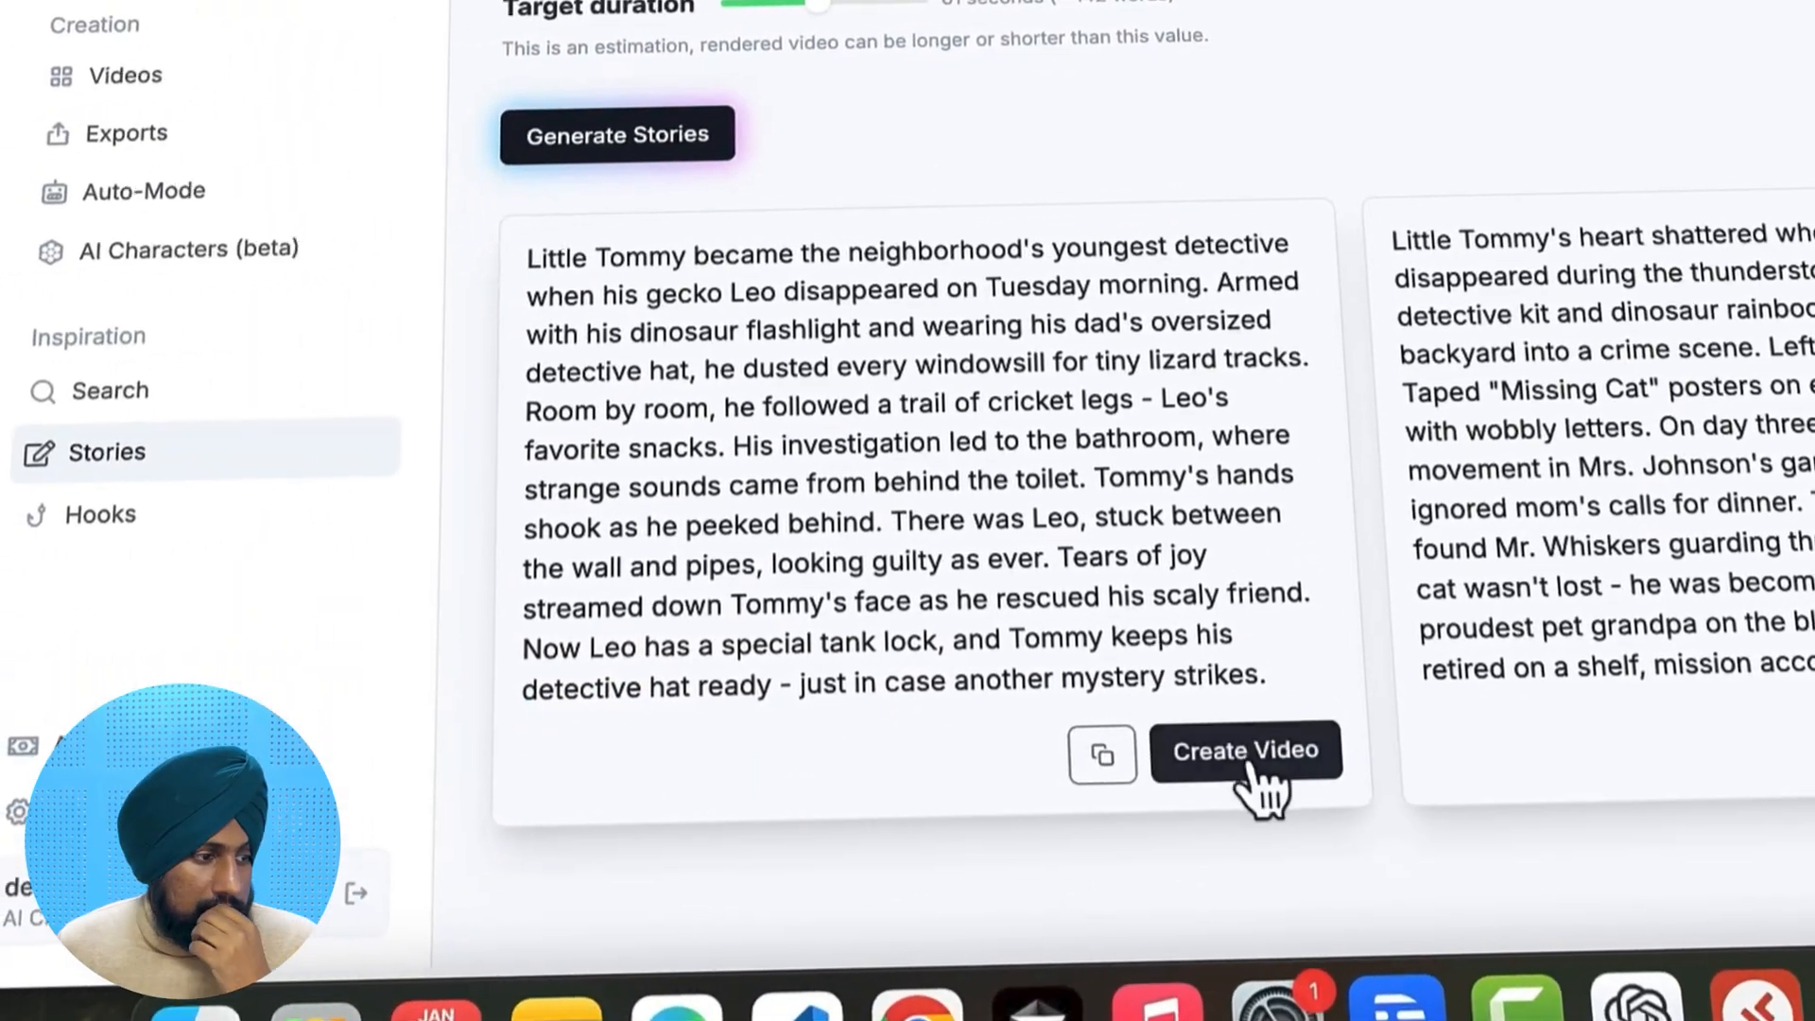
# Create a video from the story about Little Tommy and gecko Leo, using Moving AI images as the media type
pyautogui.click(1246, 751)
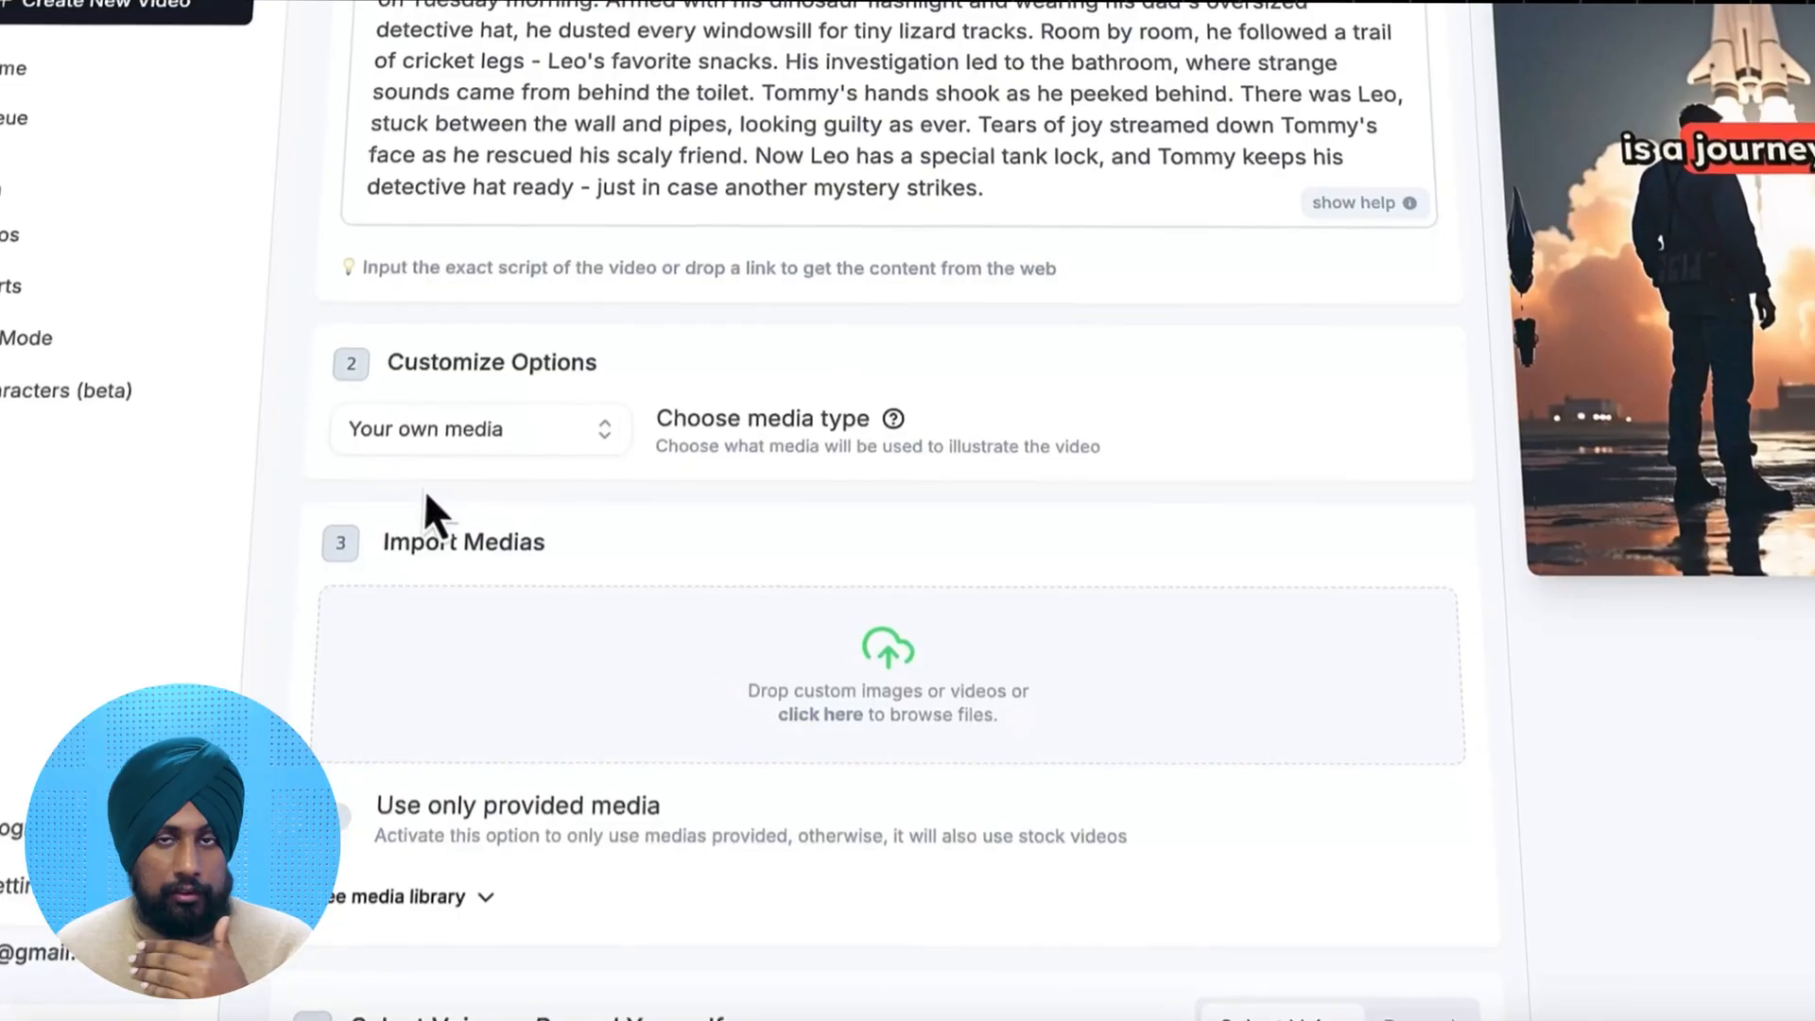
pyautogui.click(472, 425)
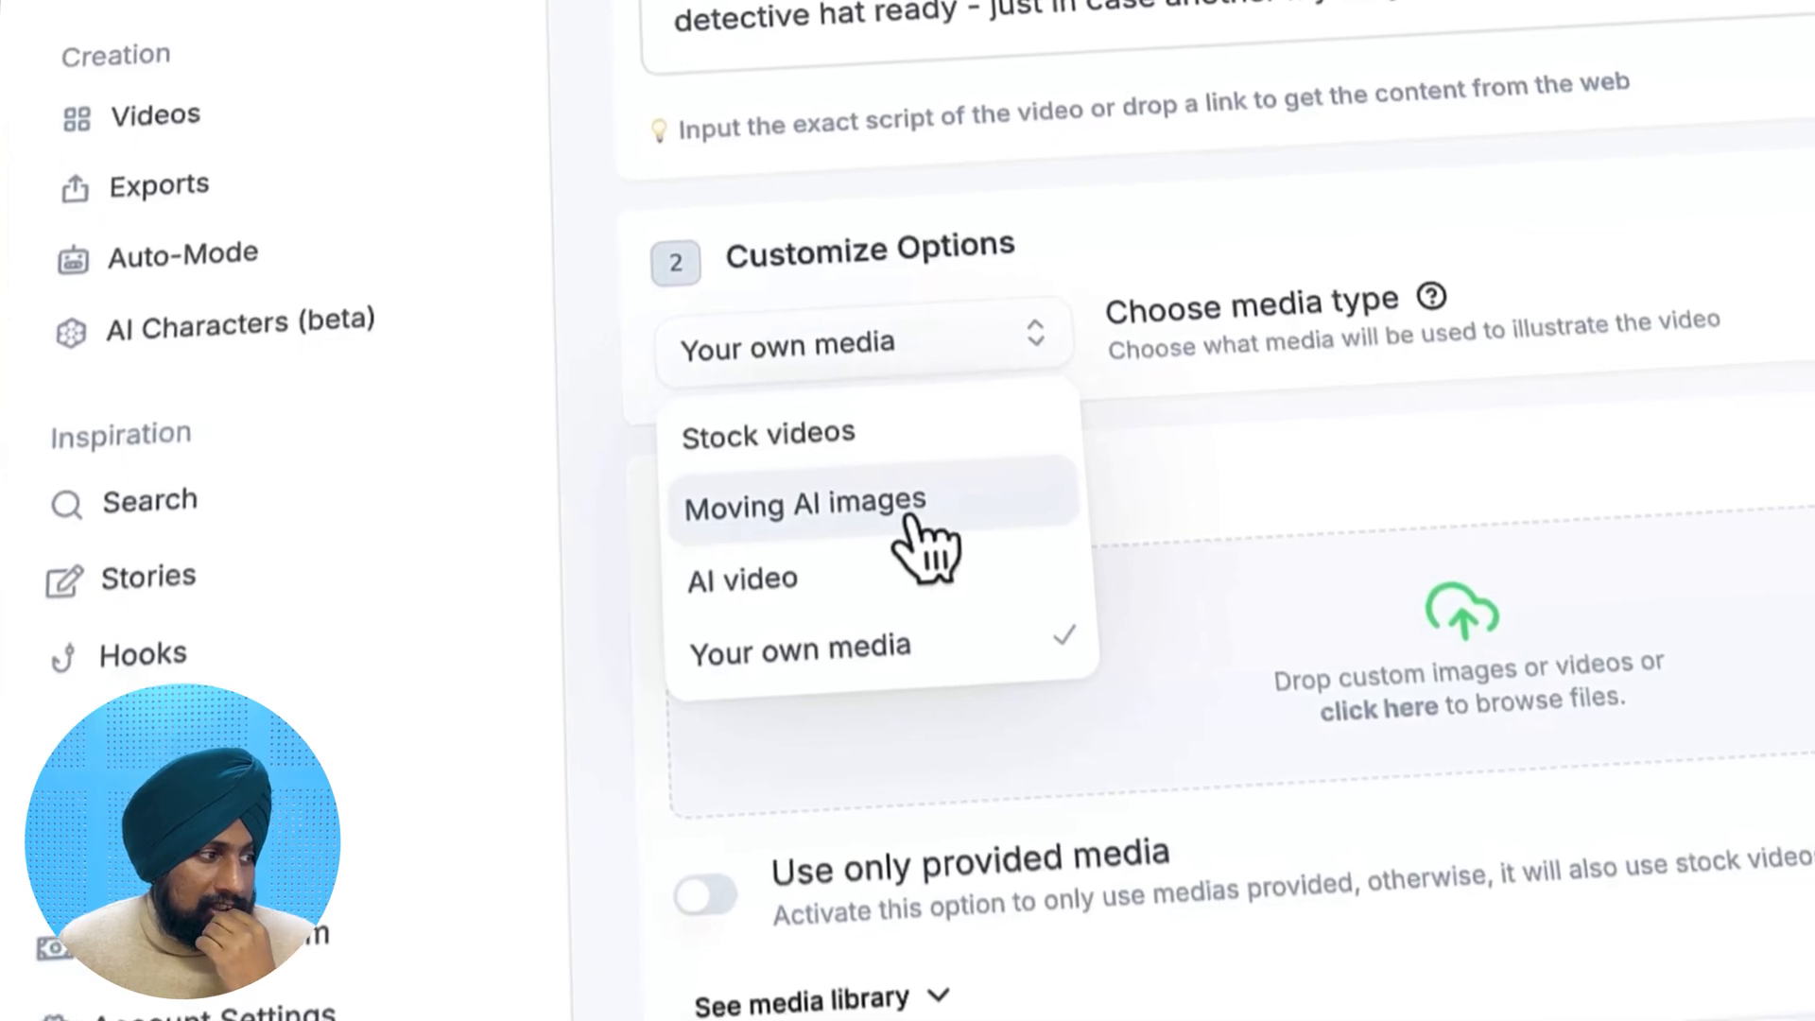
pyautogui.click(894, 511)
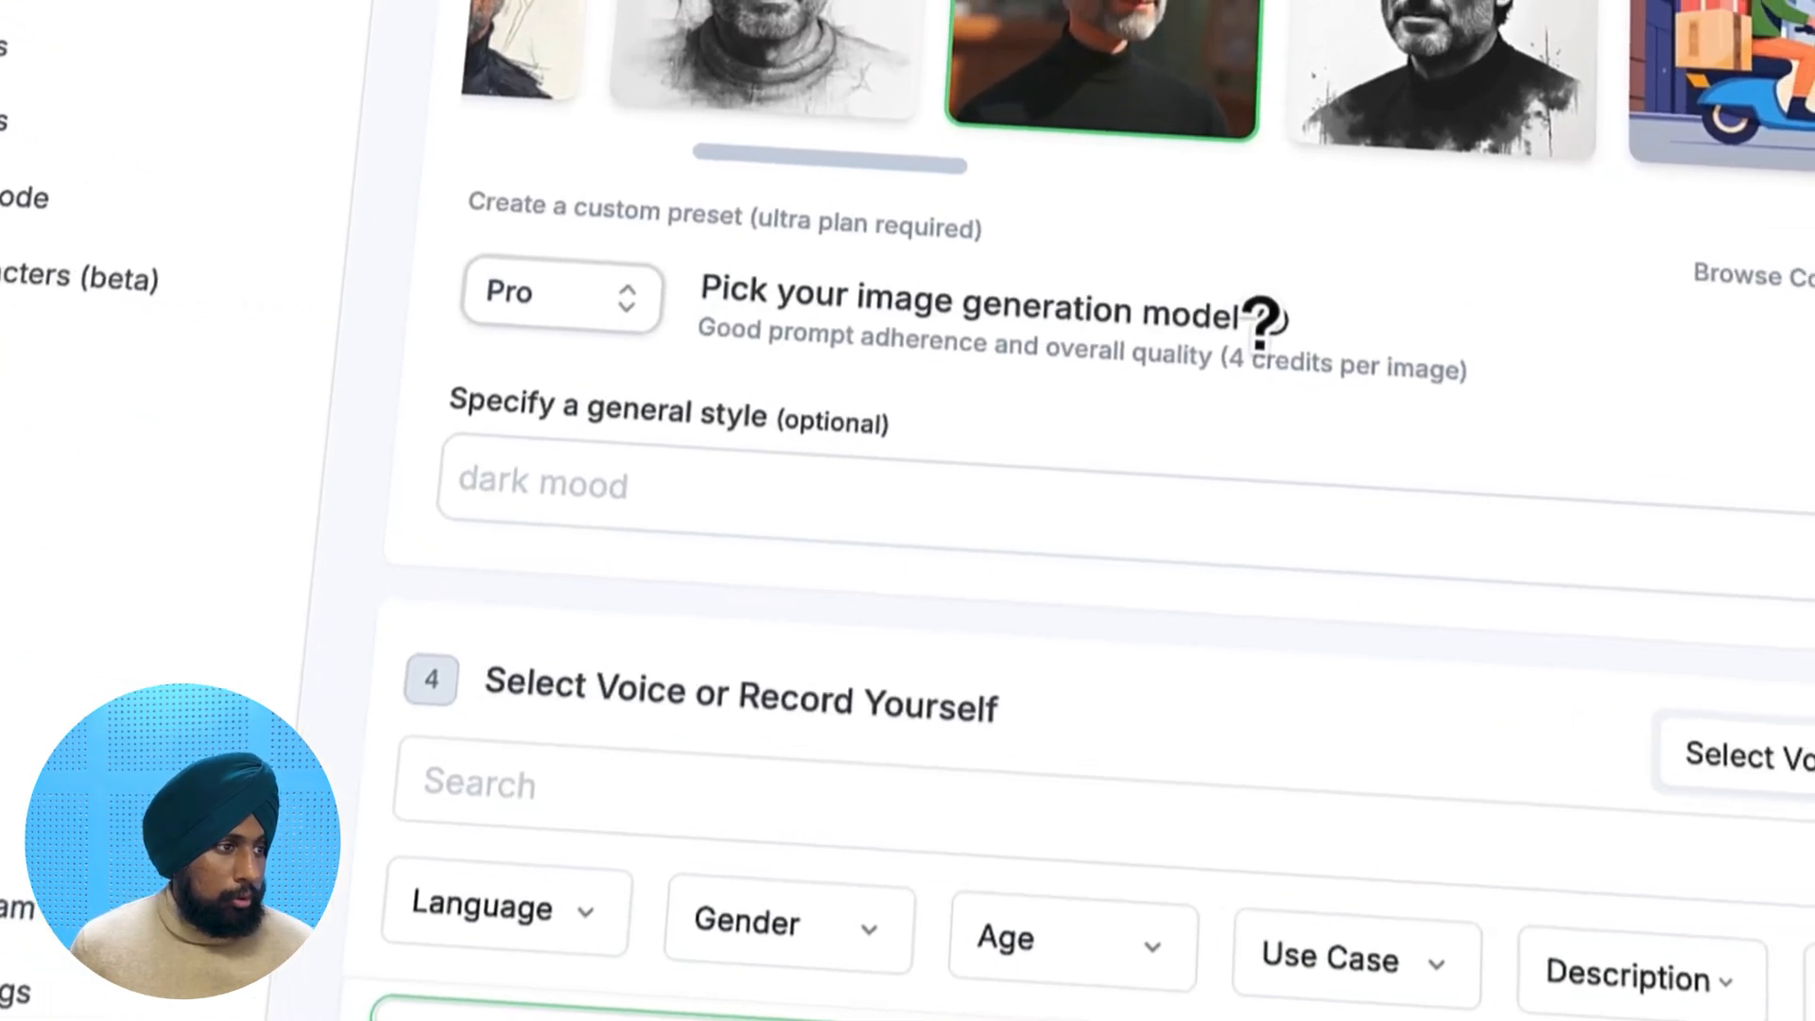
# Check the image generation model choices and generate the video
pyautogui.click(595, 316)
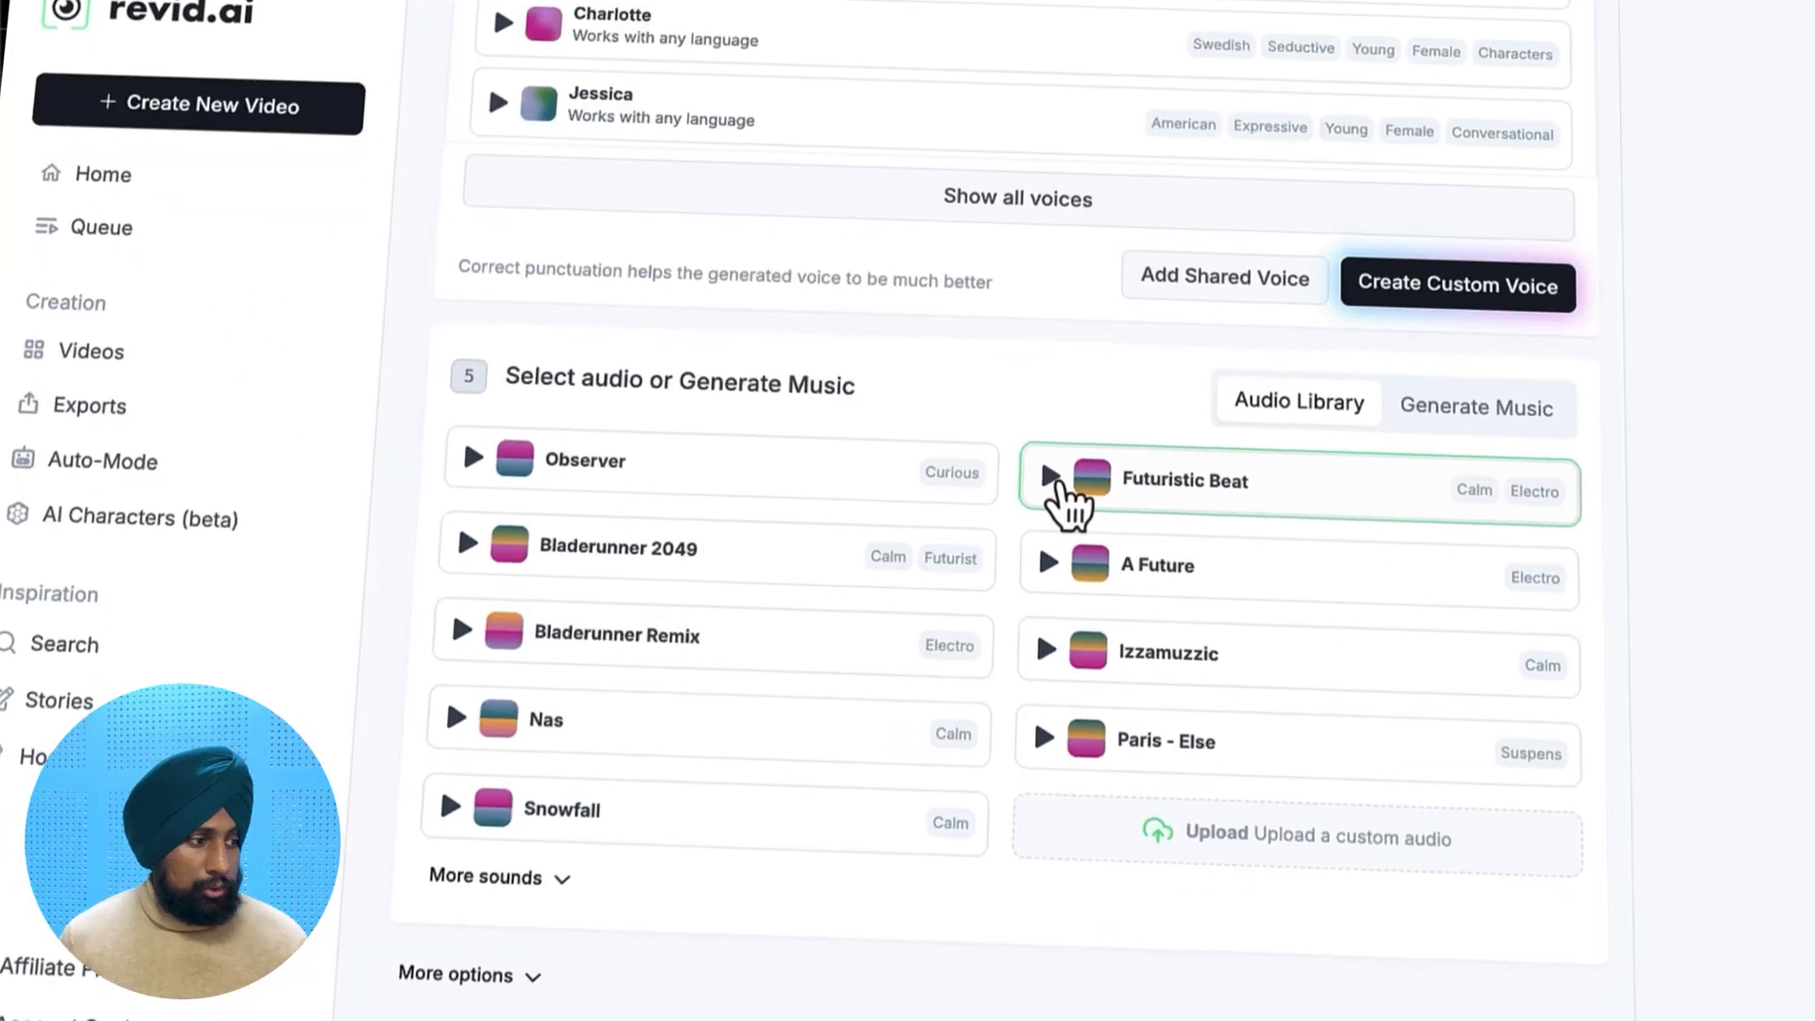
pyautogui.click(705, 781)
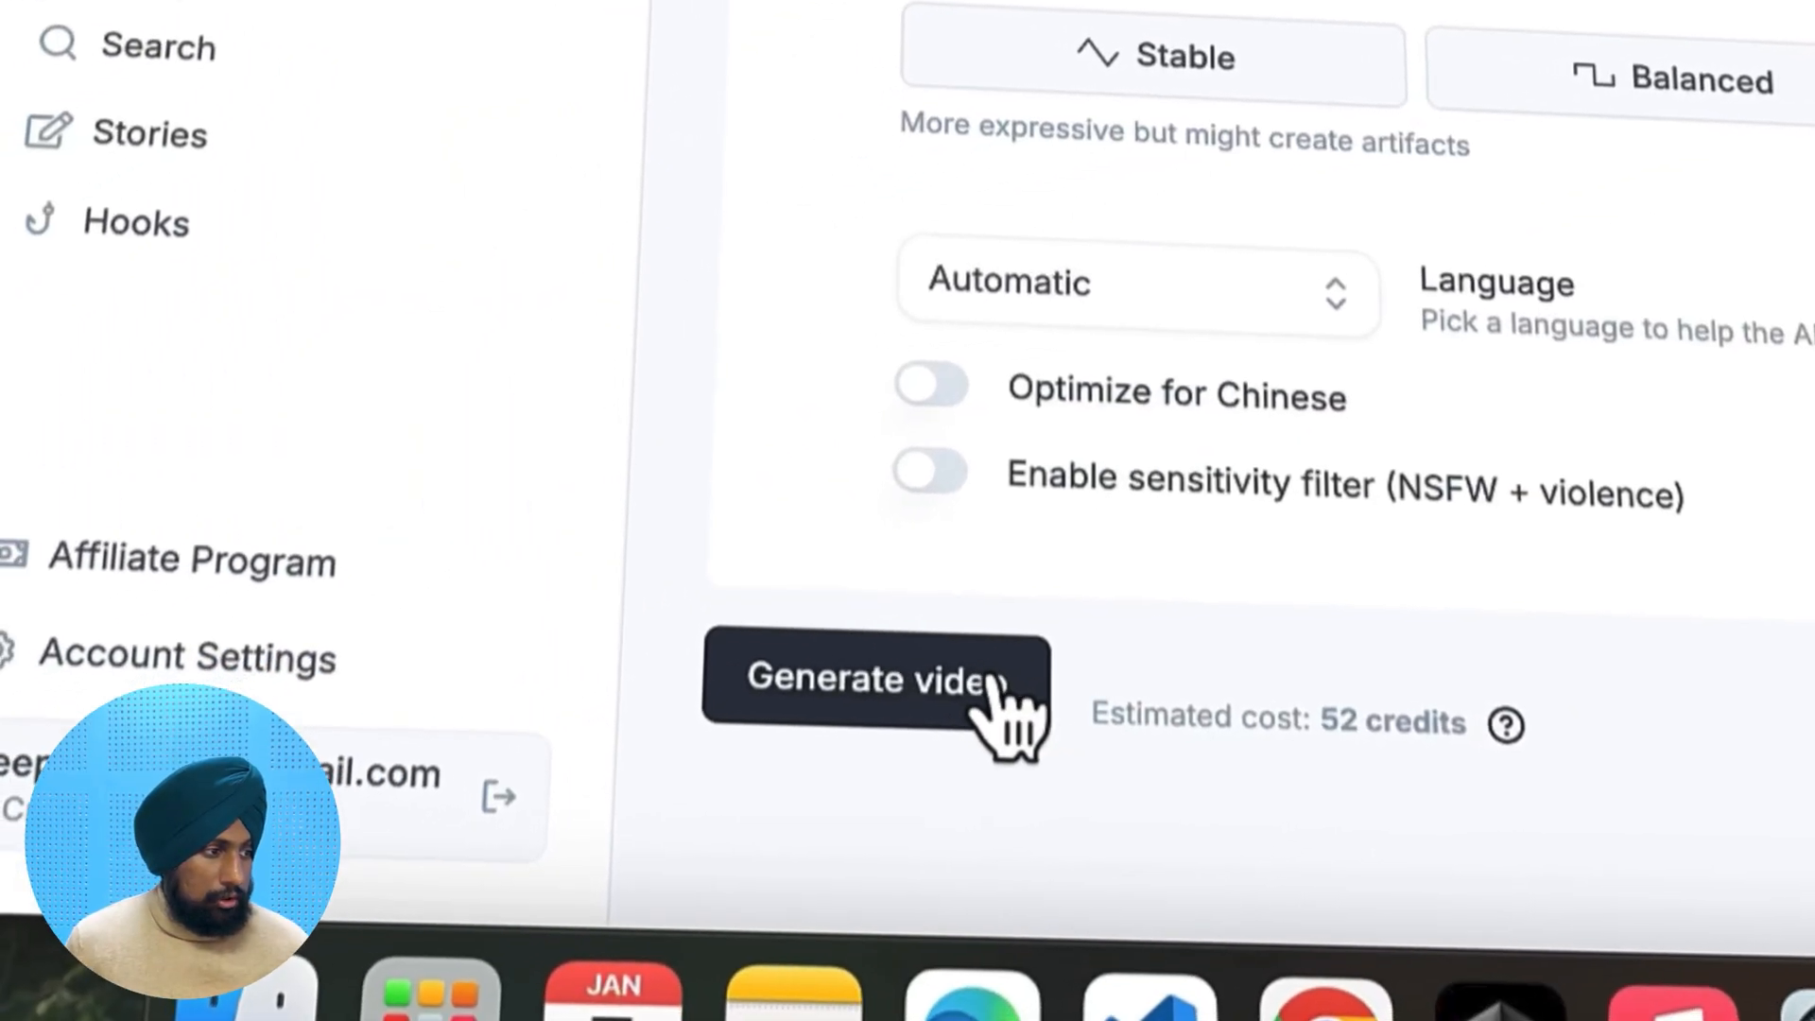
pyautogui.click(992, 699)
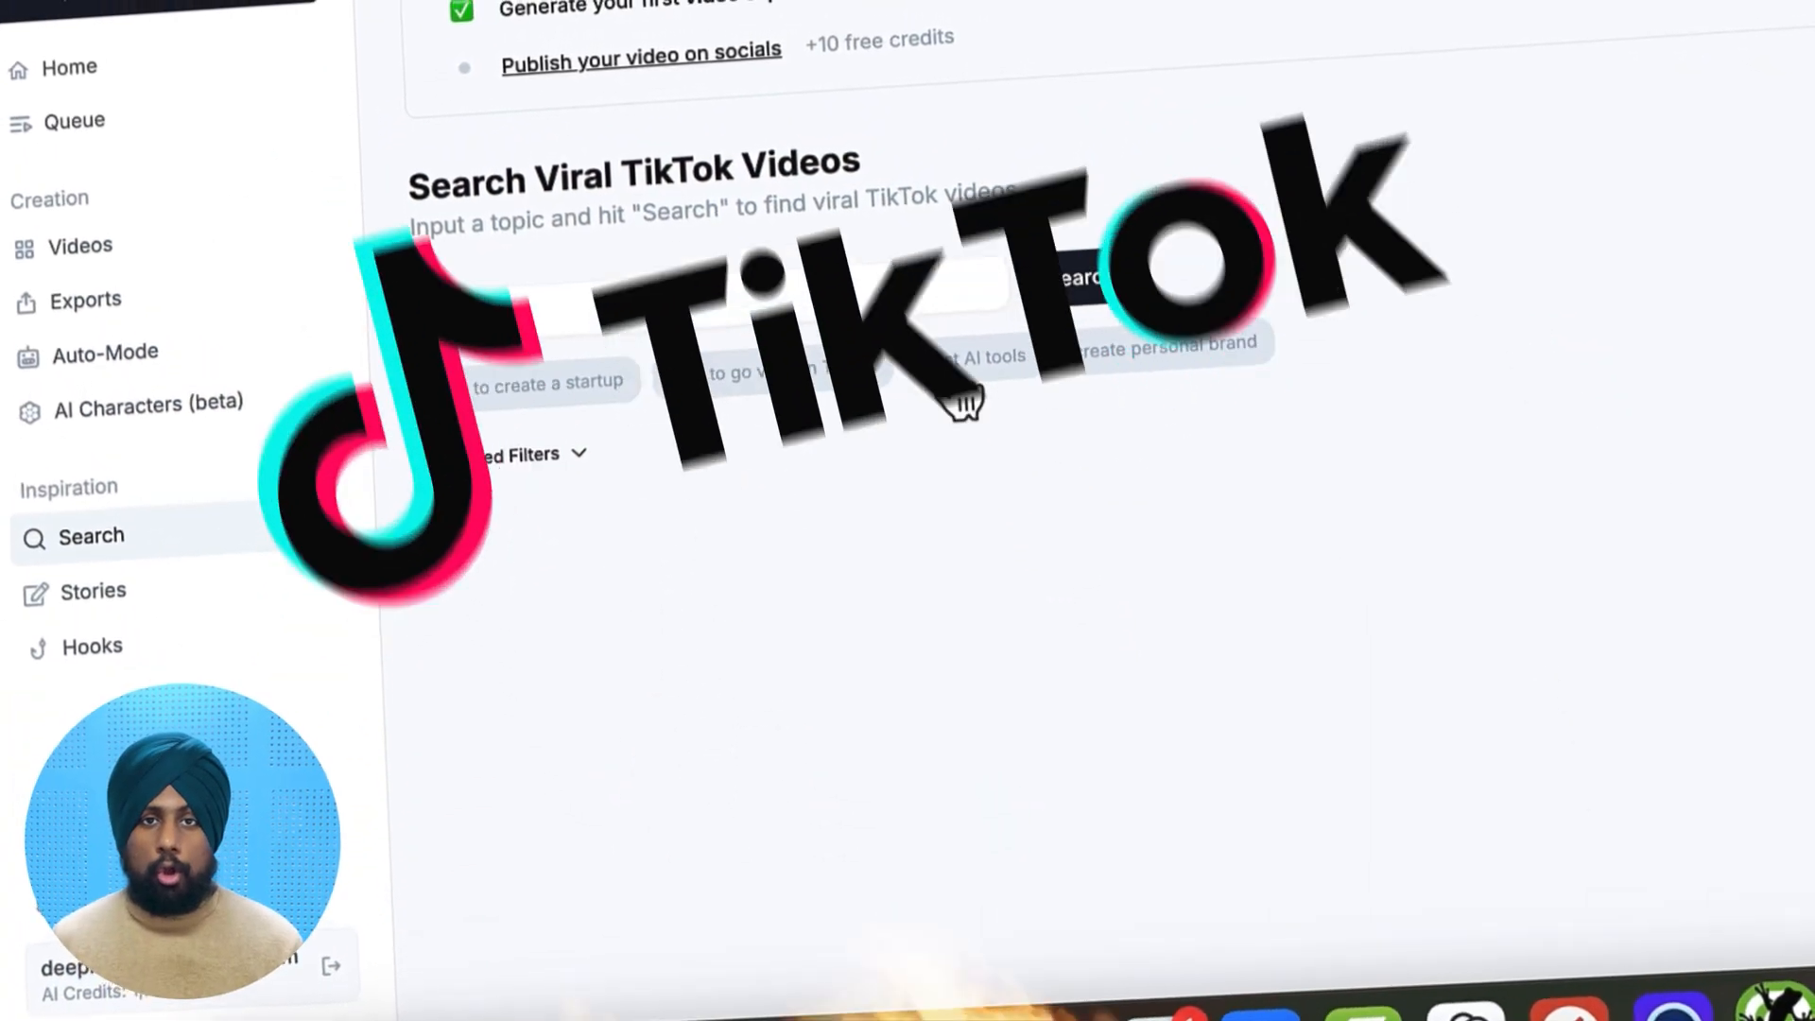
# Search viral TikTok videos for the suggested topic "best AI tools" and browse the results
pyautogui.click(948, 373)
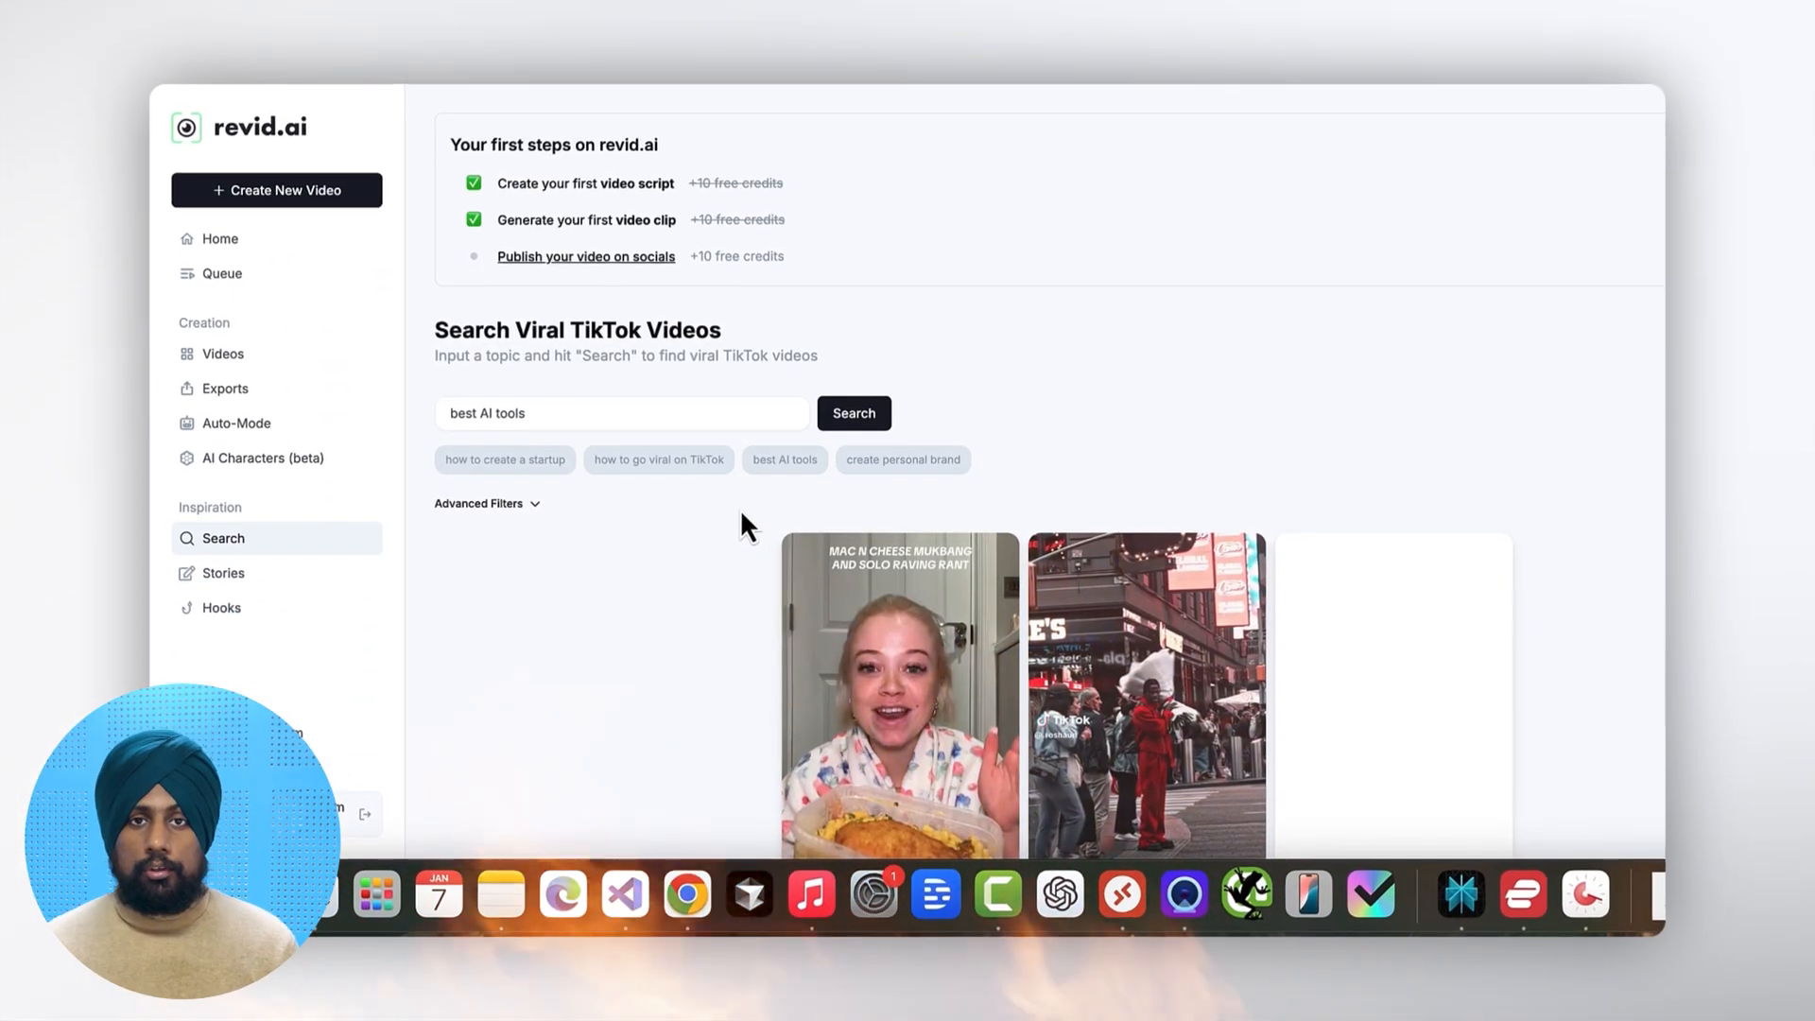
pyautogui.scroll(-3, 741, 512)
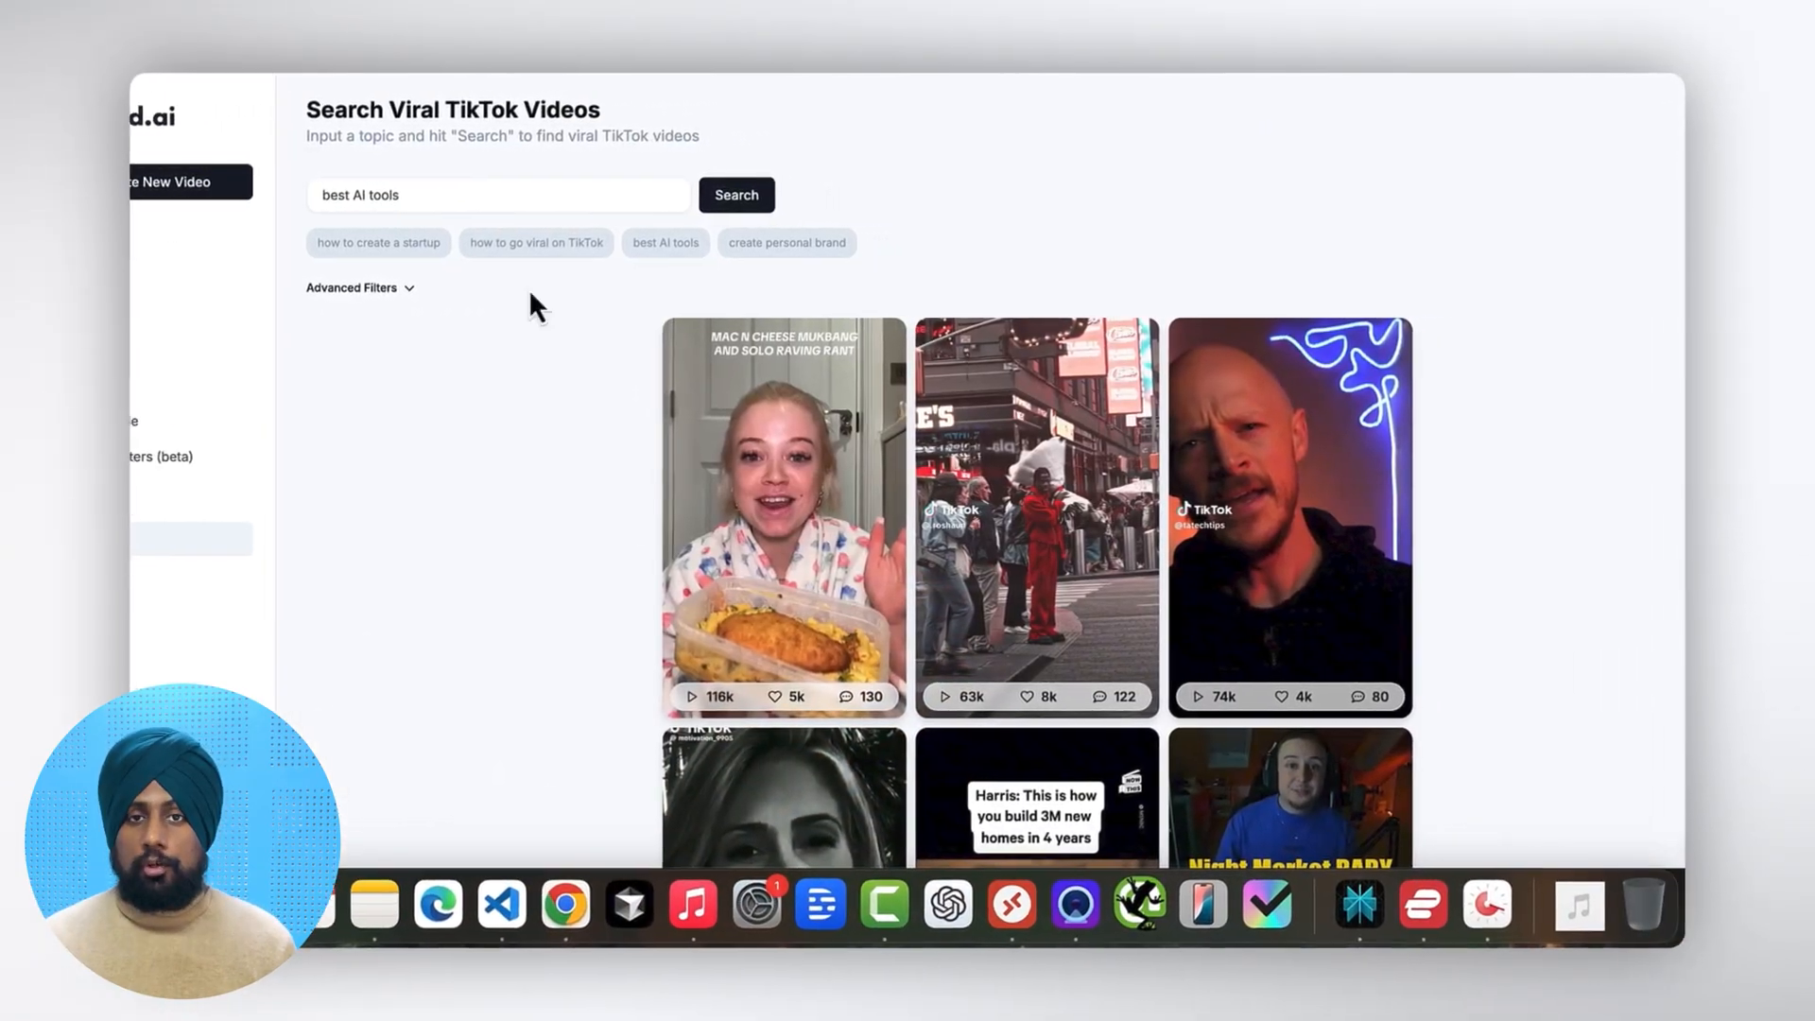
pyautogui.scroll(-2, 851, 407)
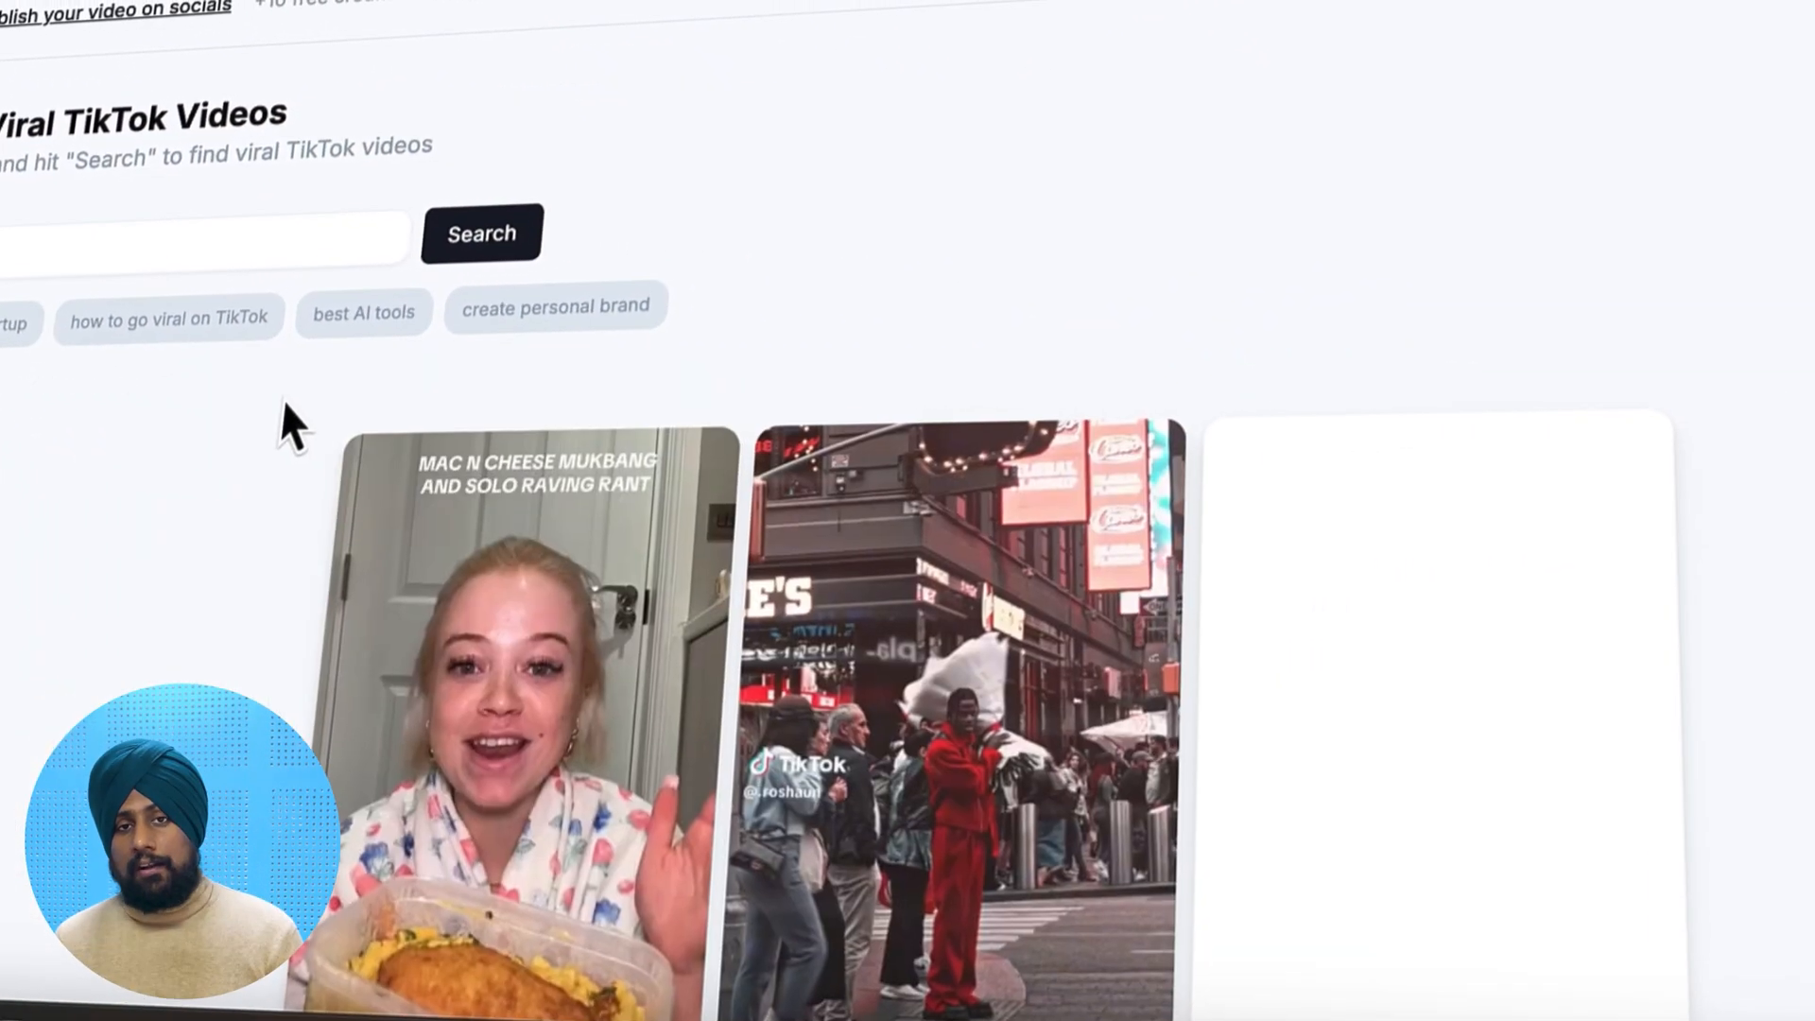
pyautogui.scroll(-3, 282, 392)
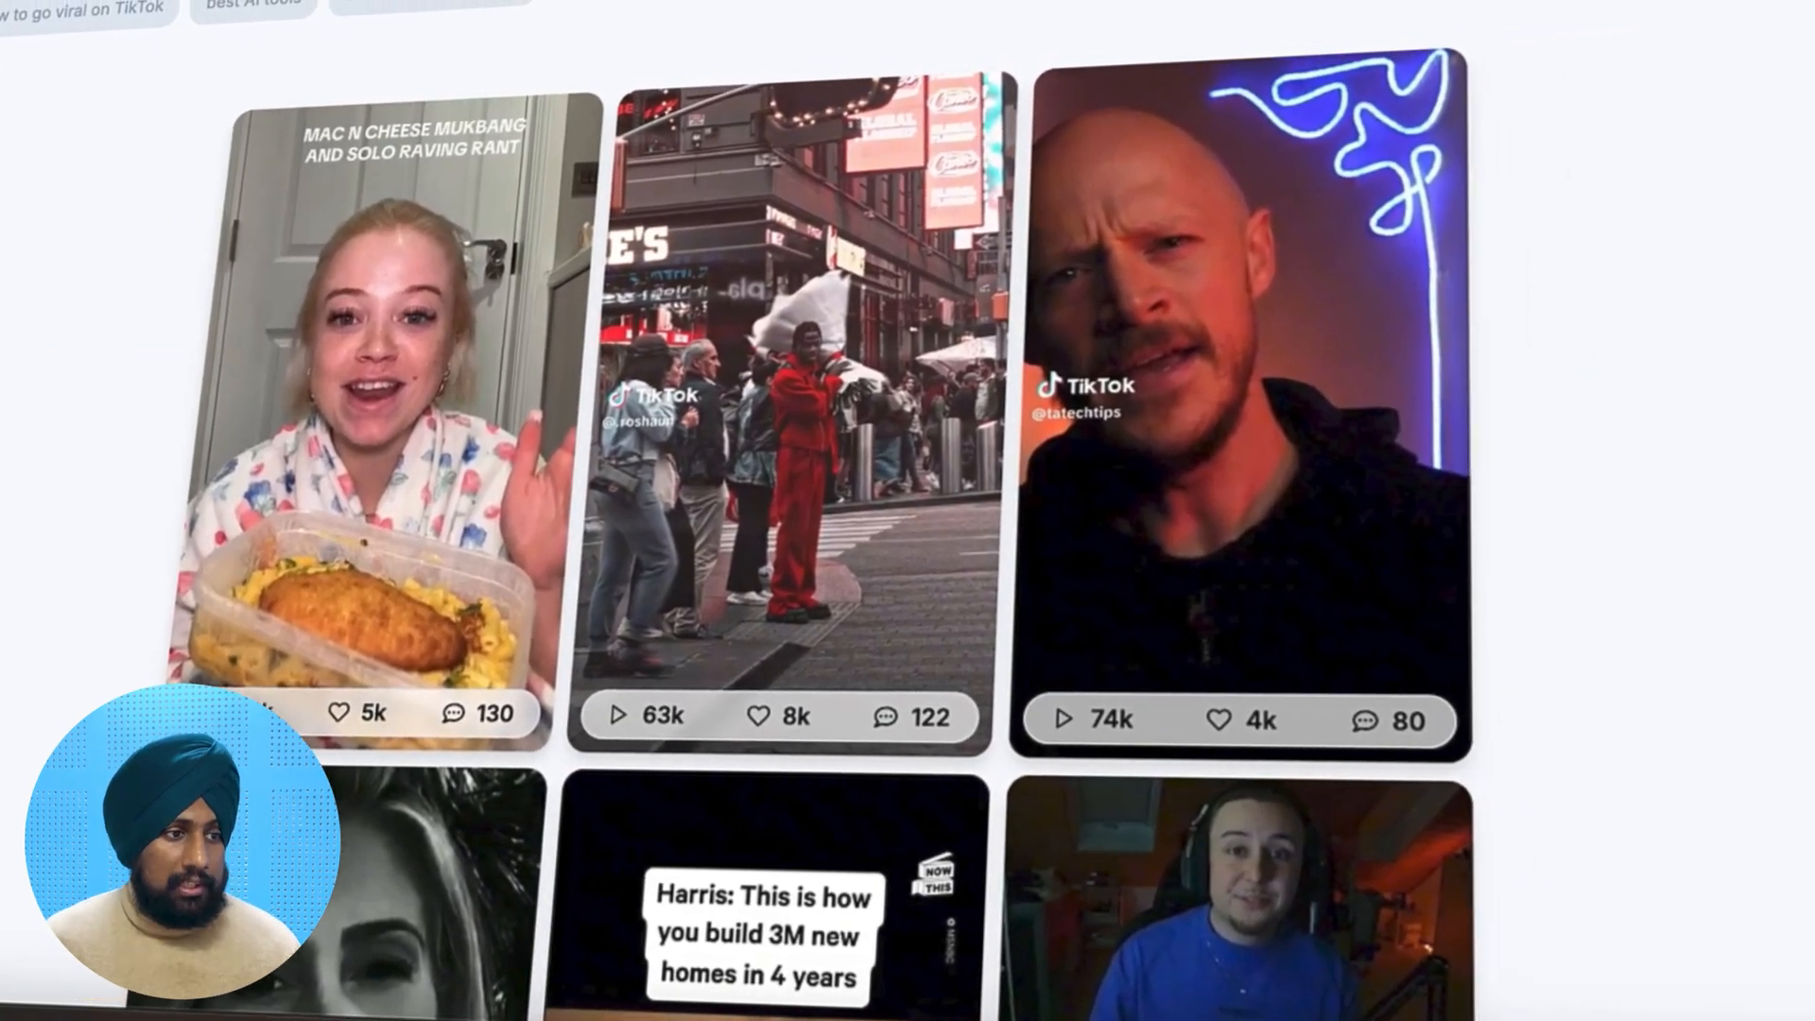
pyautogui.scroll(-4, 1363, 181)
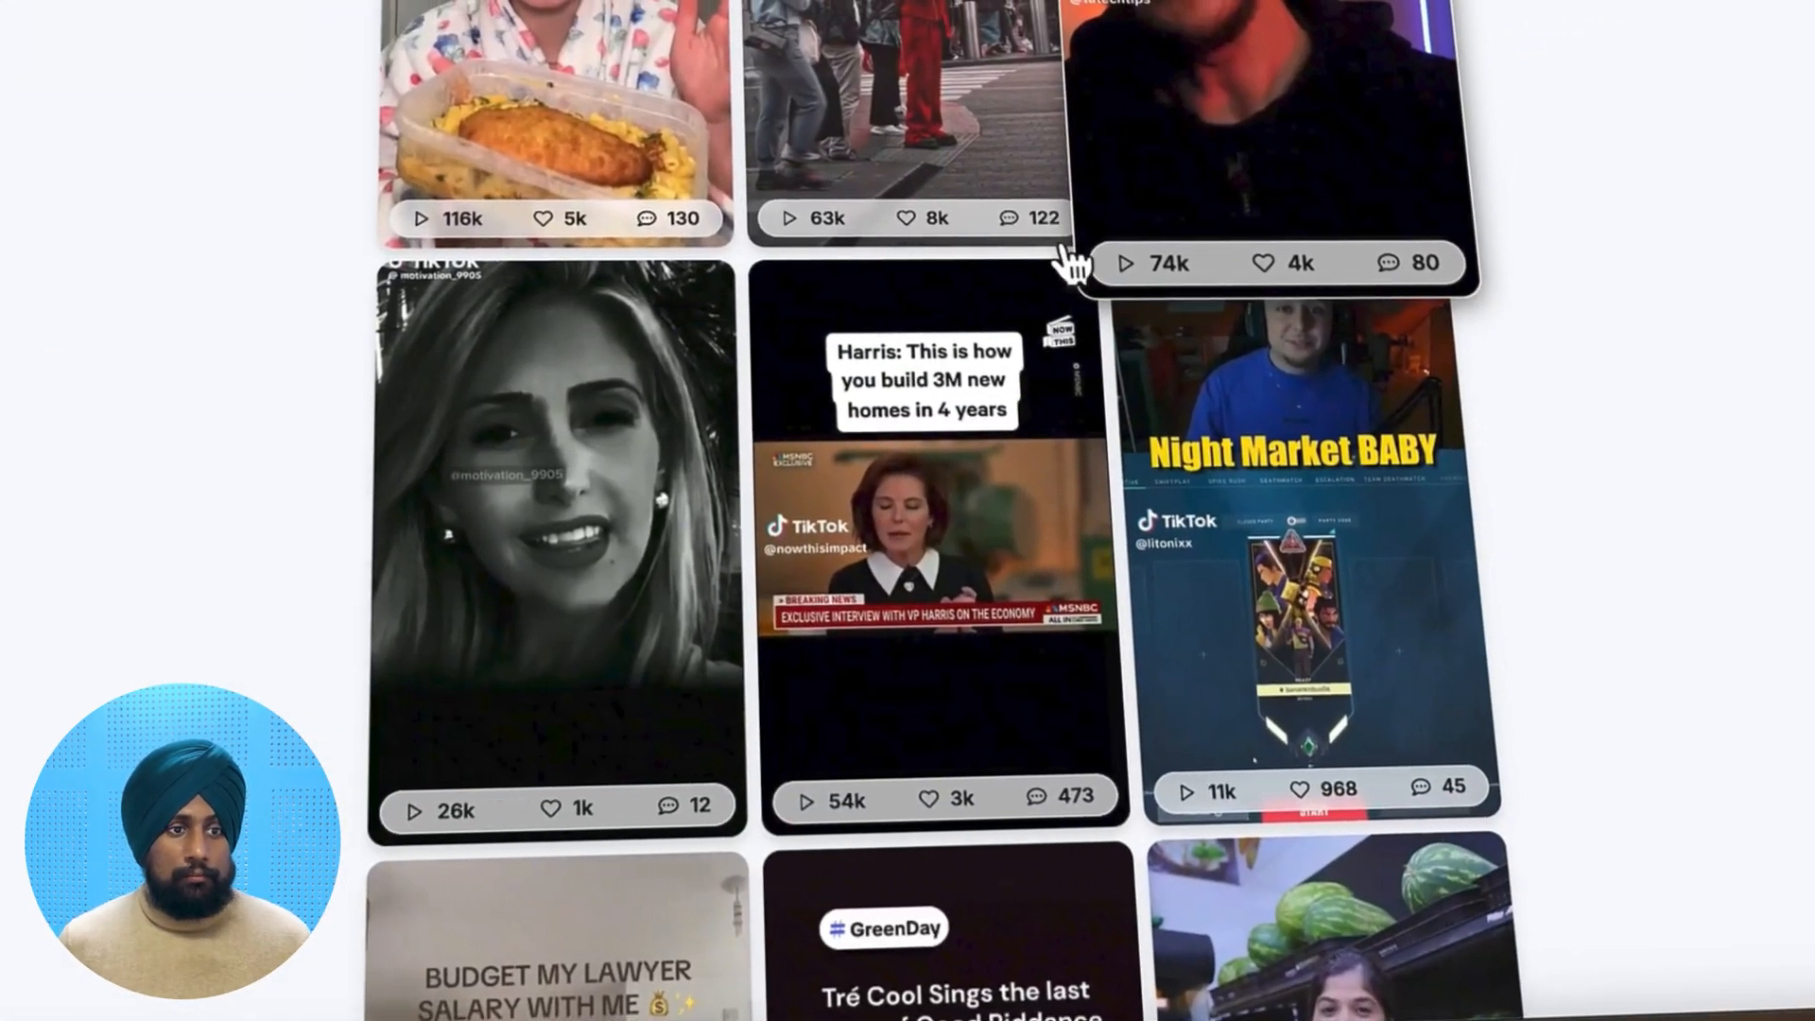
# Open the Android photo-while-recording tip video from the search results and select its transcript
pyautogui.click(1181, 194)
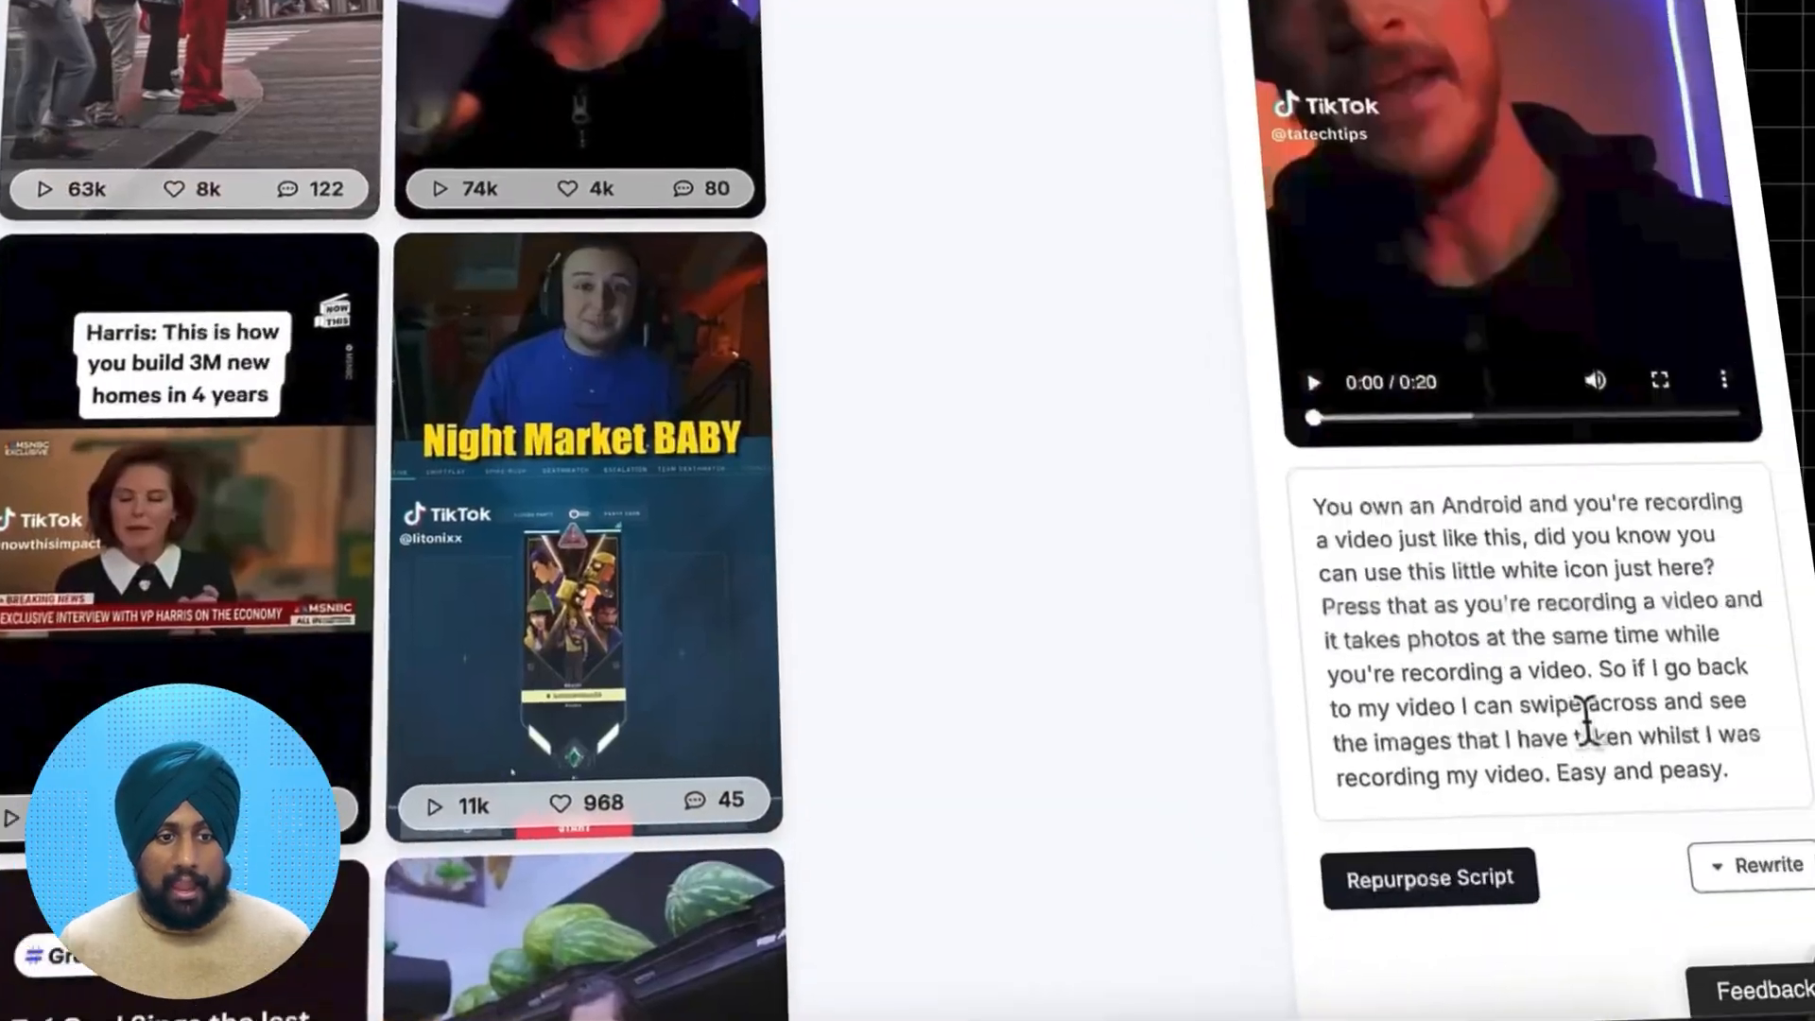
pyautogui.moveTo(850, 472); pyautogui.dragTo(1361, 792)
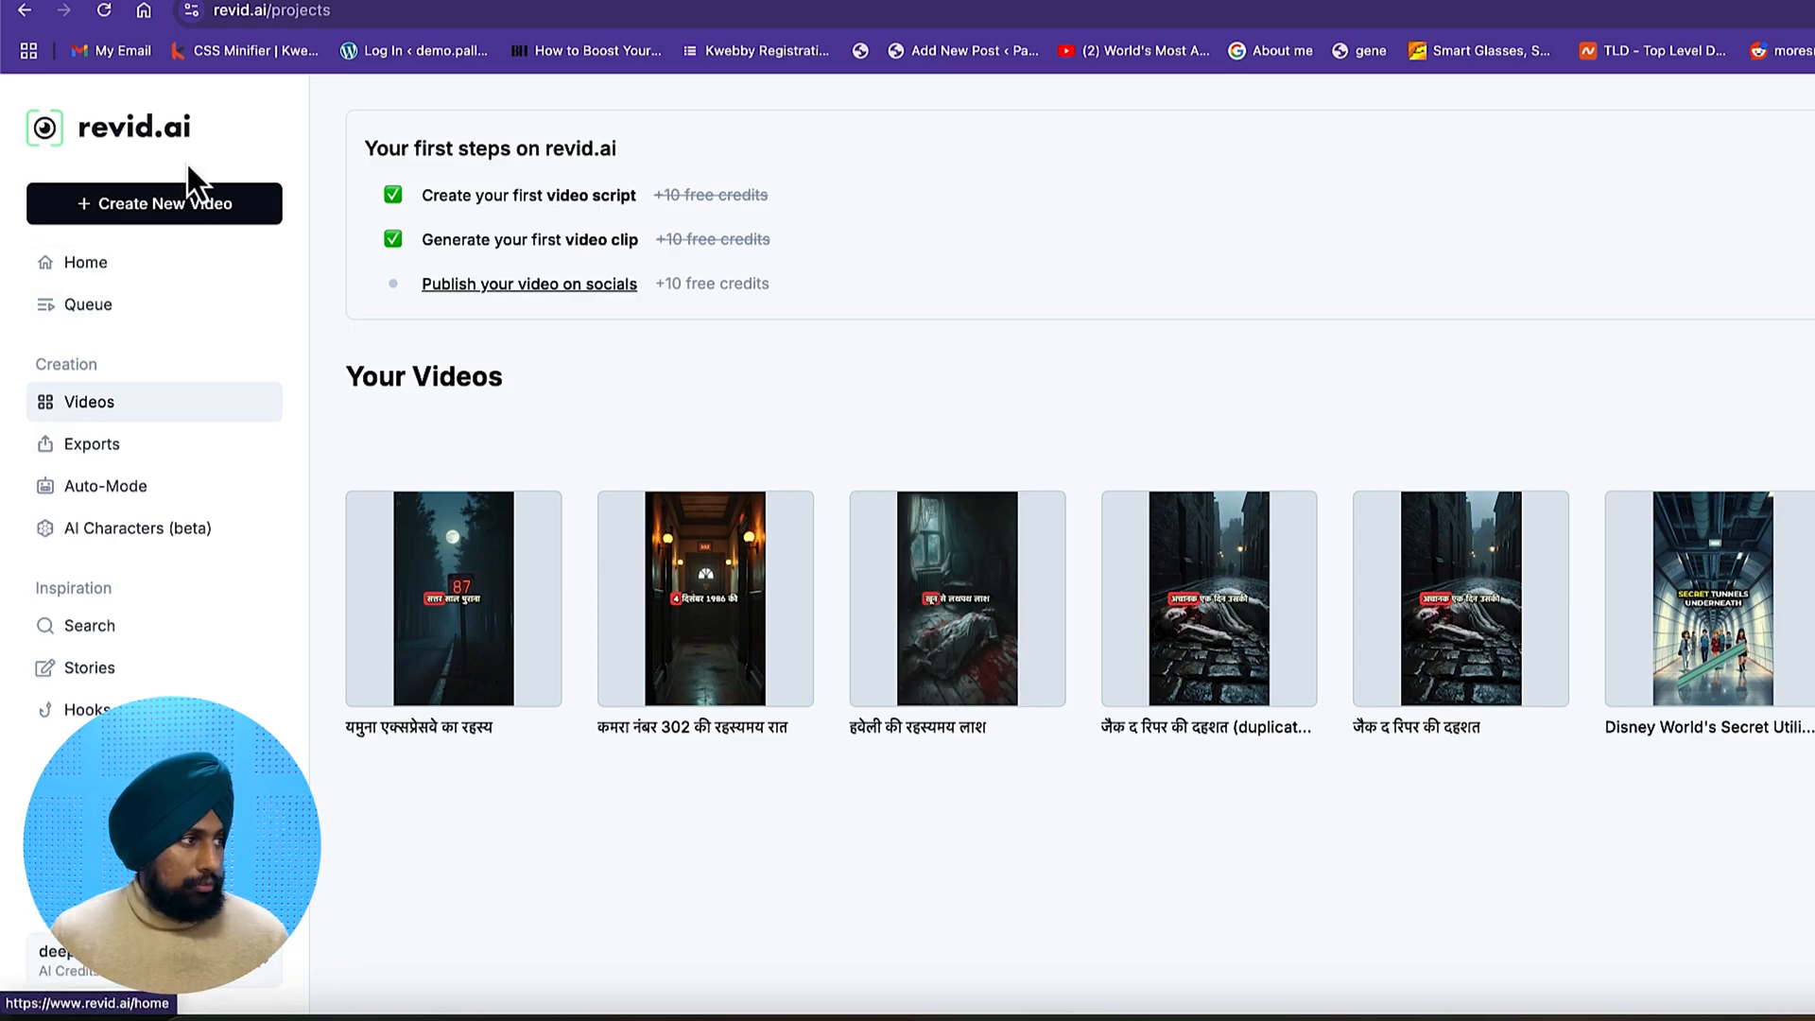
# Look over the home page and open the posting queue
pyautogui.click(164, 368)
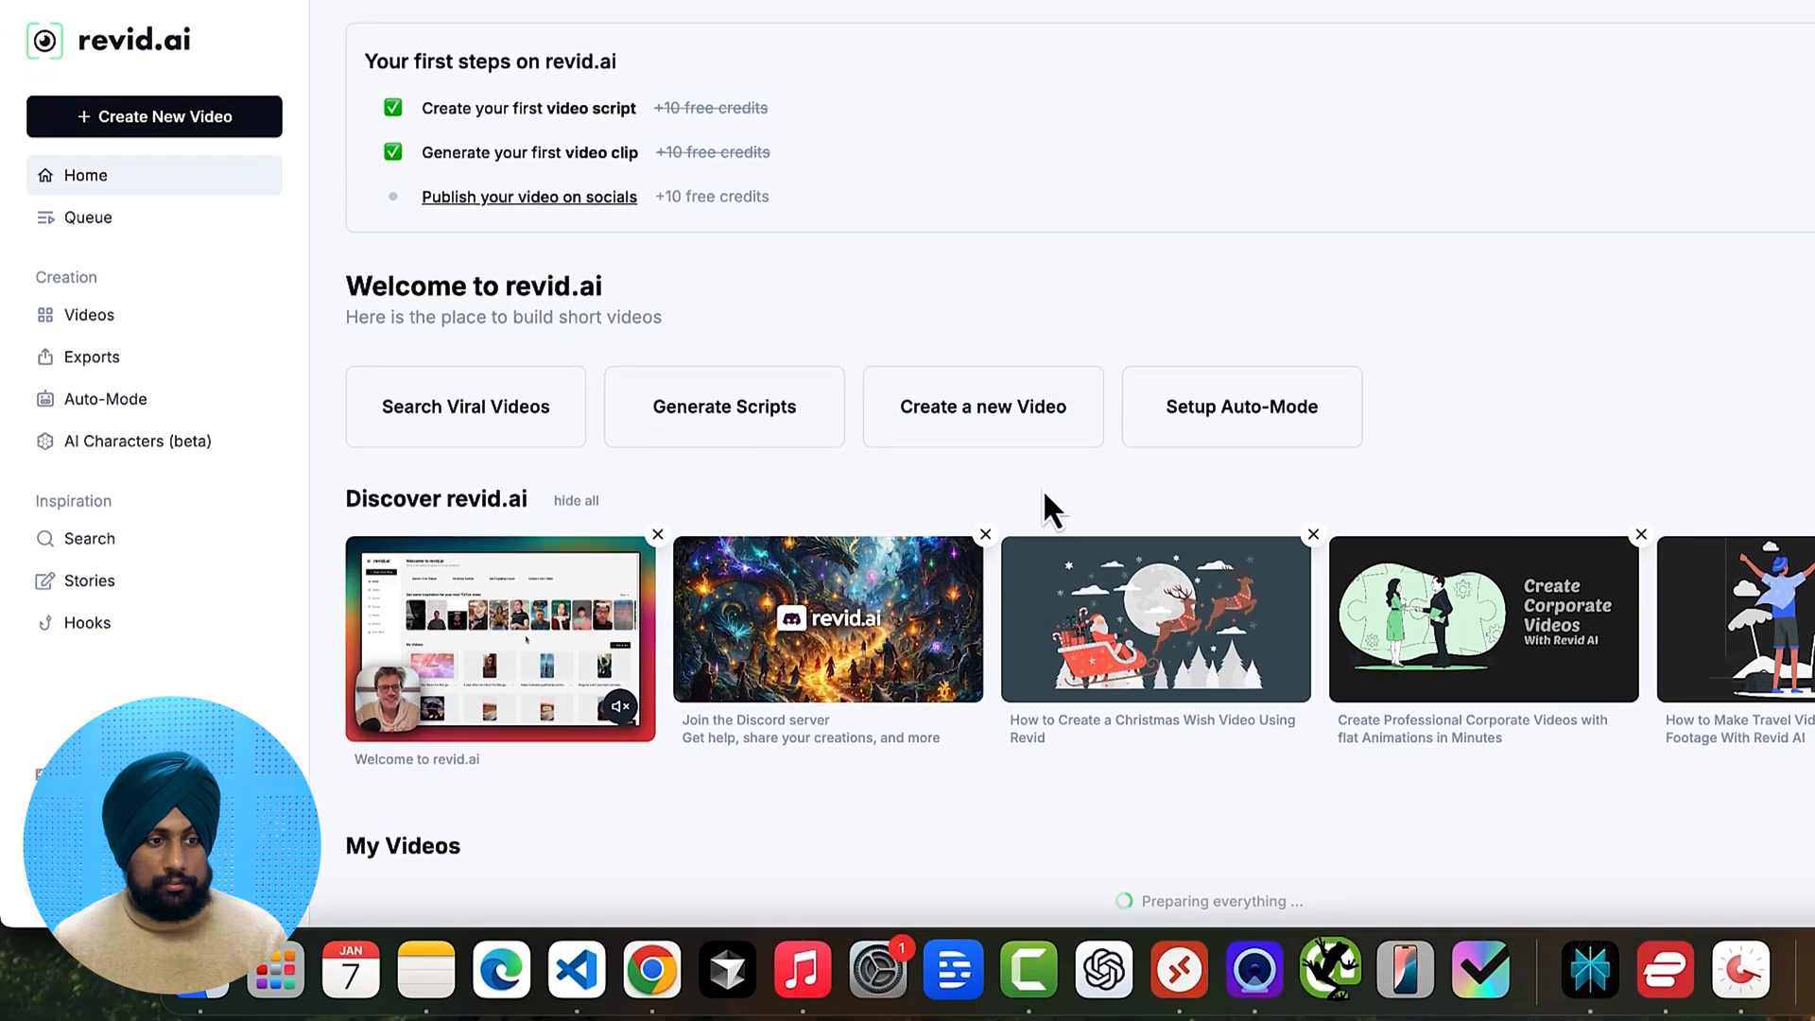
pyautogui.scroll(-5, 1044, 505)
pyautogui.scroll(4, 1193, 512)
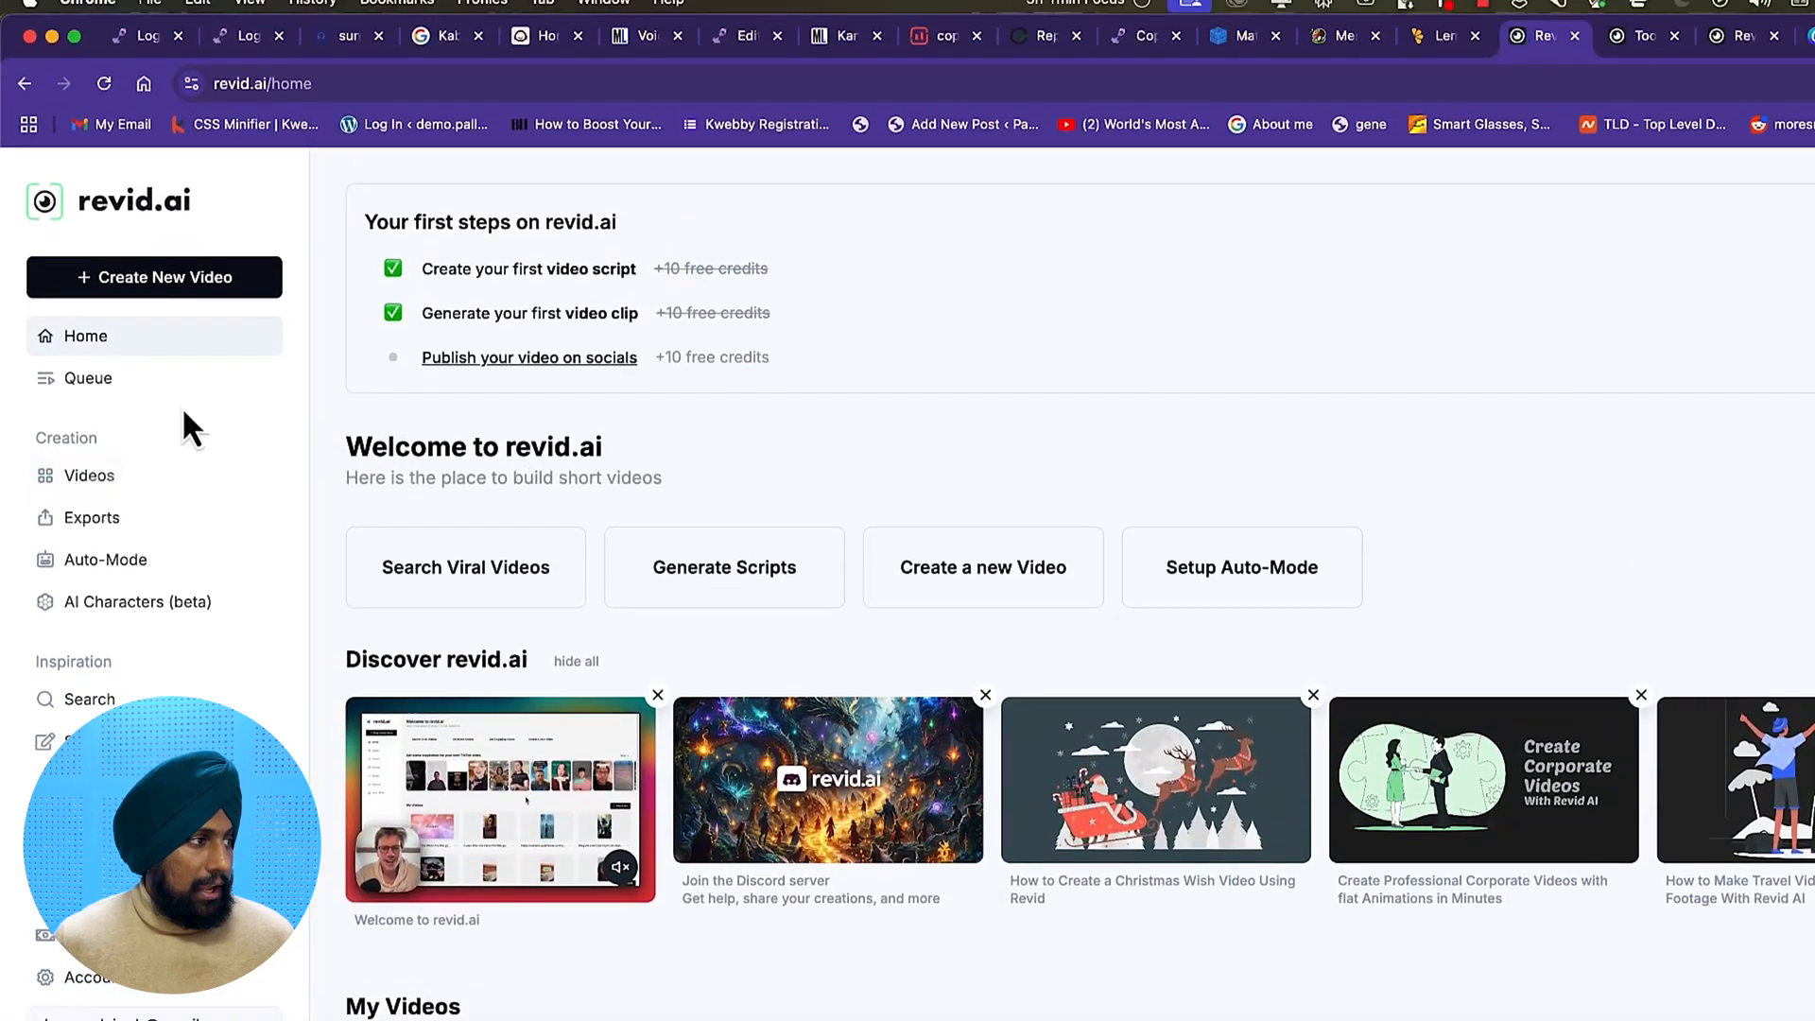
pyautogui.click(178, 214)
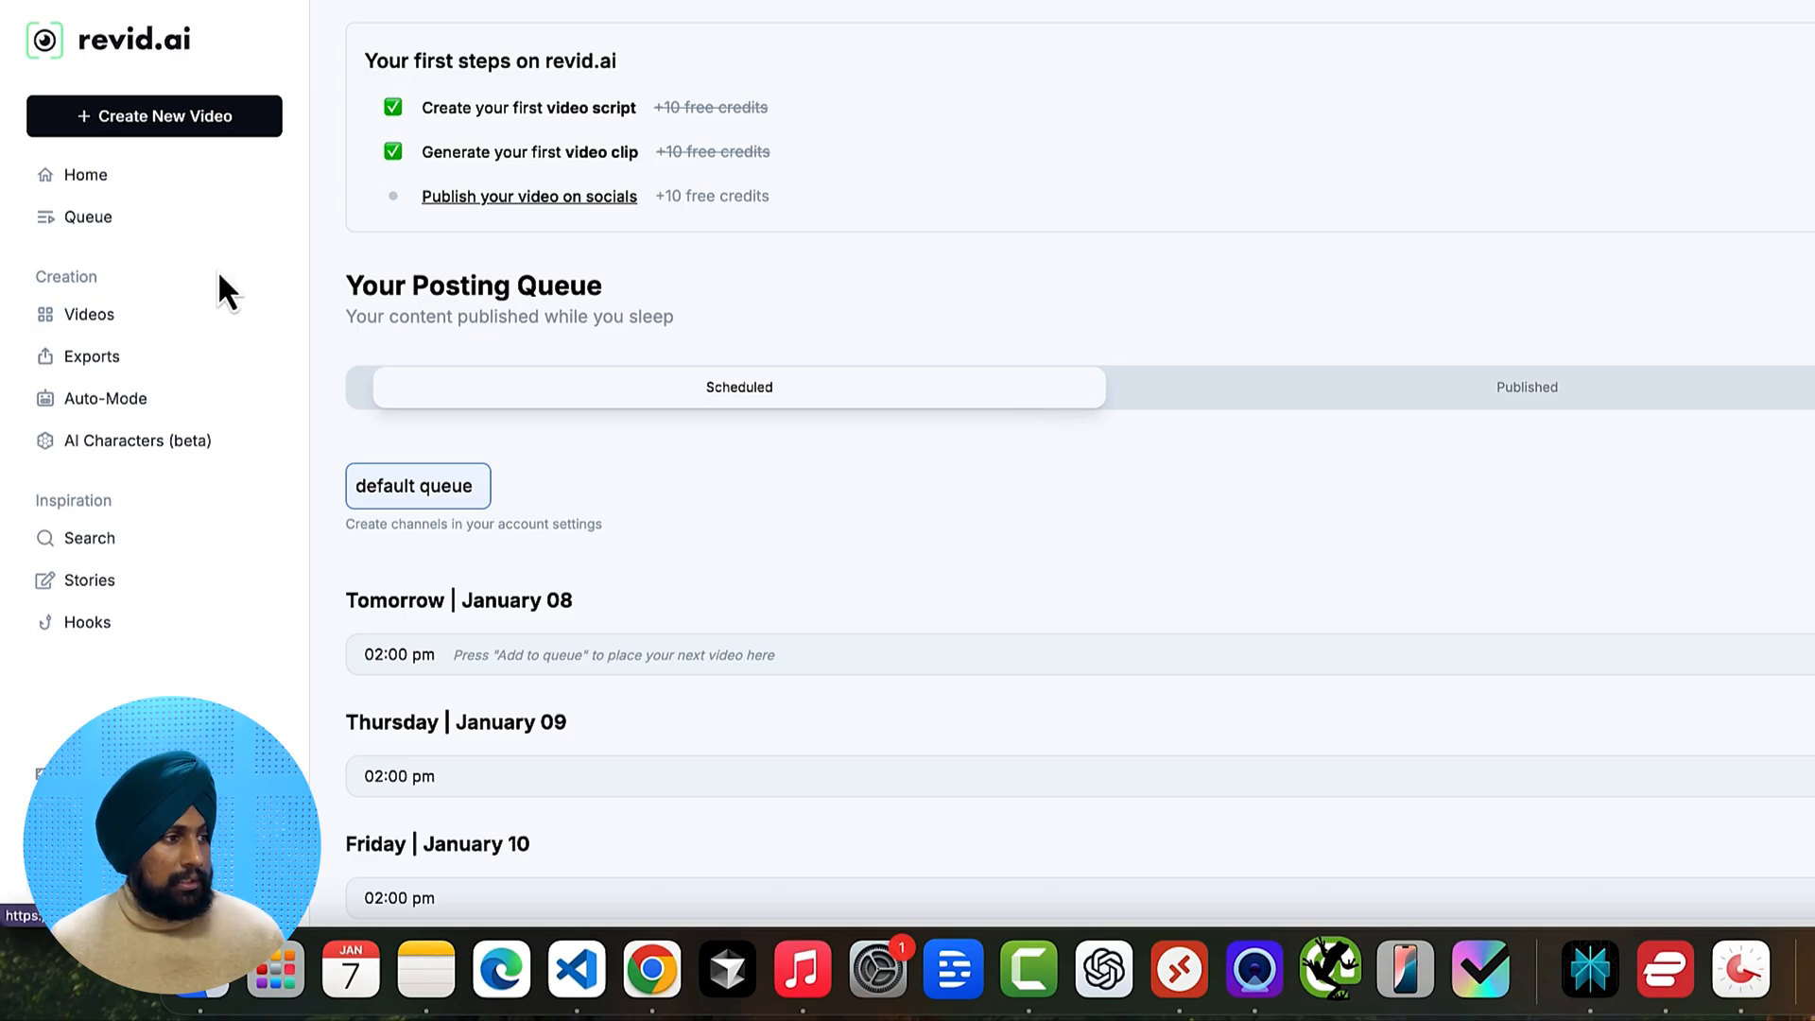
# Look through the Videos, Exports and Auto-Mode pages of the account
pyautogui.click(131, 317)
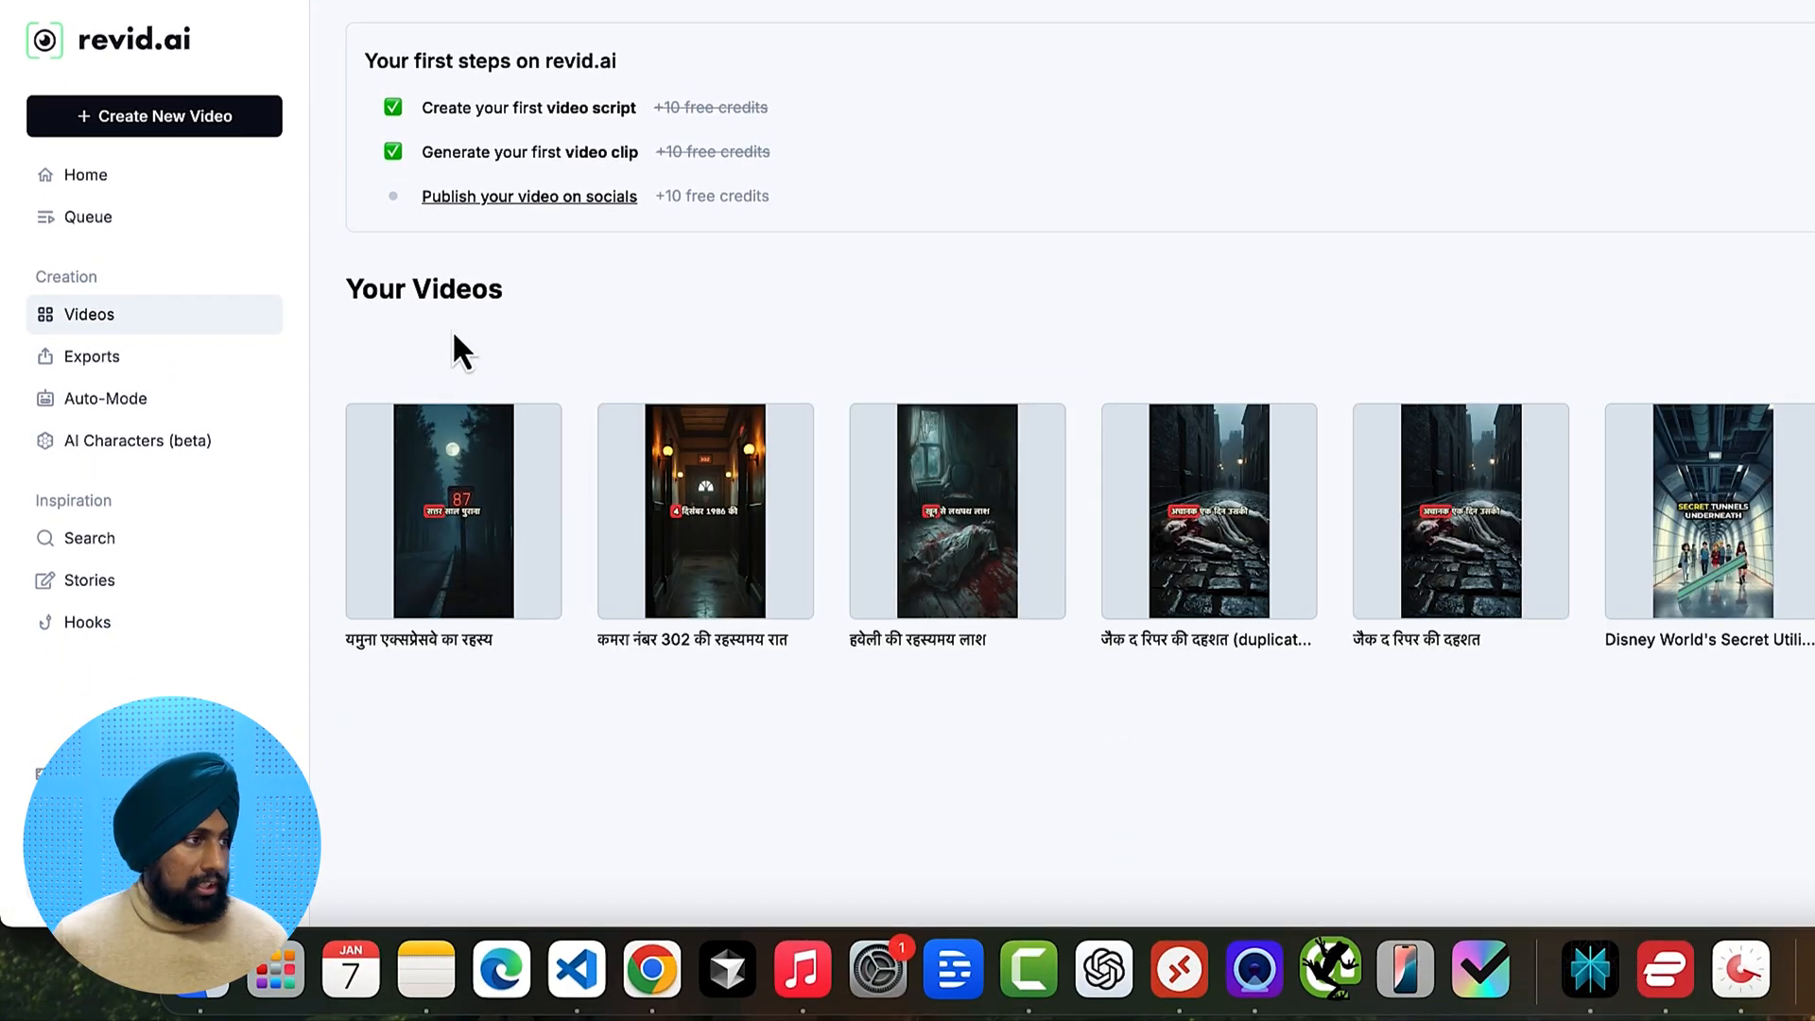
pyautogui.click(232, 361)
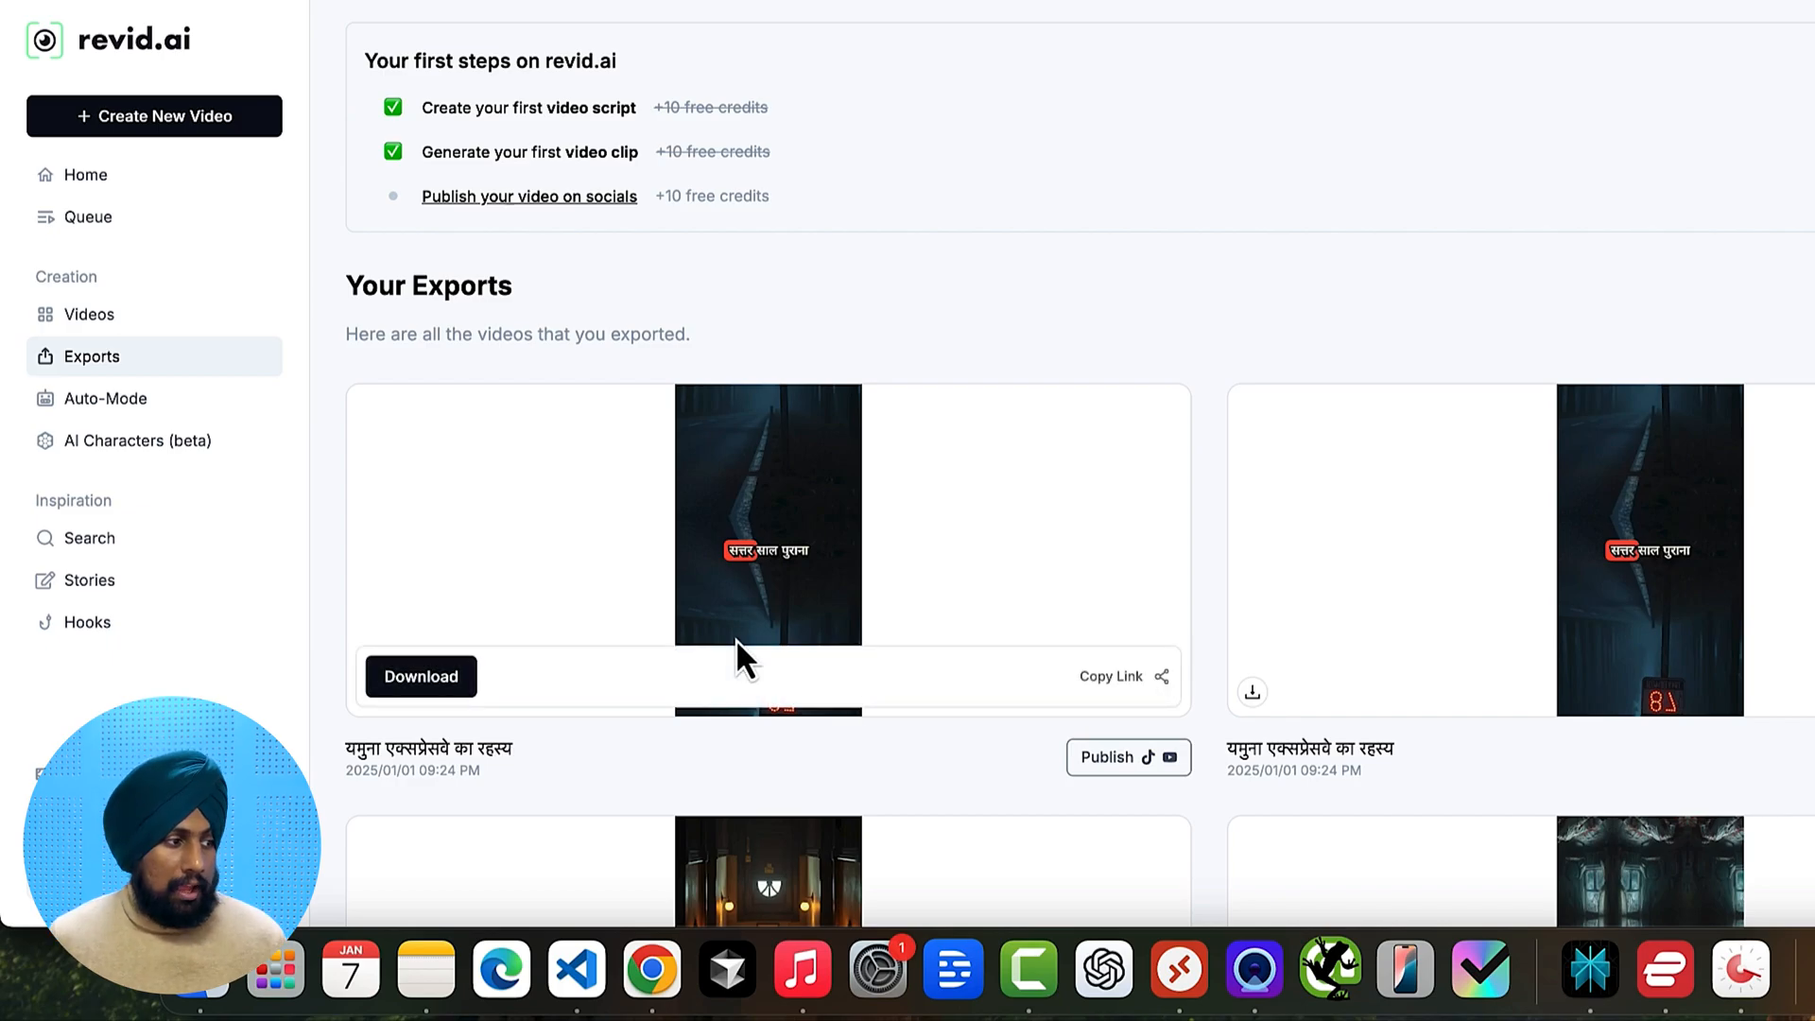
pyautogui.click(133, 403)
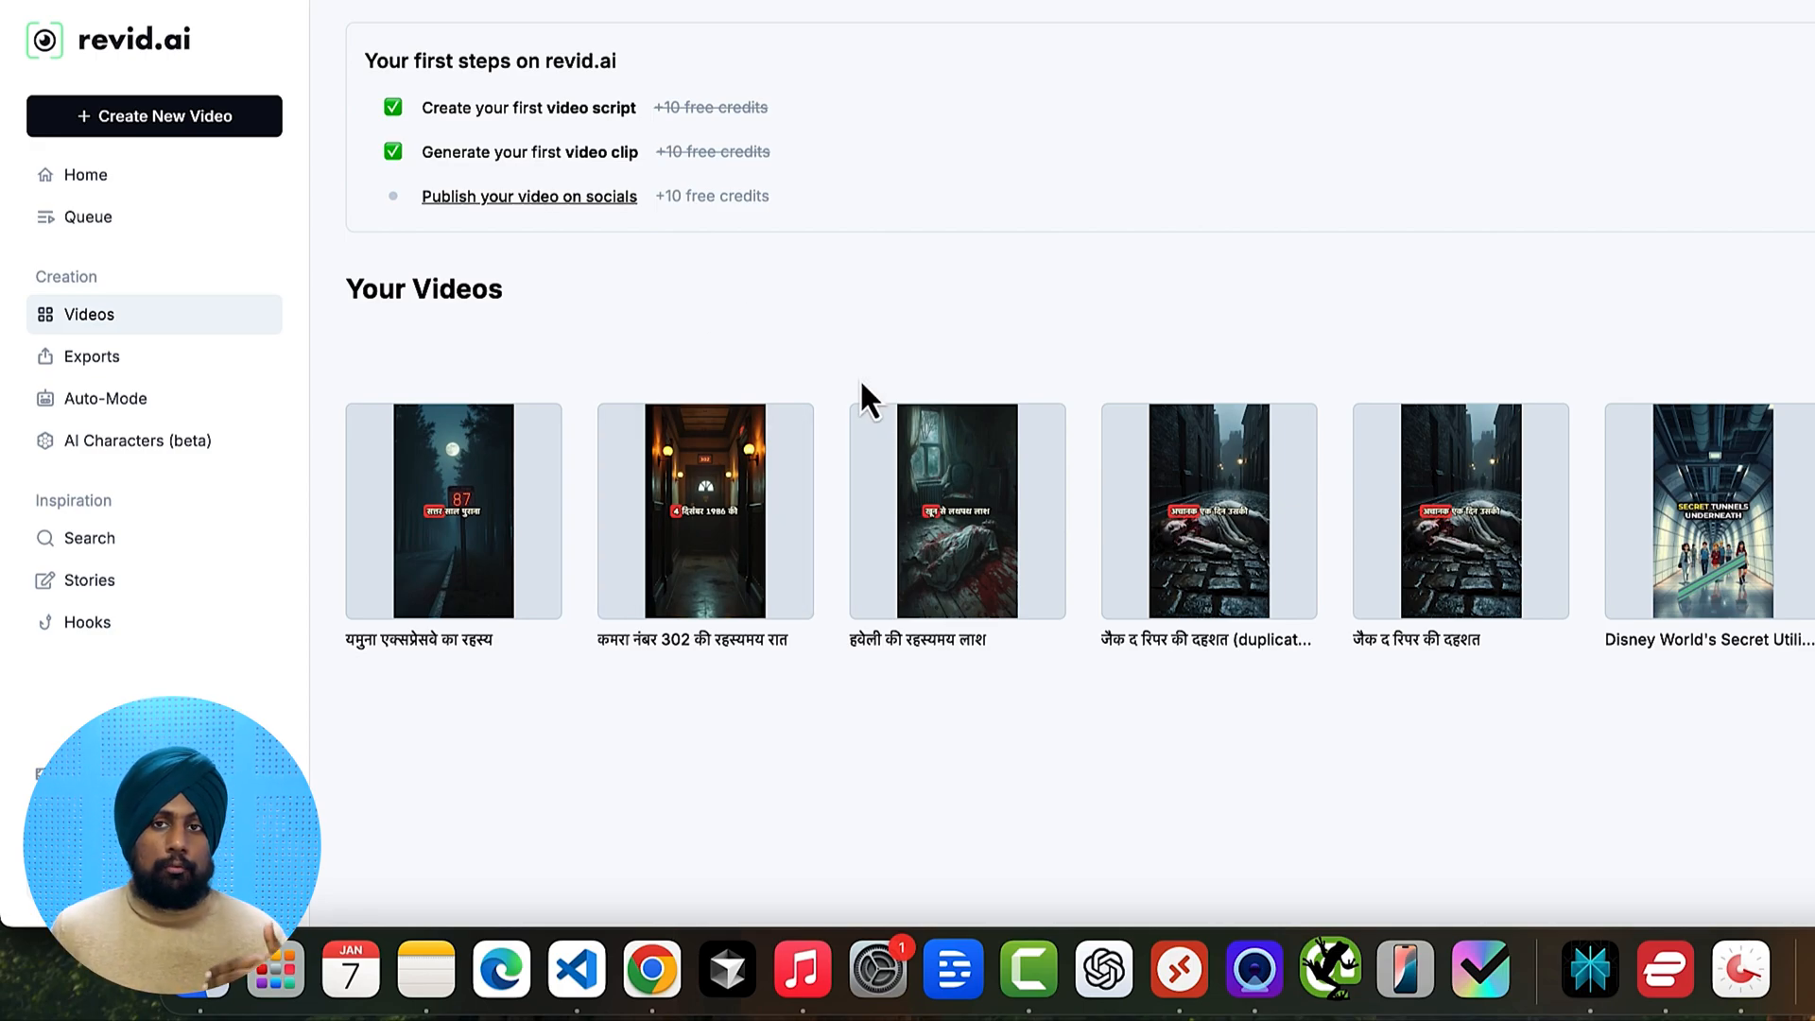
pyautogui.click(144, 365)
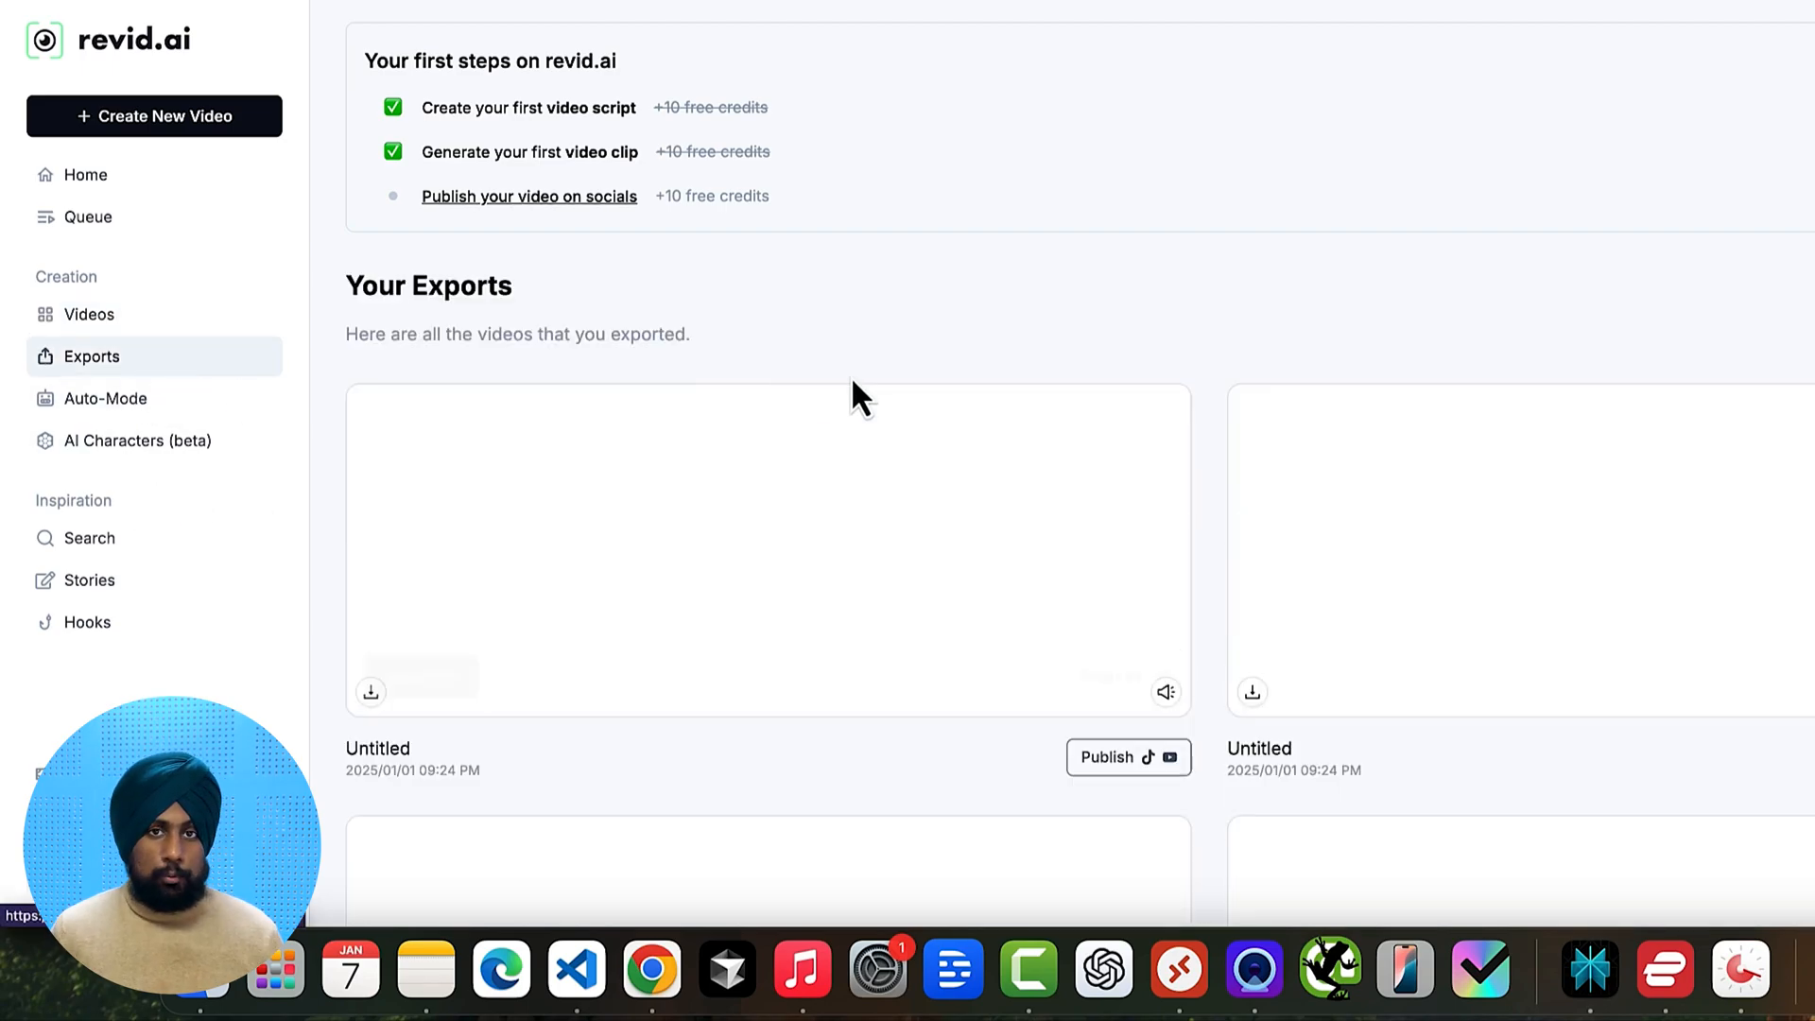
pyautogui.click(236, 401)
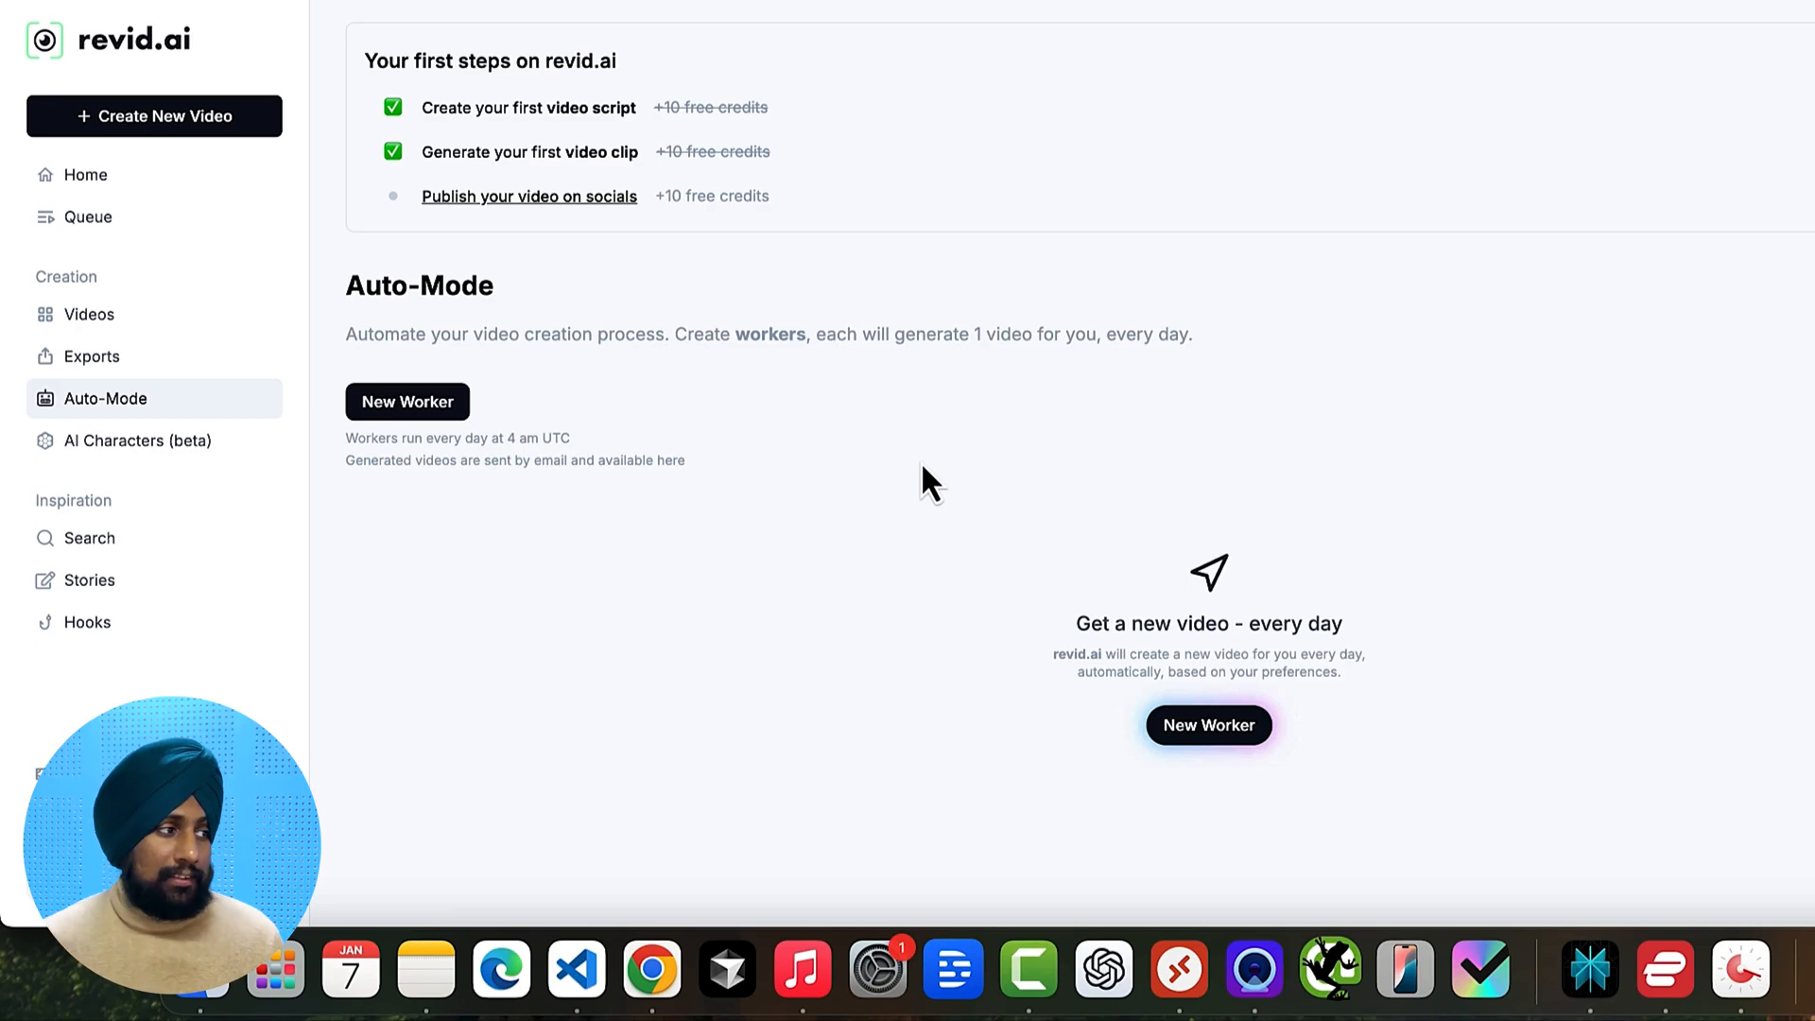
# Open the AI Characters page and briefly play the first public avatar's video
pyautogui.click(166, 444)
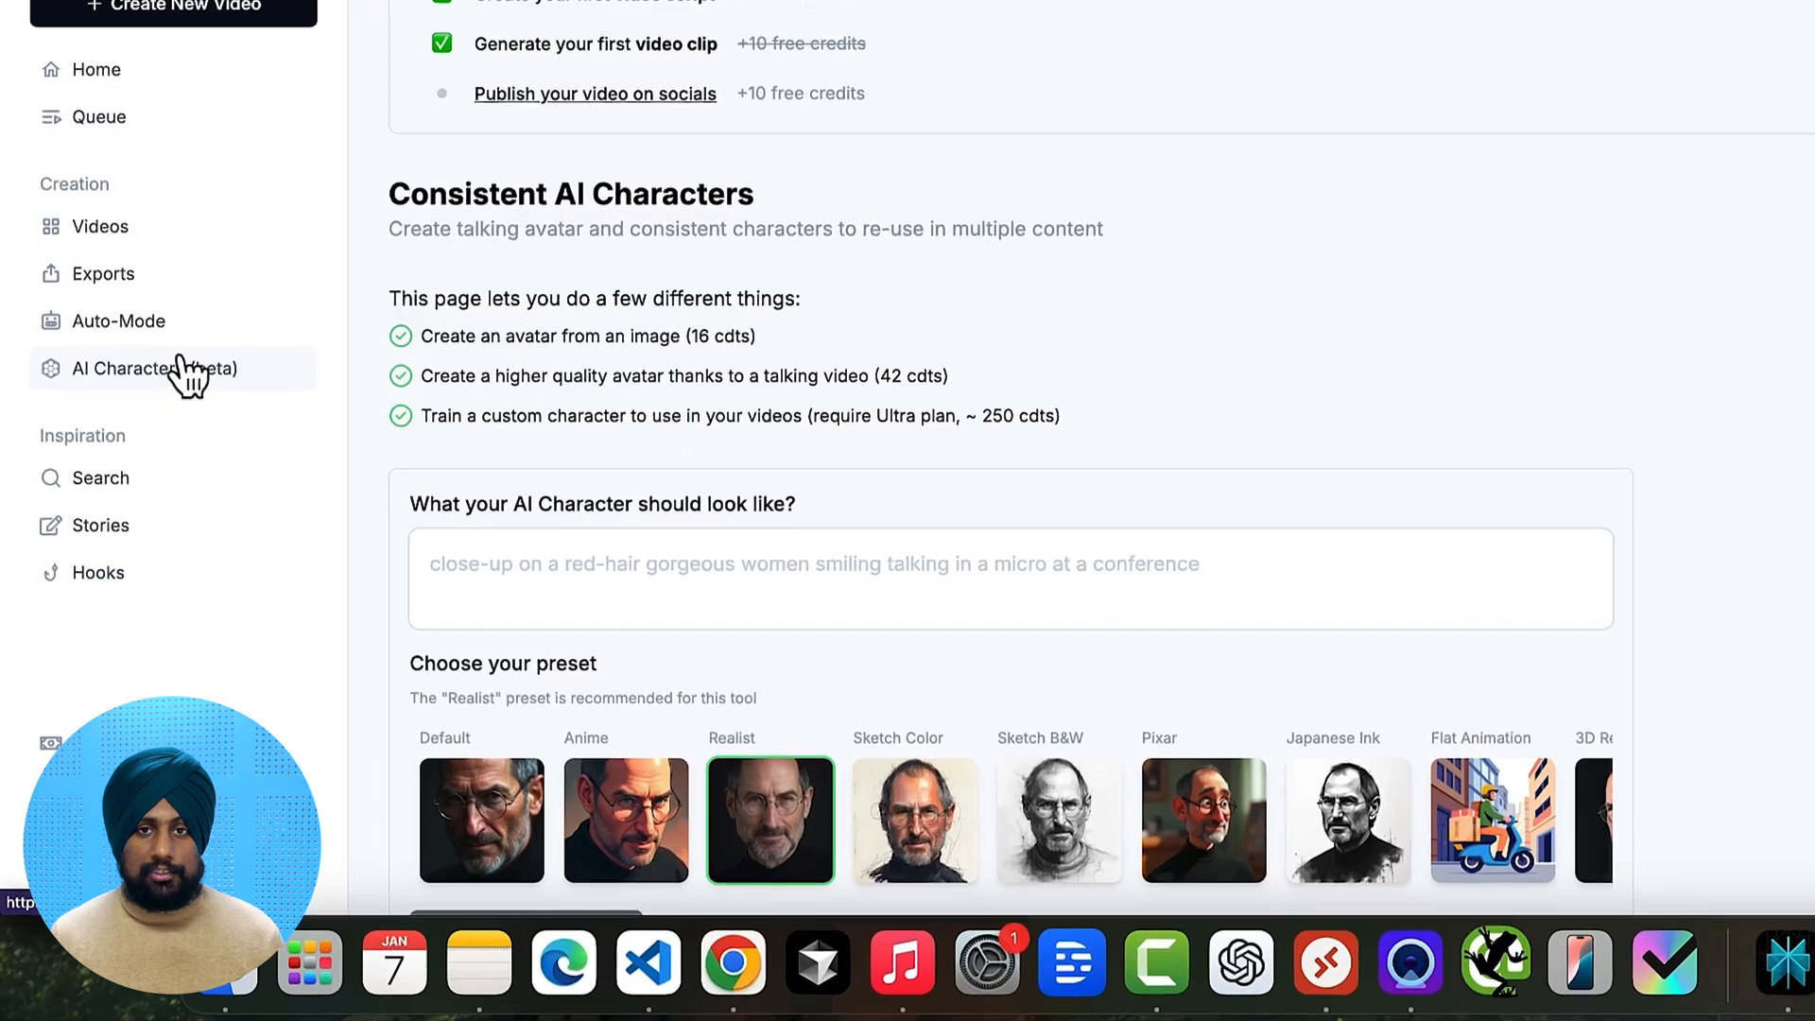
pyautogui.scroll(-5, 525, 555)
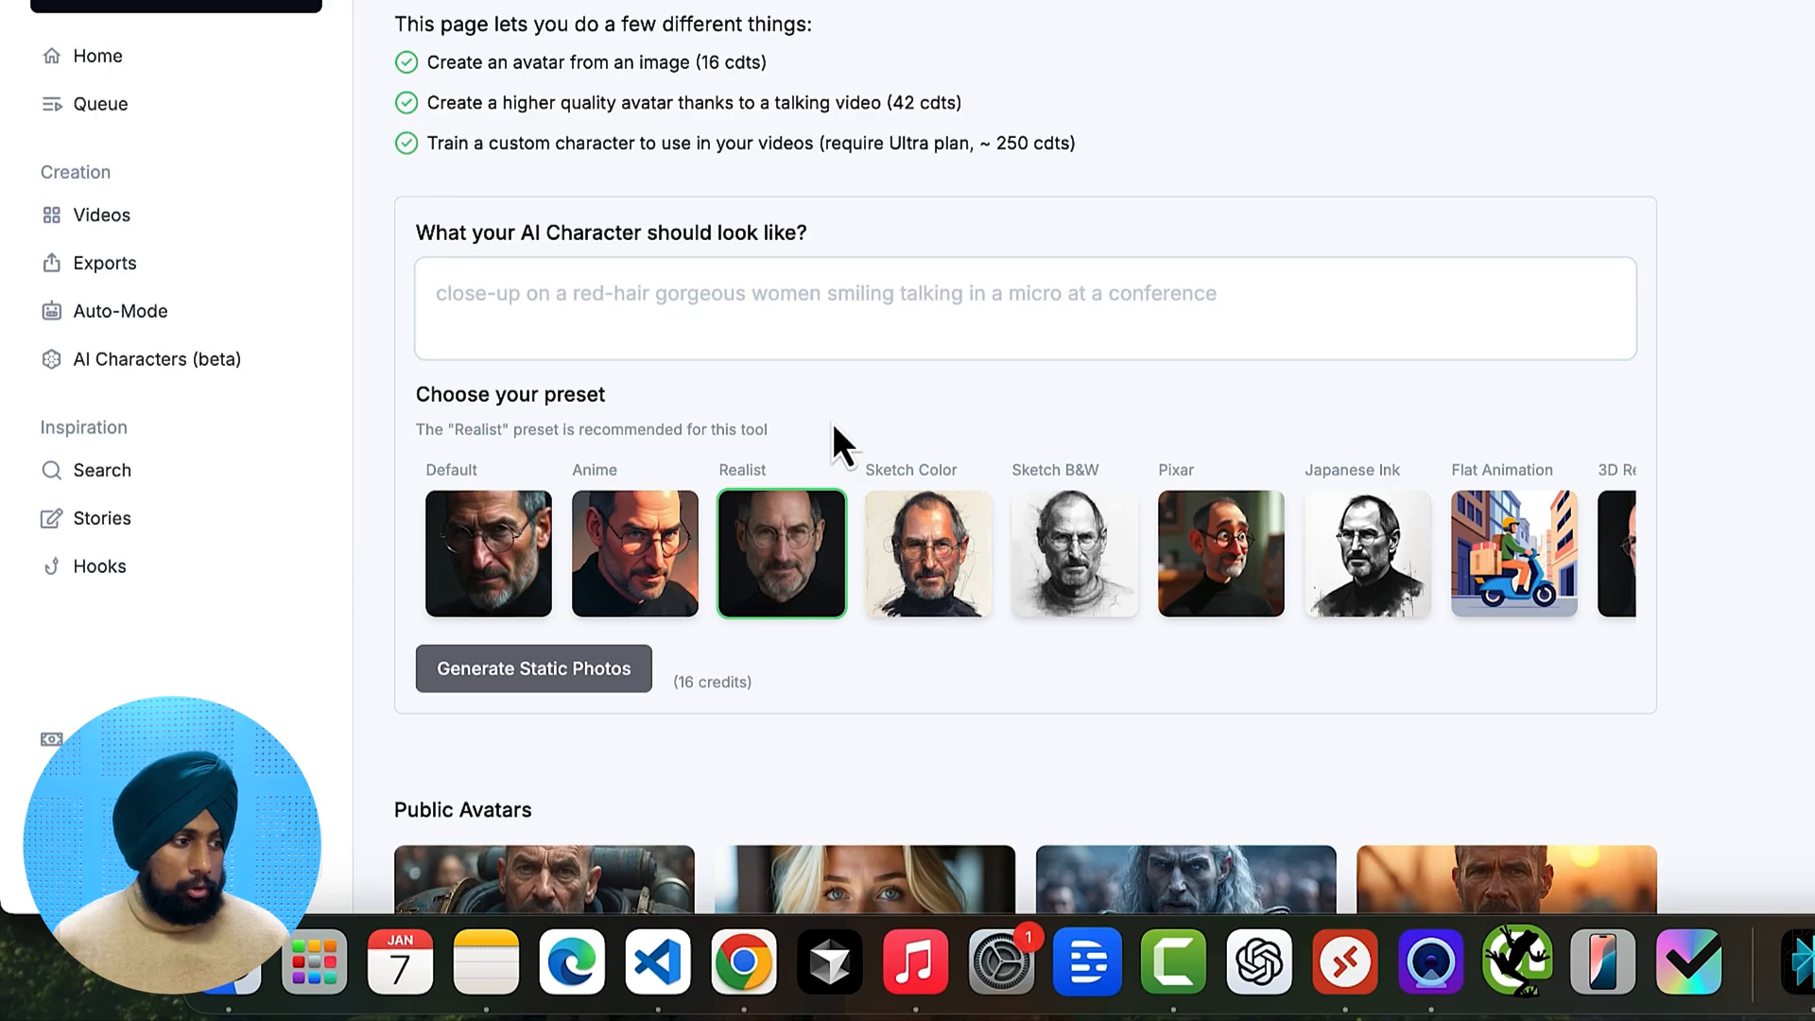
pyautogui.scroll(-4, 834, 429)
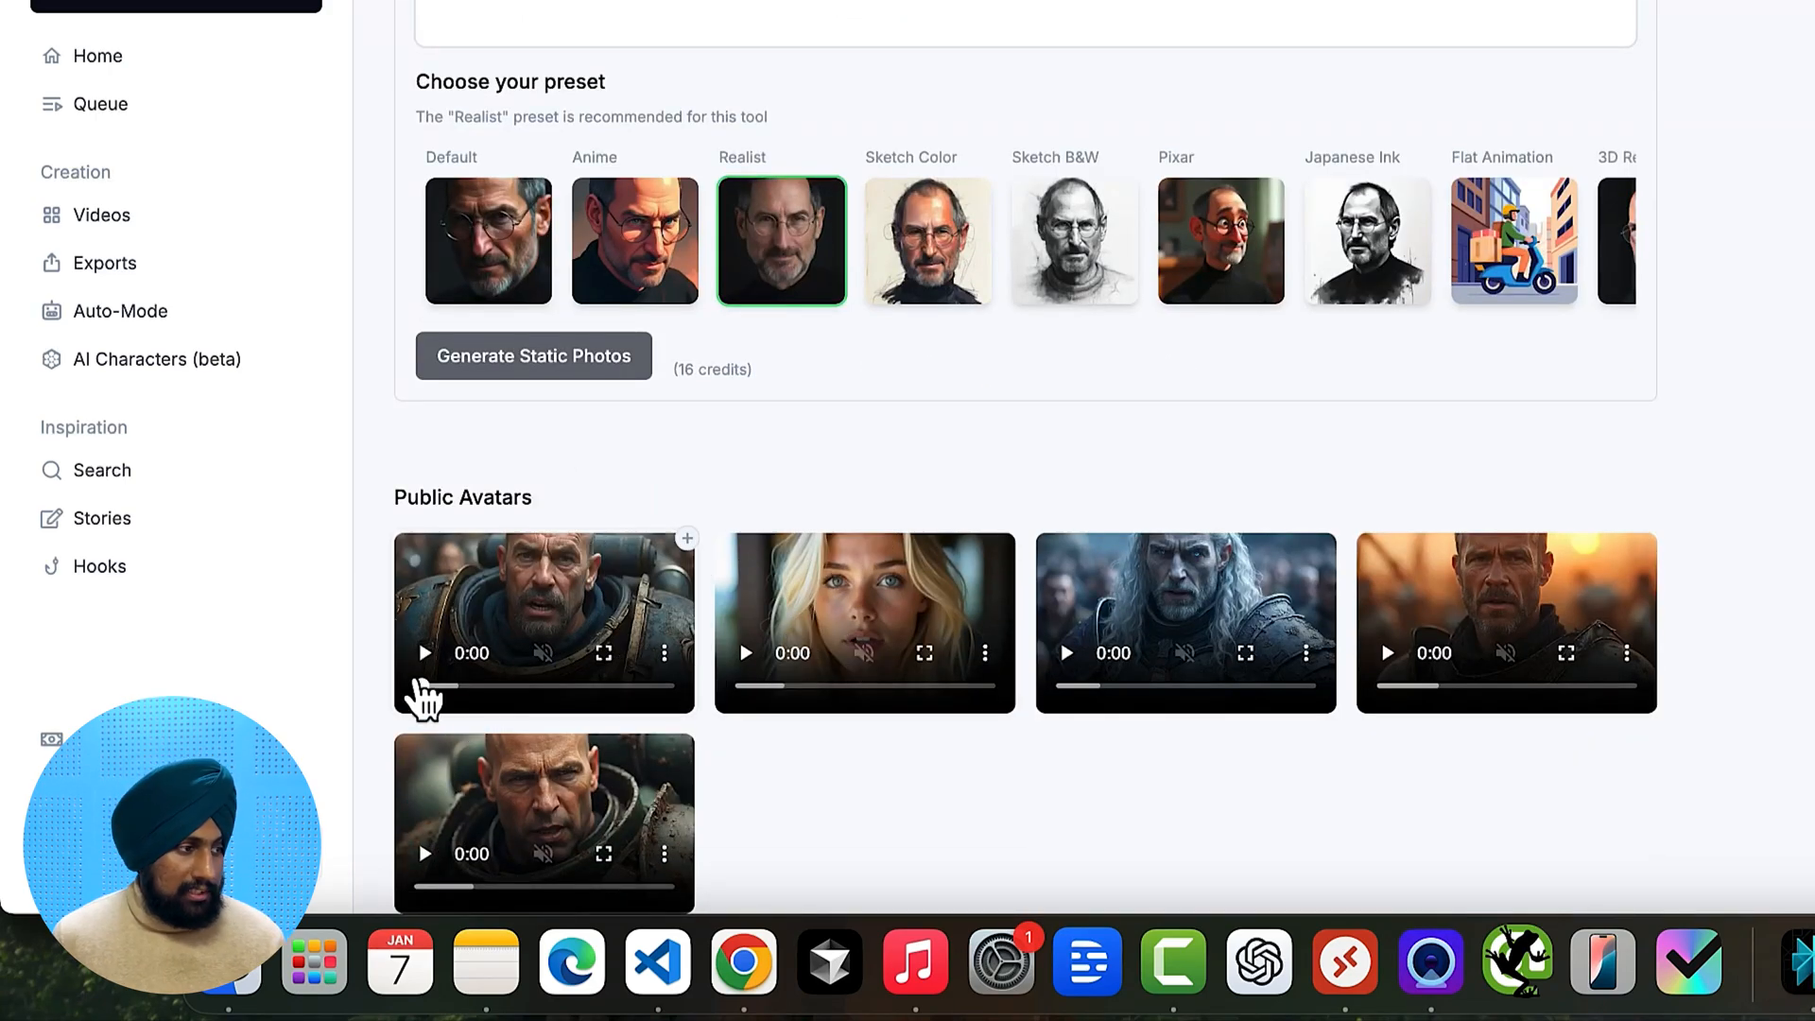
pyautogui.click(425, 654)
pyautogui.click(424, 654)
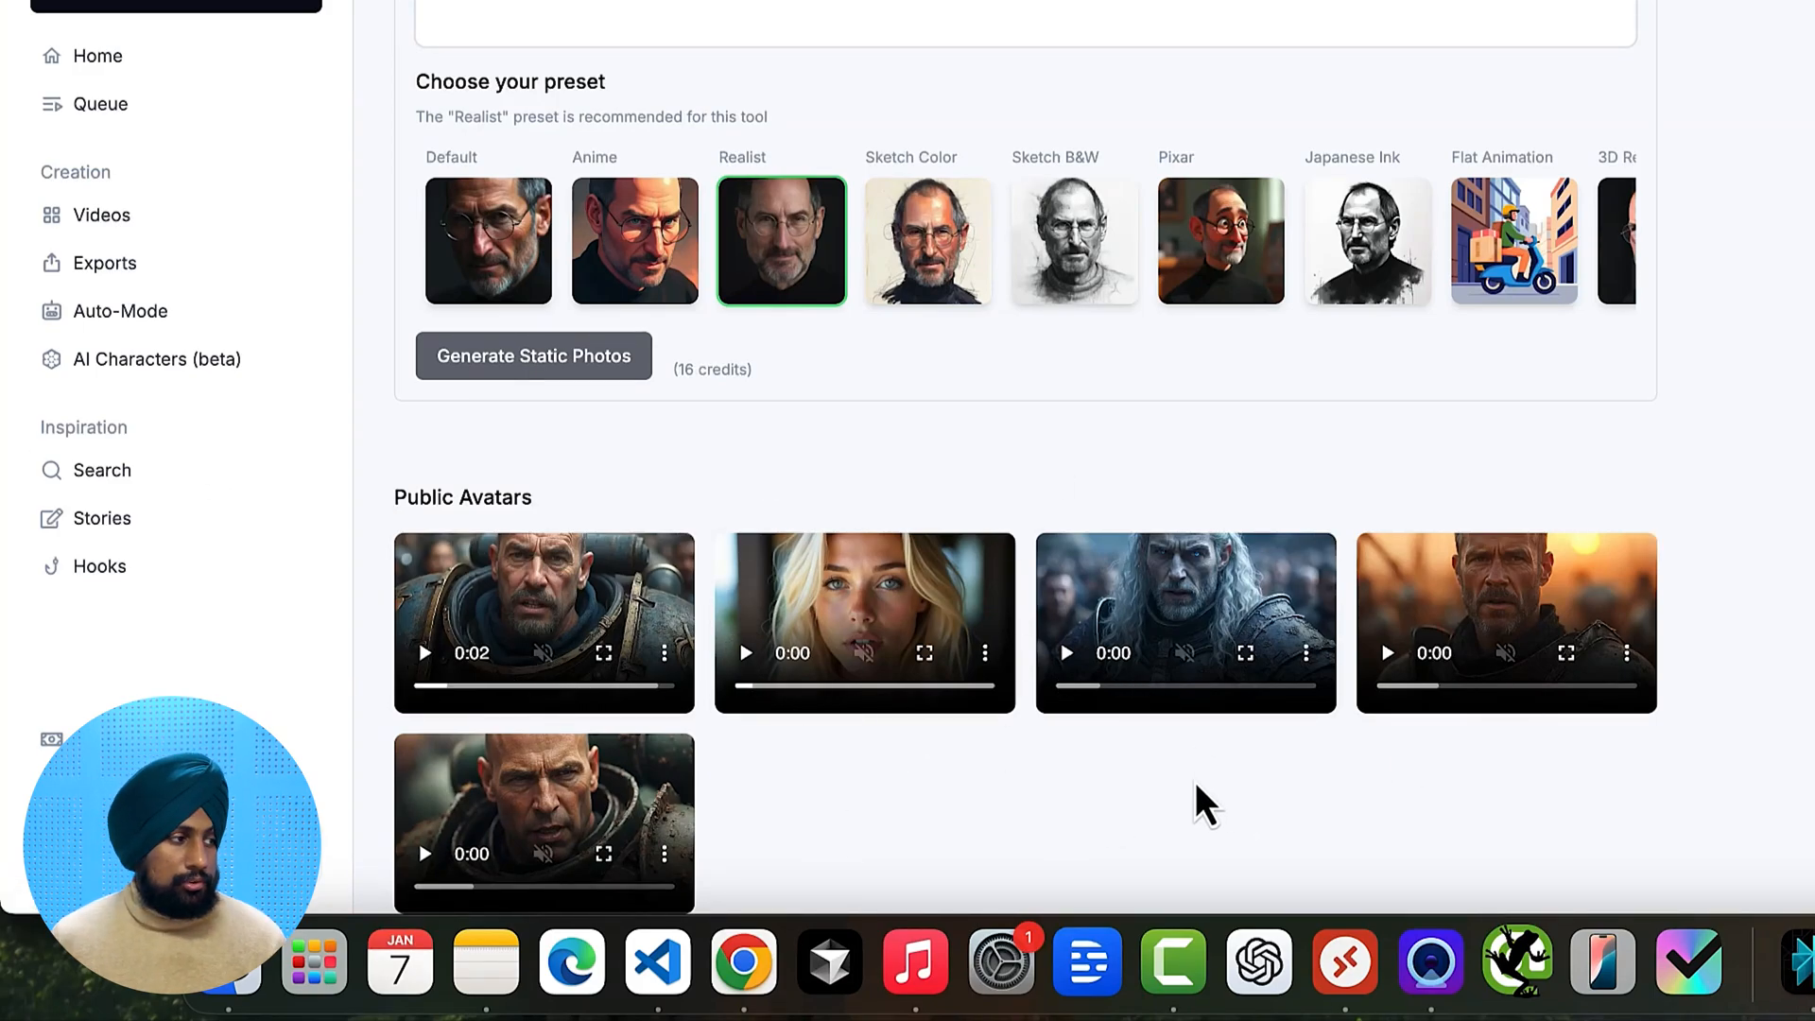
# Open the viral TikTok search page, run the suggested "best AI tools" search and look through the videos
pyautogui.click(83, 475)
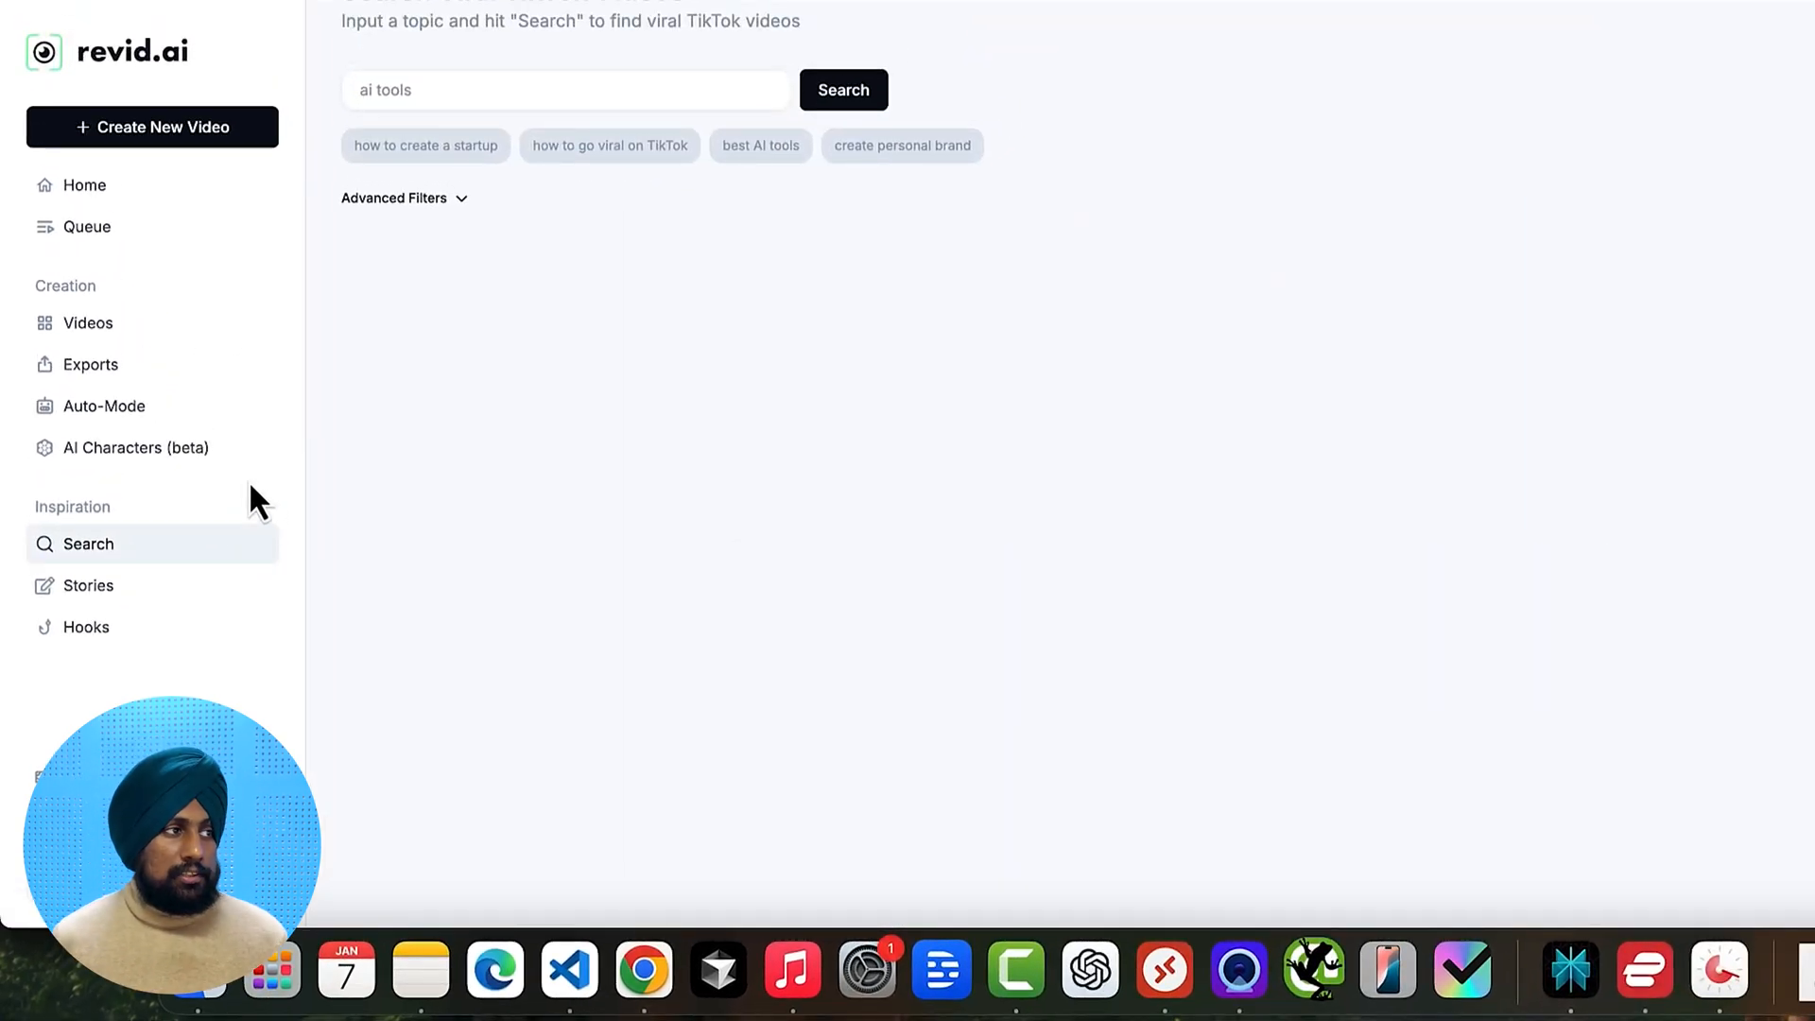
pyautogui.scroll(3, 466, 502)
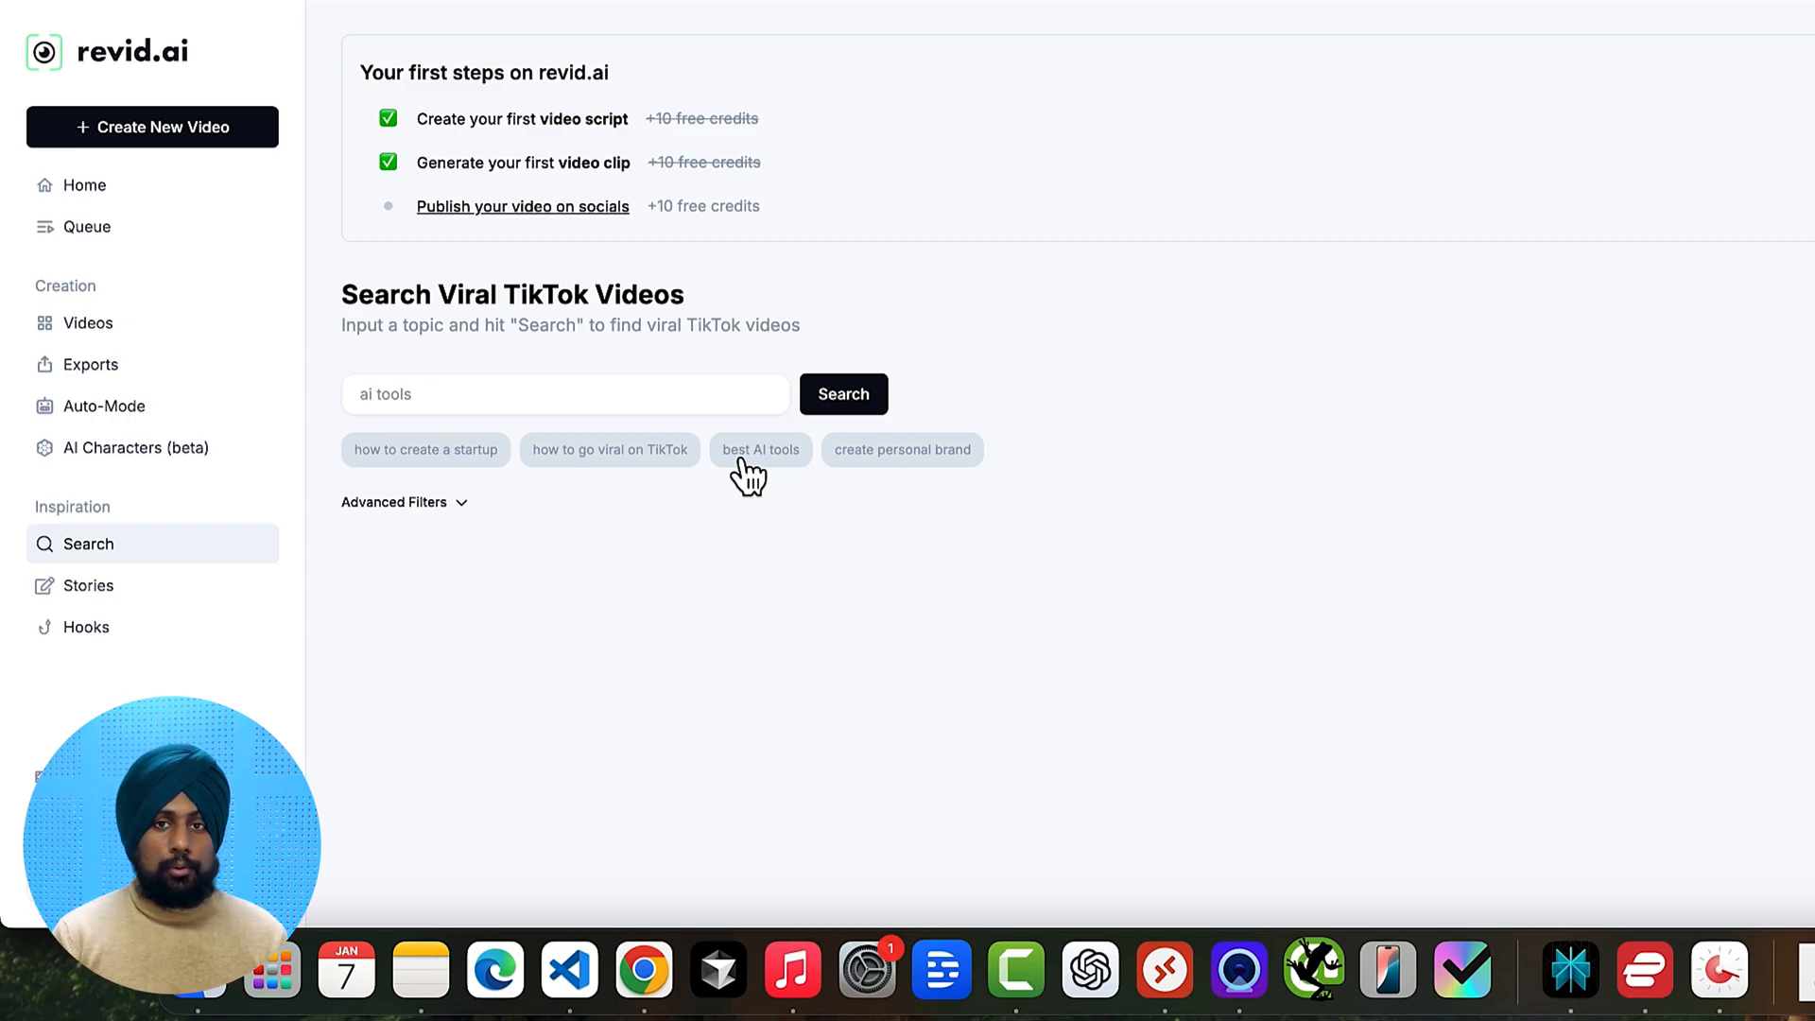
pyautogui.click(601, 390)
pyautogui.click(796, 455)
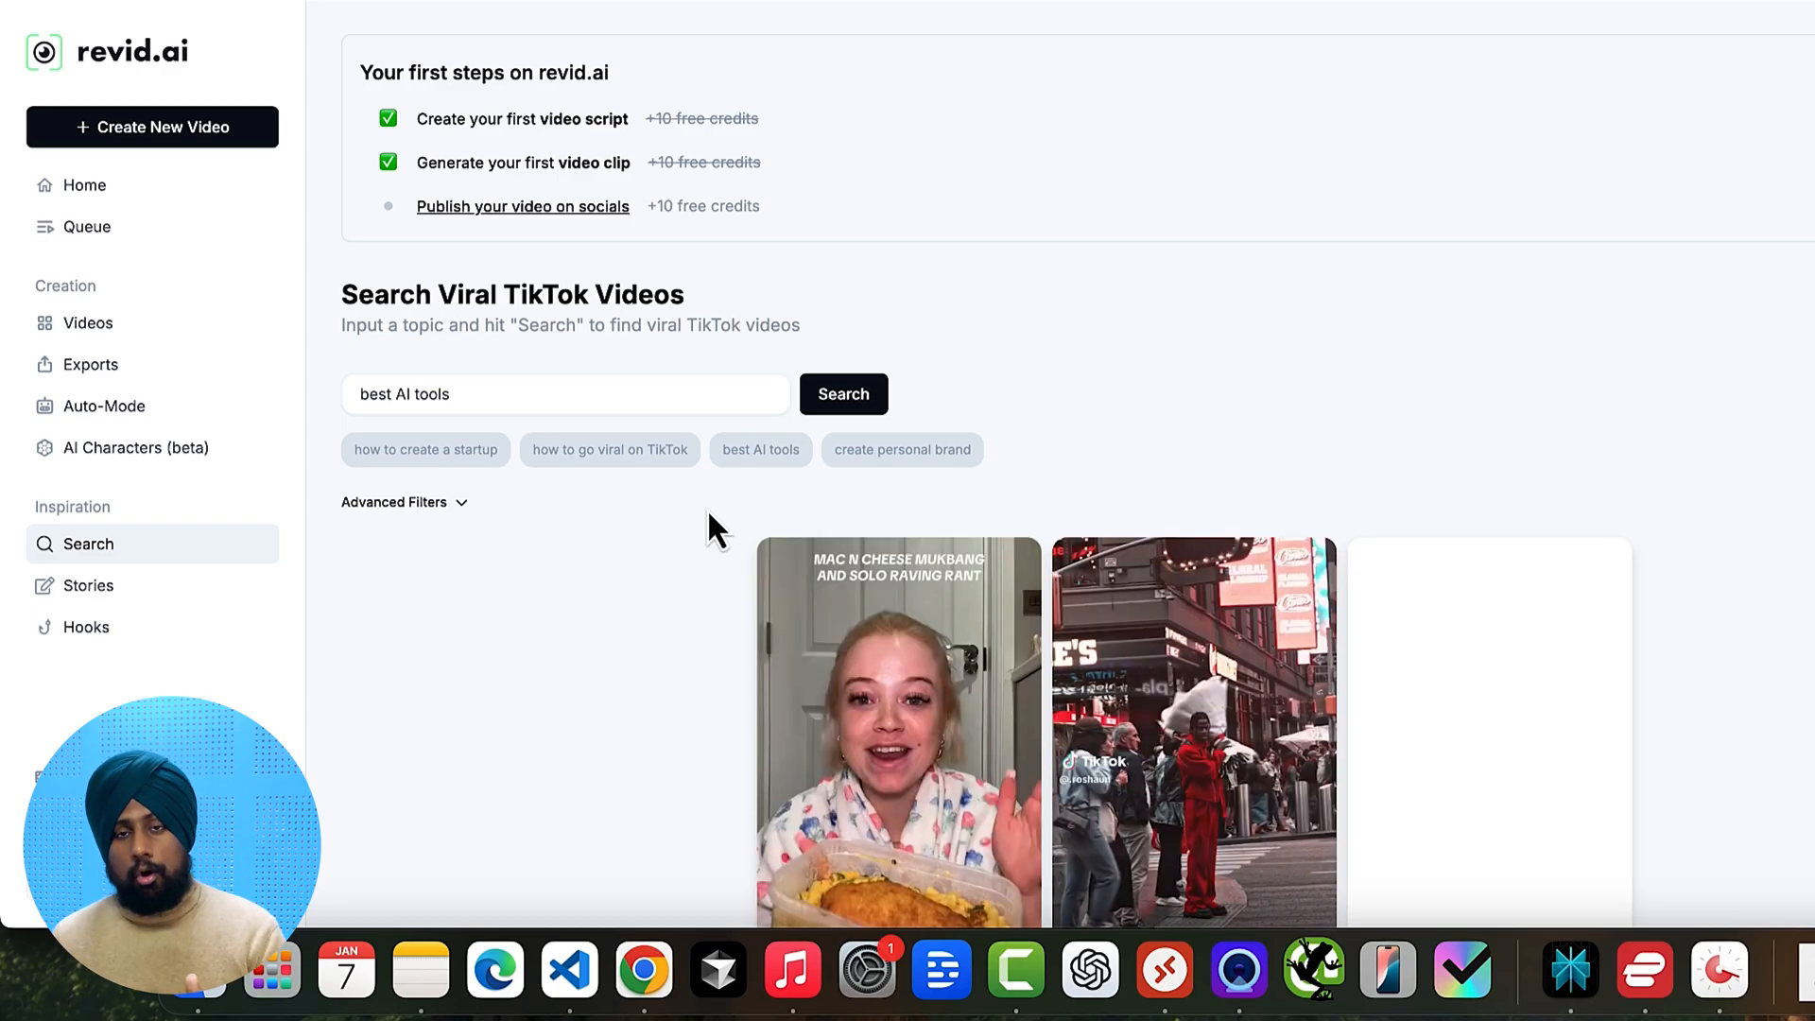
pyautogui.scroll(-3, 709, 473)
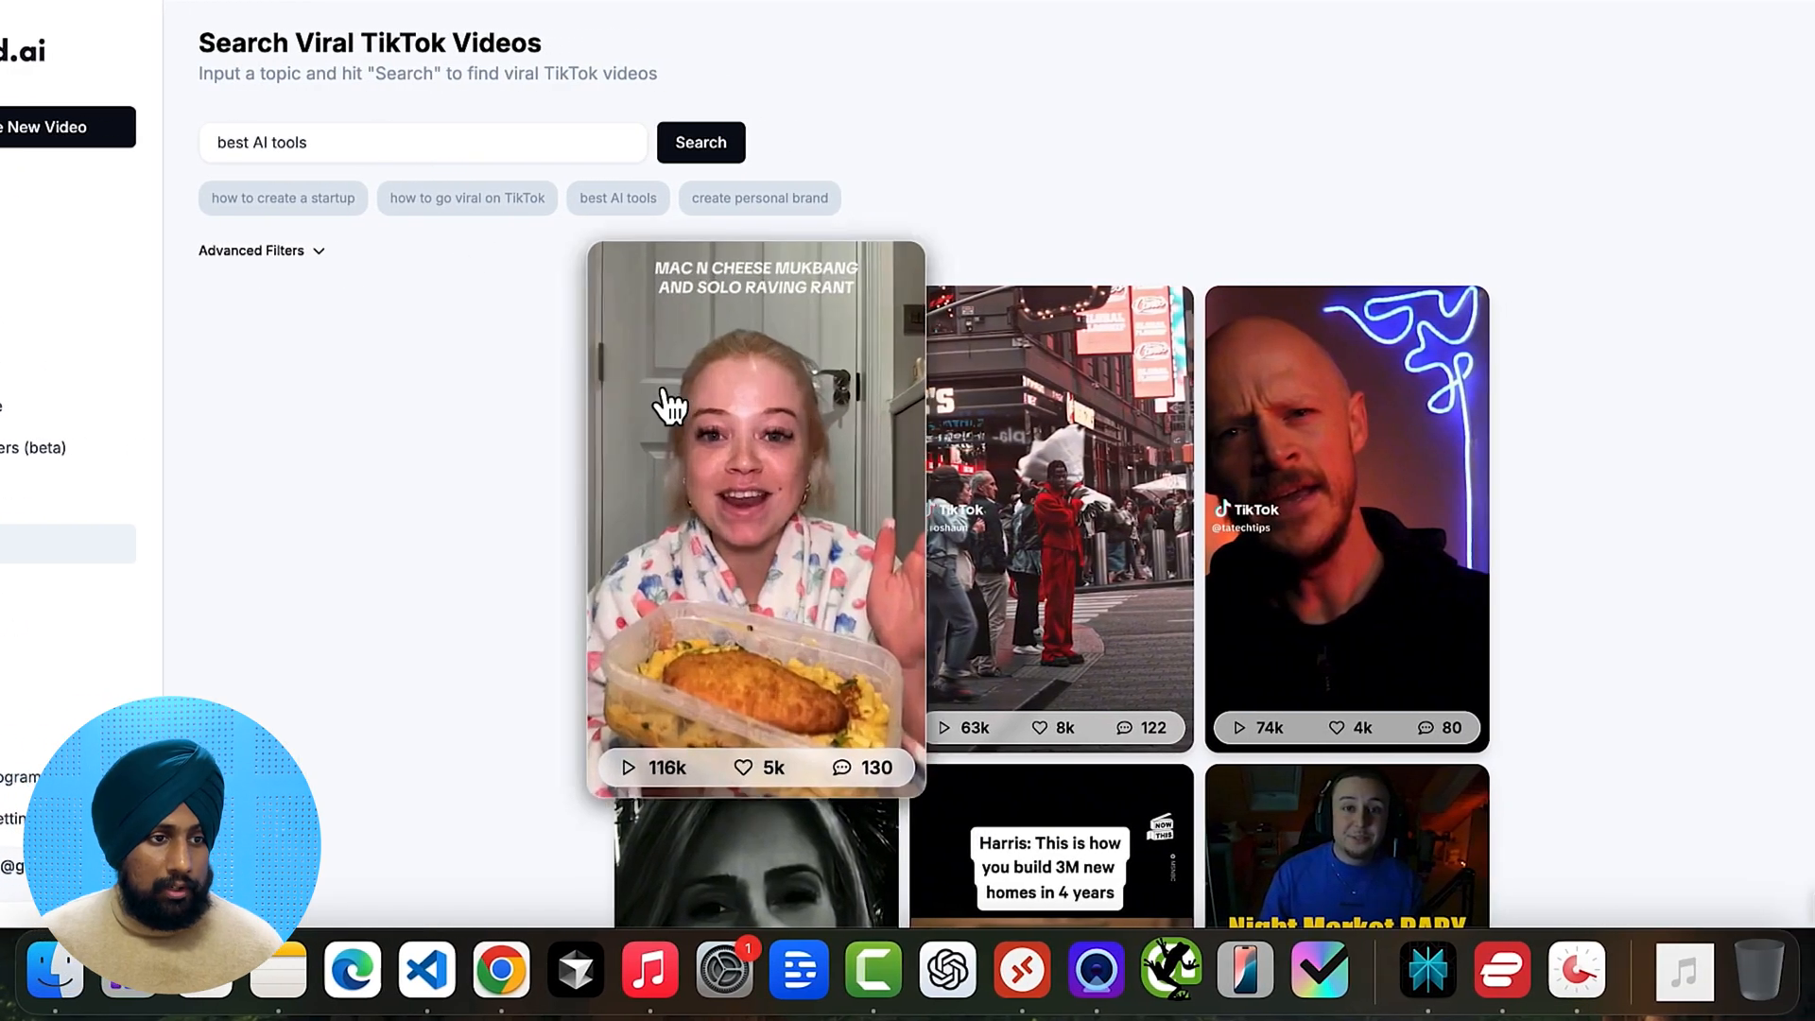
pyautogui.scroll(-5, 1399, 425)
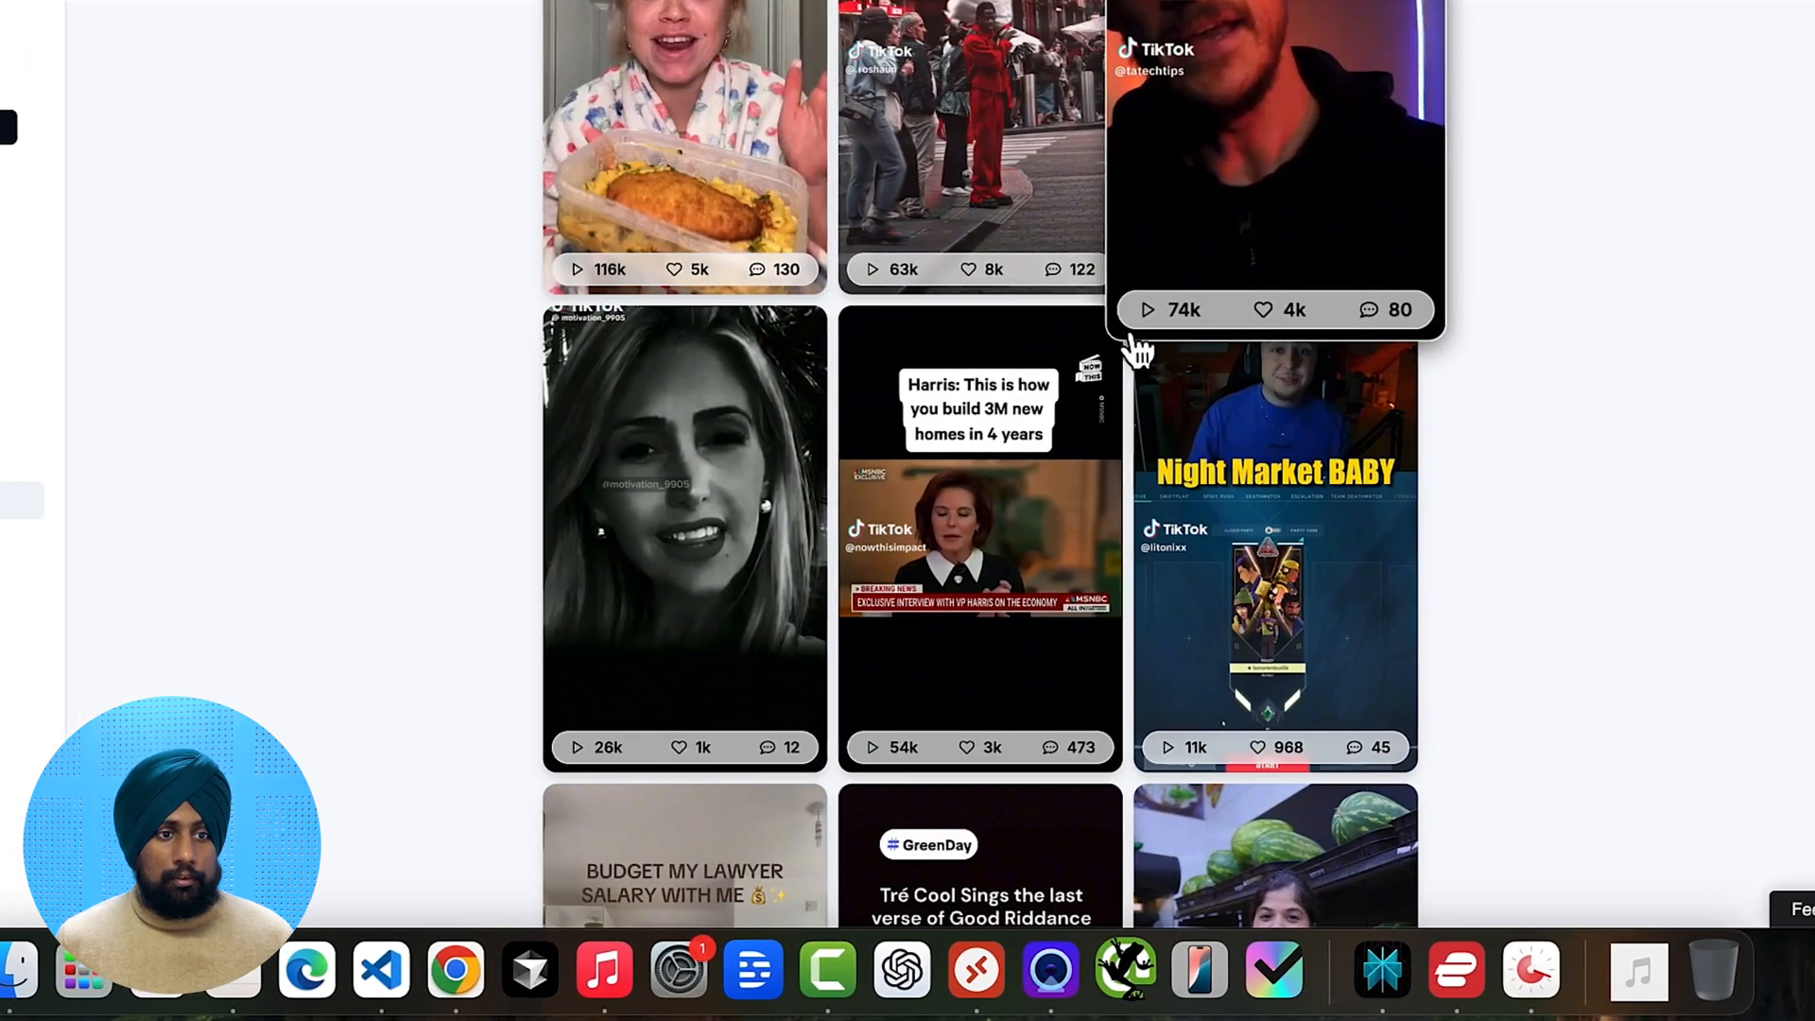
# Open the Android photo-while-recording tip video and copy its full transcript
pyautogui.click(1188, 323)
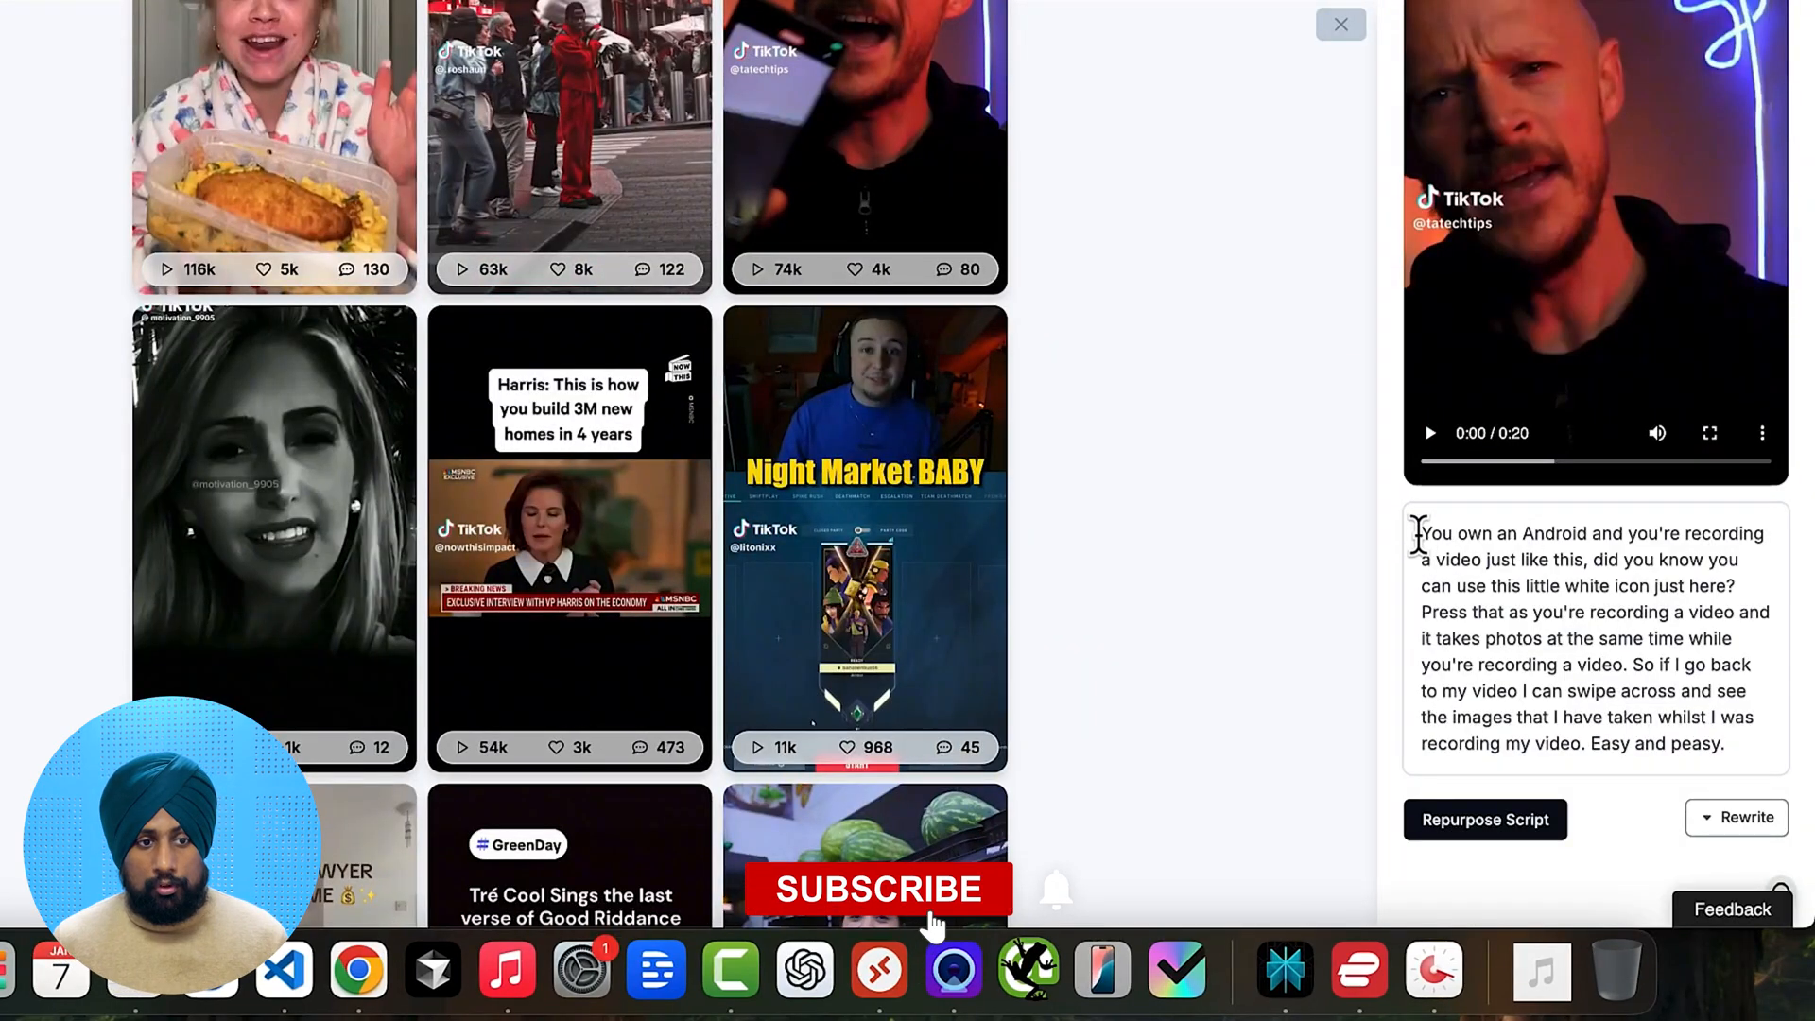
pyautogui.moveTo(1419, 534); pyautogui.dragTo(1742, 767)
pyautogui.press('super+c')
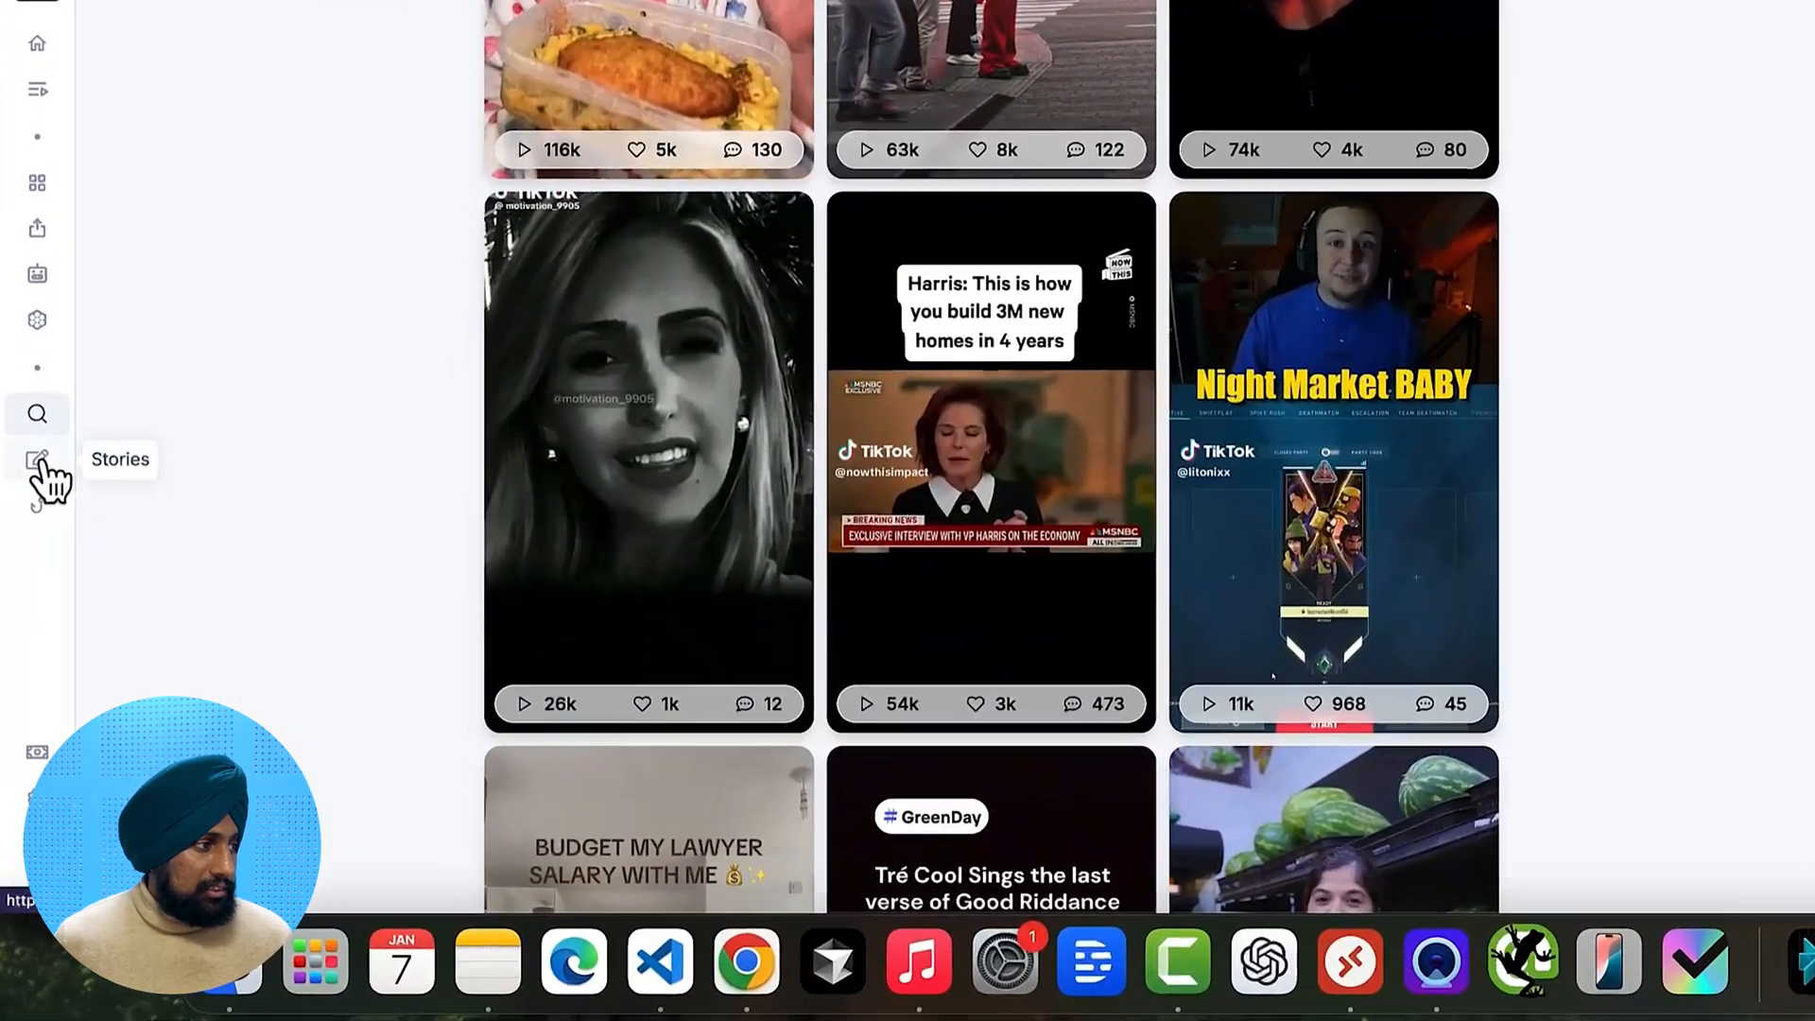
# Open the Stories page, look through the saved stories and return to the story generation form
pyautogui.click(38, 463)
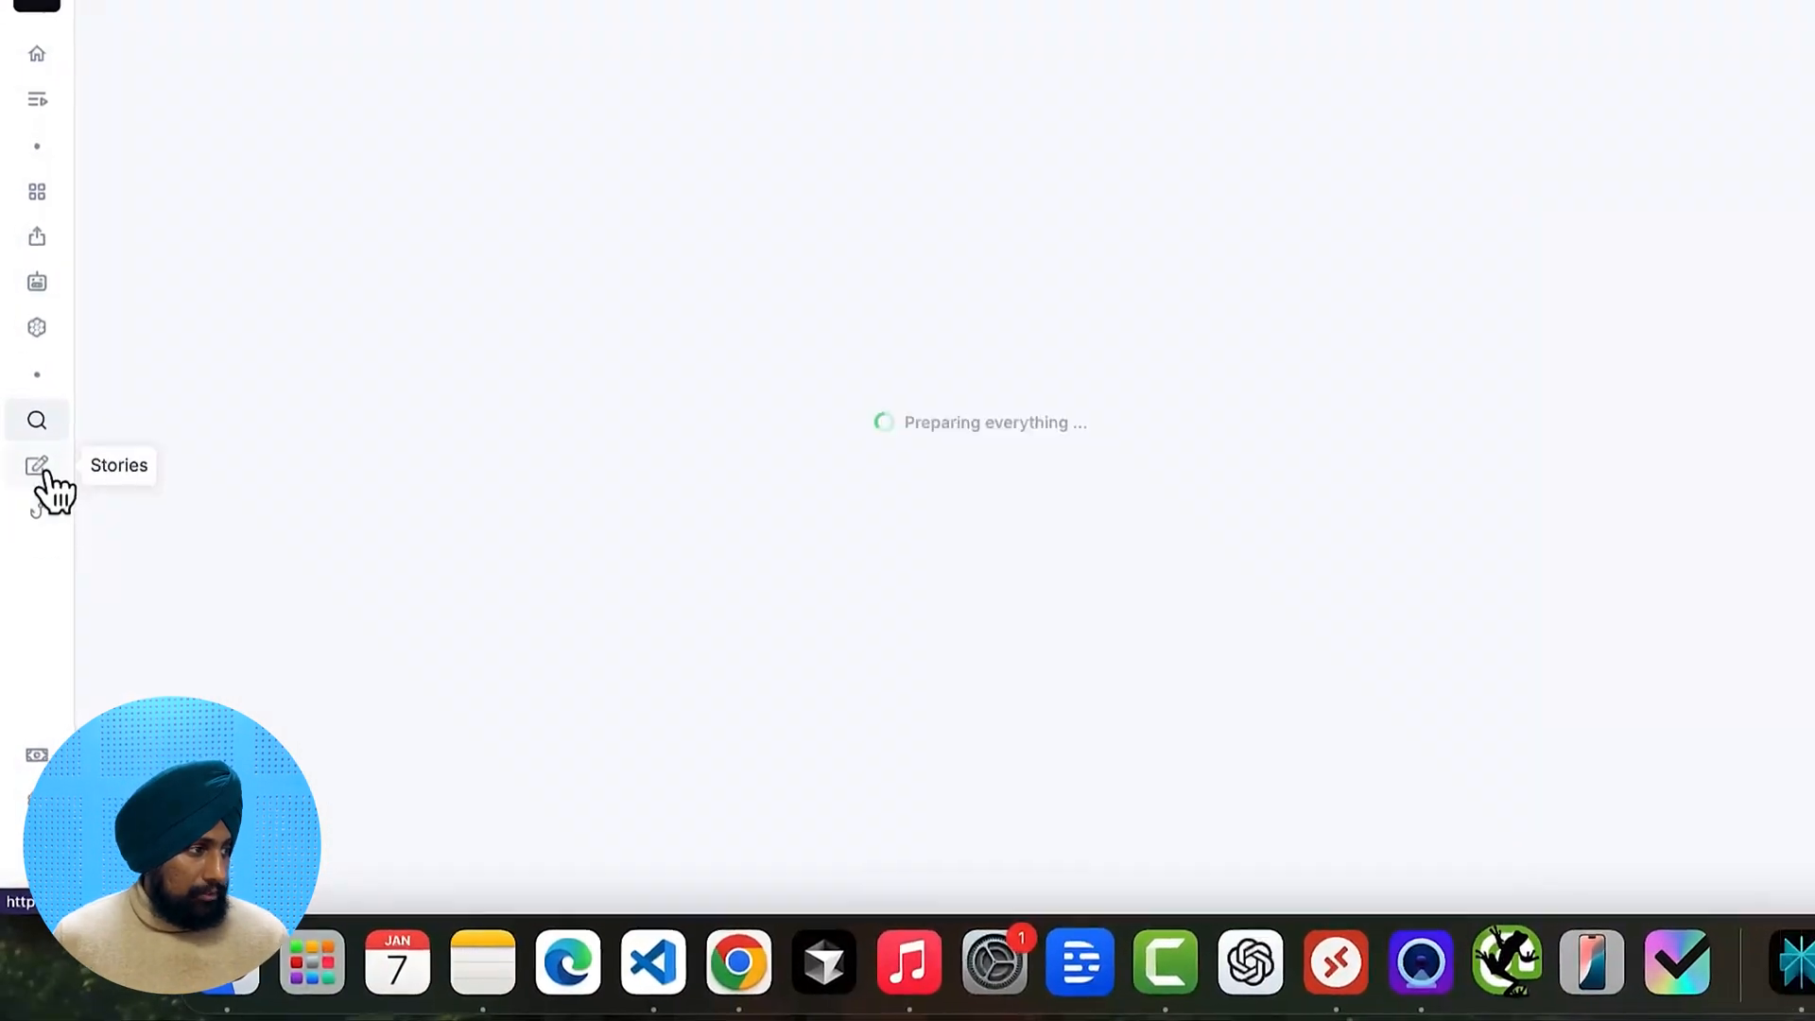
pyautogui.scroll(-5, 941, 368)
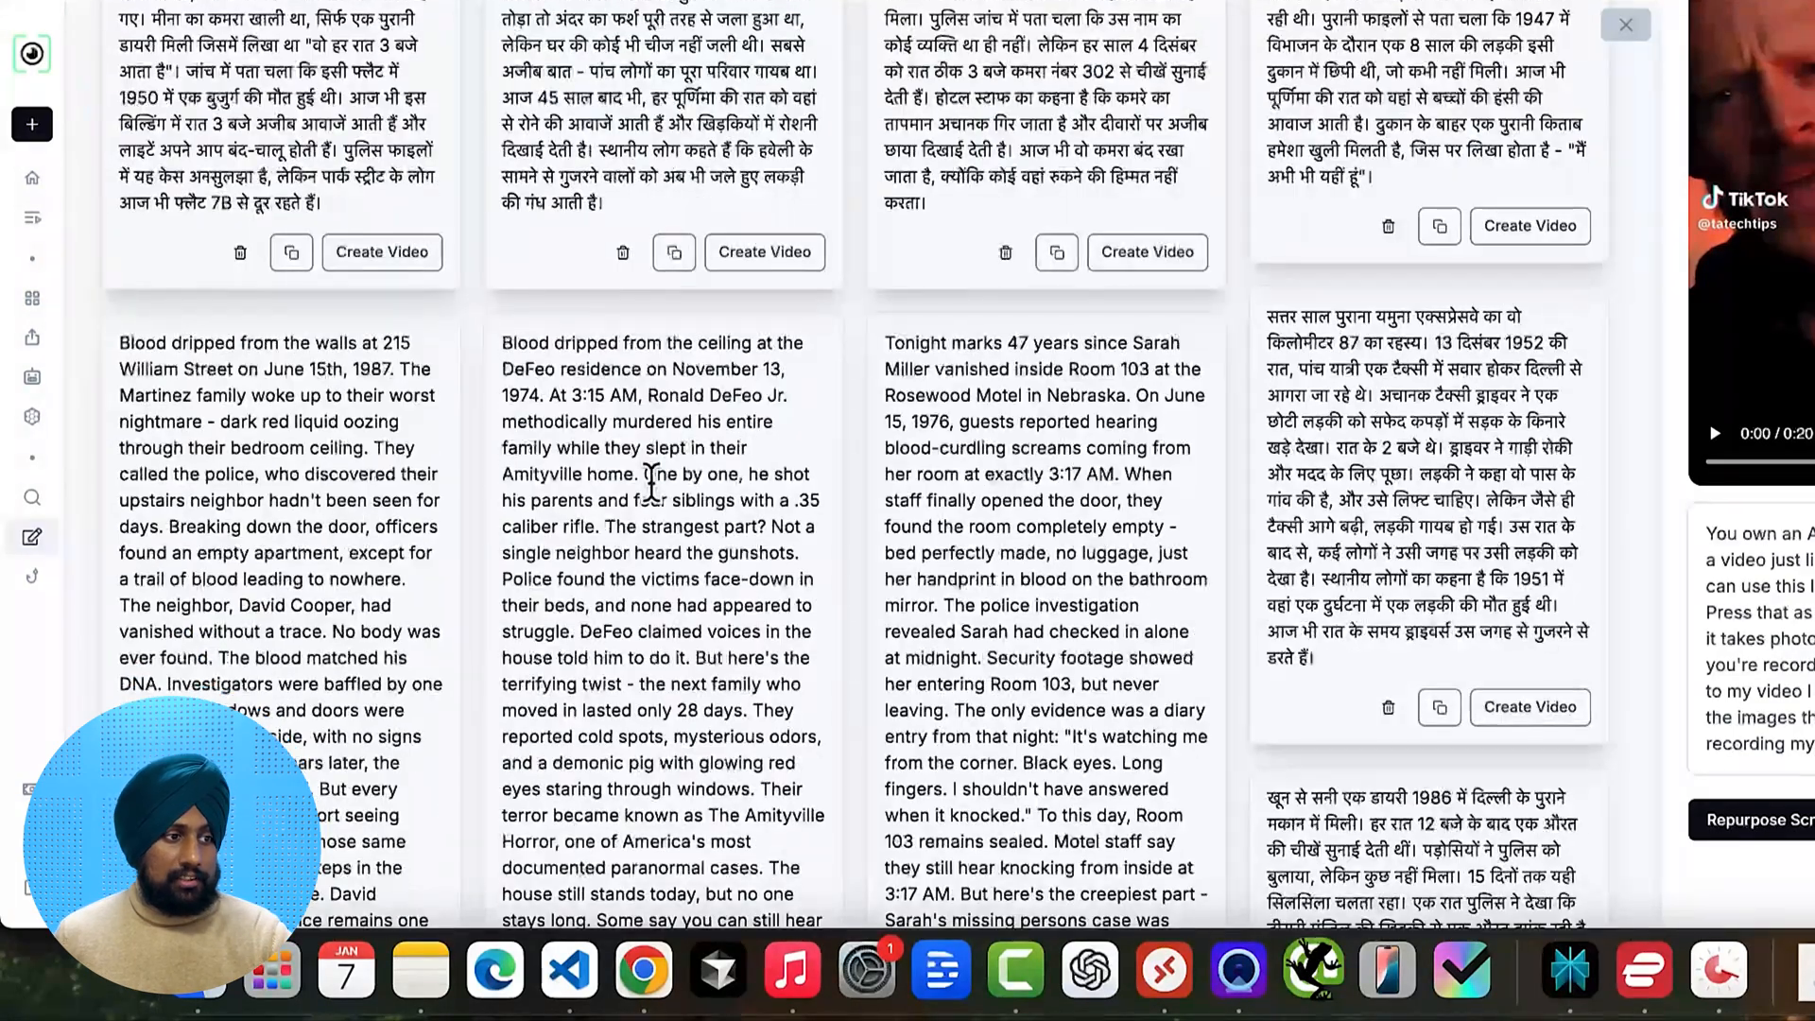
pyautogui.scroll(15, 654, 477)
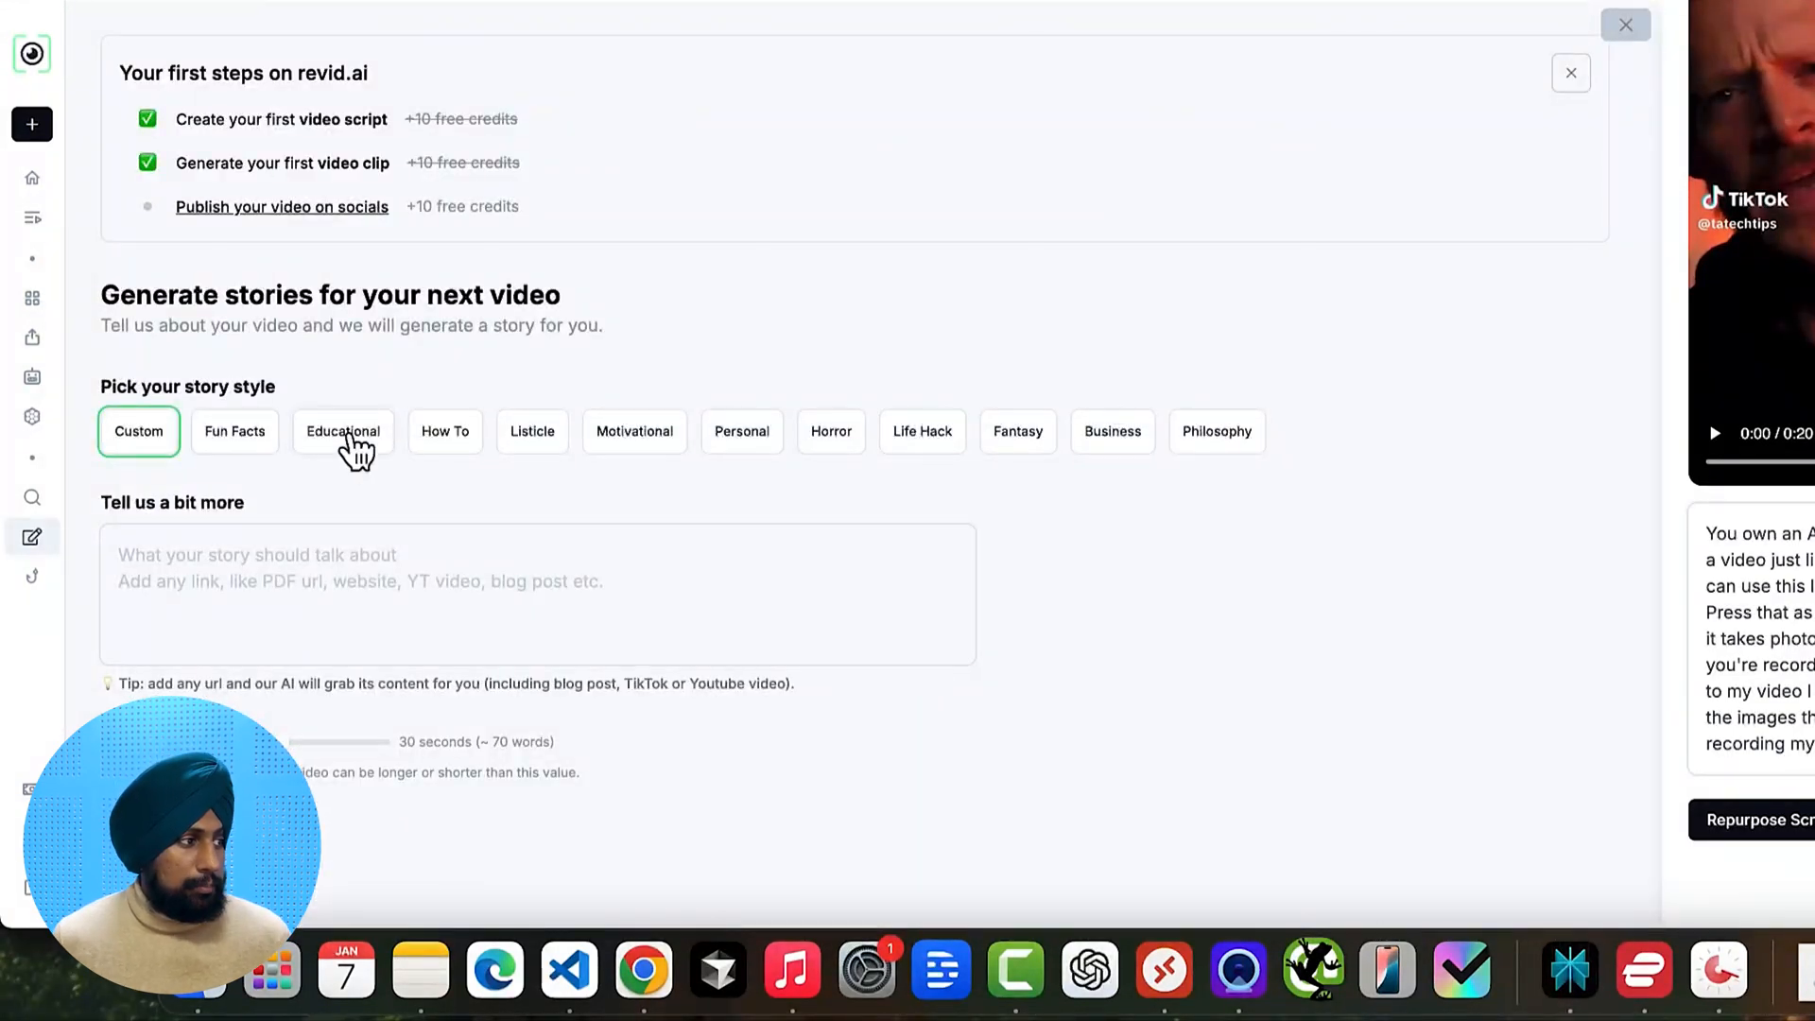
# Choose the How To story style and start the story's description
pyautogui.click(229, 435)
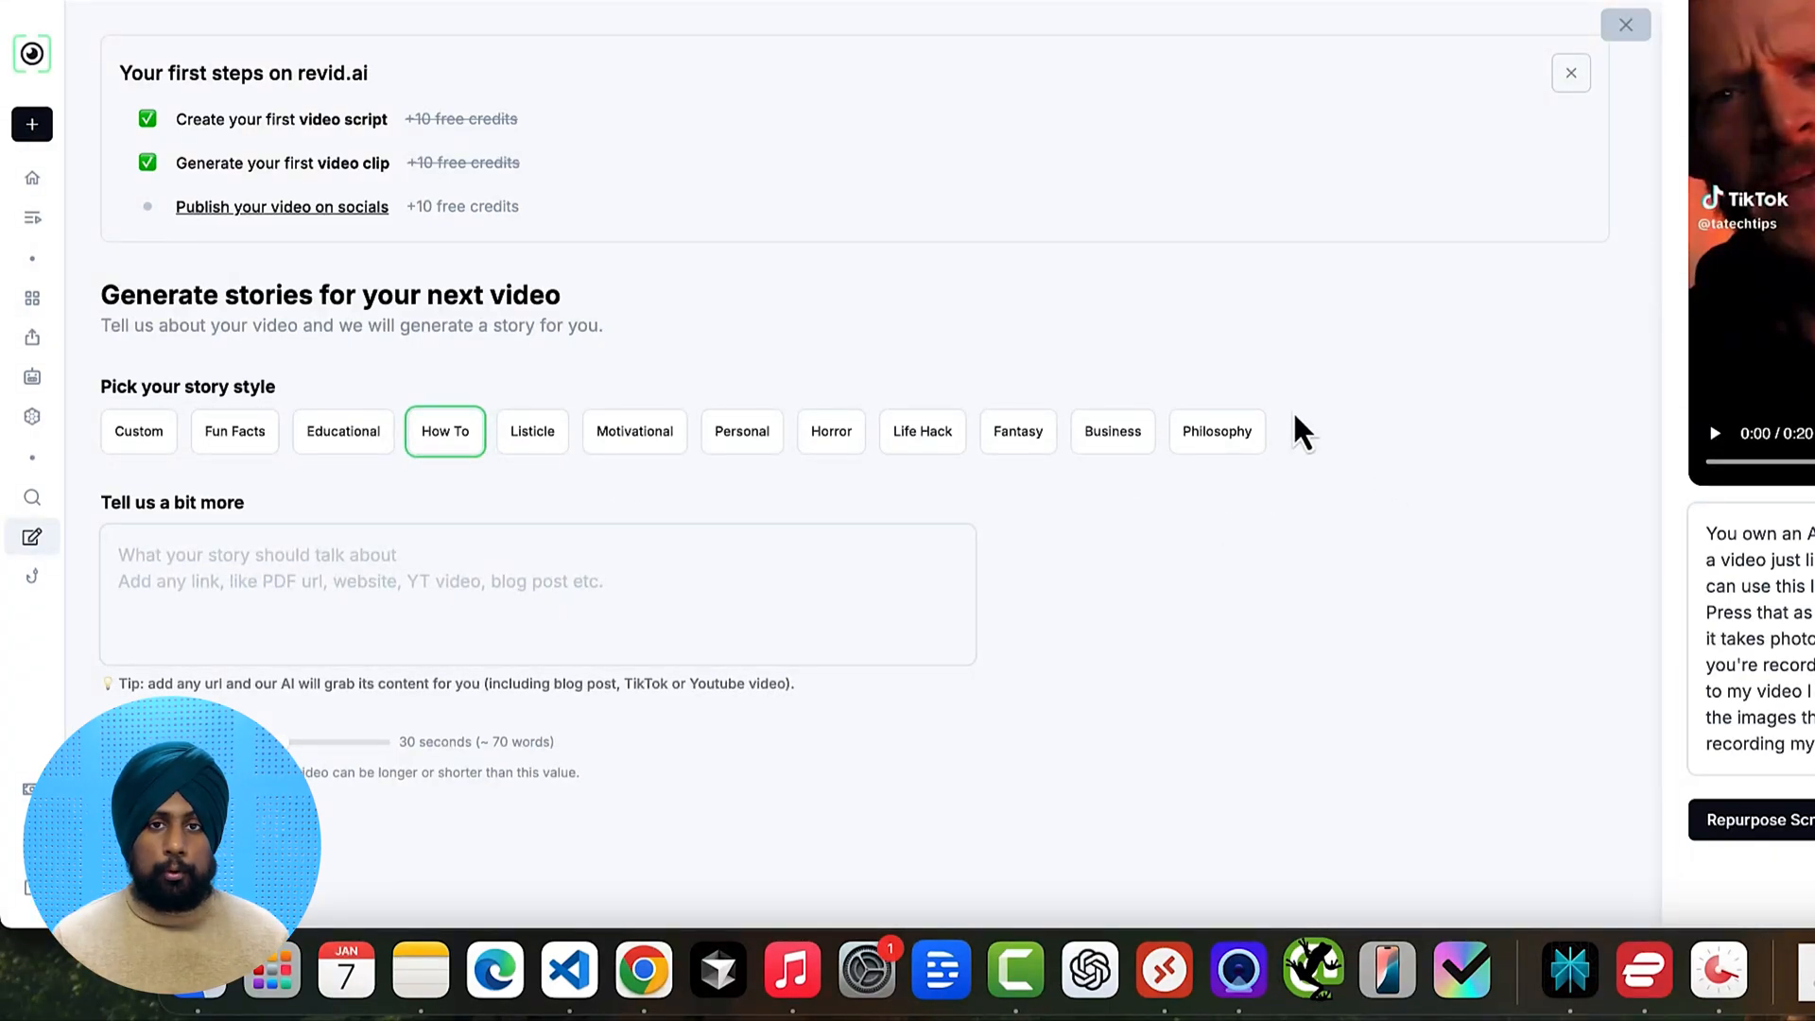
pyautogui.click(408, 568)
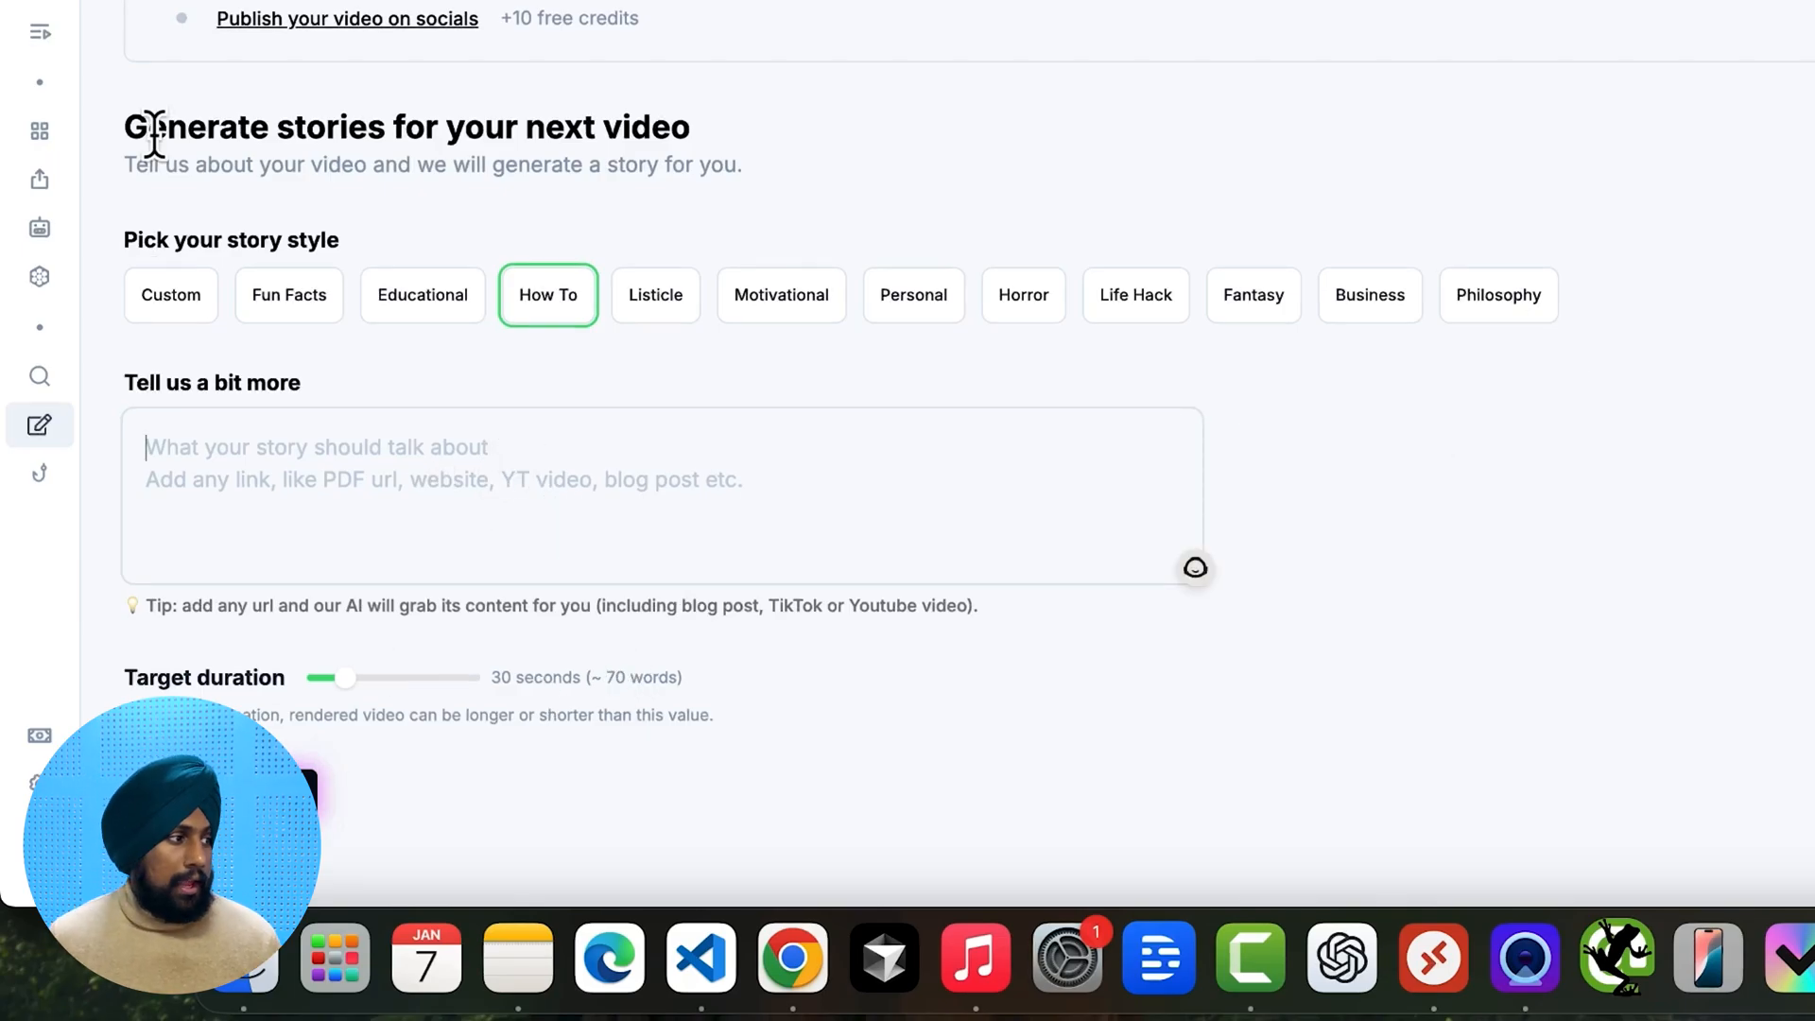
# Open the Hooks page and generate hooks from the copied Android photo tip transcript
pyautogui.click(43, 477)
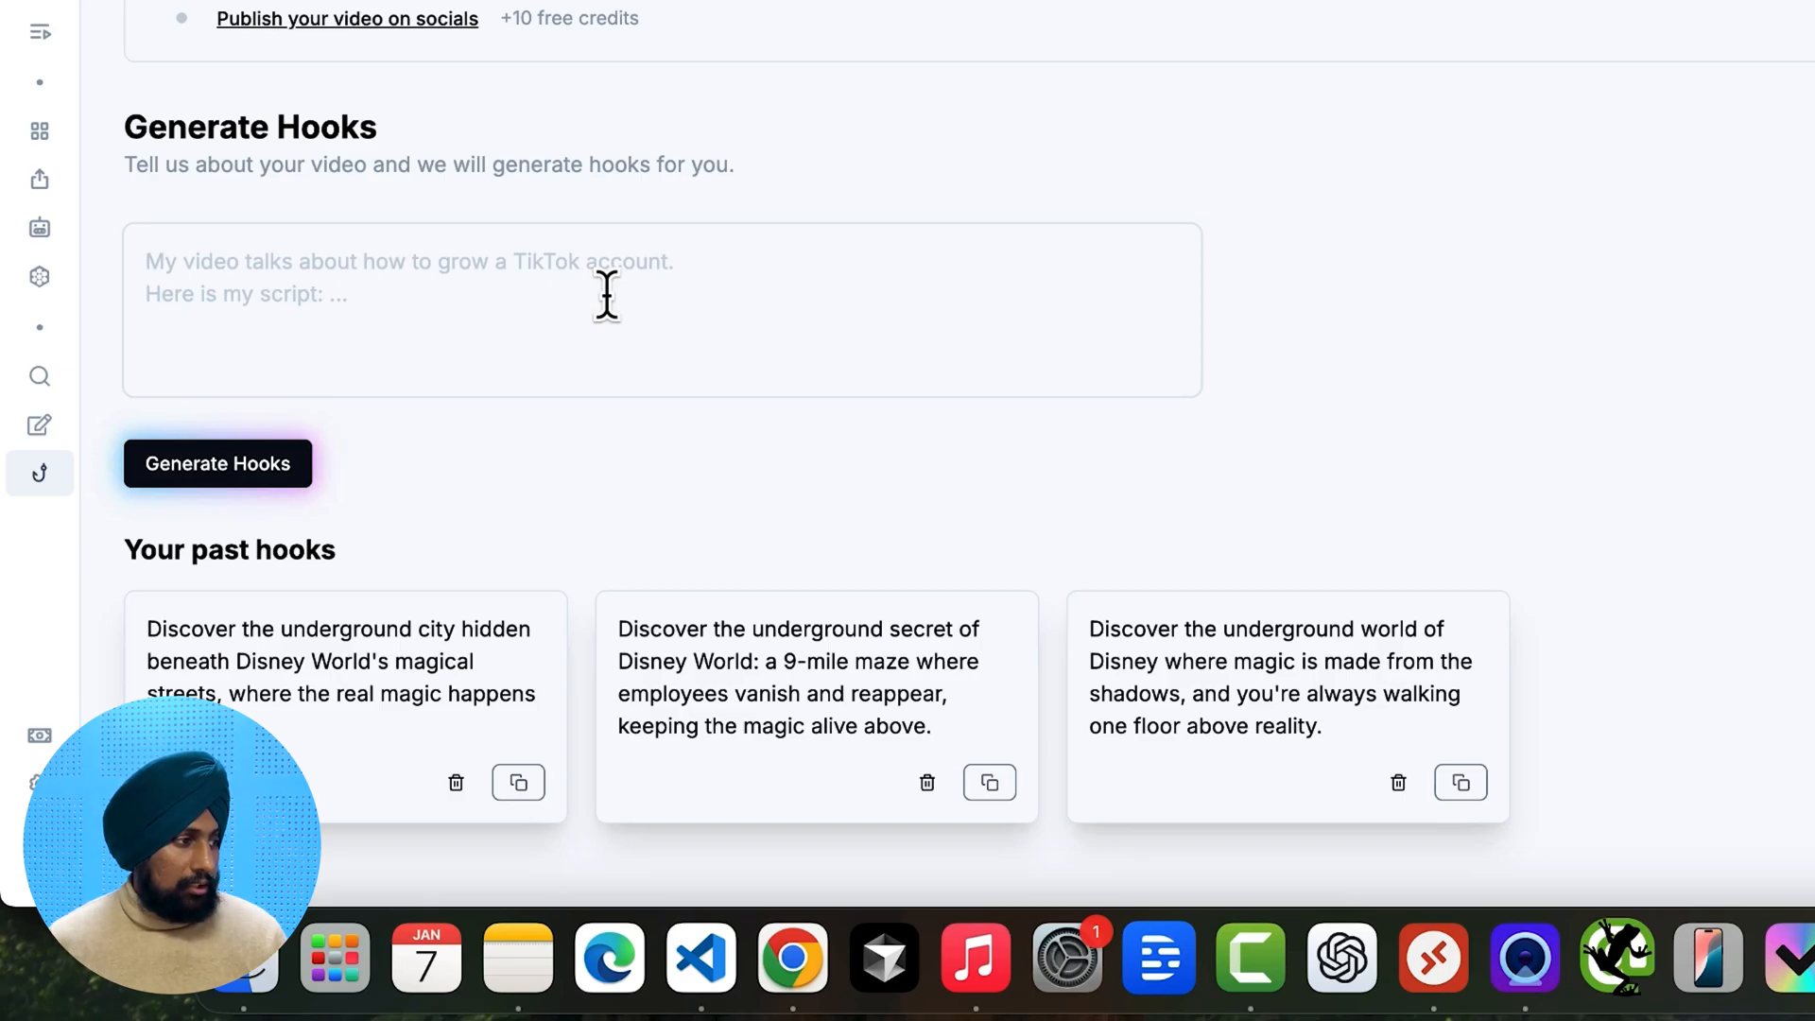
pyautogui.scroll(-2, 827, 716)
pyautogui.click(571, 137)
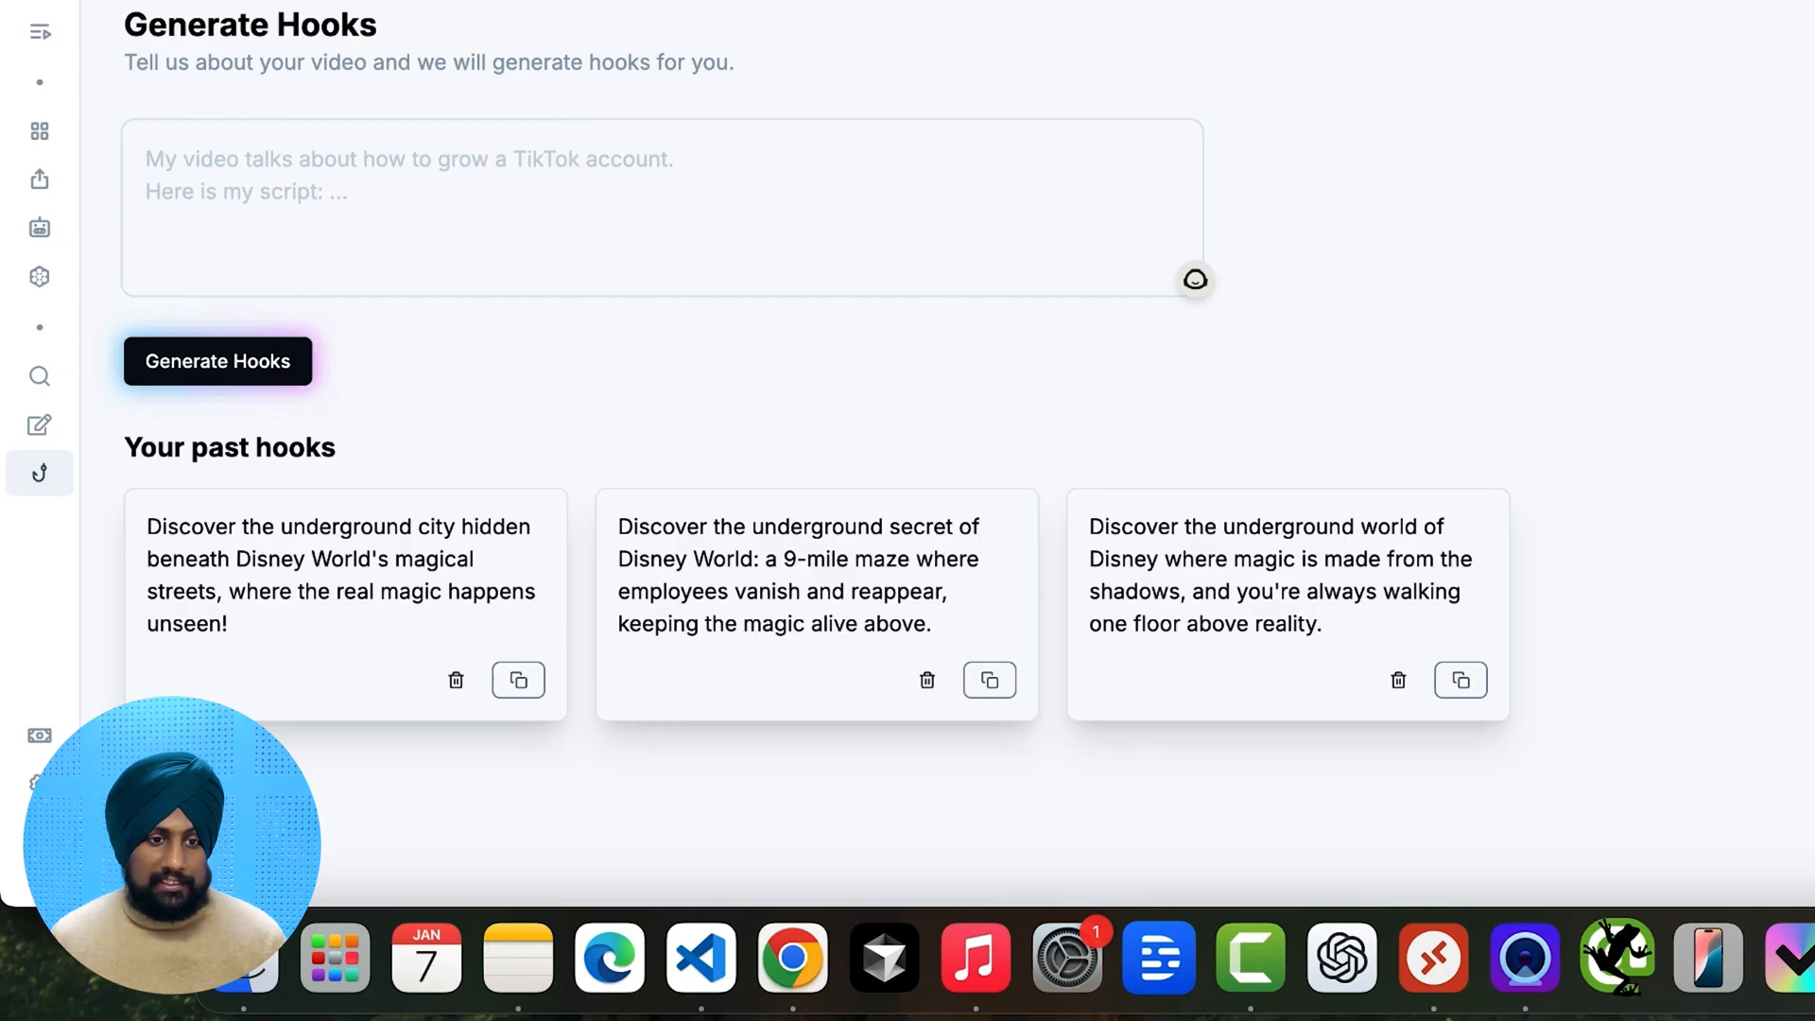
pyautogui.press('super+v')
pyautogui.click(259, 372)
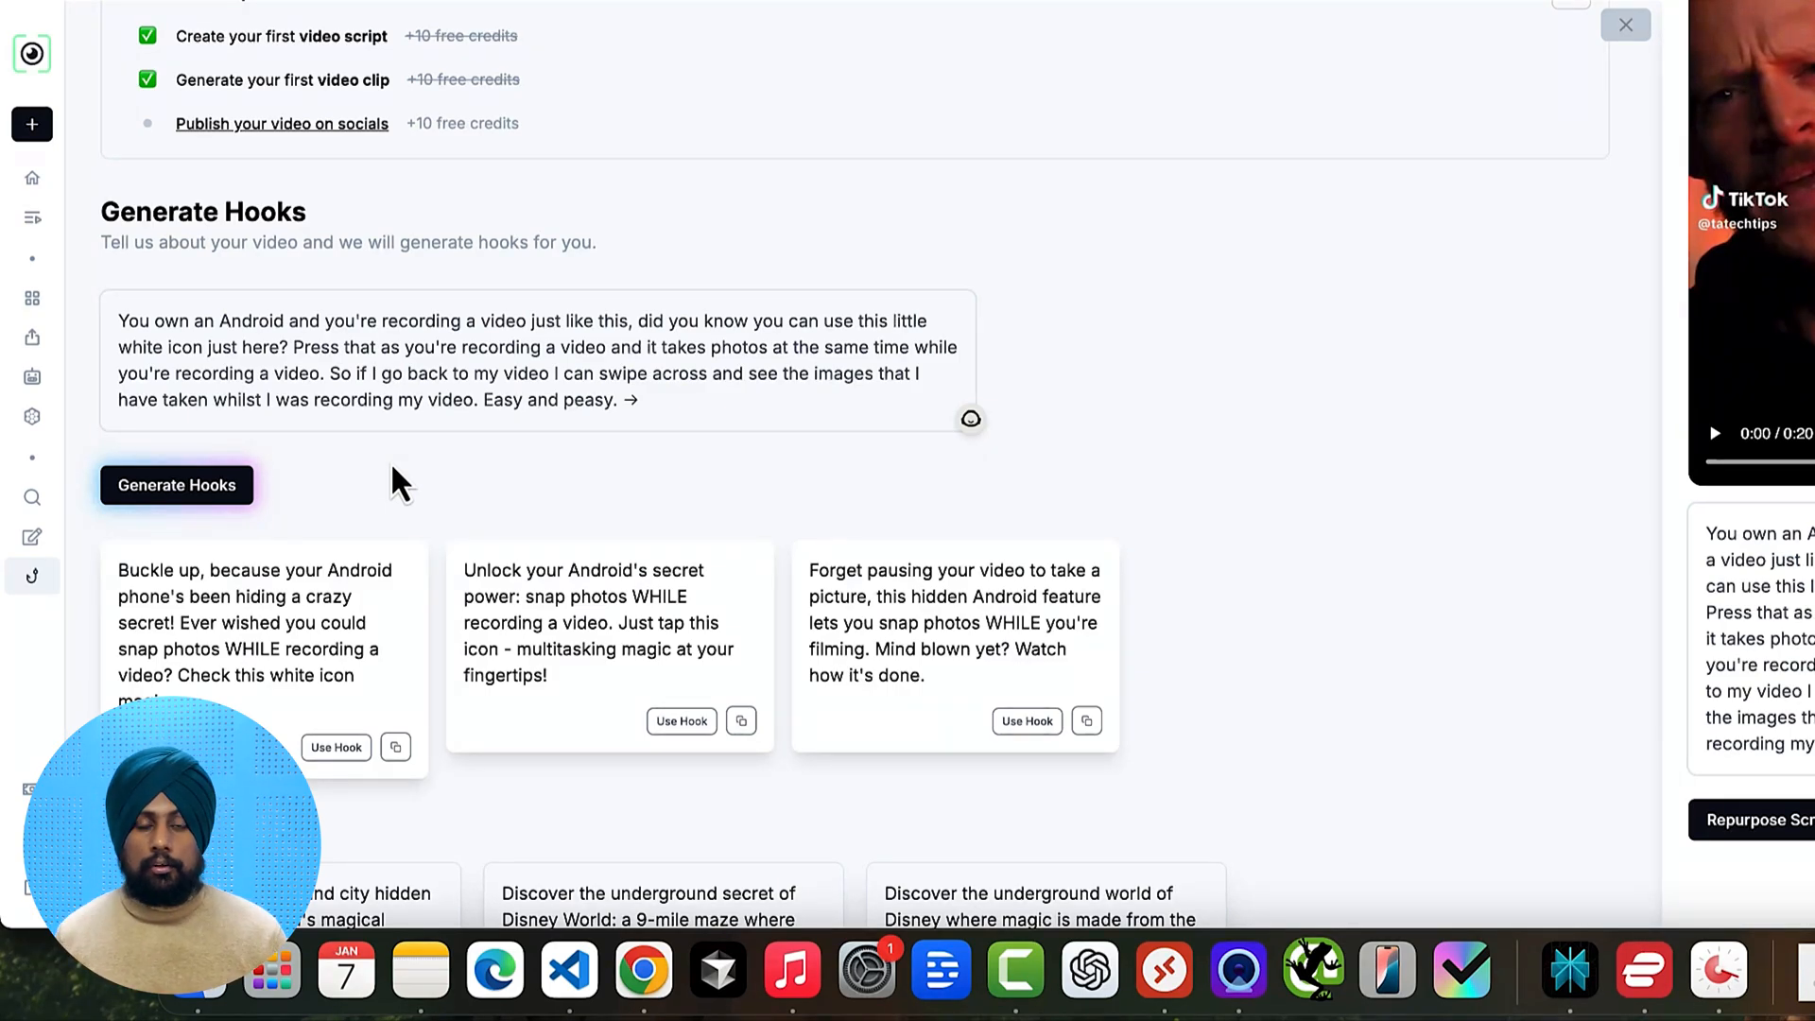
# View the account settings, then return to the videos page and close the TikTok video's details
pyautogui.click(36, 57)
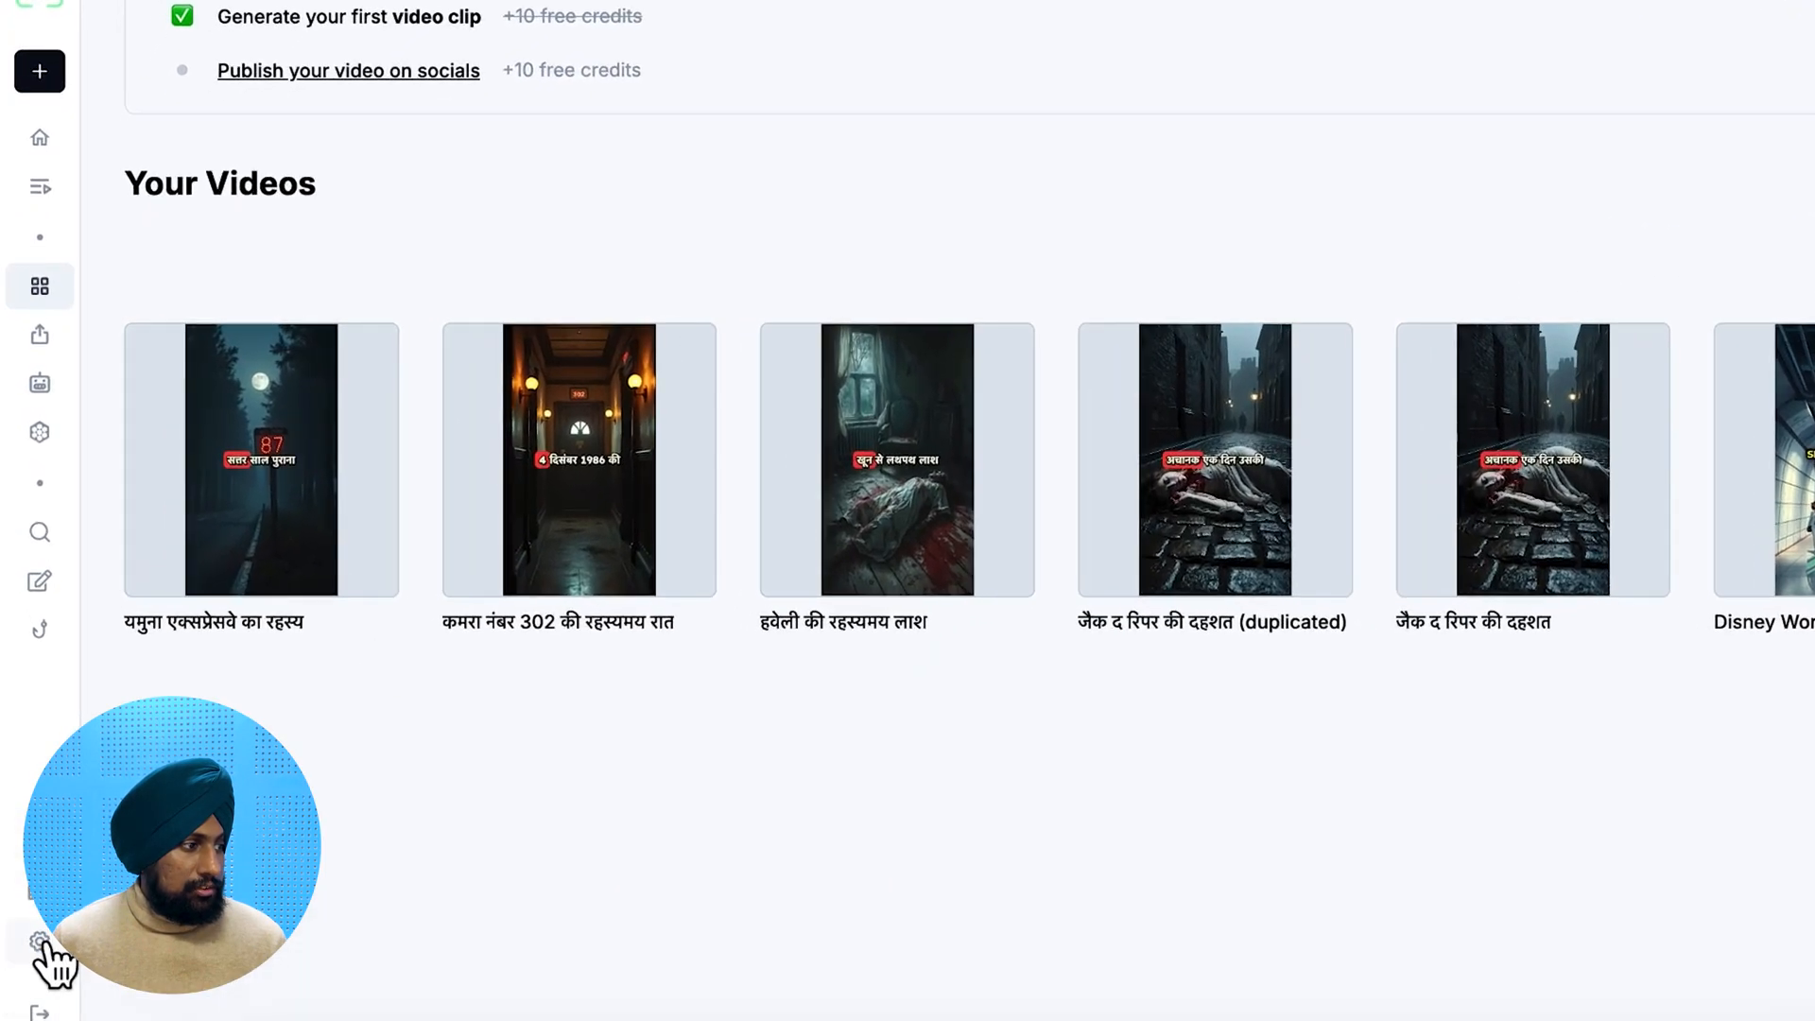
pyautogui.click(40, 942)
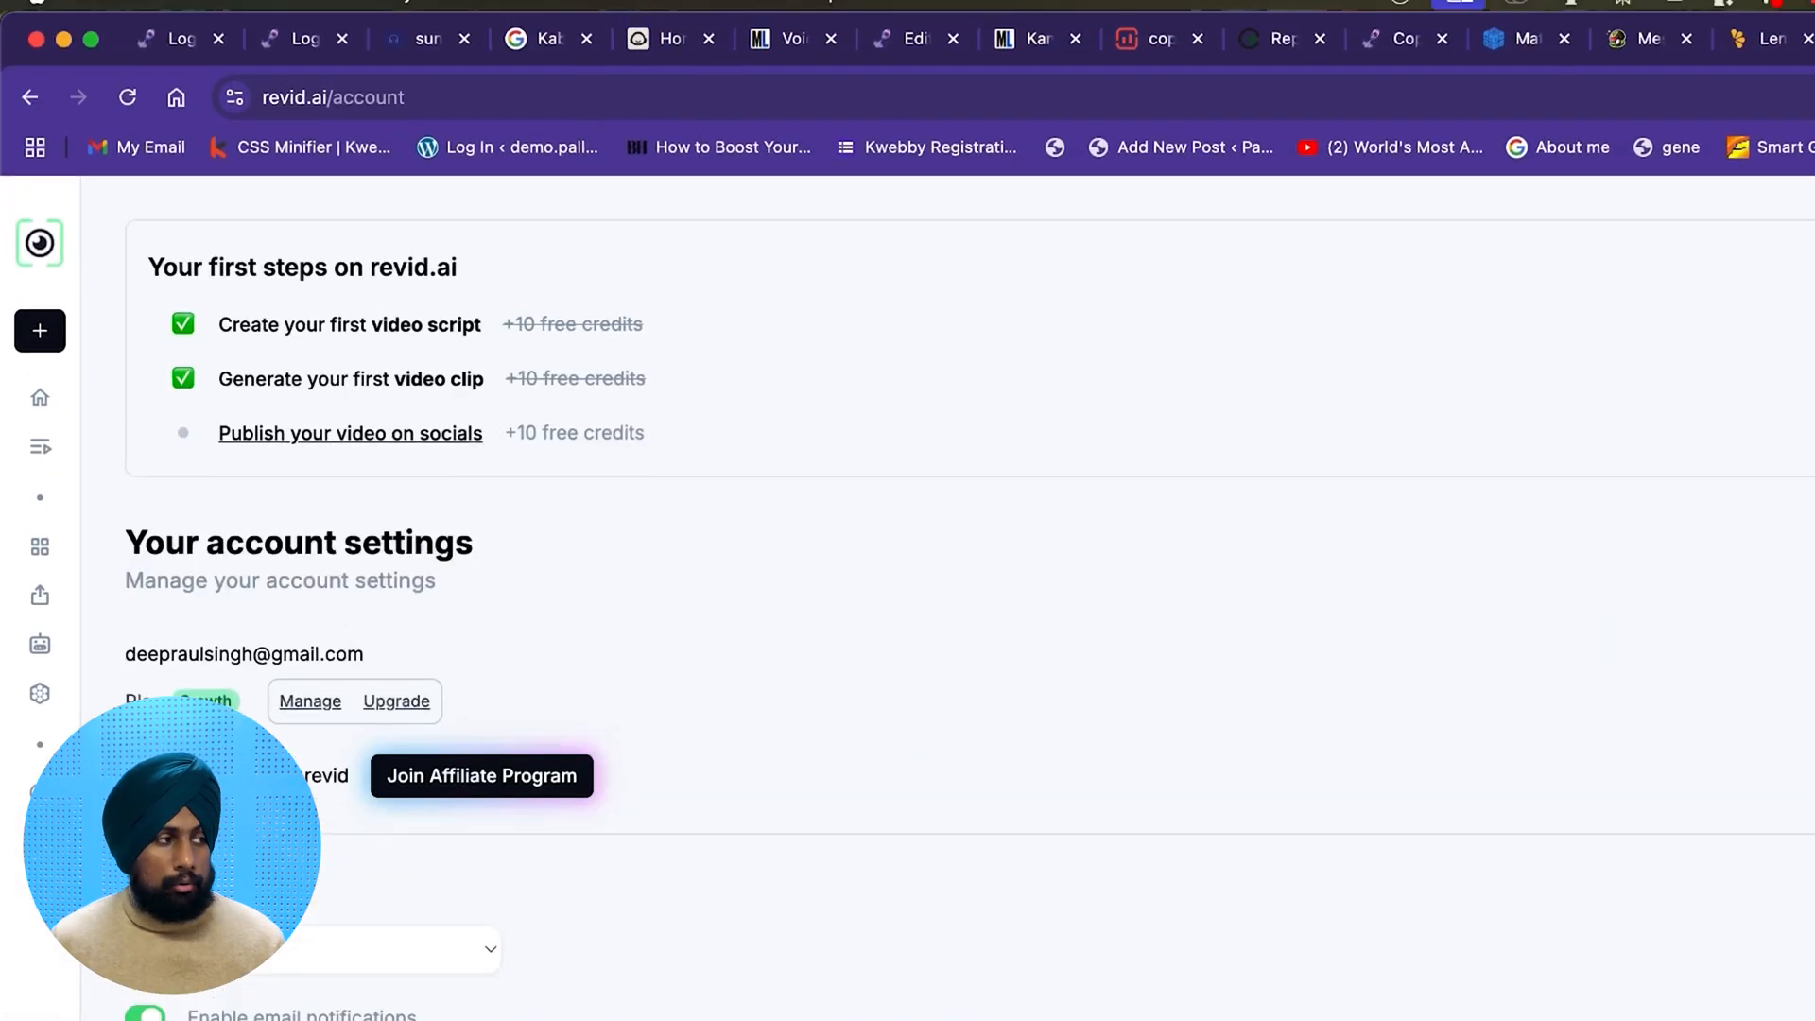
pyautogui.click(40, 267)
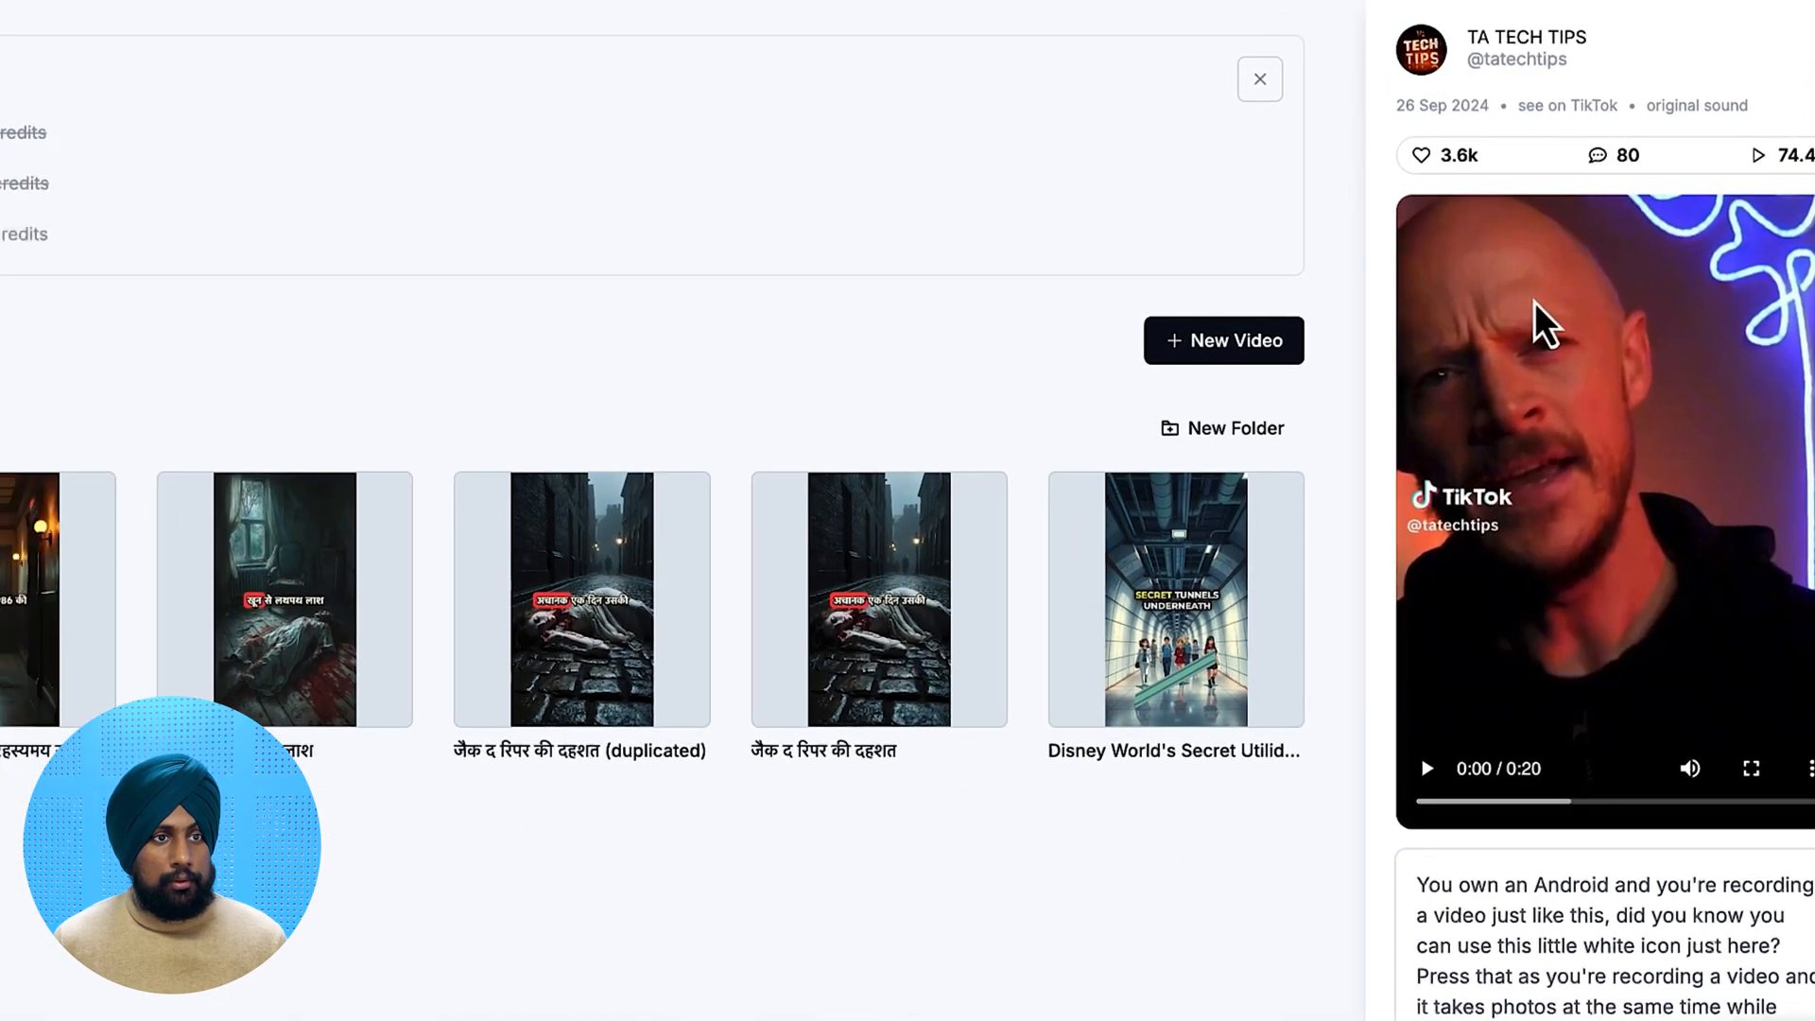
pyautogui.click(317, 284)
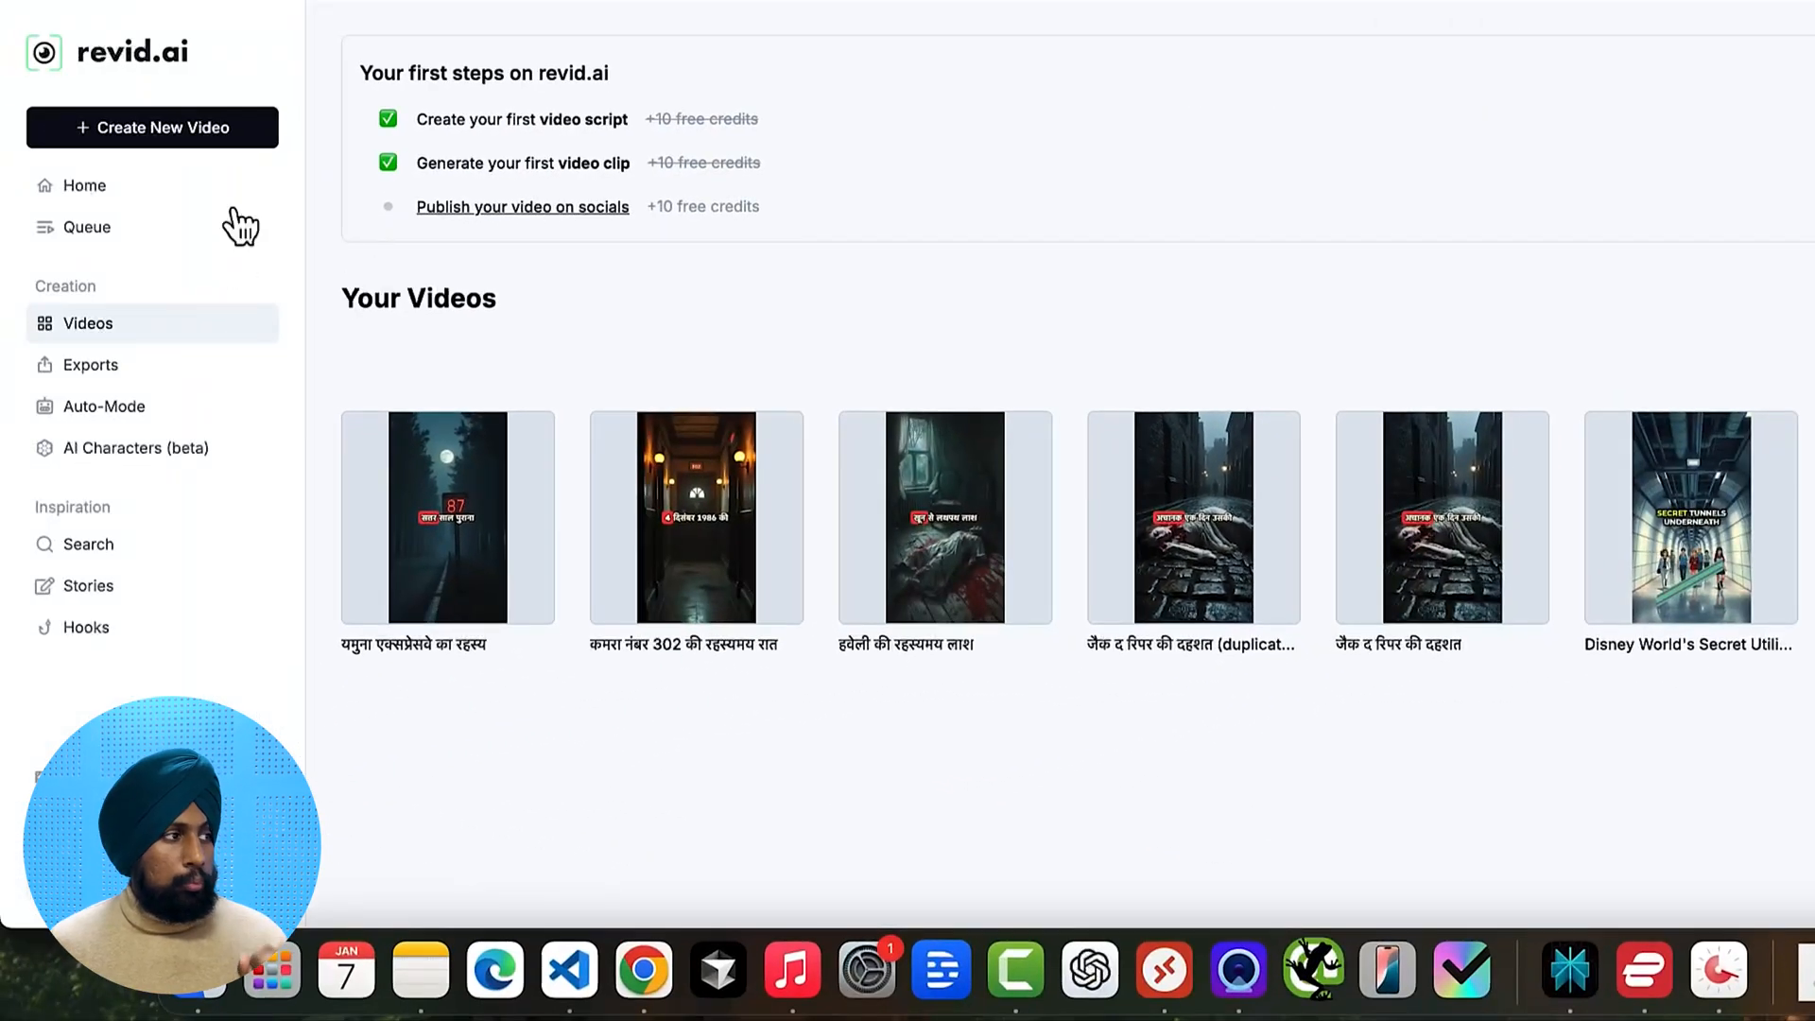
# Start a new video, expand the full list of creation tools and look through the Short Video Generator form
pyautogui.click(236, 126)
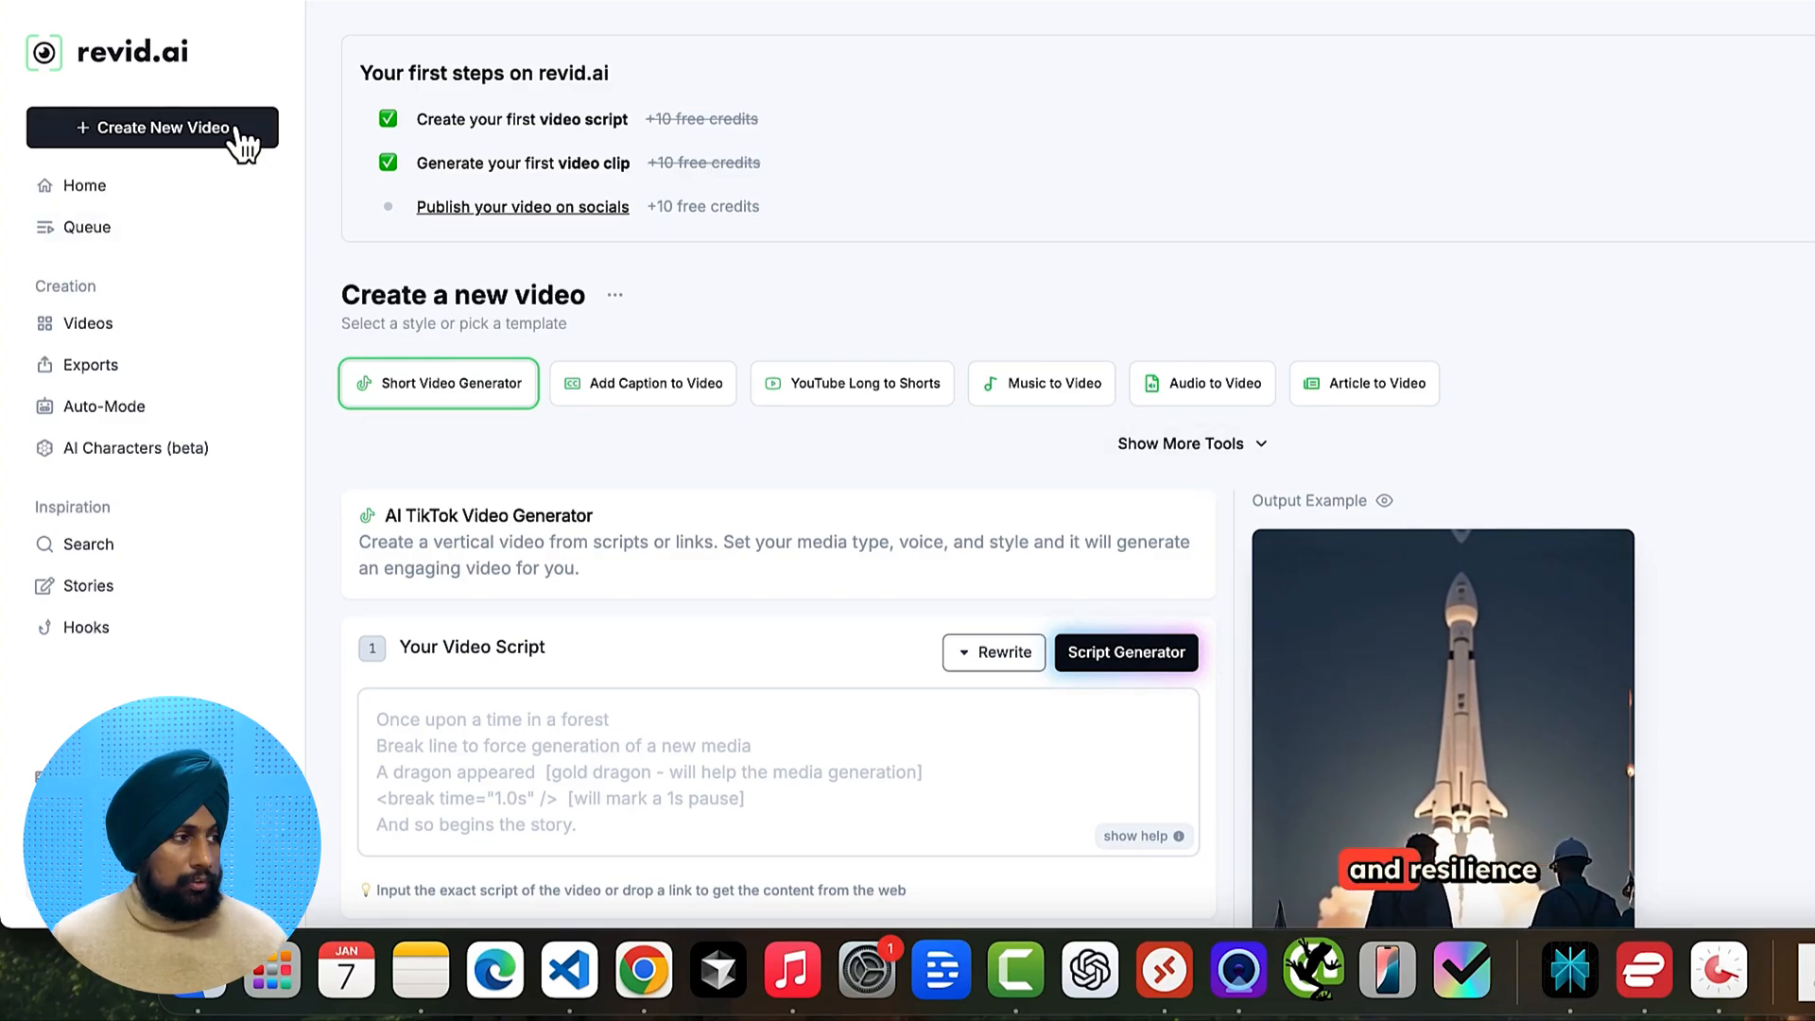
pyautogui.click(1230, 440)
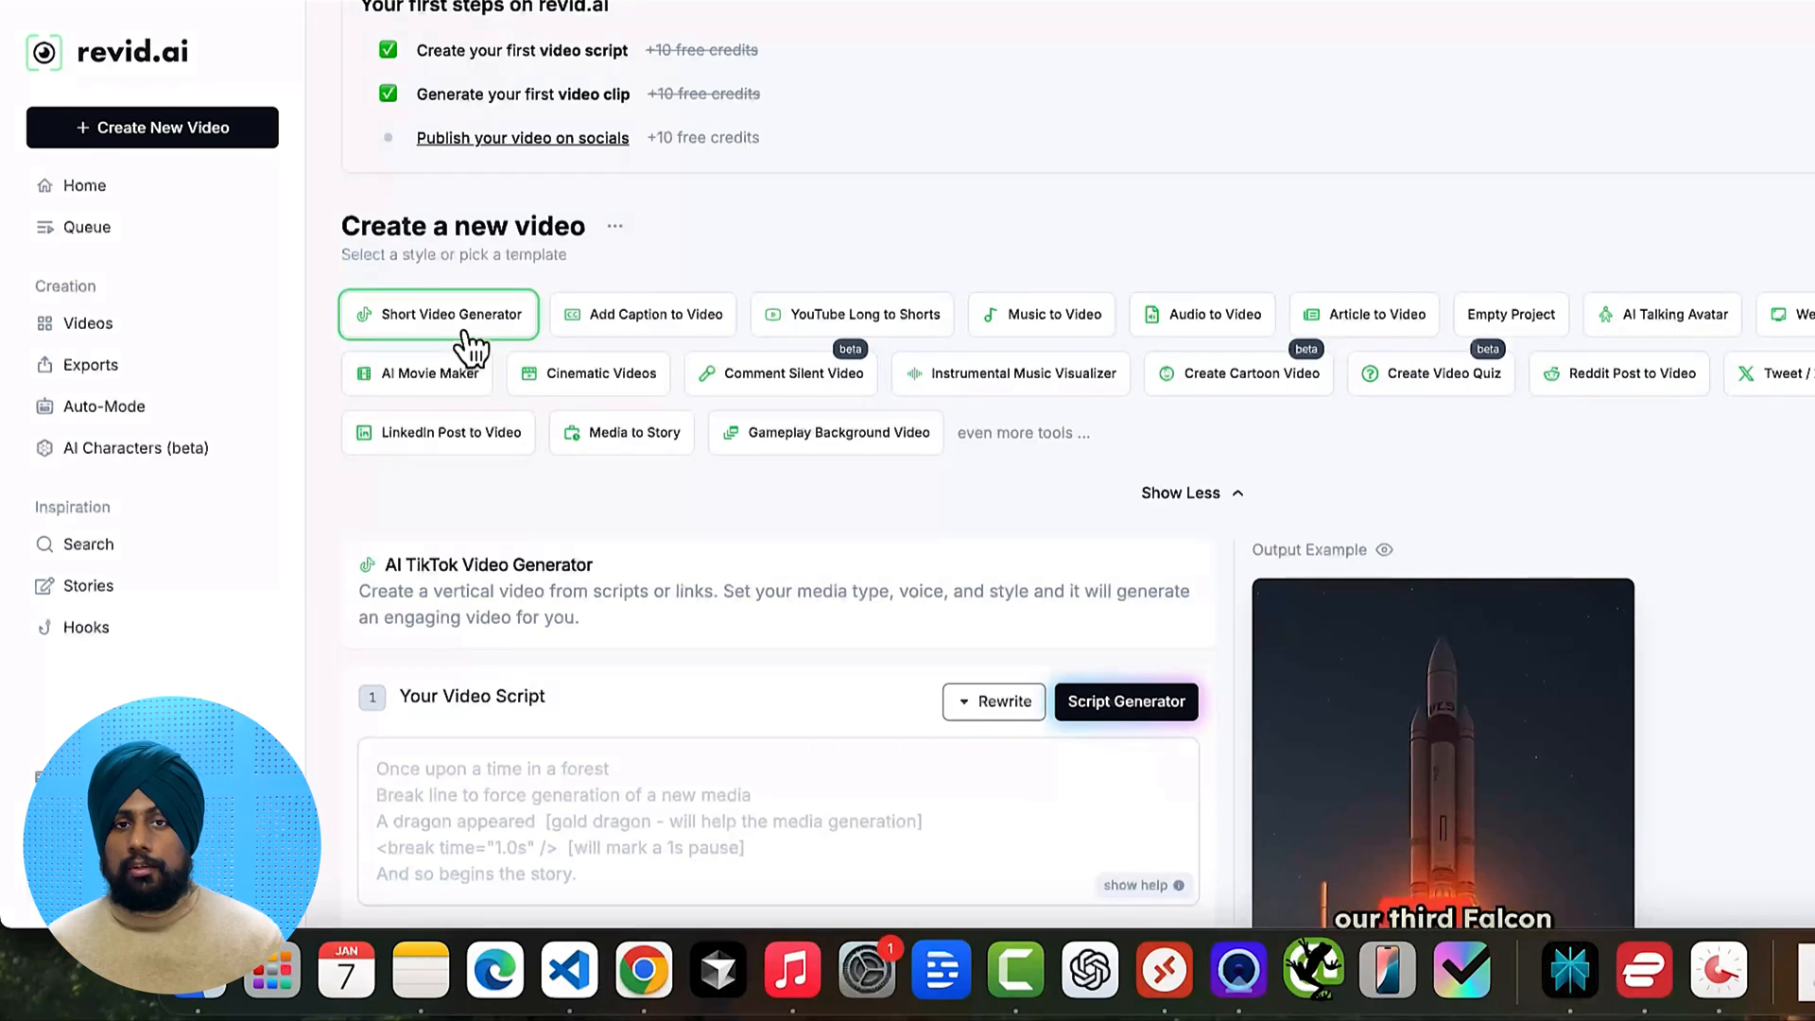
pyautogui.scroll(-3, 1399, 472)
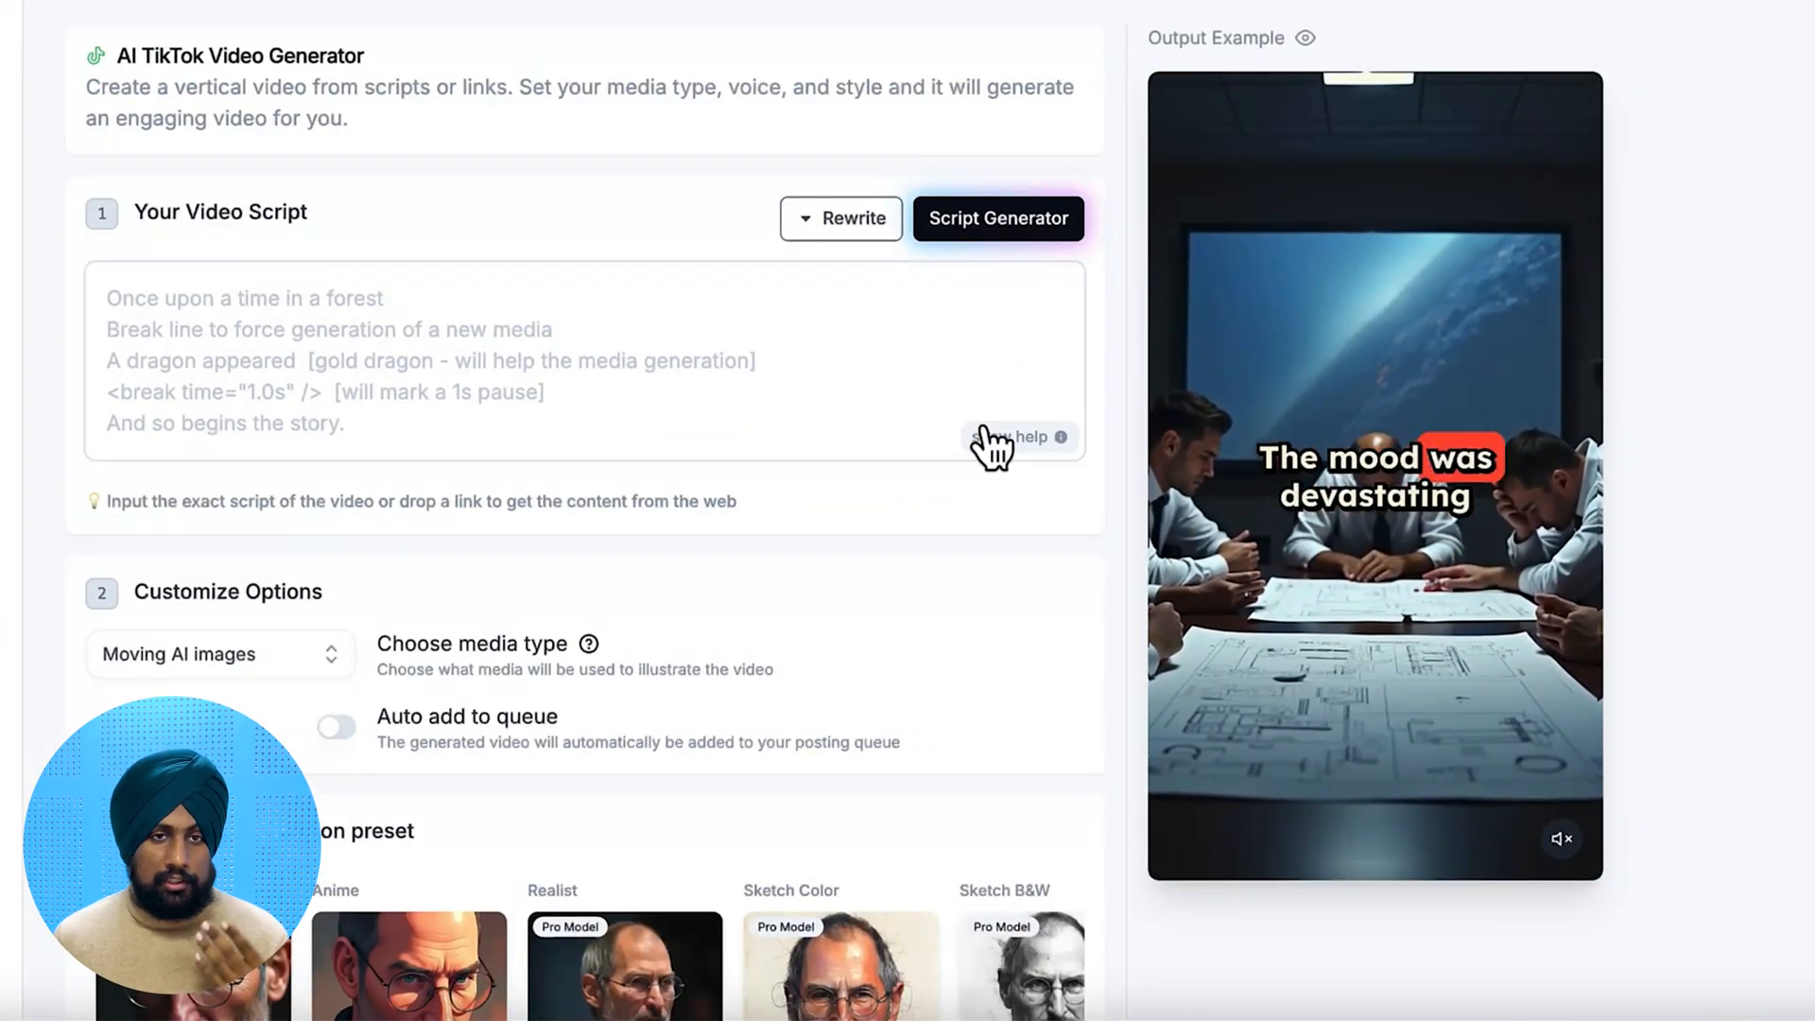
pyautogui.scroll(5, 851, 359)
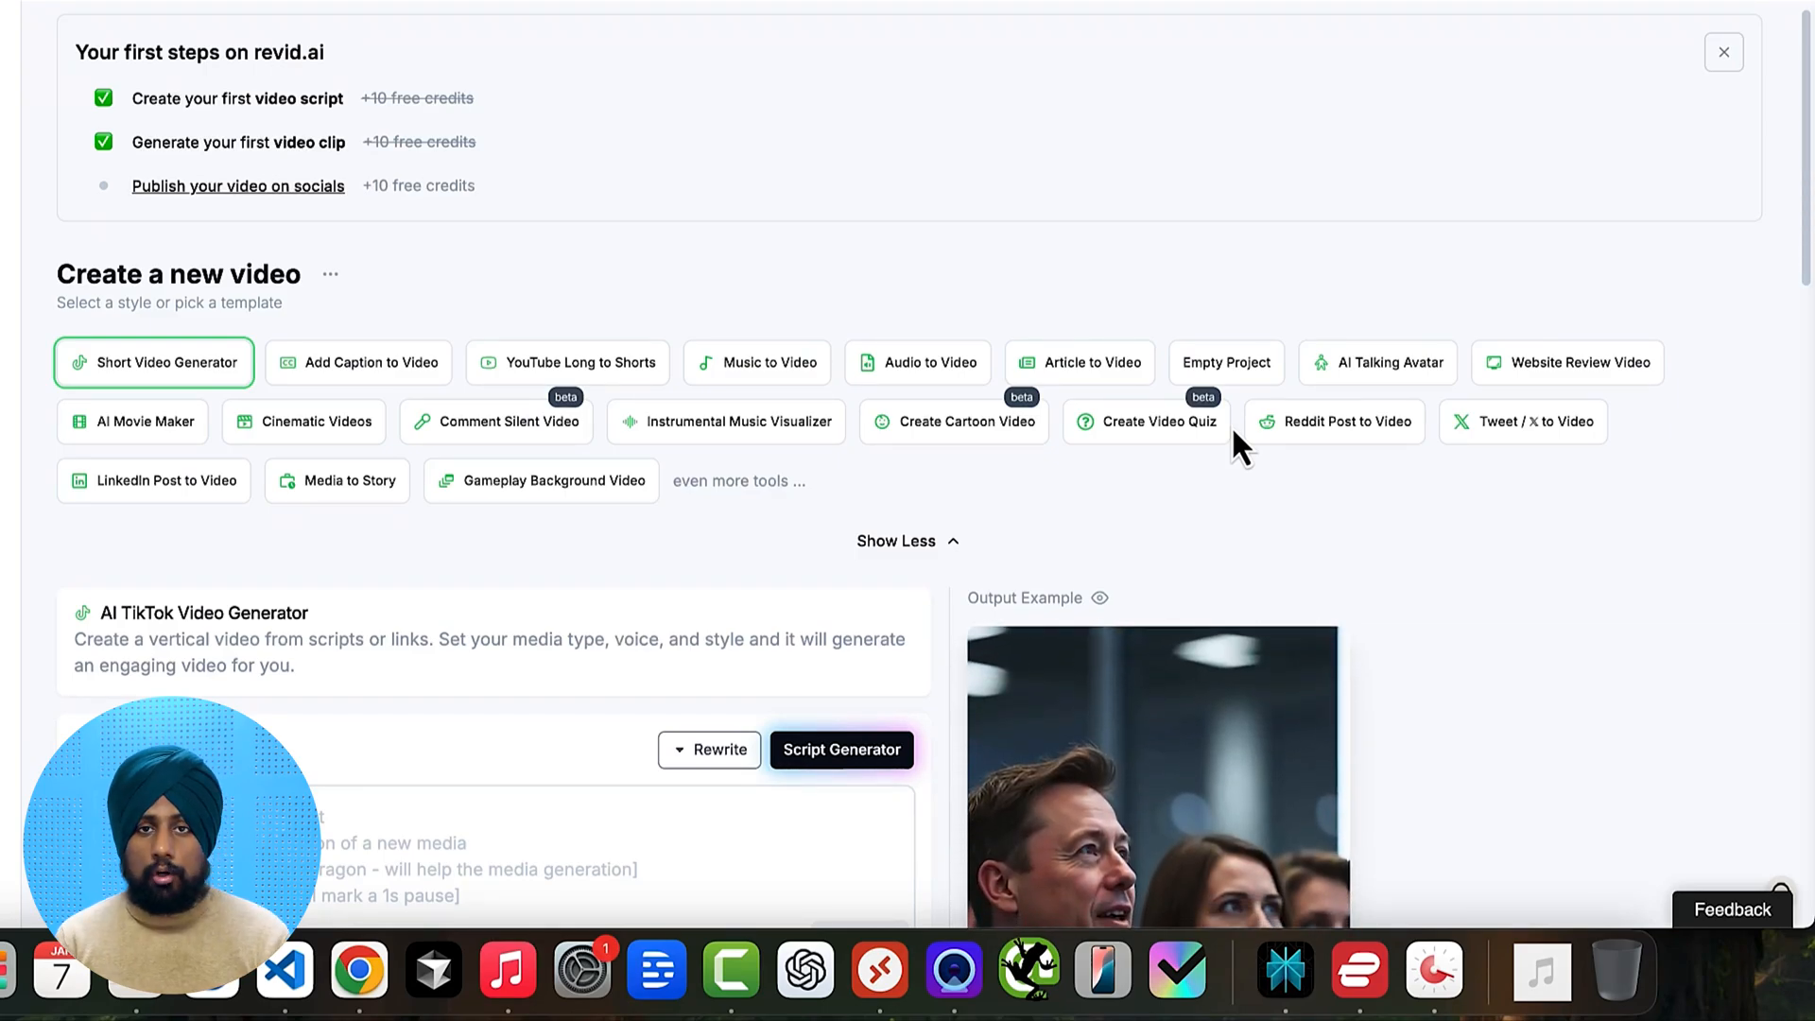
pyautogui.scroll(-5, 782, 571)
pyautogui.click(483, 505)
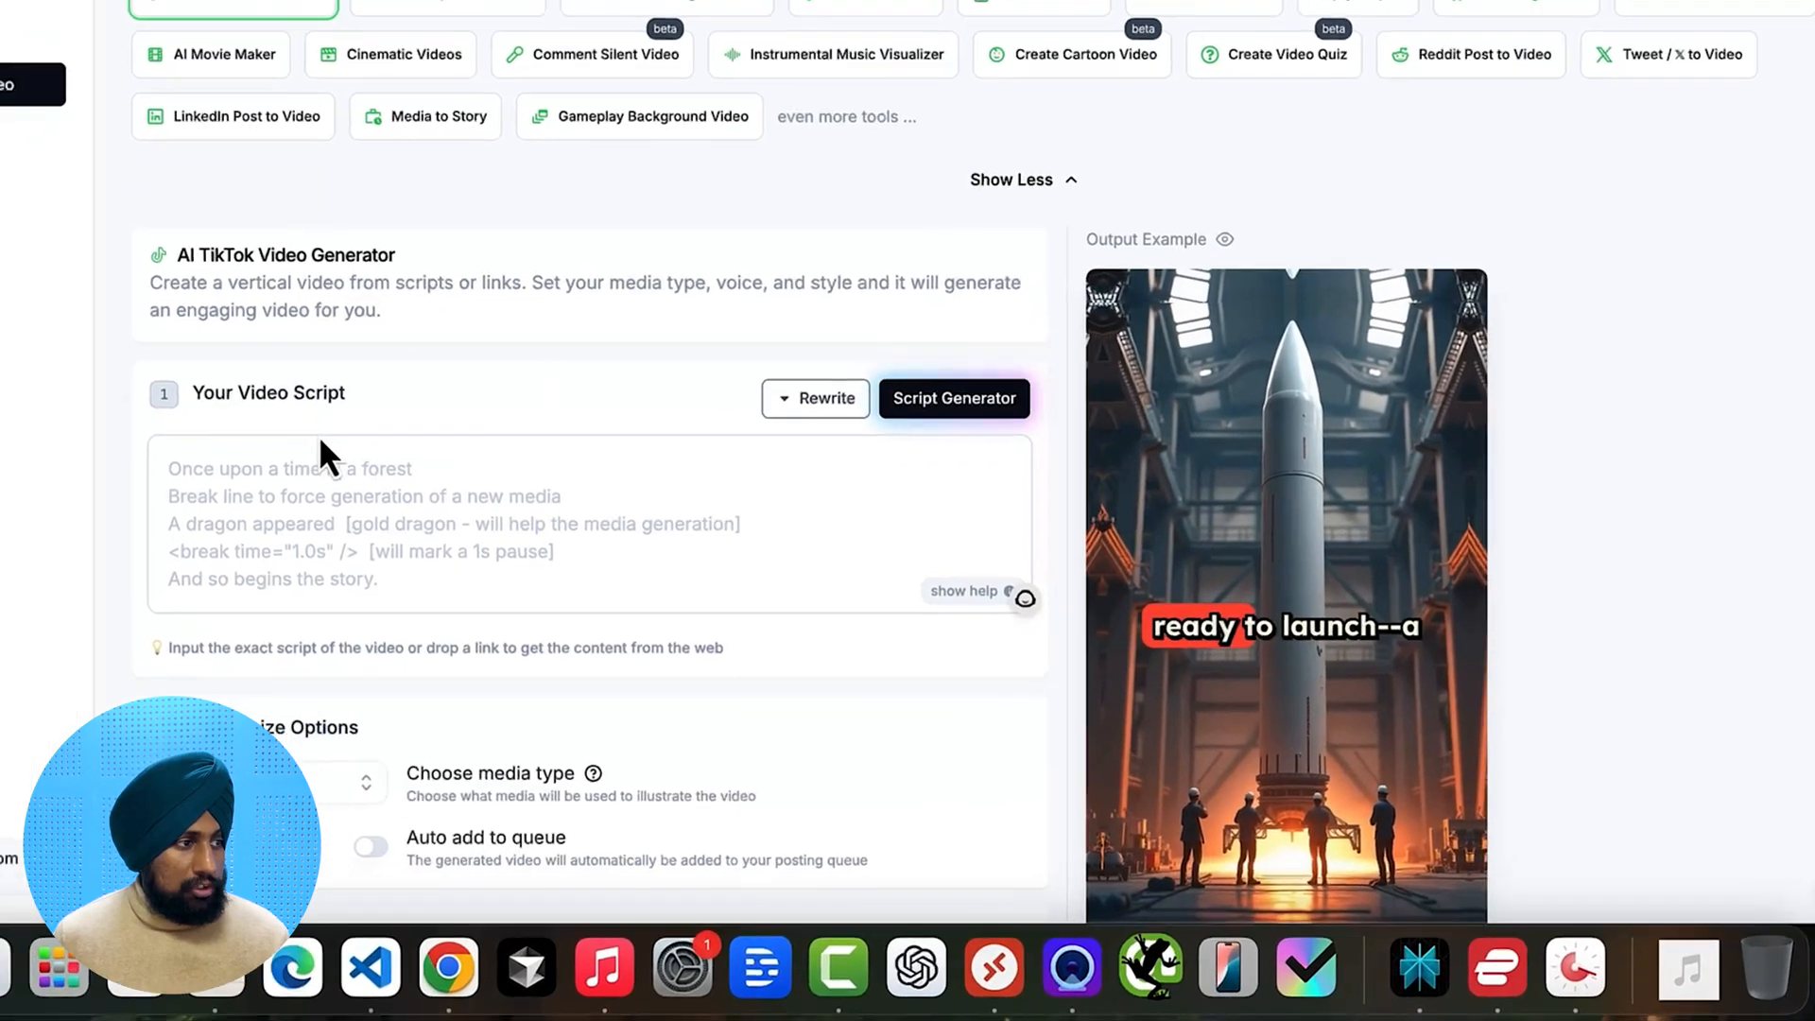
pyautogui.click(320, 445)
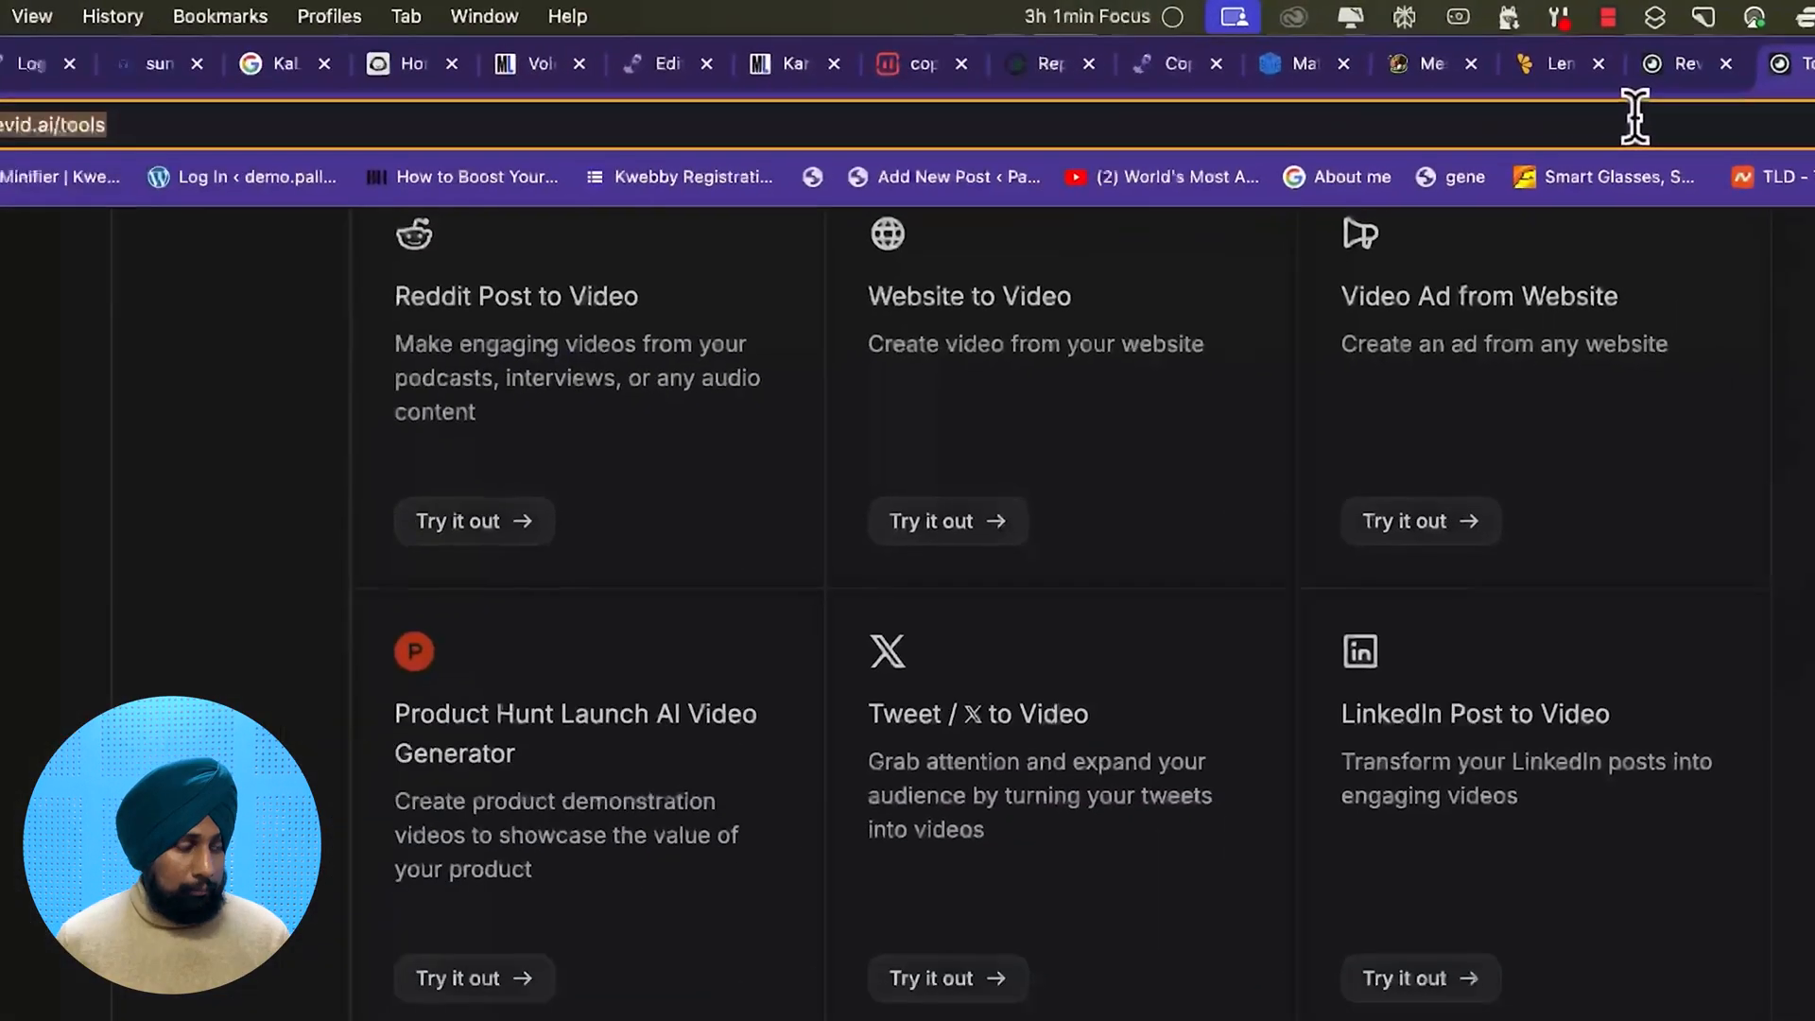
# Go to trends.google.com and open the currently trending searches
pyautogui.write('trenm')
pyautogui.press('BackSpace')
pyautogui.write('ds.')
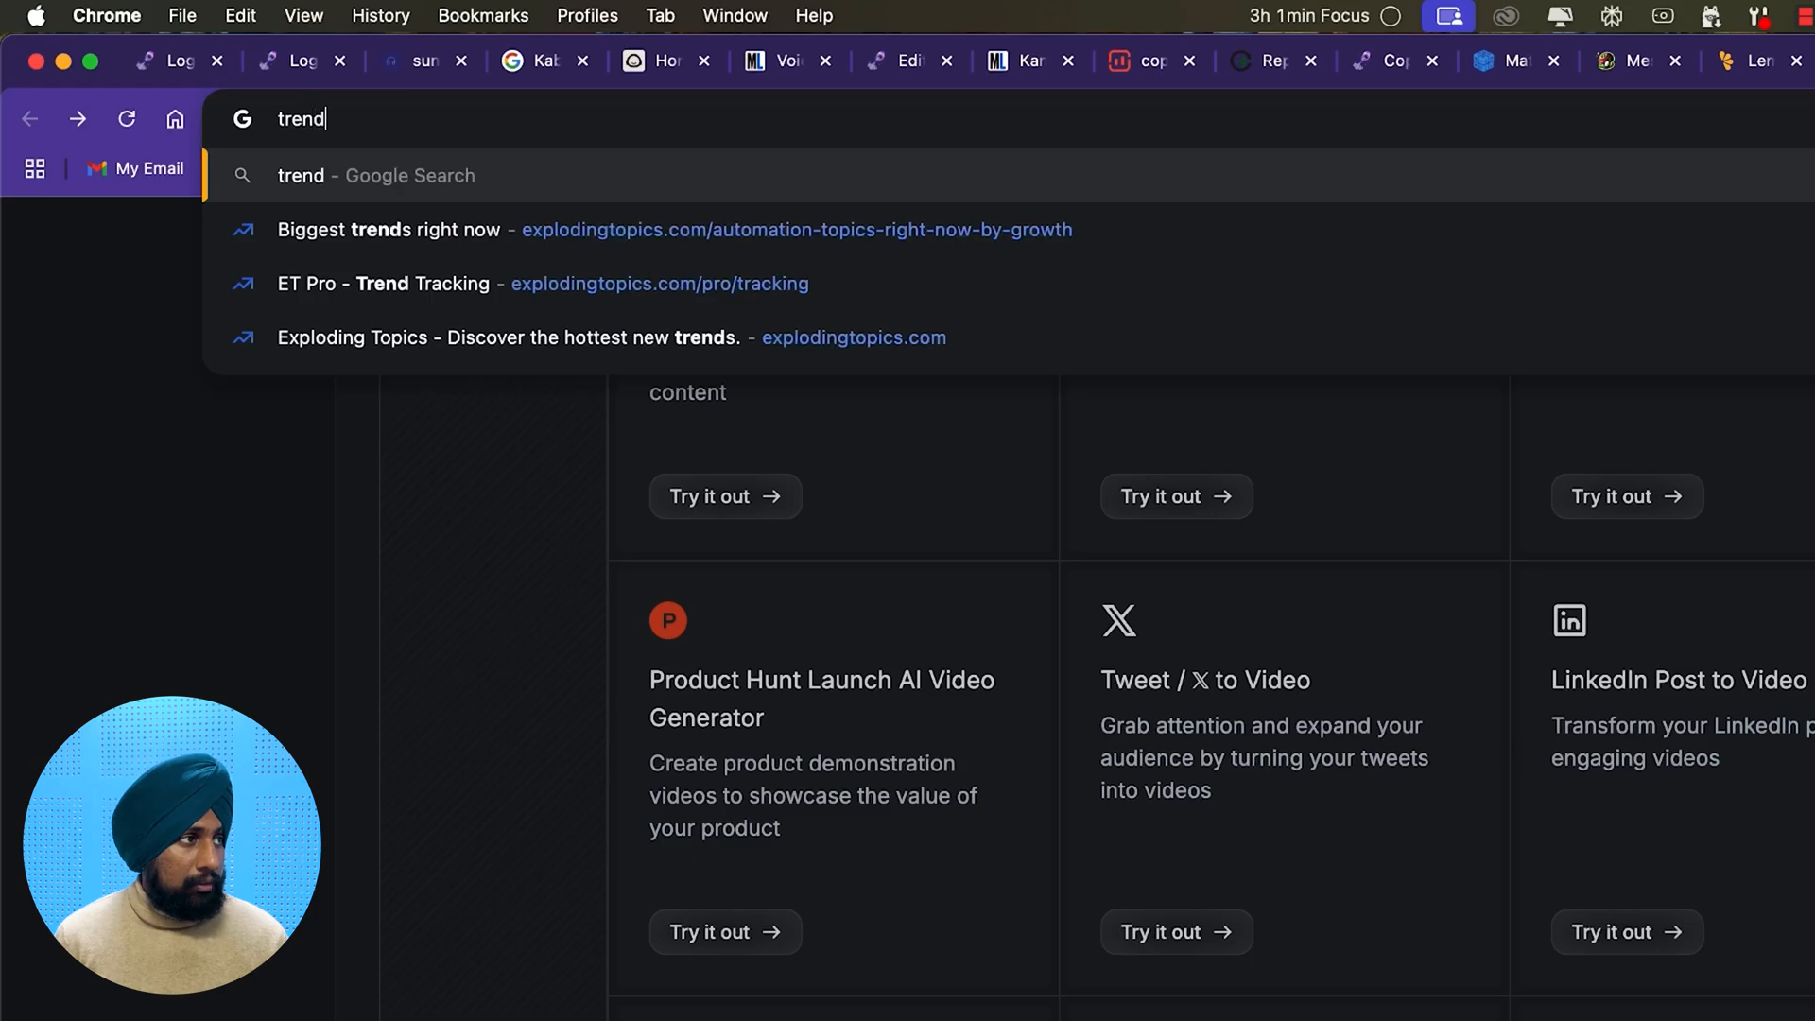
pyautogui.write('google.com')
pyautogui.press('Return')
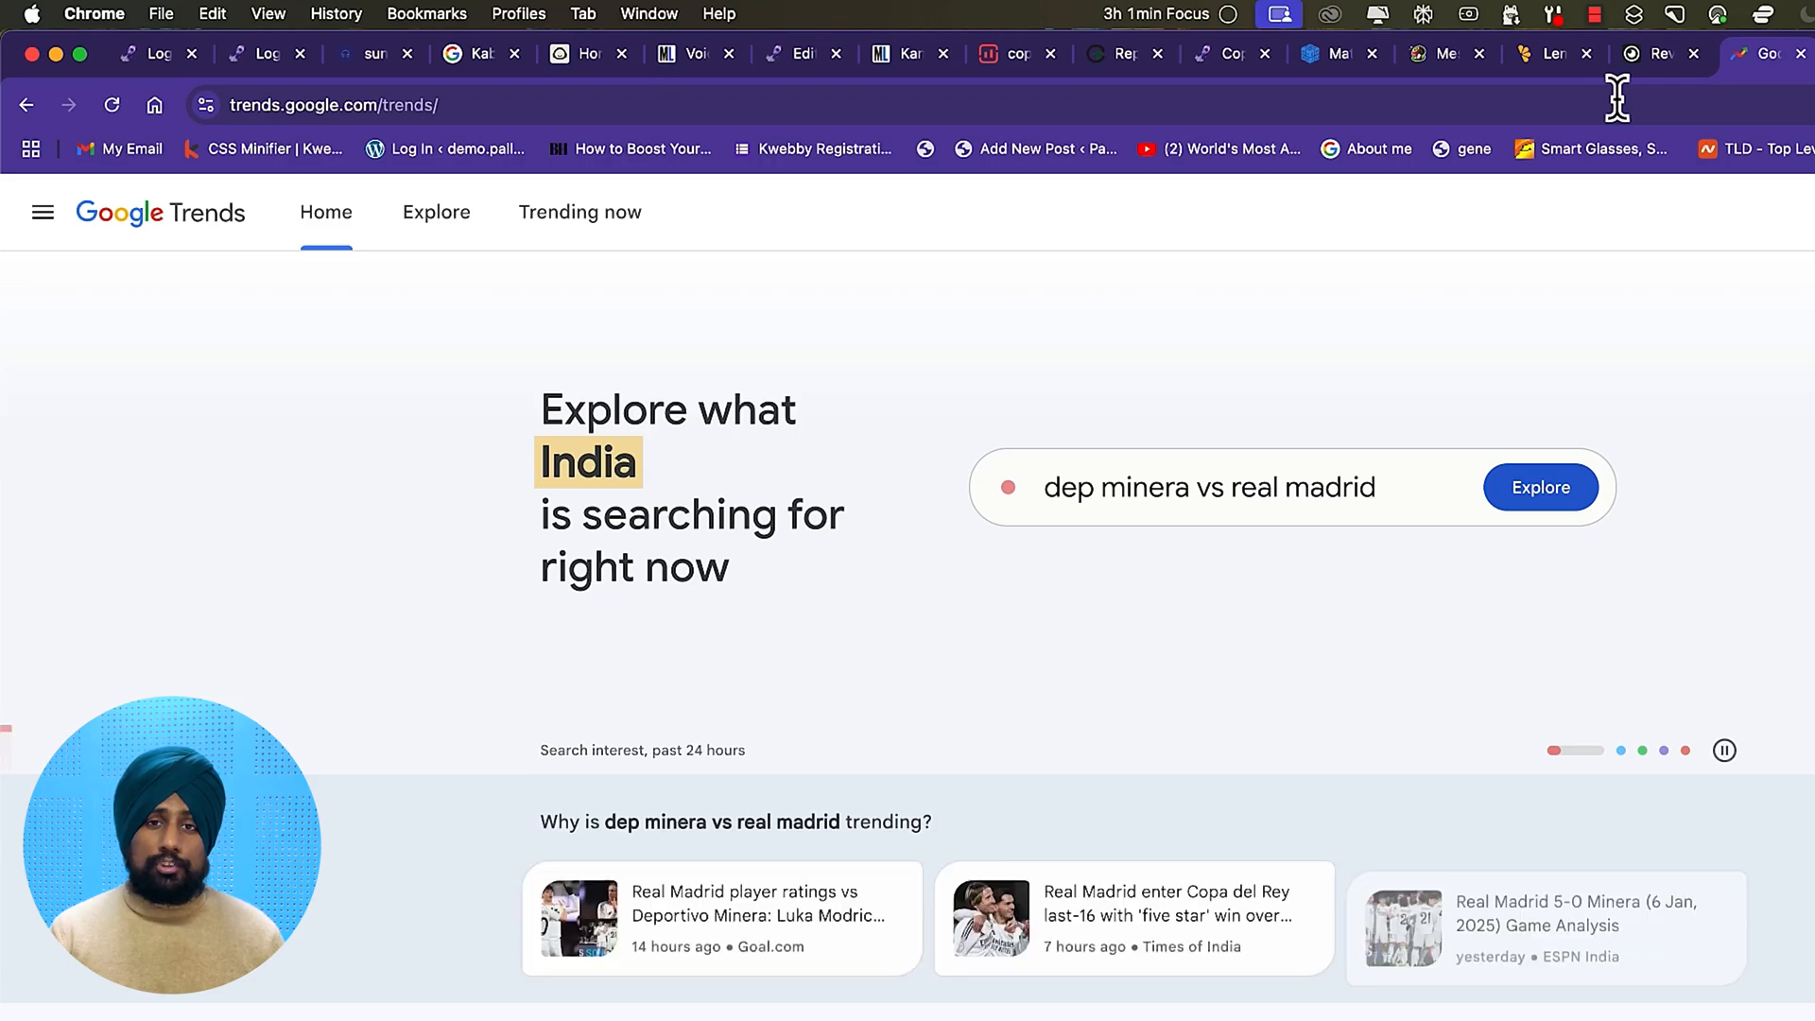
pyautogui.click(555, 219)
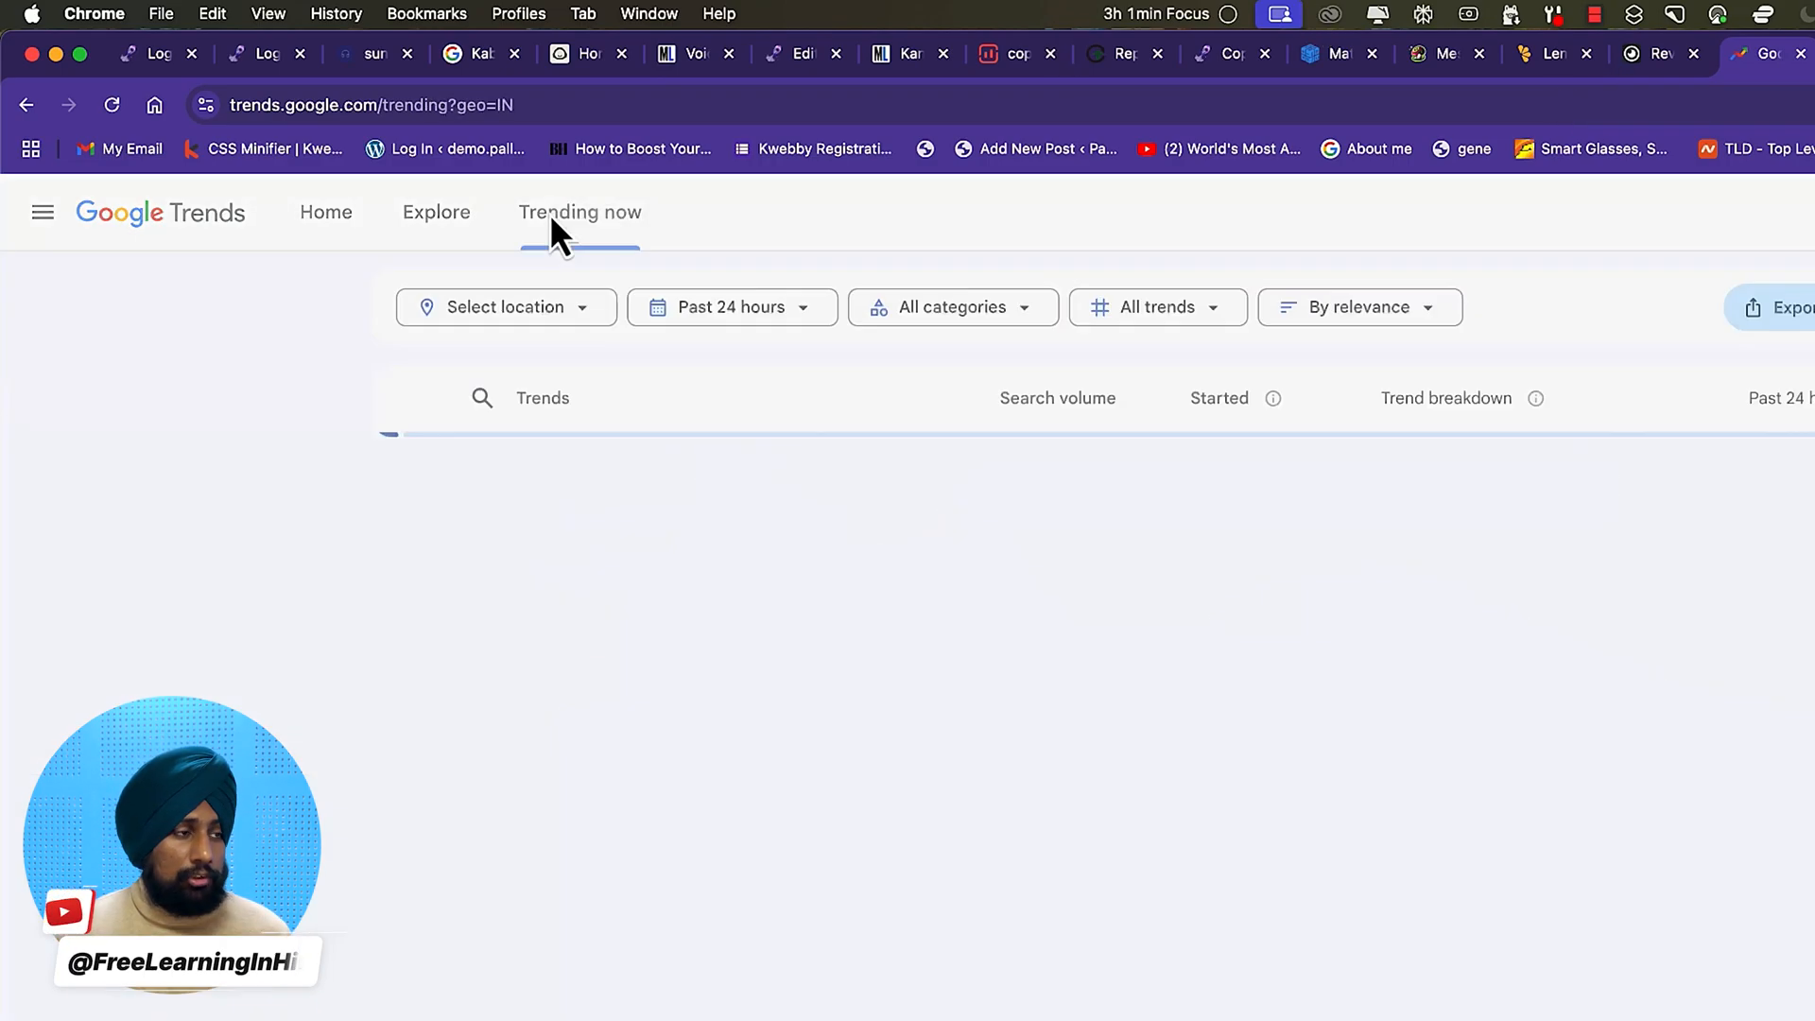
# Filter the trending searches to the United States and the Technology category
pyautogui.click(490, 312)
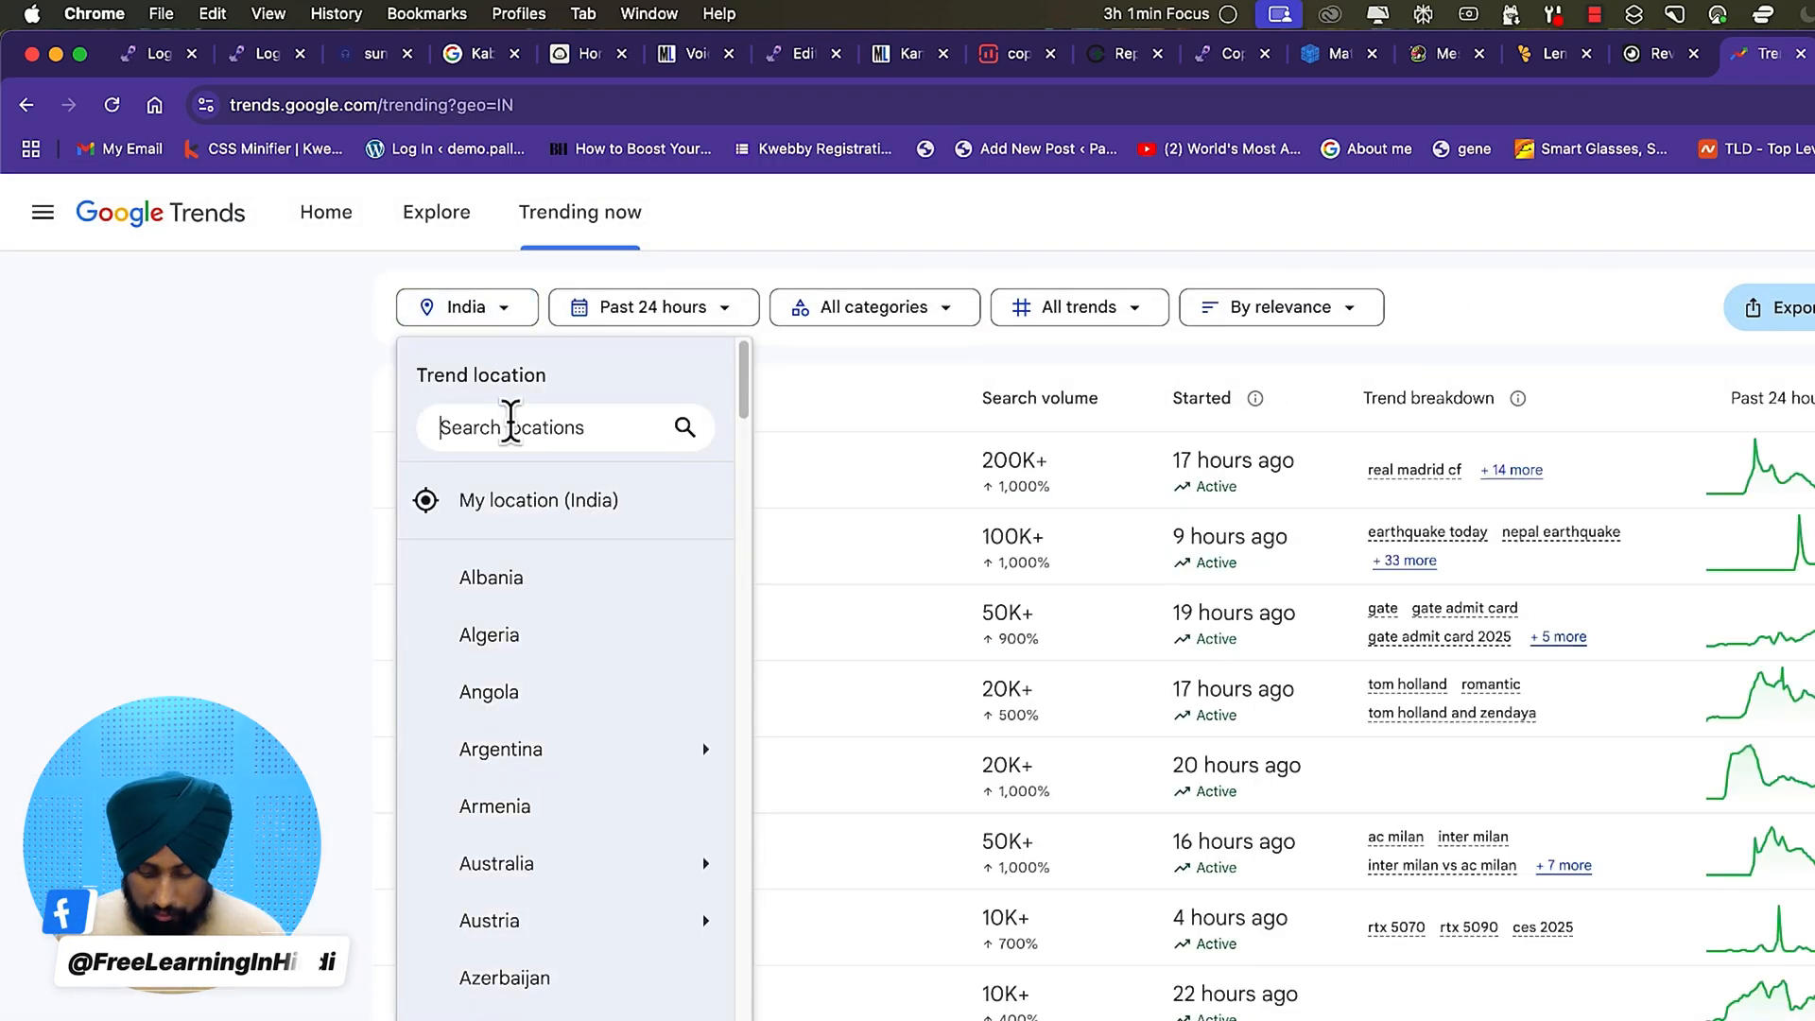
pyautogui.write('united')
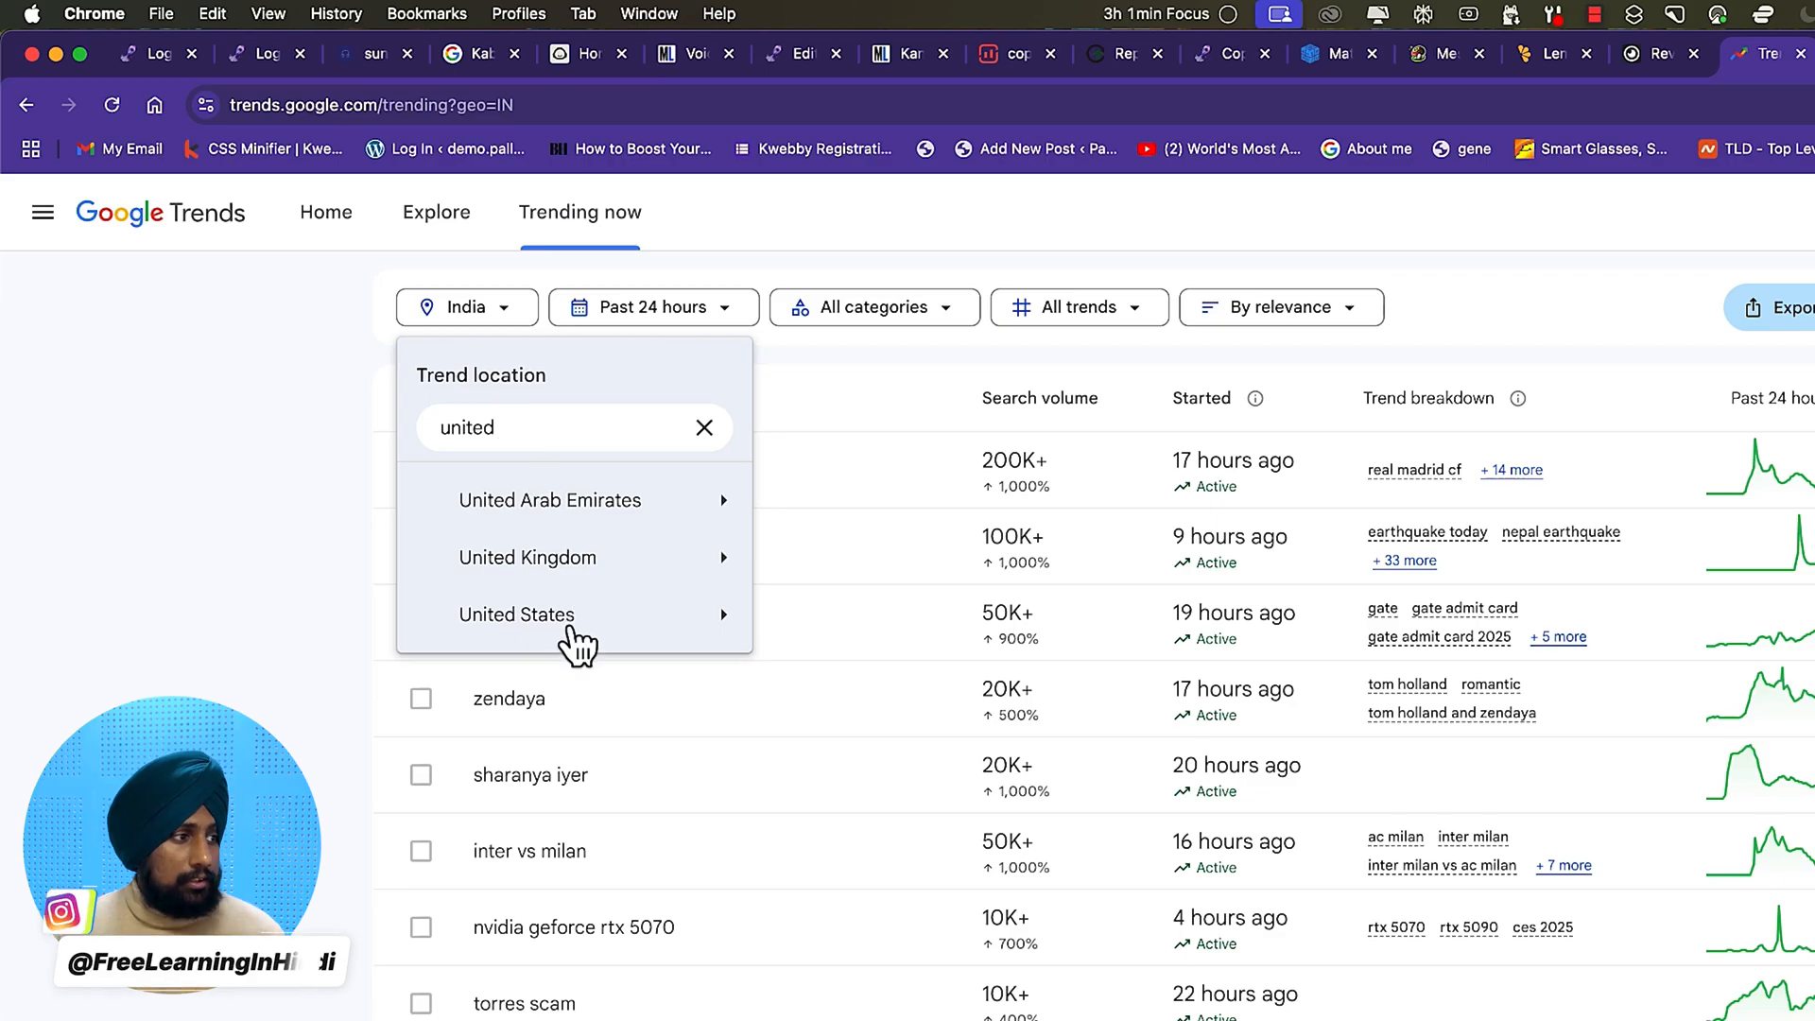
pyautogui.click(575, 631)
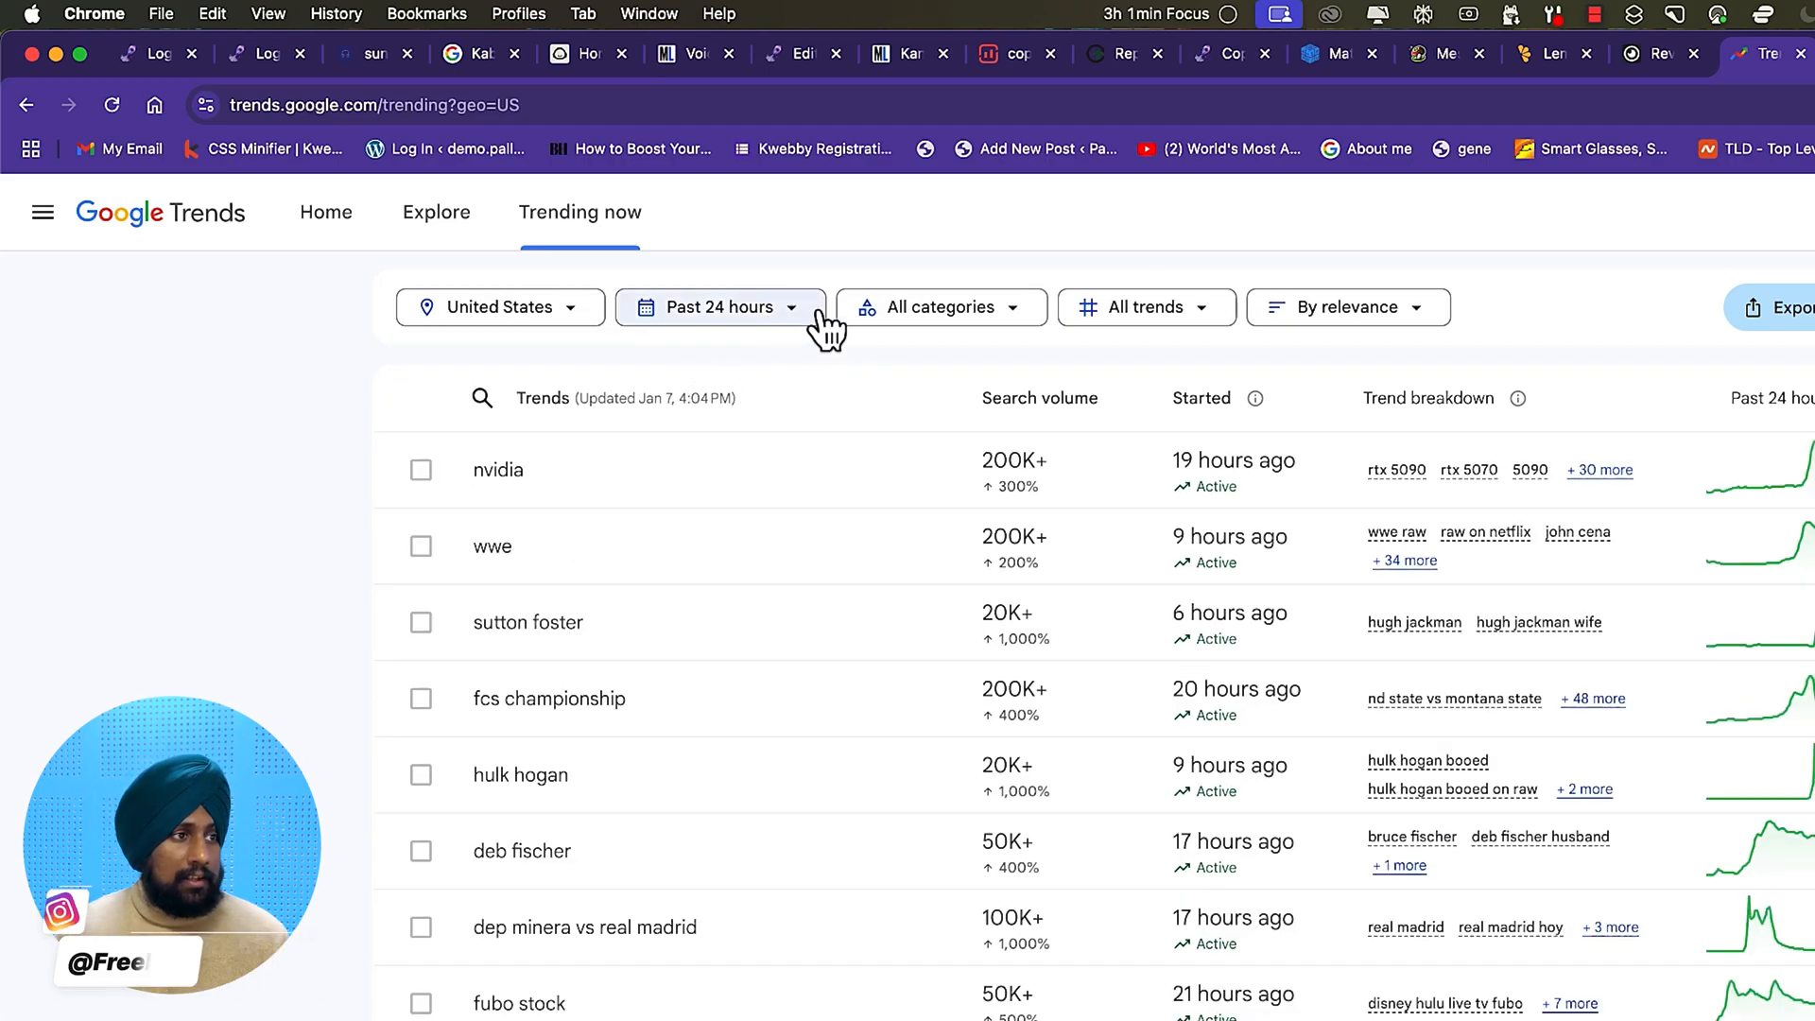
pyautogui.click(896, 312)
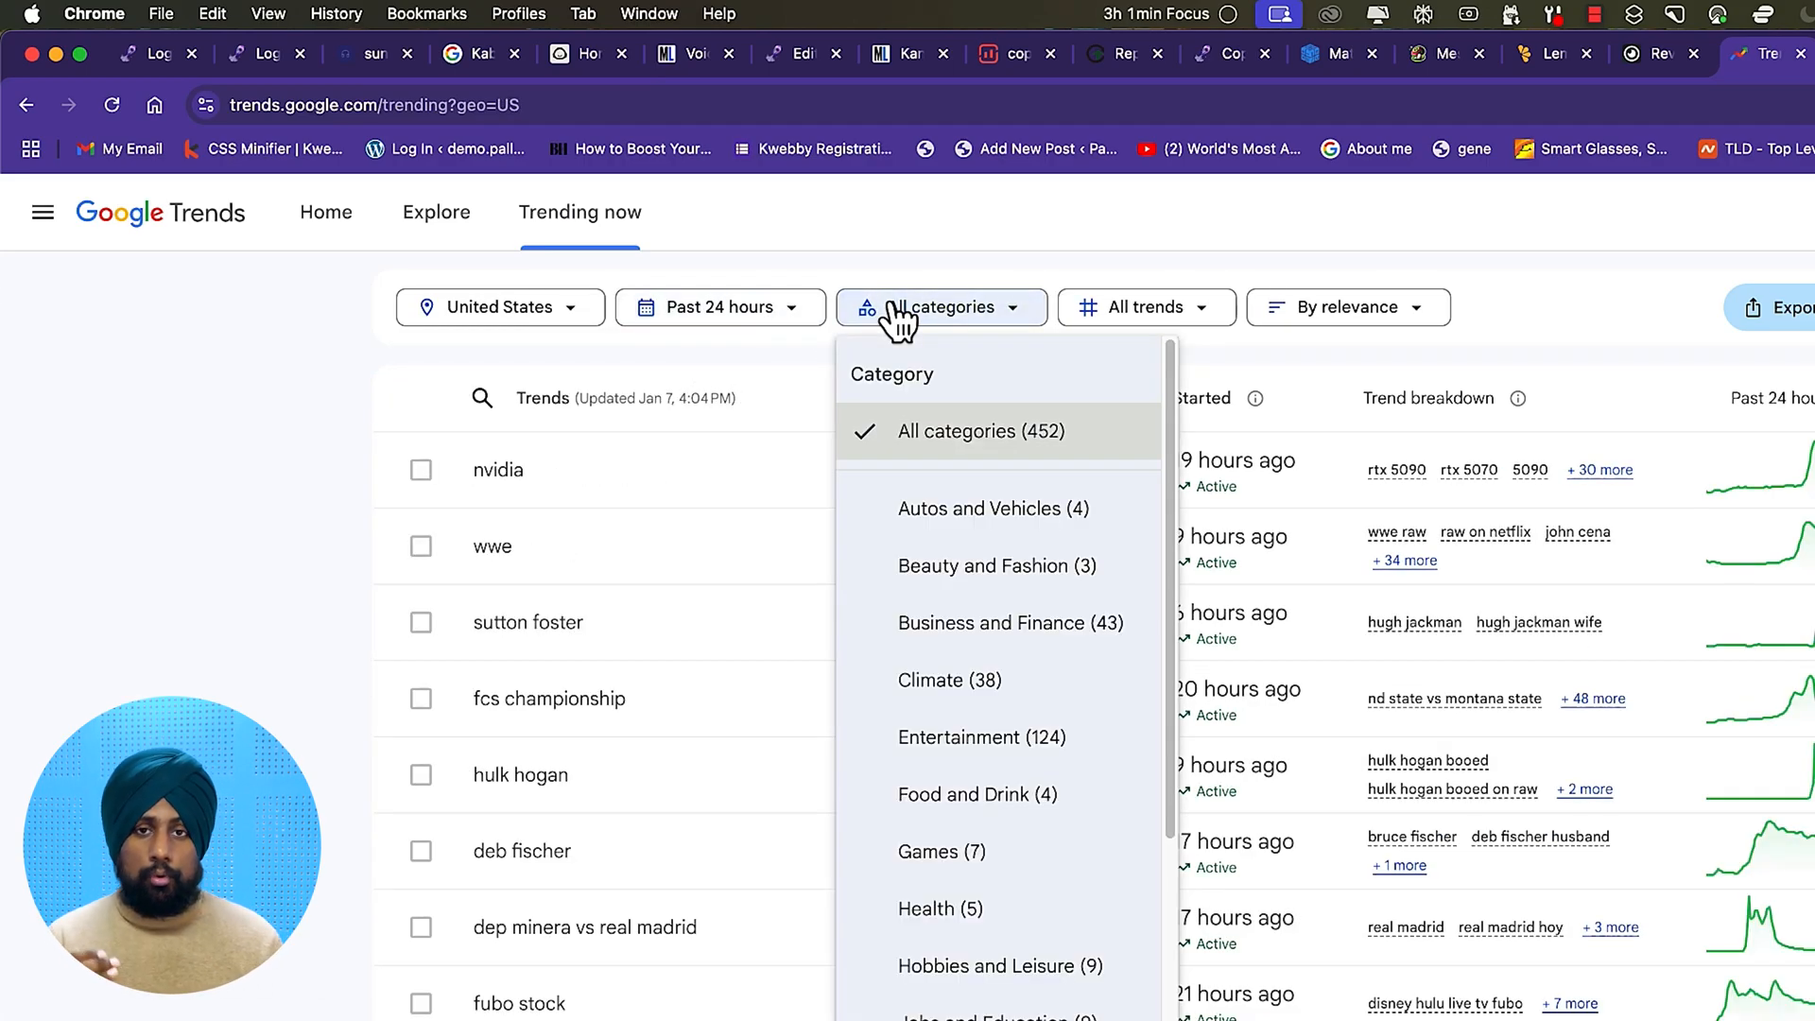
pyautogui.scroll(-5, 960, 591)
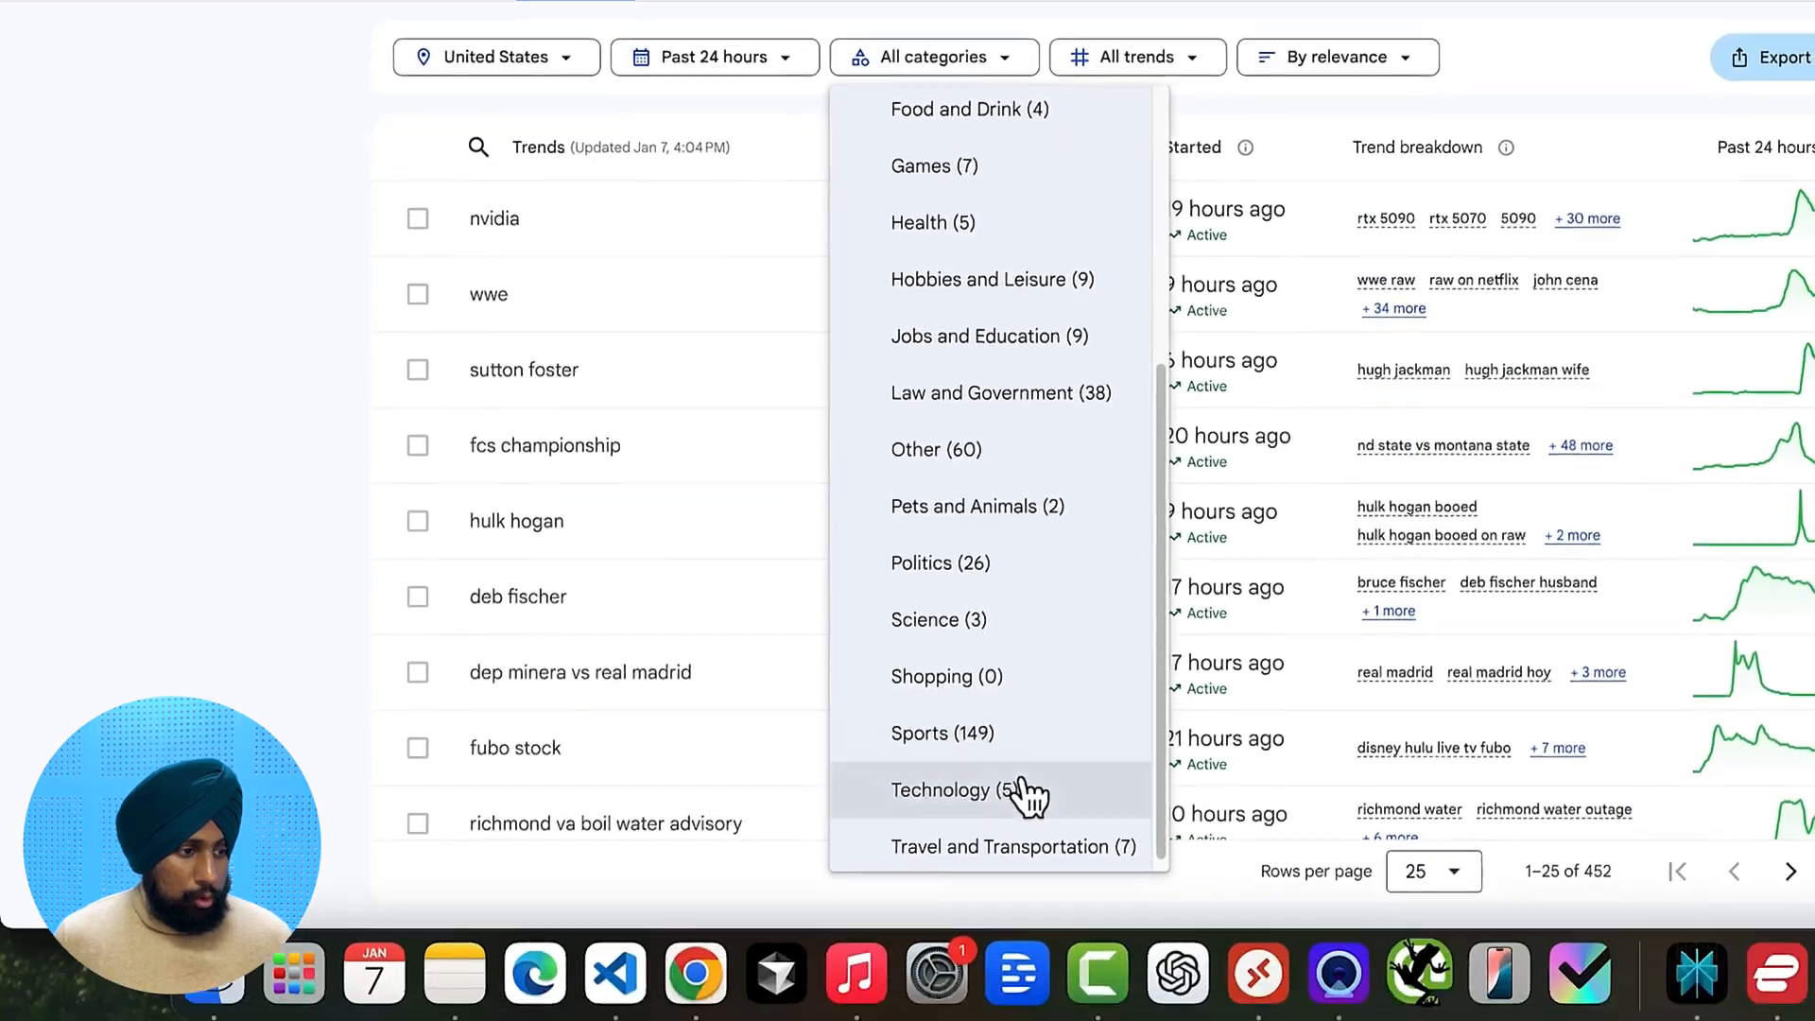
pyautogui.click(1027, 792)
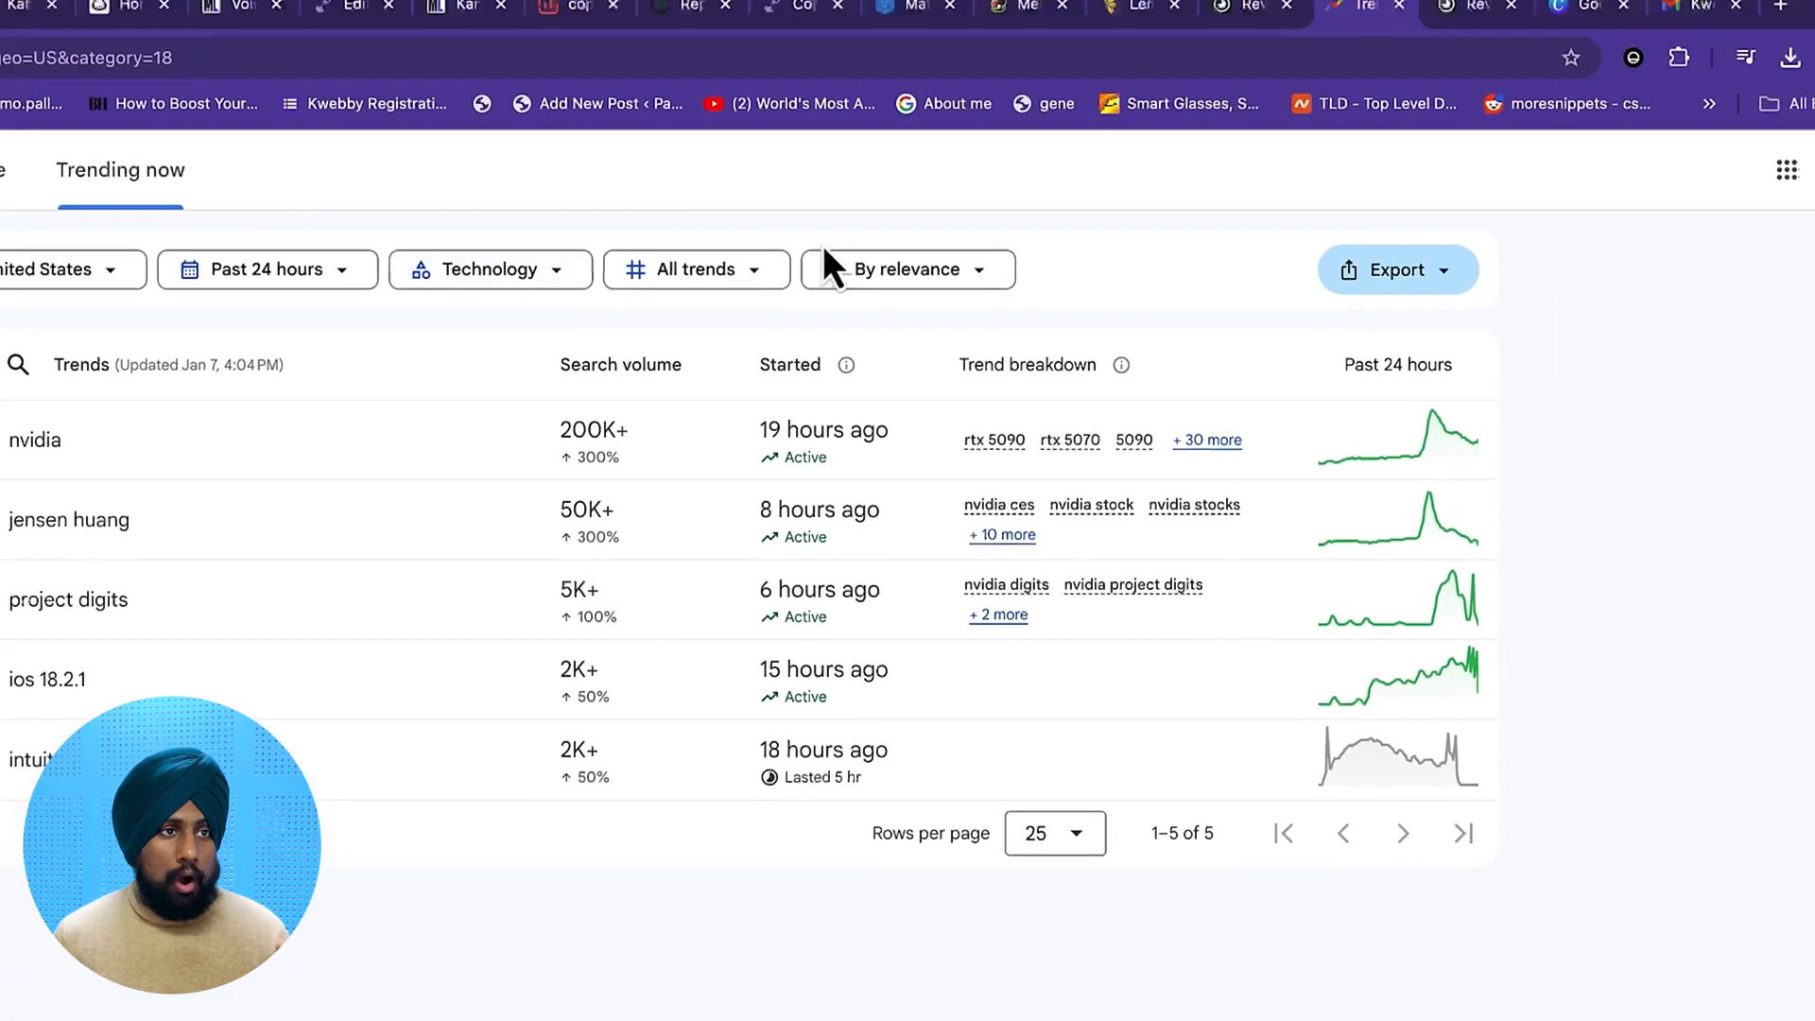
# Switch back to revid.ai's new video form and open the Script Generator
pyautogui.rightClick(1250, 43)
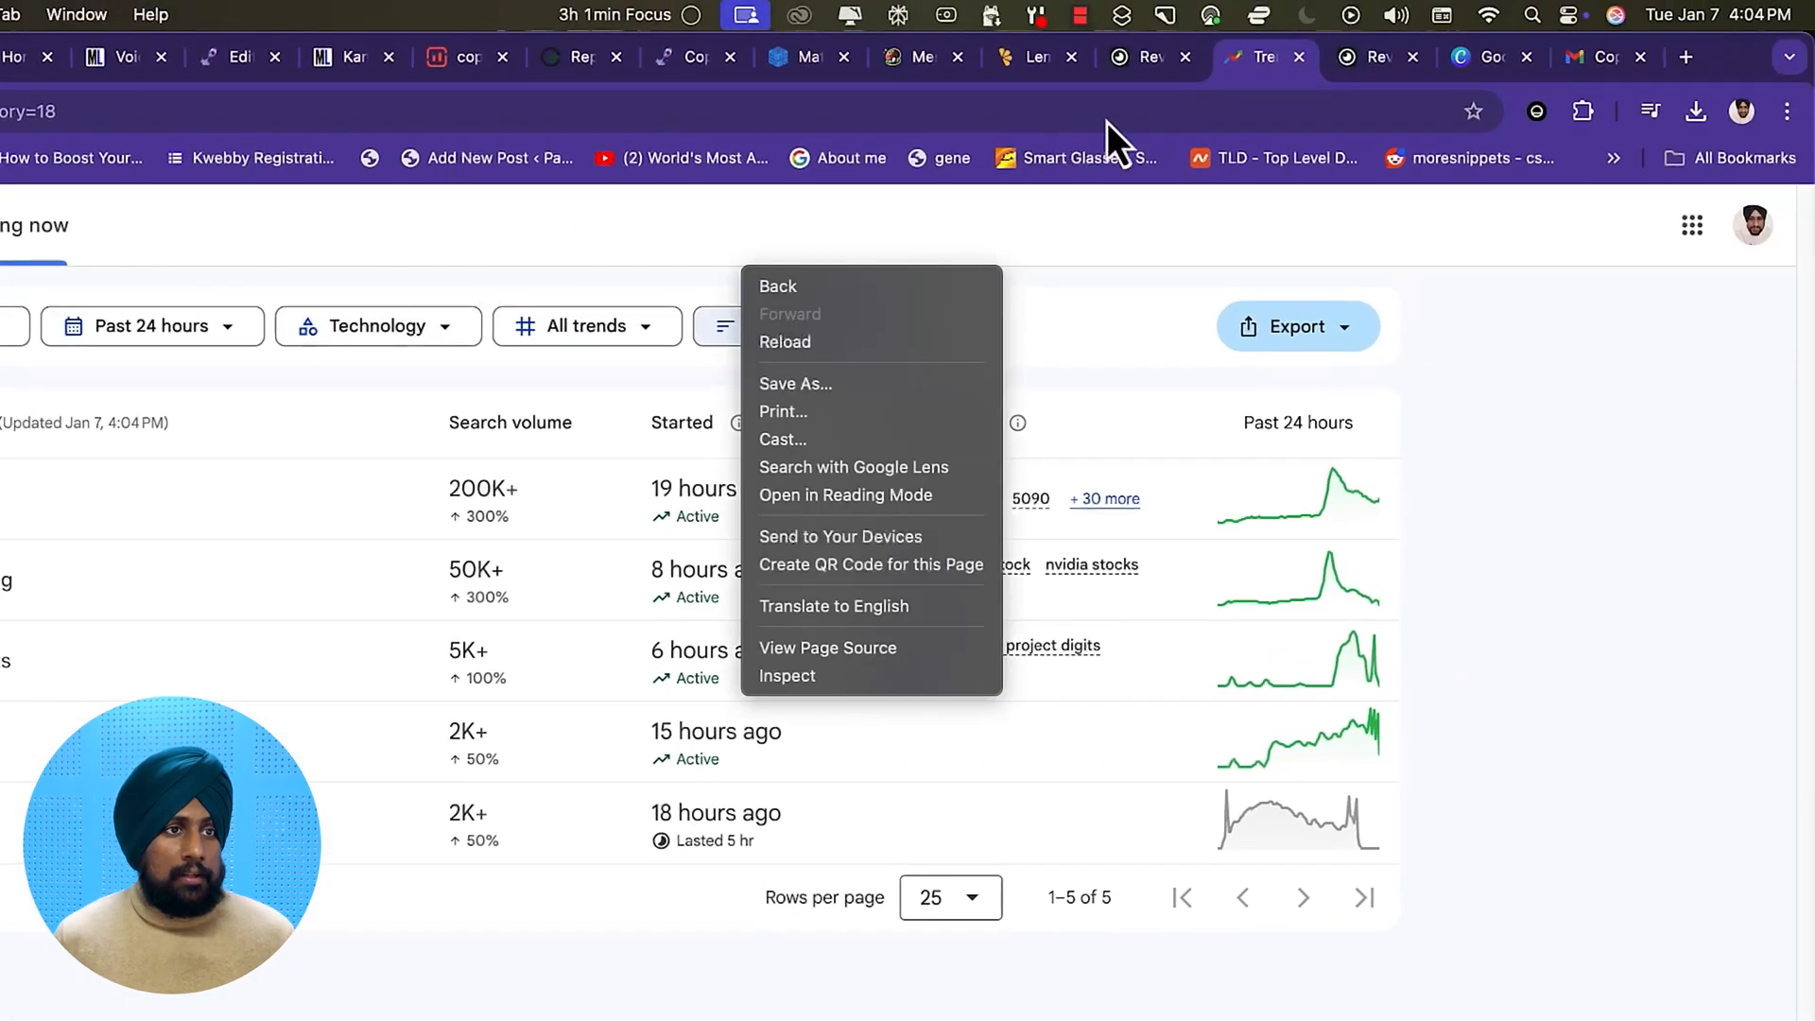
pyautogui.click(1161, 47)
pyautogui.click(1130, 59)
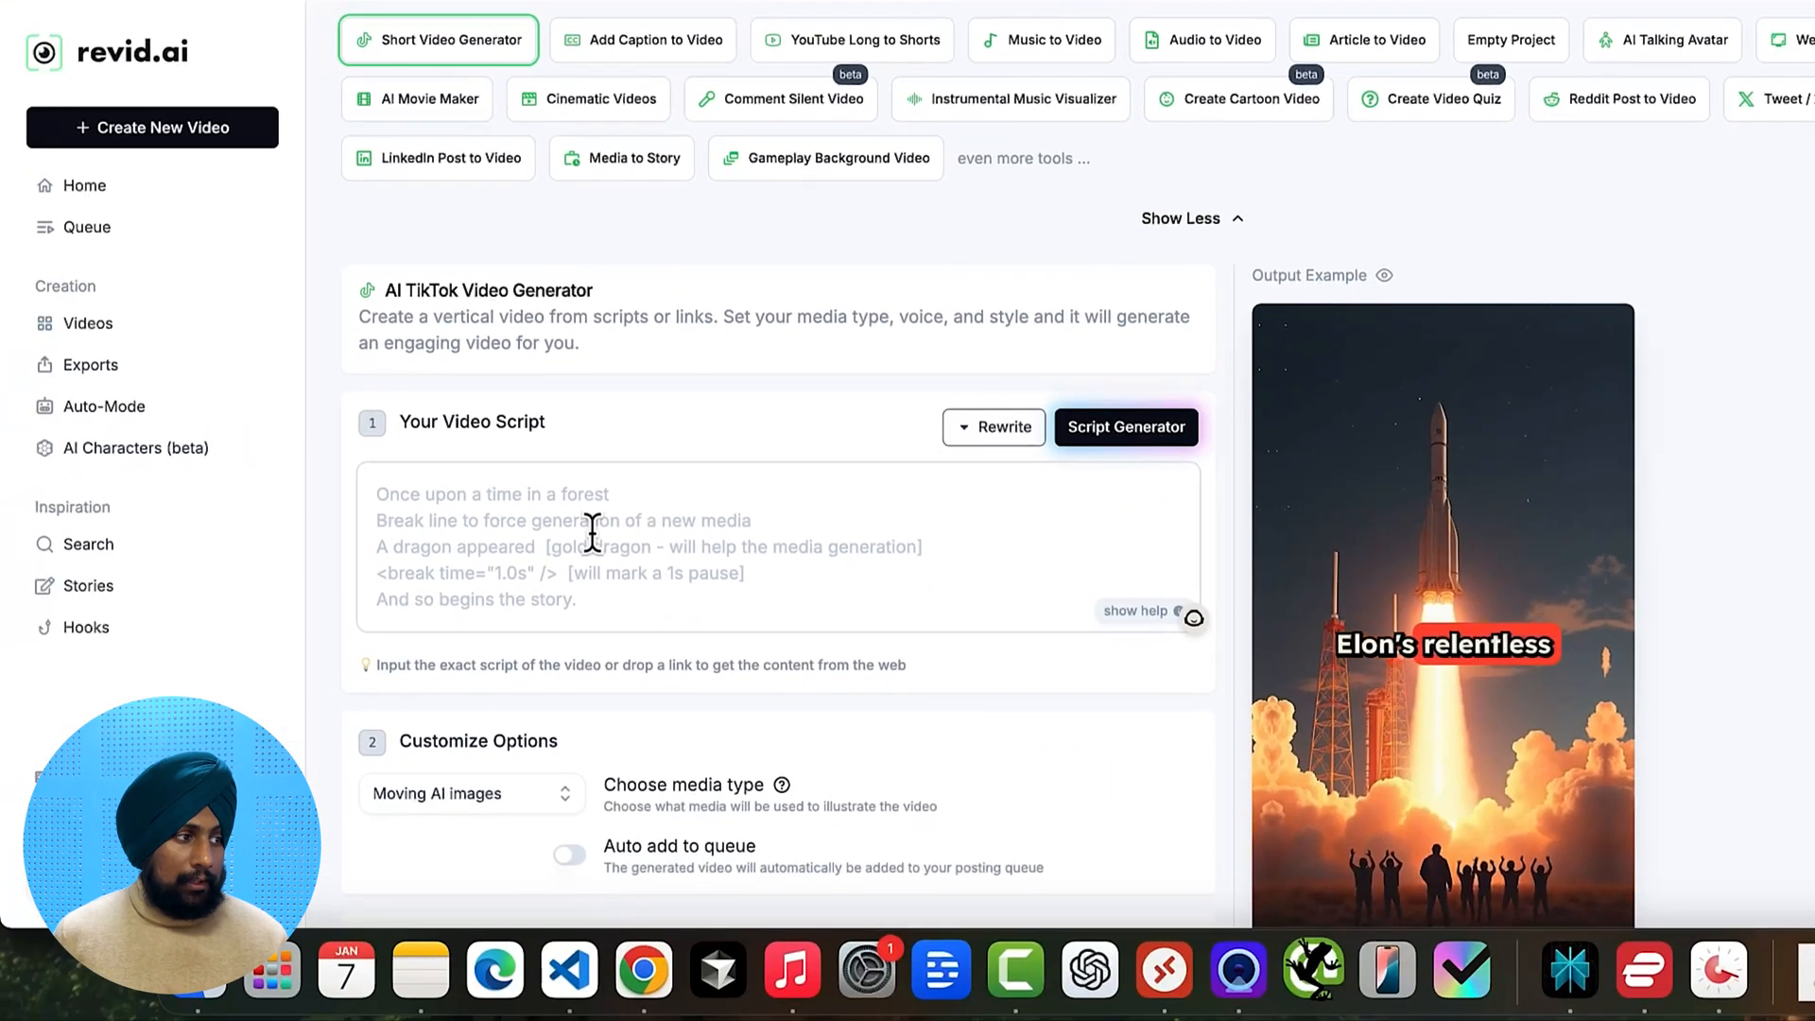
pyautogui.click(1120, 435)
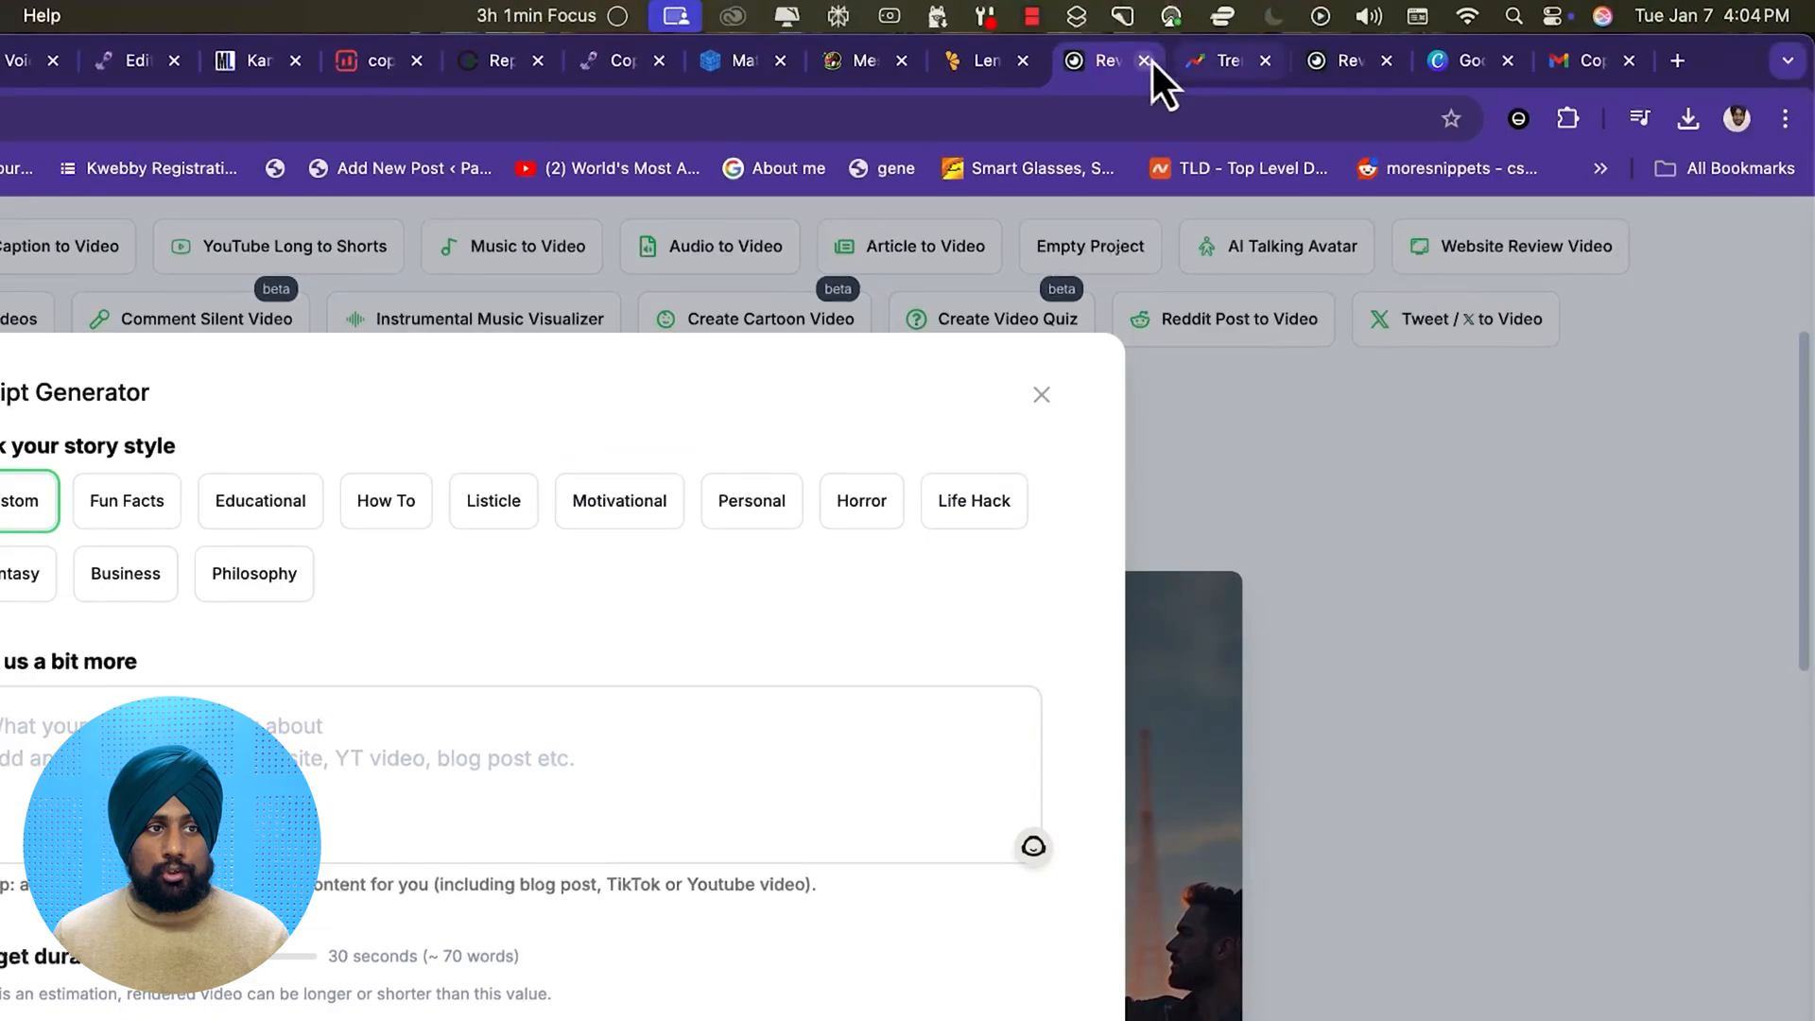
# Return to Google Trends, open the nvidia trend and examine its related searches and news articles
pyautogui.click(1155, 63)
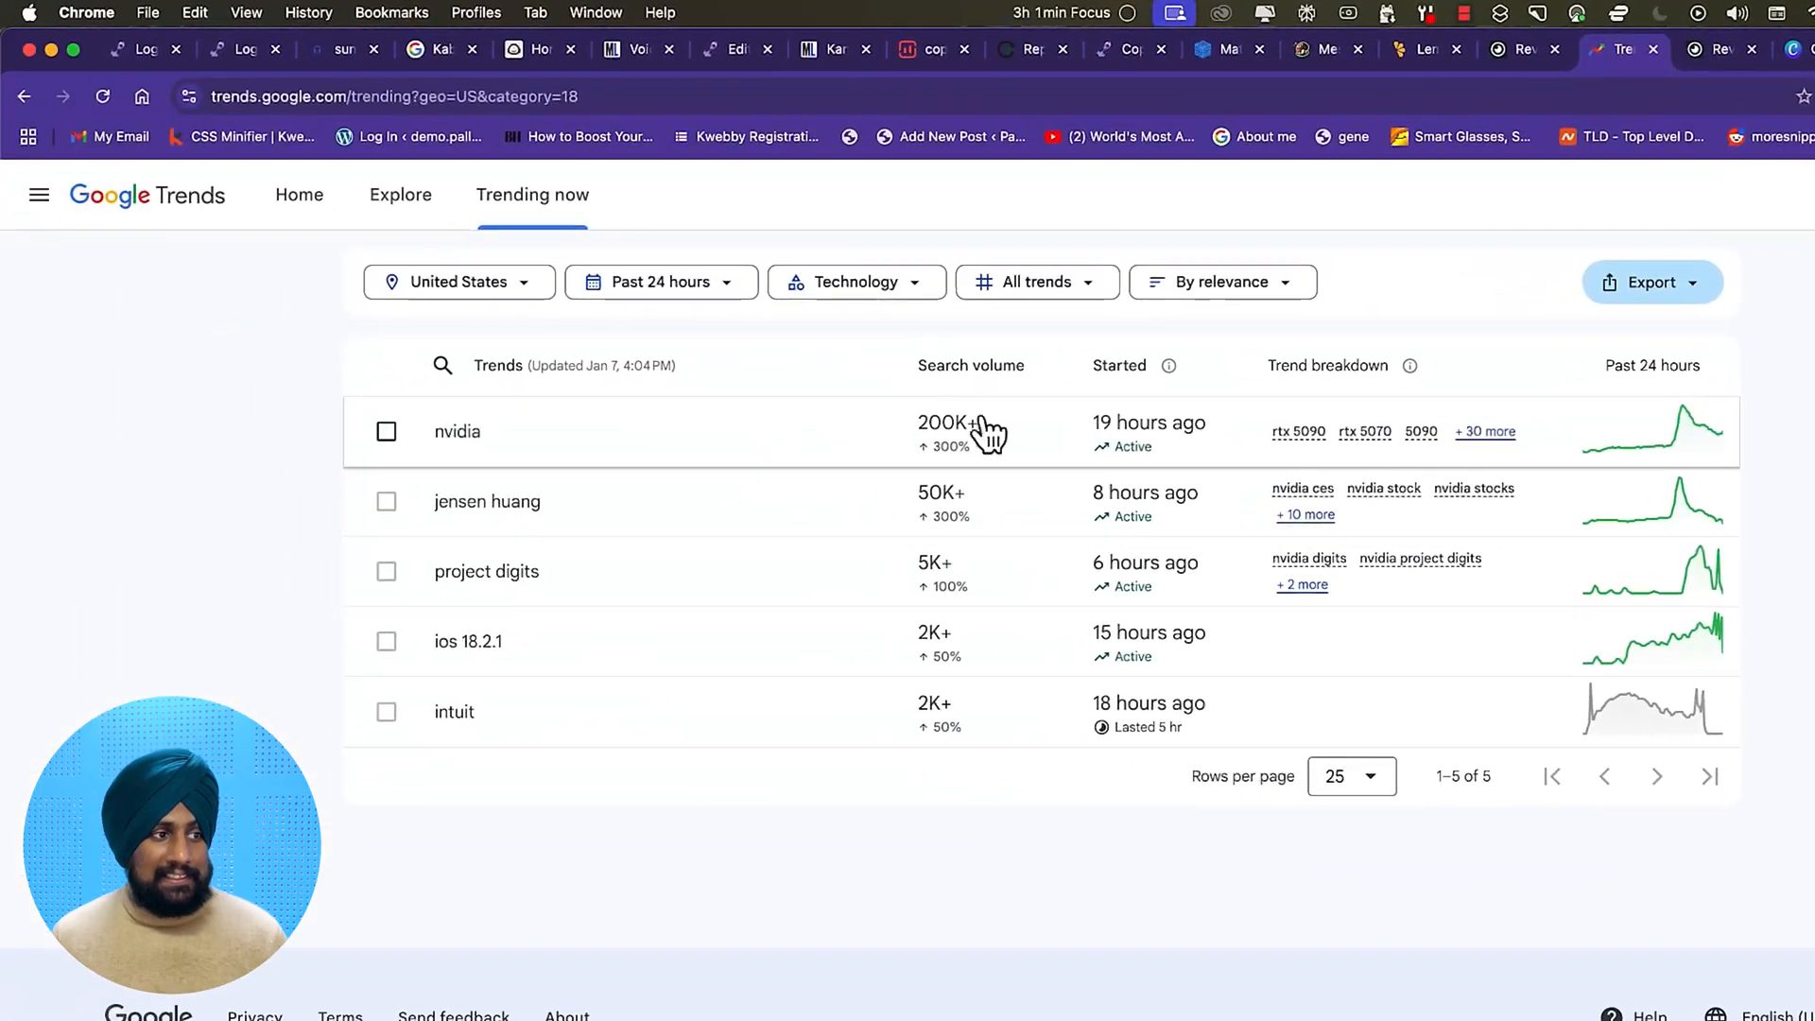
pyautogui.click(730, 471)
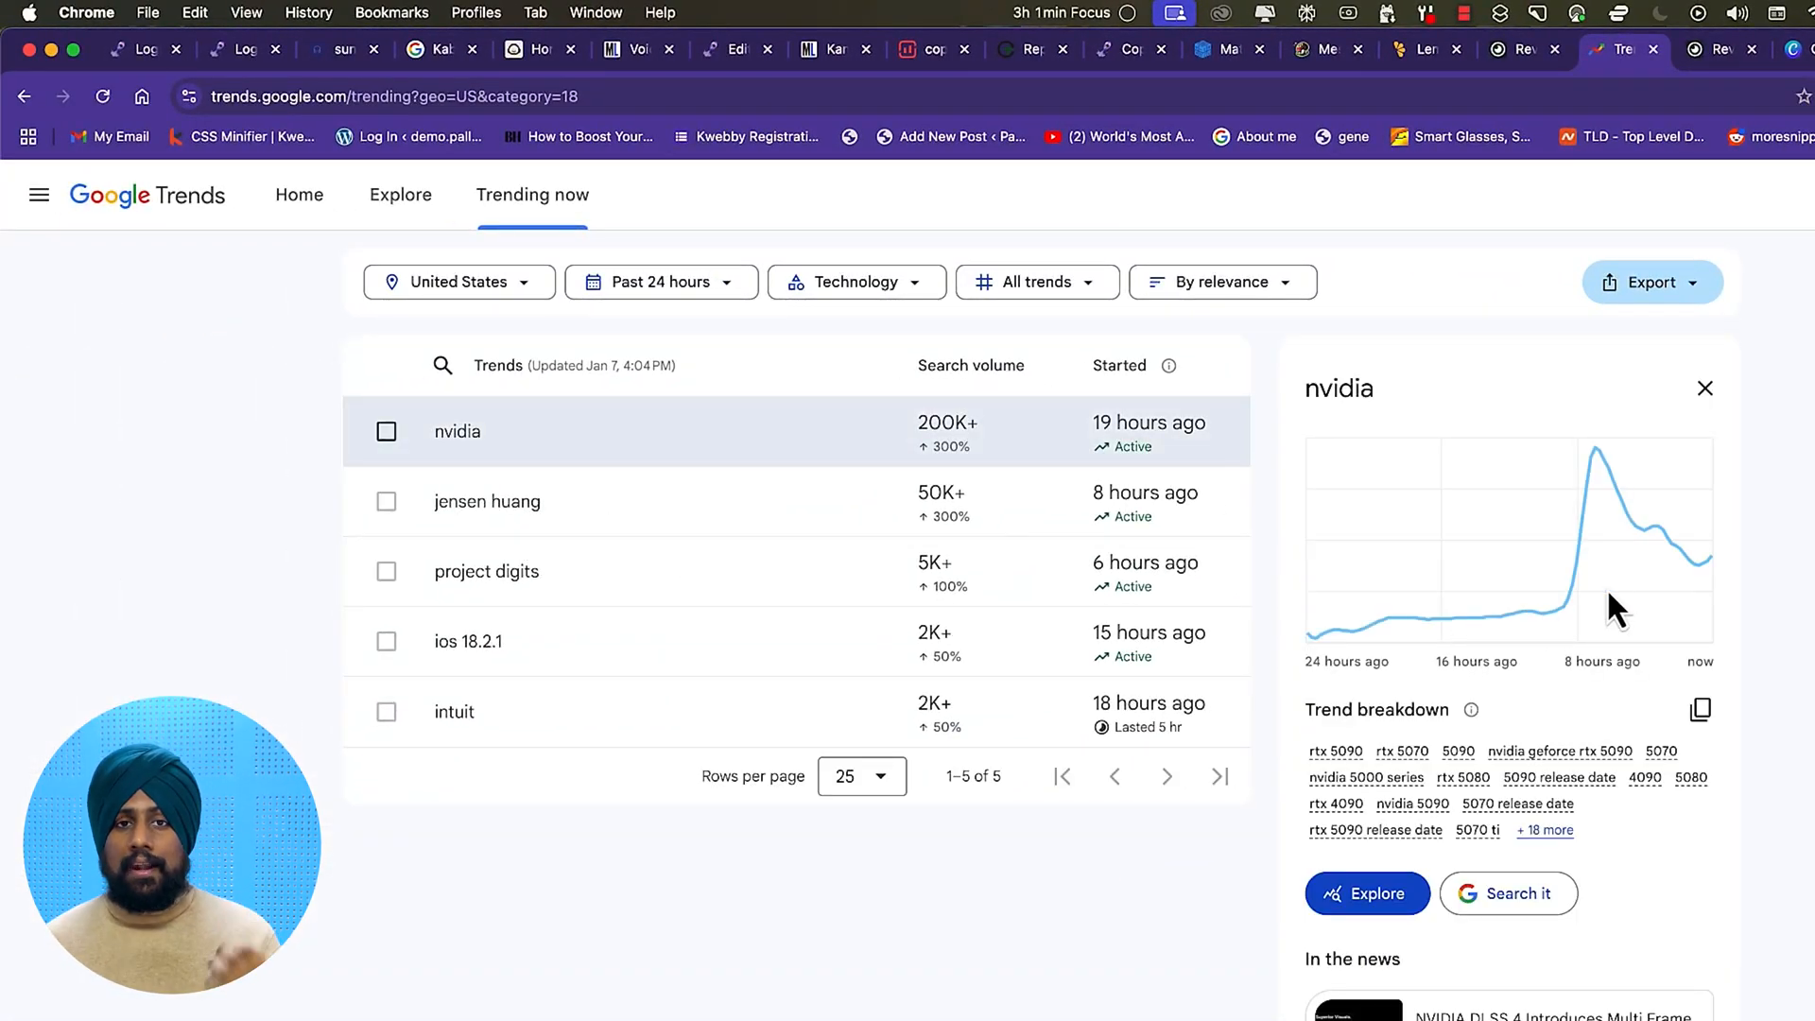
pyautogui.scroll(-1, 1603, 674)
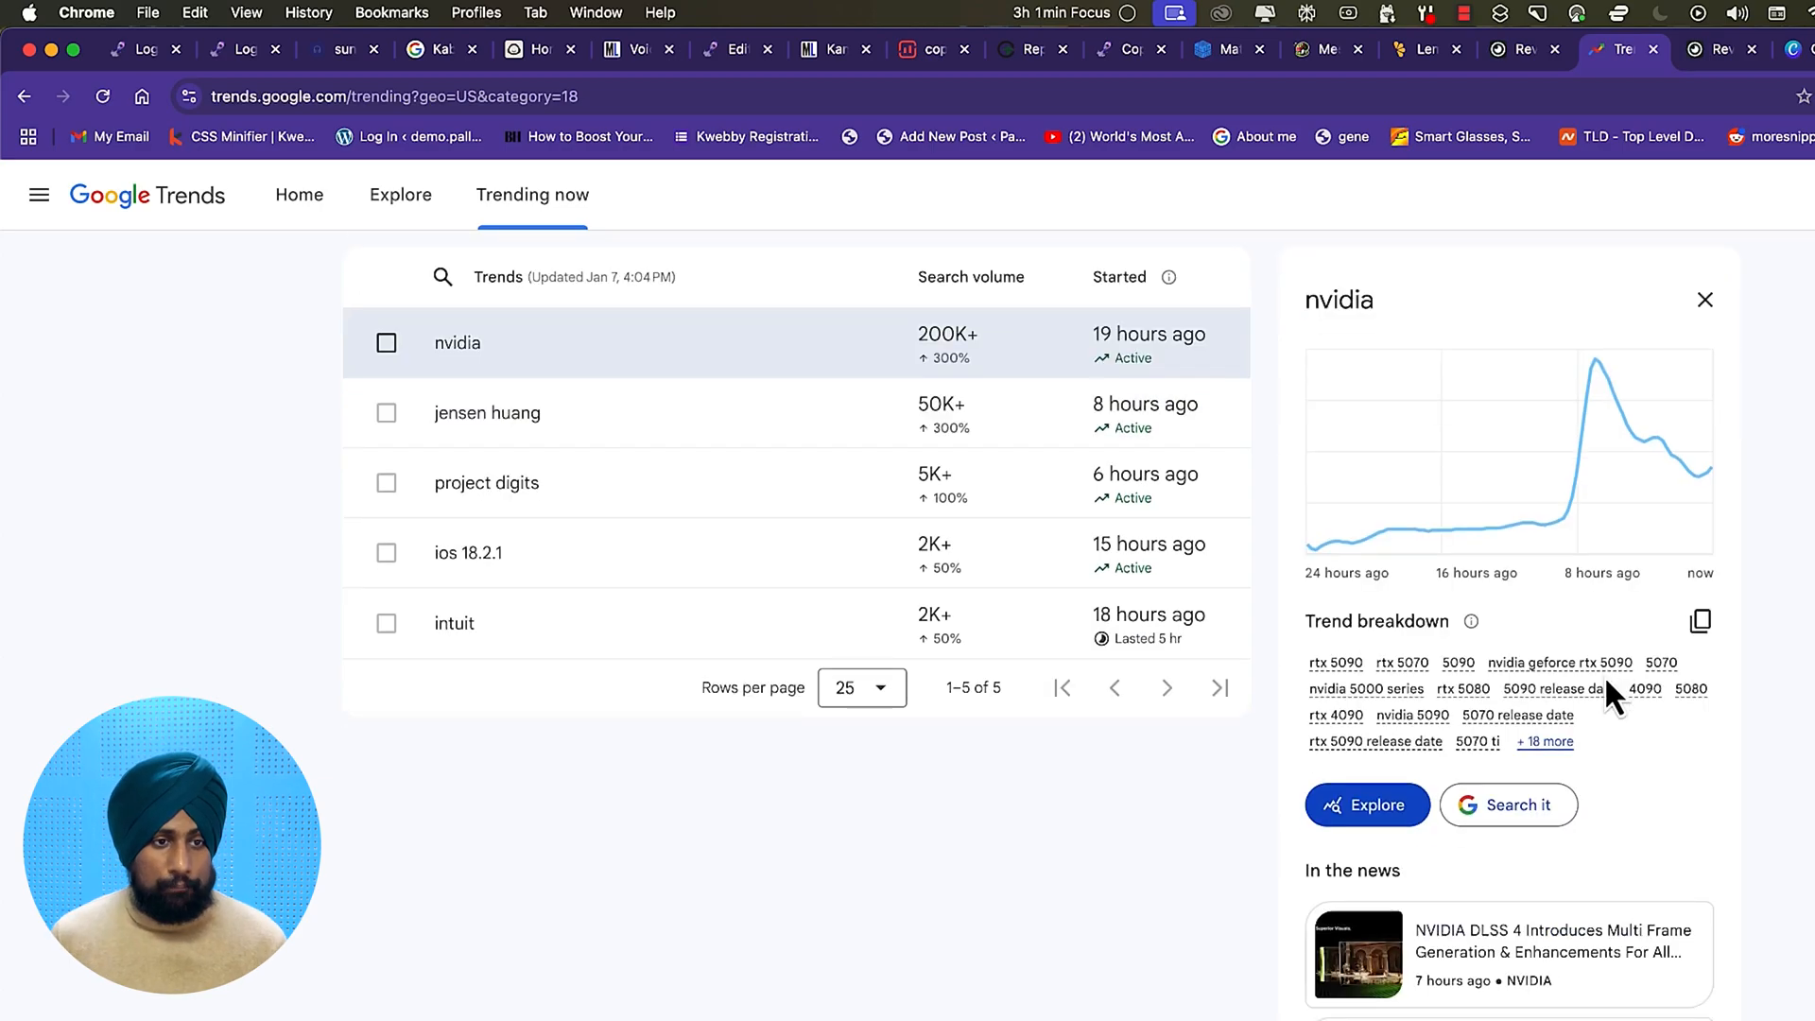
pyautogui.scroll(-3, 1603, 675)
pyautogui.scroll(1, 1603, 675)
pyautogui.scroll(-2, 1607, 685)
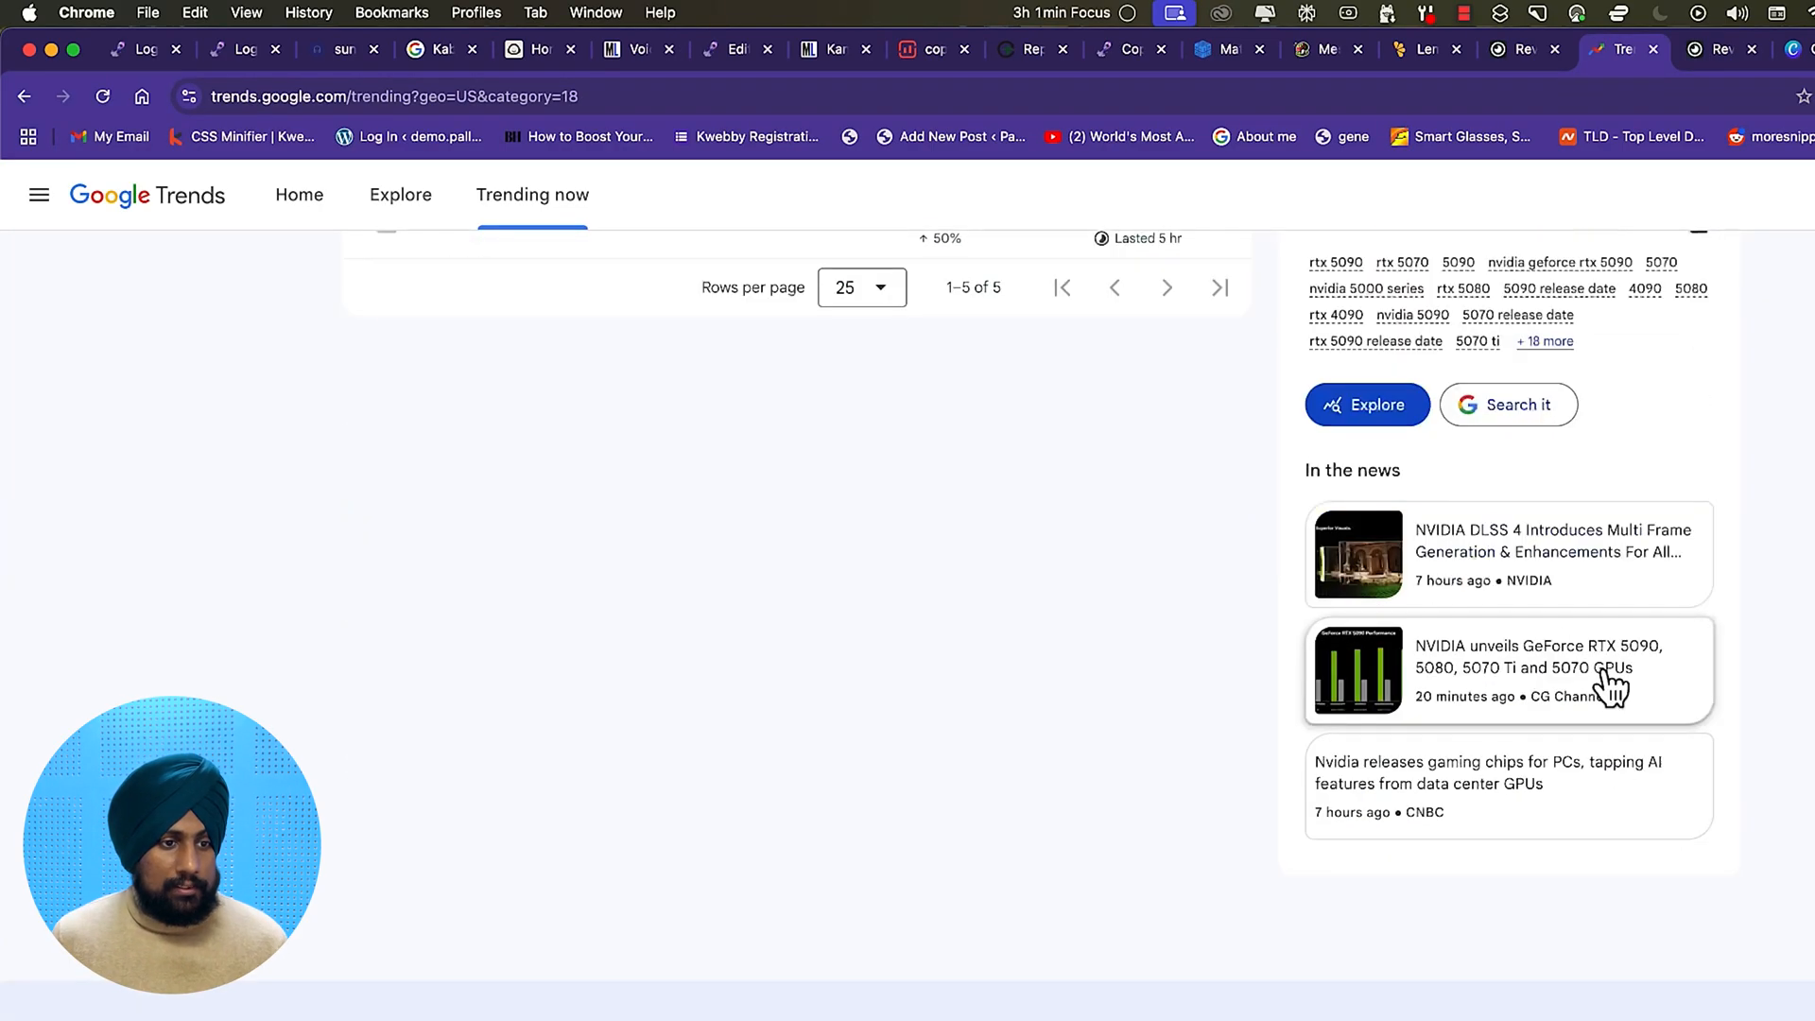
pyautogui.scroll(5, 1607, 688)
pyautogui.scroll(-2, 1607, 699)
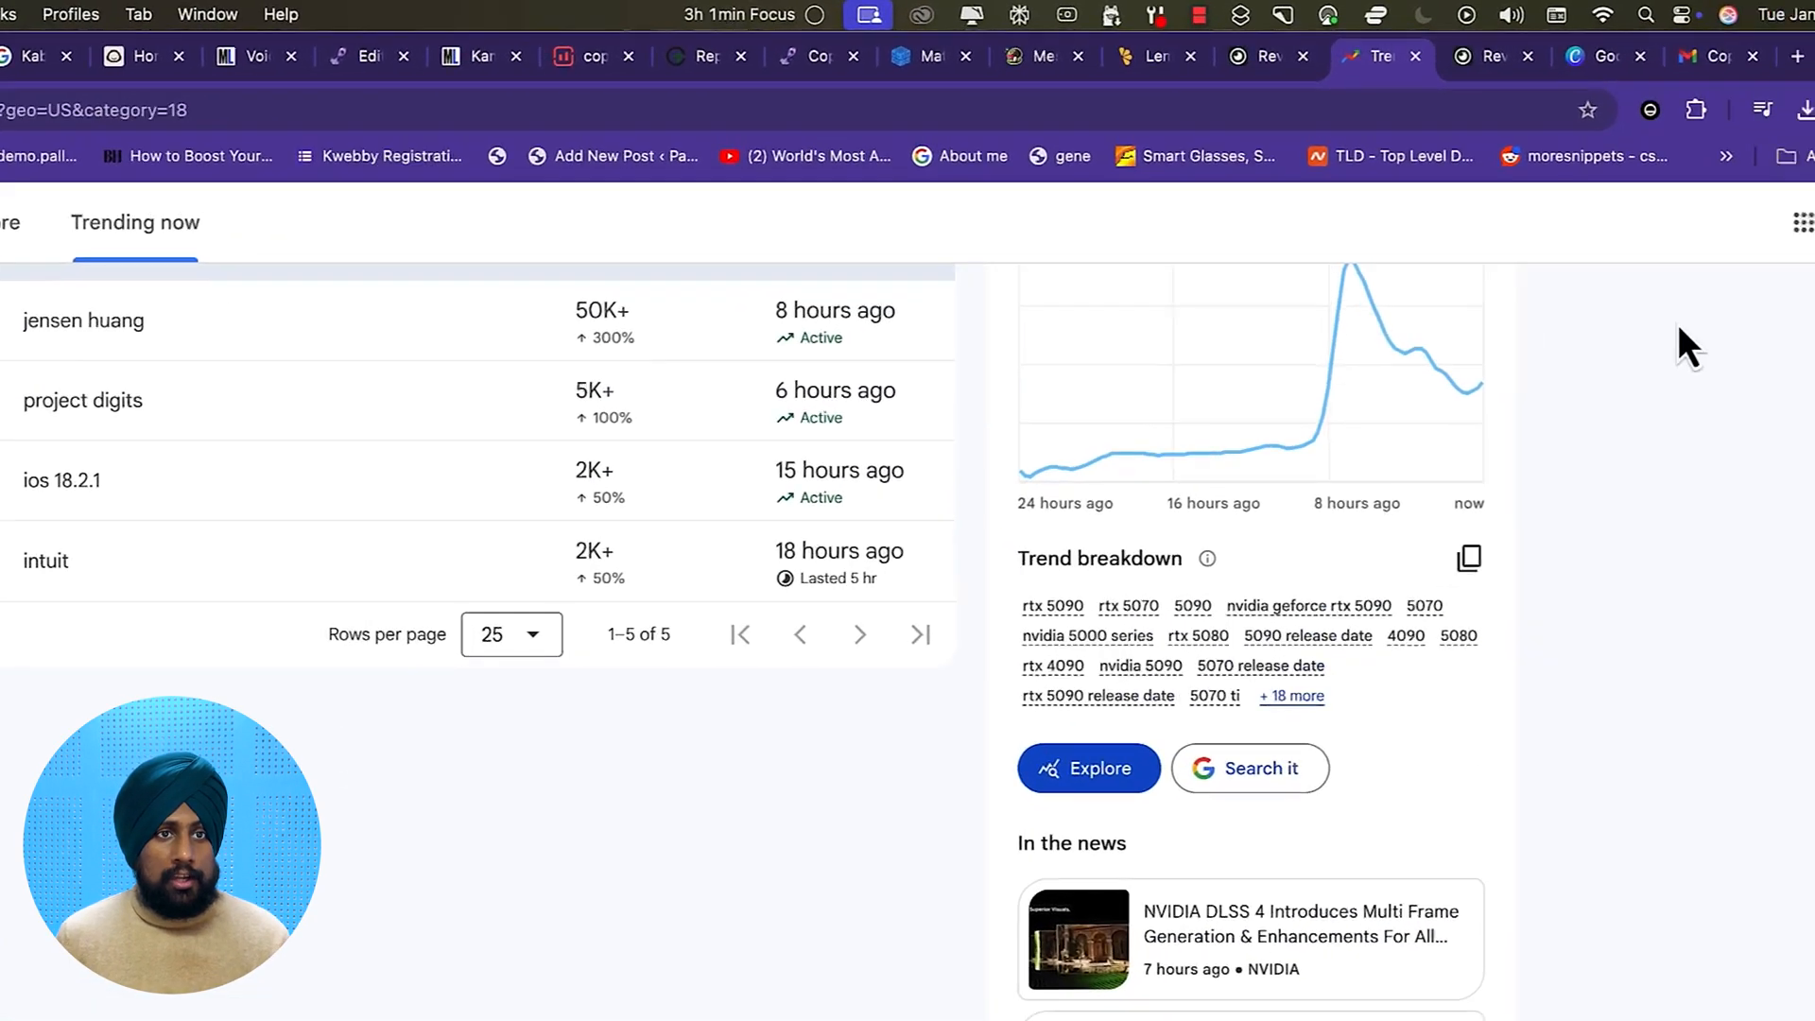
# Open ChatGPT in a new browser tab
pyautogui.click(1681, 59)
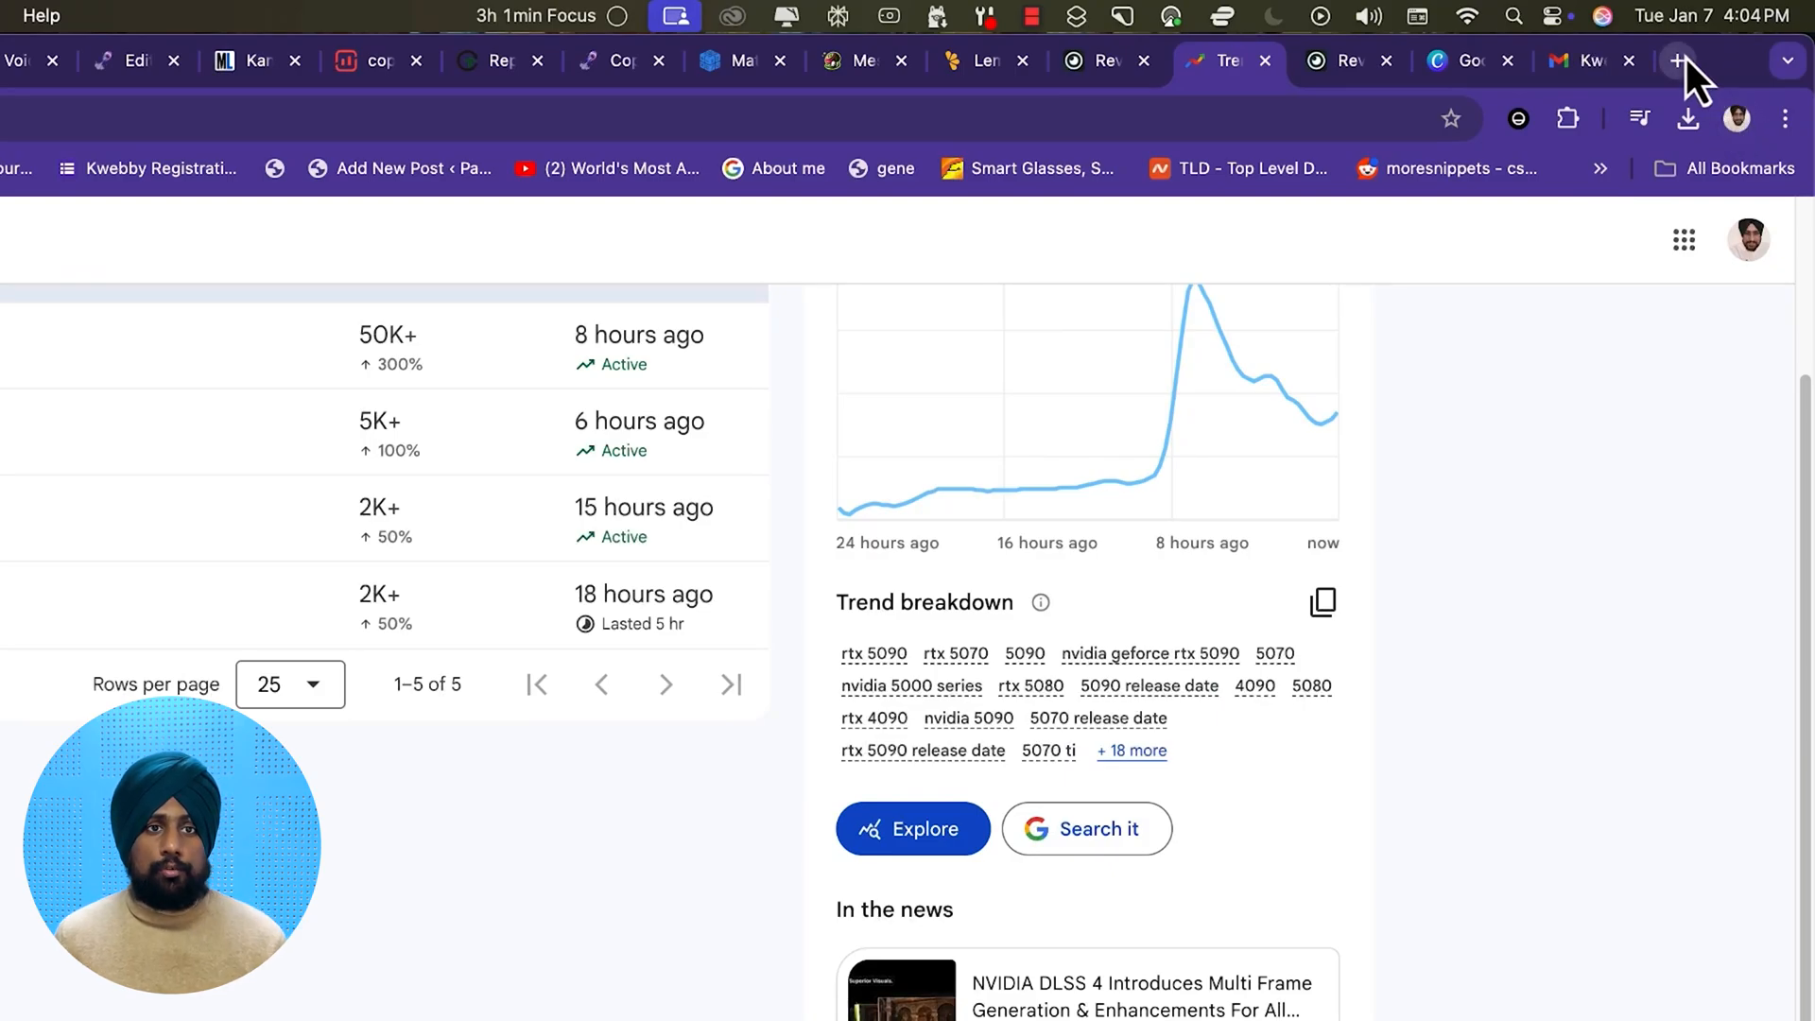
pyautogui.write('chatg')
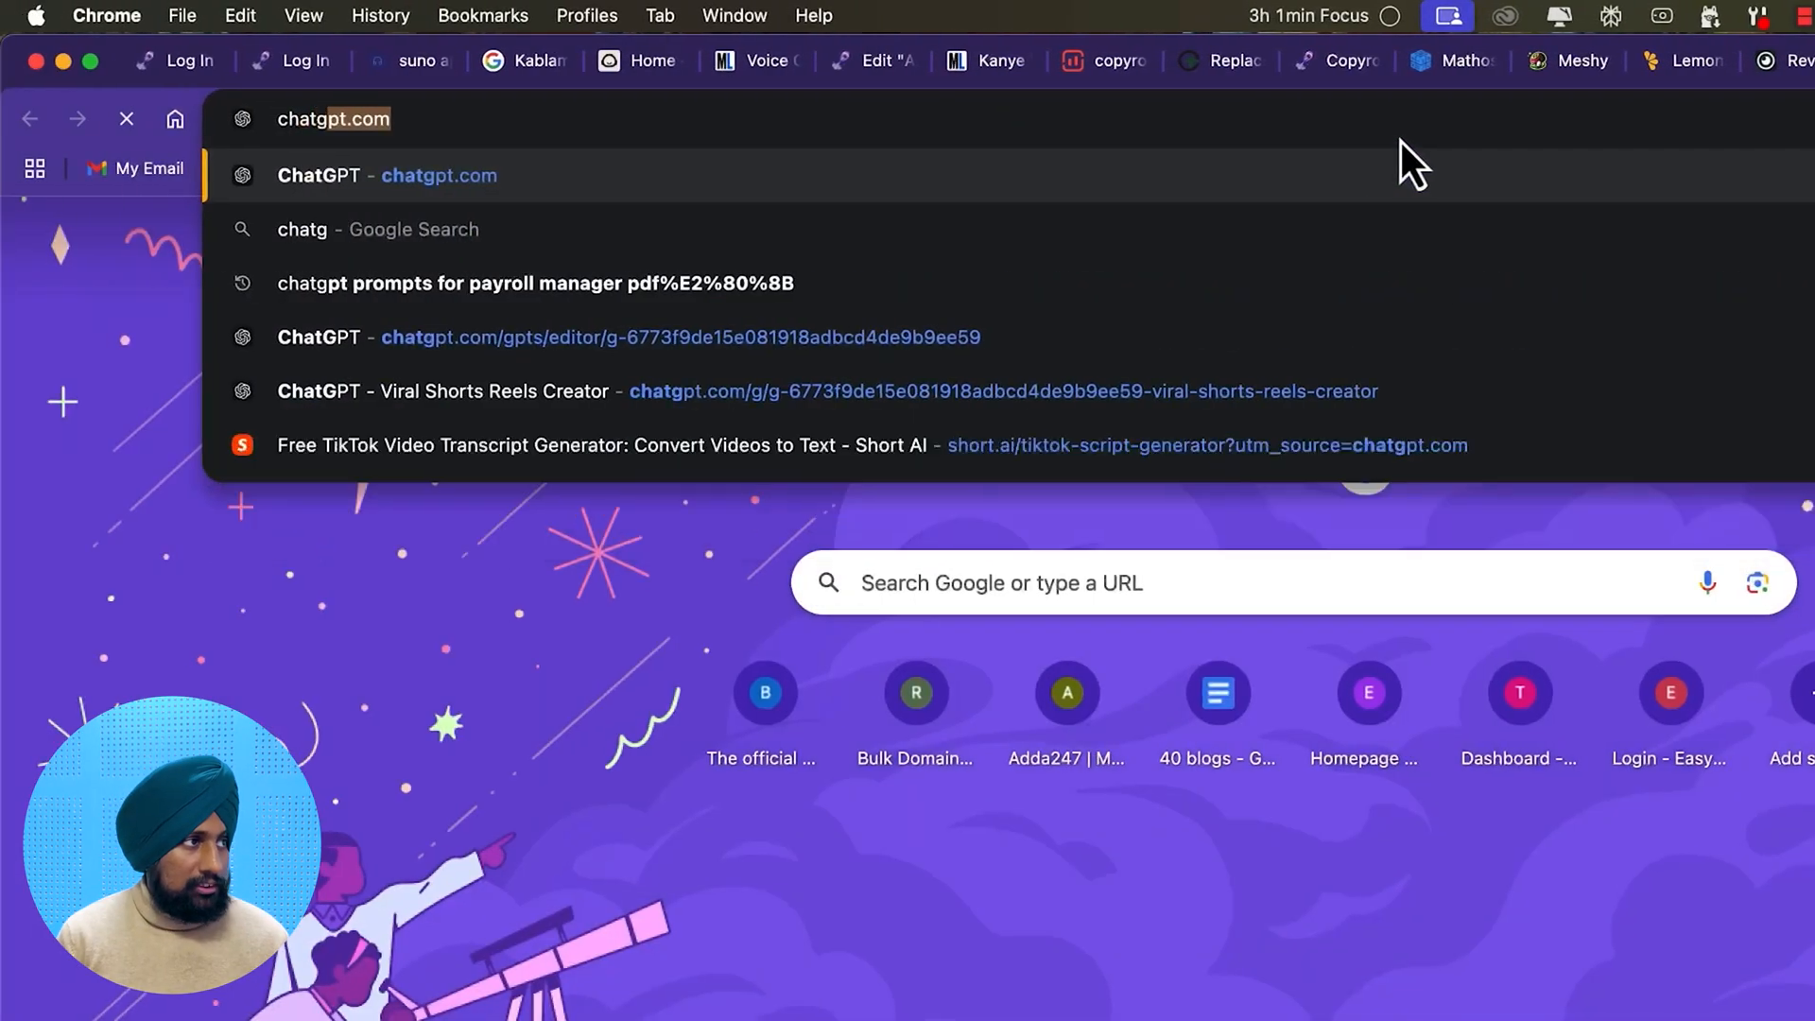
pyautogui.press('Return')
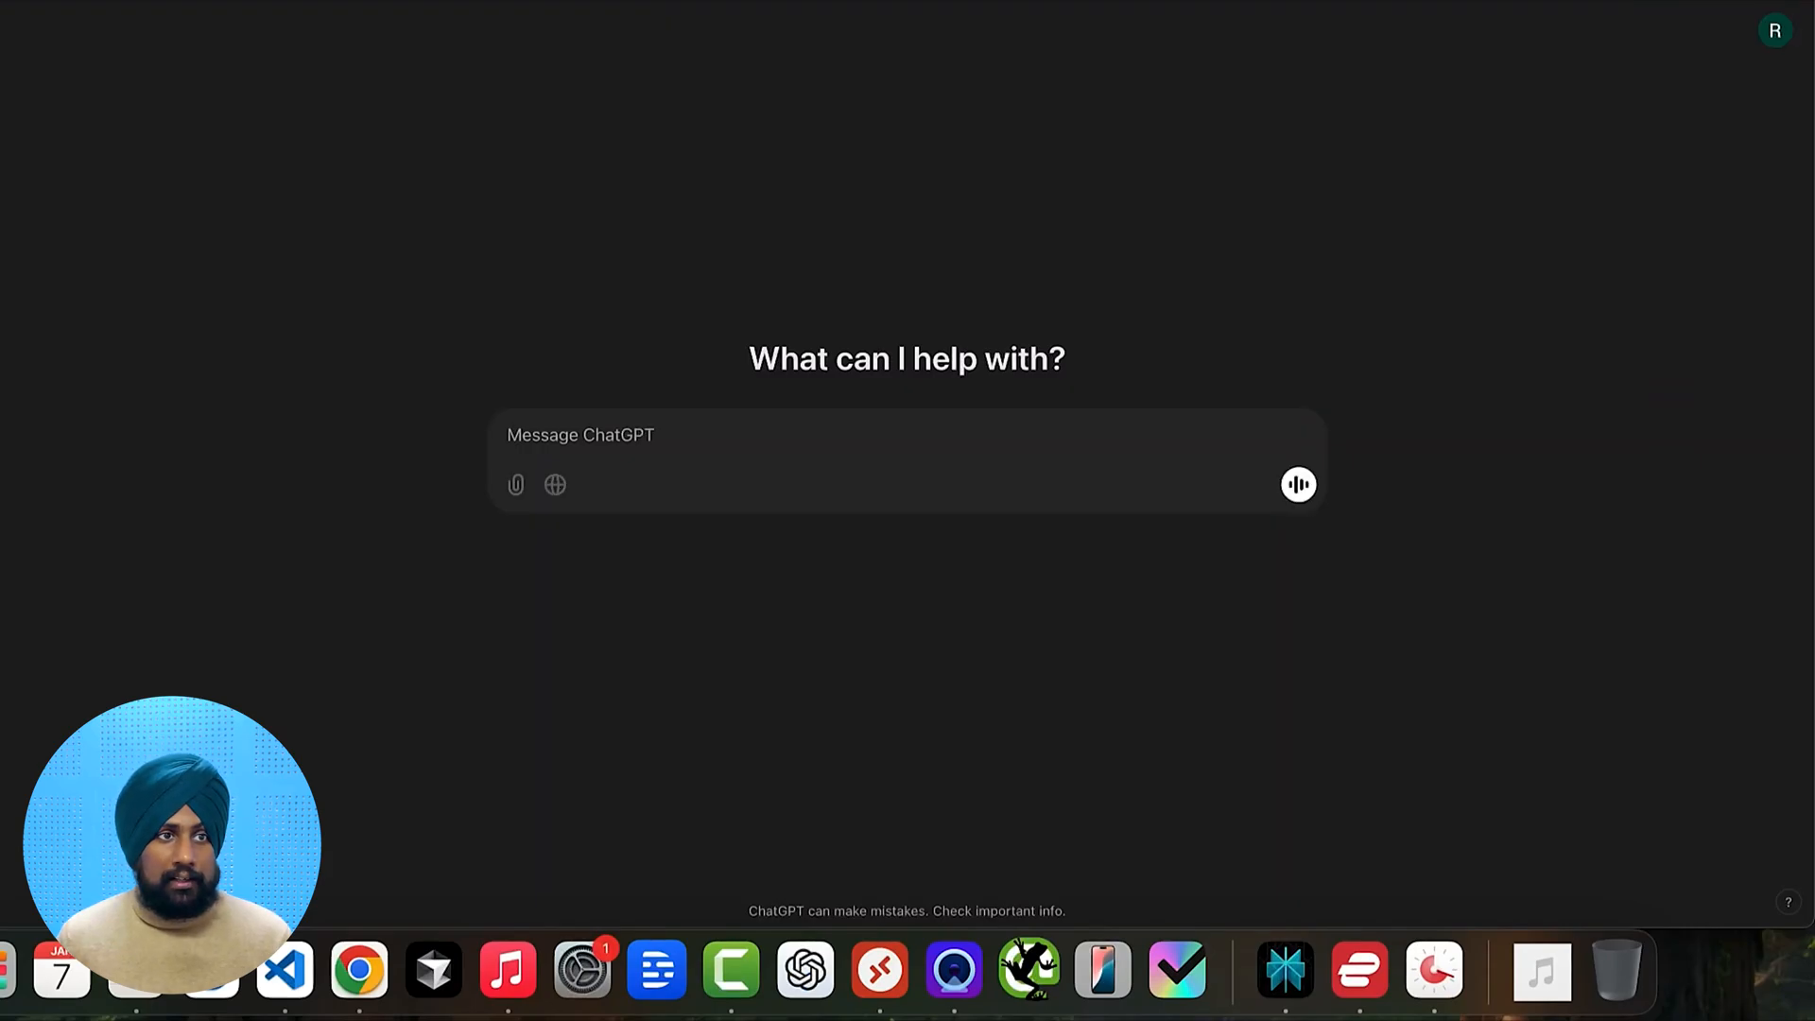
# Switch from ChatGPT to Perplexity and run a Pro search for "nvidia latest news"
pyautogui.click(712, 450)
pyautogui.write('nvidia')
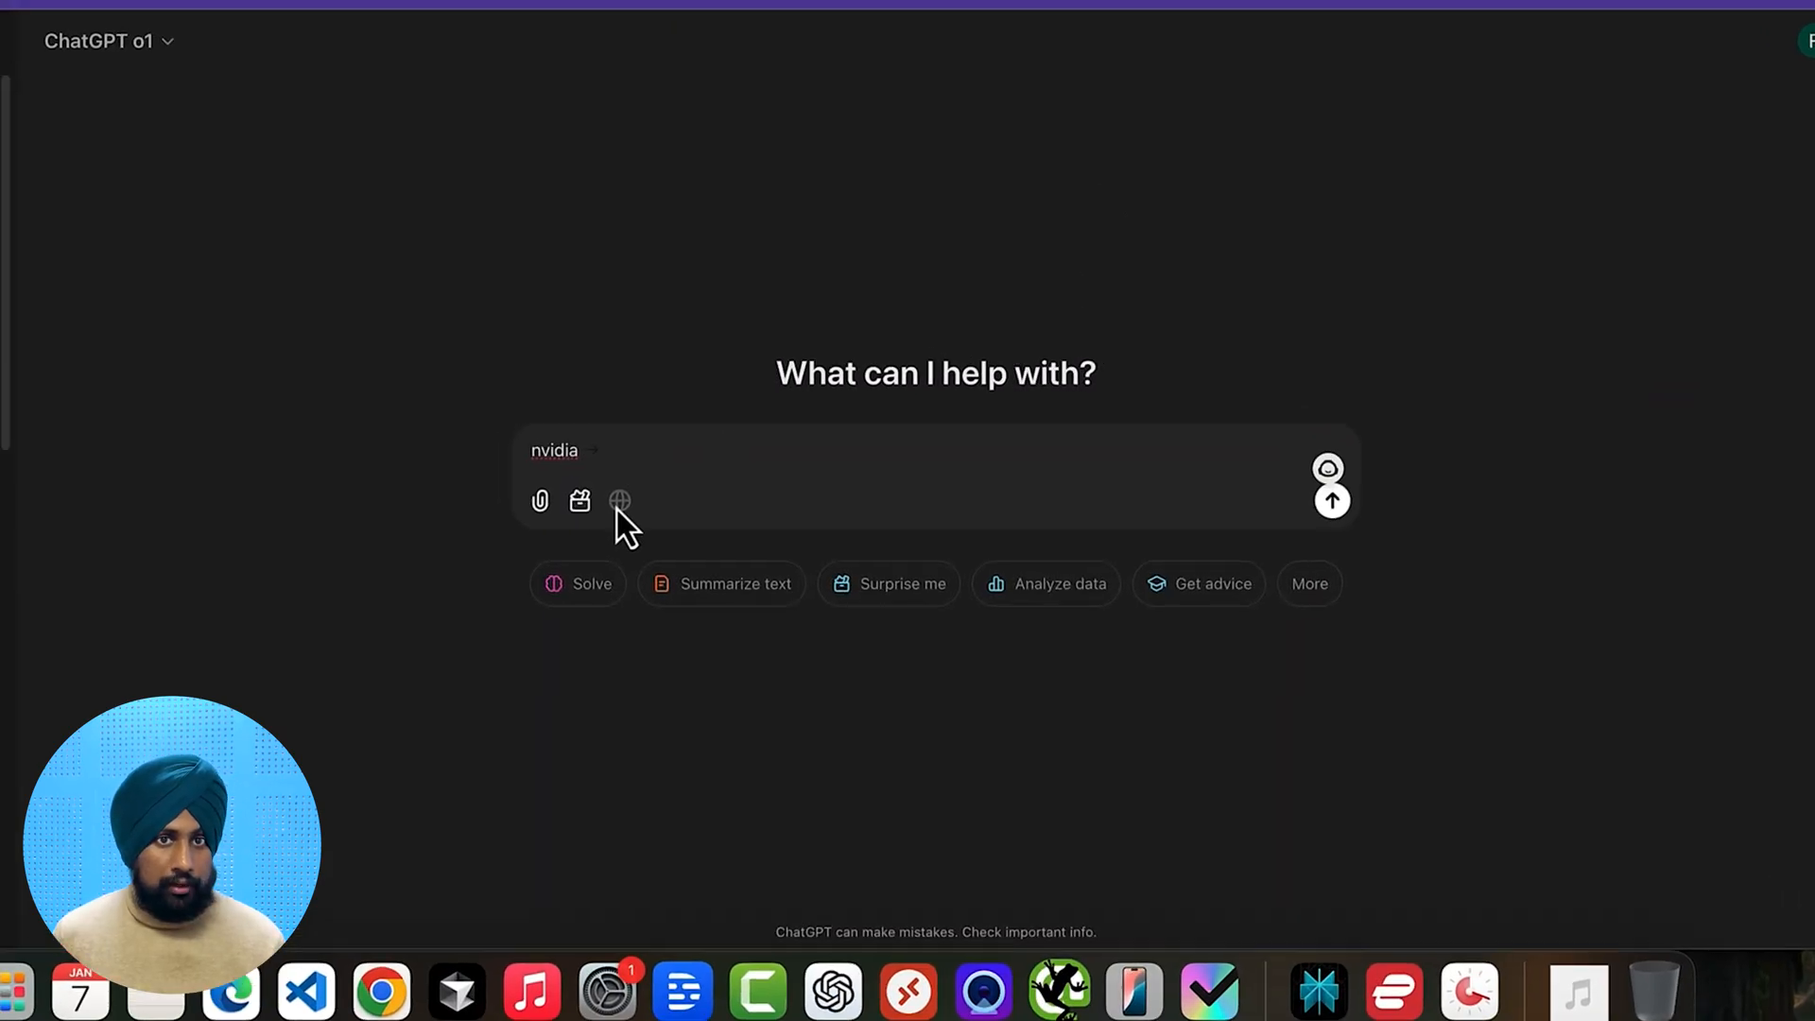
pyautogui.click(1264, 118)
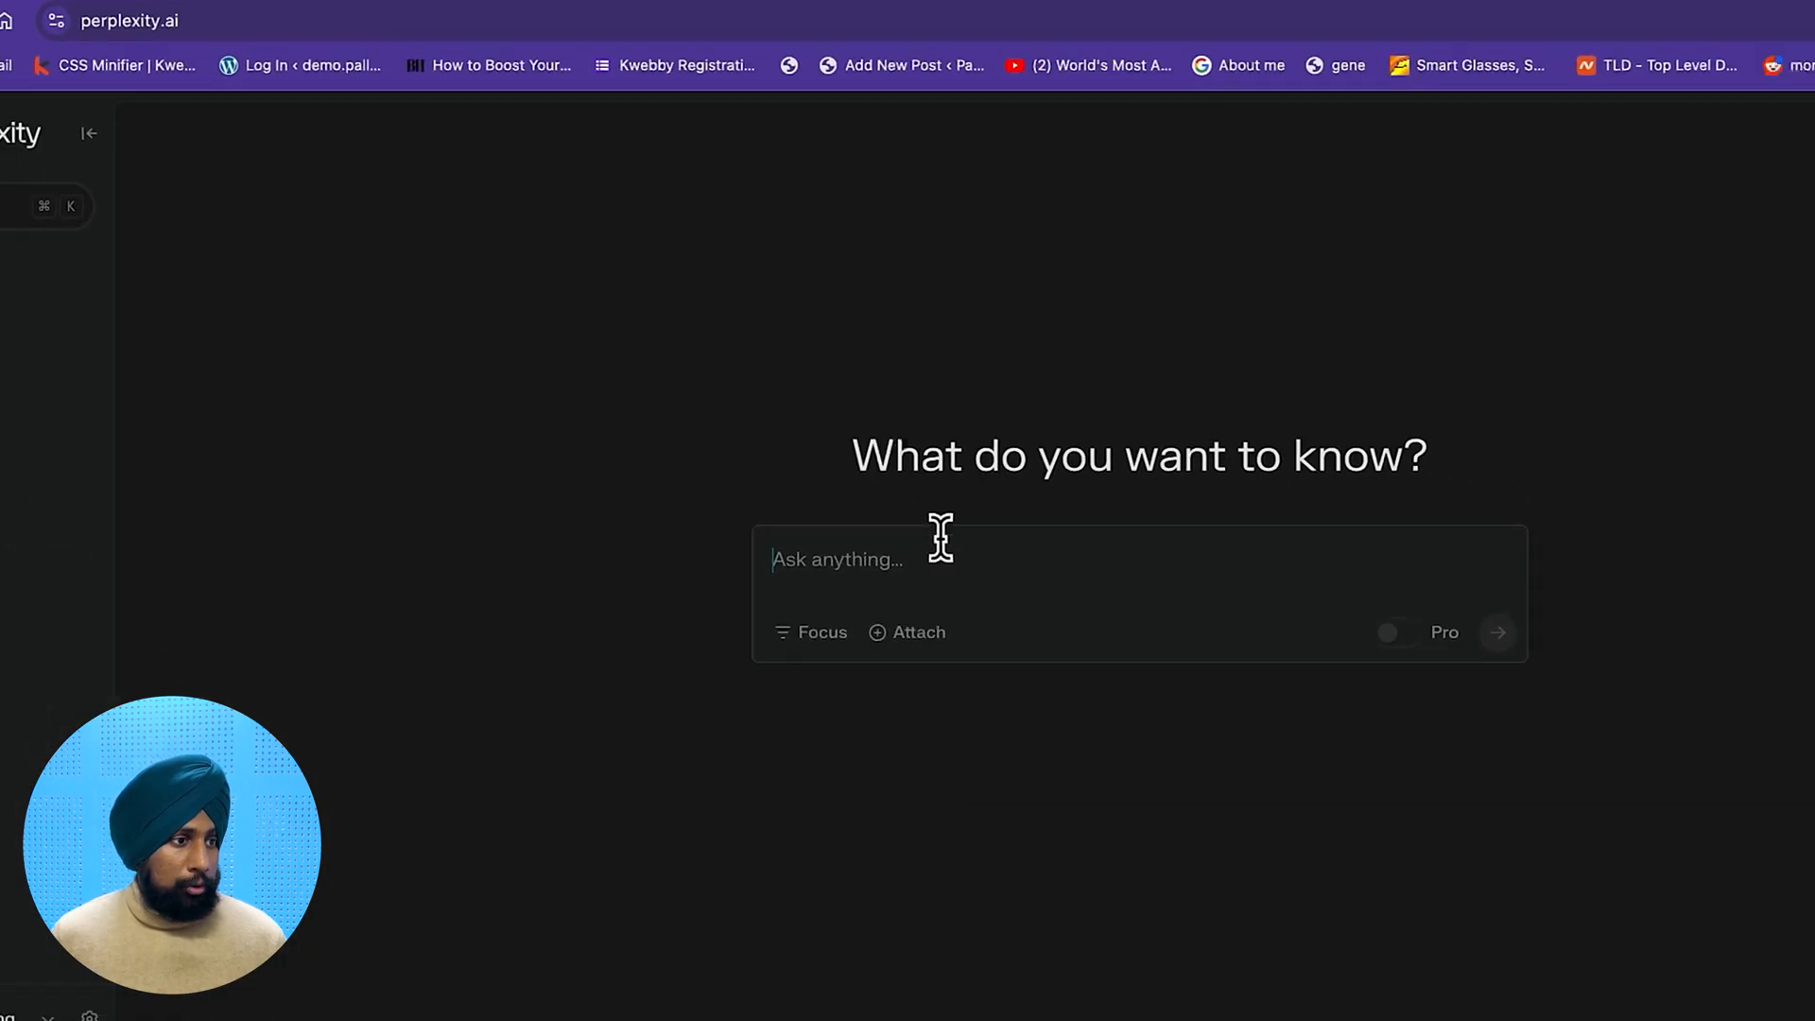
pyautogui.click(687, 420)
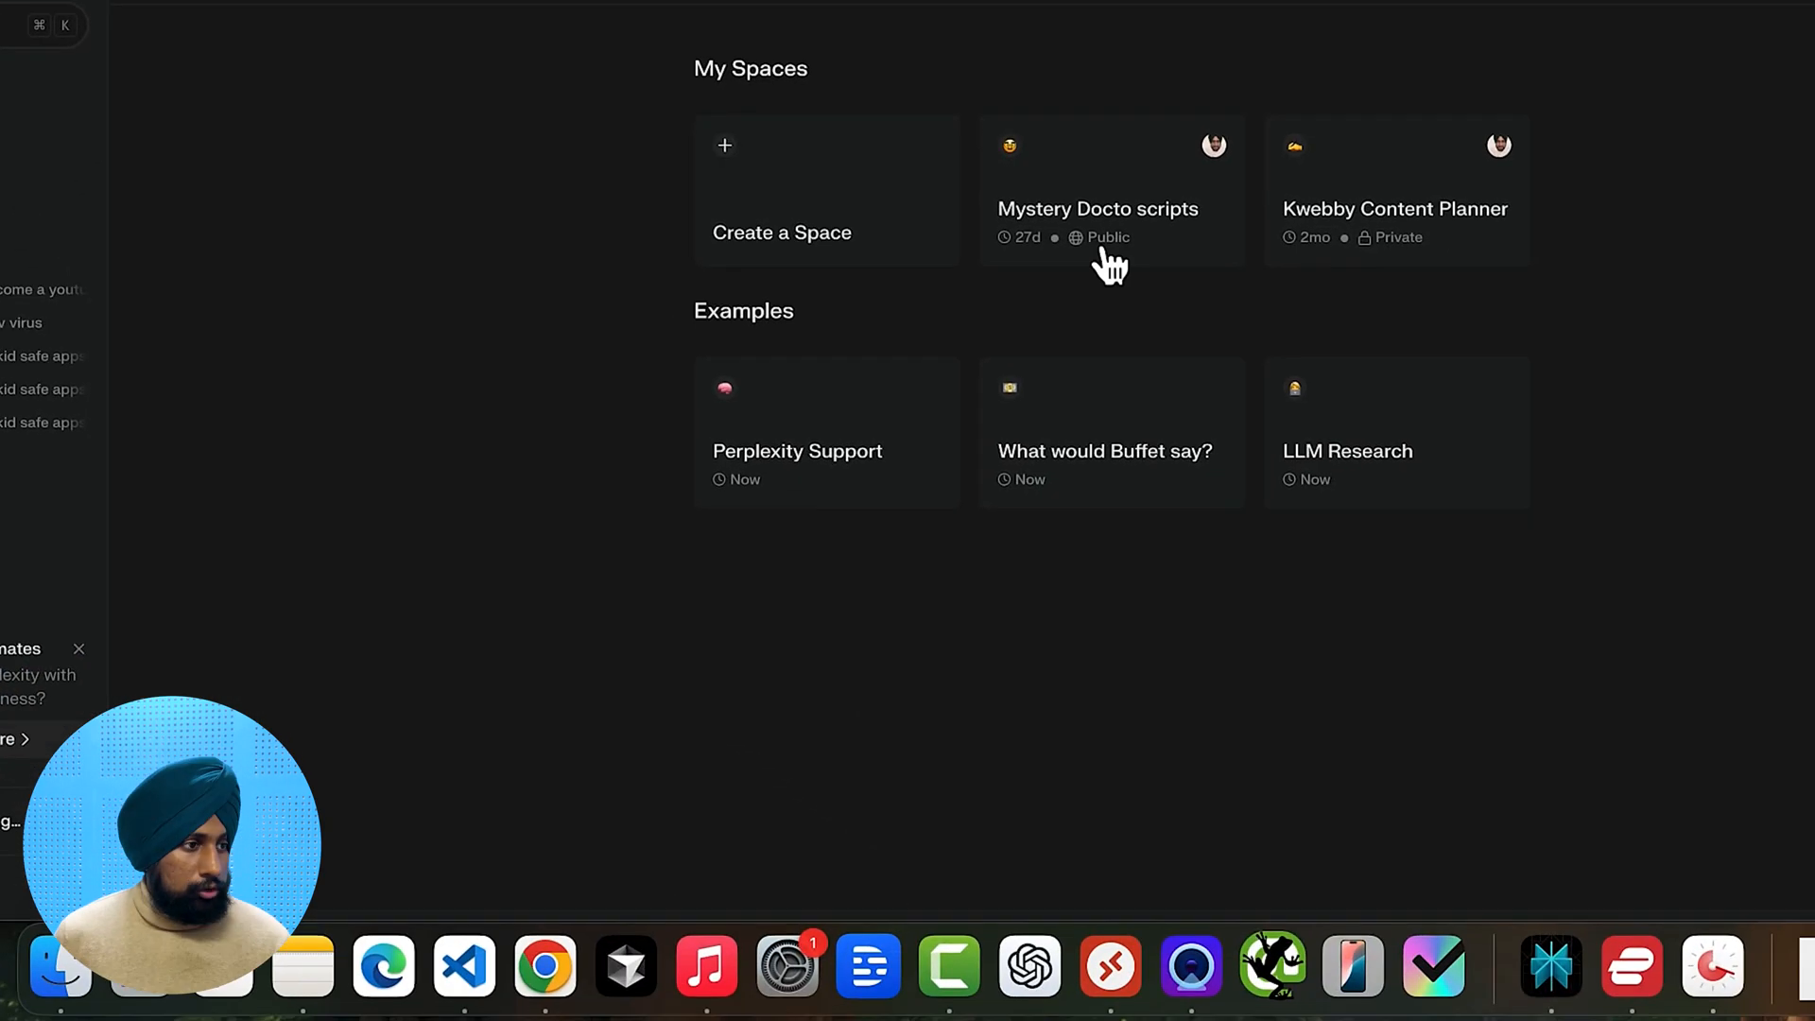
pyautogui.click(1191, 458)
pyautogui.write('nvidia latest news')
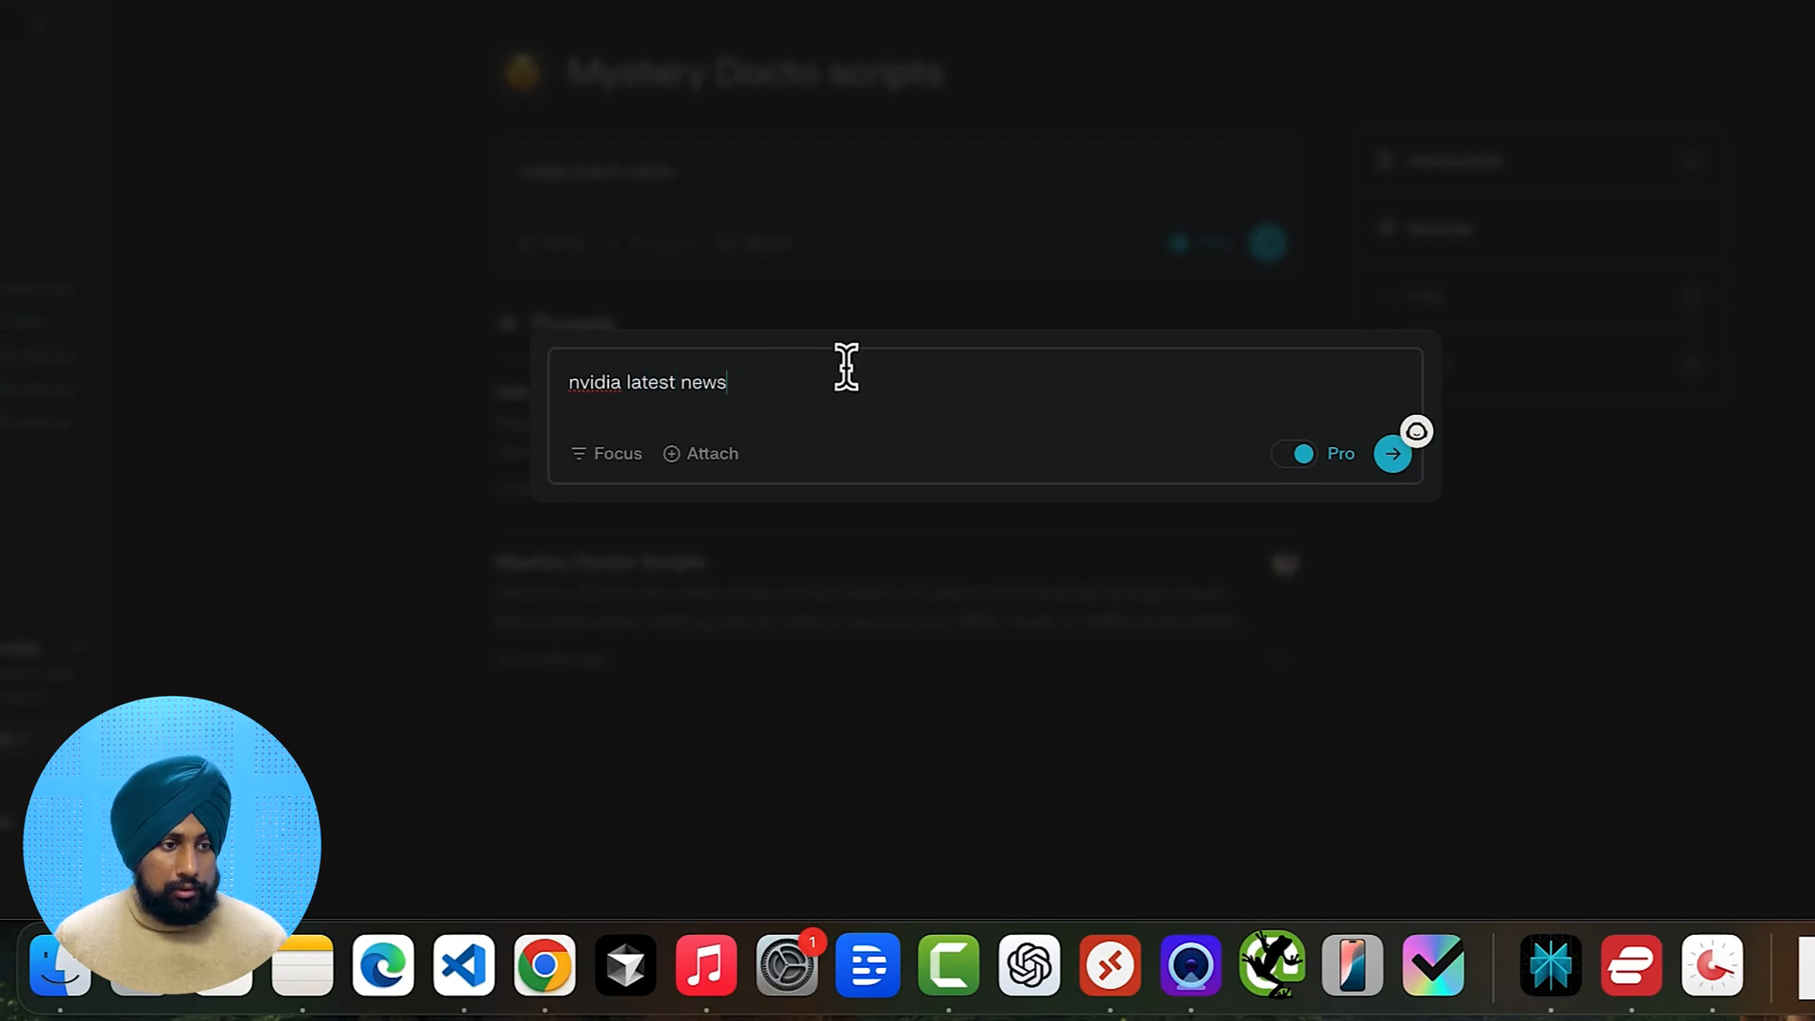
pyautogui.press('Return')
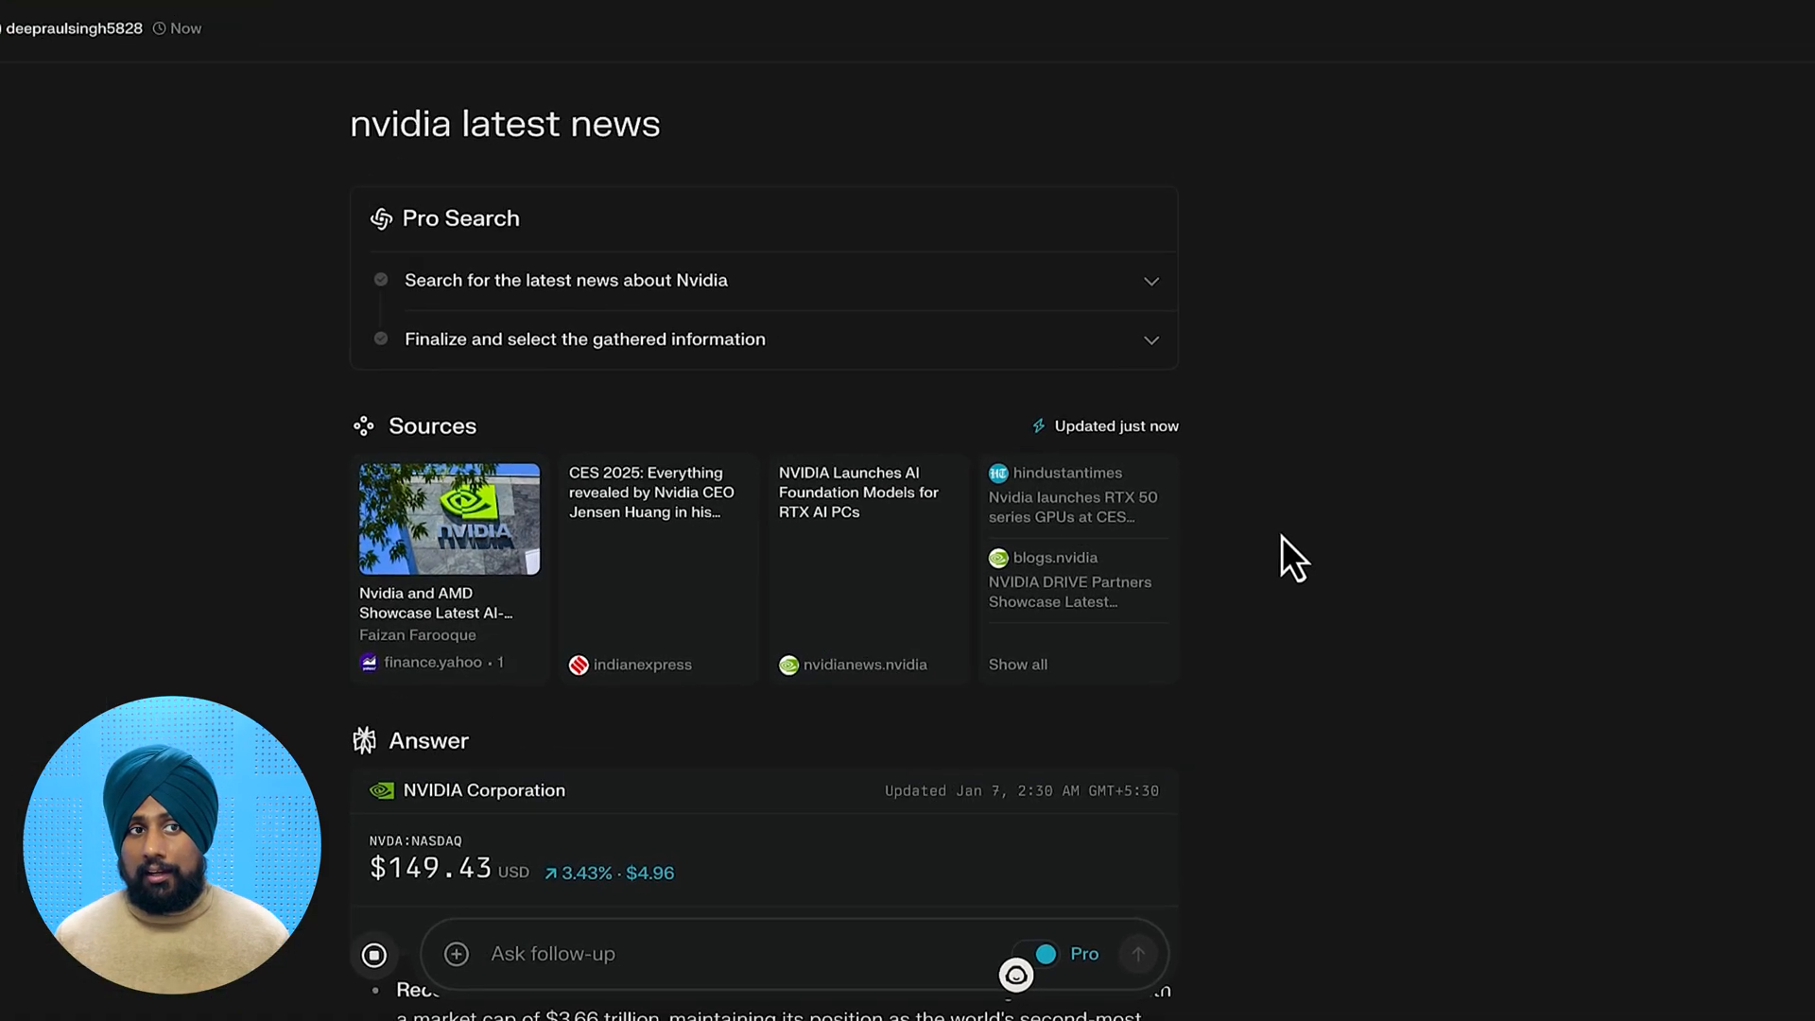
# Examine the sources and answer for the nvidia latest news search
pyautogui.click(1270, 71)
pyautogui.scroll(3, 1005, 514)
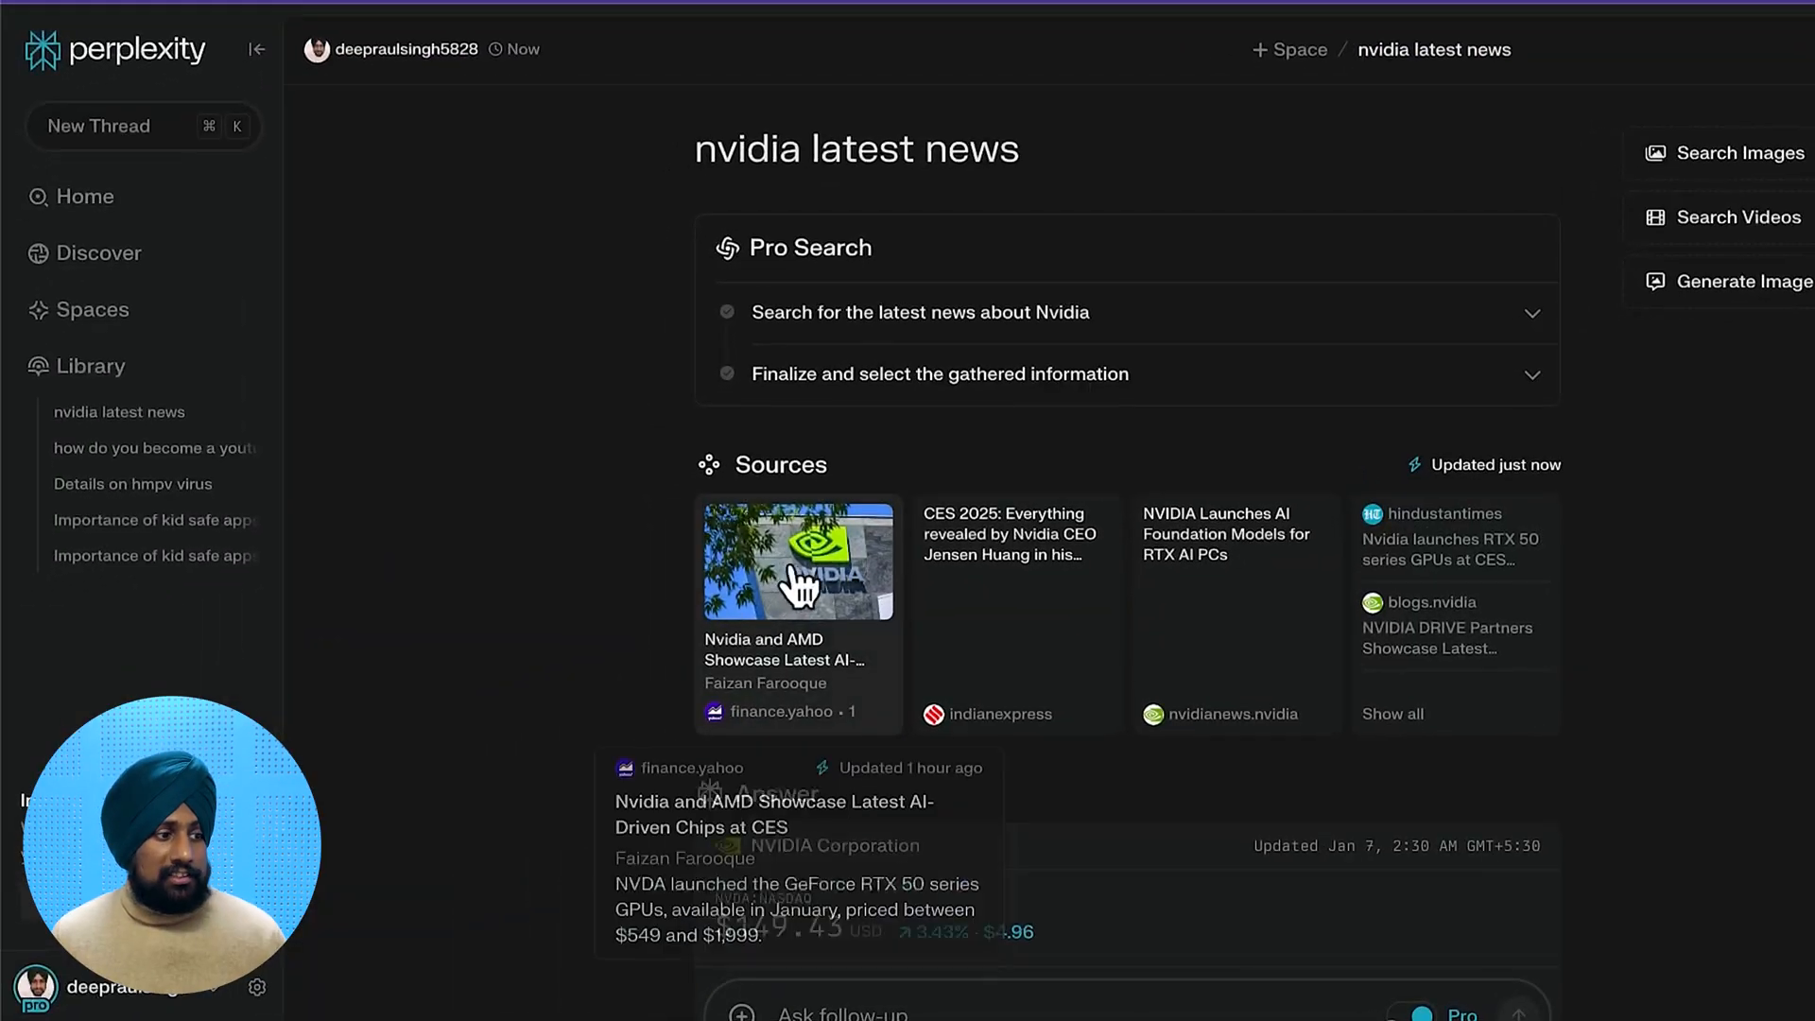
pyautogui.scroll(-3, 831, 527)
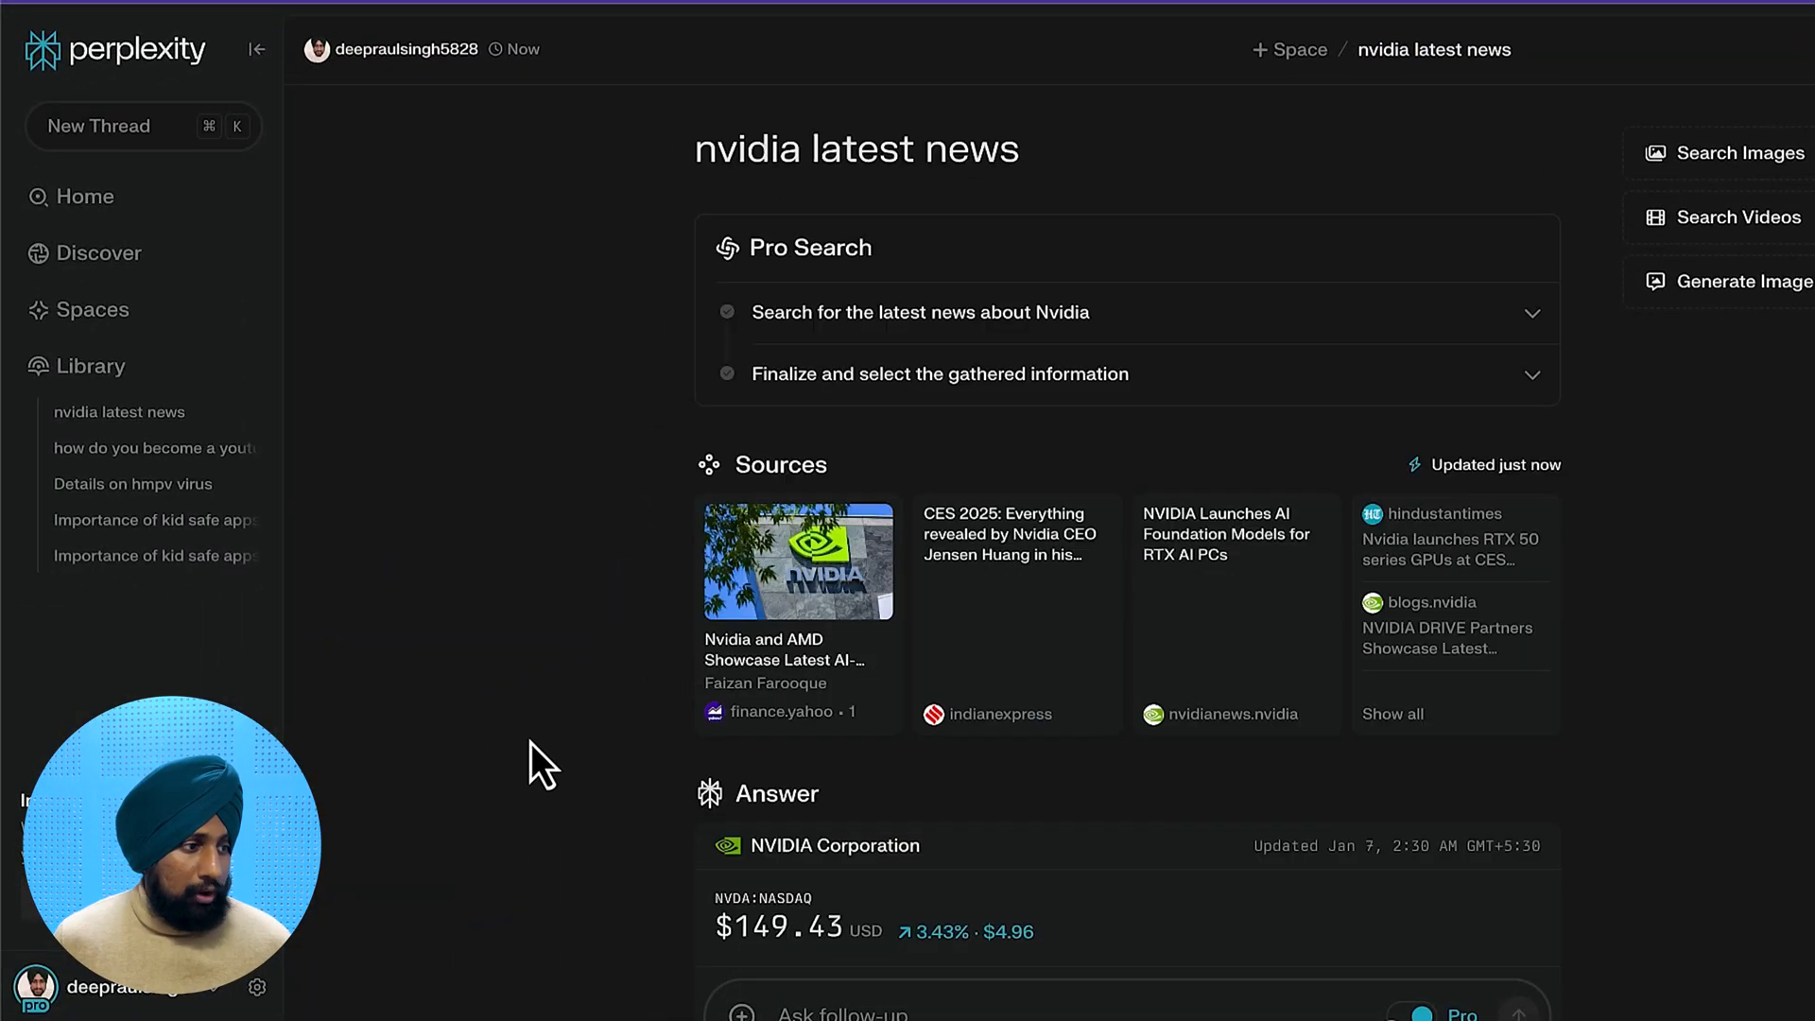
pyautogui.scroll(-10, 531, 741)
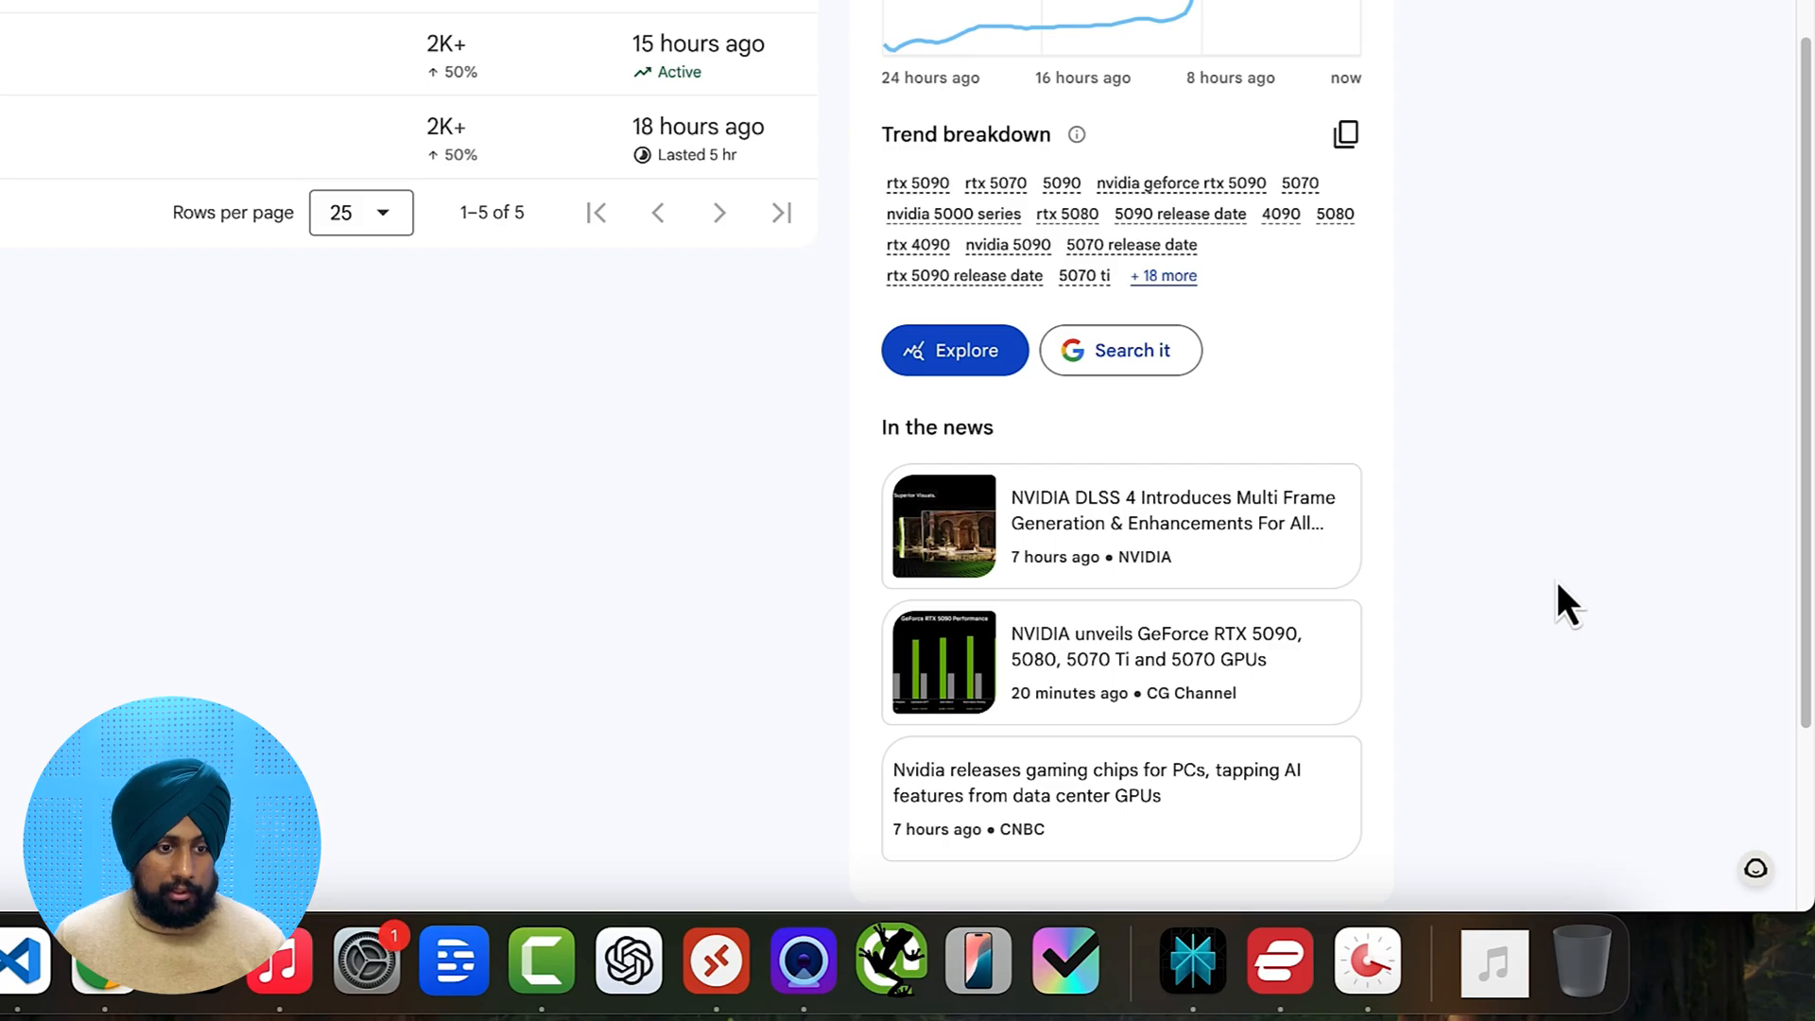
# Return to the nvidia trend in Google Trends, open the NVIDIA DLSS 4 article and accept all cookies
pyautogui.click(955, 351)
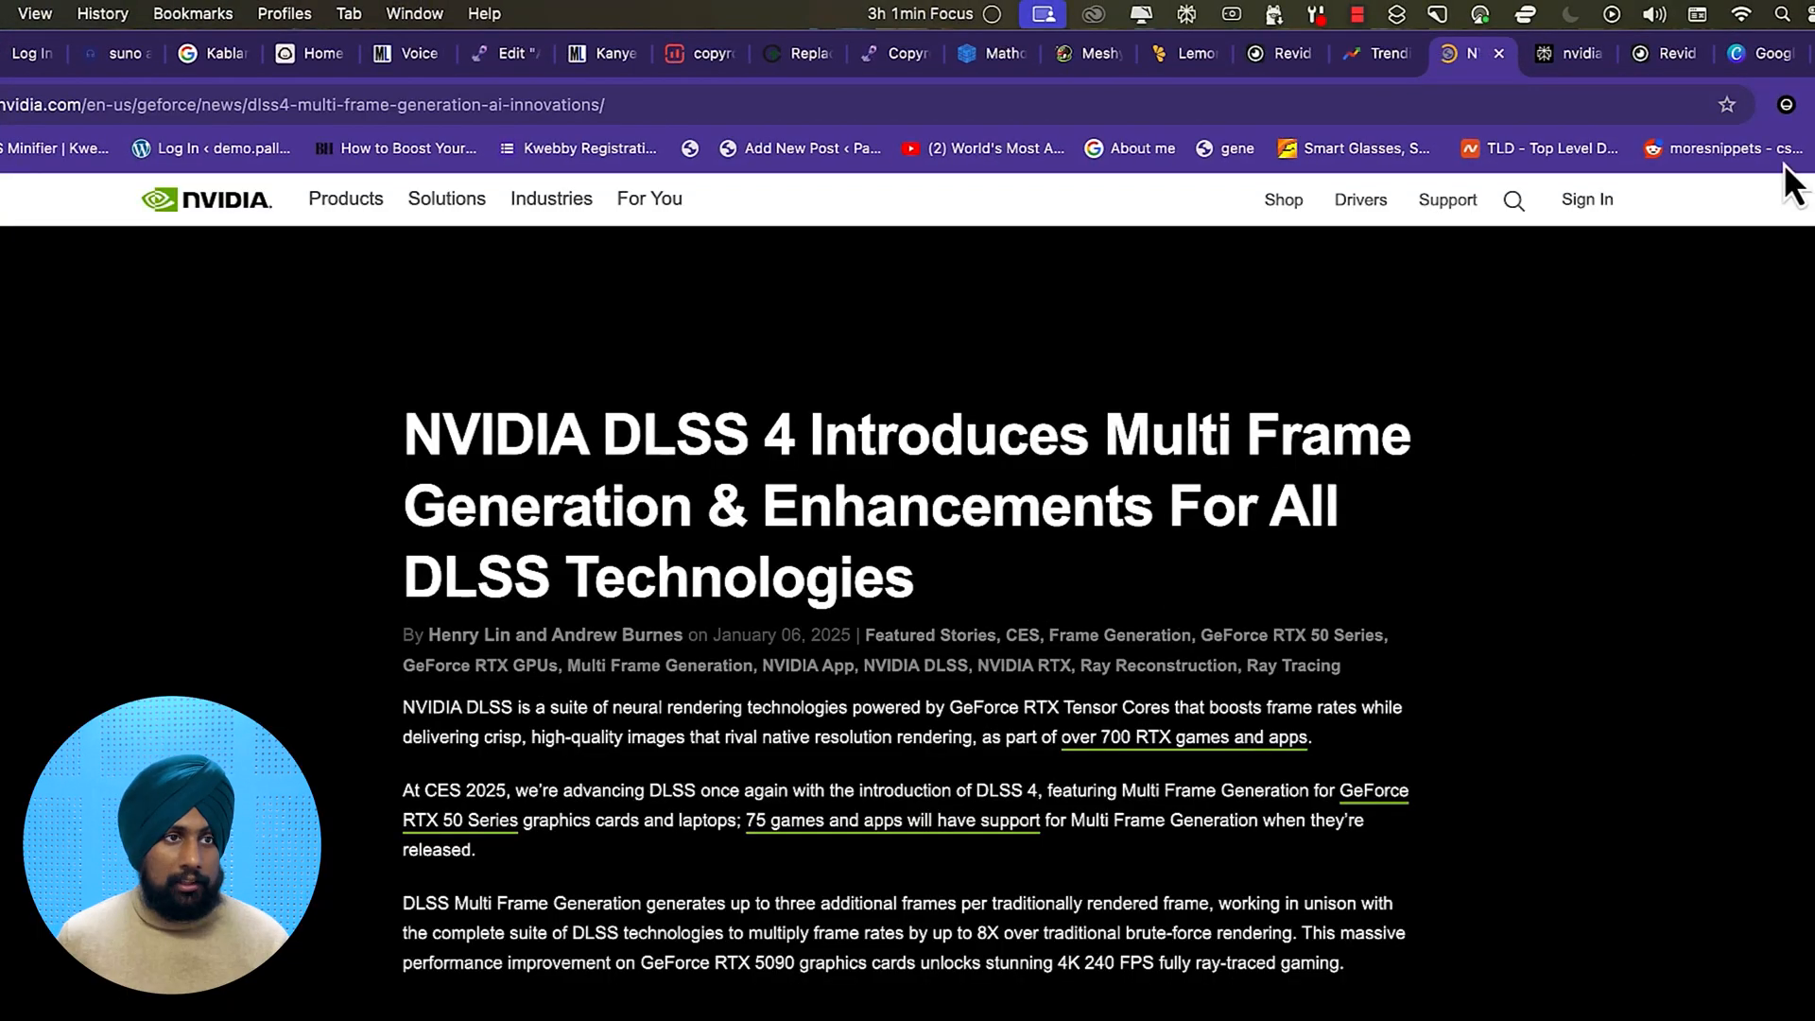
pyautogui.click(1382, 53)
pyautogui.click(1471, 54)
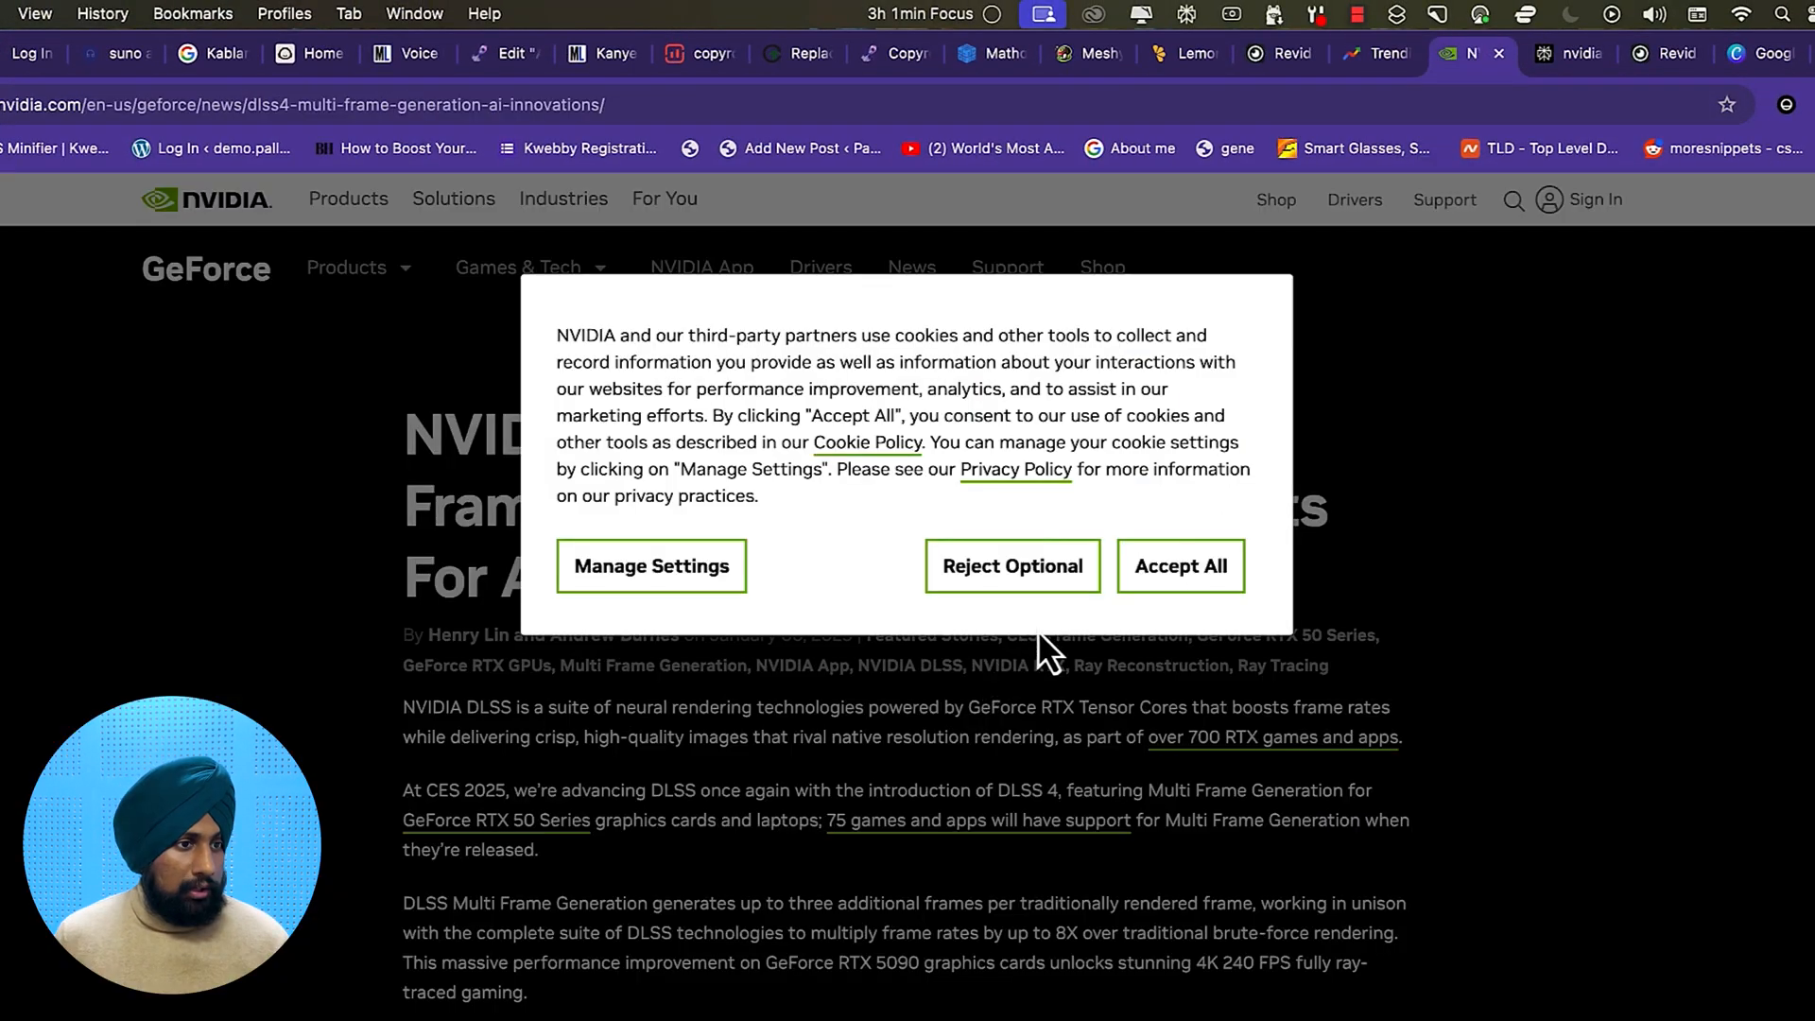
pyautogui.click(1182, 577)
# Open the CG Channel article on the GeForce RTX 5090 launch from Google Trends and copy its headline
pyautogui.click(1366, 54)
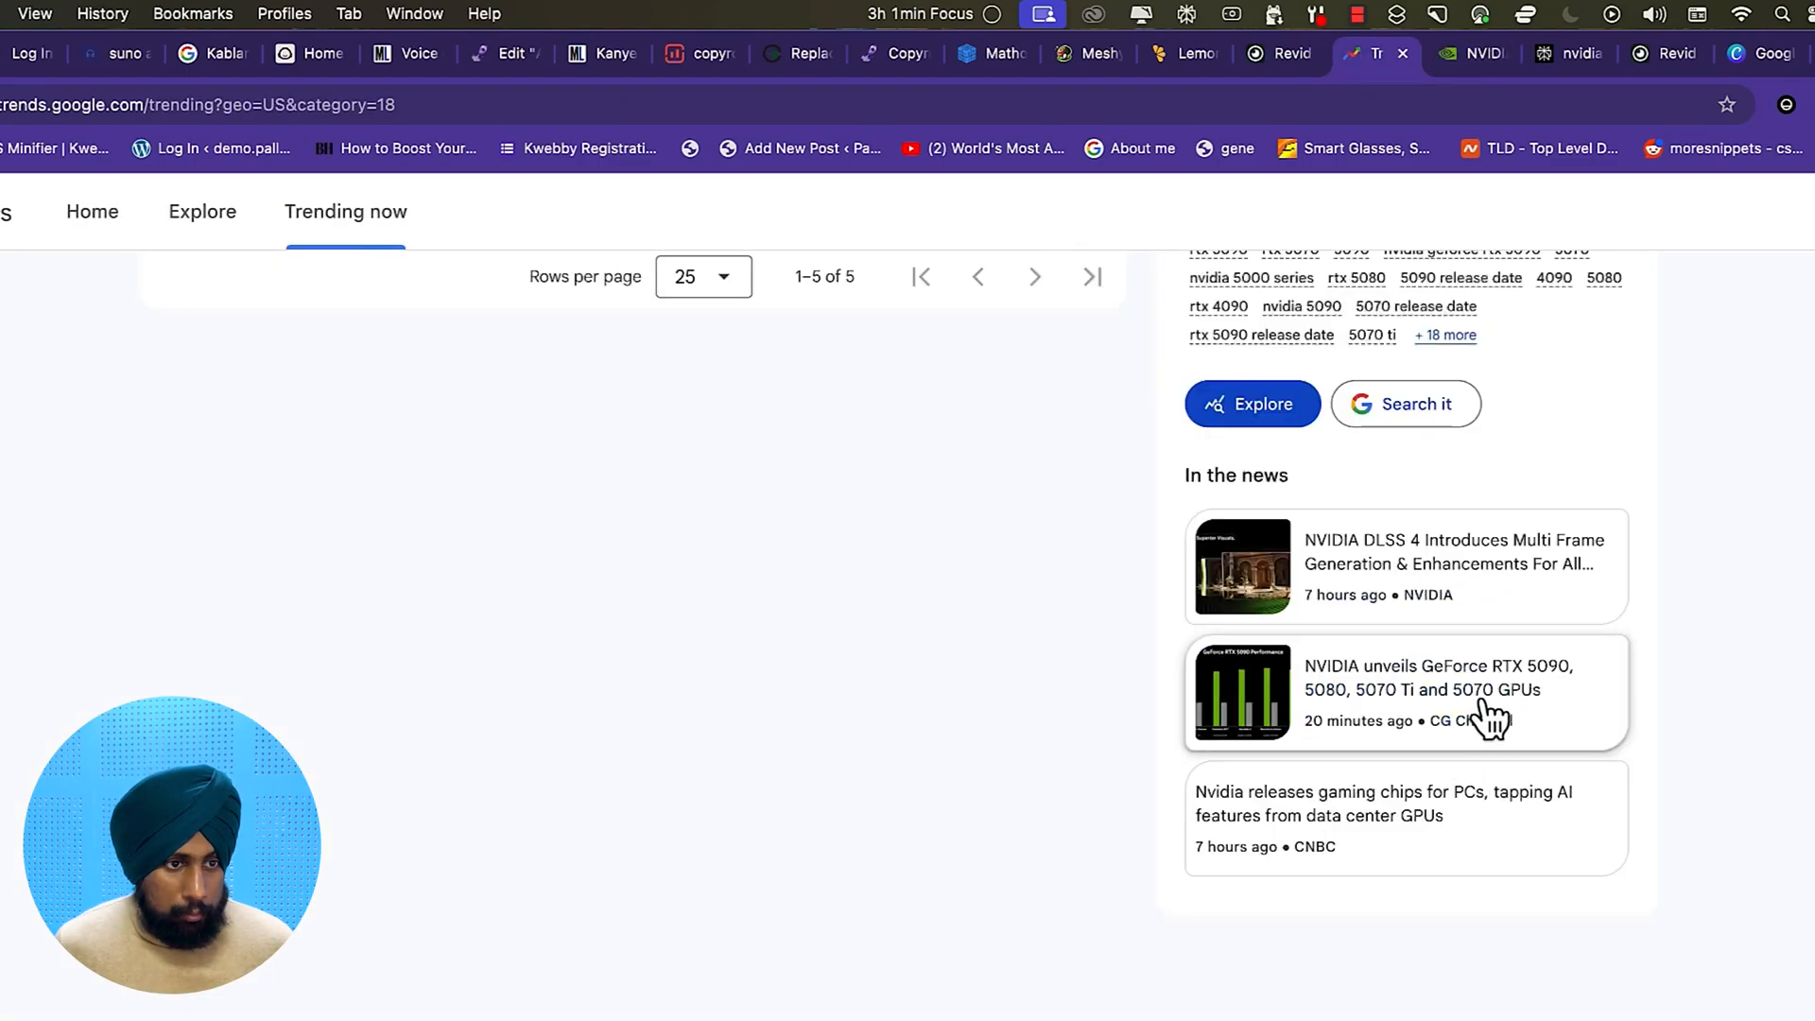
pyautogui.click(1485, 716)
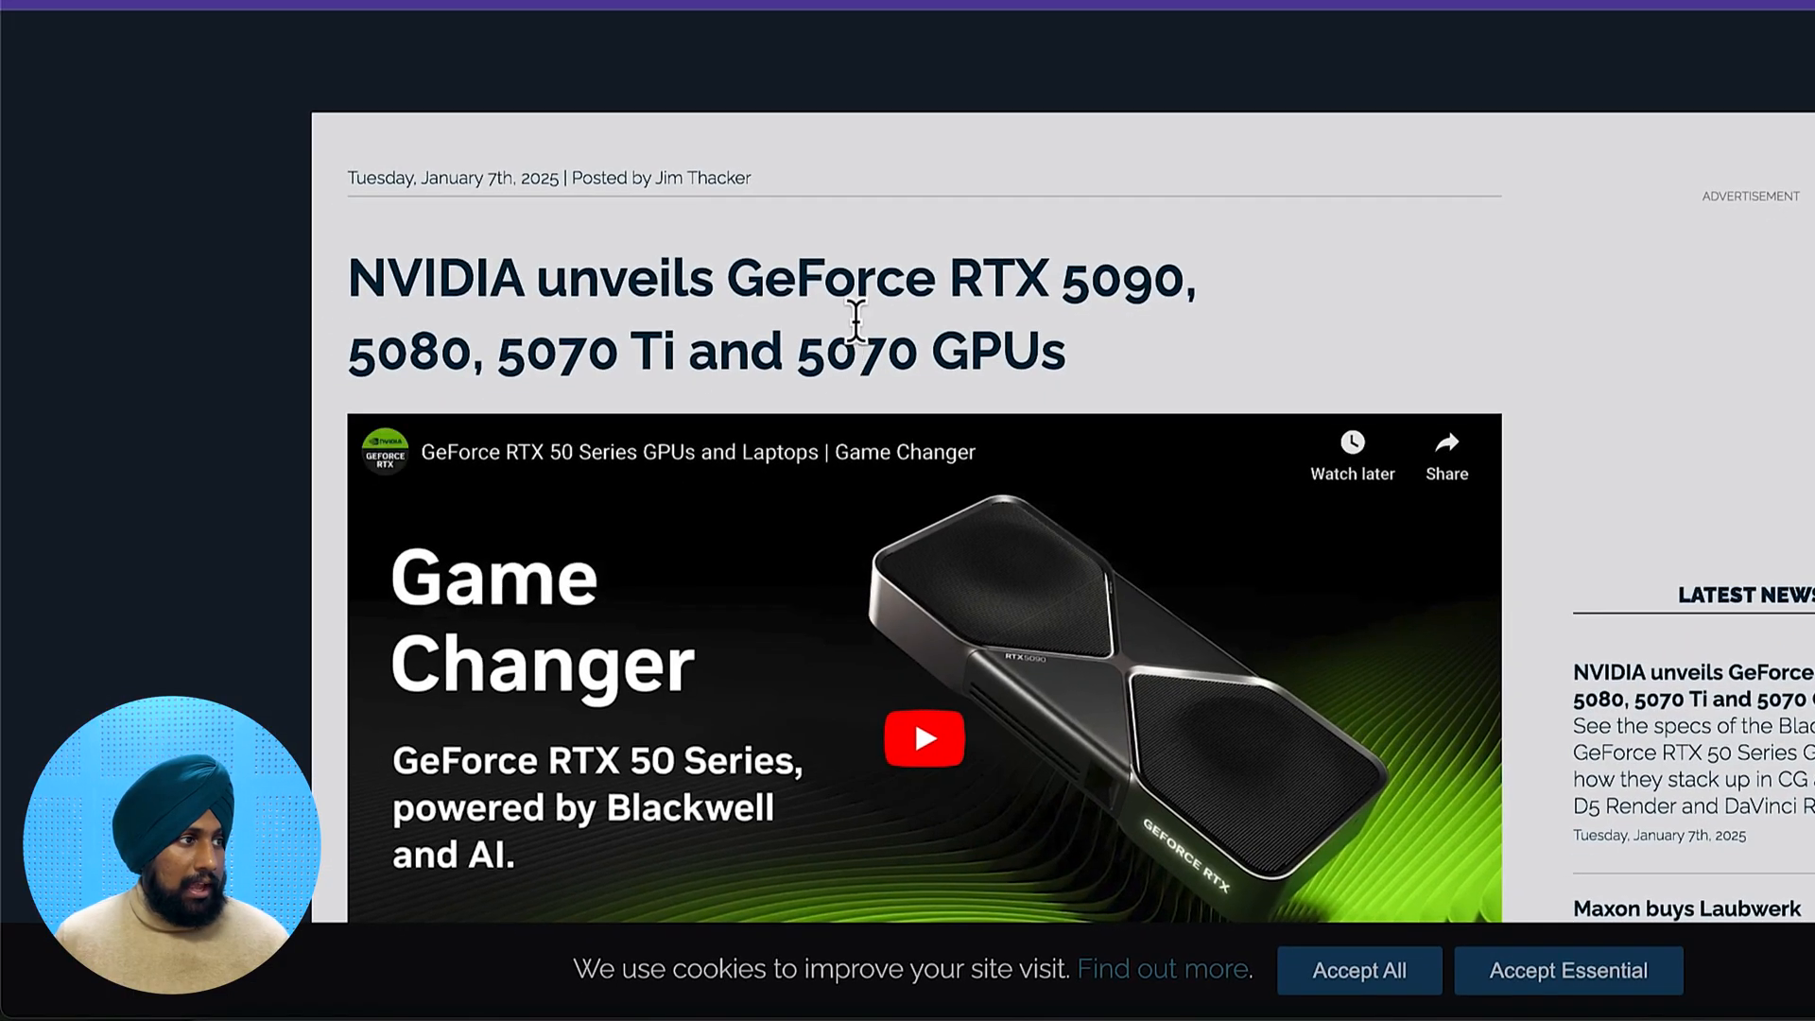
pyautogui.tripleClick(621, 474)
pyautogui.press('super+c')
# Submit "NVIDIA unveils GeForce RTX 5090, 5080, 5070 Ti and 5070 GPUs" as a follow-up in the Perplexity thread
pyautogui.click(1650, 11)
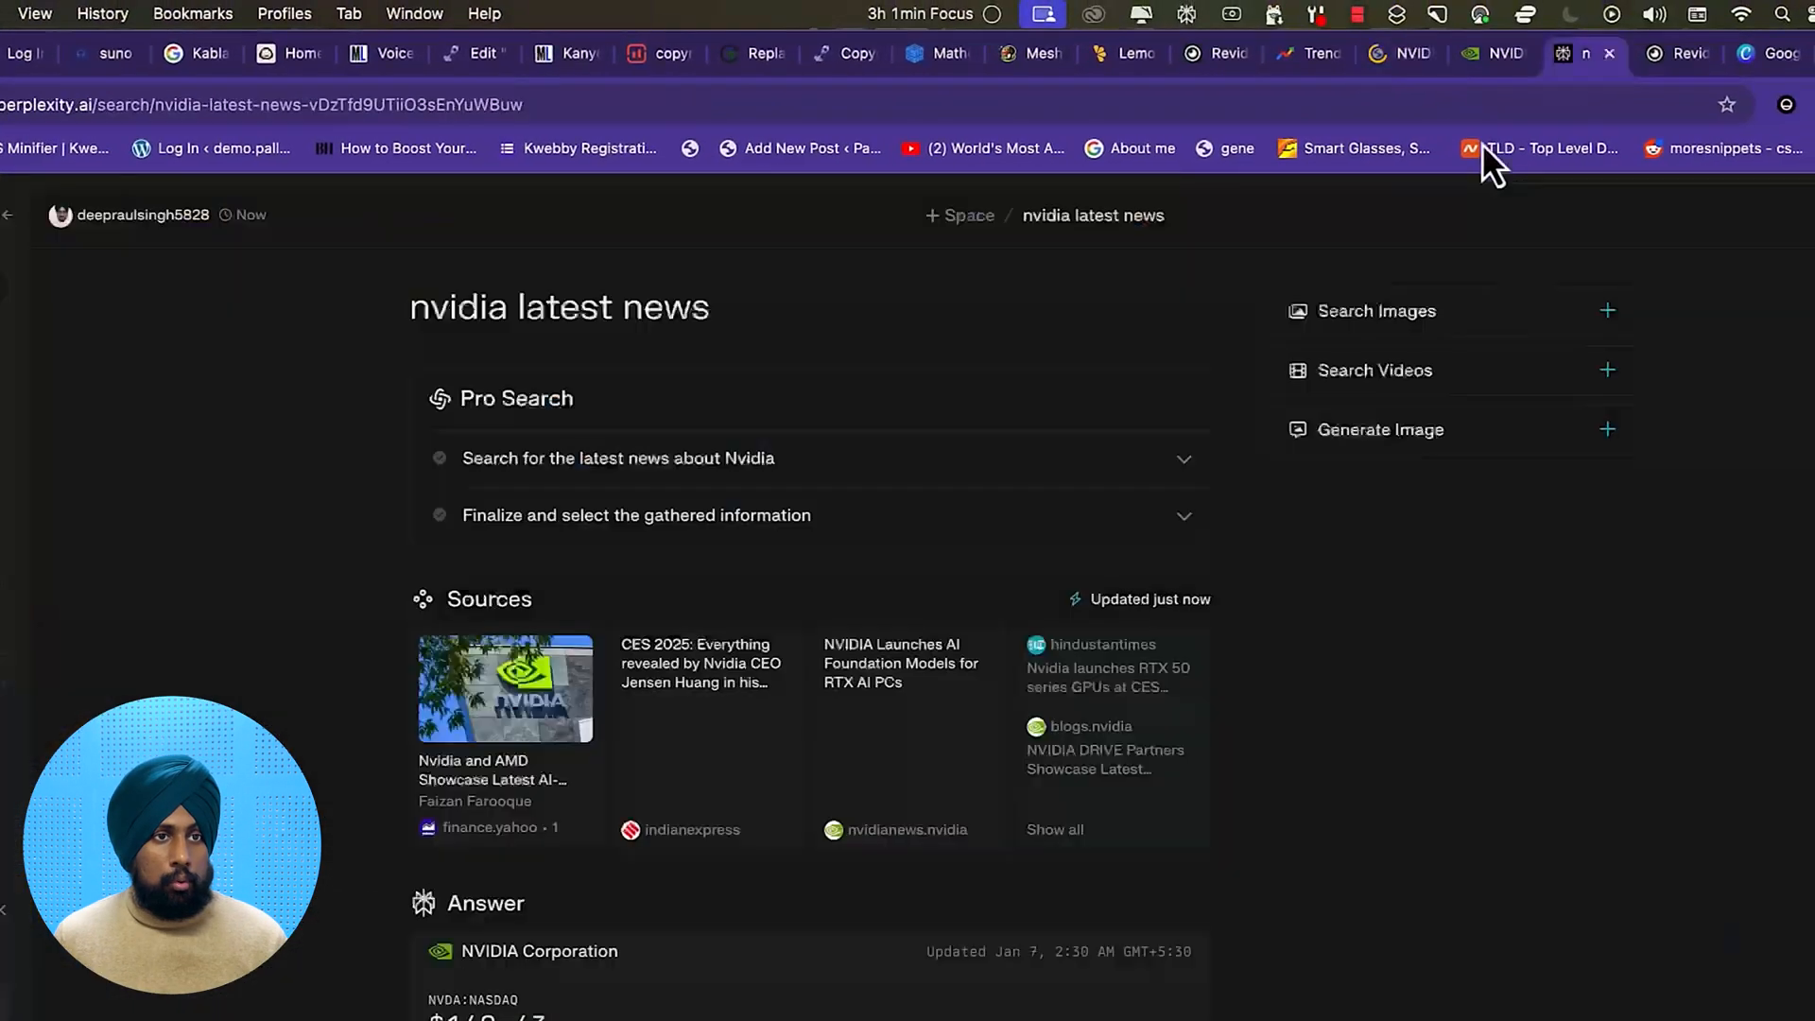
pyautogui.click(911, 860)
pyautogui.press('super+v')
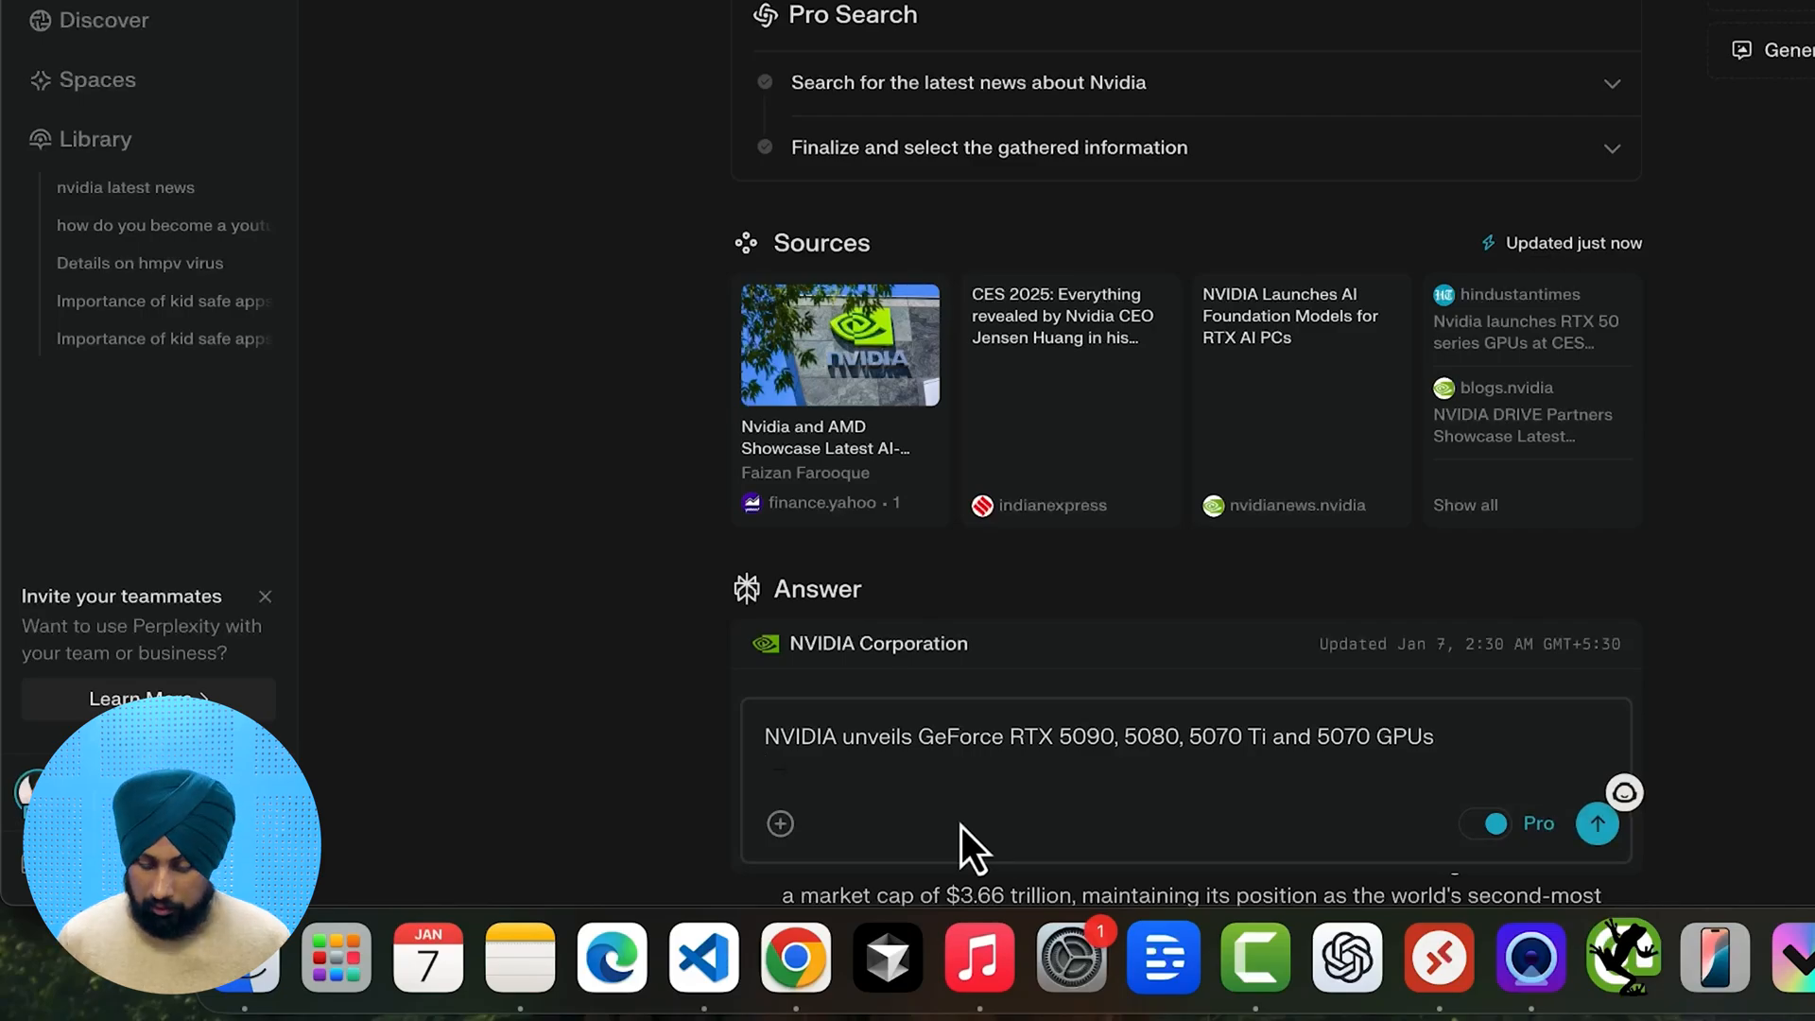
pyautogui.press('Return')
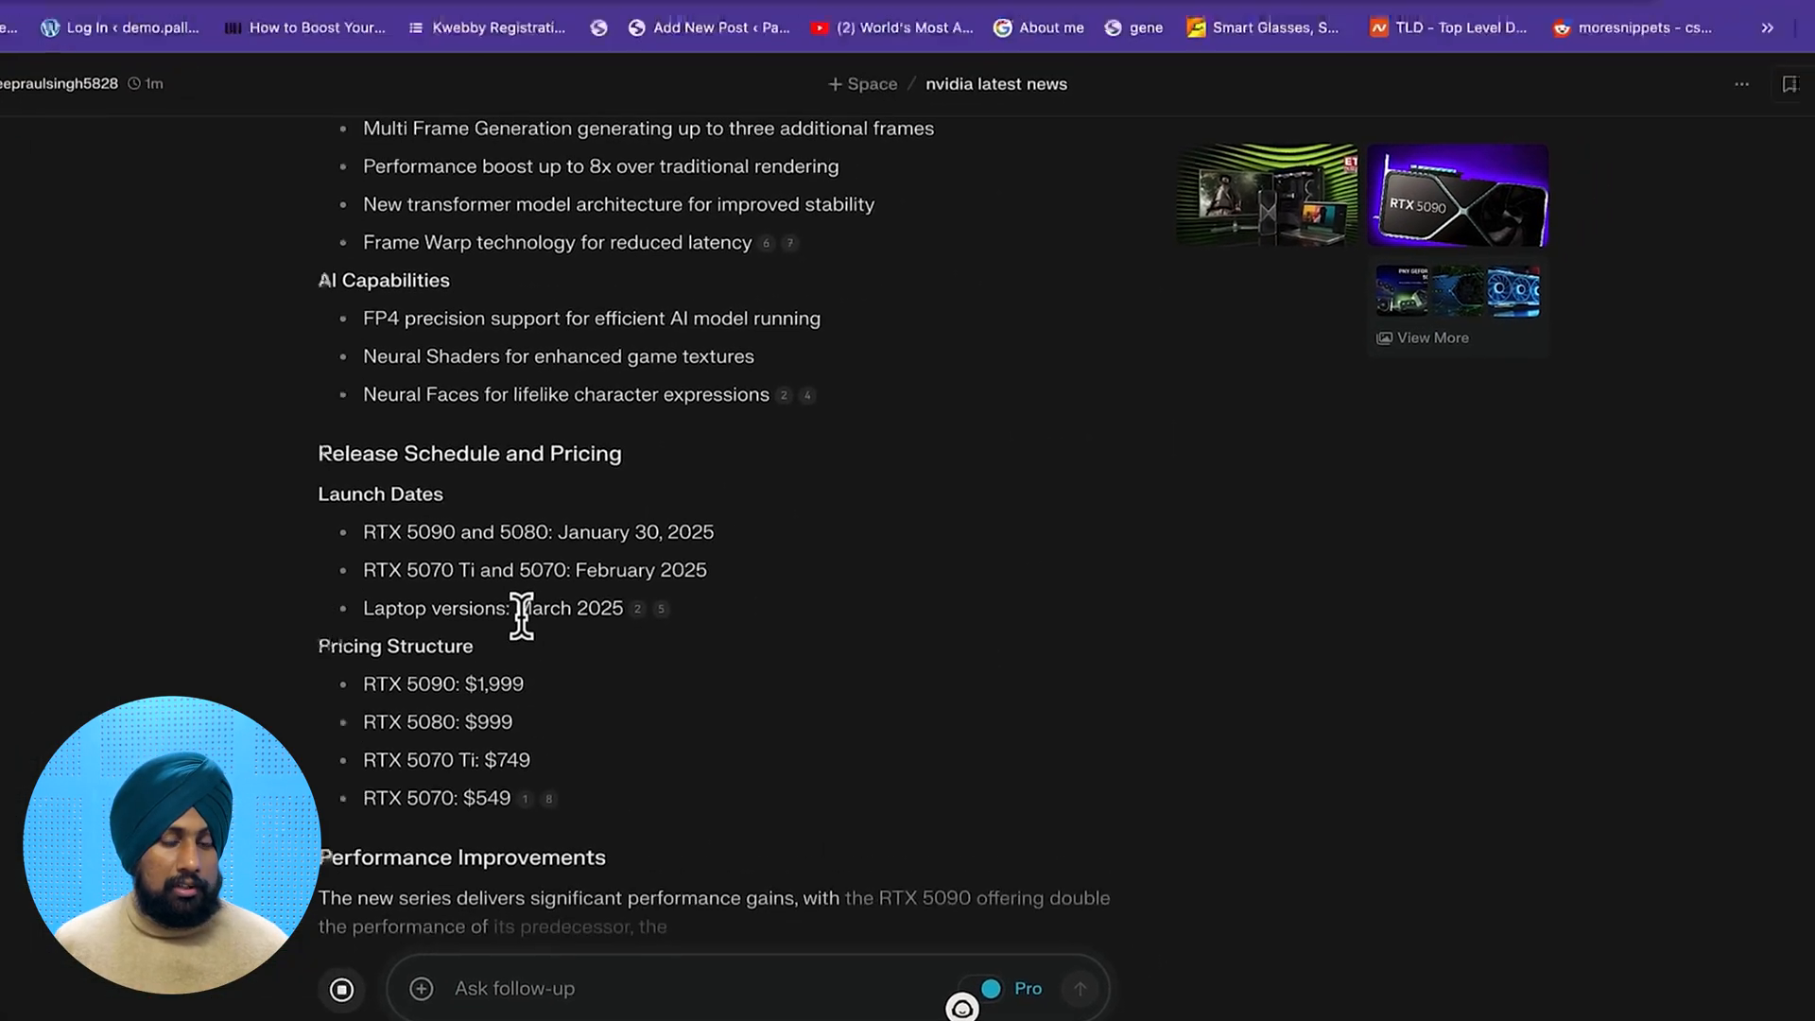
# Open Copyrocket's 10,000+ Prompt Book in Notion and look through its list of prompts
pyautogui.click(1636, 74)
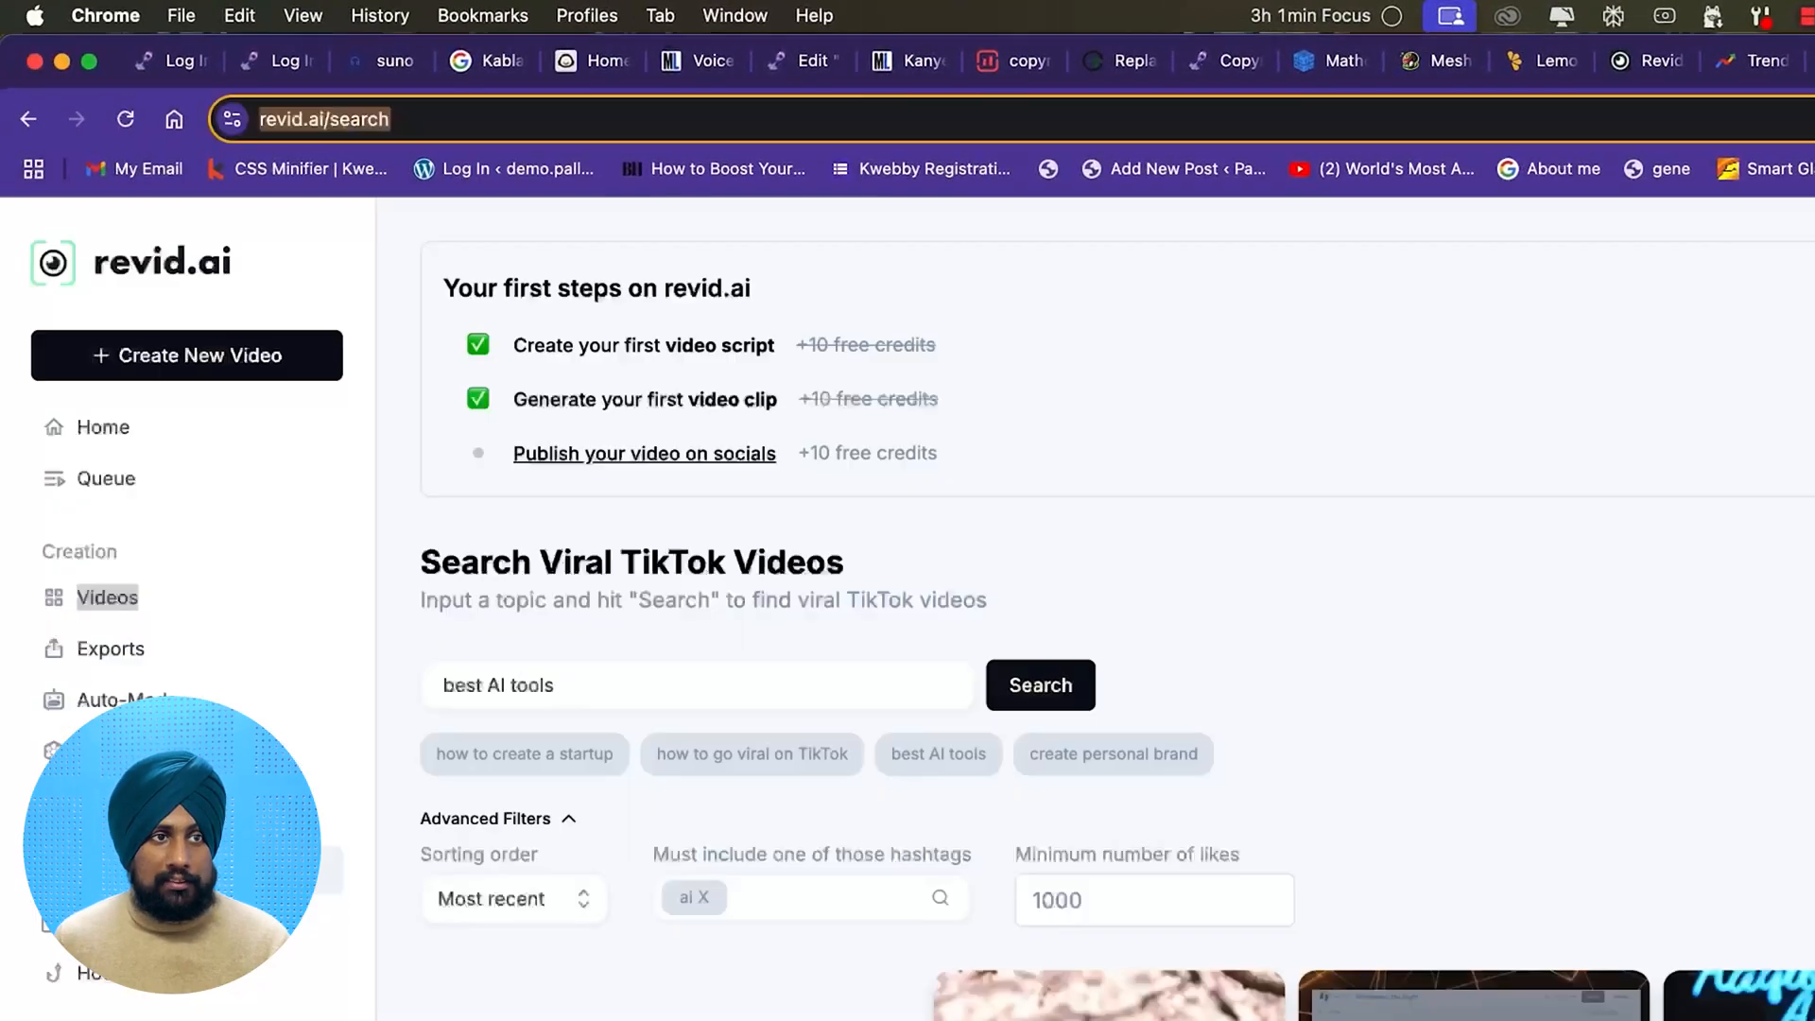
pyautogui.press('super+l')
pyautogui.write('noti')
pyautogui.click(1388, 338)
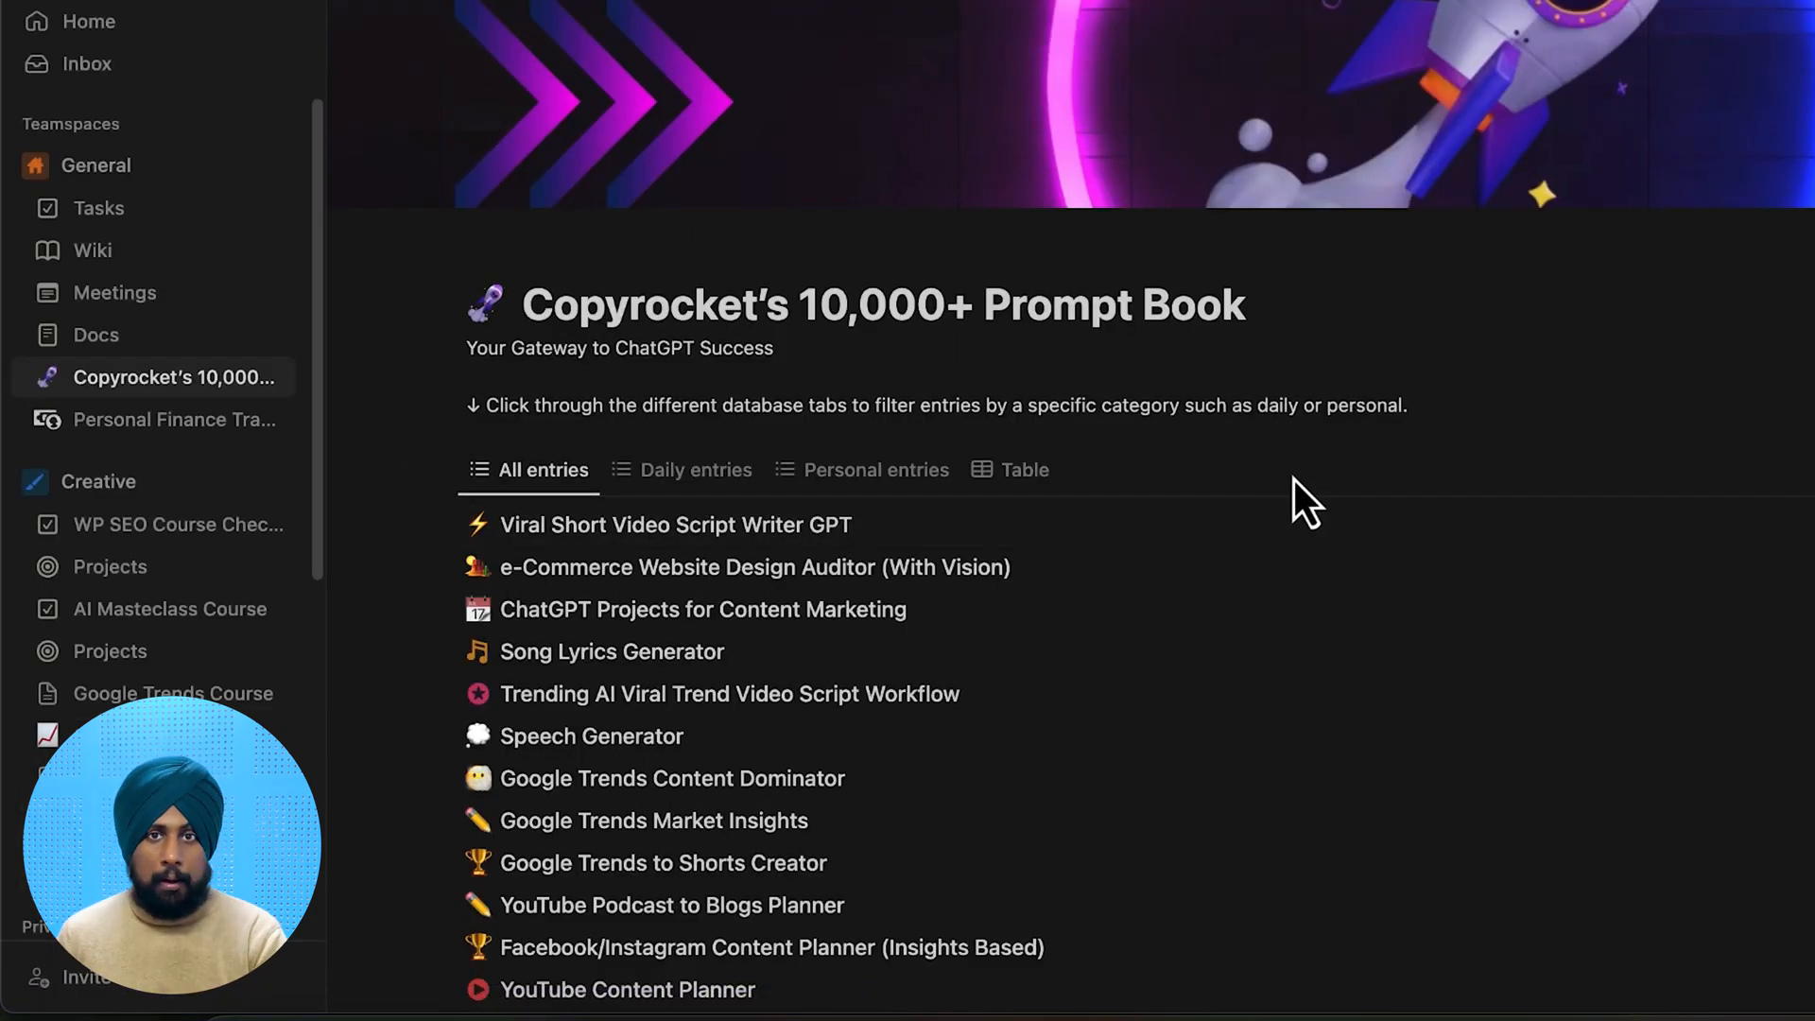
pyautogui.scroll(-4, 1299, 487)
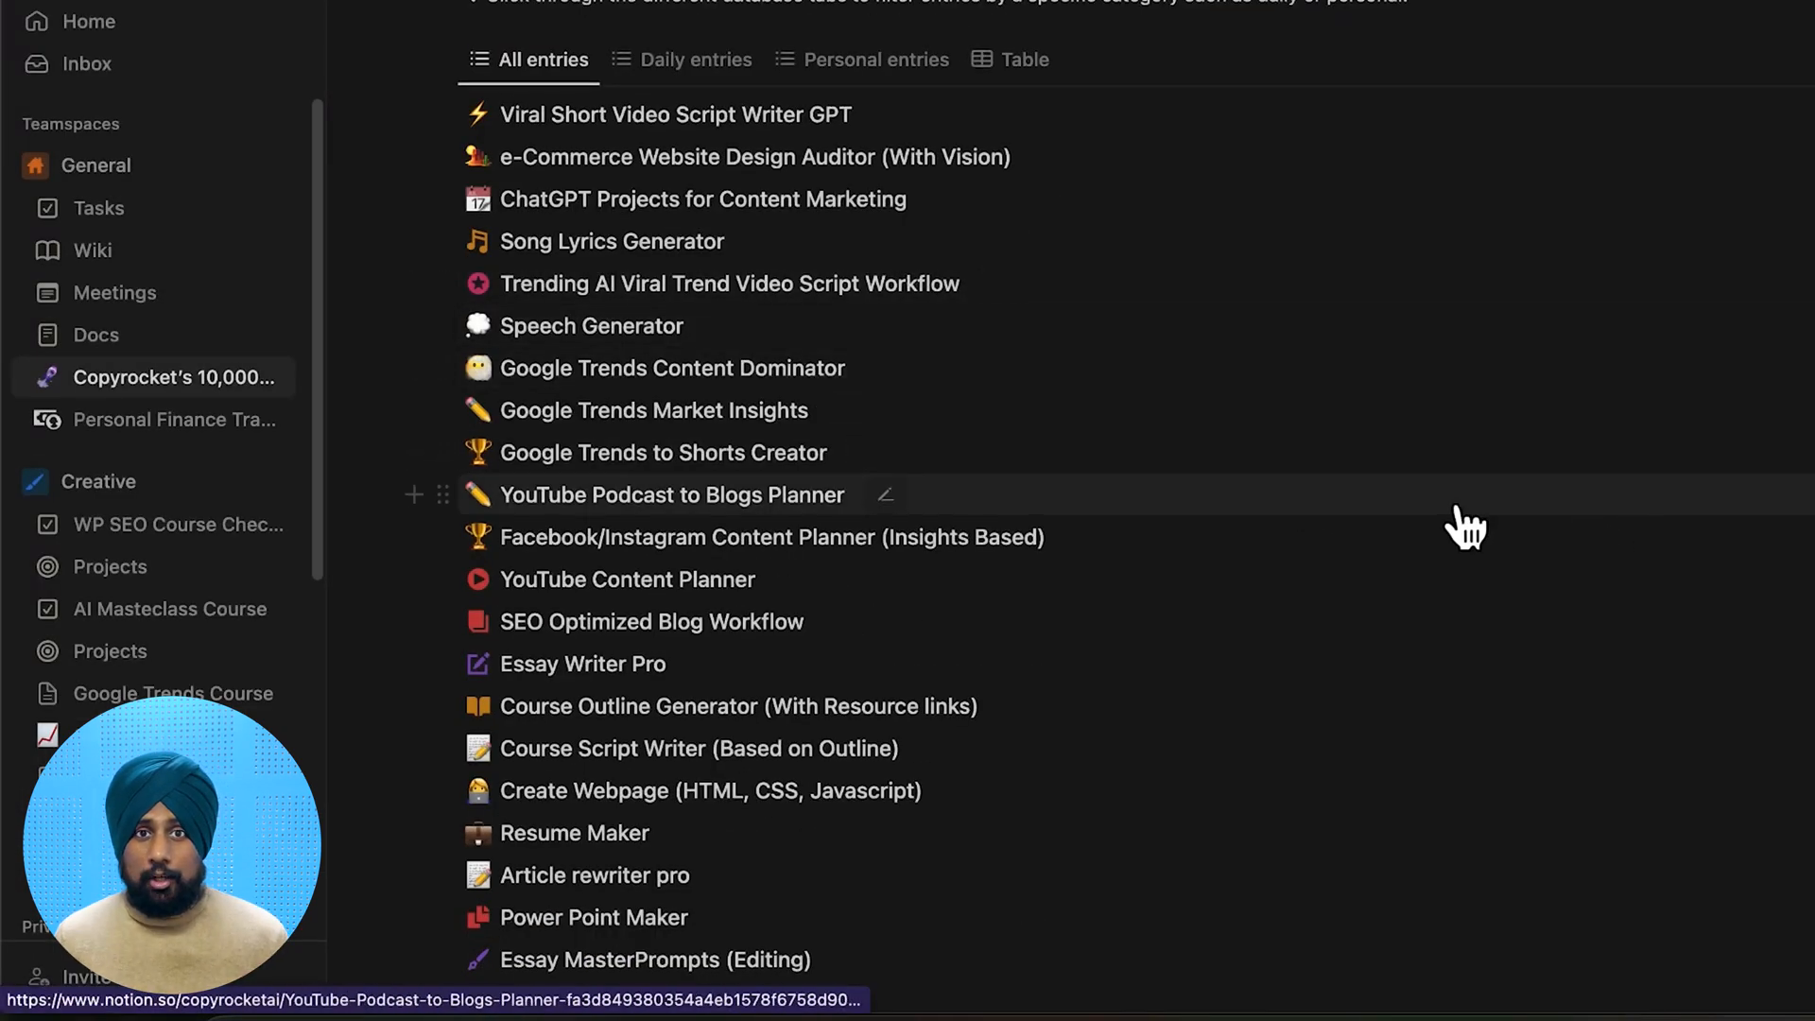
pyautogui.scroll(-4, 1110, 312)
pyautogui.scroll(8, 633, 530)
pyautogui.scroll(-2, 634, 530)
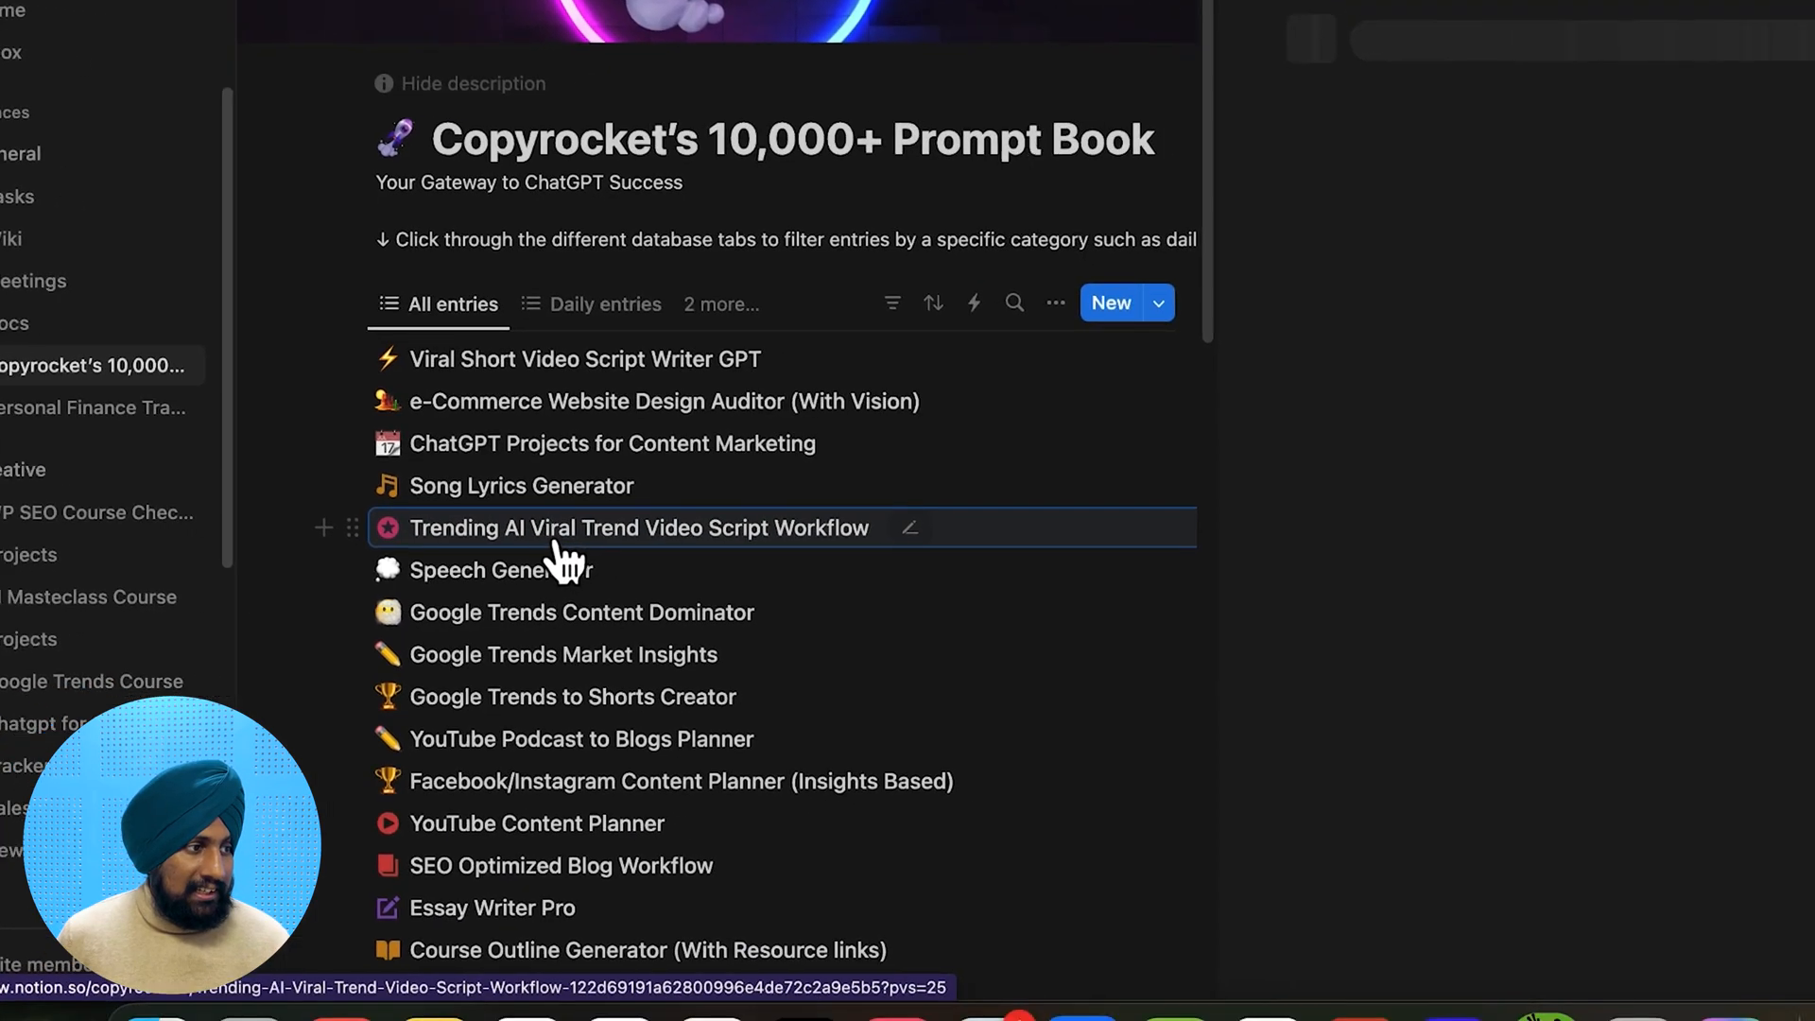
# Open the Trending AI Viral Trend Video Script Workflow entry and submit its prompt as a follow-up in Perplexity
pyautogui.click(653, 544)
pyautogui.scroll(-10, 1209, 281)
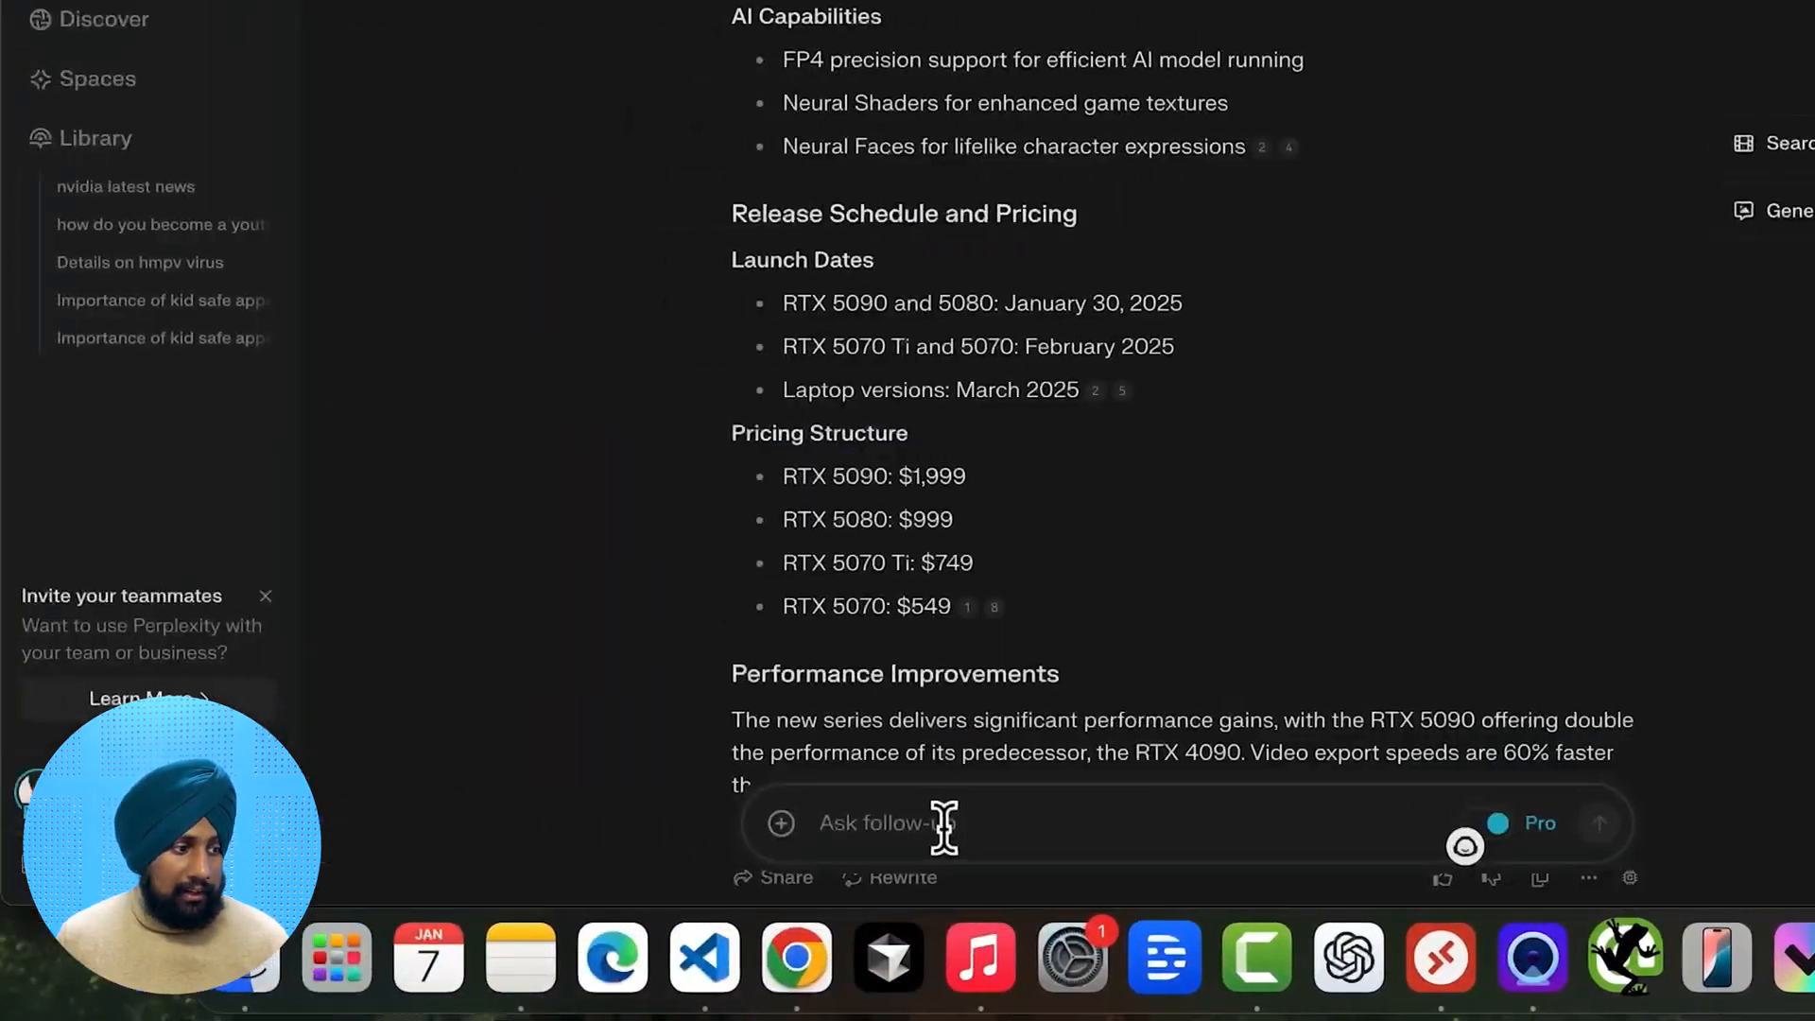
pyautogui.click(944, 828)
pyautogui.press('super+v')
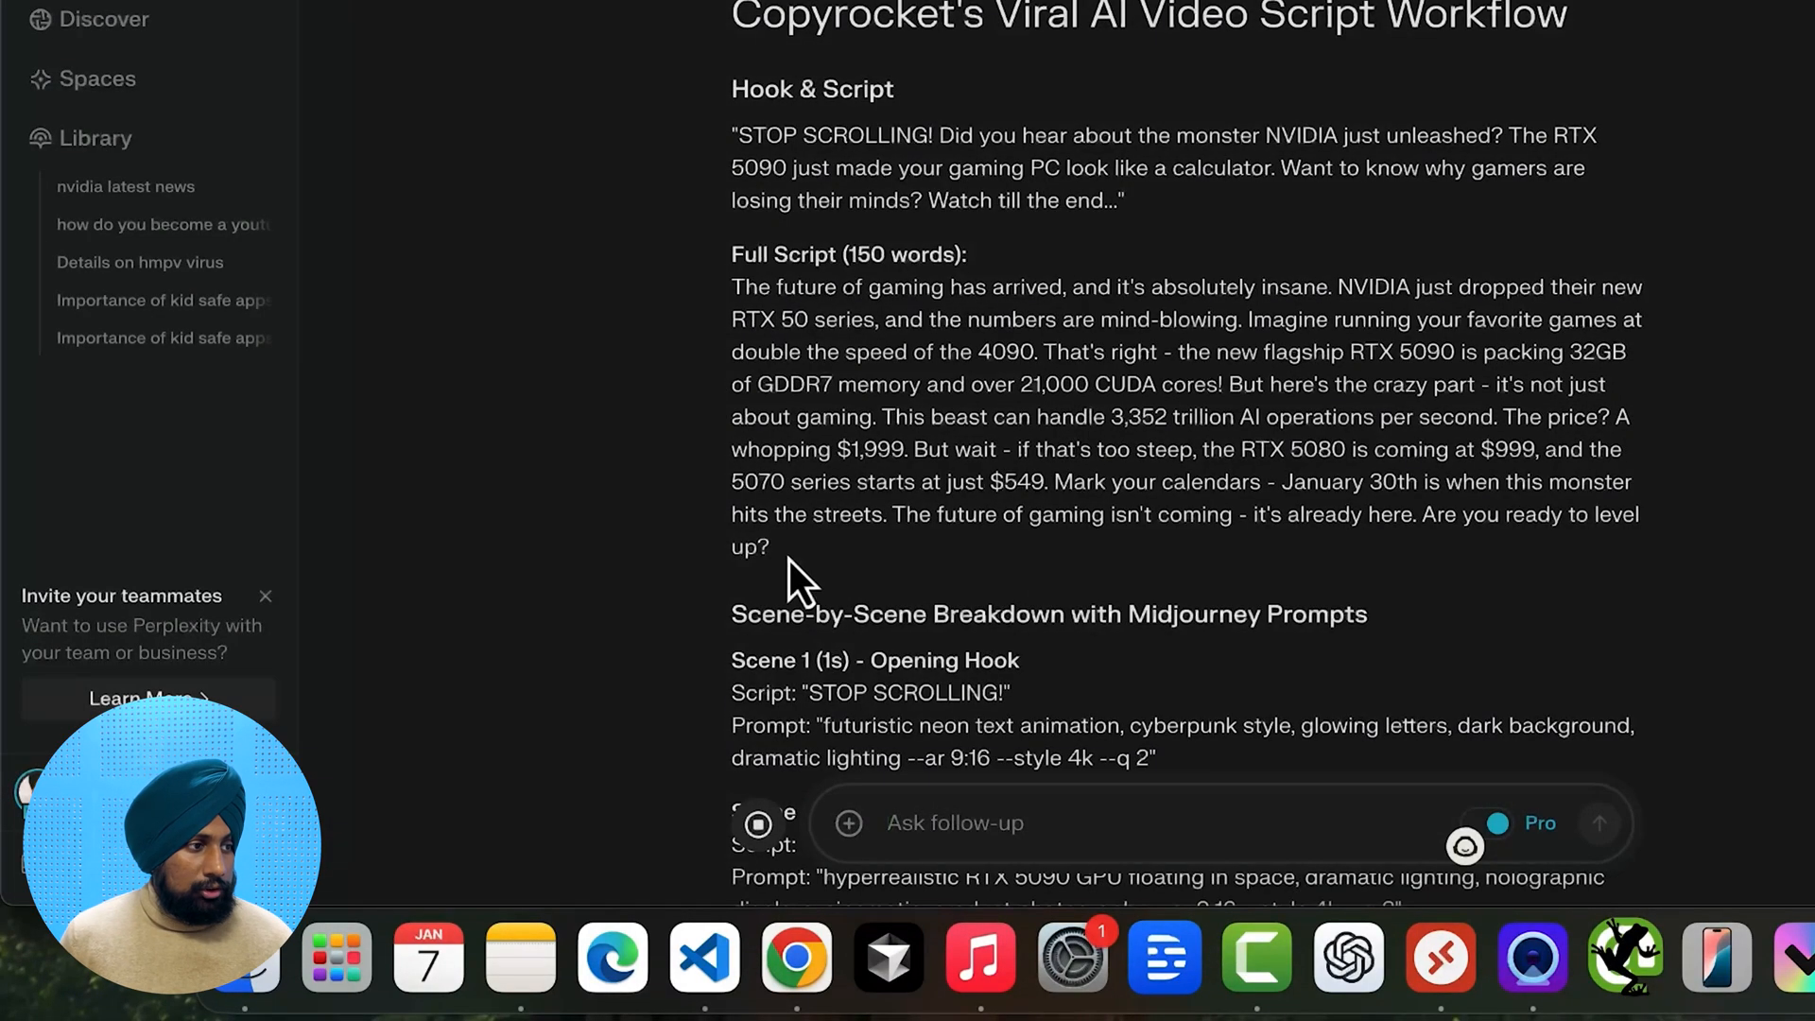
# Copy the "STOP SCROLLING!" hook from Perplexity's answer into revid.ai's video script
pyautogui.moveTo(790, 558); pyautogui.dragTo(730, 297)
pyautogui.press('super+c')
pyautogui.click(1125, 212)
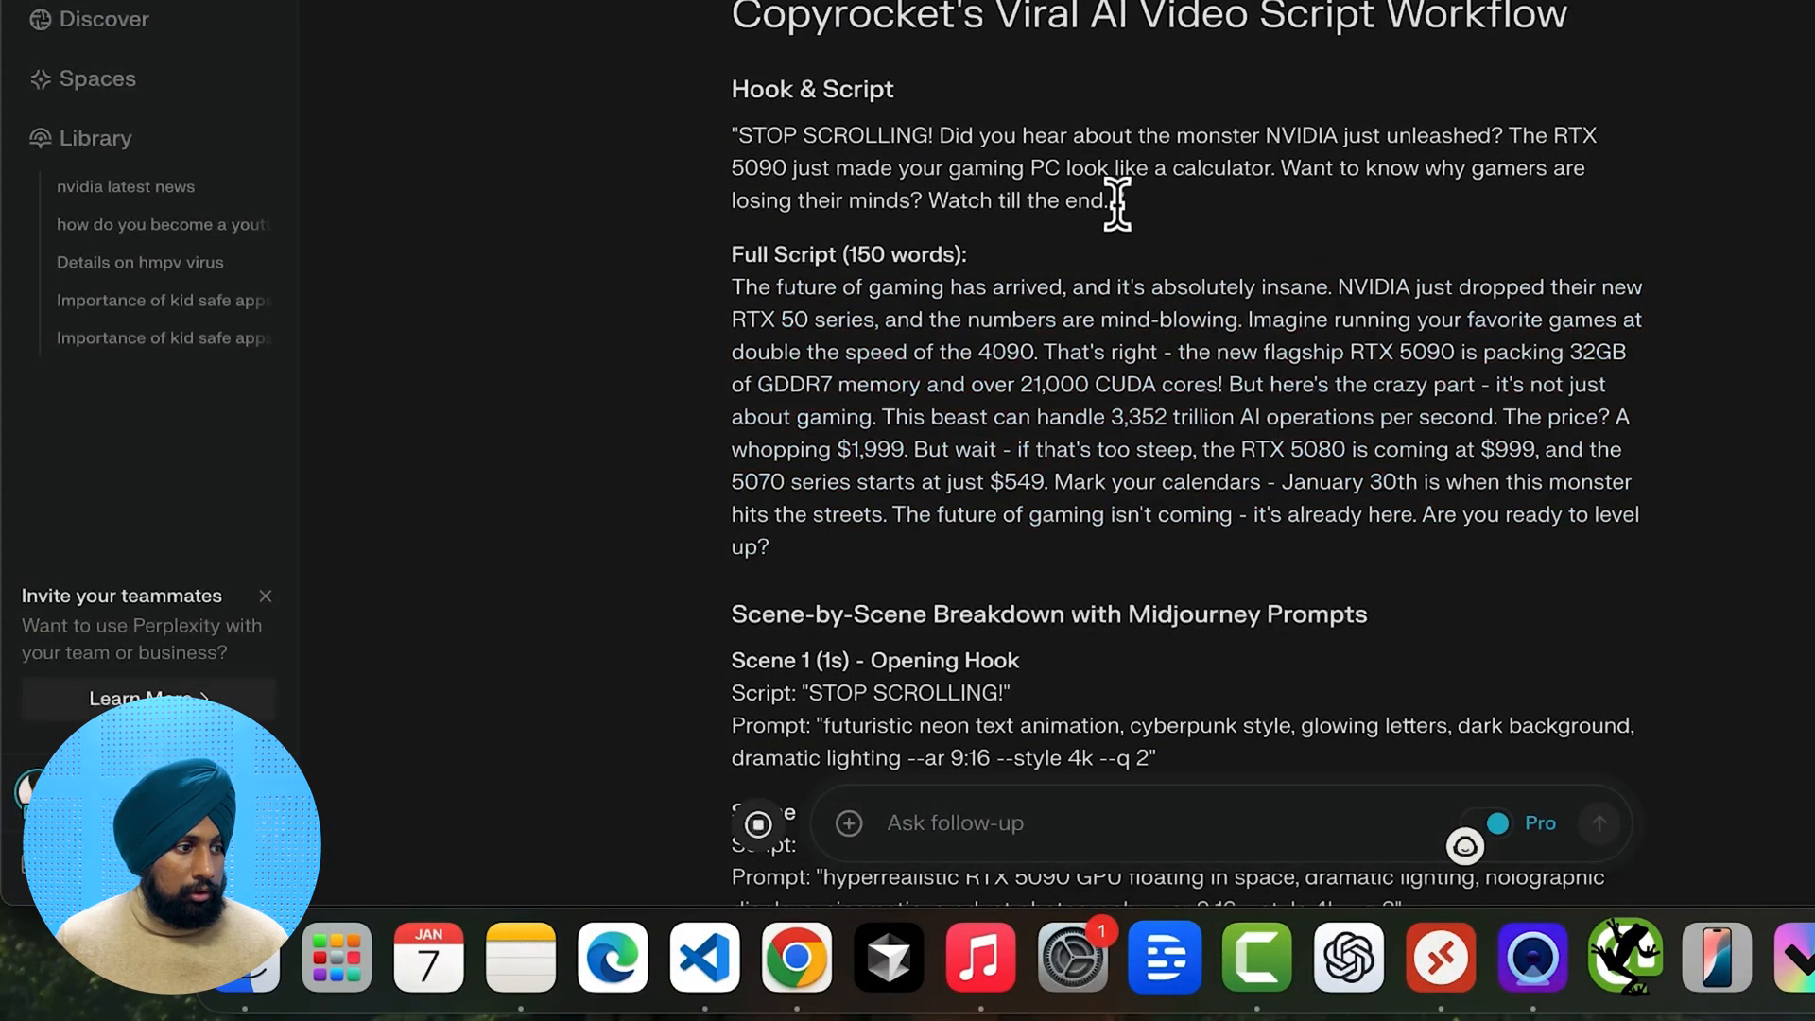
pyautogui.moveTo(740, 137); pyautogui.dragTo(1107, 201)
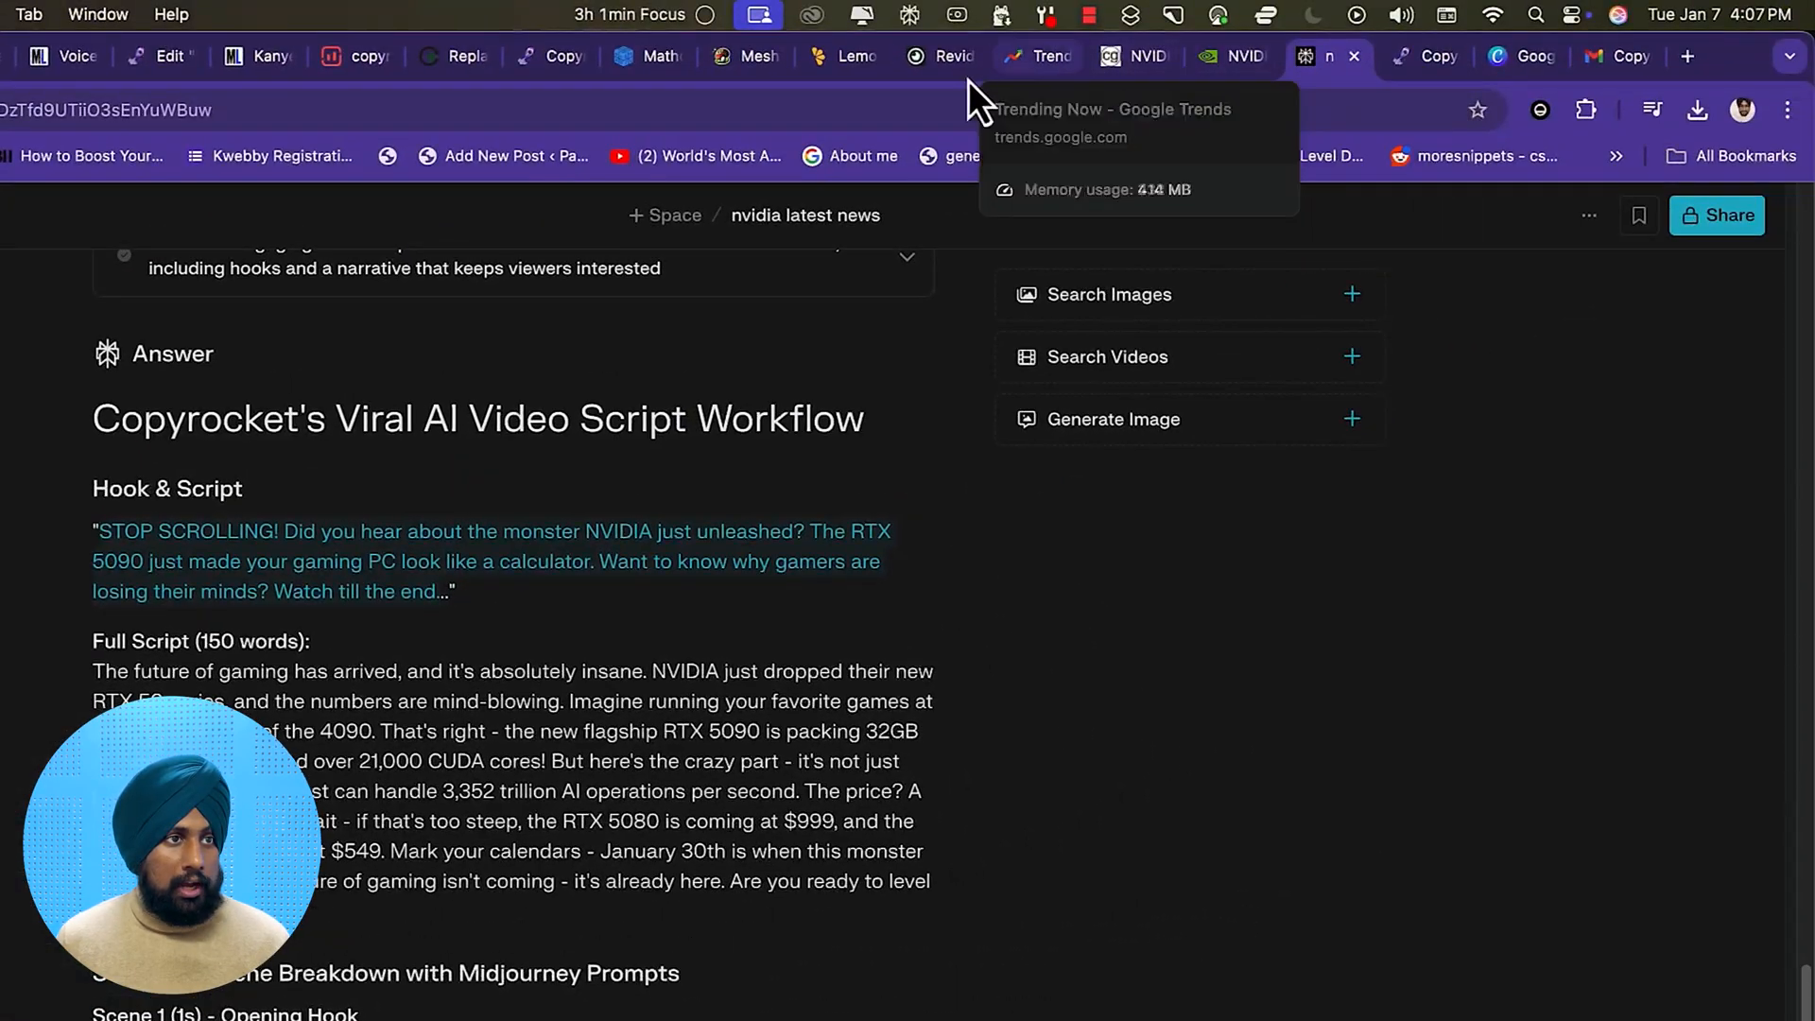
pyautogui.click(944, 57)
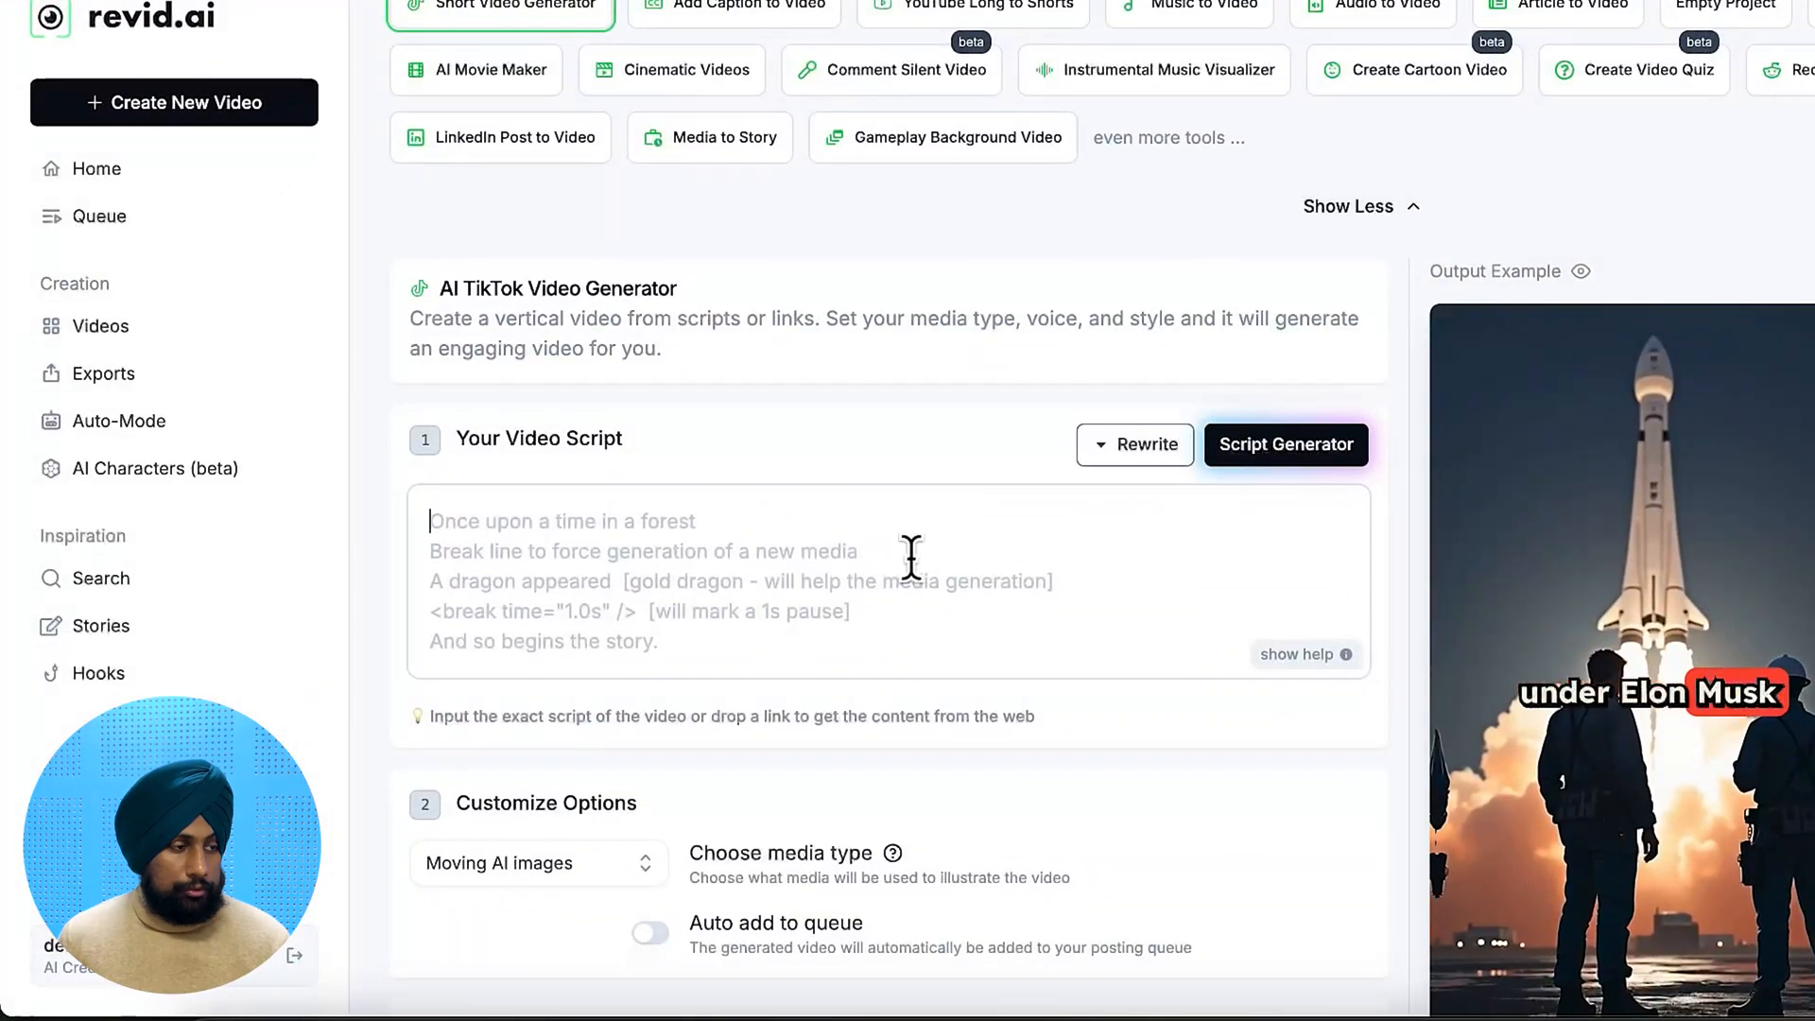
pyautogui.press('super+v')
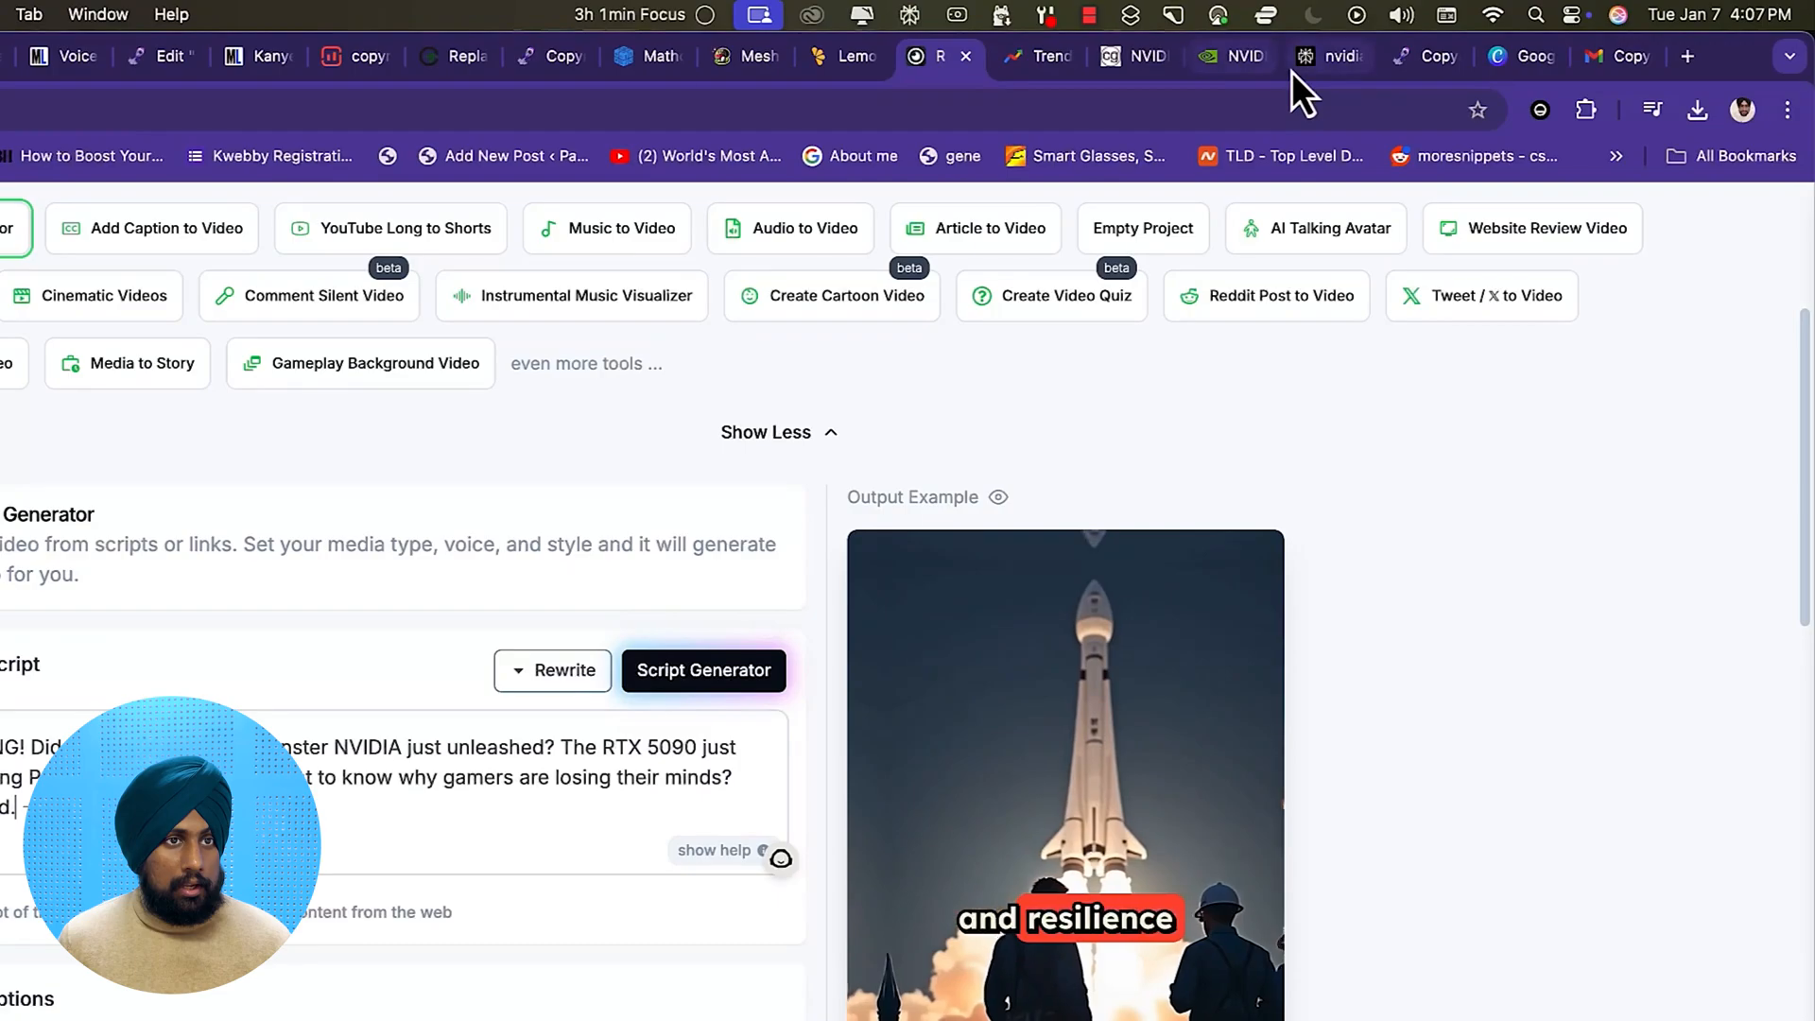
# Copy the 150-word full script from Perplexity and append it after the hook in revid.ai's video script
pyautogui.click(1293, 68)
pyautogui.tripleClick(923, 648)
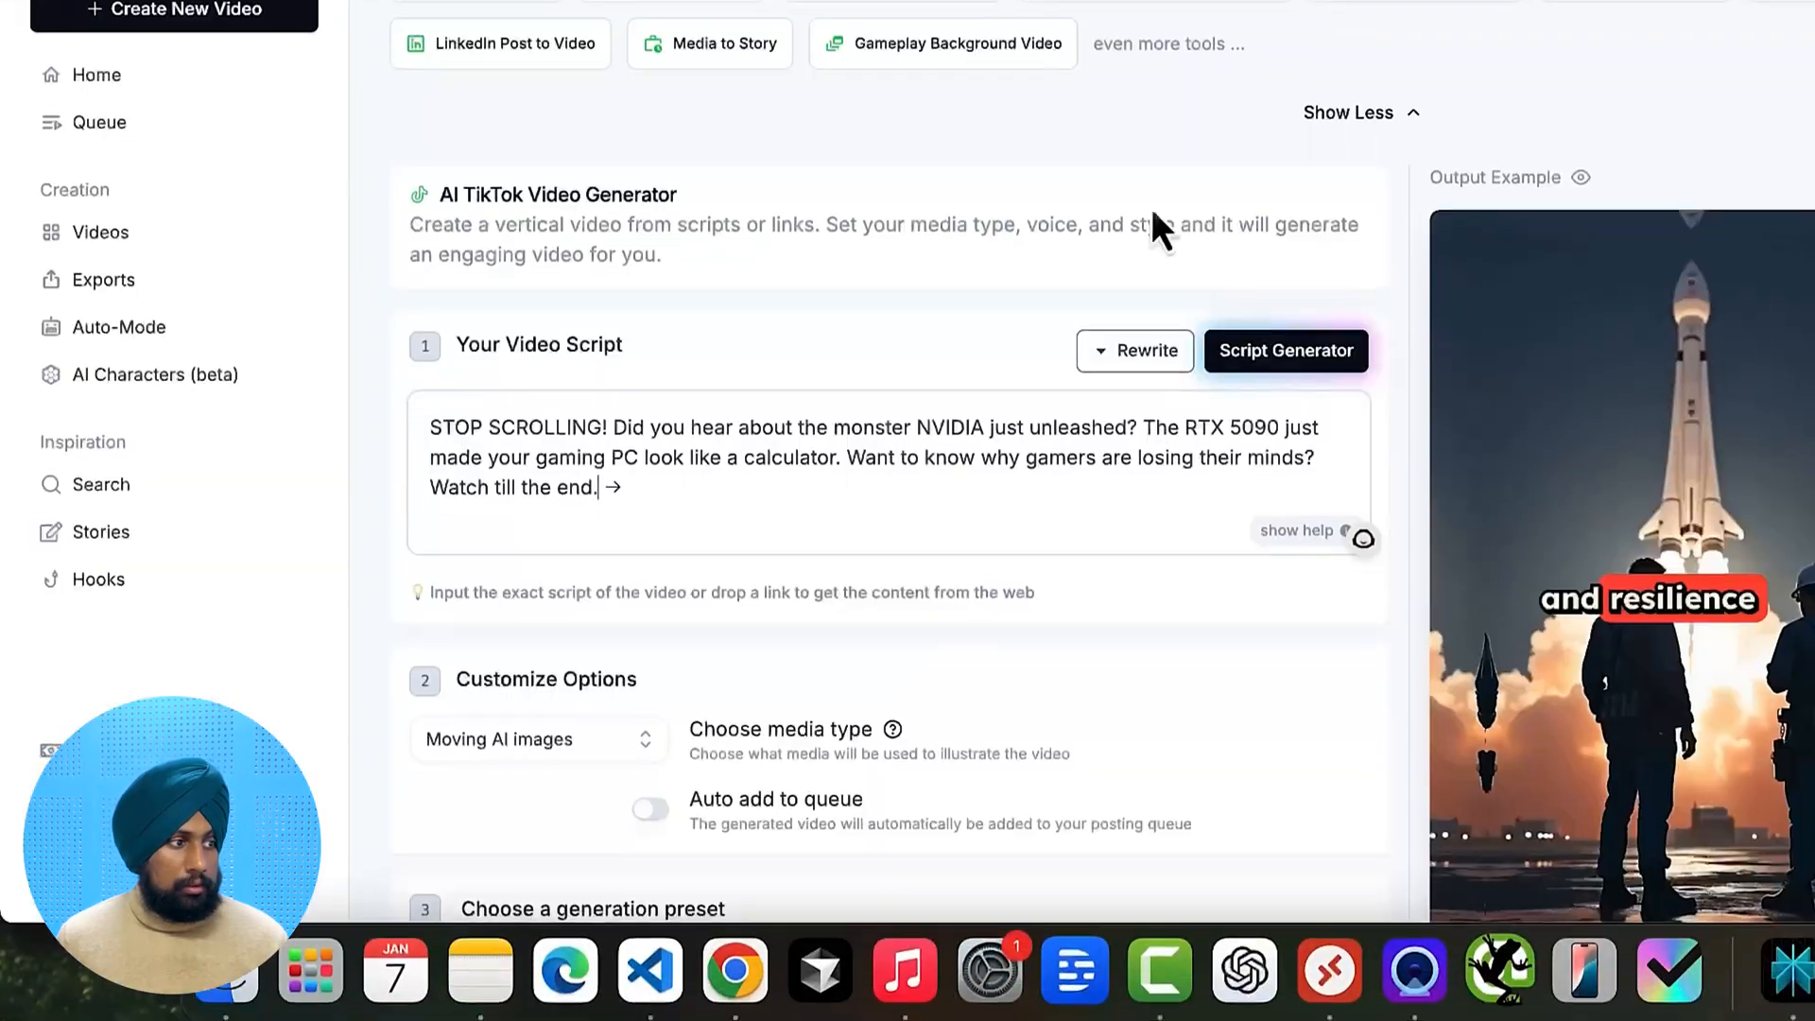
pyautogui.press('super+v')
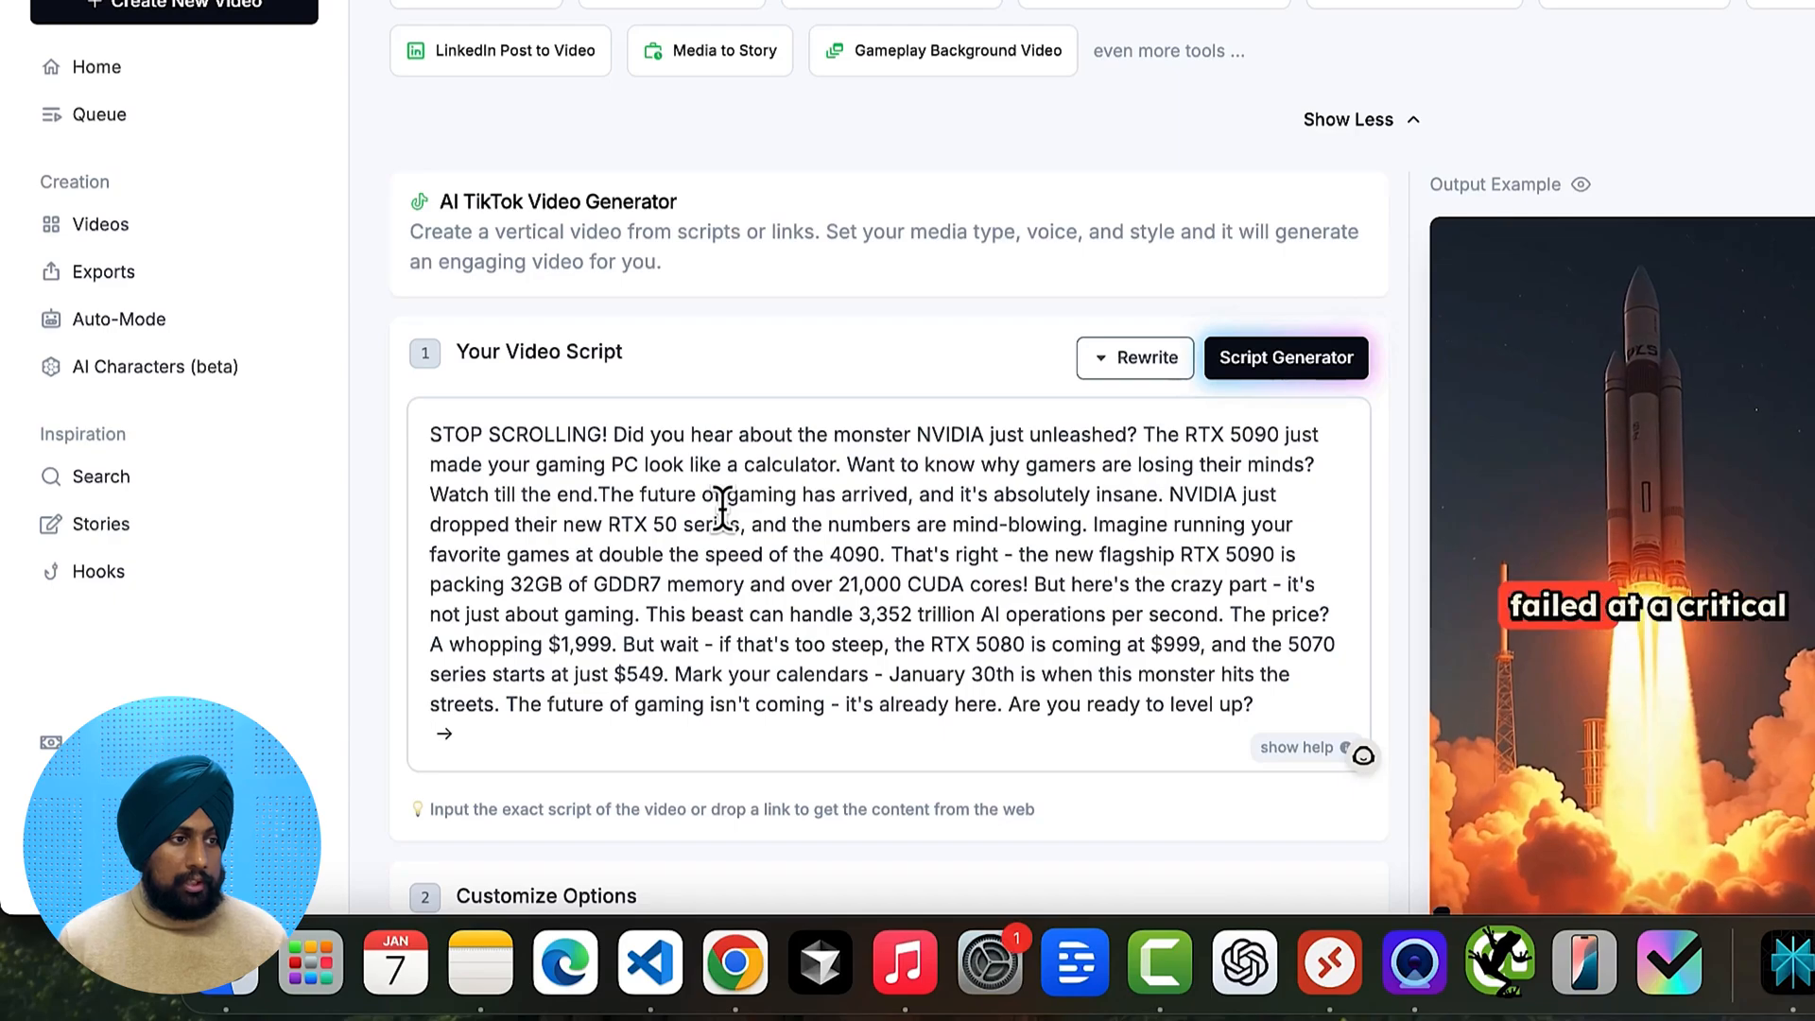
# Copy the whole video script and try to reword it with the Rewrite option
pyautogui.tripleClick(922, 434)
pyautogui.press('super+c')
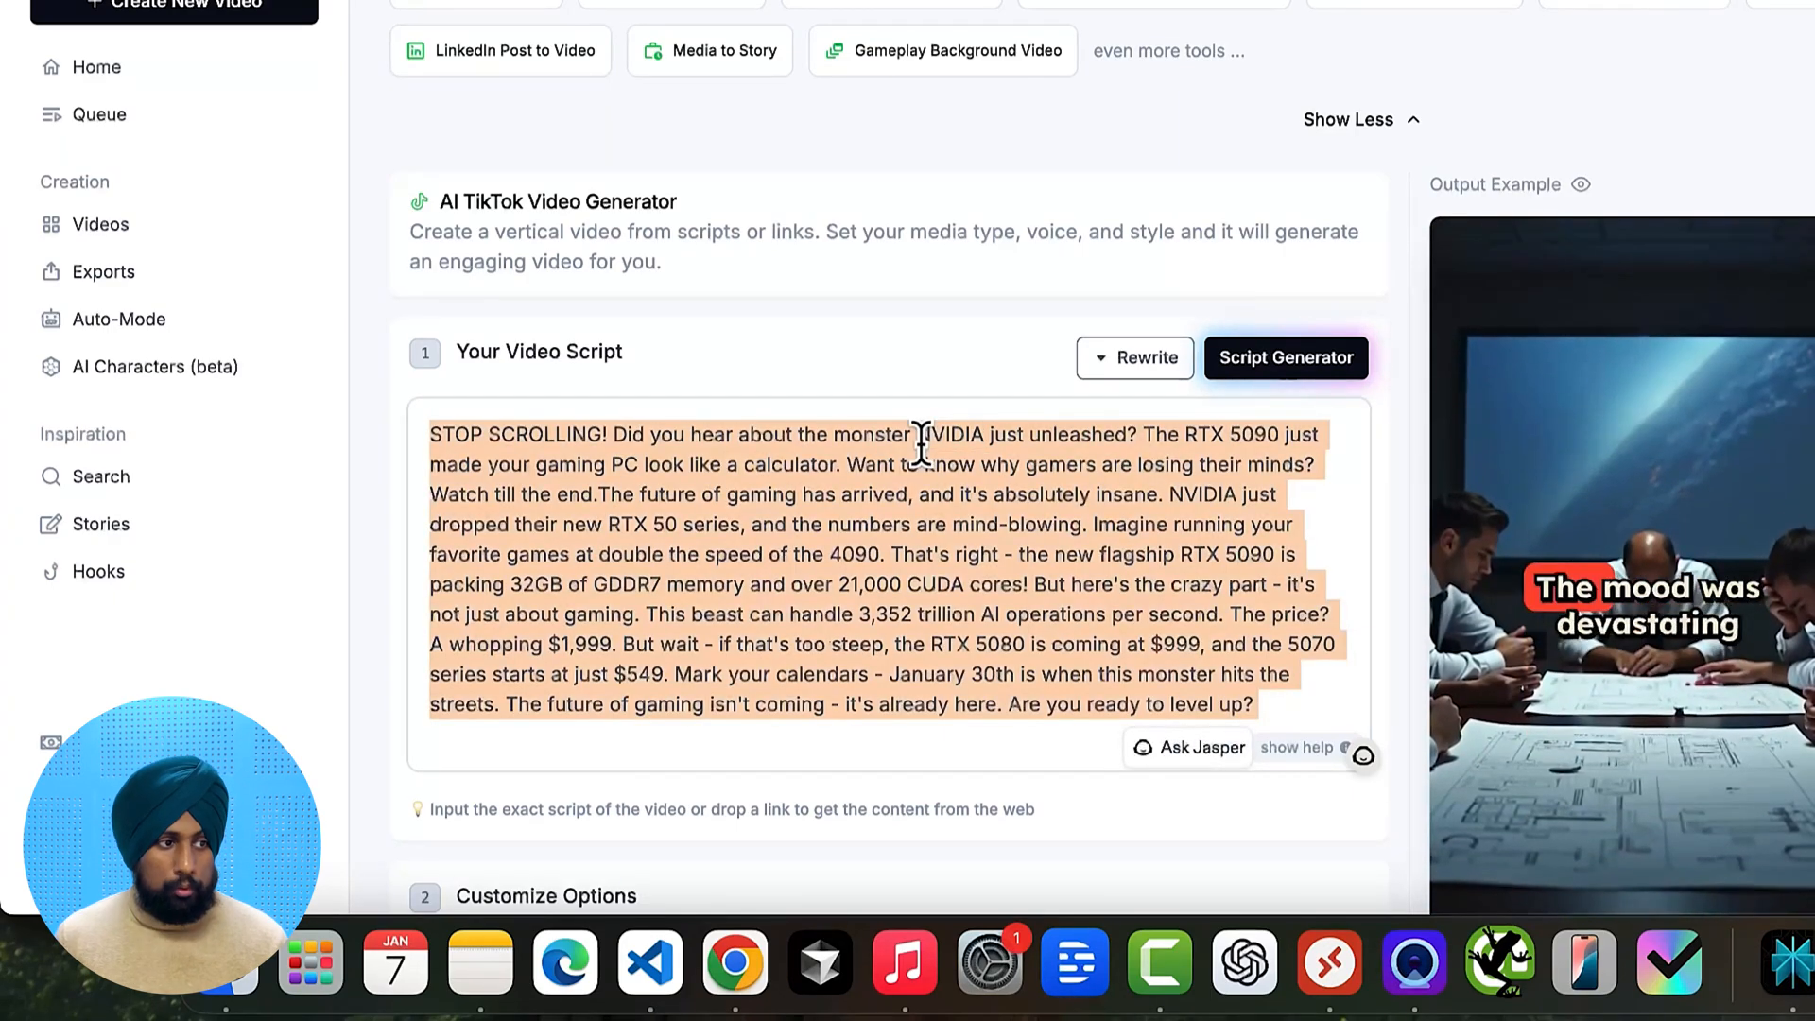
pyautogui.click(1144, 357)
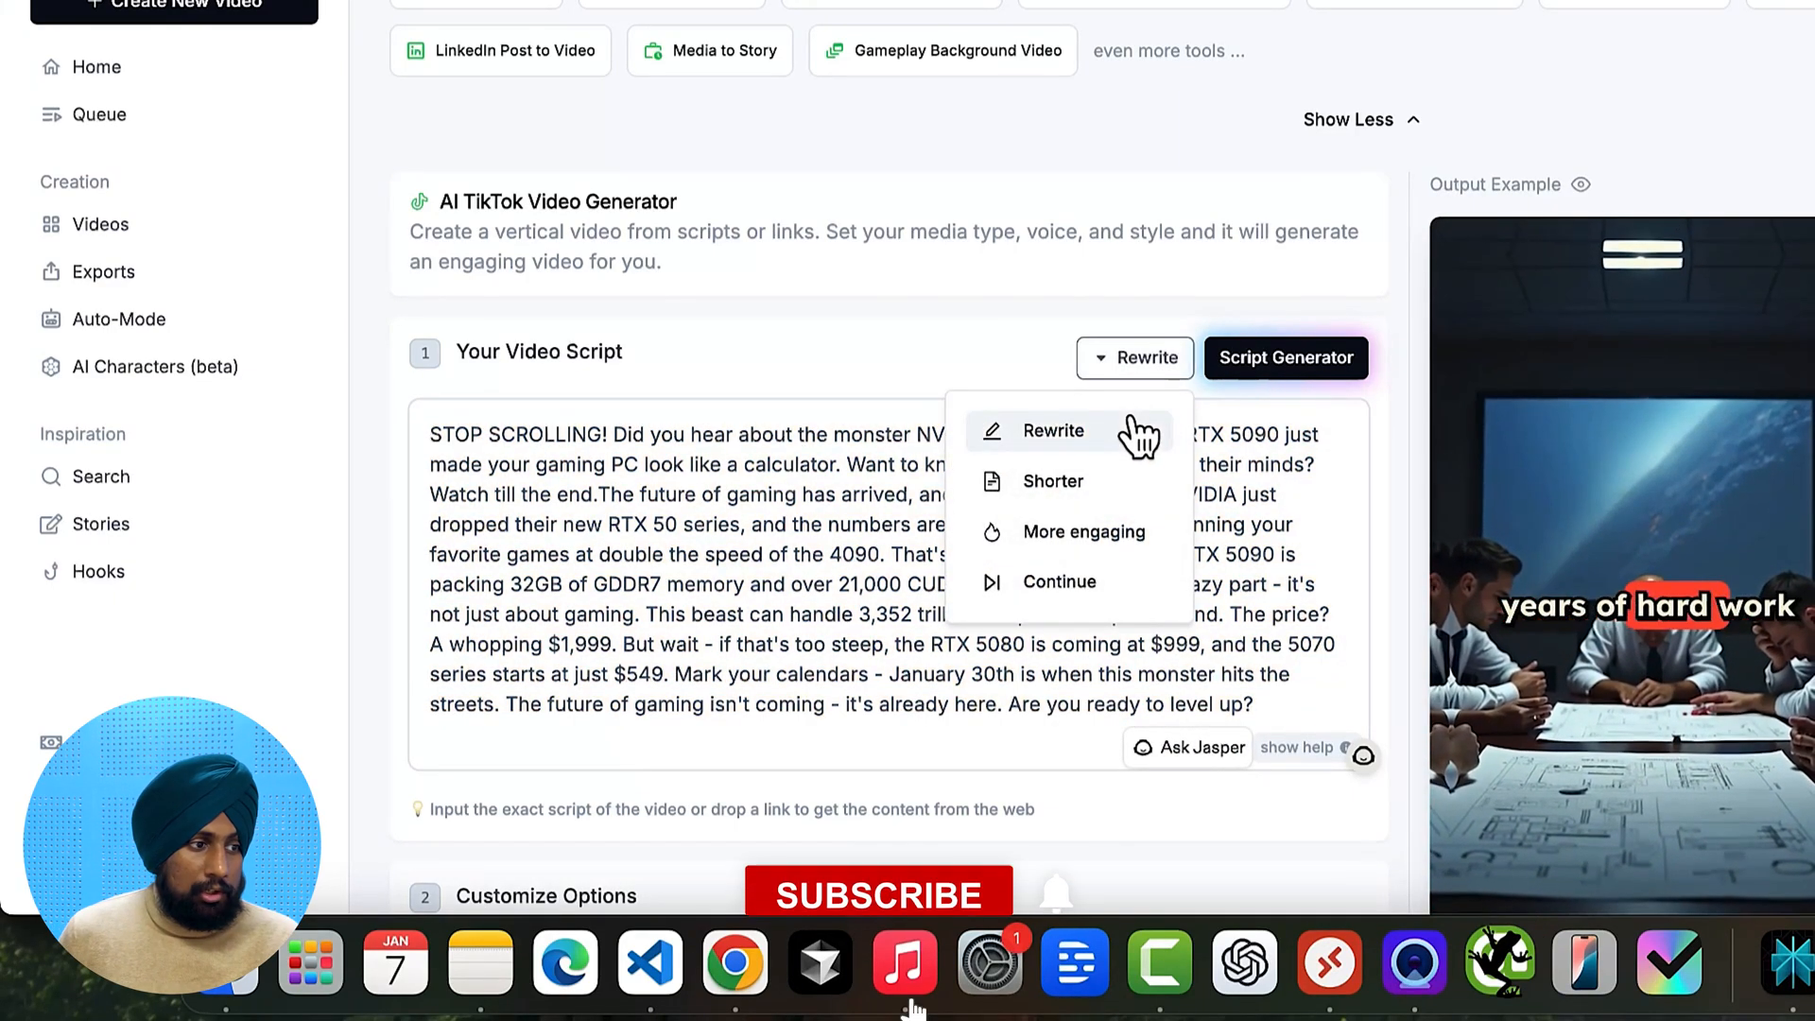
pyautogui.click(1137, 433)
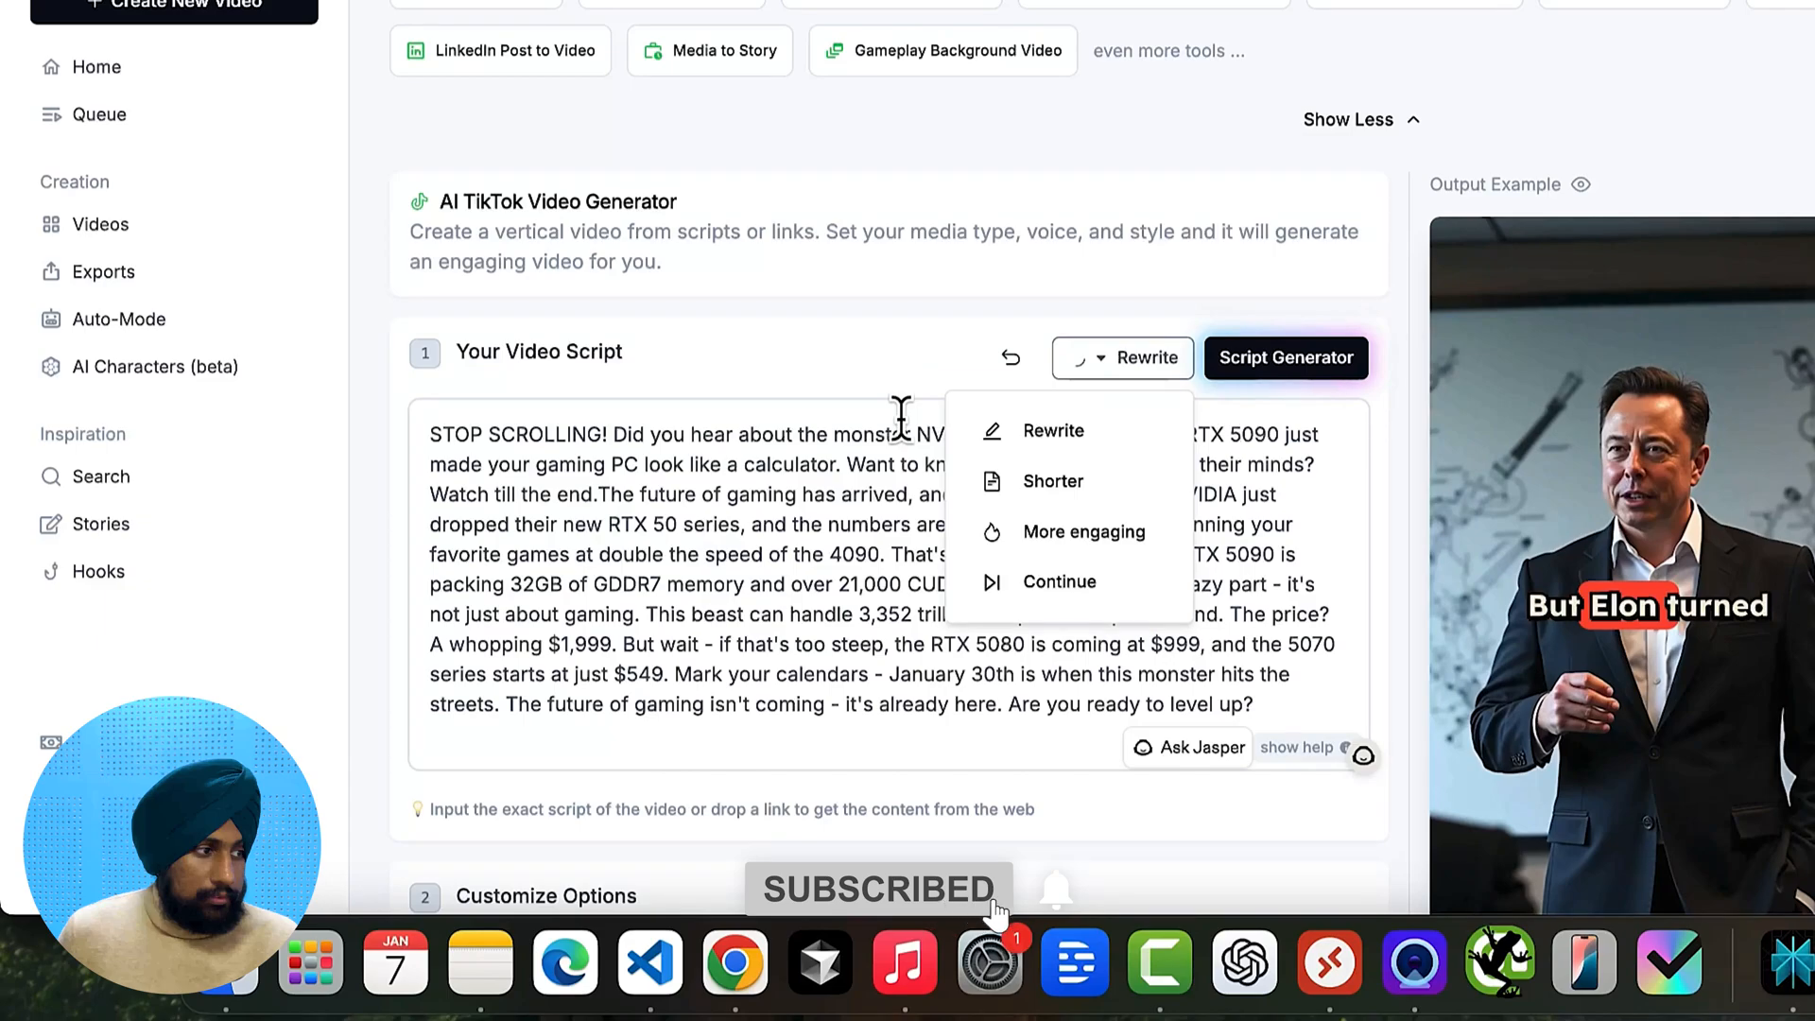
# Put the script text back and try to rewrite it with the More engaging option
pyautogui.click(858, 475)
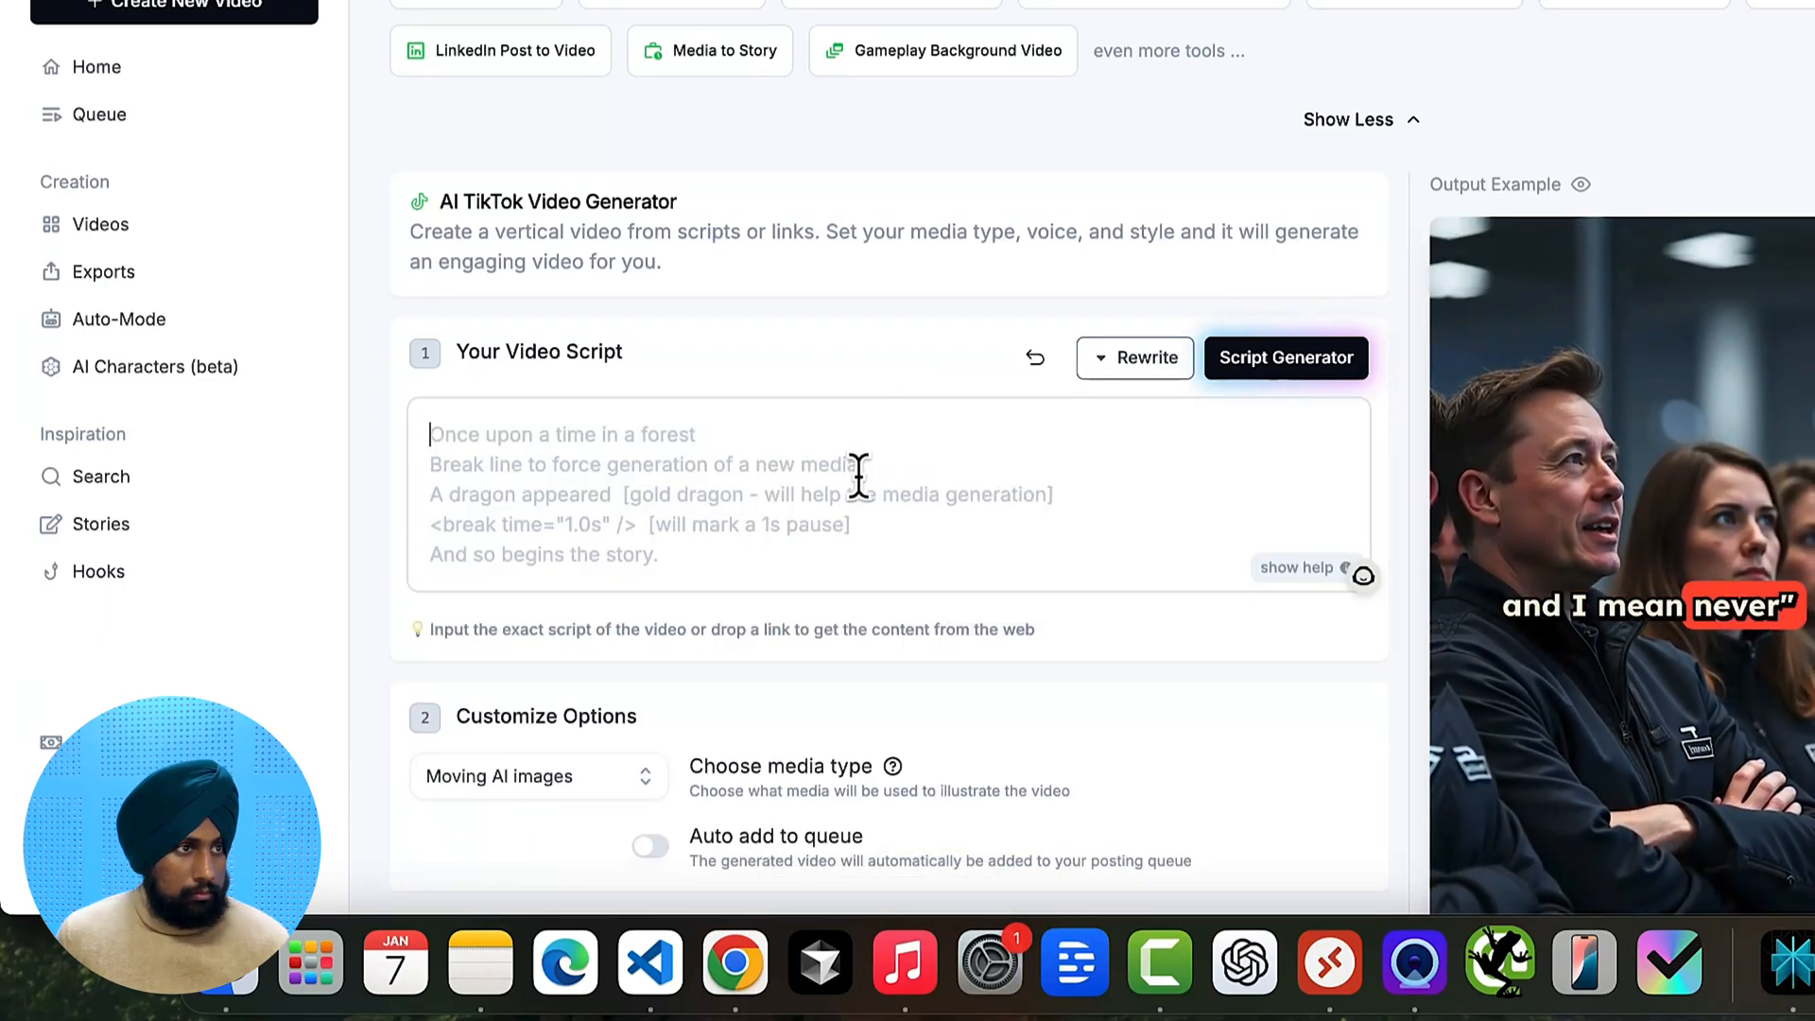
pyautogui.click(1125, 371)
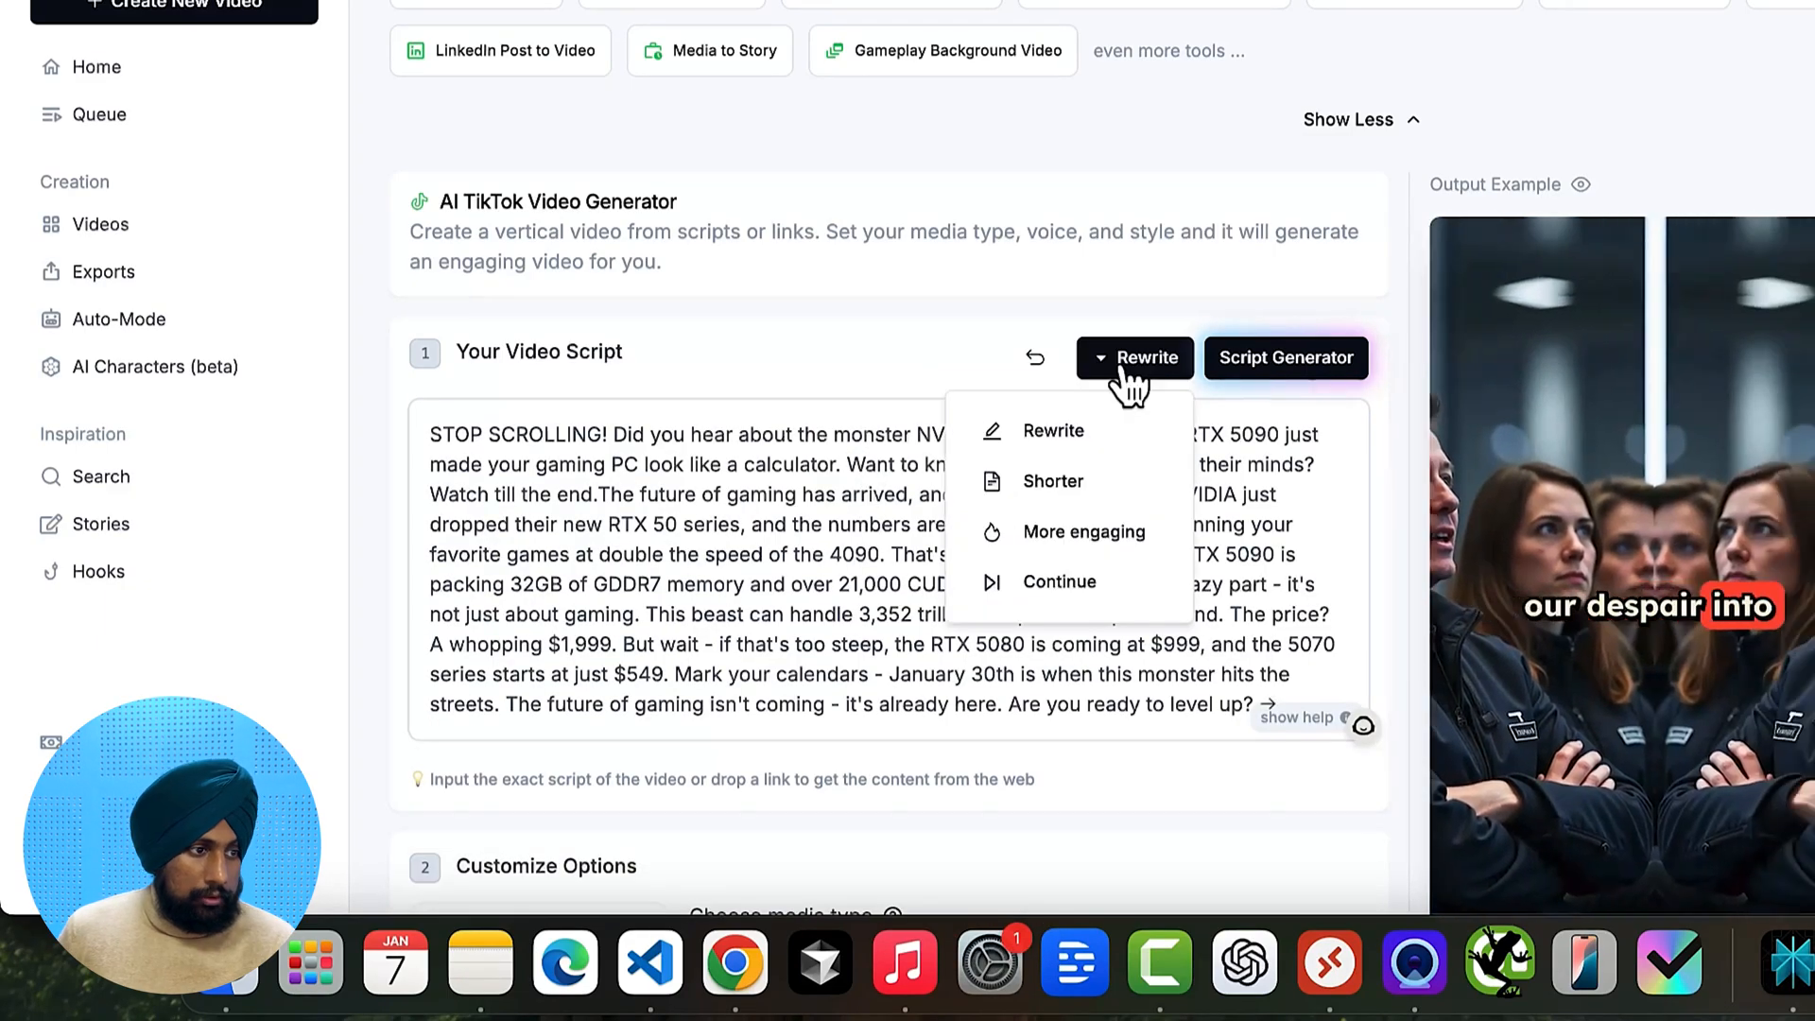
pyautogui.click(1072, 535)
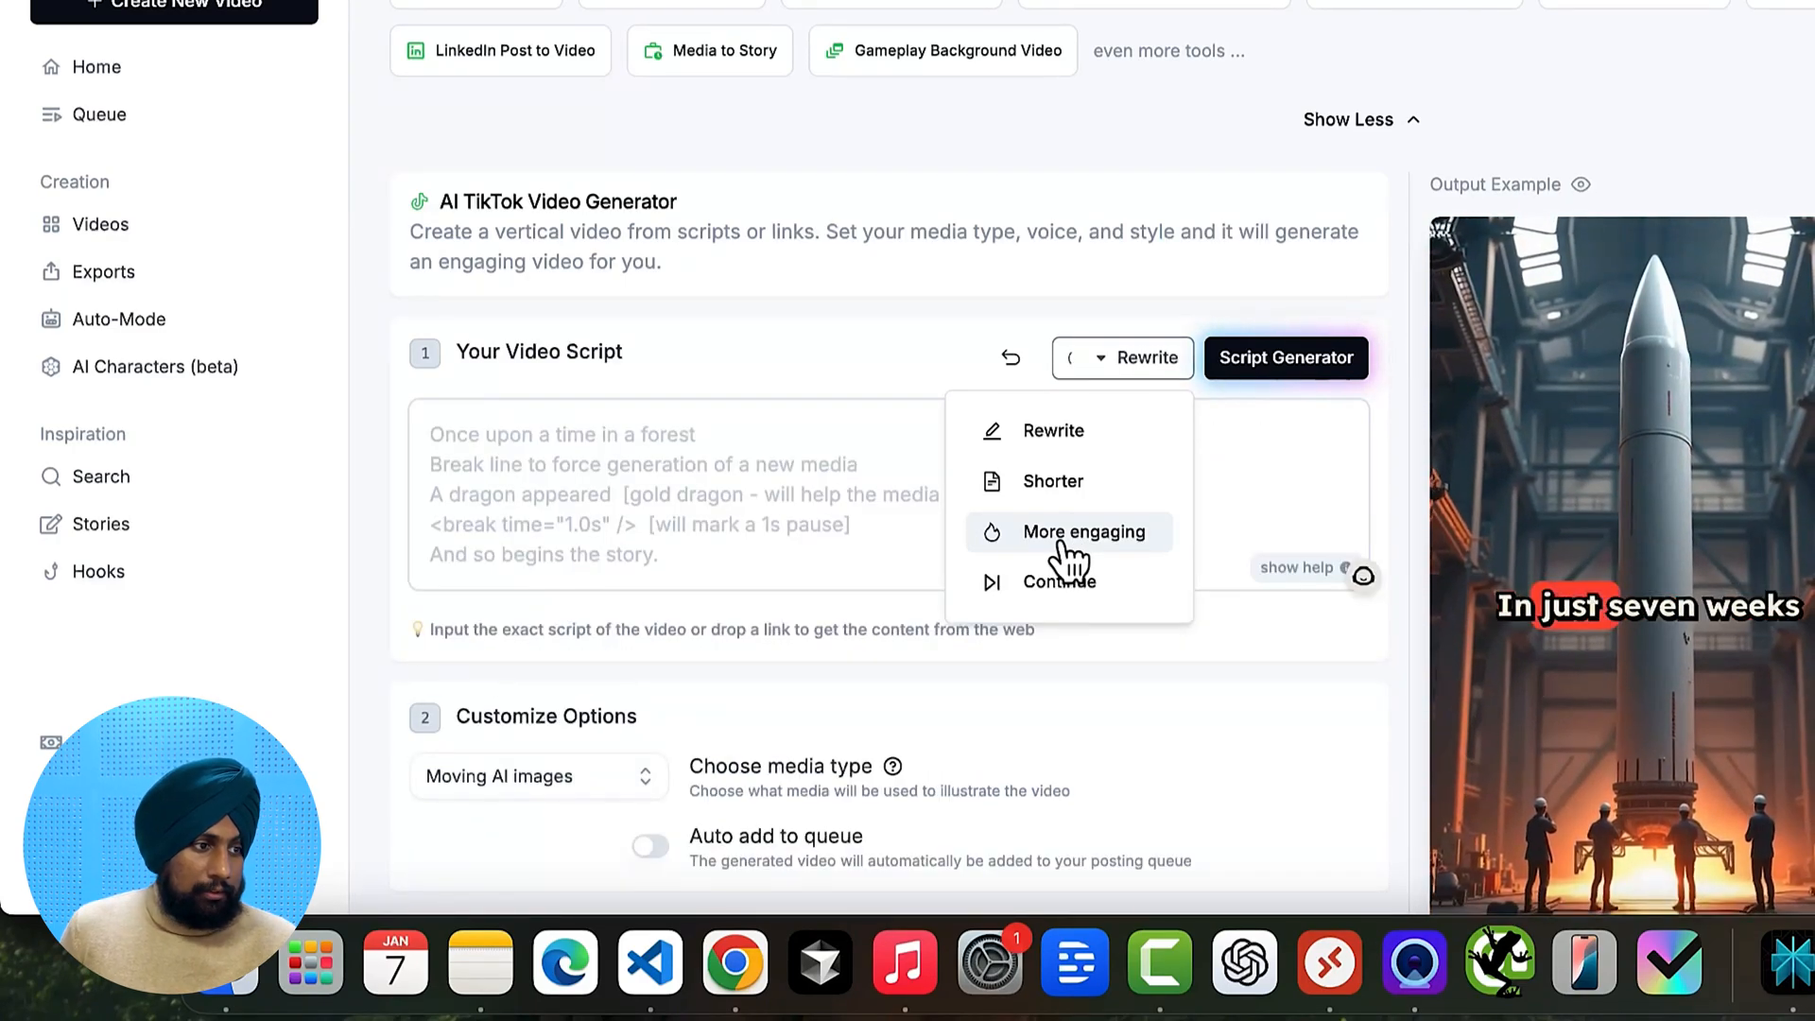
# Paste the copied NVIDIA script back into the emptied video script
pyautogui.click(832, 483)
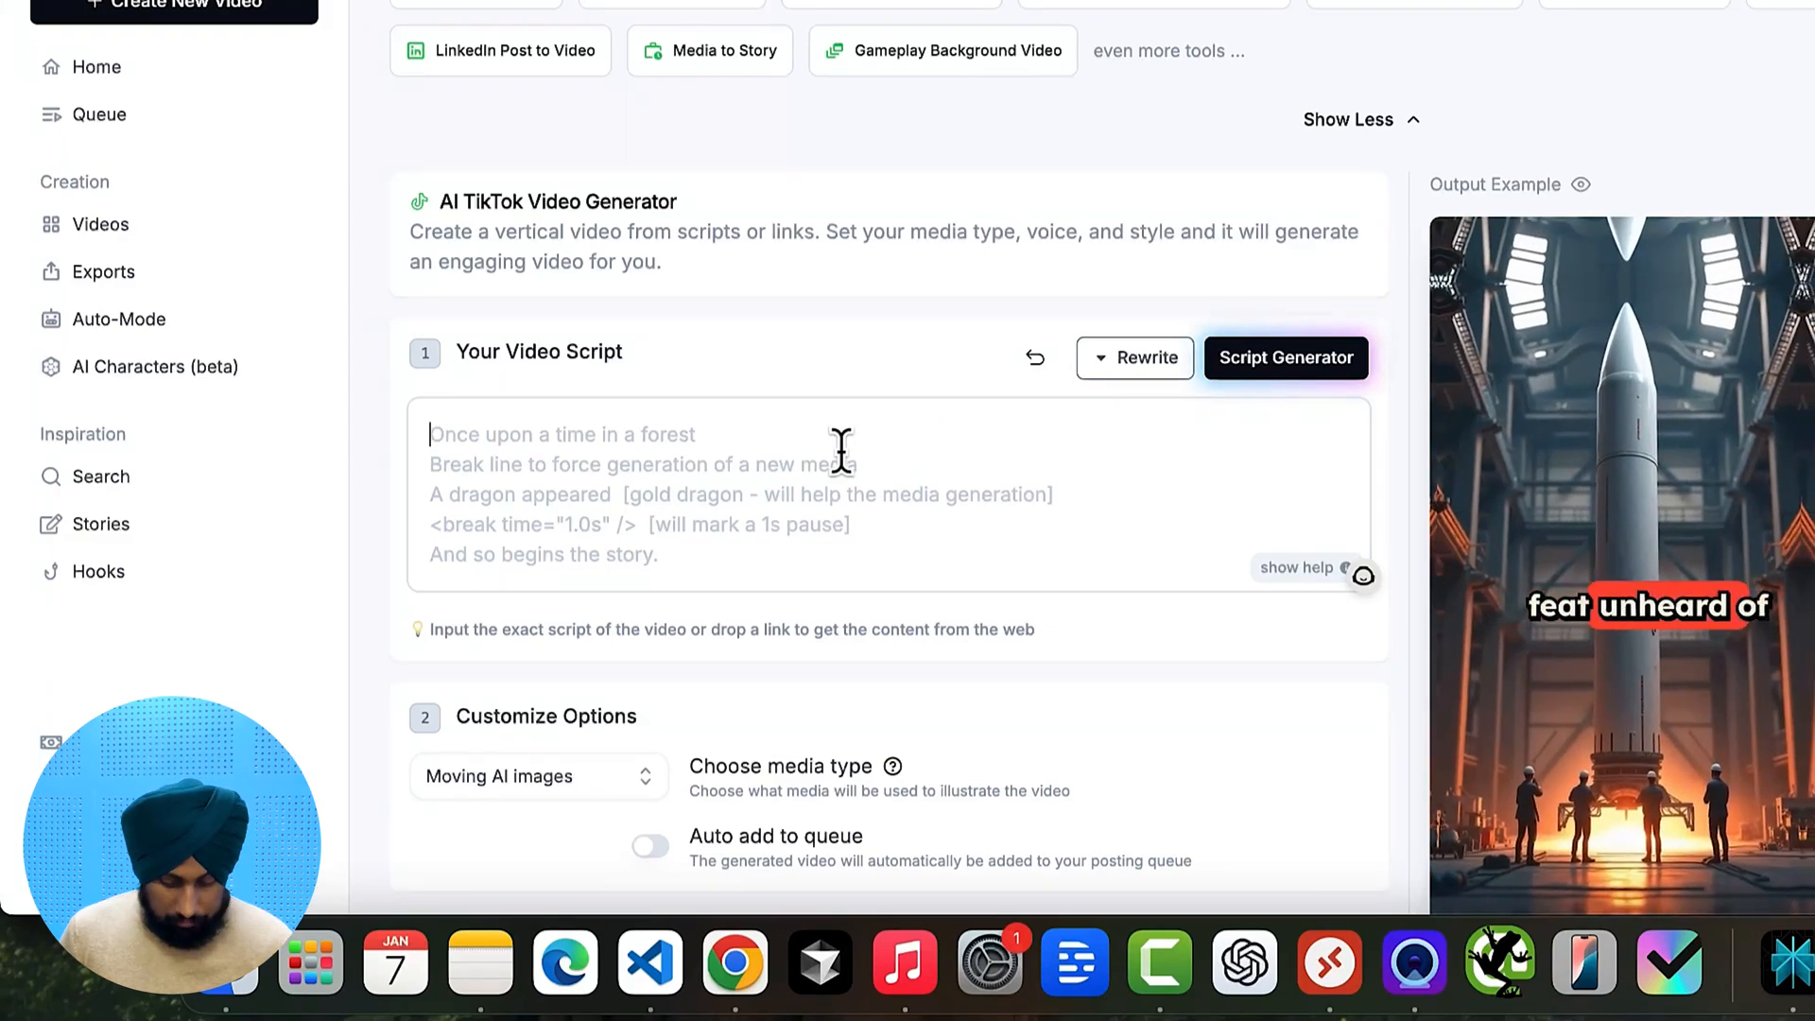
pyautogui.press('super+v')
pyautogui.scroll(-5, 866, 565)
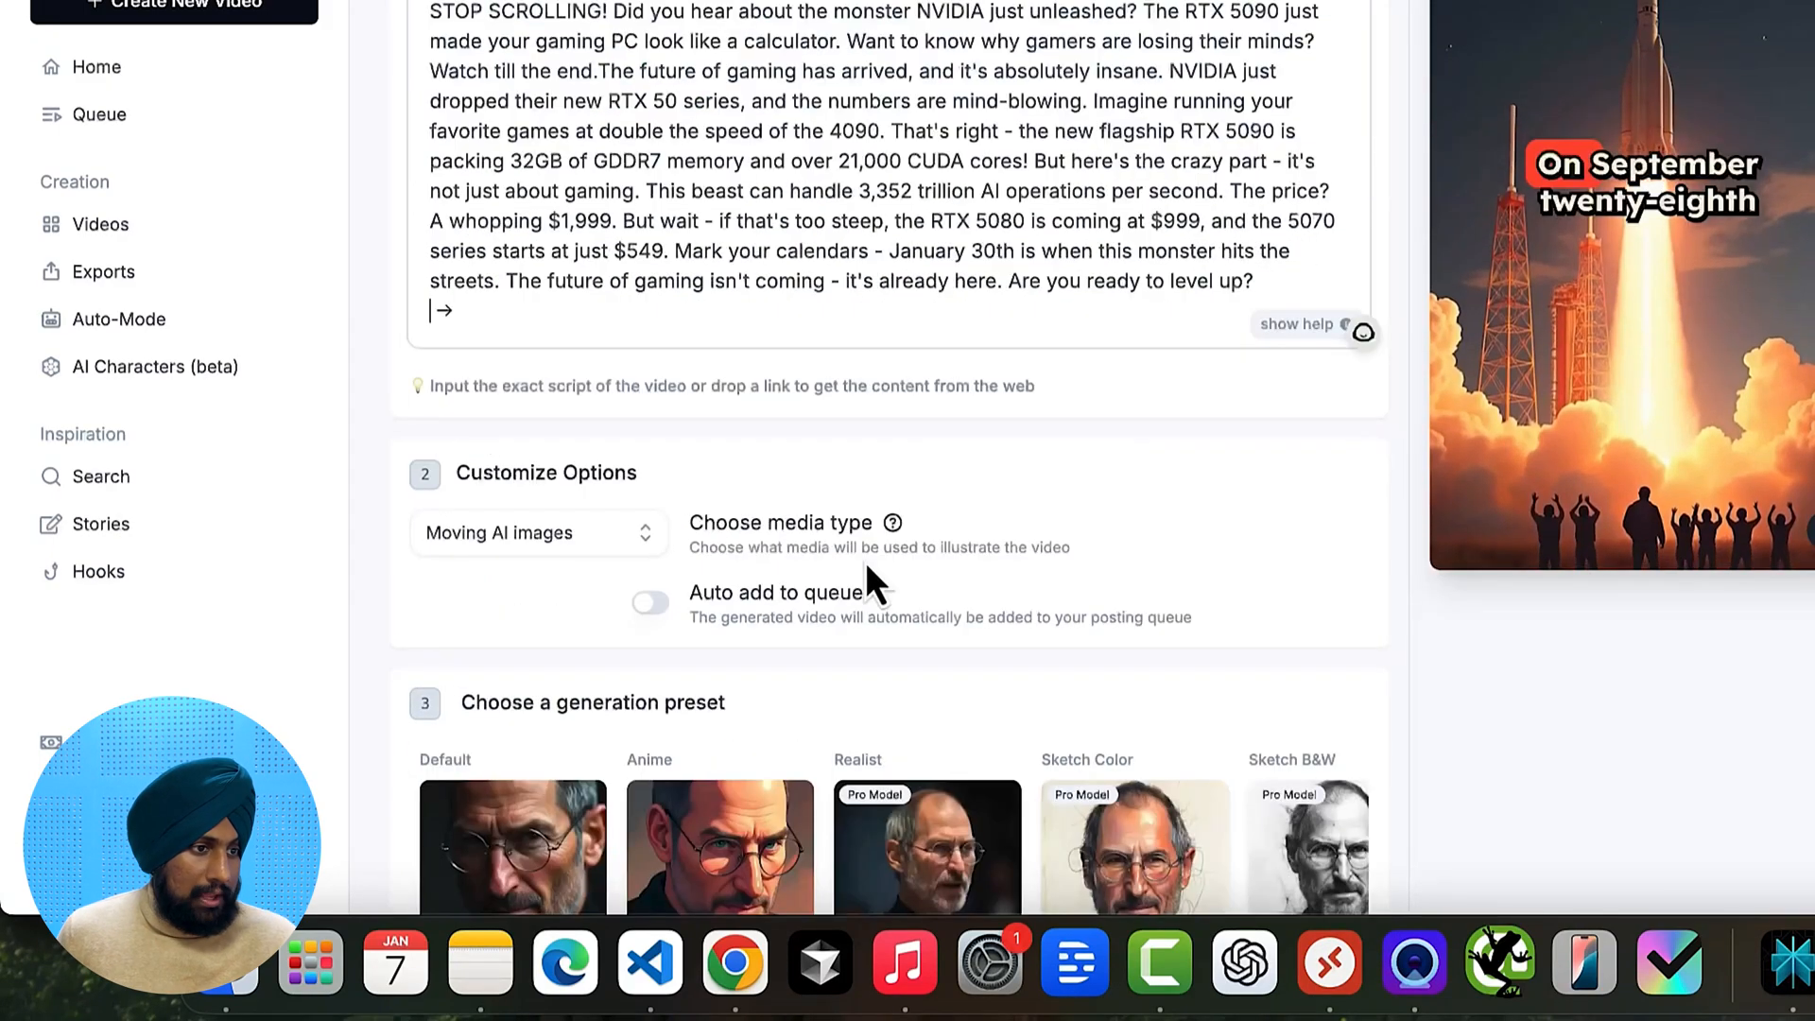
# Set the media type to Your own media and view the media import options
pyautogui.scroll(-2, 865, 561)
pyautogui.scroll(3, 1125, 433)
pyautogui.scroll(-1, 905, 586)
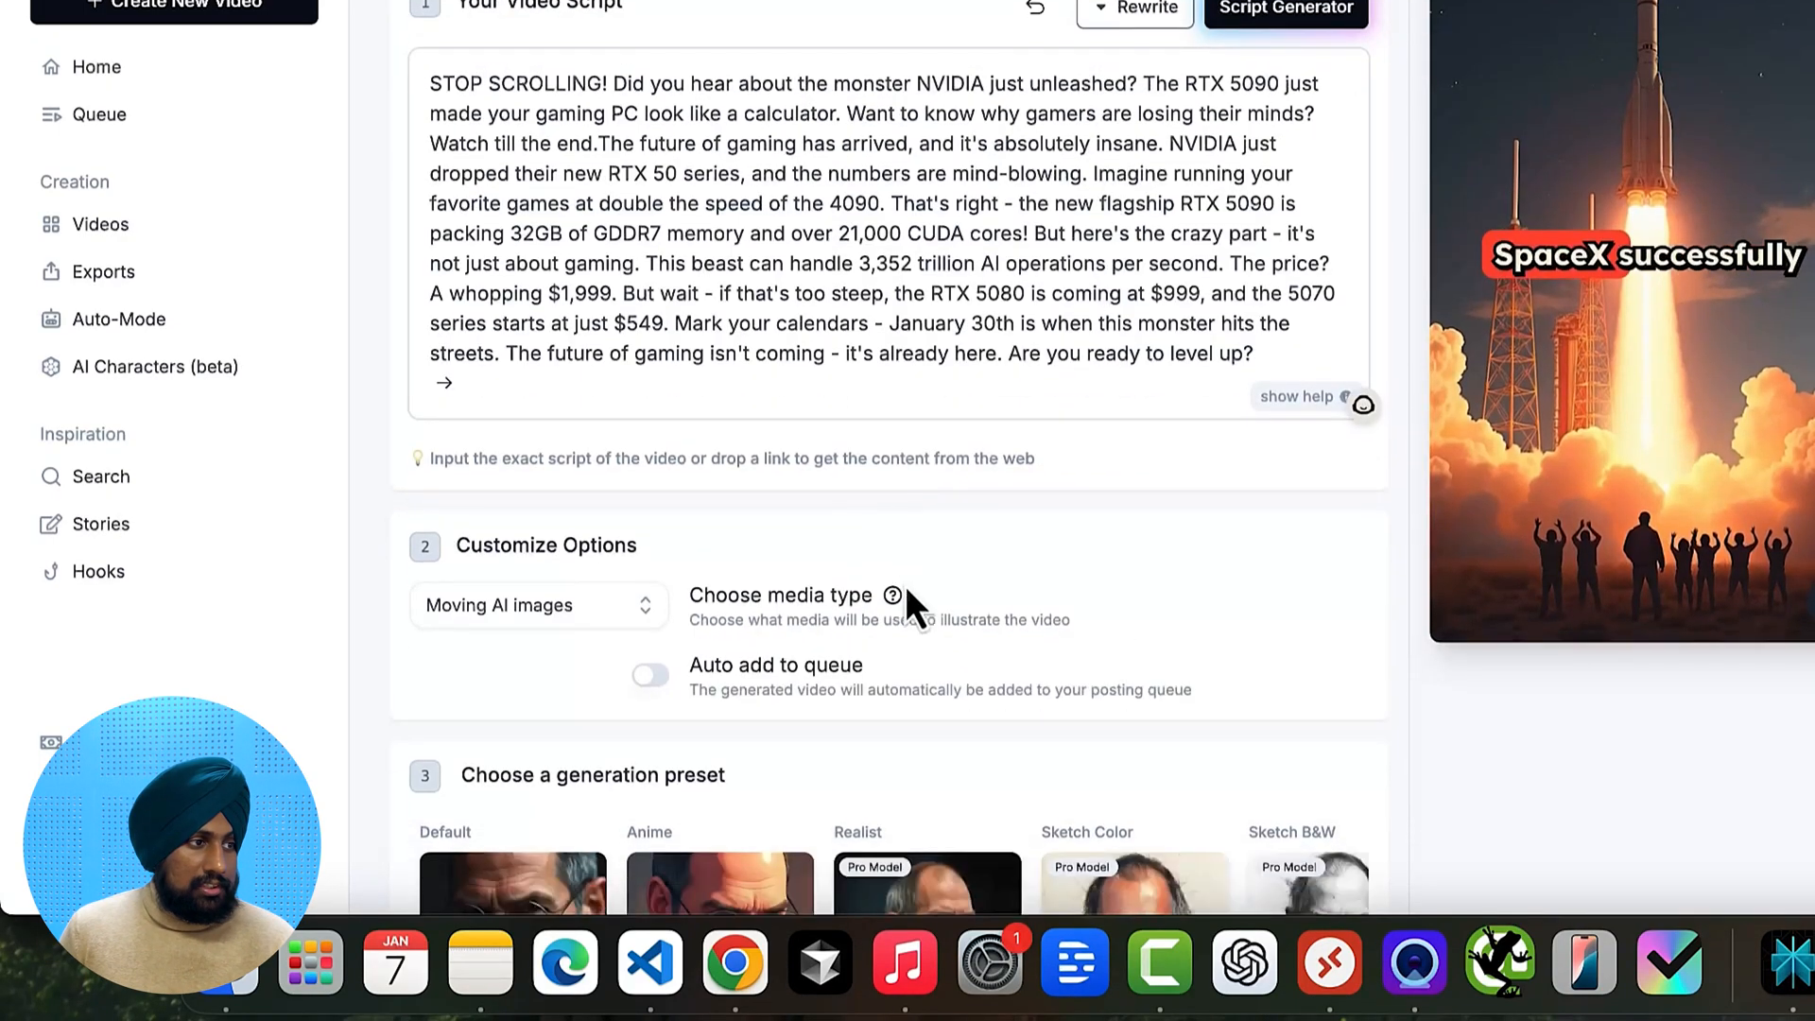
pyautogui.scroll(-3, 904, 586)
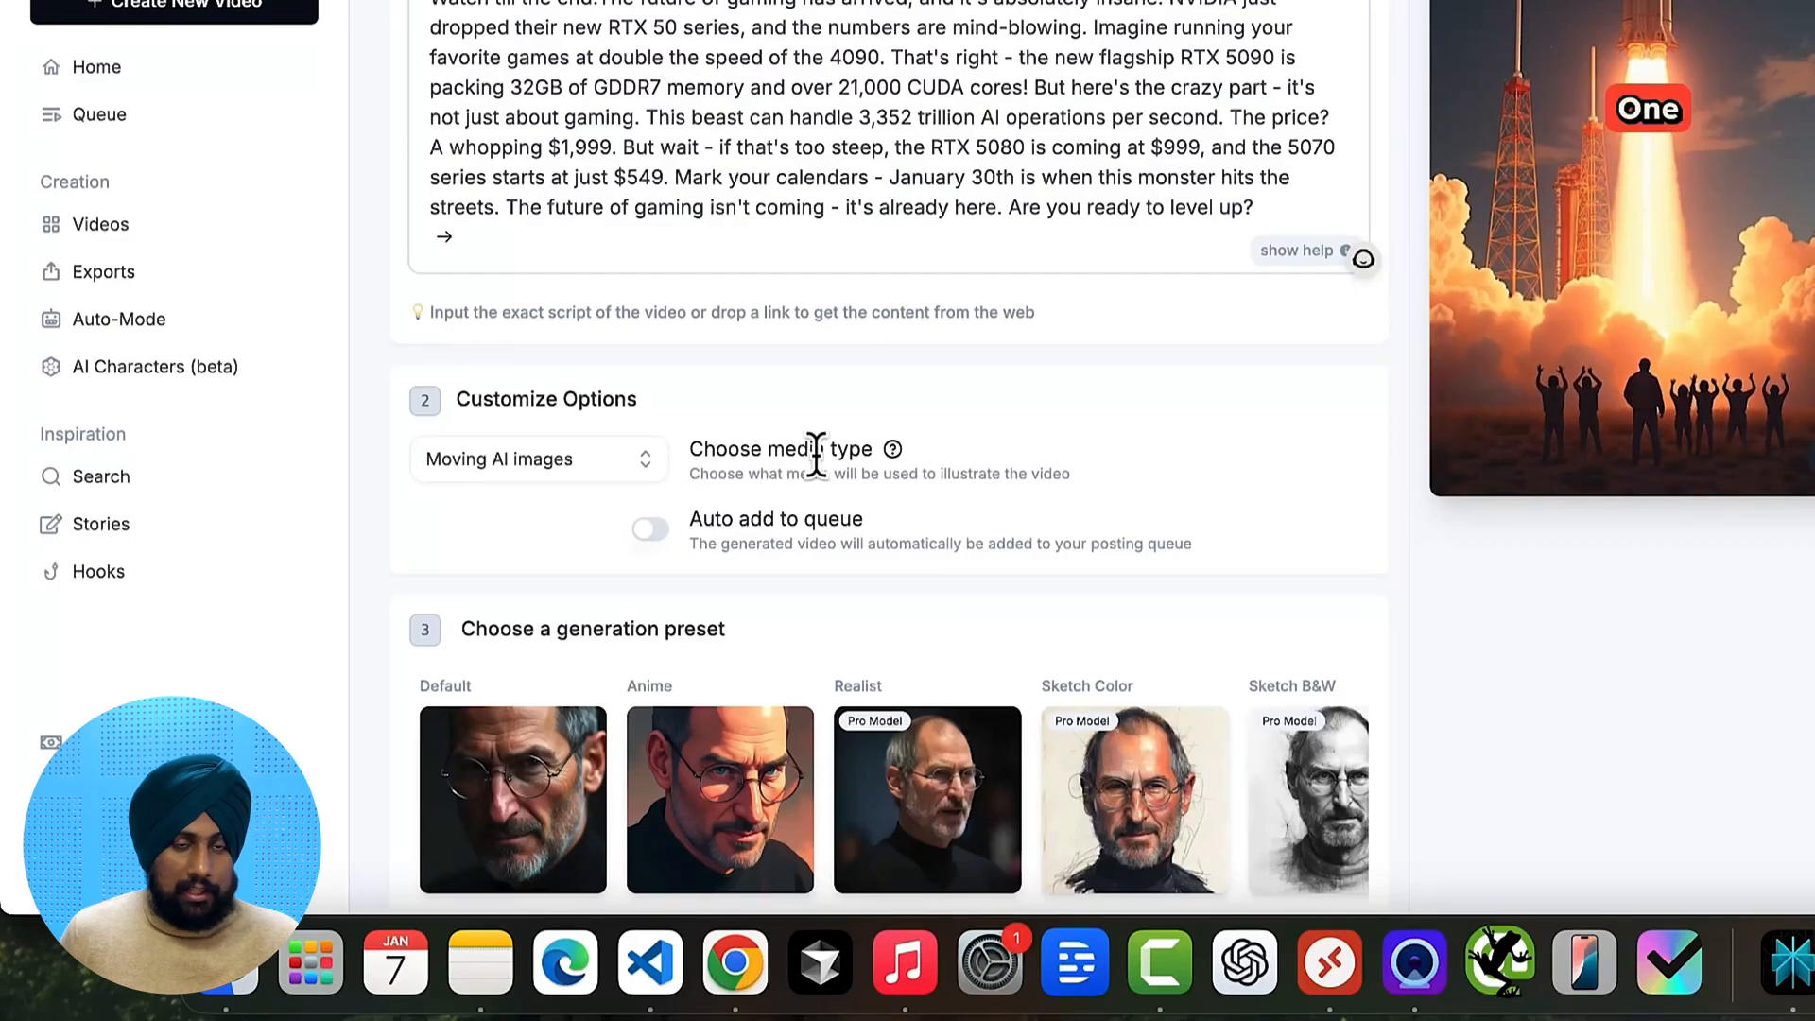
pyautogui.click(443, 470)
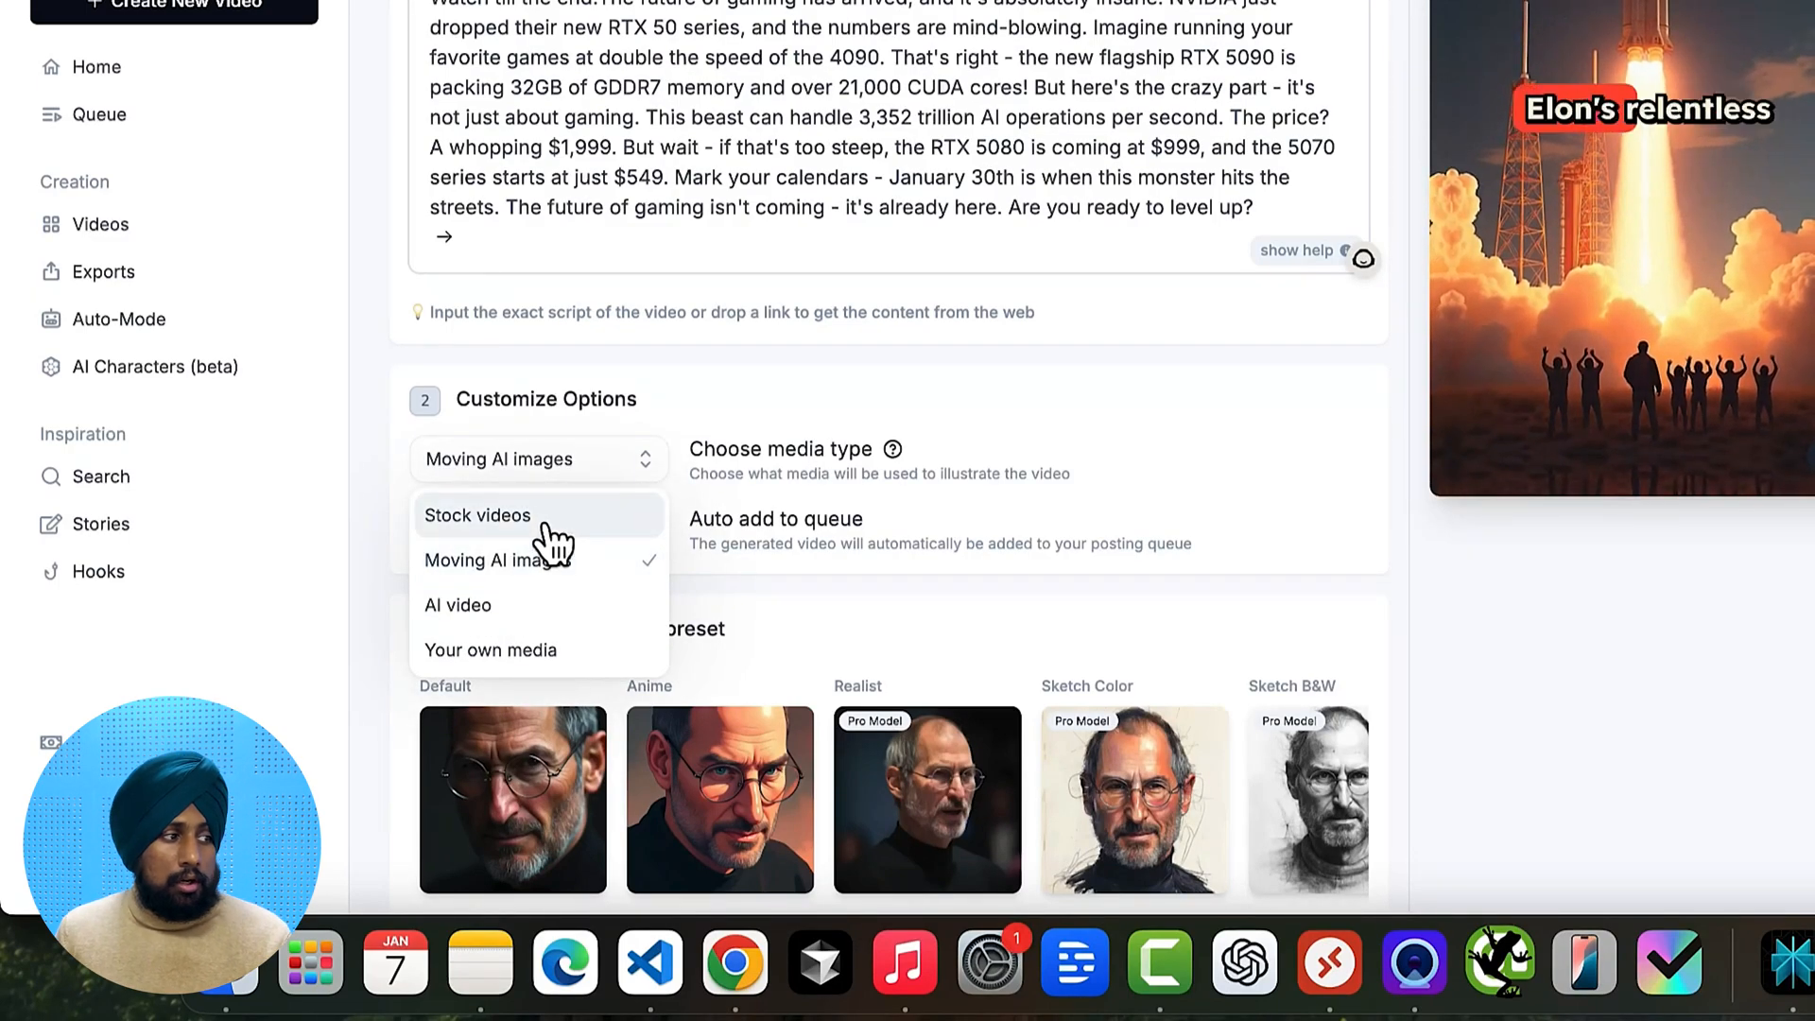
pyautogui.click(550, 653)
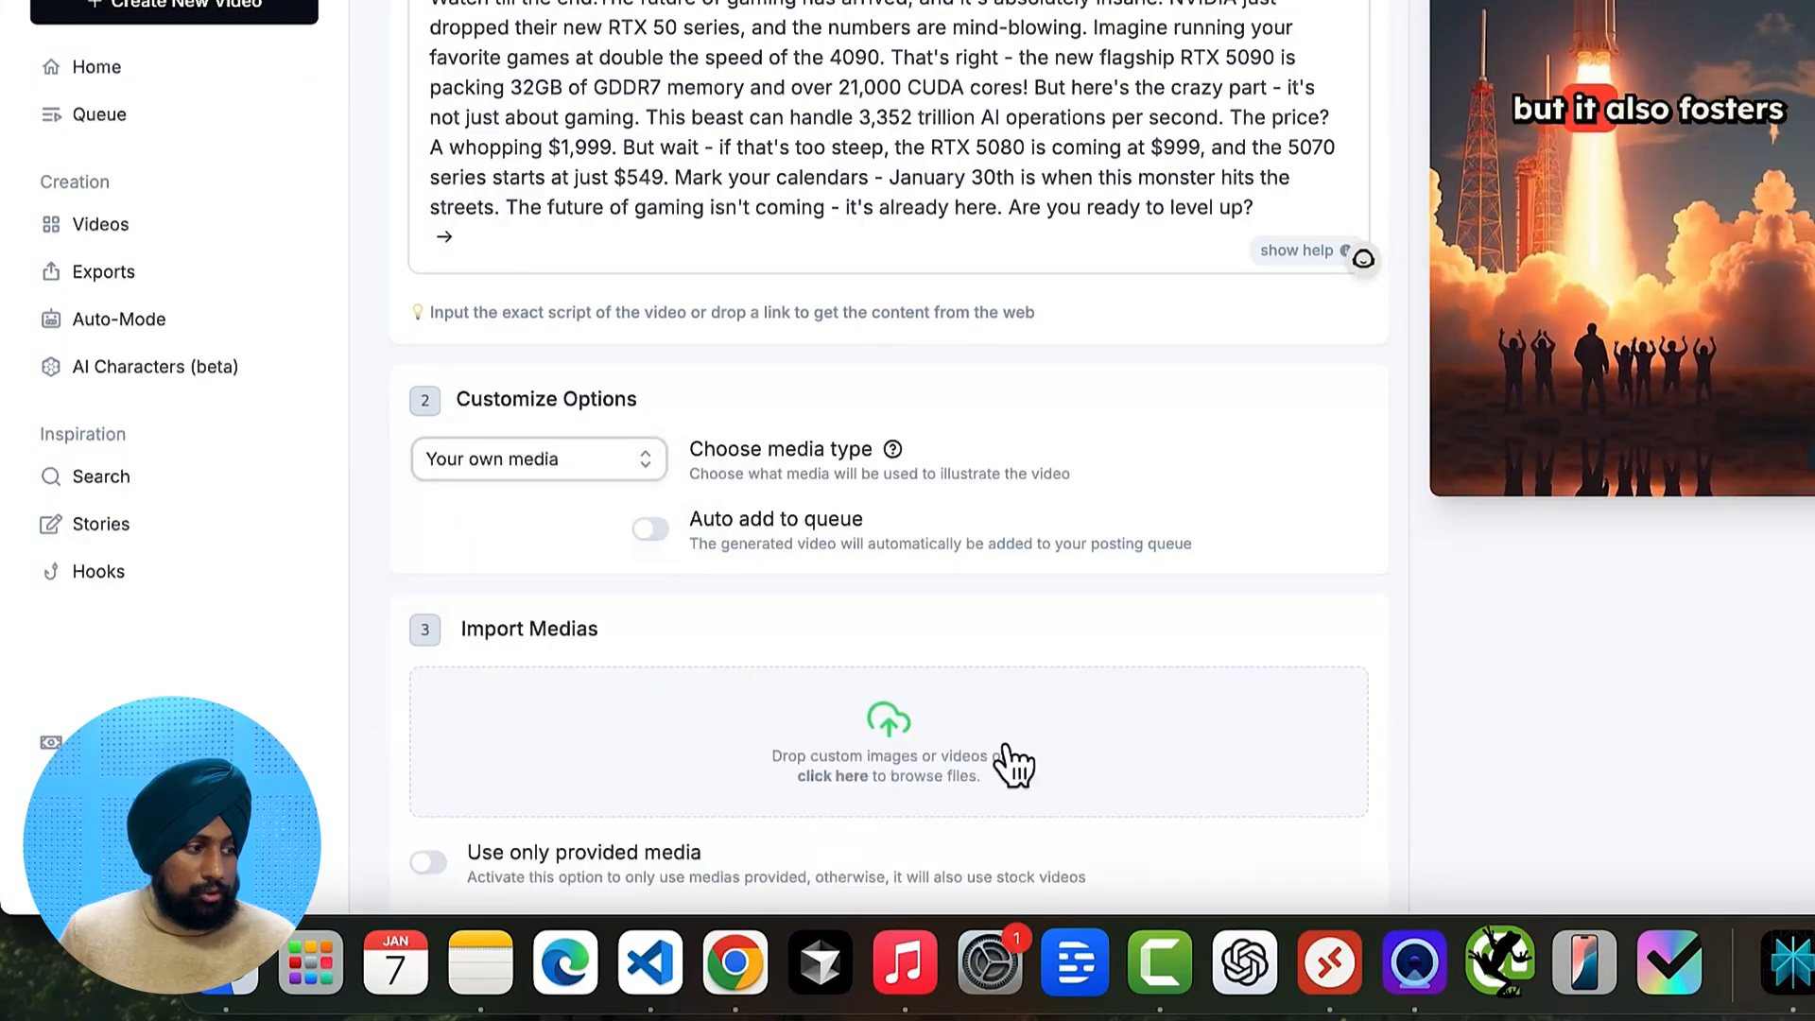
pyautogui.scroll(-2, 965, 737)
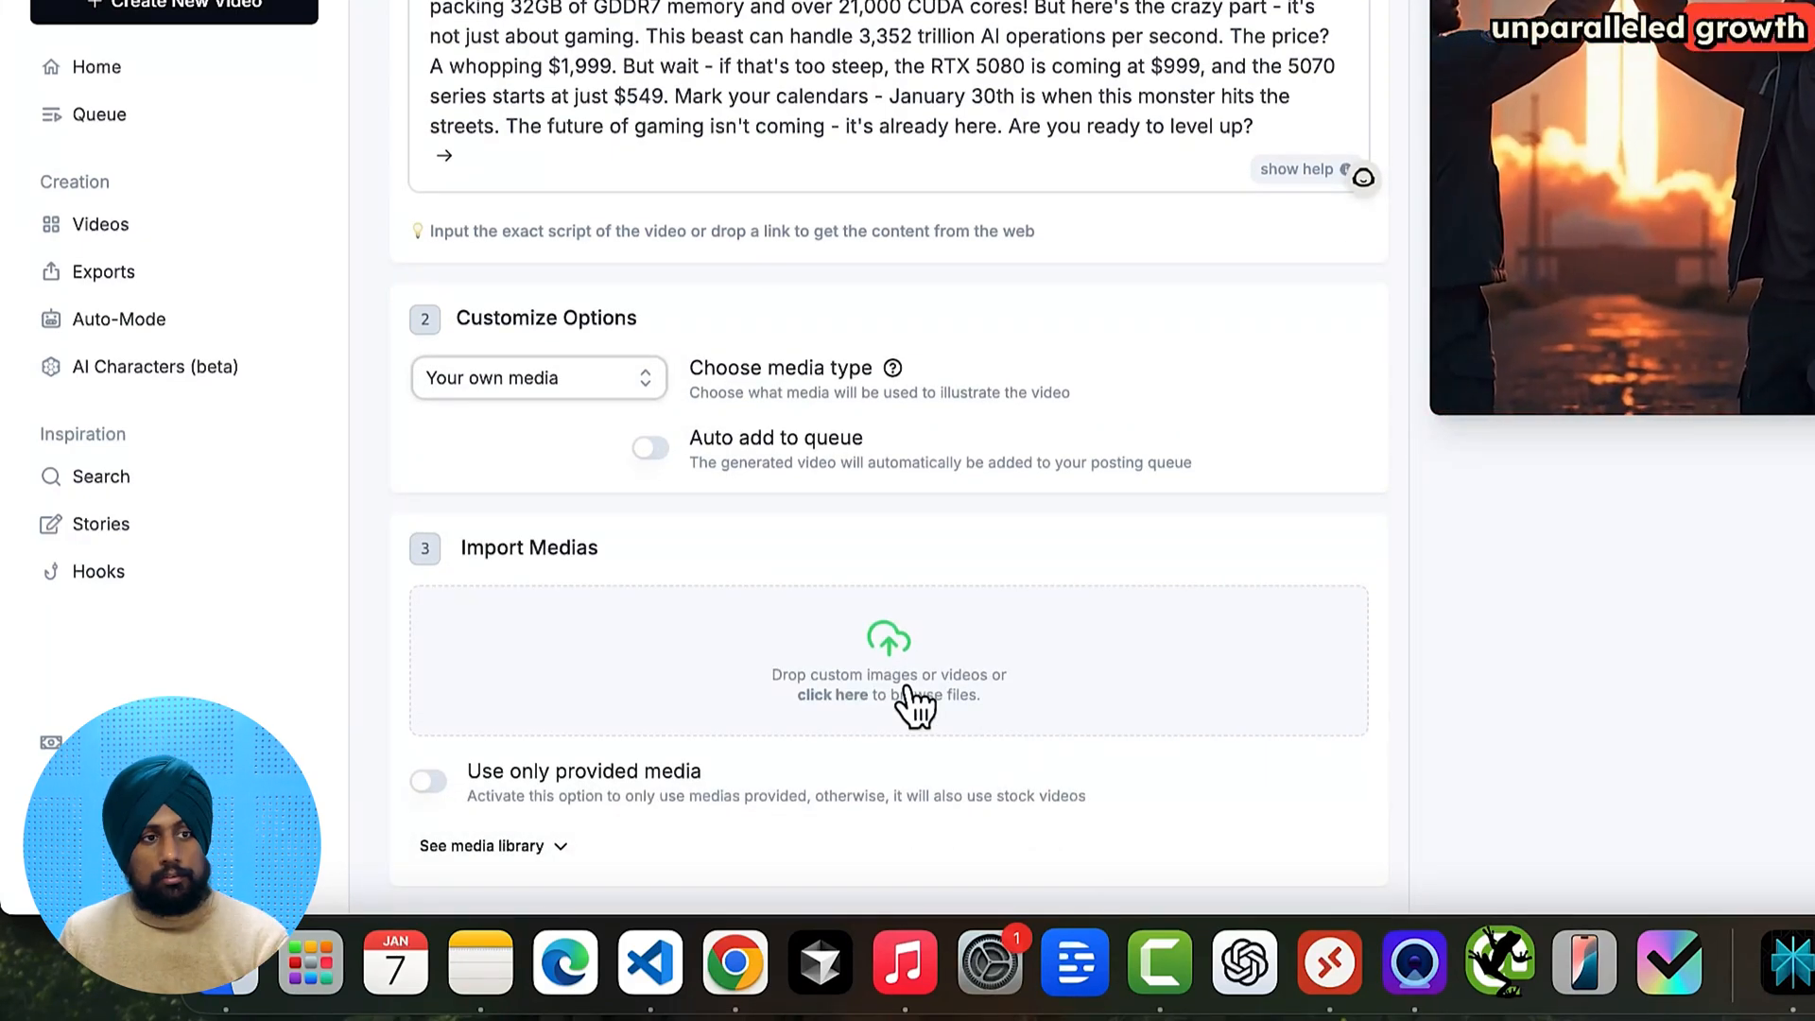
# Switch the media type back to Moving AI images
pyautogui.click(620, 388)
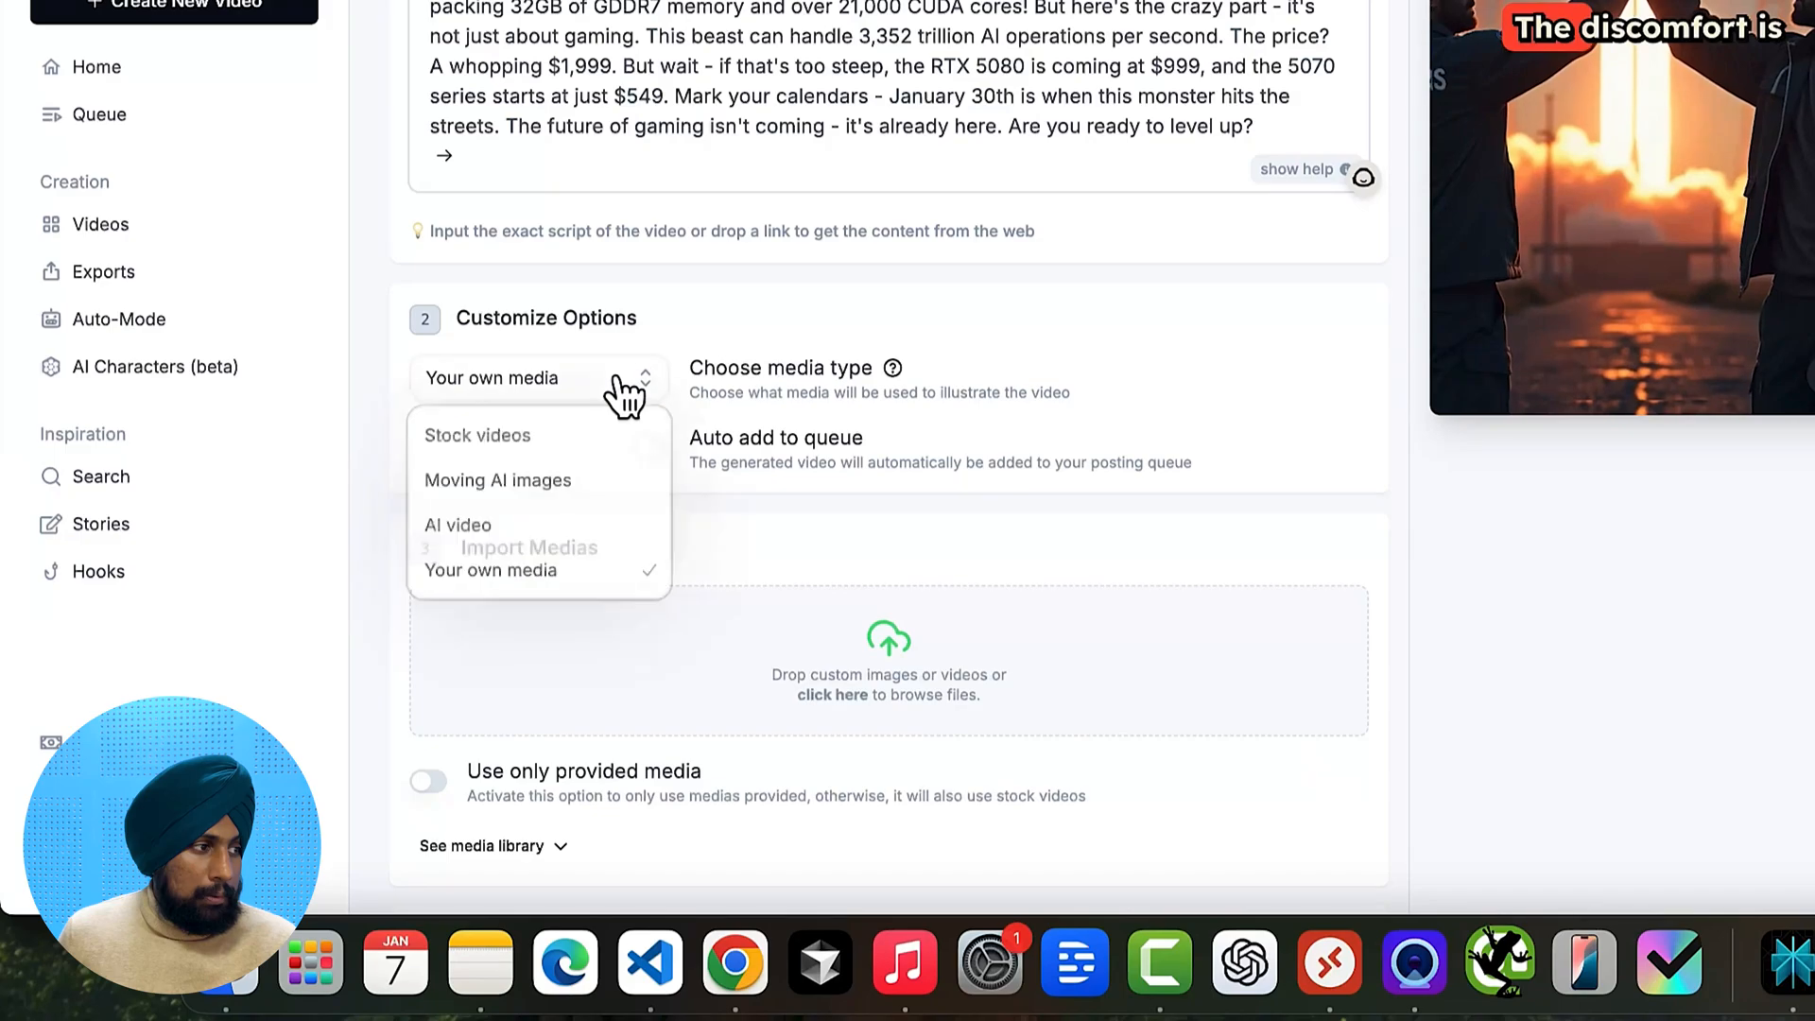
pyautogui.click(600, 486)
pyautogui.scroll(-4, 803, 501)
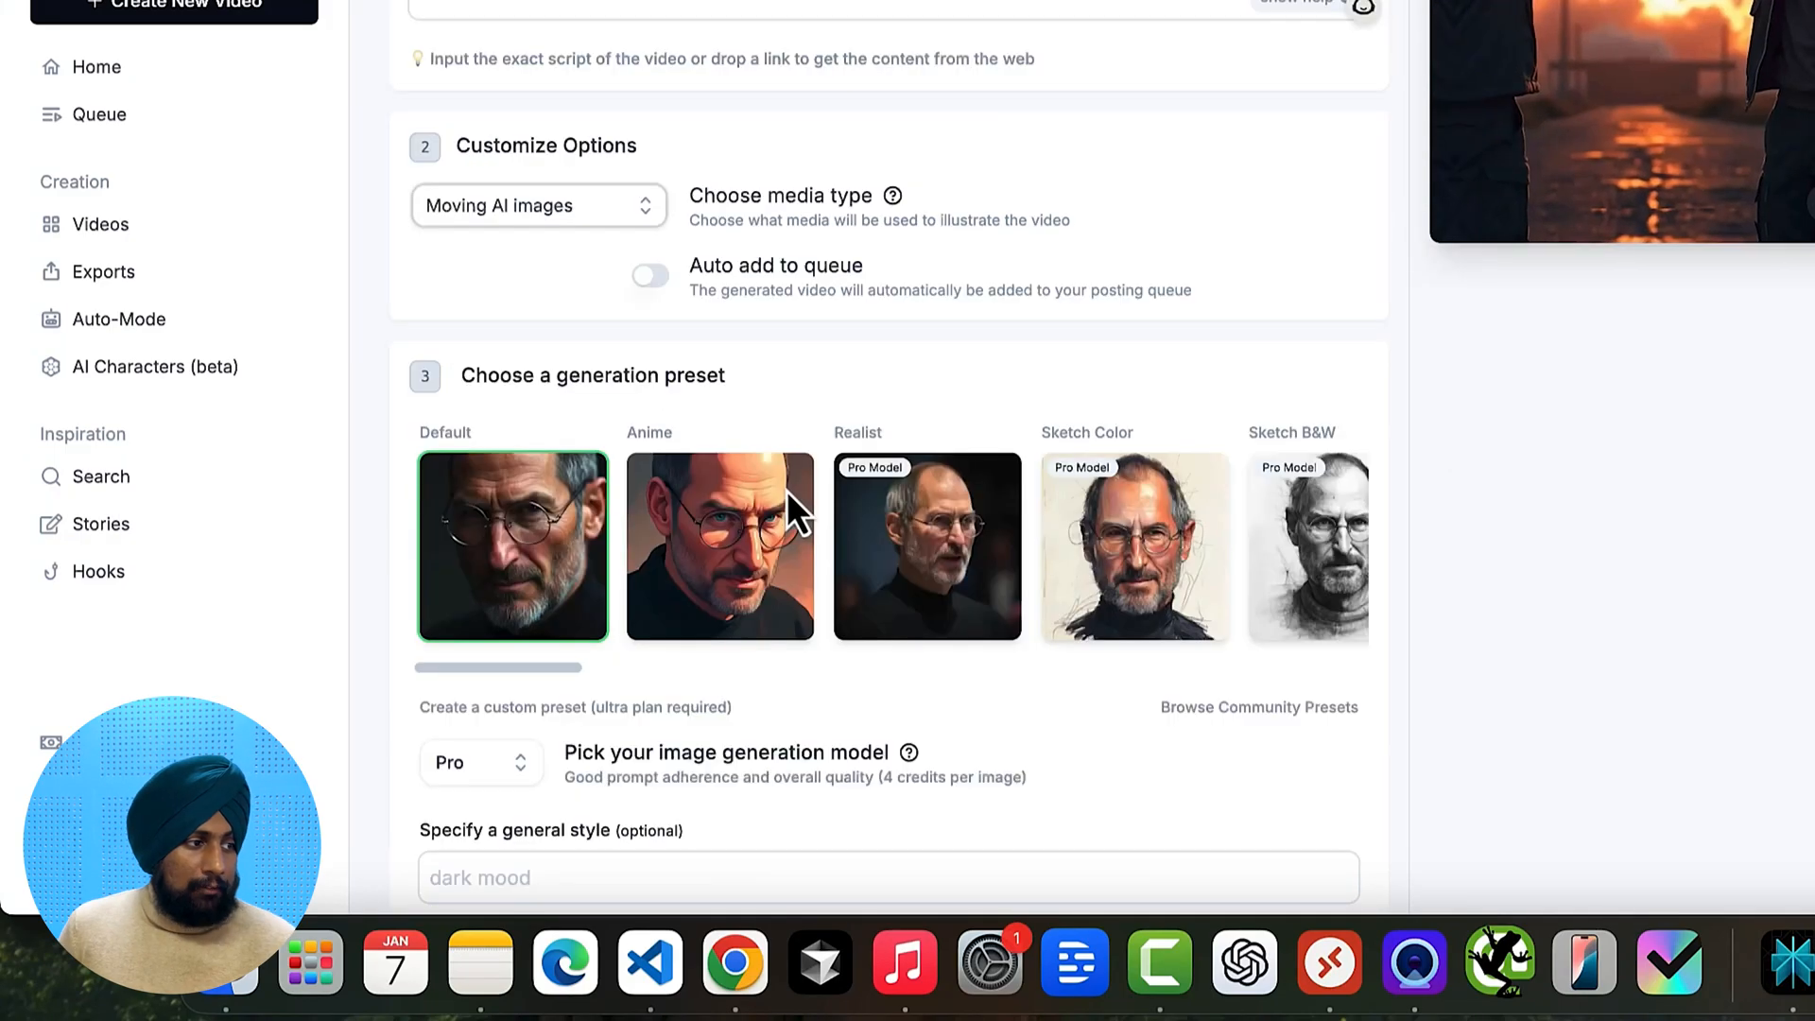
# Choose the educational preset for the image generation
pyautogui.scroll(-4, 1072, 551)
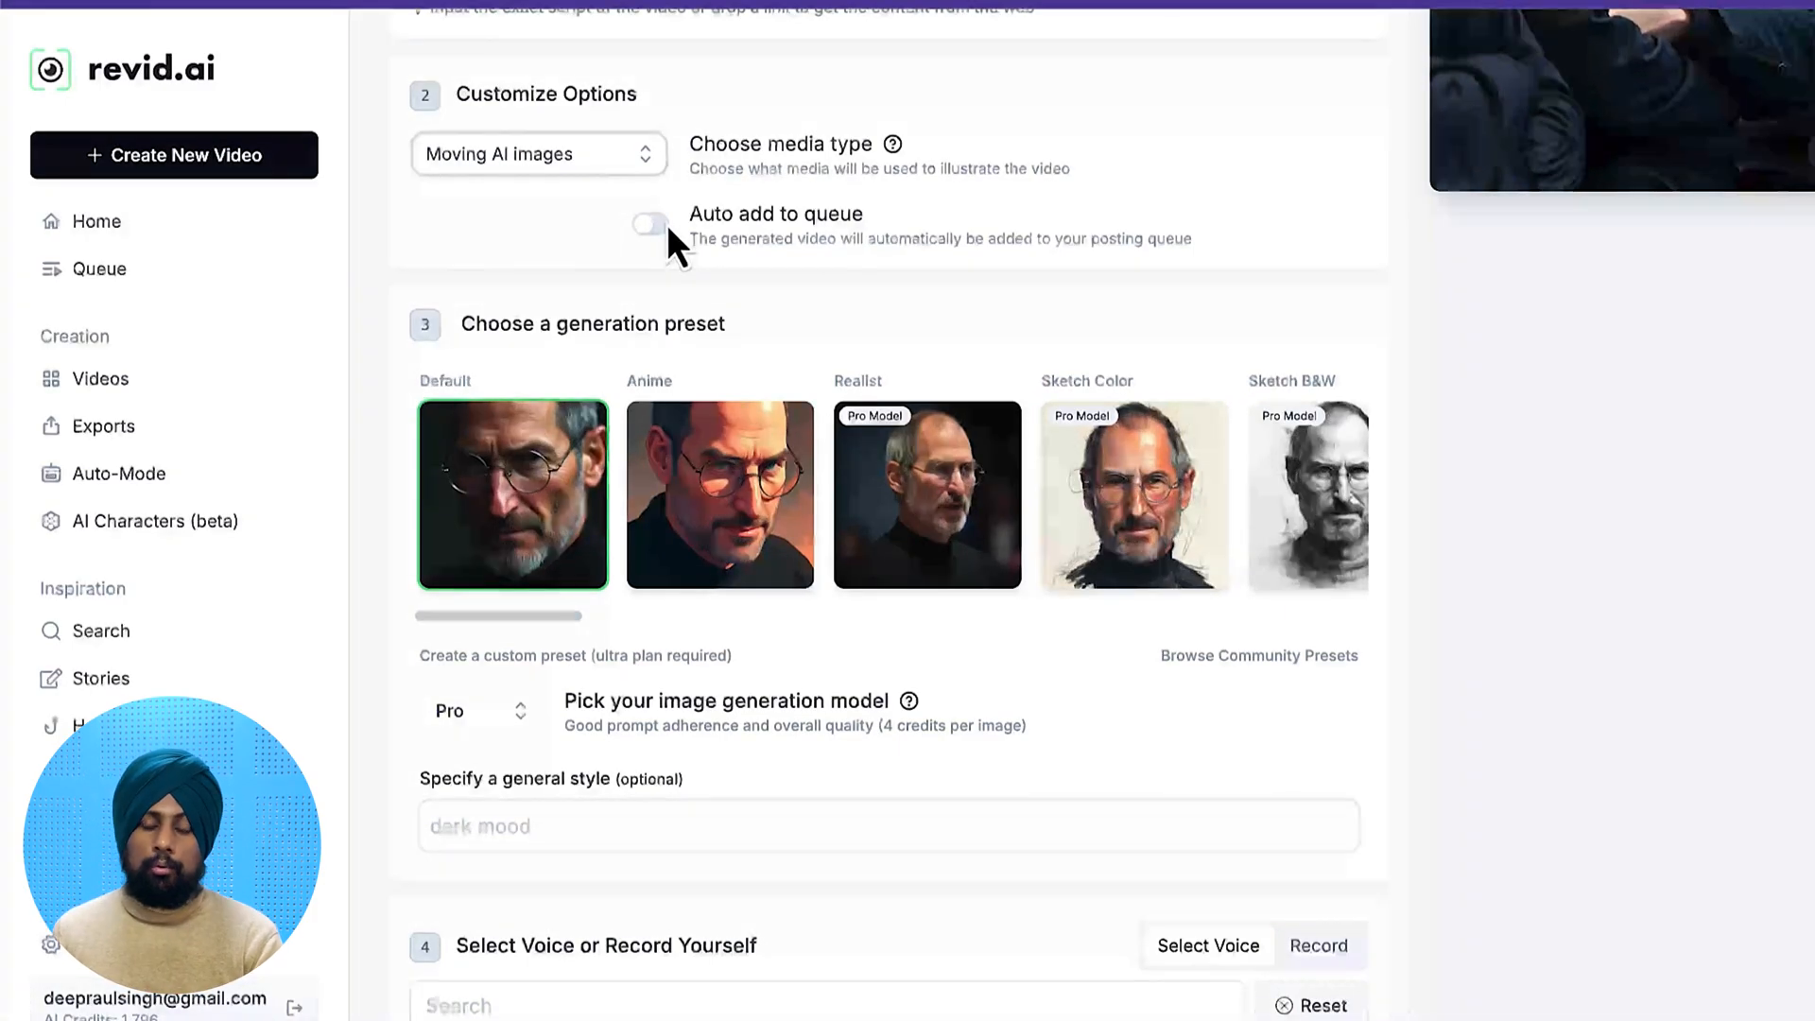
pyautogui.scroll(1, 700, 315)
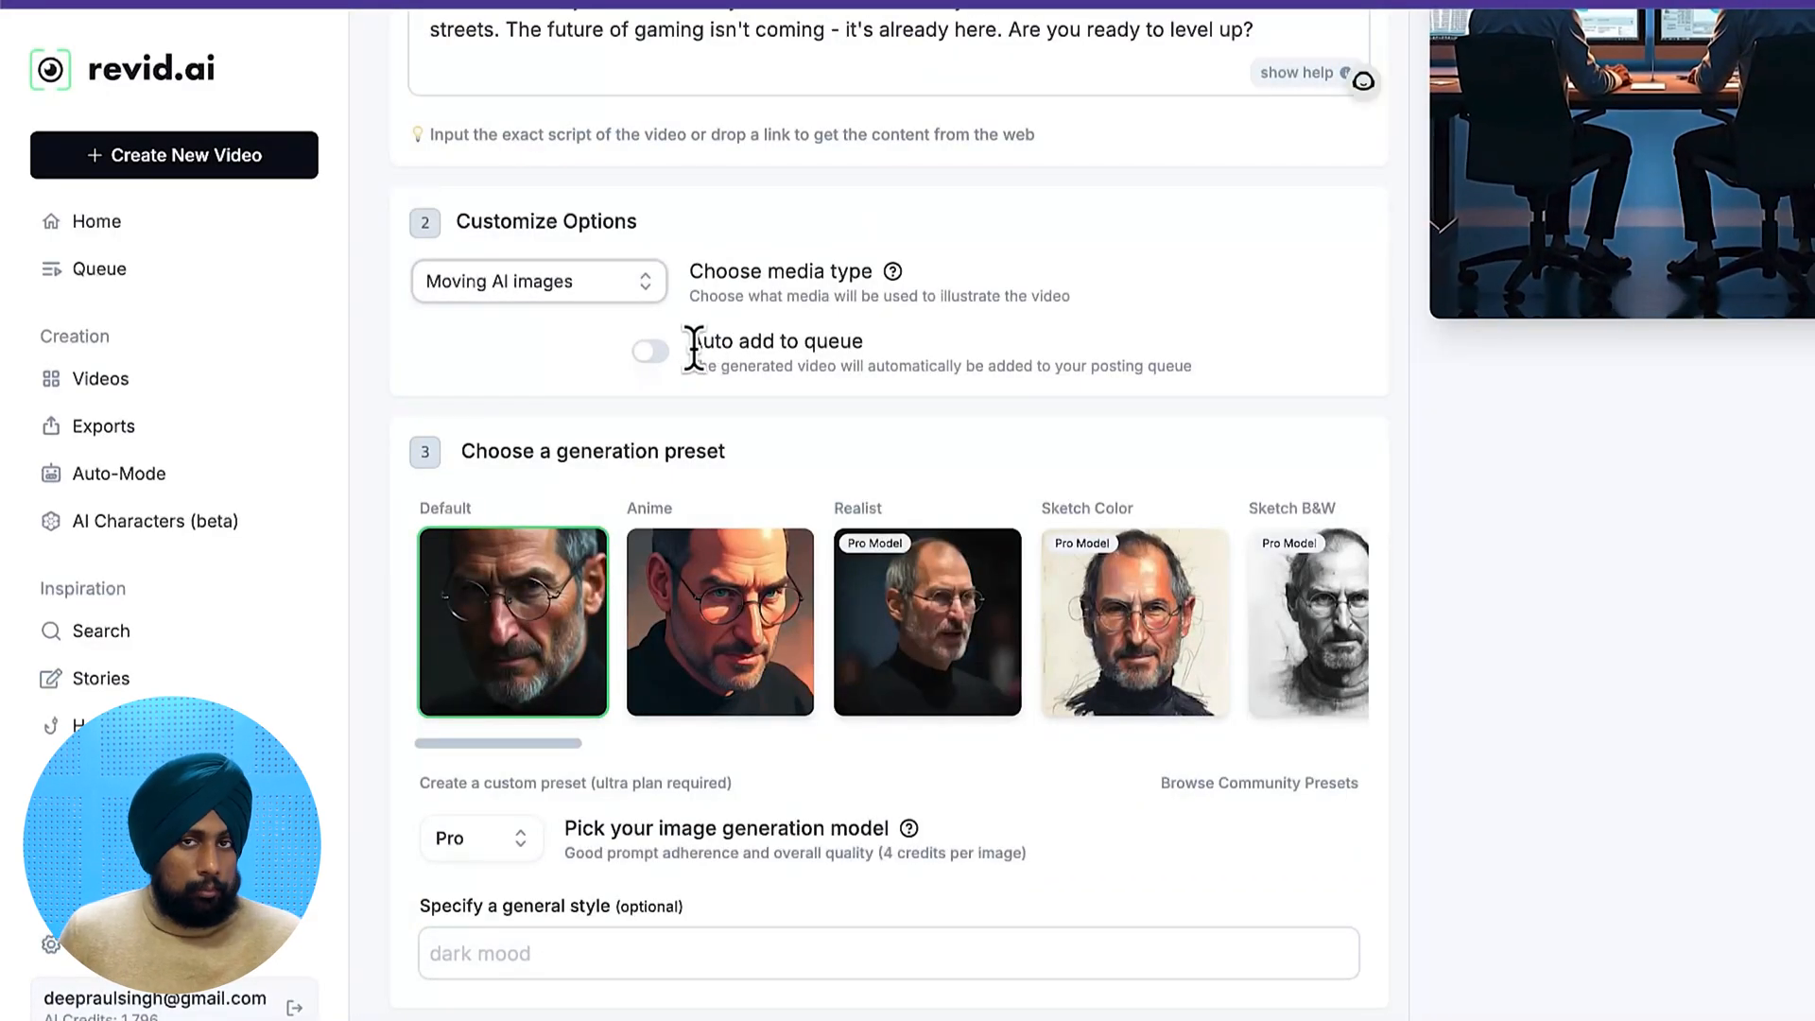
pyautogui.scroll(-2, 696, 387)
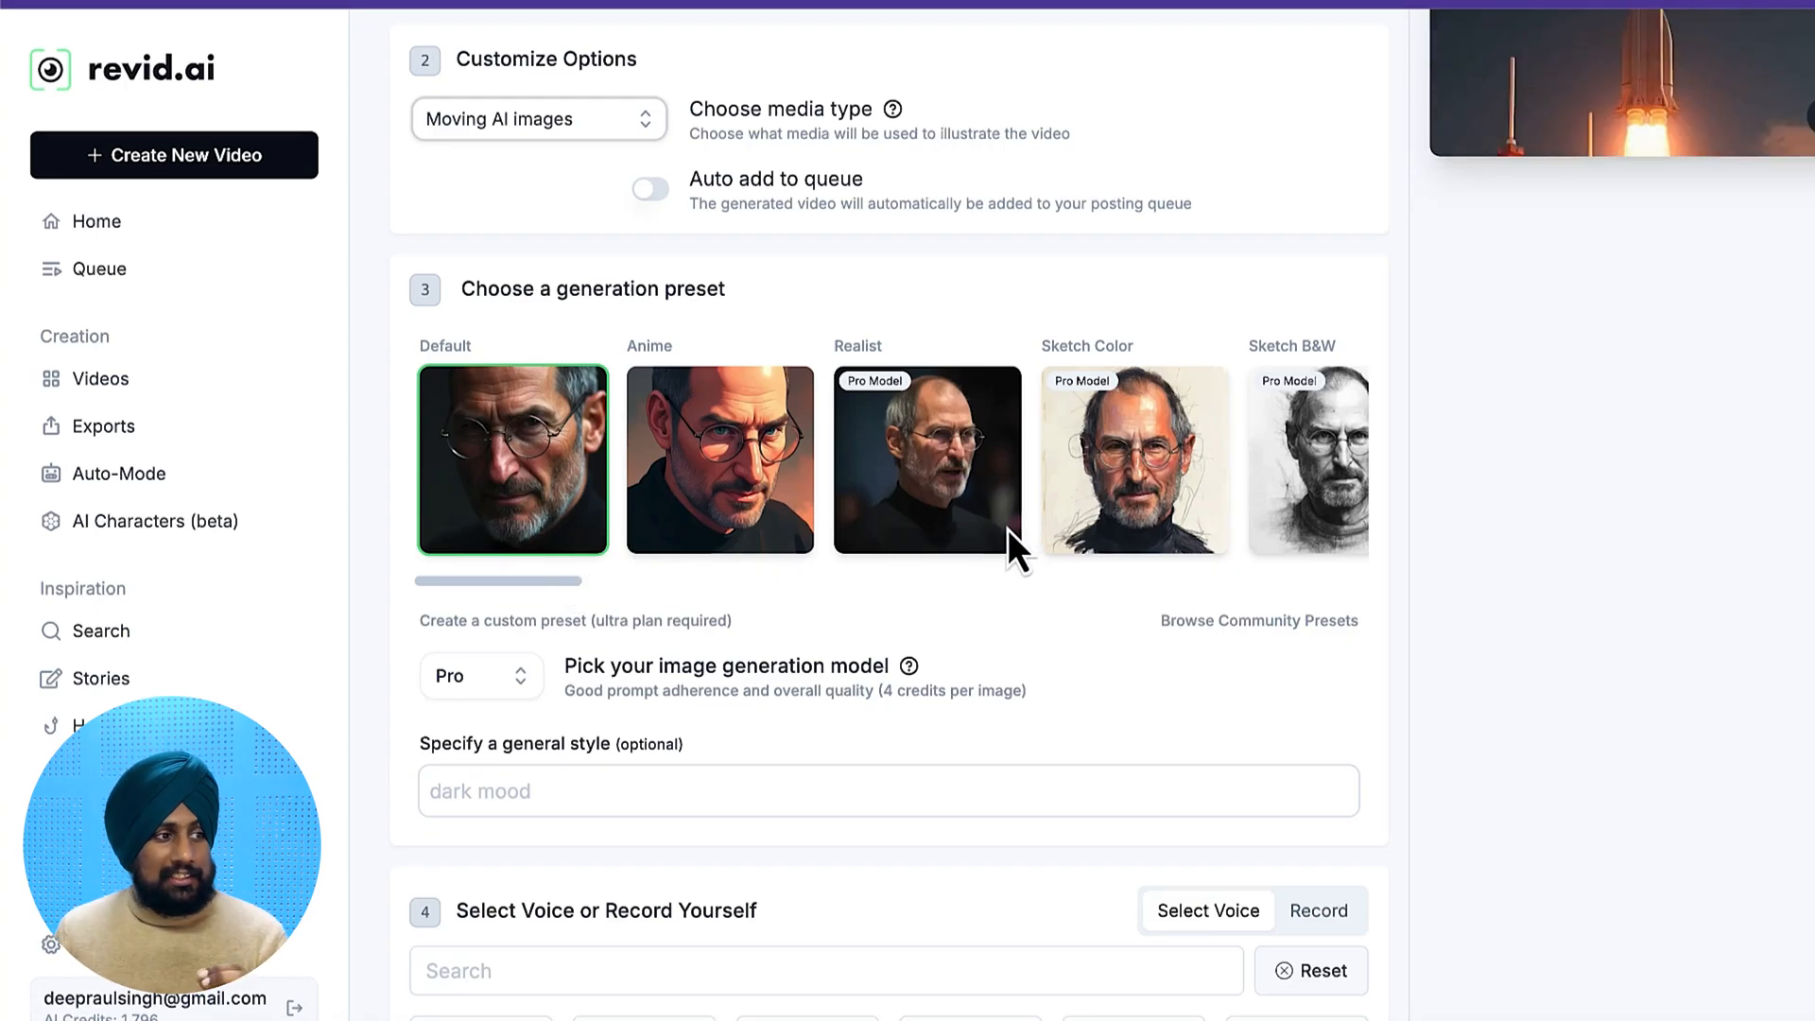
pyautogui.moveTo(503, 580); pyautogui.dragTo(1319, 582)
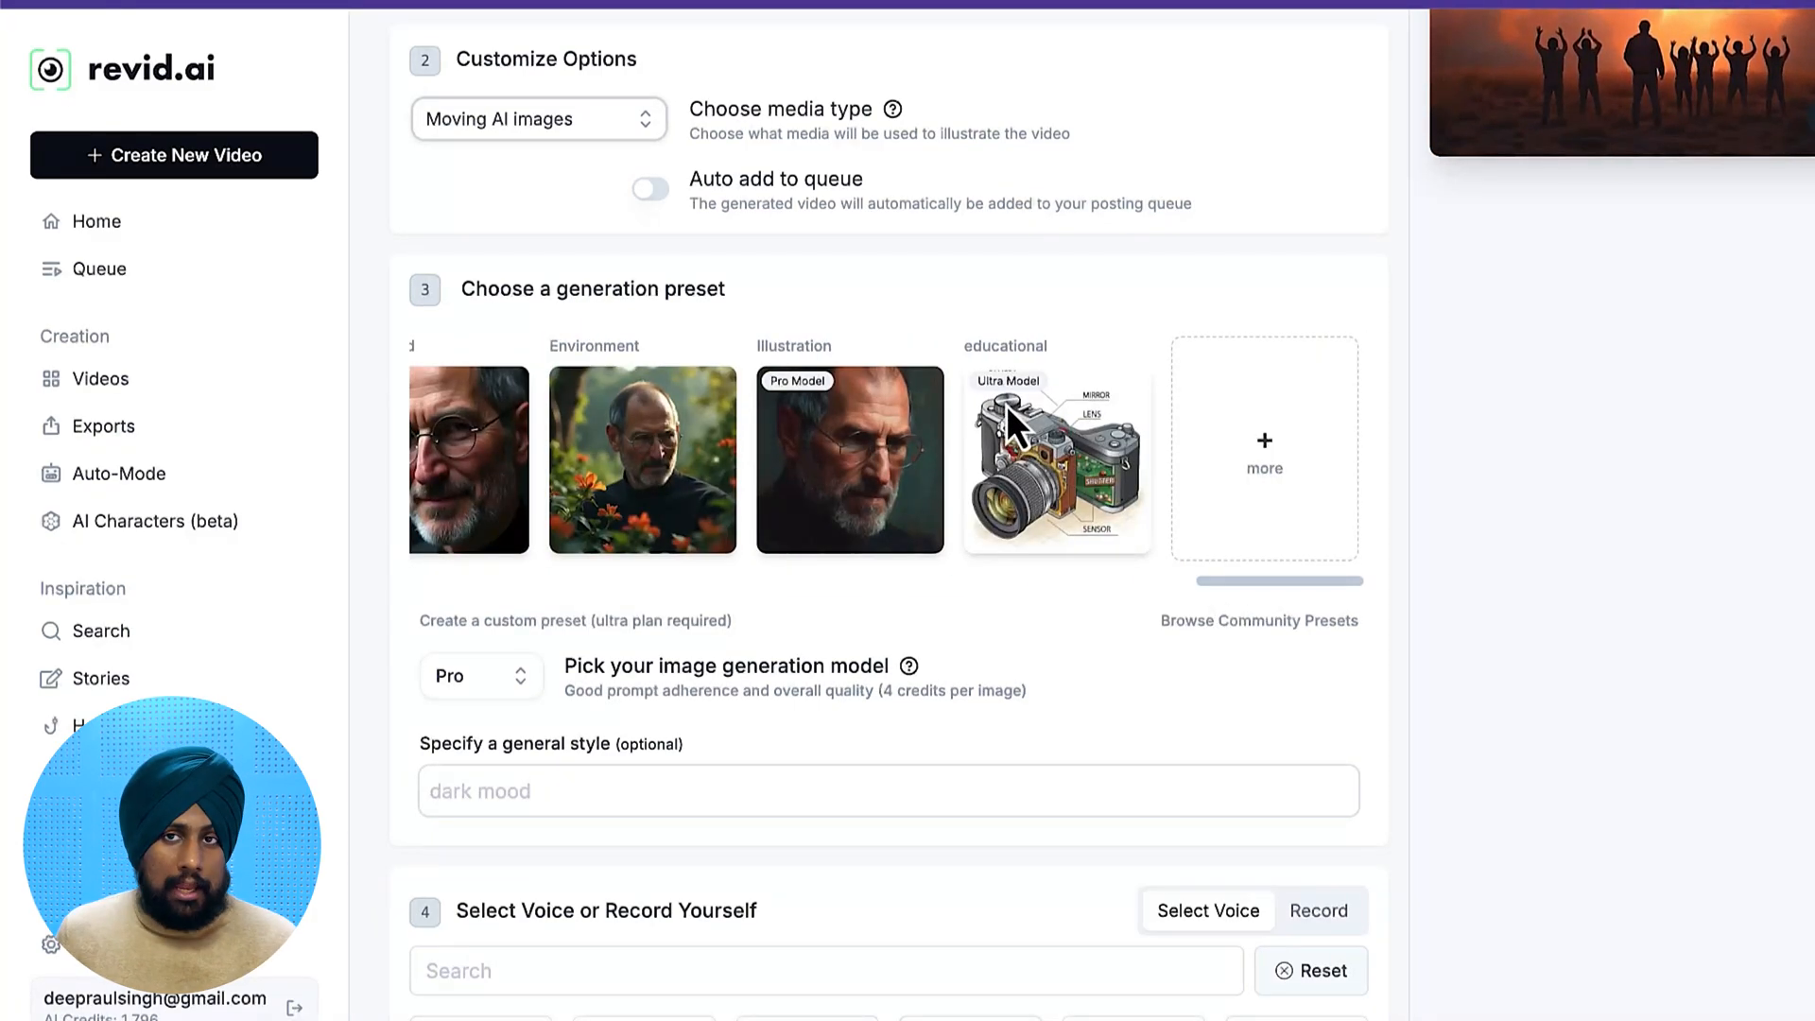
pyautogui.click(1021, 437)
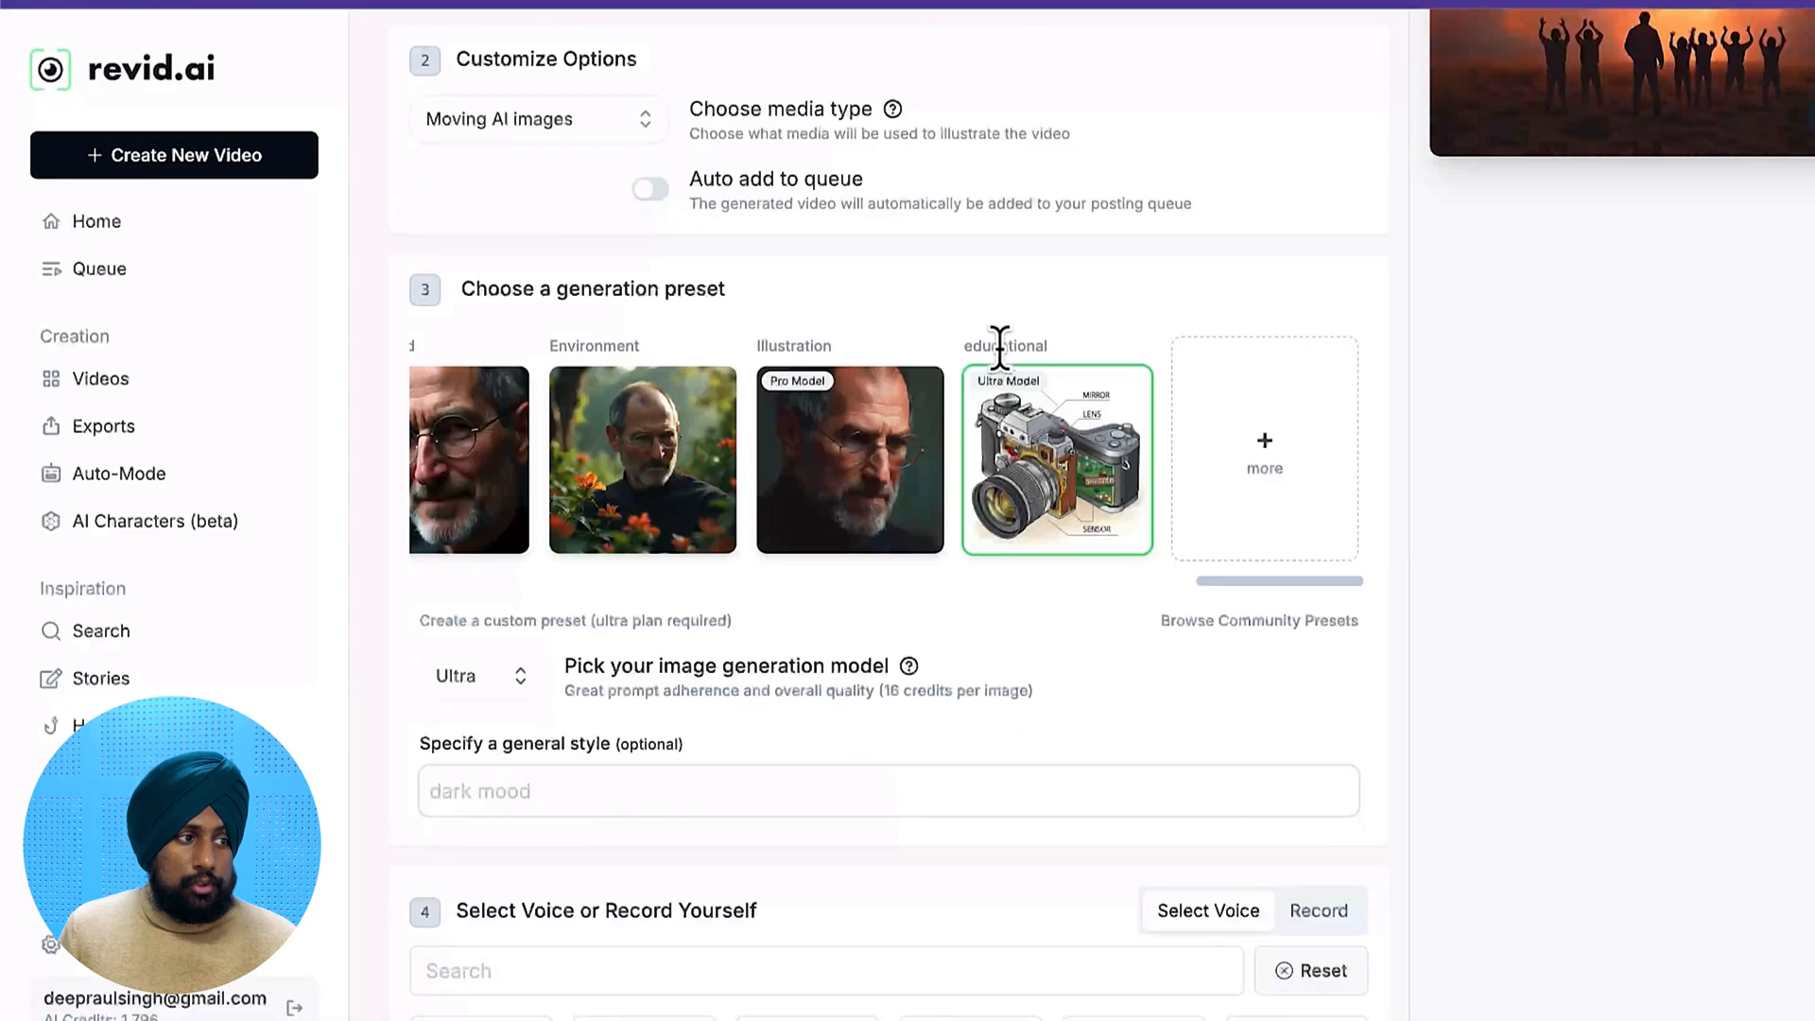
# Leave the general style empty, select Brian as the narration voice, and listen to its sample
pyautogui.scroll(-3, 971, 793)
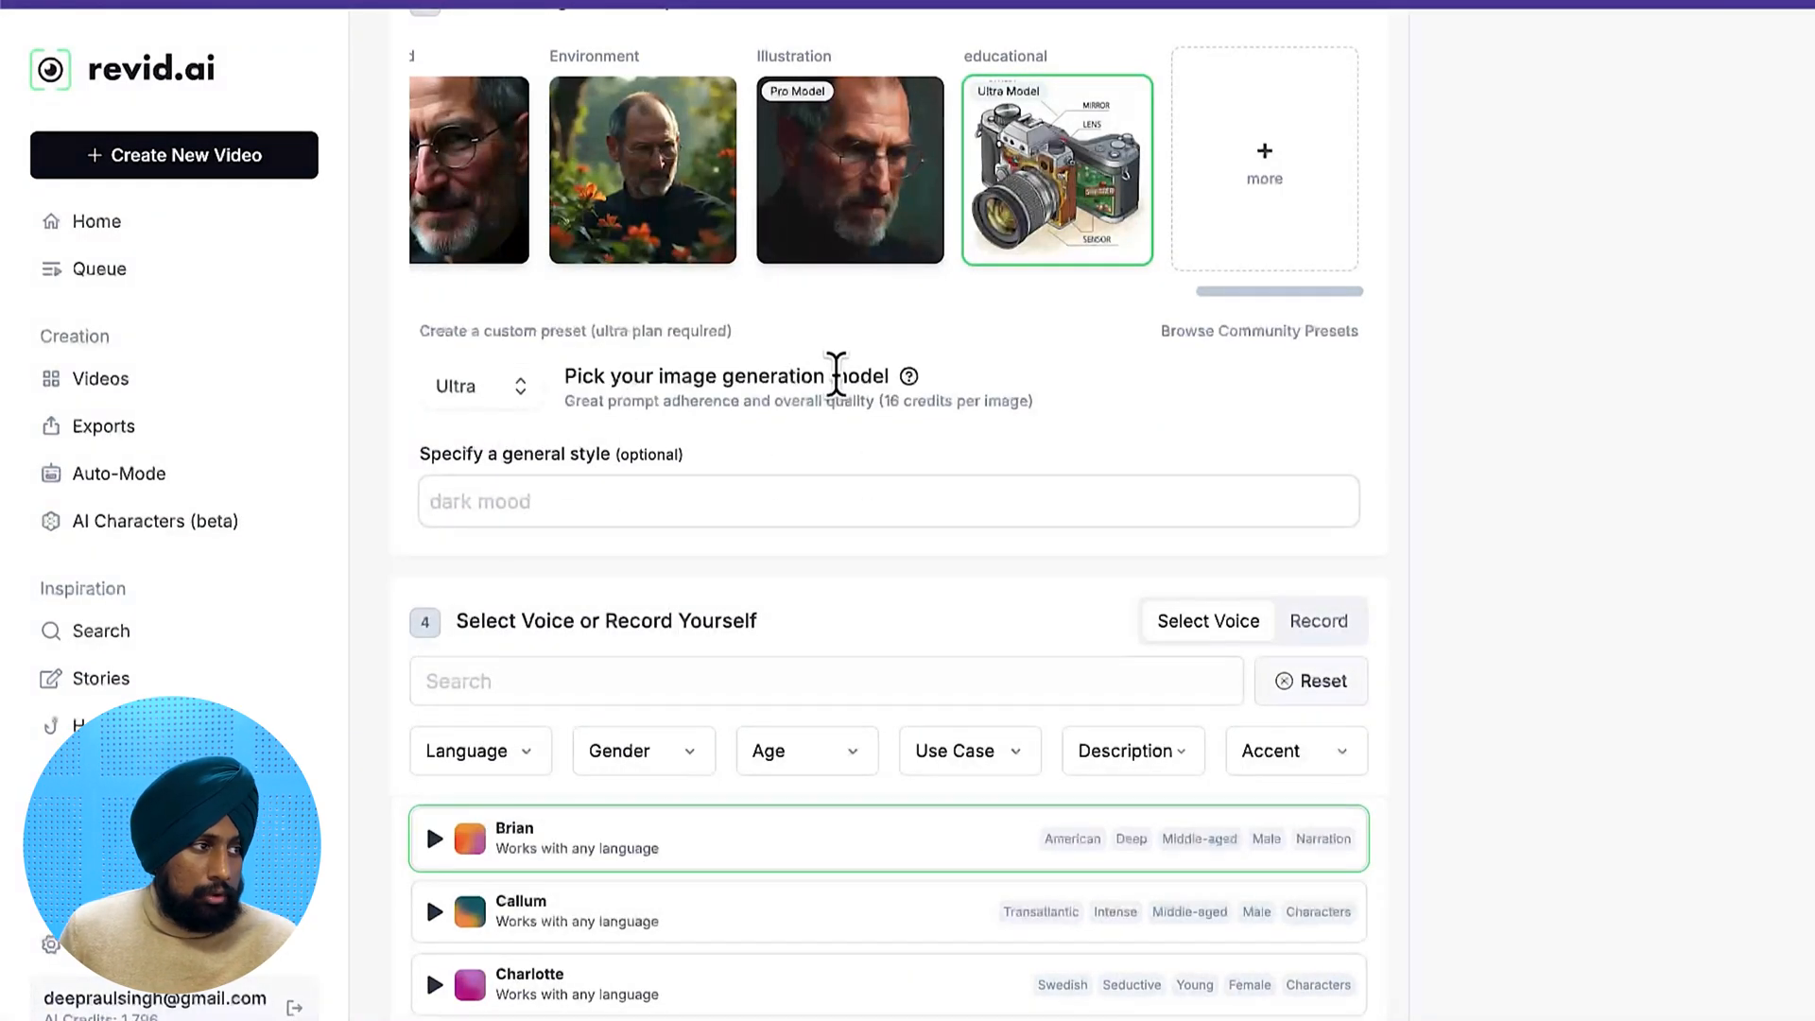
pyautogui.scroll(-2, 1025, 351)
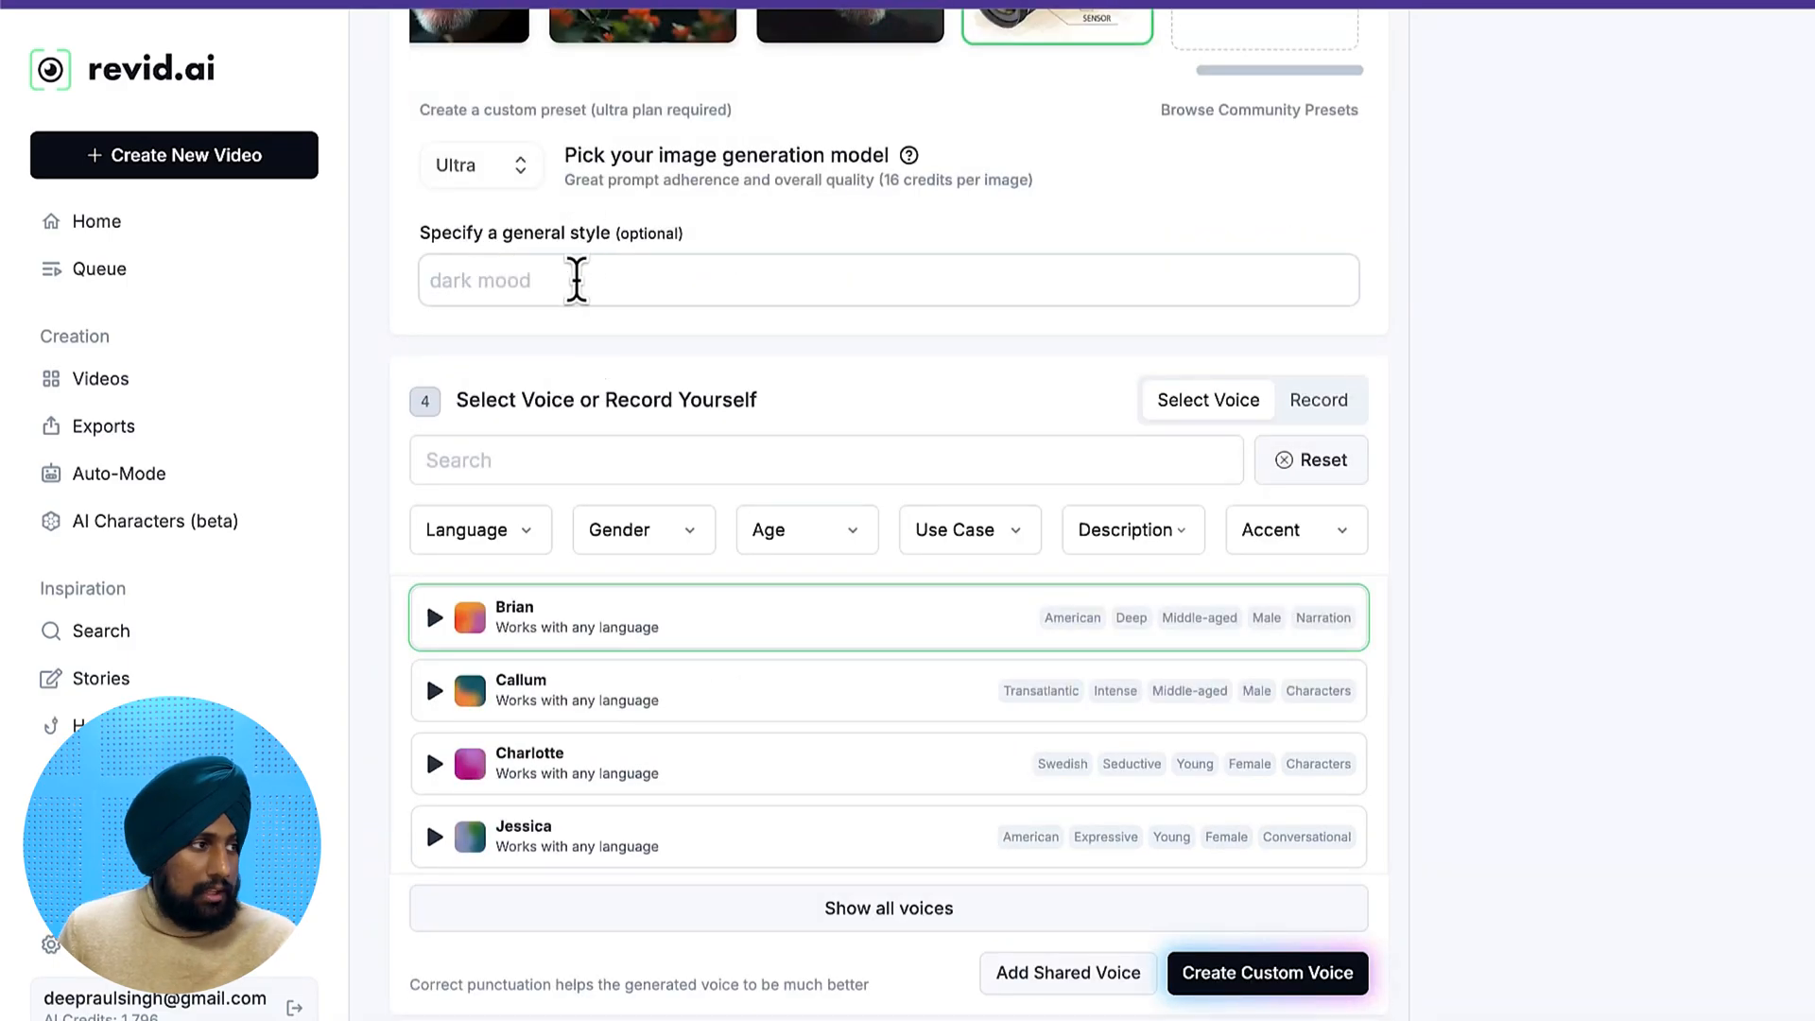
pyautogui.click(575, 280)
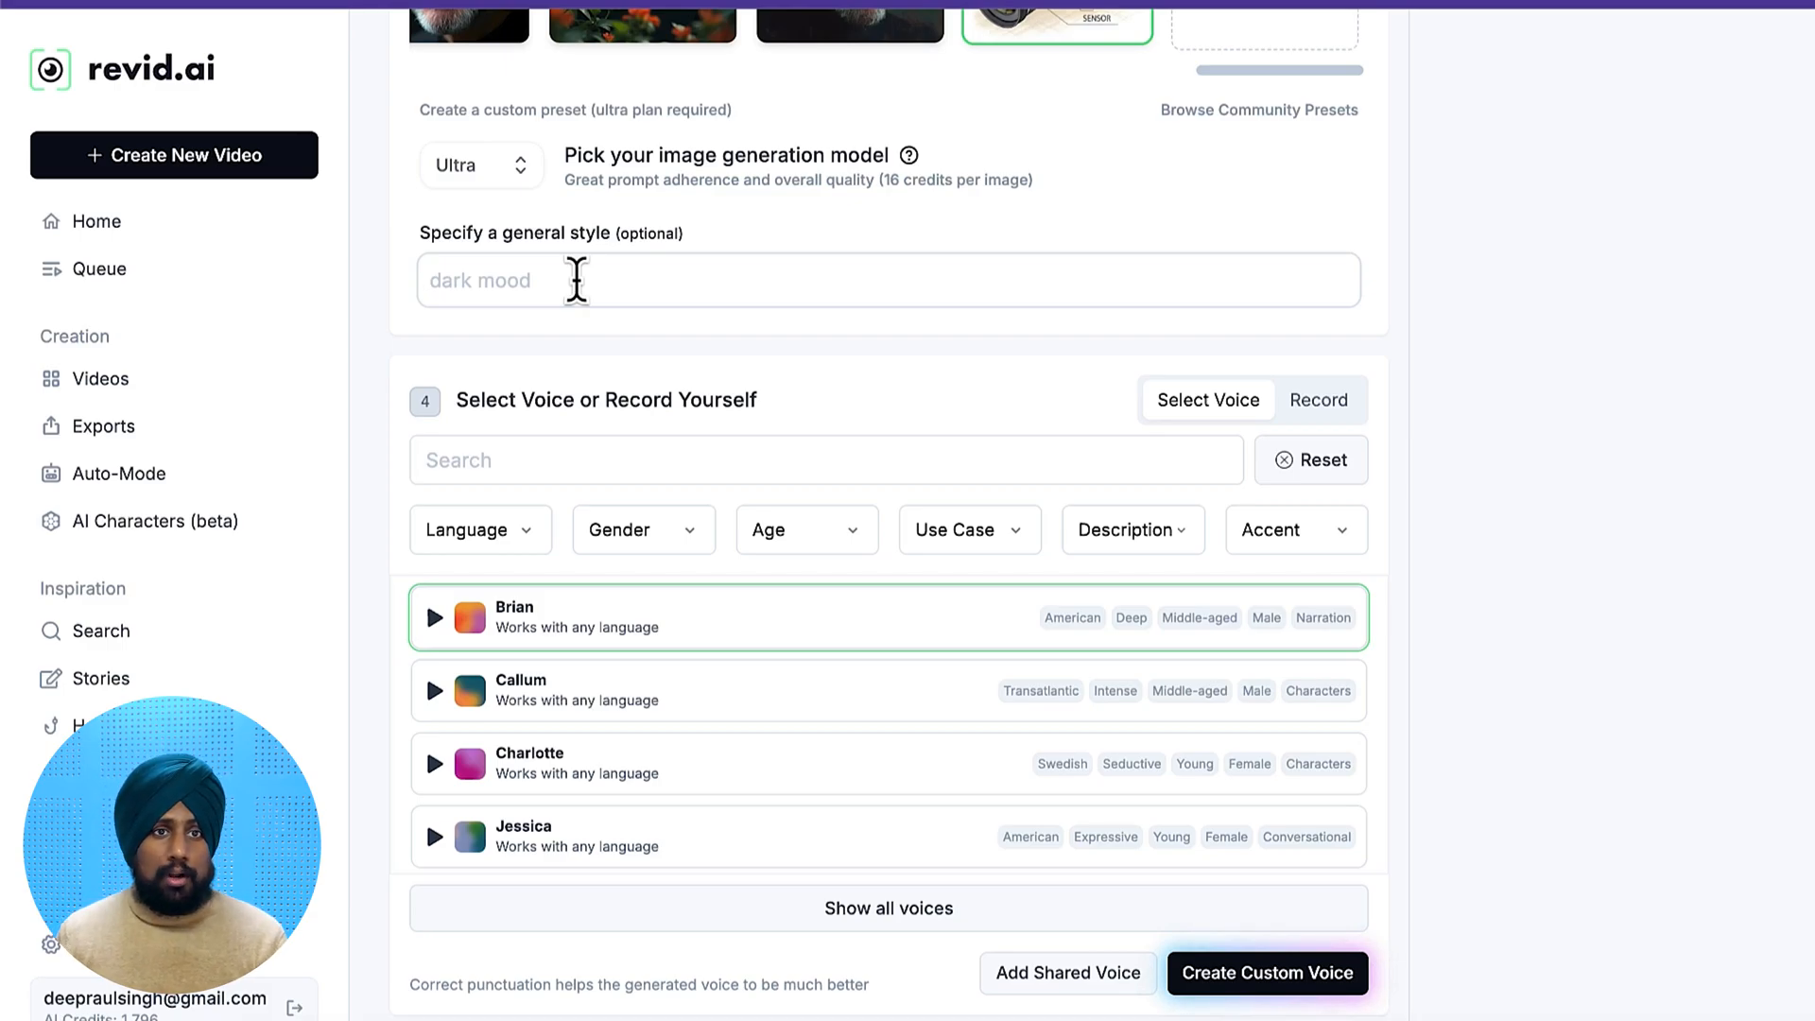
pyautogui.scroll(-1, 592, 473)
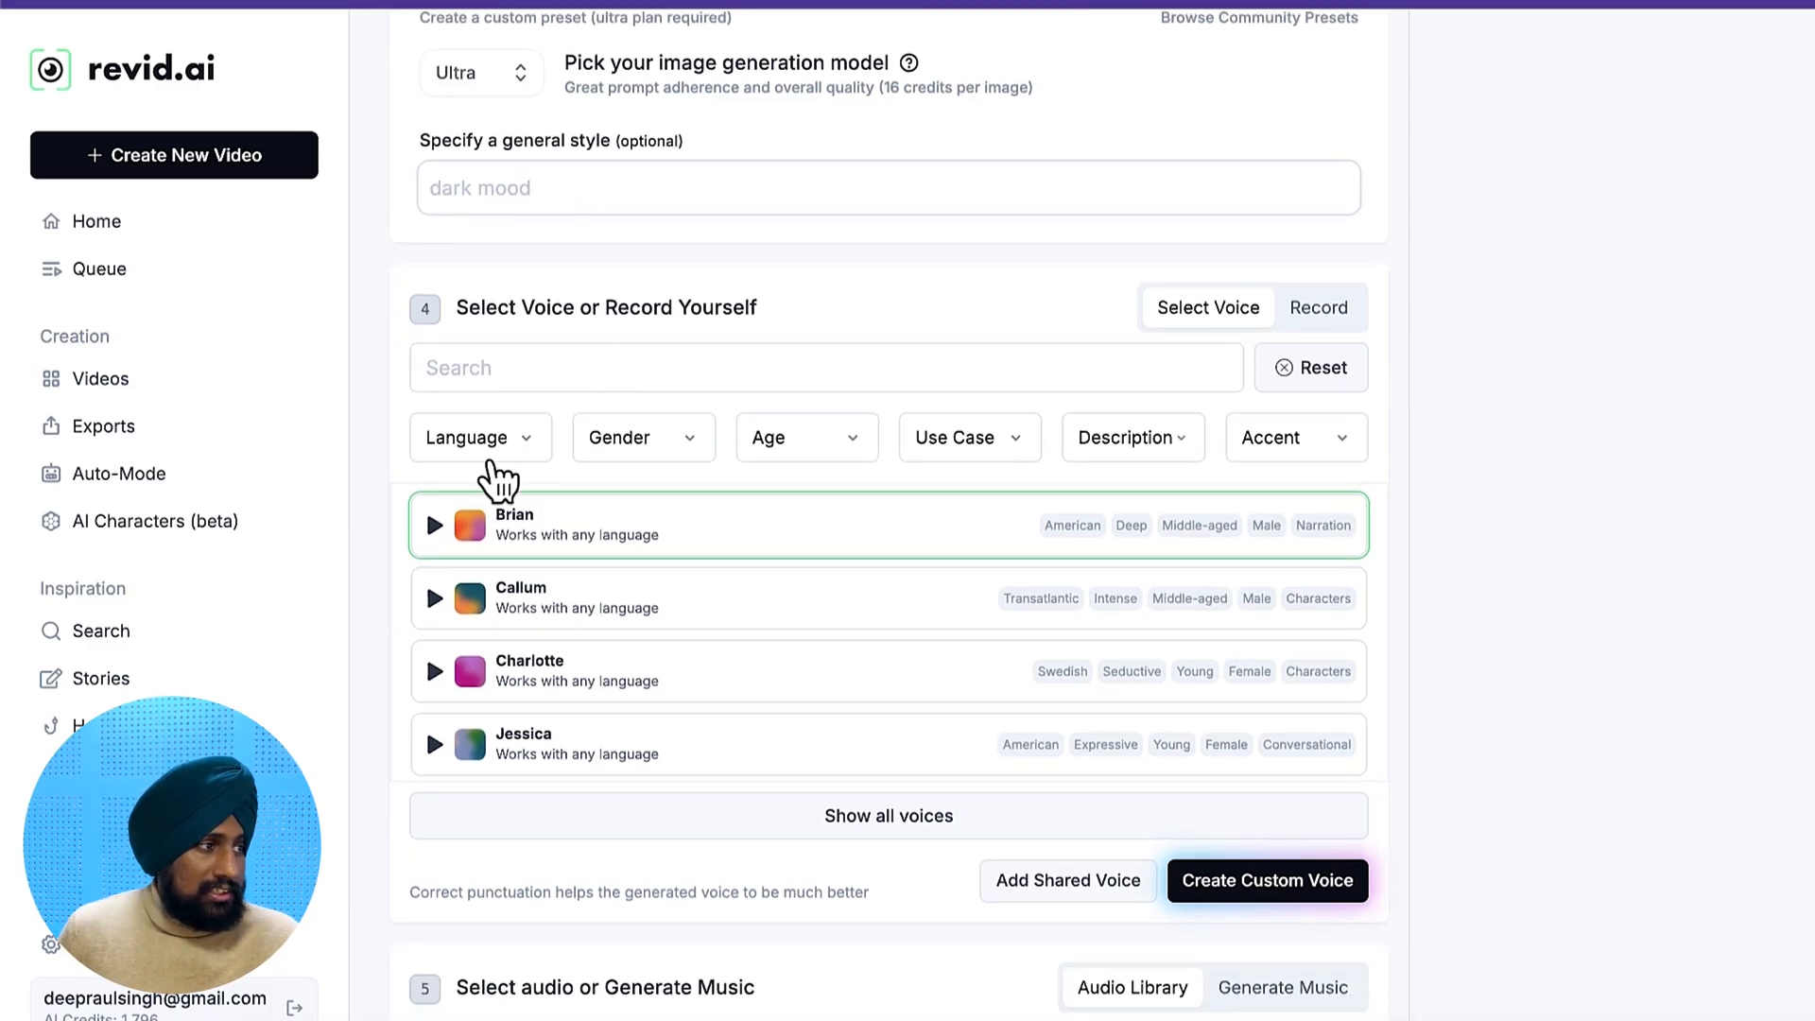
pyautogui.click(463, 529)
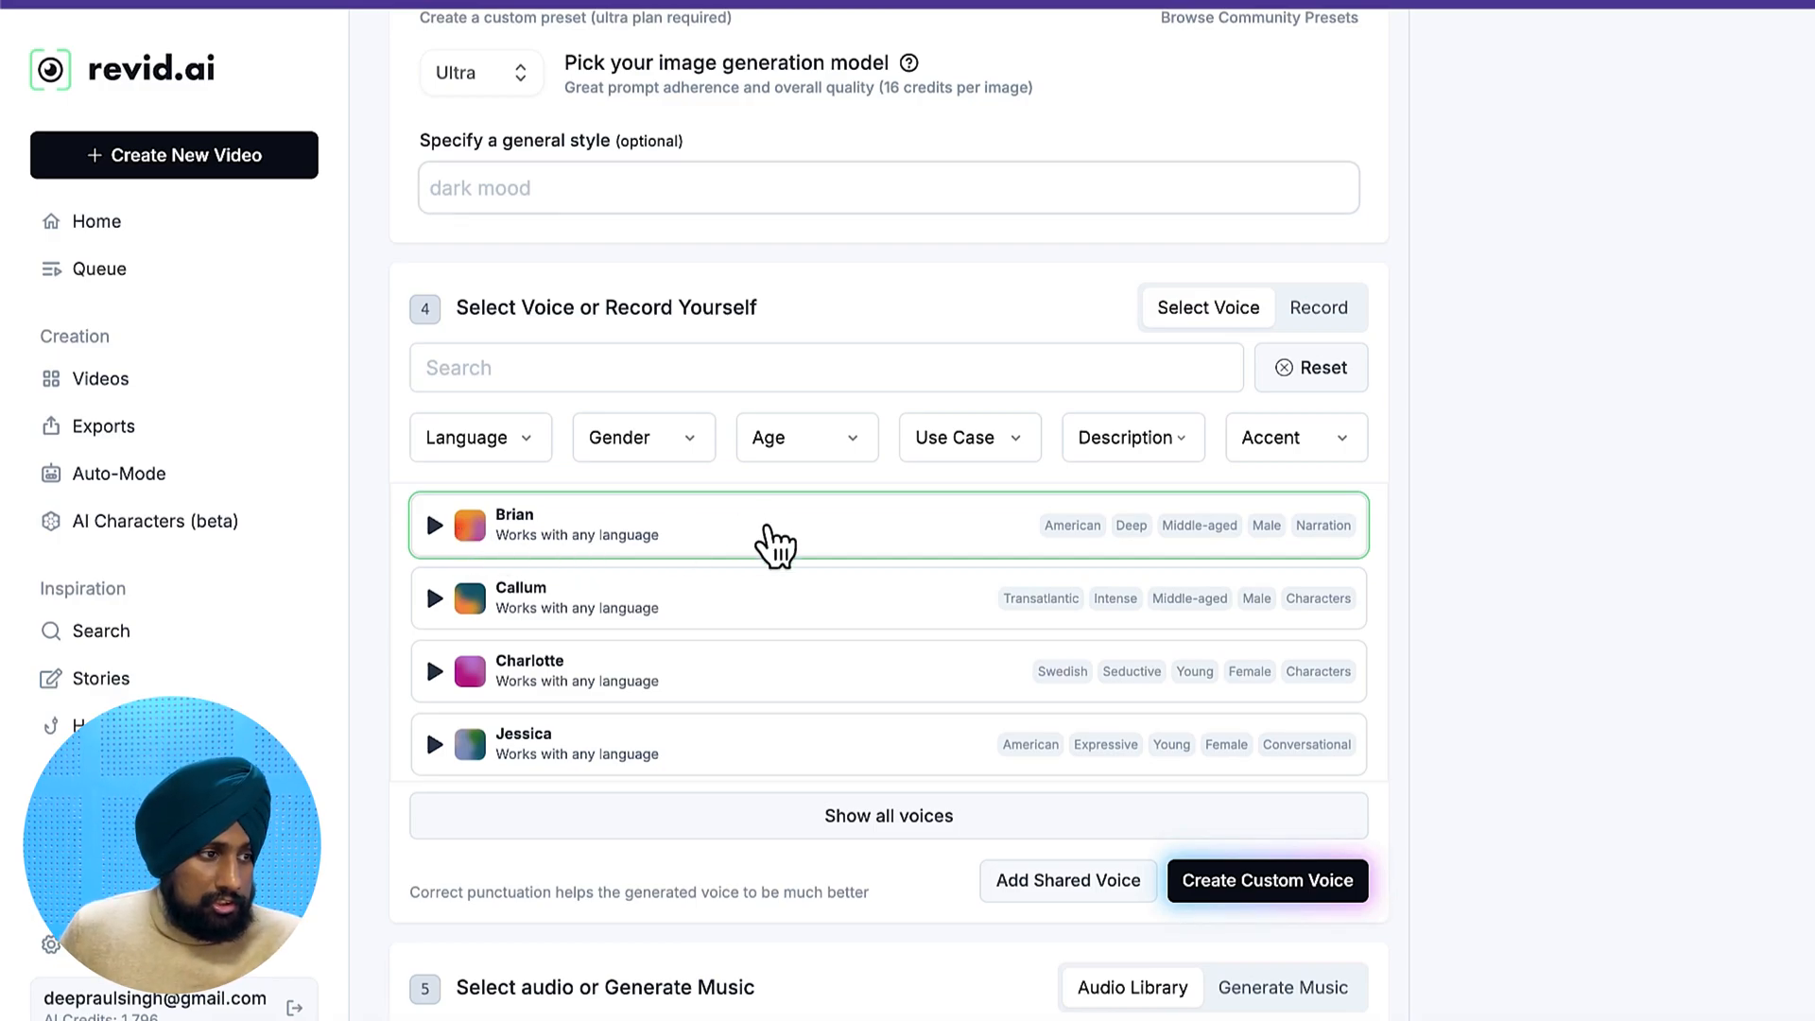
pyautogui.scroll(-1, 625, 761)
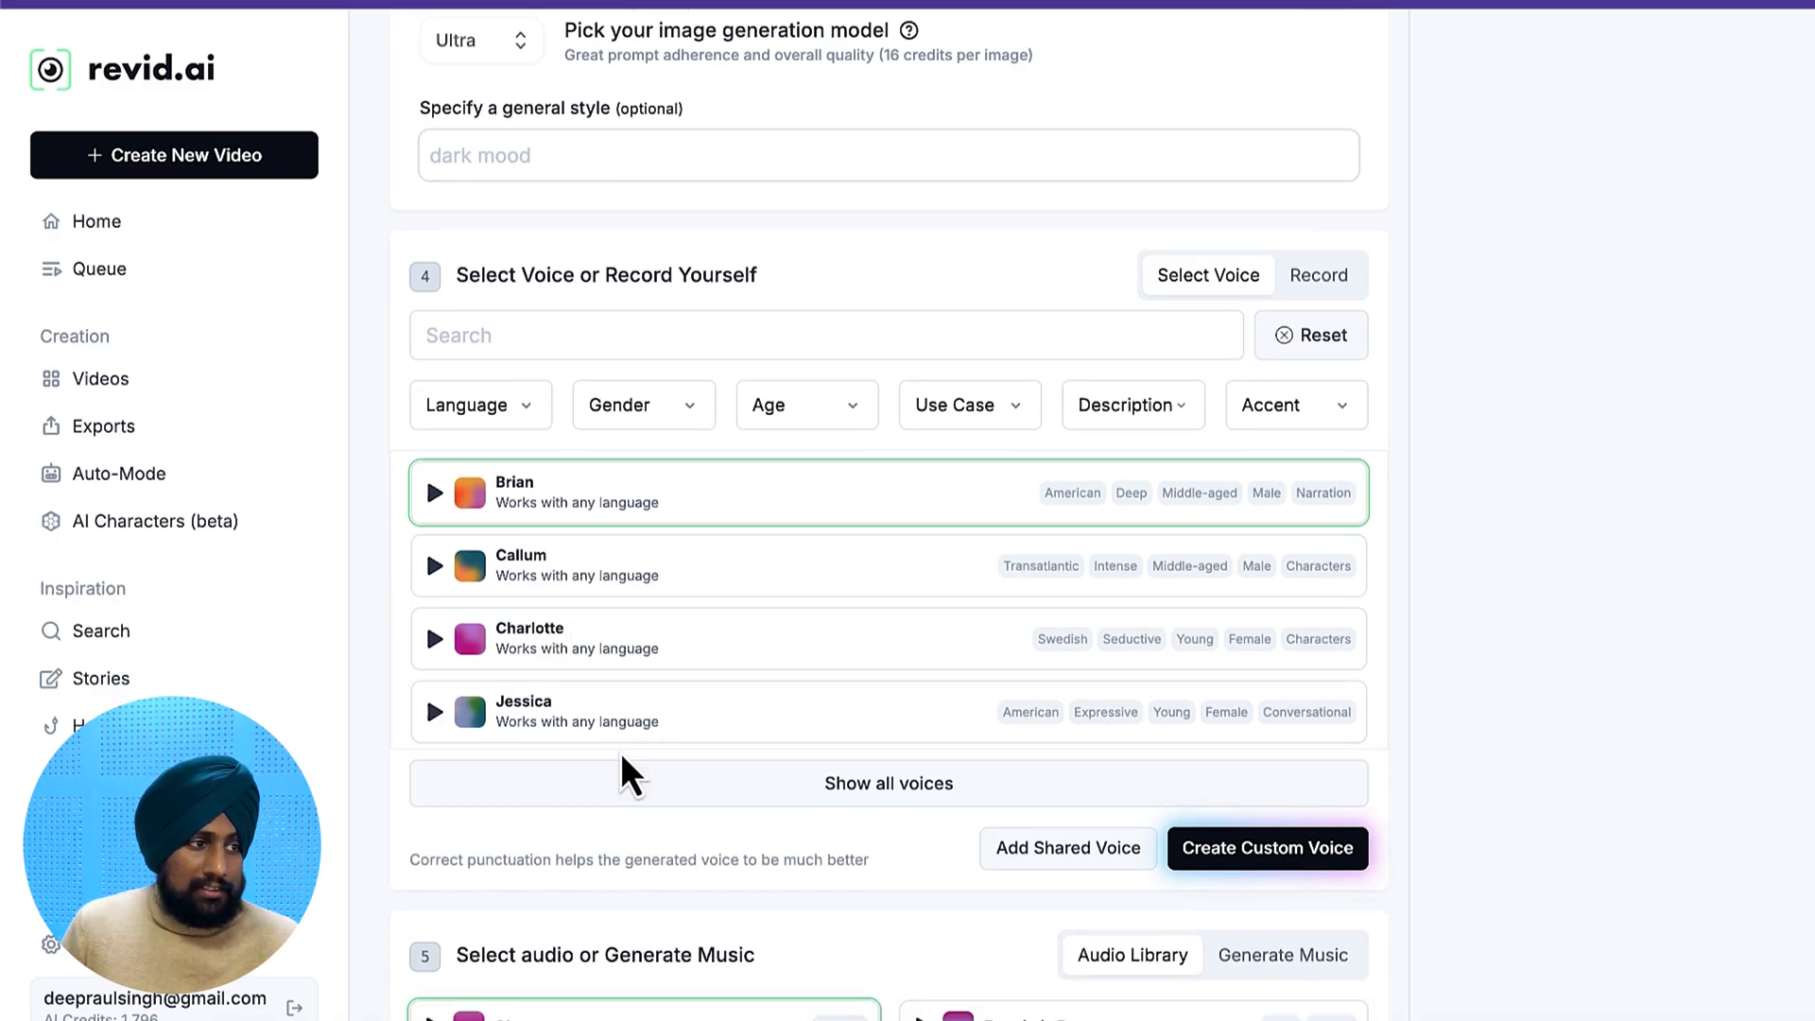
pyautogui.scroll(-3, 527, 627)
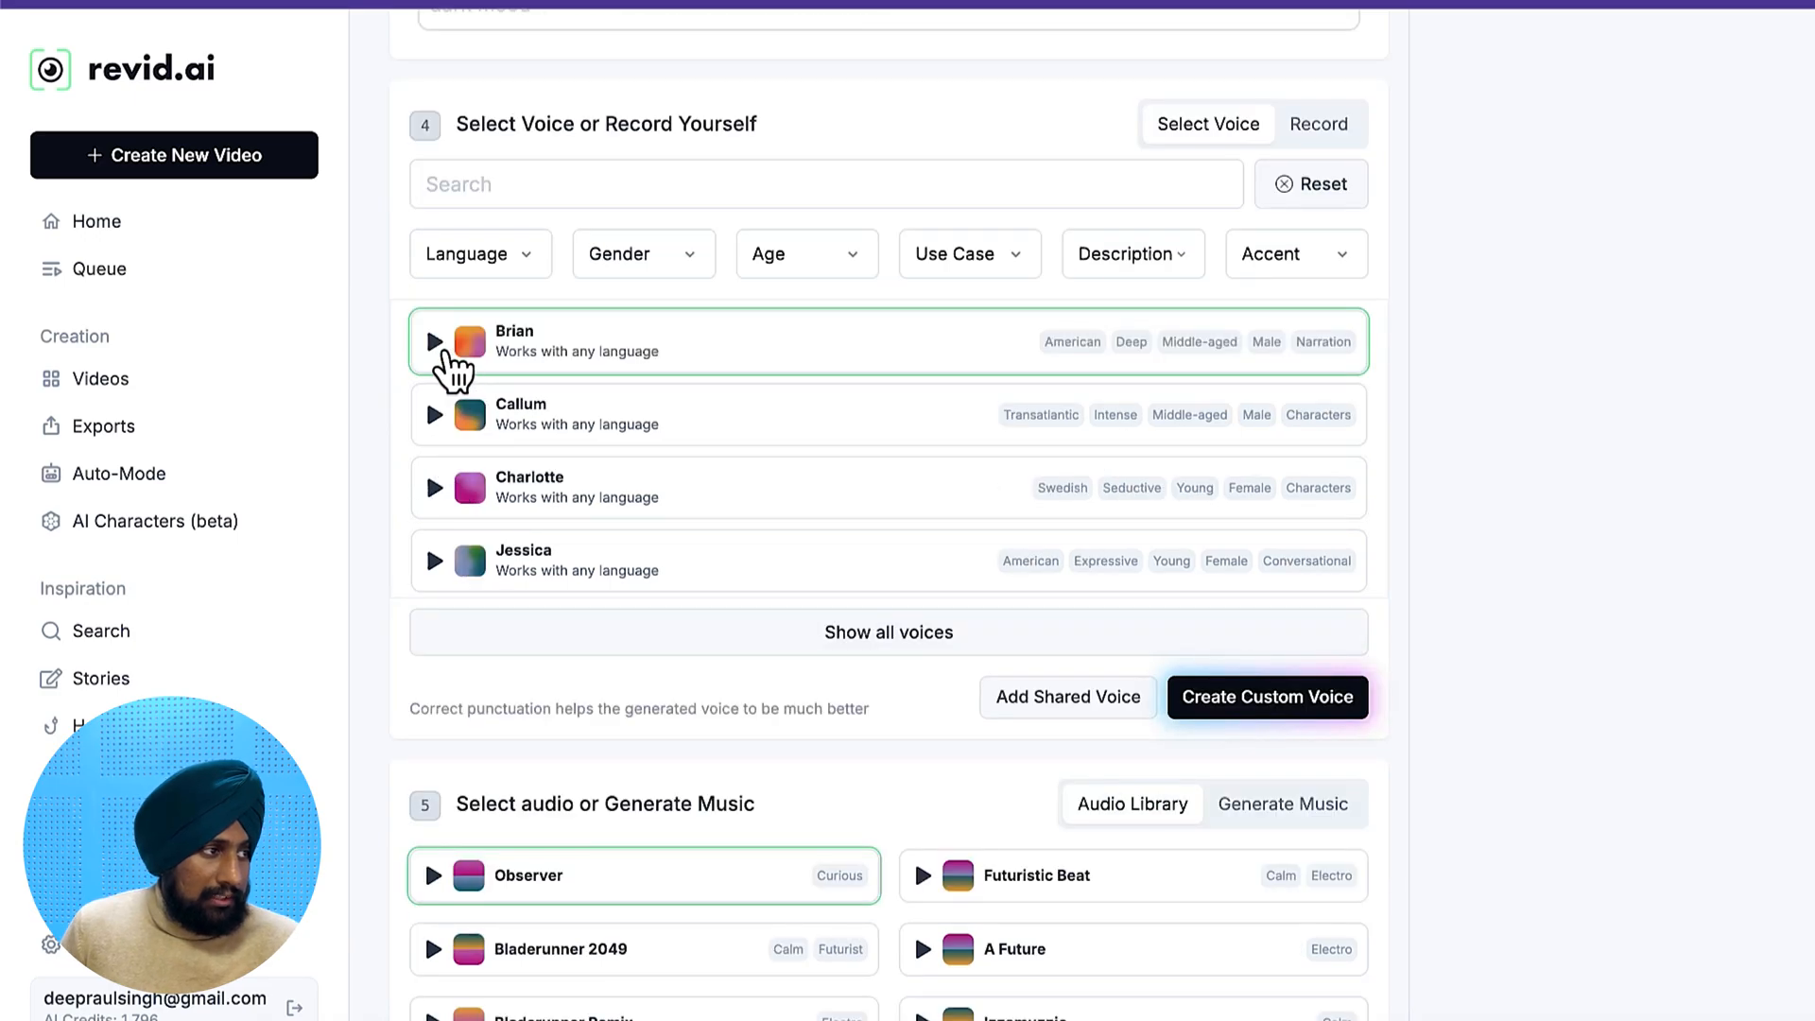
pyautogui.click(436, 346)
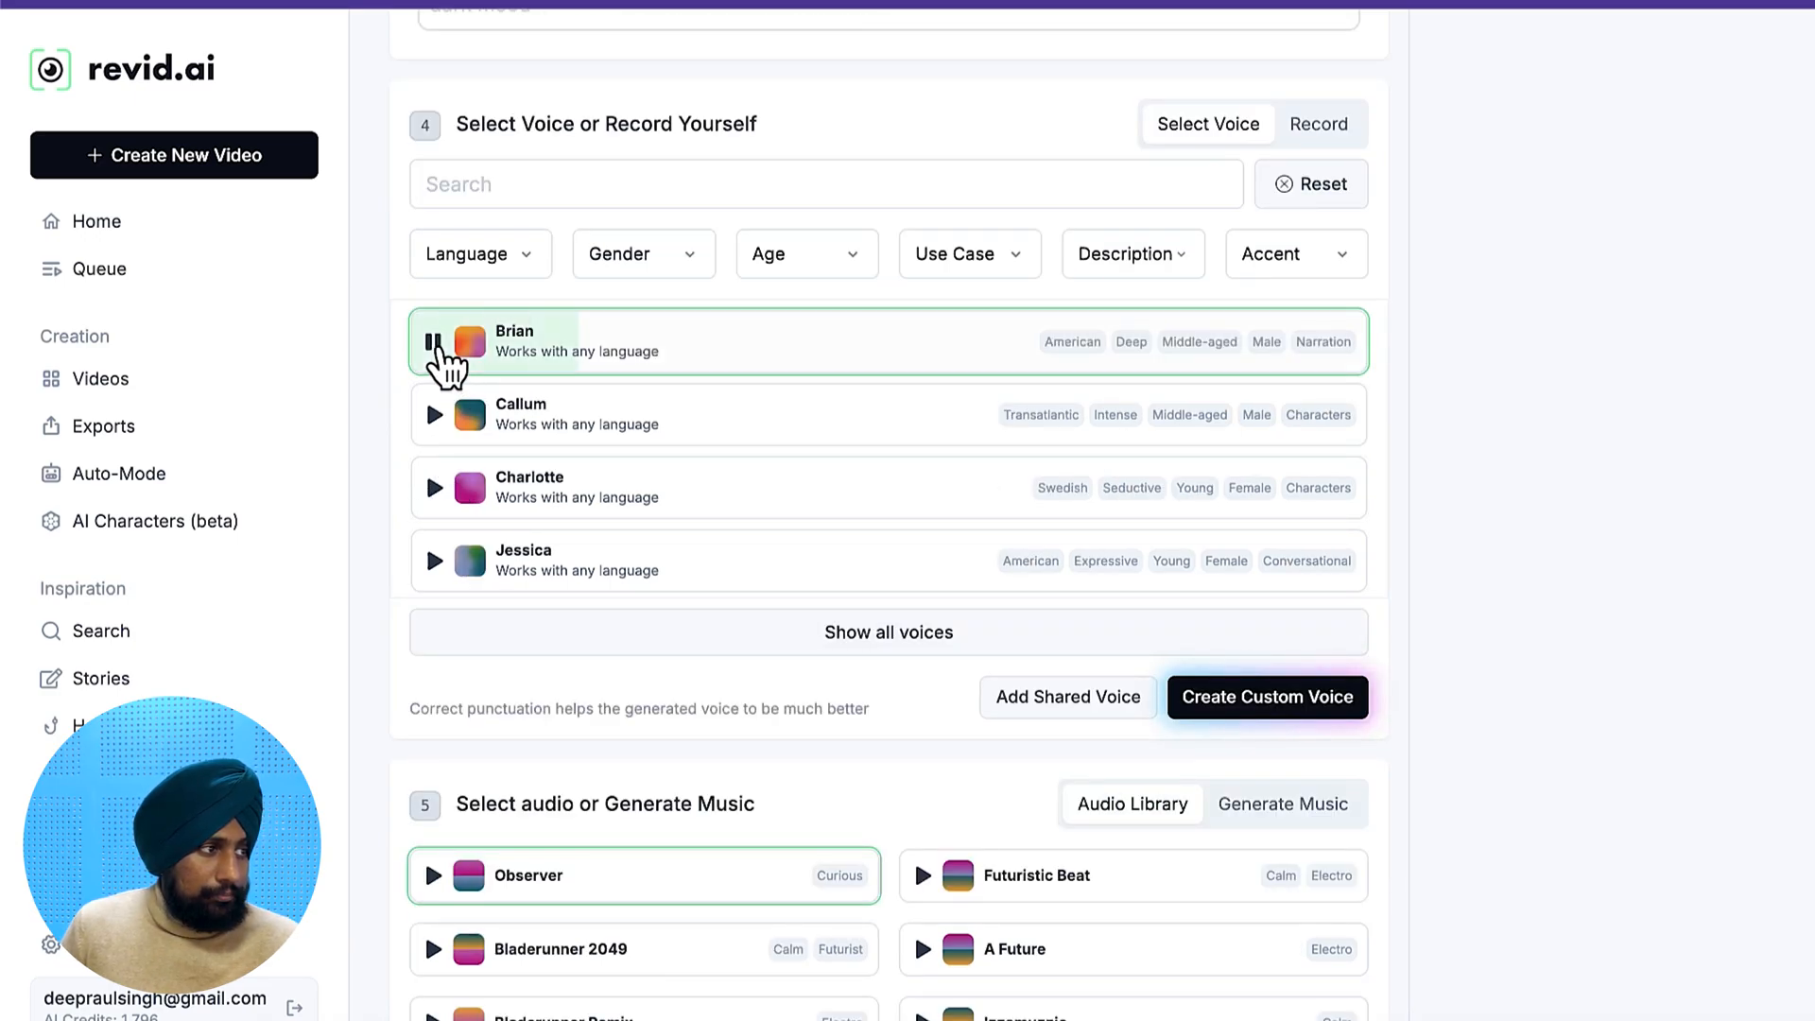
pyautogui.click(435, 345)
# Select Futuristic Beat as the background music and look through the additional sounds
pyautogui.scroll(-6, 605, 463)
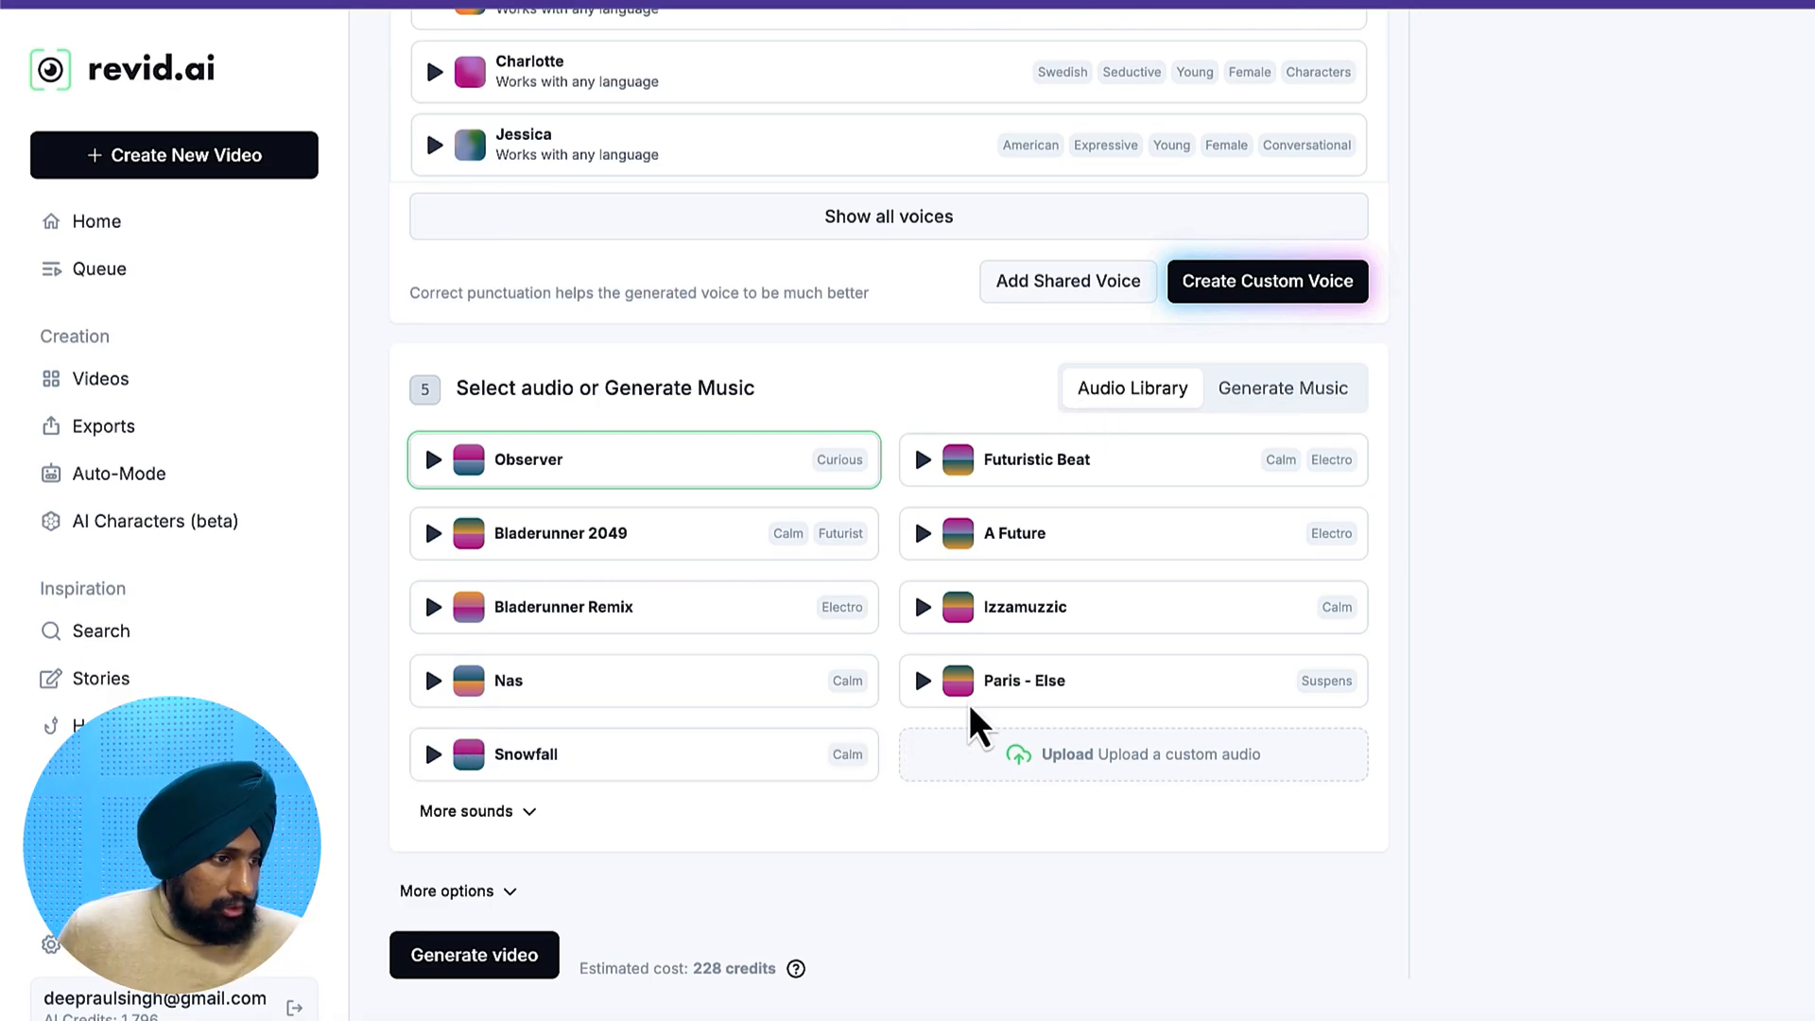
pyautogui.click(926, 463)
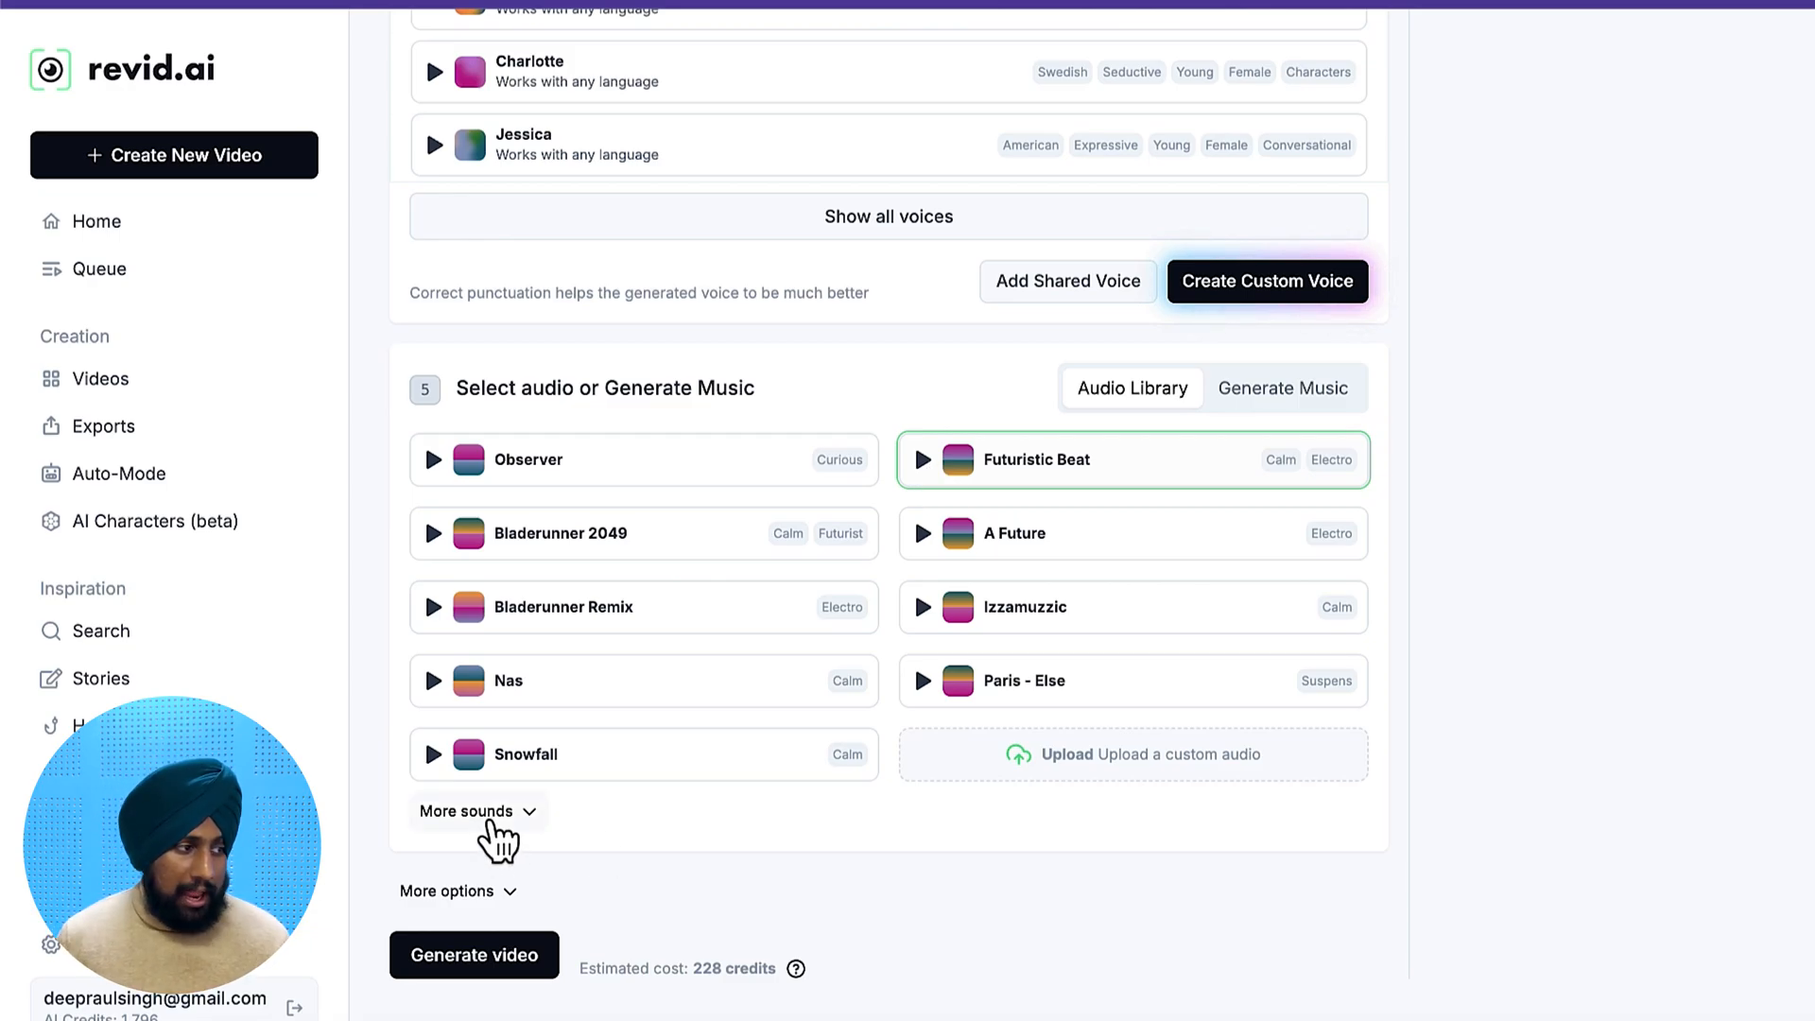
pyautogui.click(491, 813)
pyautogui.scroll(-2, 510, 851)
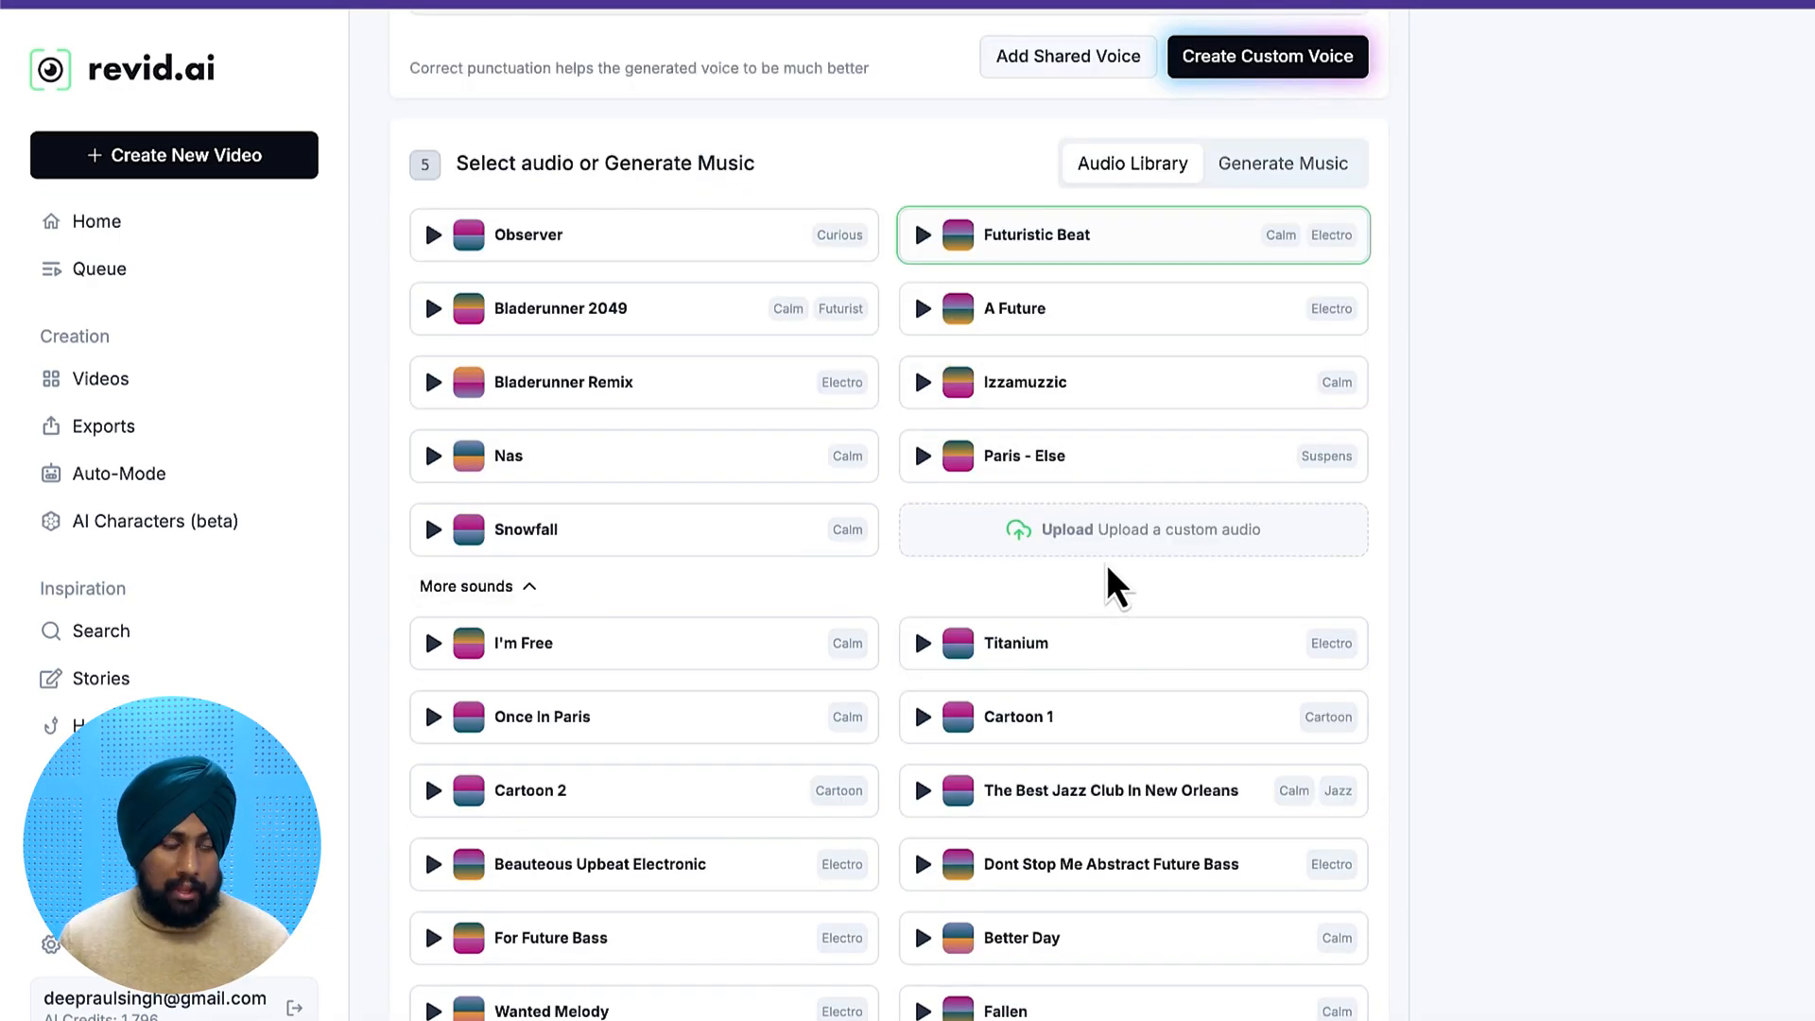
pyautogui.scroll(-10, 984, 753)
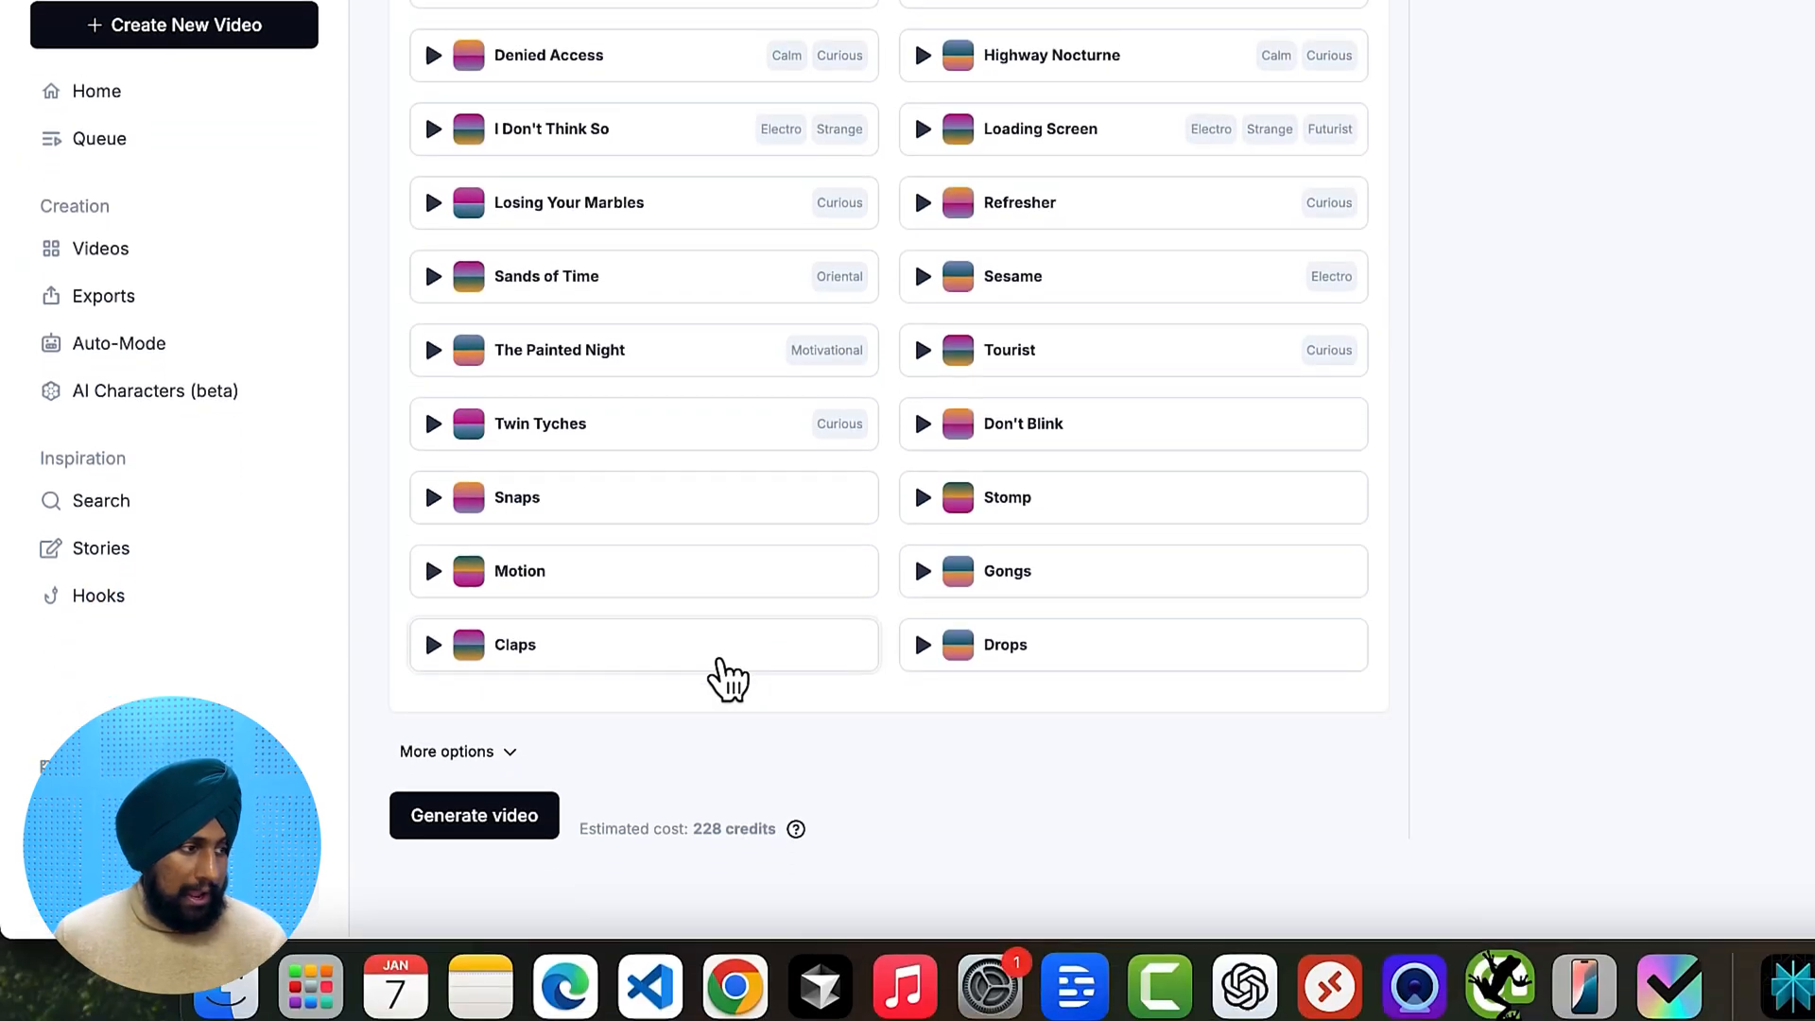
# Set the video's screen ratio to 9 / 16 and the amount of medias to generate to More
pyautogui.click(454, 751)
pyautogui.scroll(-5, 454, 754)
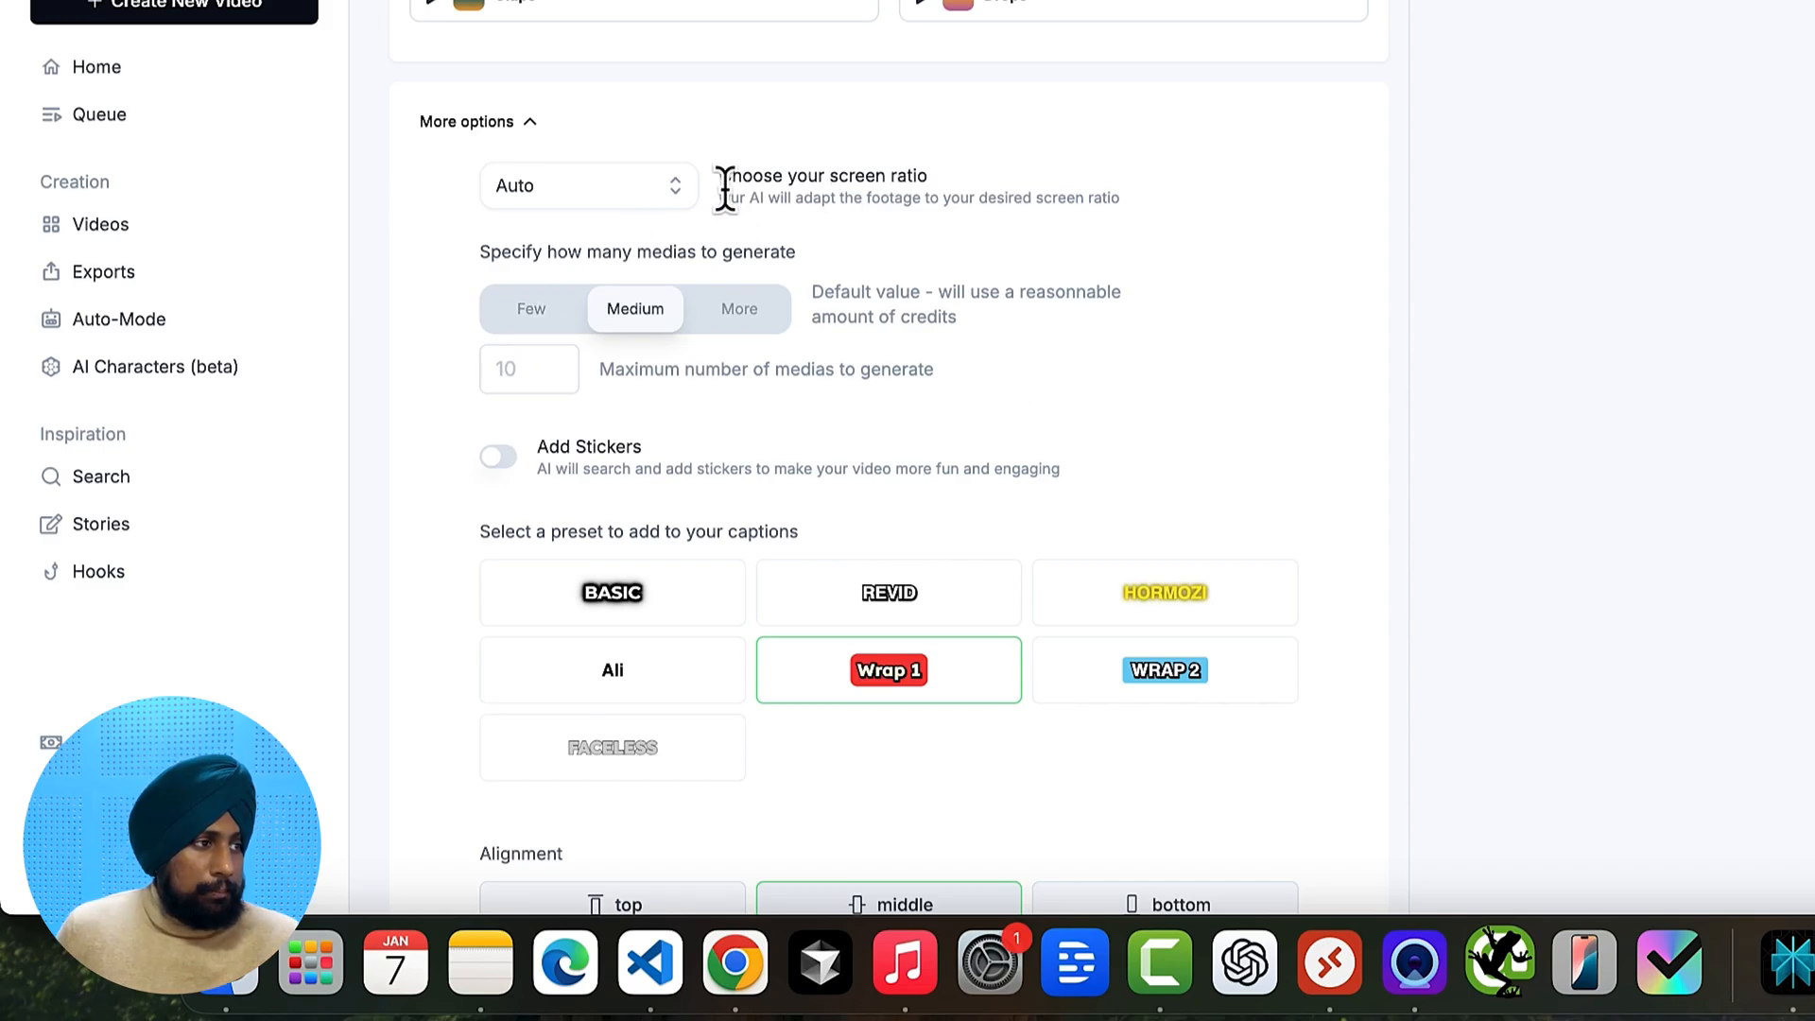
pyautogui.click(614, 187)
pyautogui.click(586, 331)
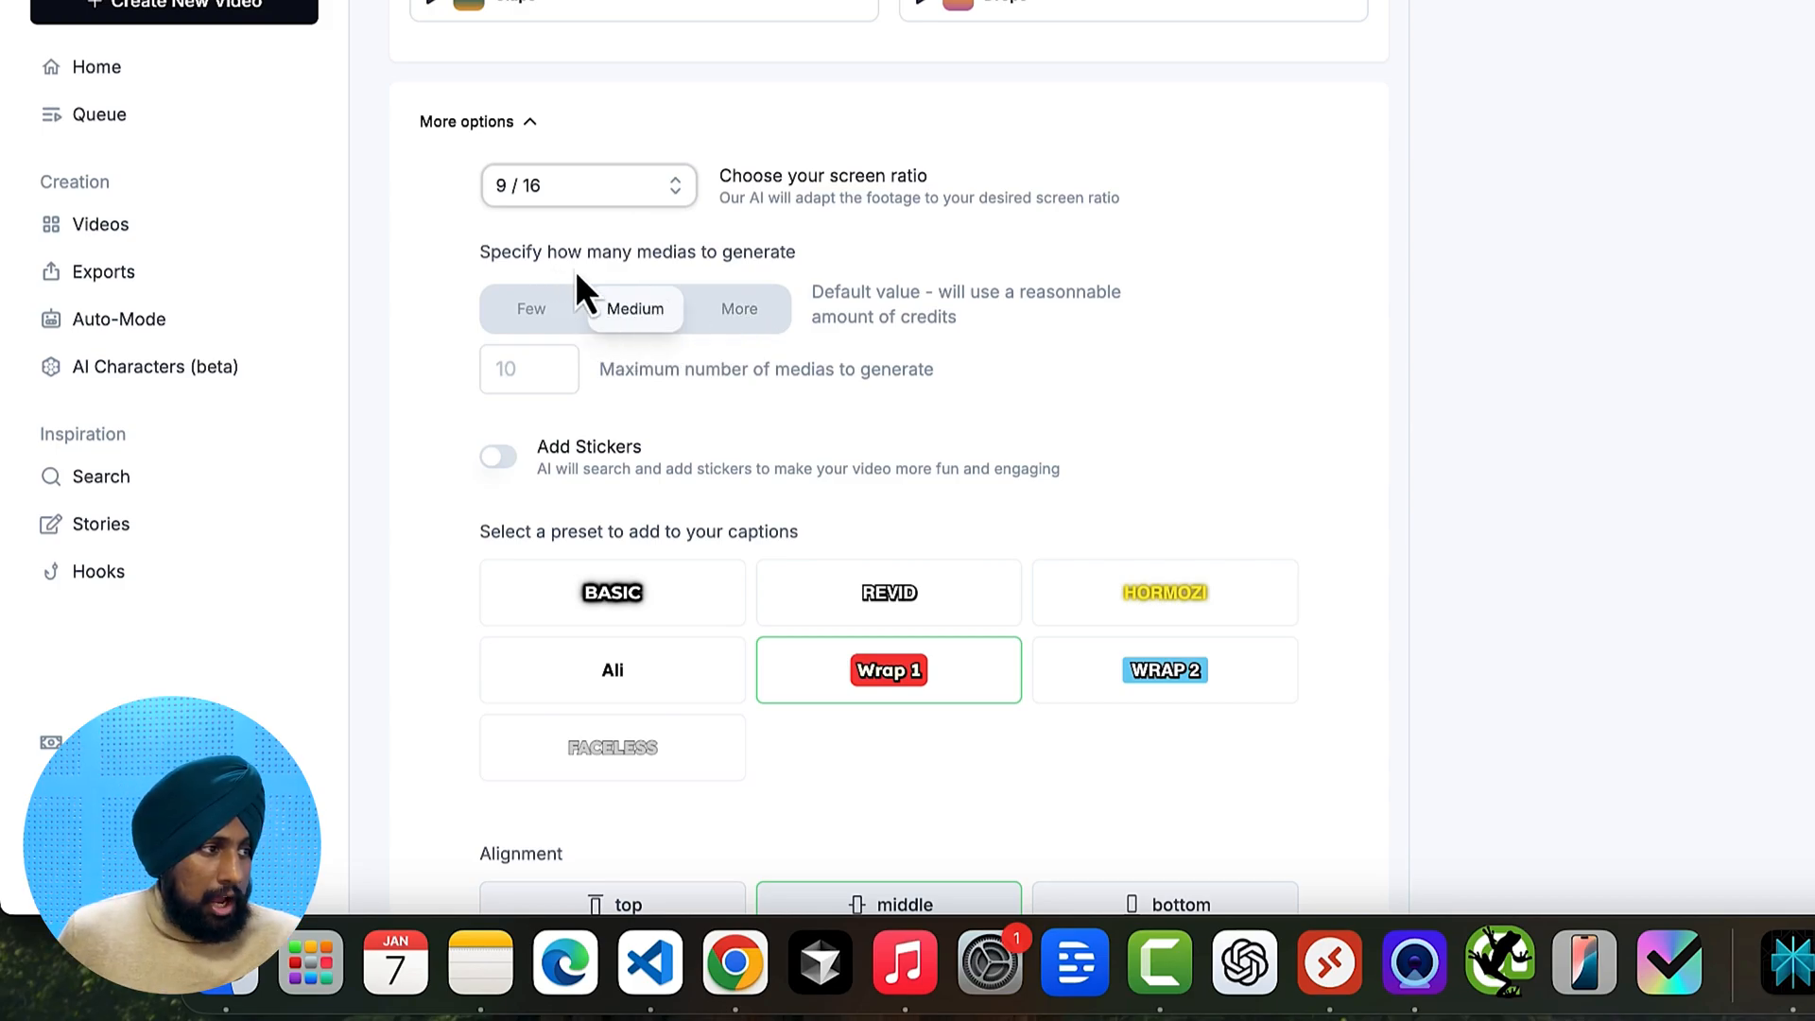
pyautogui.click(718, 315)
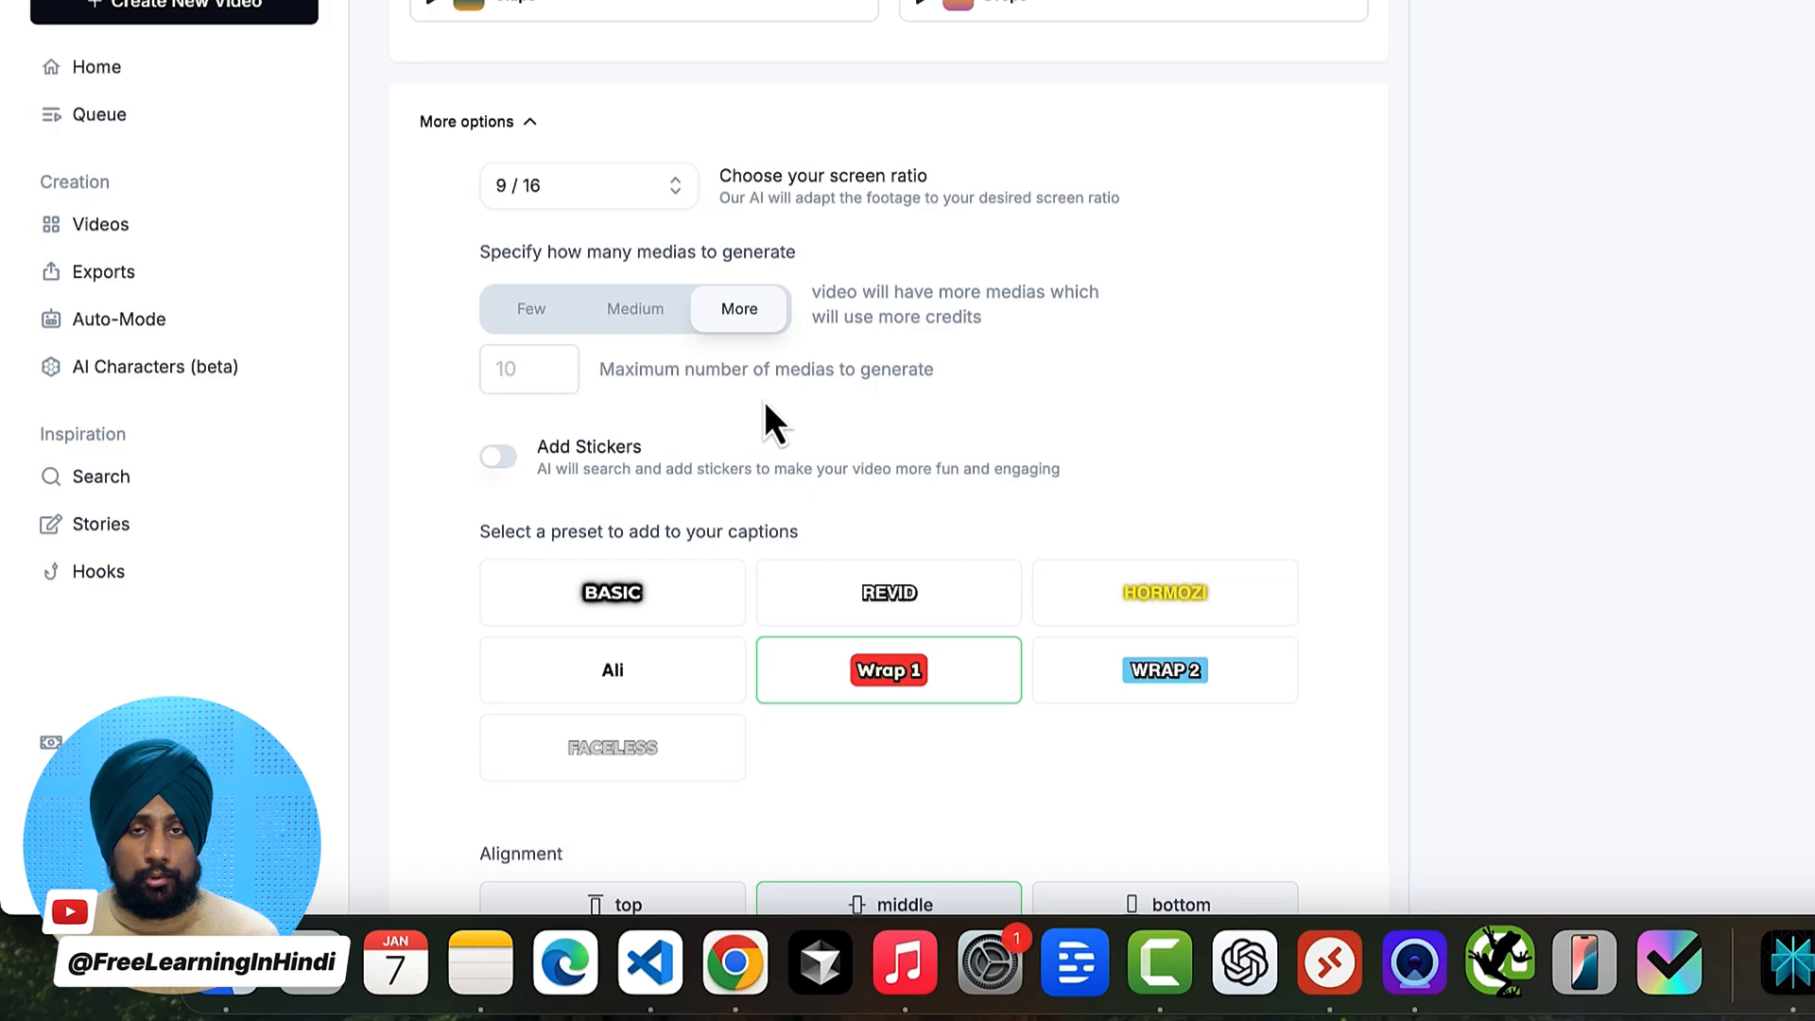
# Look over the output example and turn on Add Stickers for the video
pyautogui.scroll(-1, 649, 449)
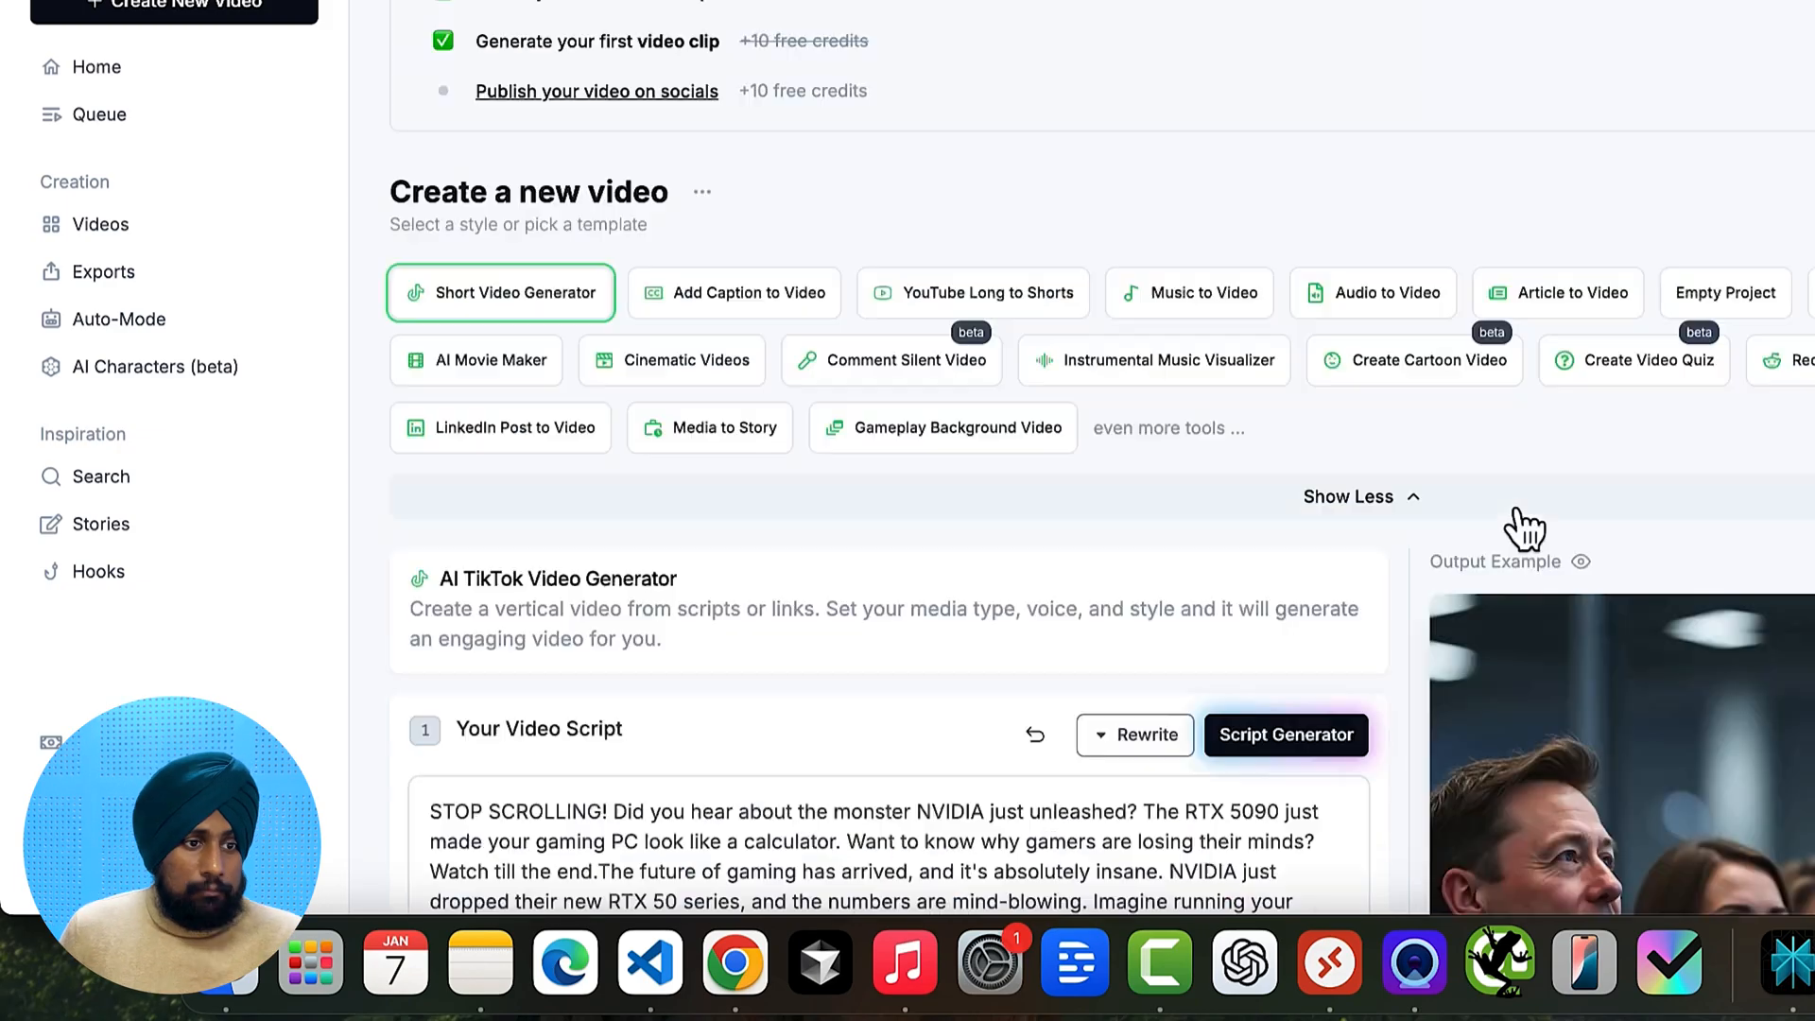
pyautogui.scroll(-10, 1421, 564)
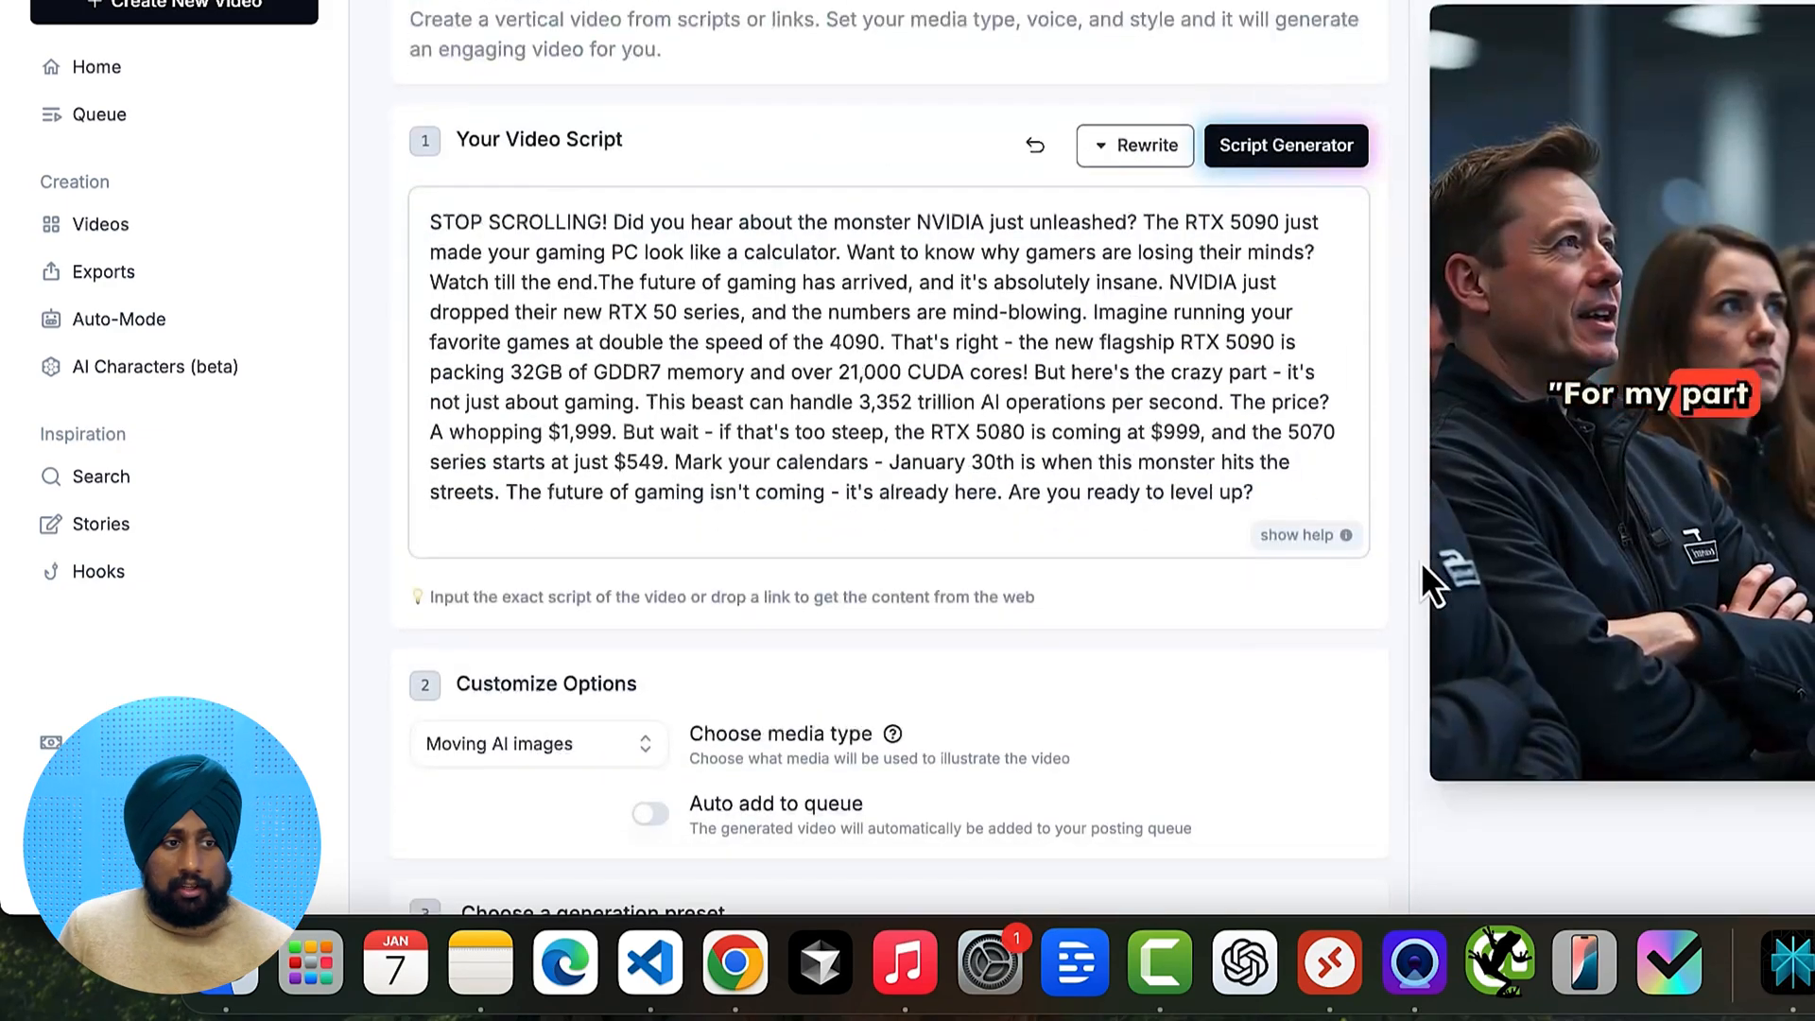
pyautogui.scroll(-10, 1432, 565)
pyautogui.scroll(15, 1342, 567)
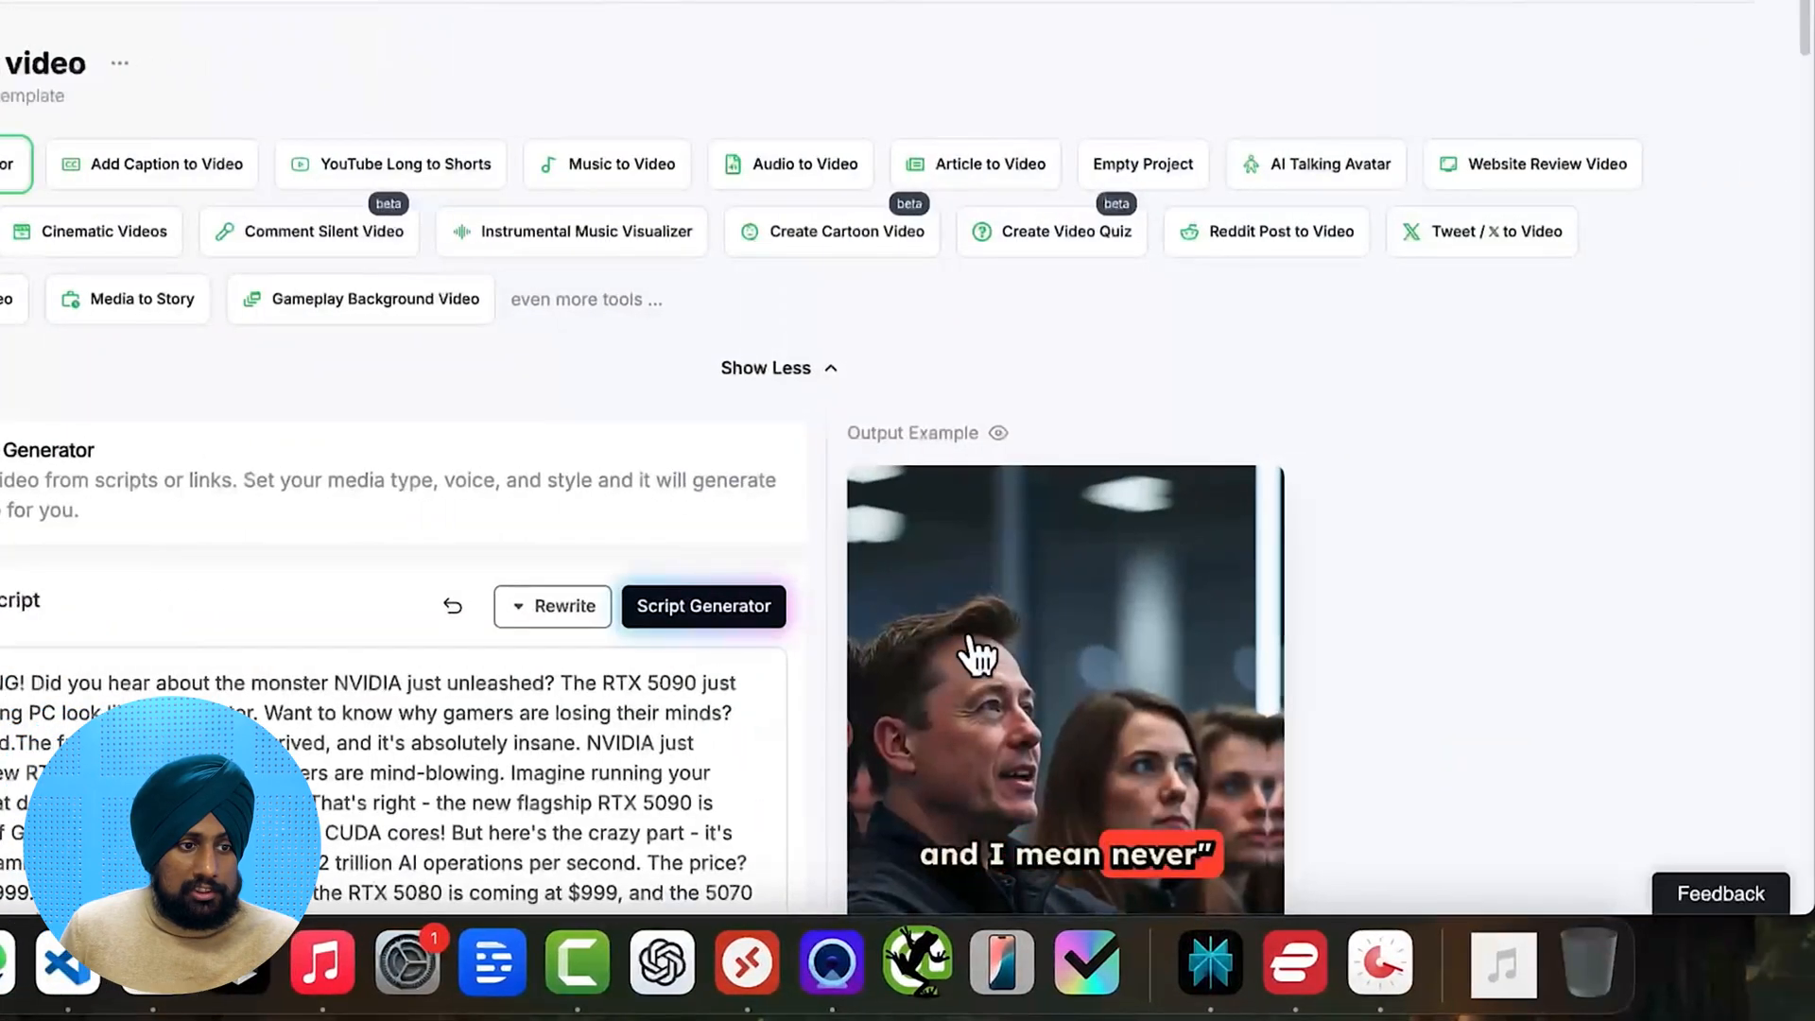
pyautogui.scroll(-3, 978, 655)
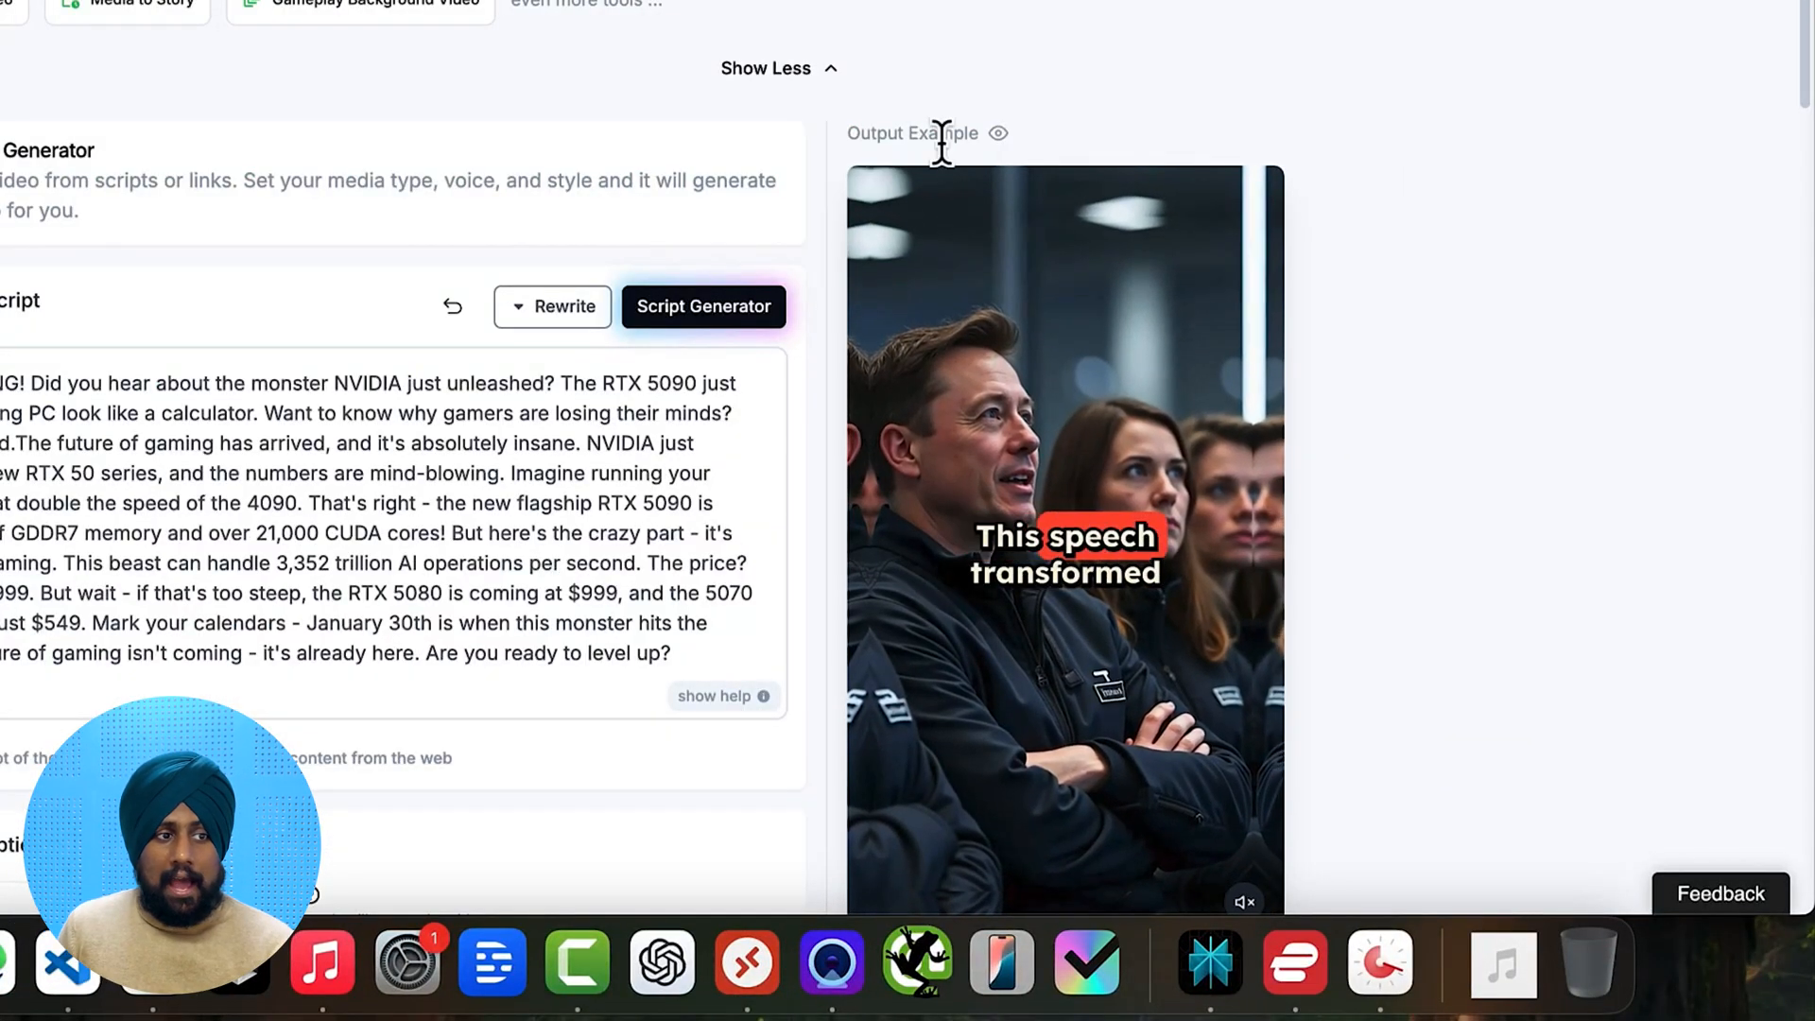
pyautogui.scroll(-15, 1138, 599)
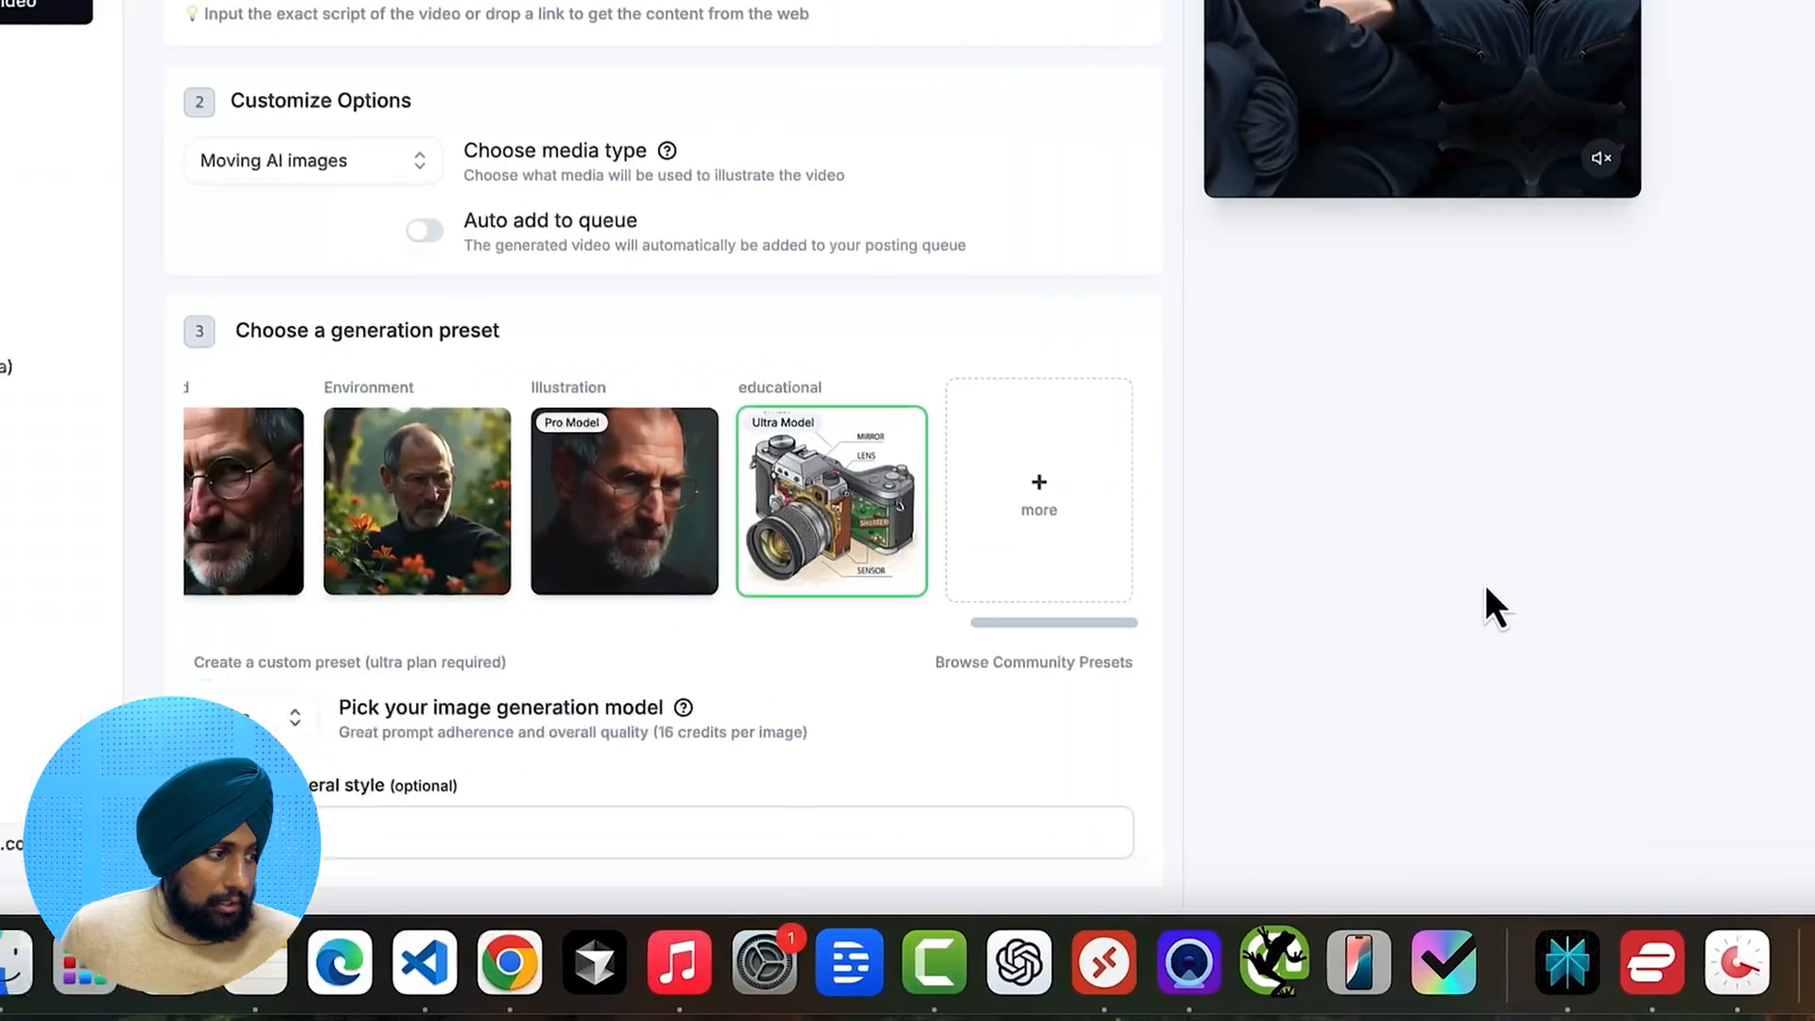
pyautogui.scroll(-12, 719, 709)
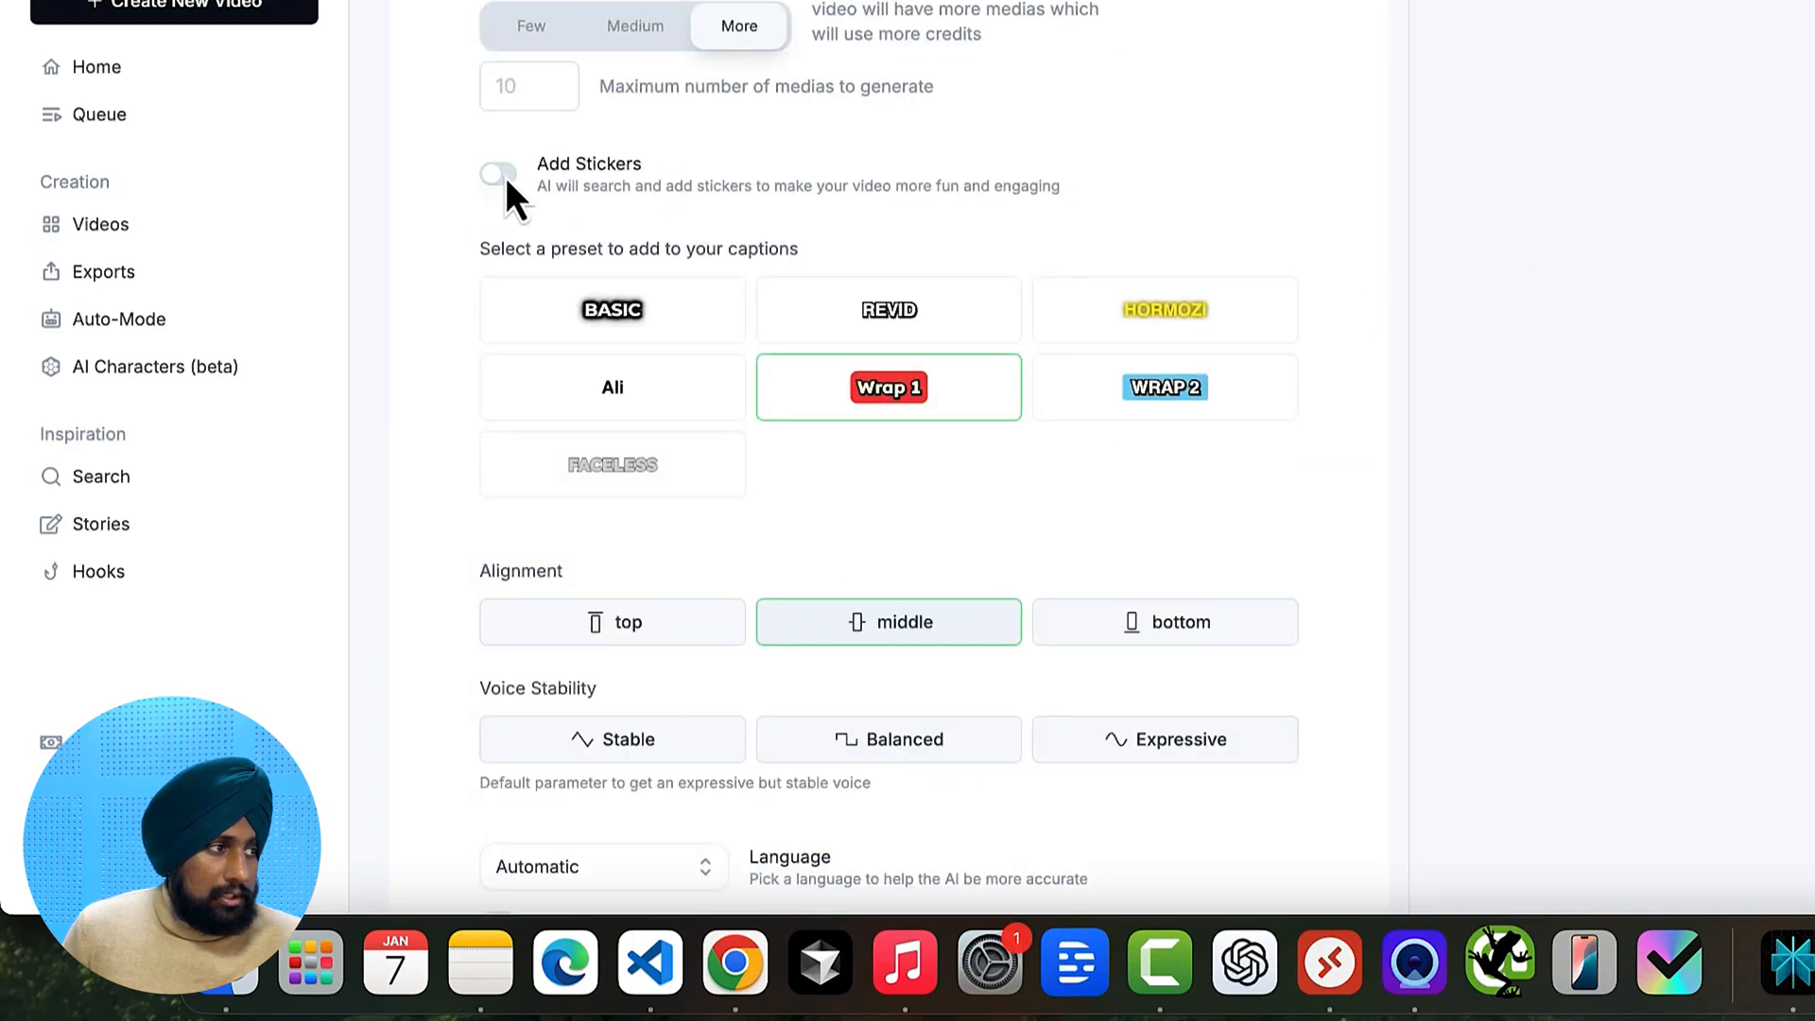
pyautogui.scroll(20, 1381, 519)
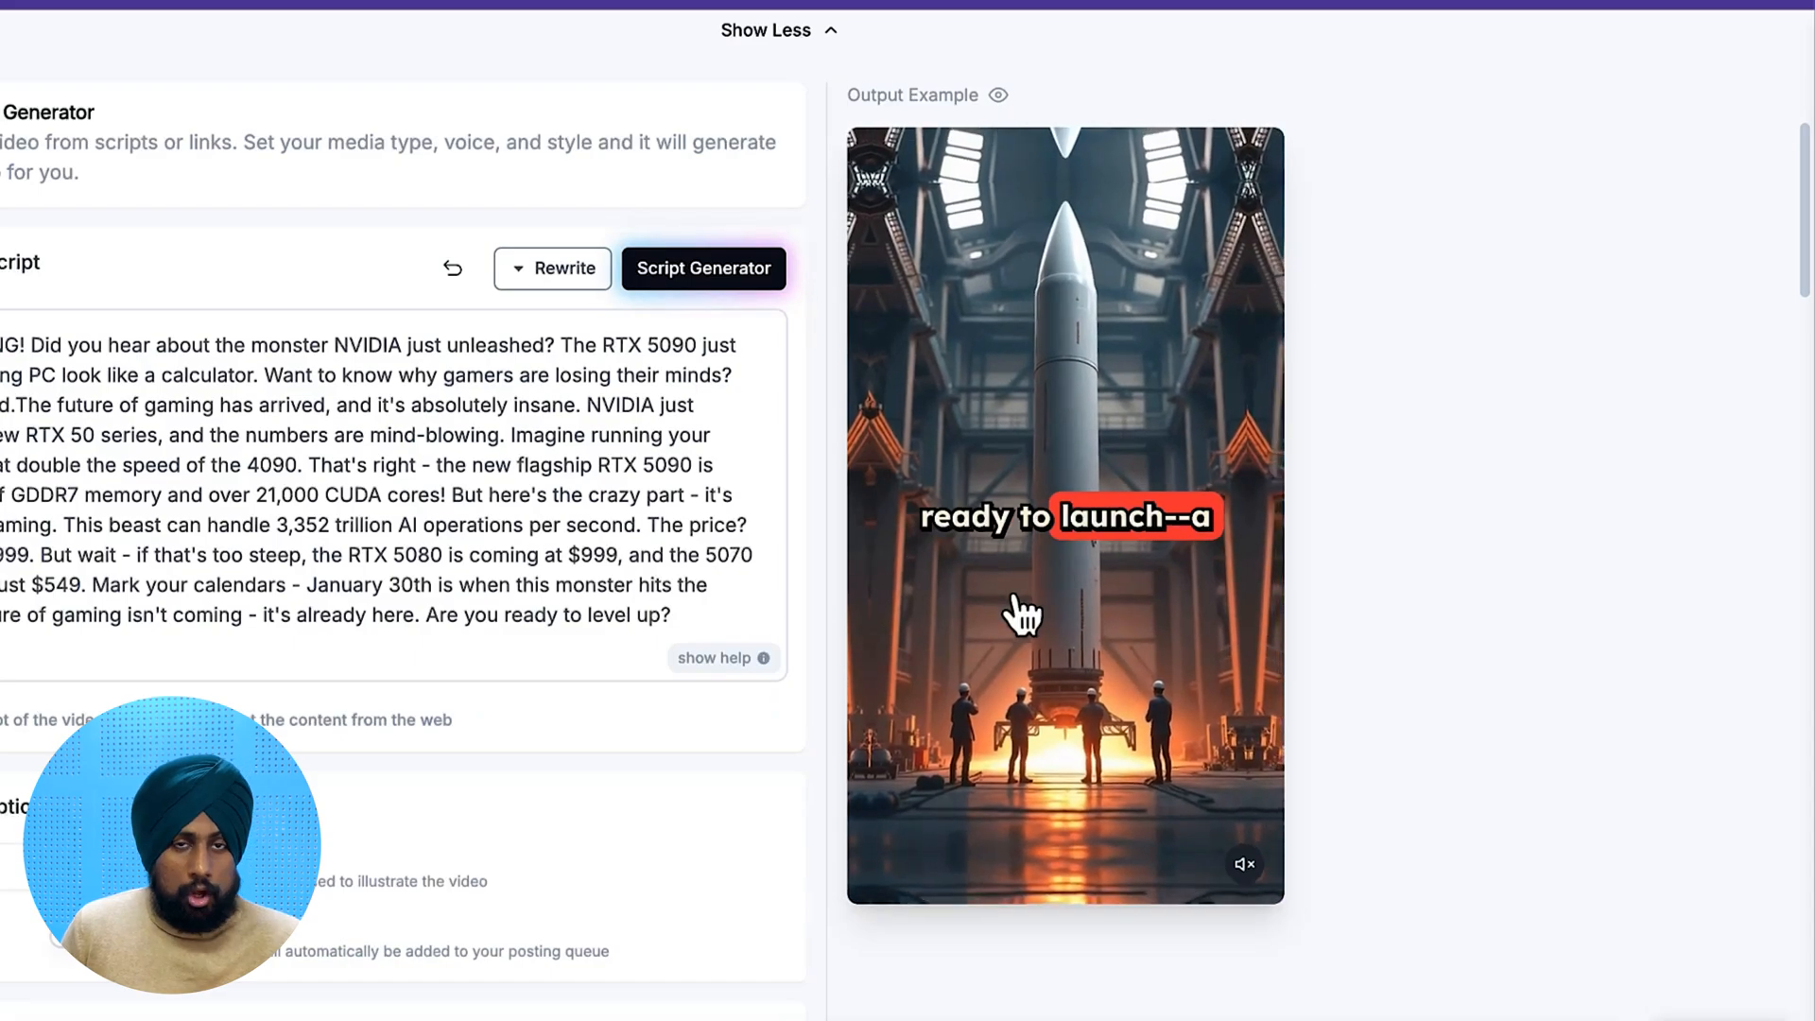
pyautogui.scroll(-15, 877, 701)
pyautogui.scroll(-15, 875, 696)
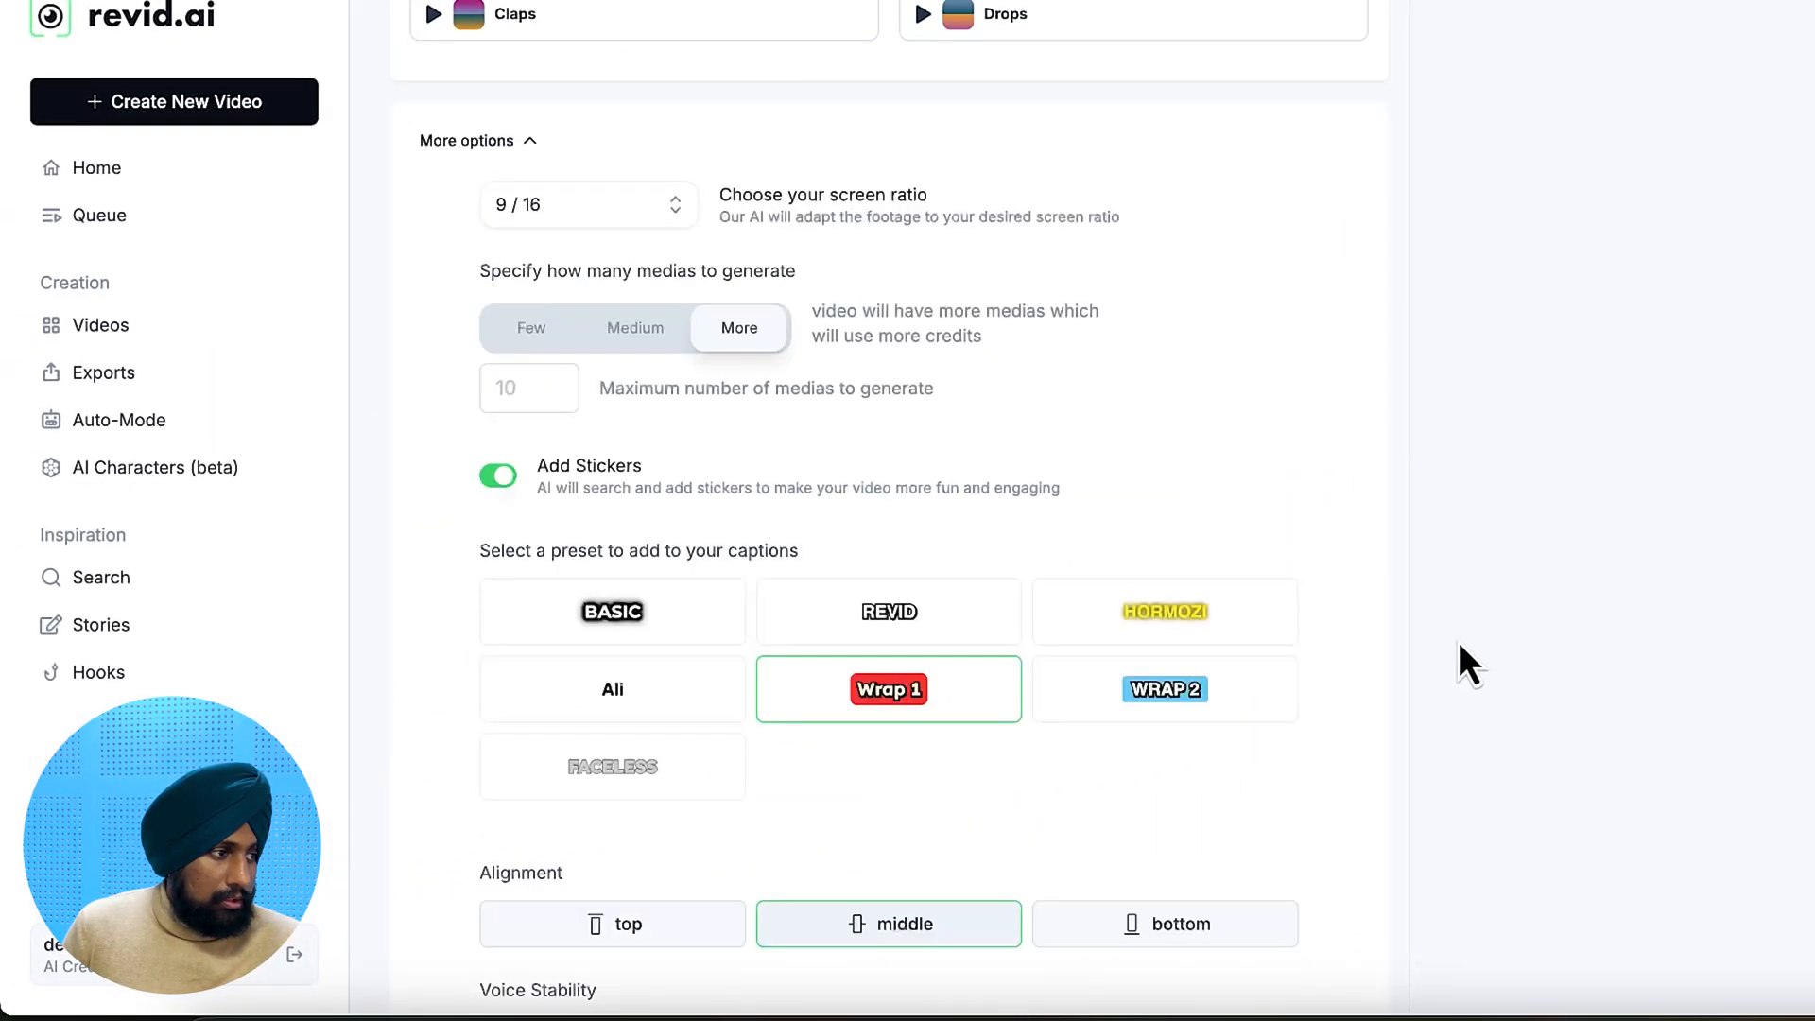
# Turn off Add Stickers and choose the REVID preset for the video's captions
pyautogui.scroll(-3, 1458, 646)
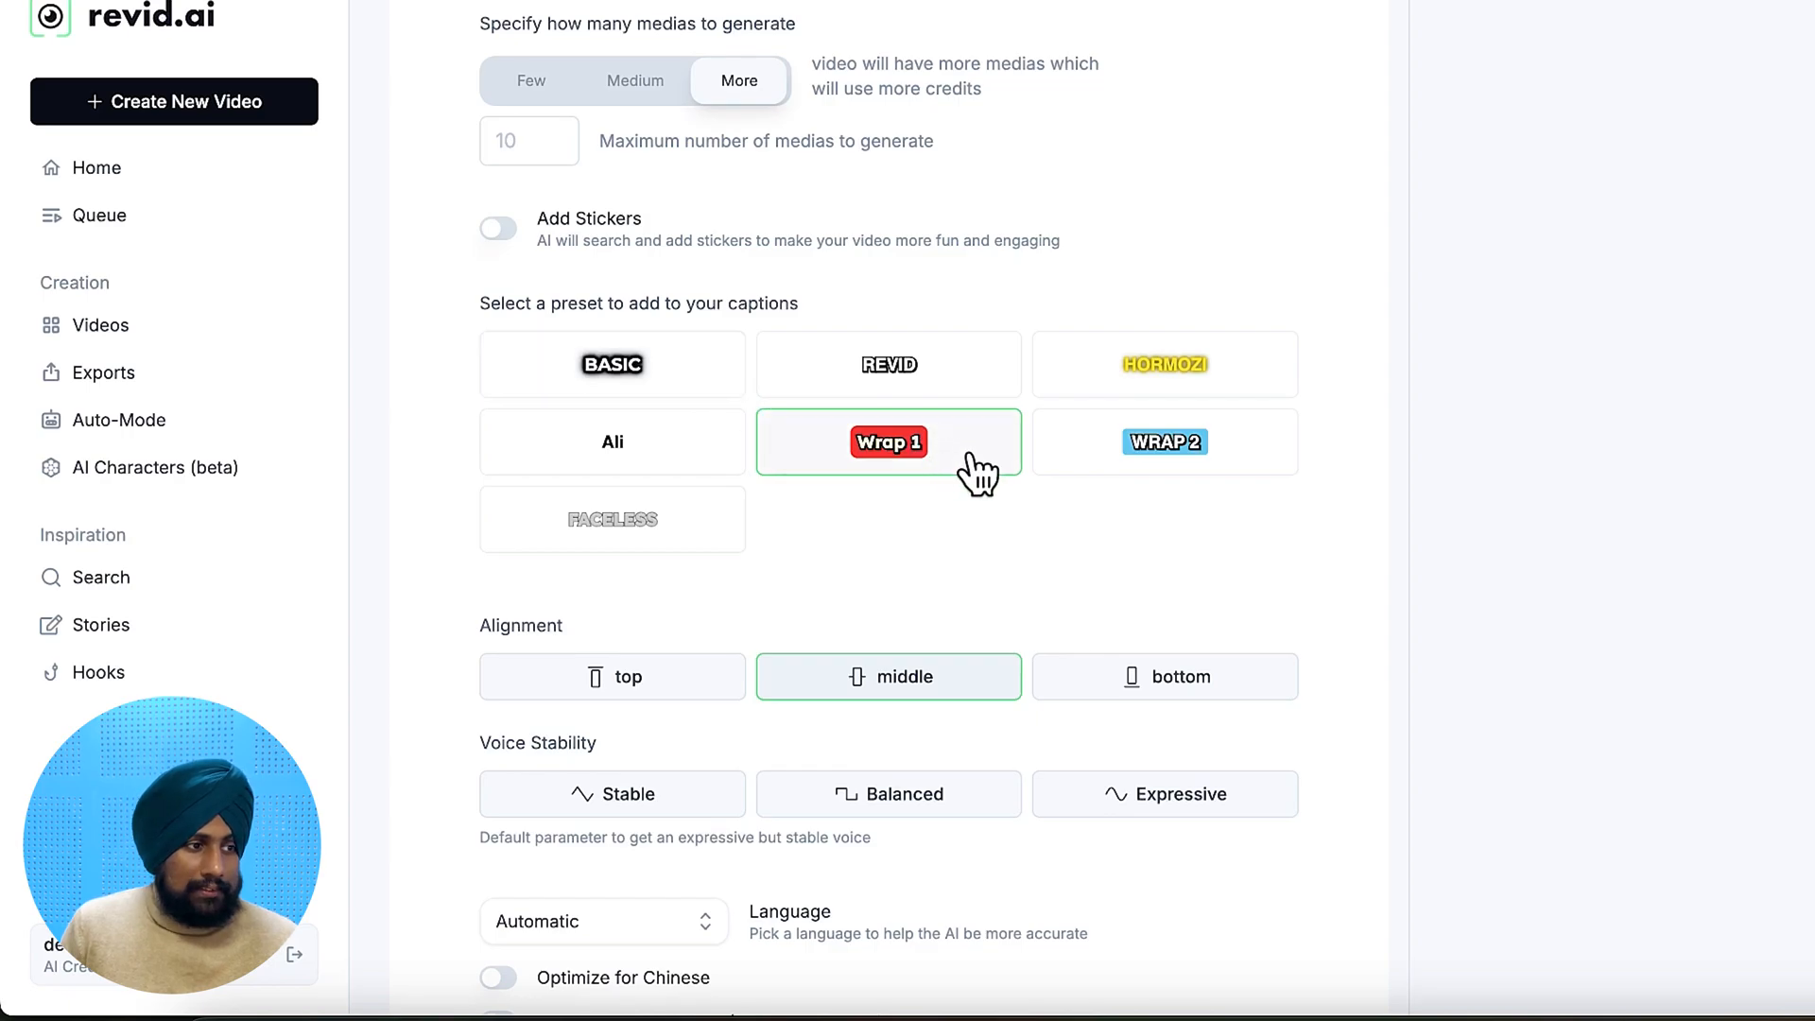
pyautogui.click(870, 383)
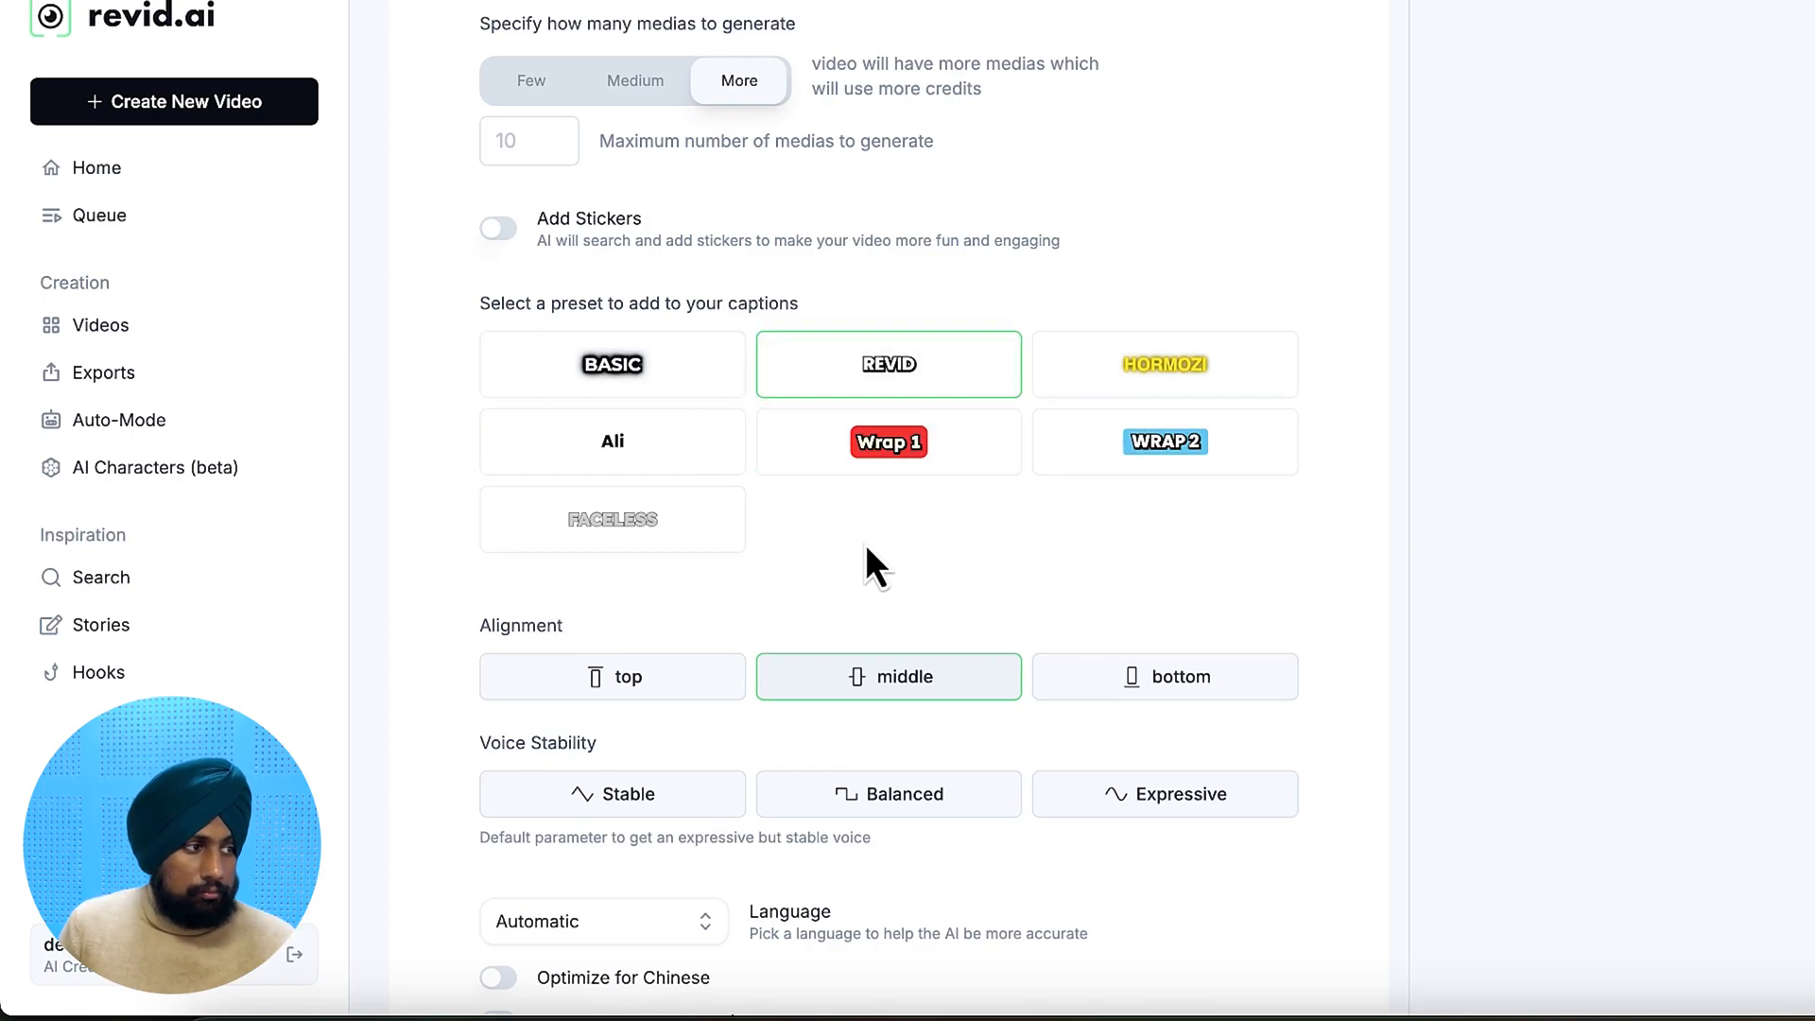
# Set the voice stability to Expressive and leave the language on Automatic after opening its options
pyautogui.scroll(-3, 865, 542)
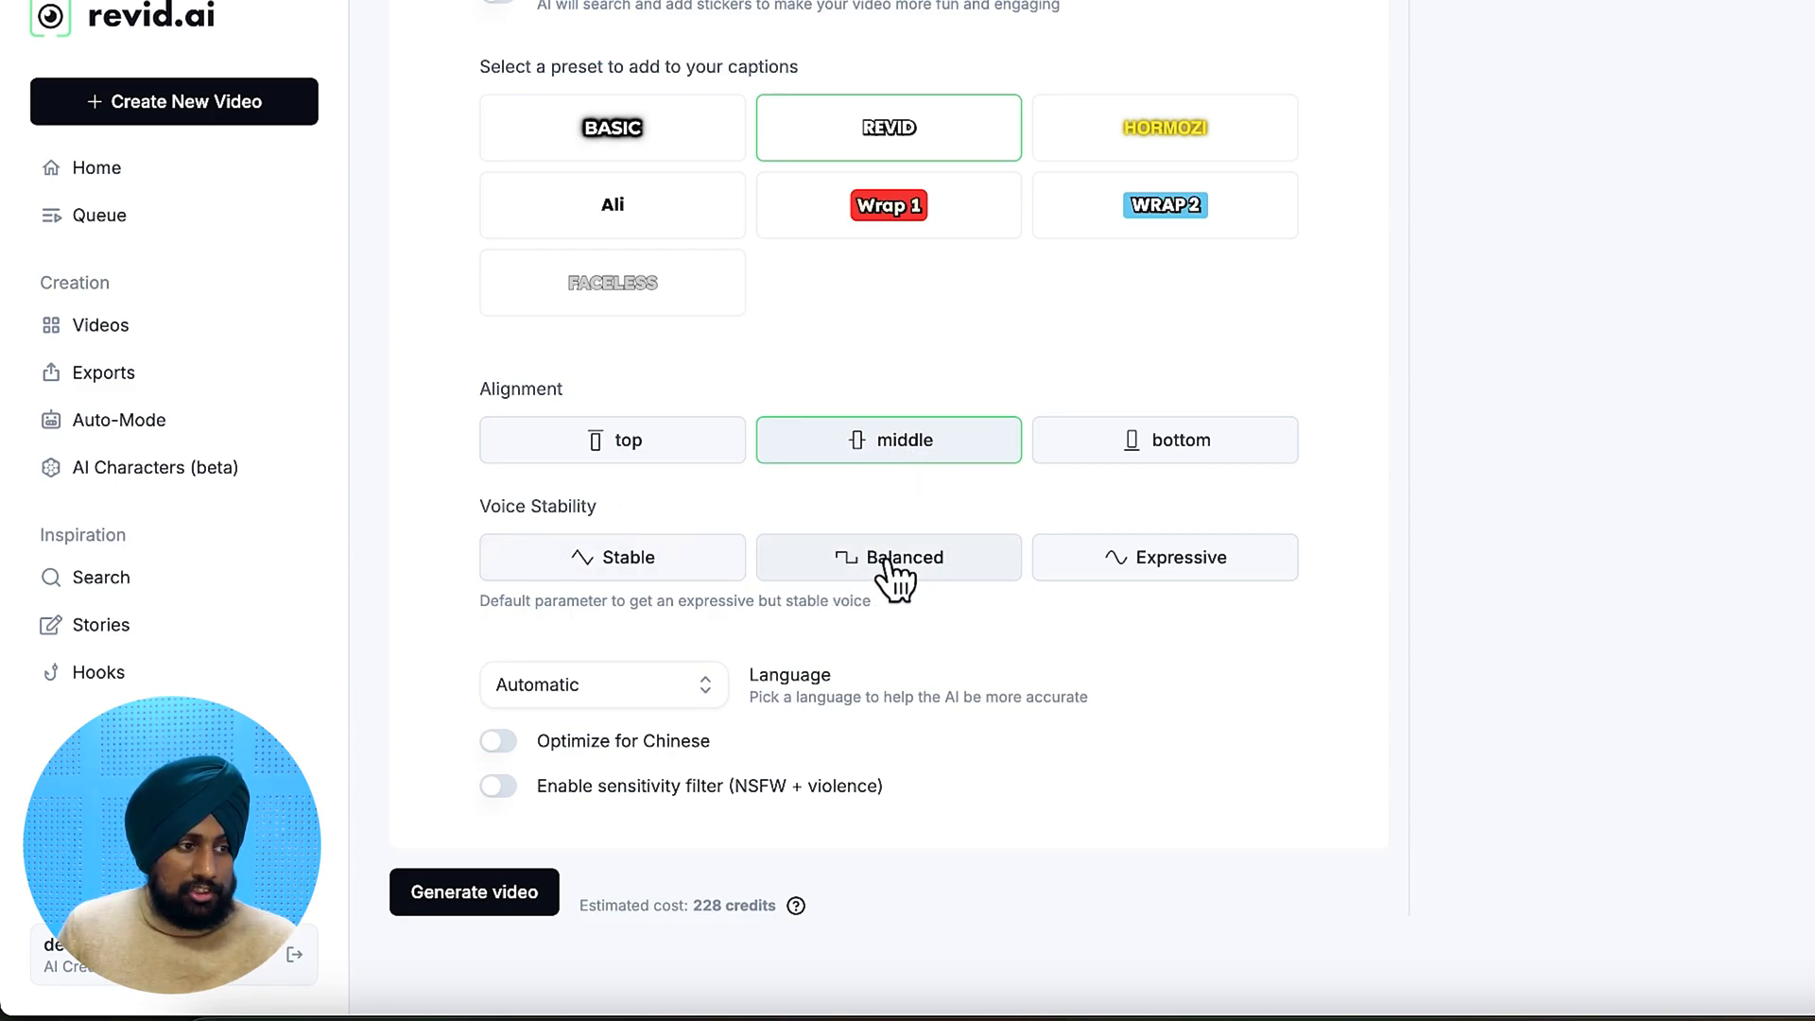
pyautogui.click(1152, 567)
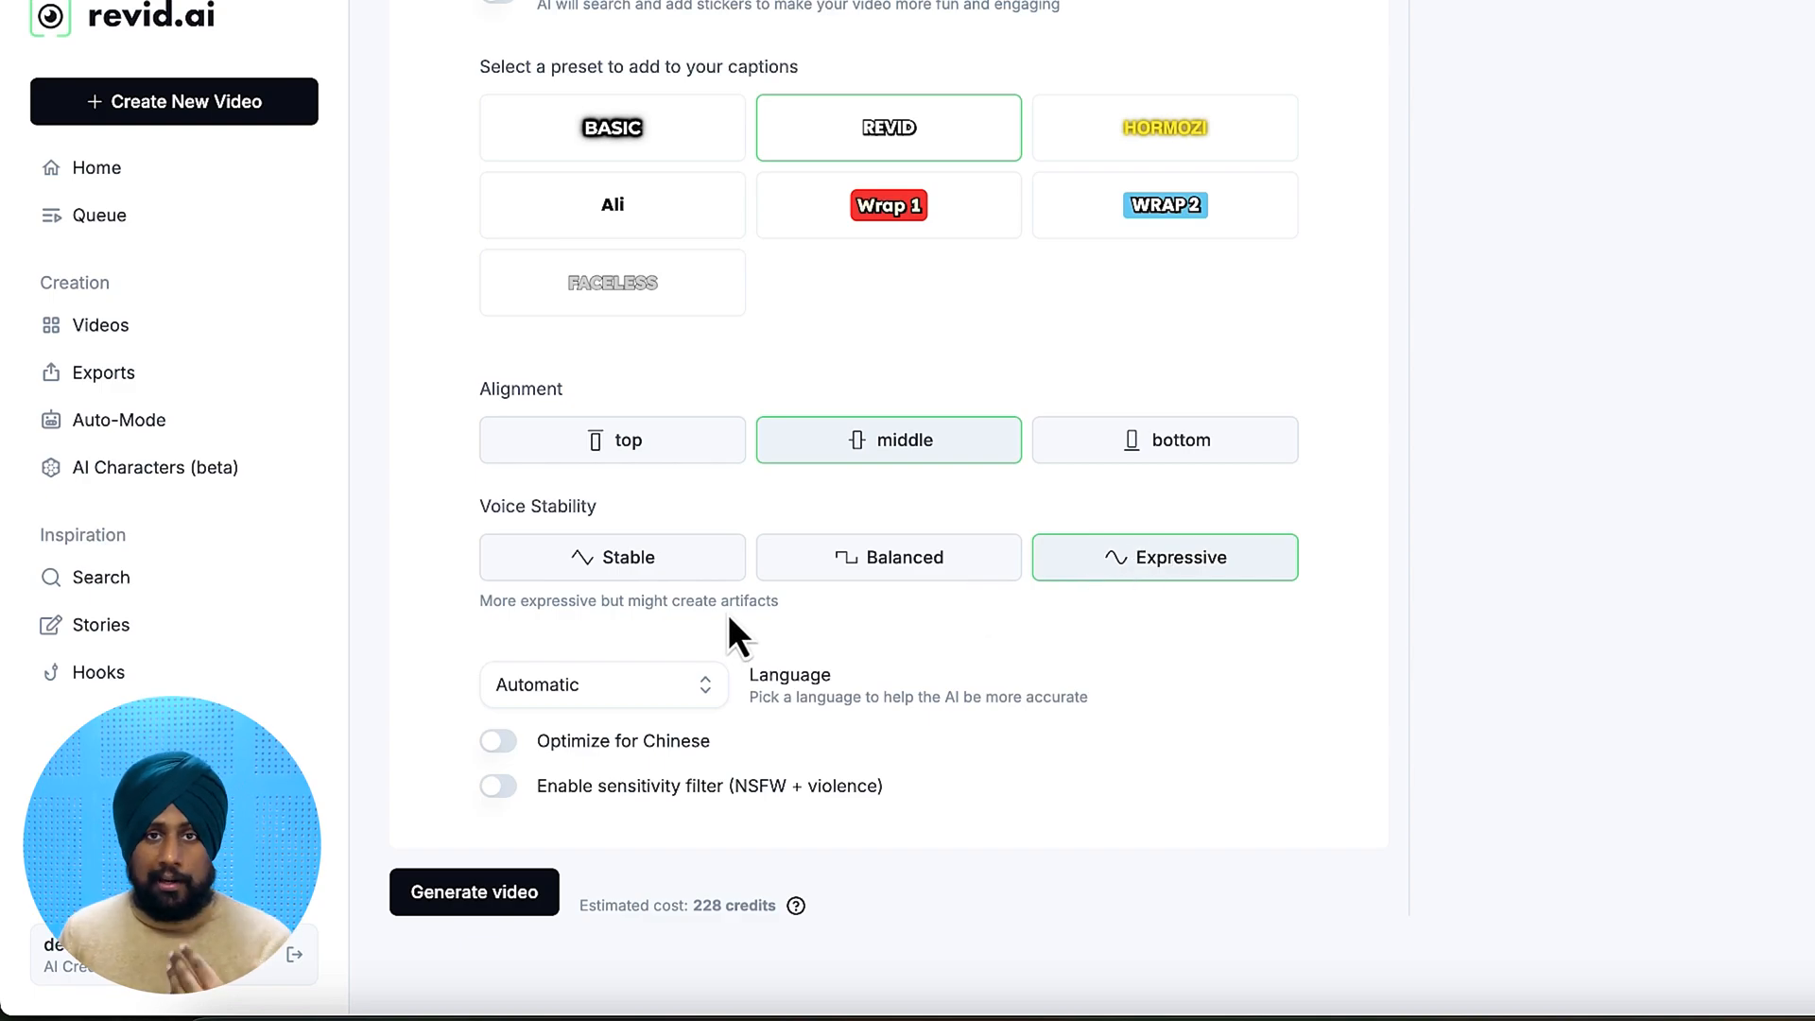
pyautogui.click(628, 686)
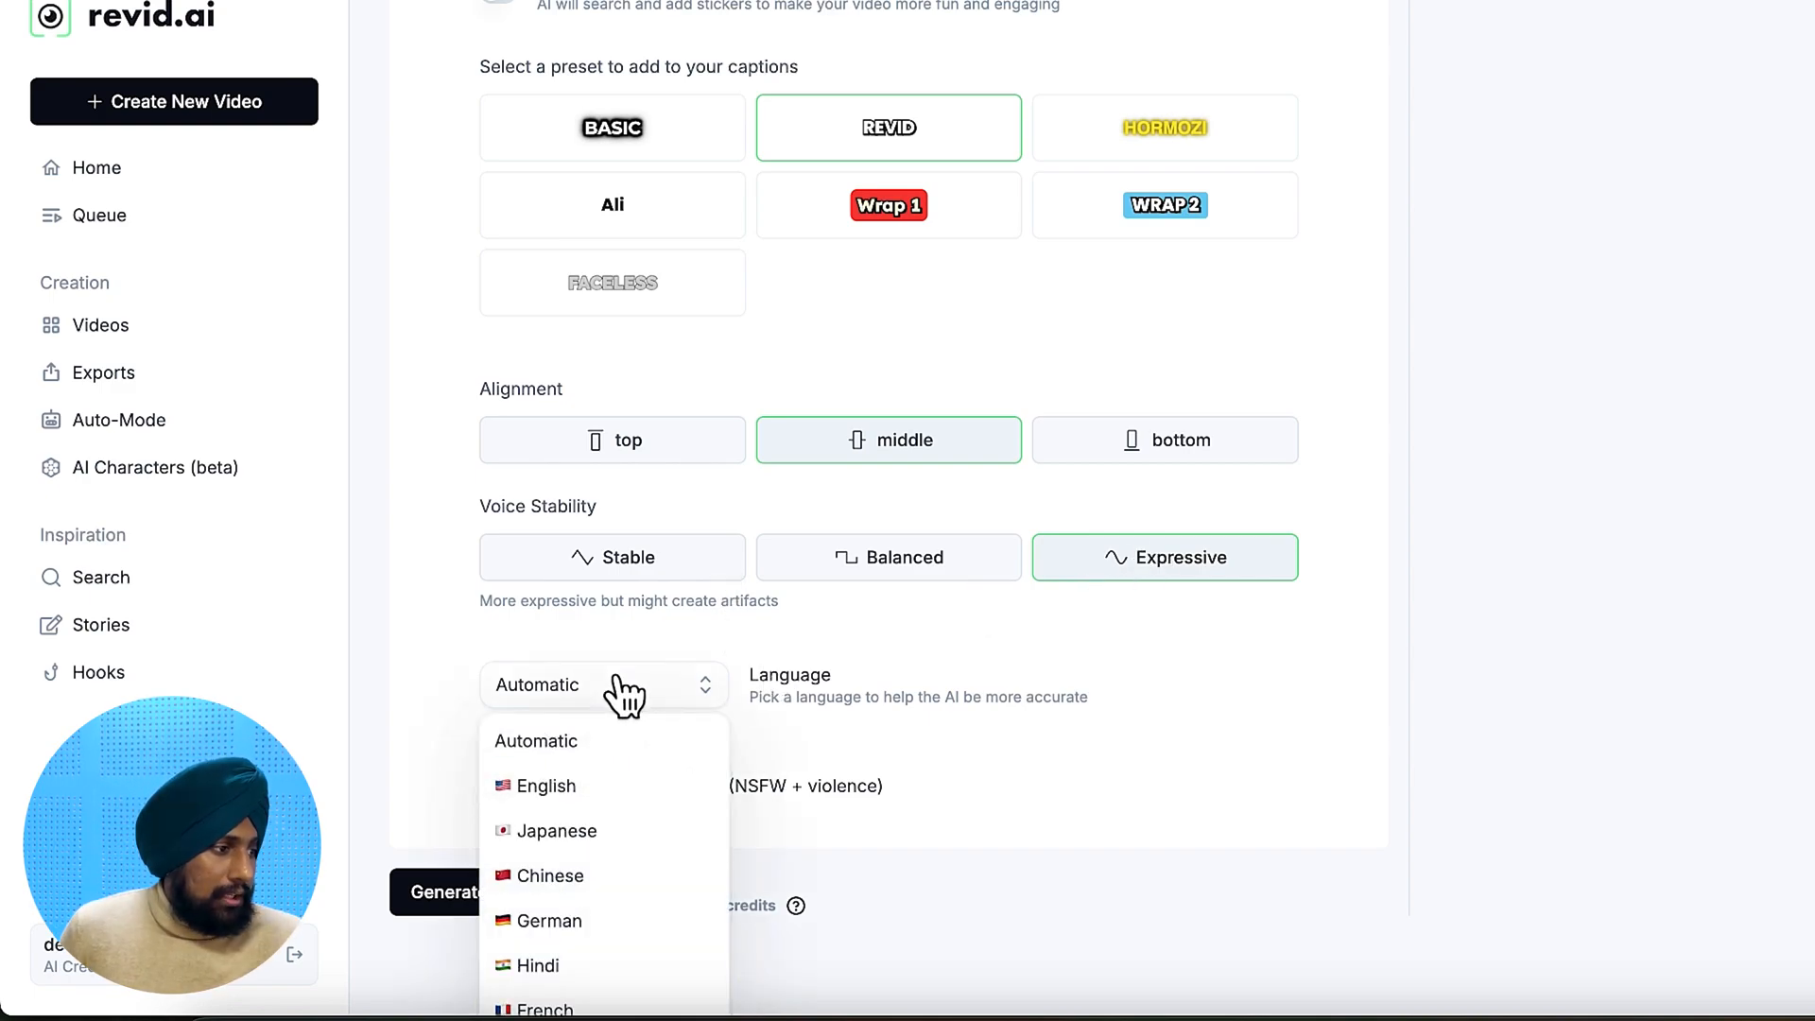
pyautogui.click(435, 705)
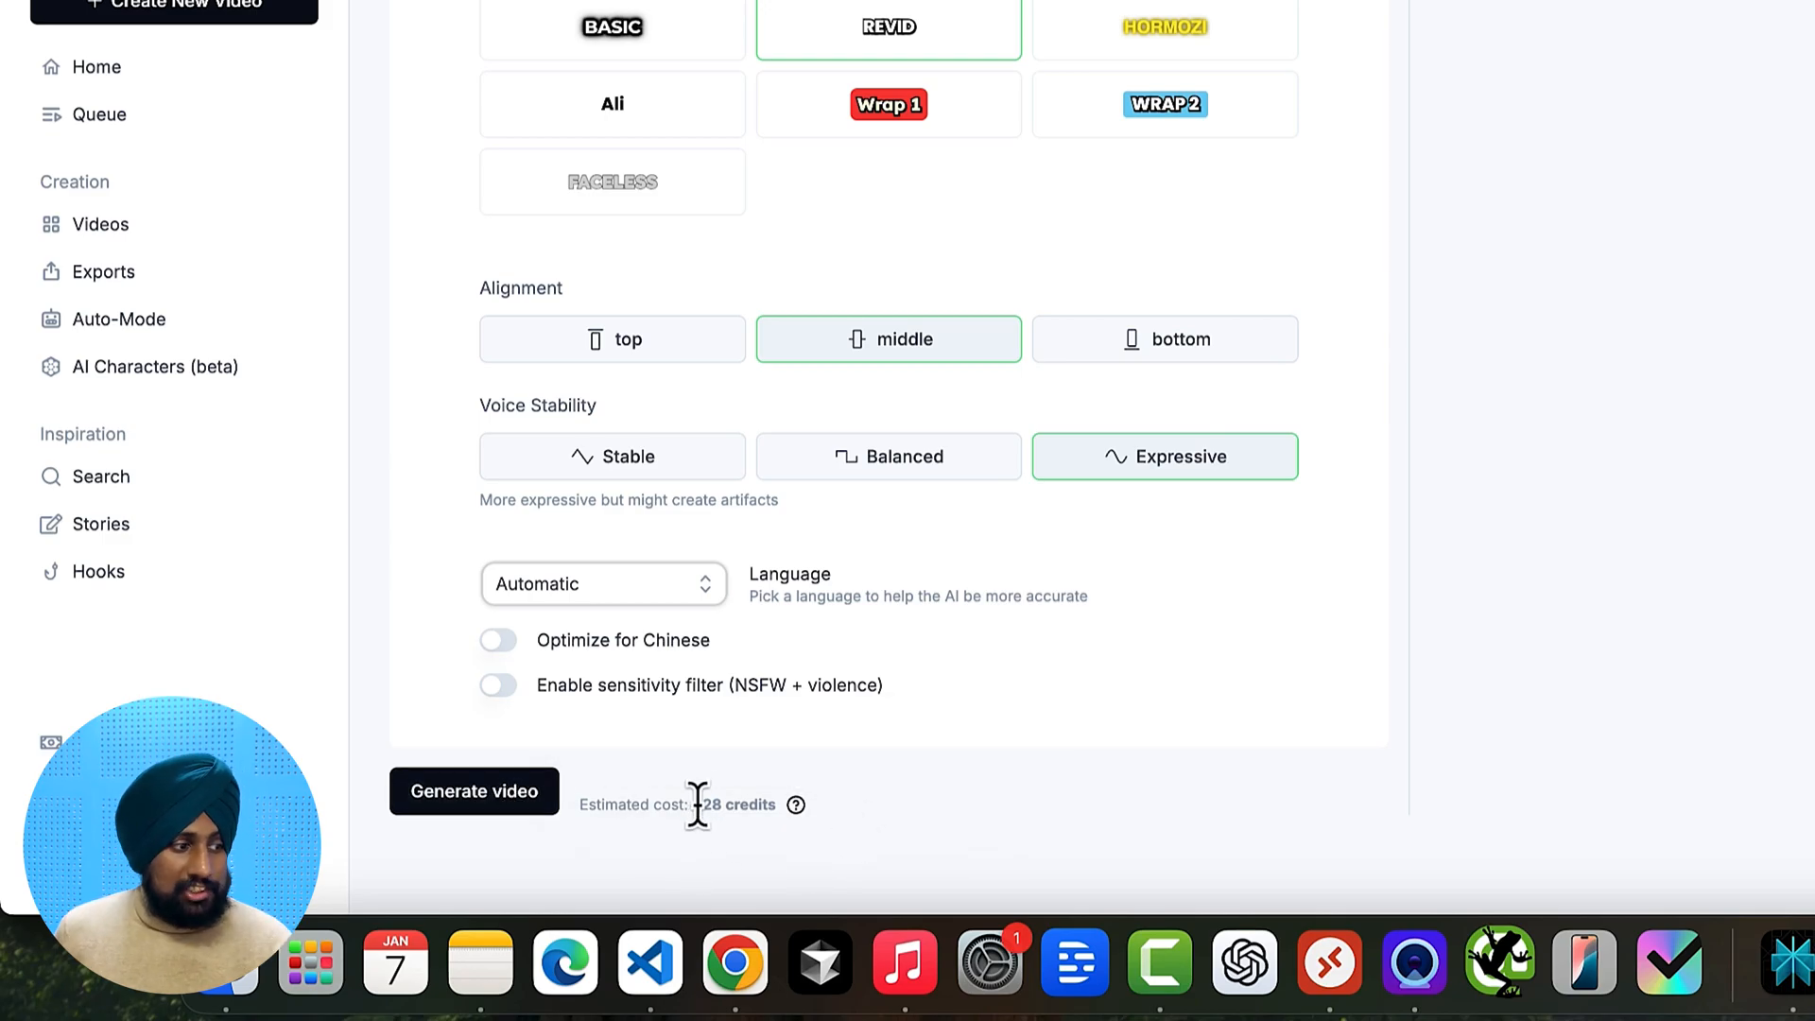
# Check the estimated credit cost and review the chosen generation preset, image model and media type
pyautogui.moveTo(695, 805); pyautogui.dragTo(730, 804)
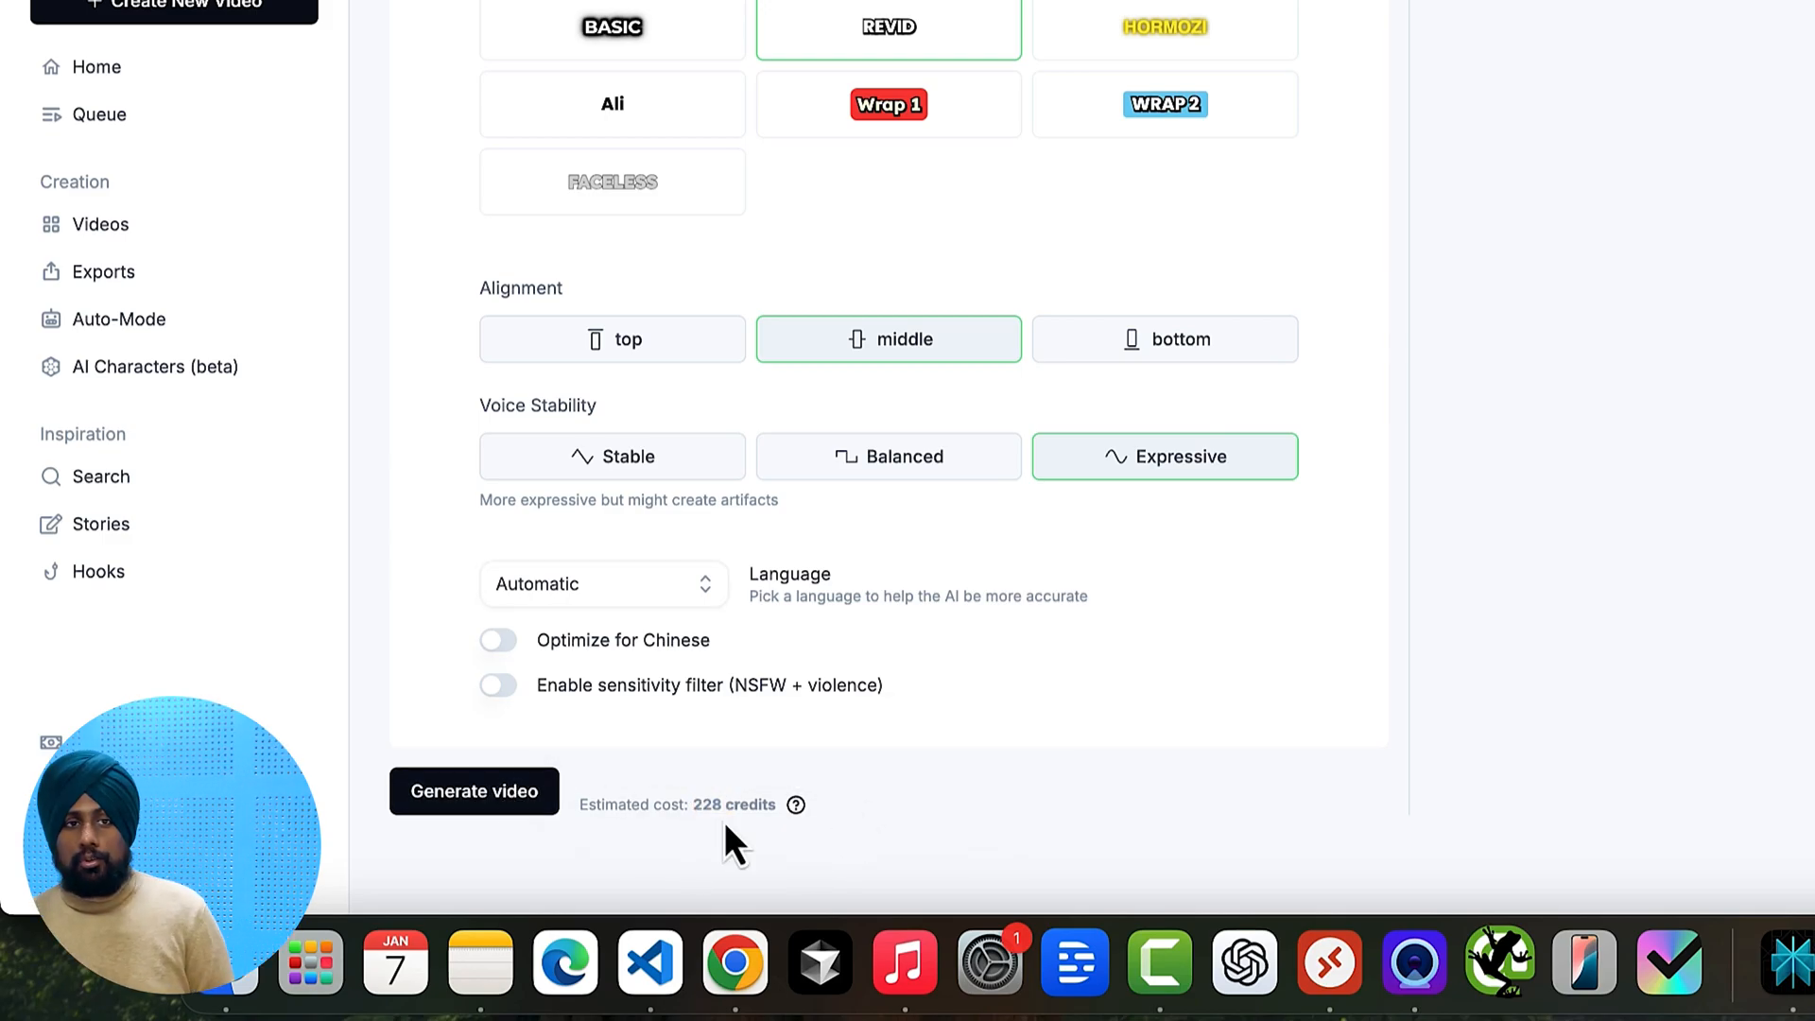
pyautogui.scroll(15, 785, 756)
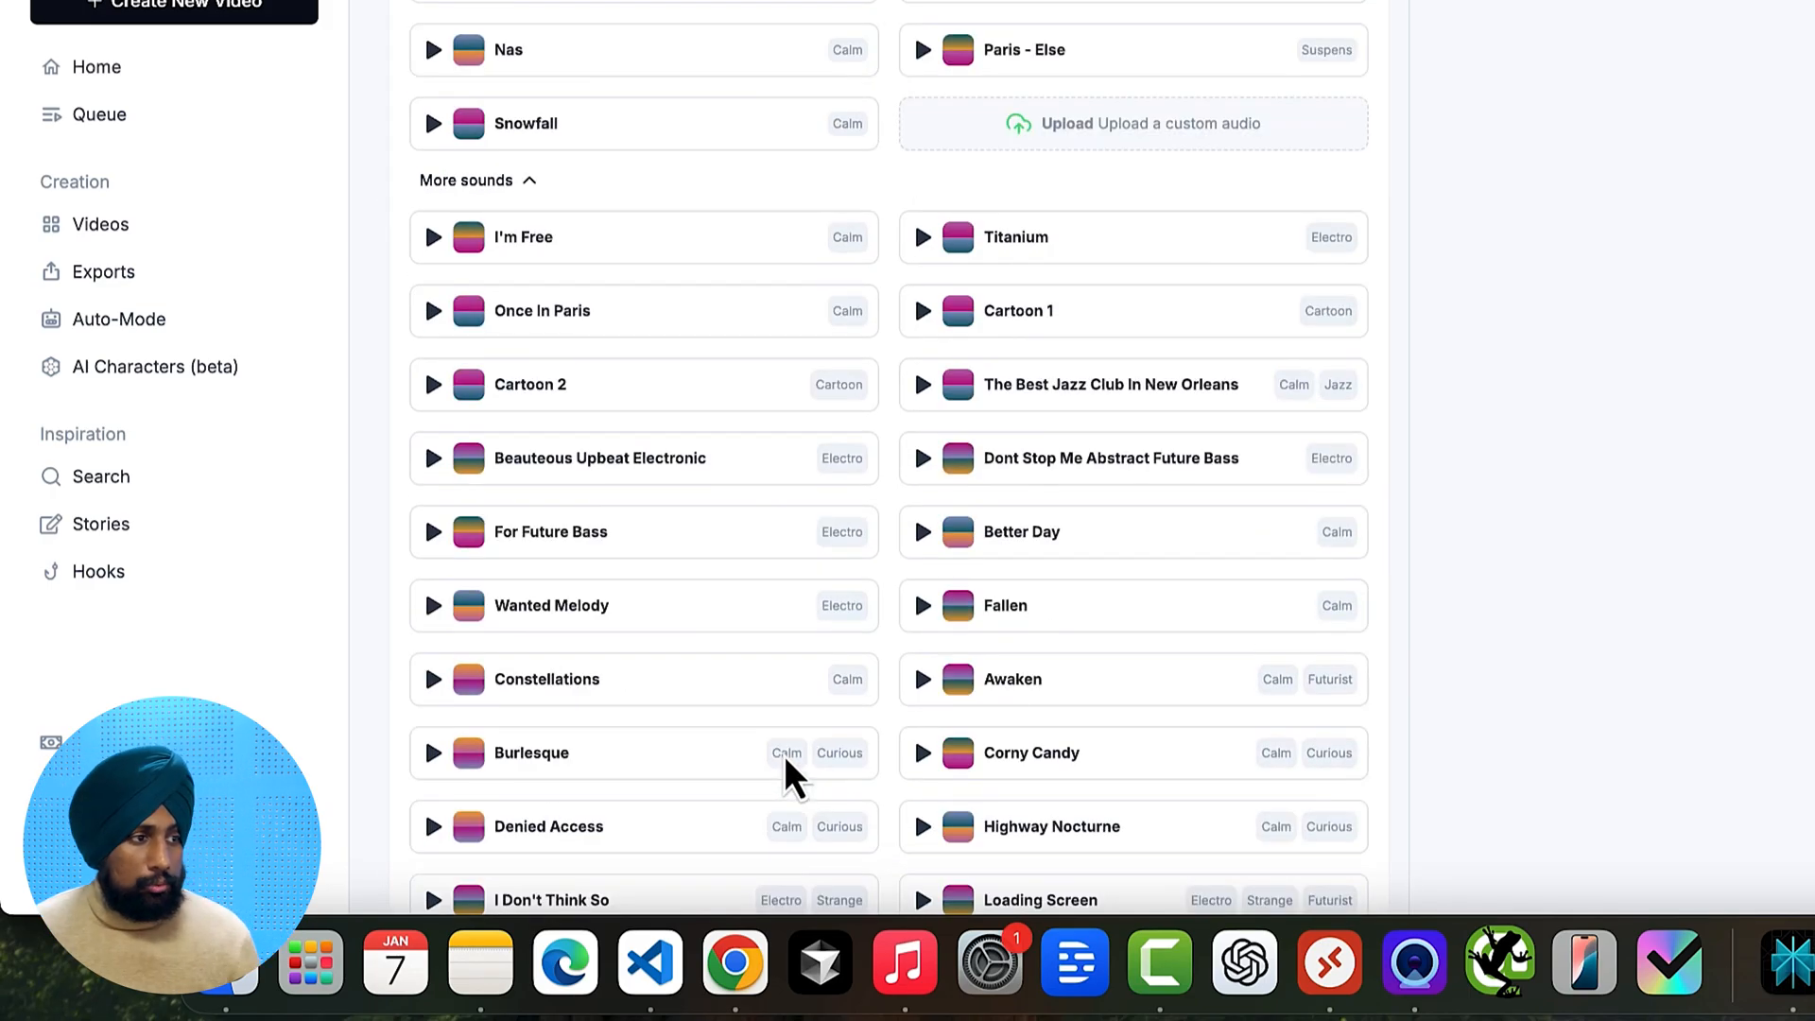
pyautogui.scroll(15, 785, 756)
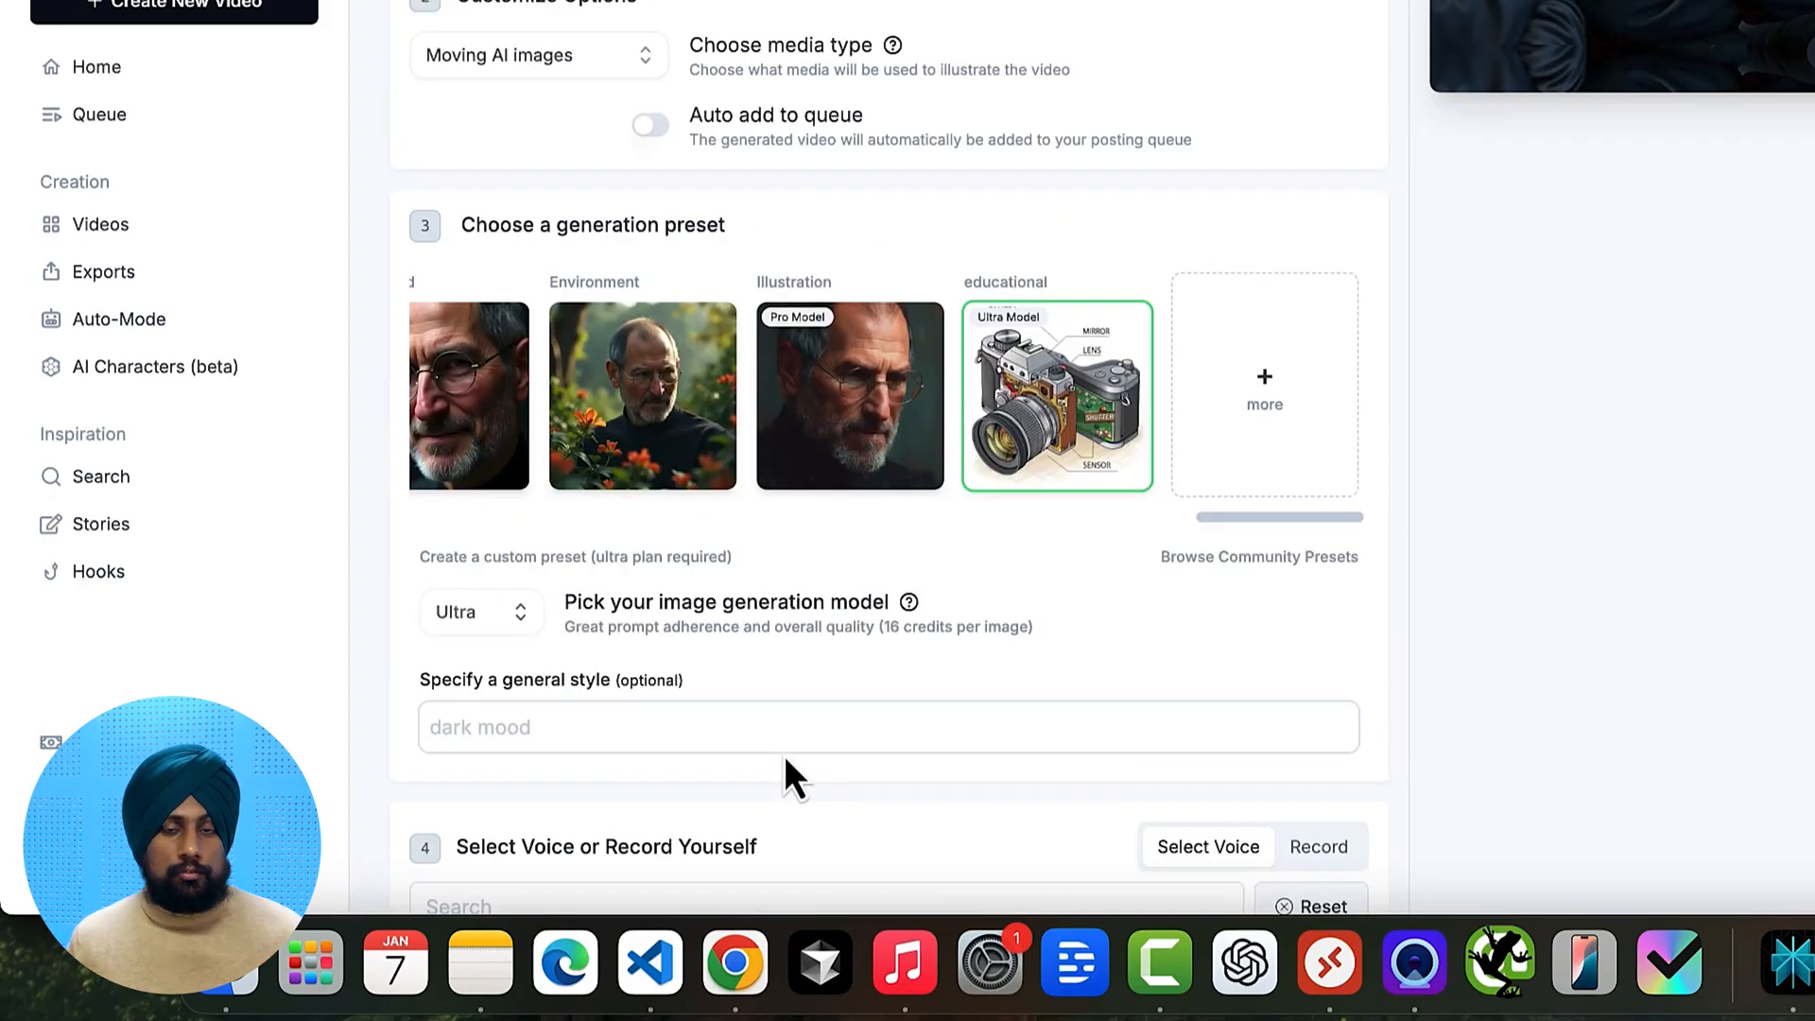
pyautogui.scroll(3, 785, 756)
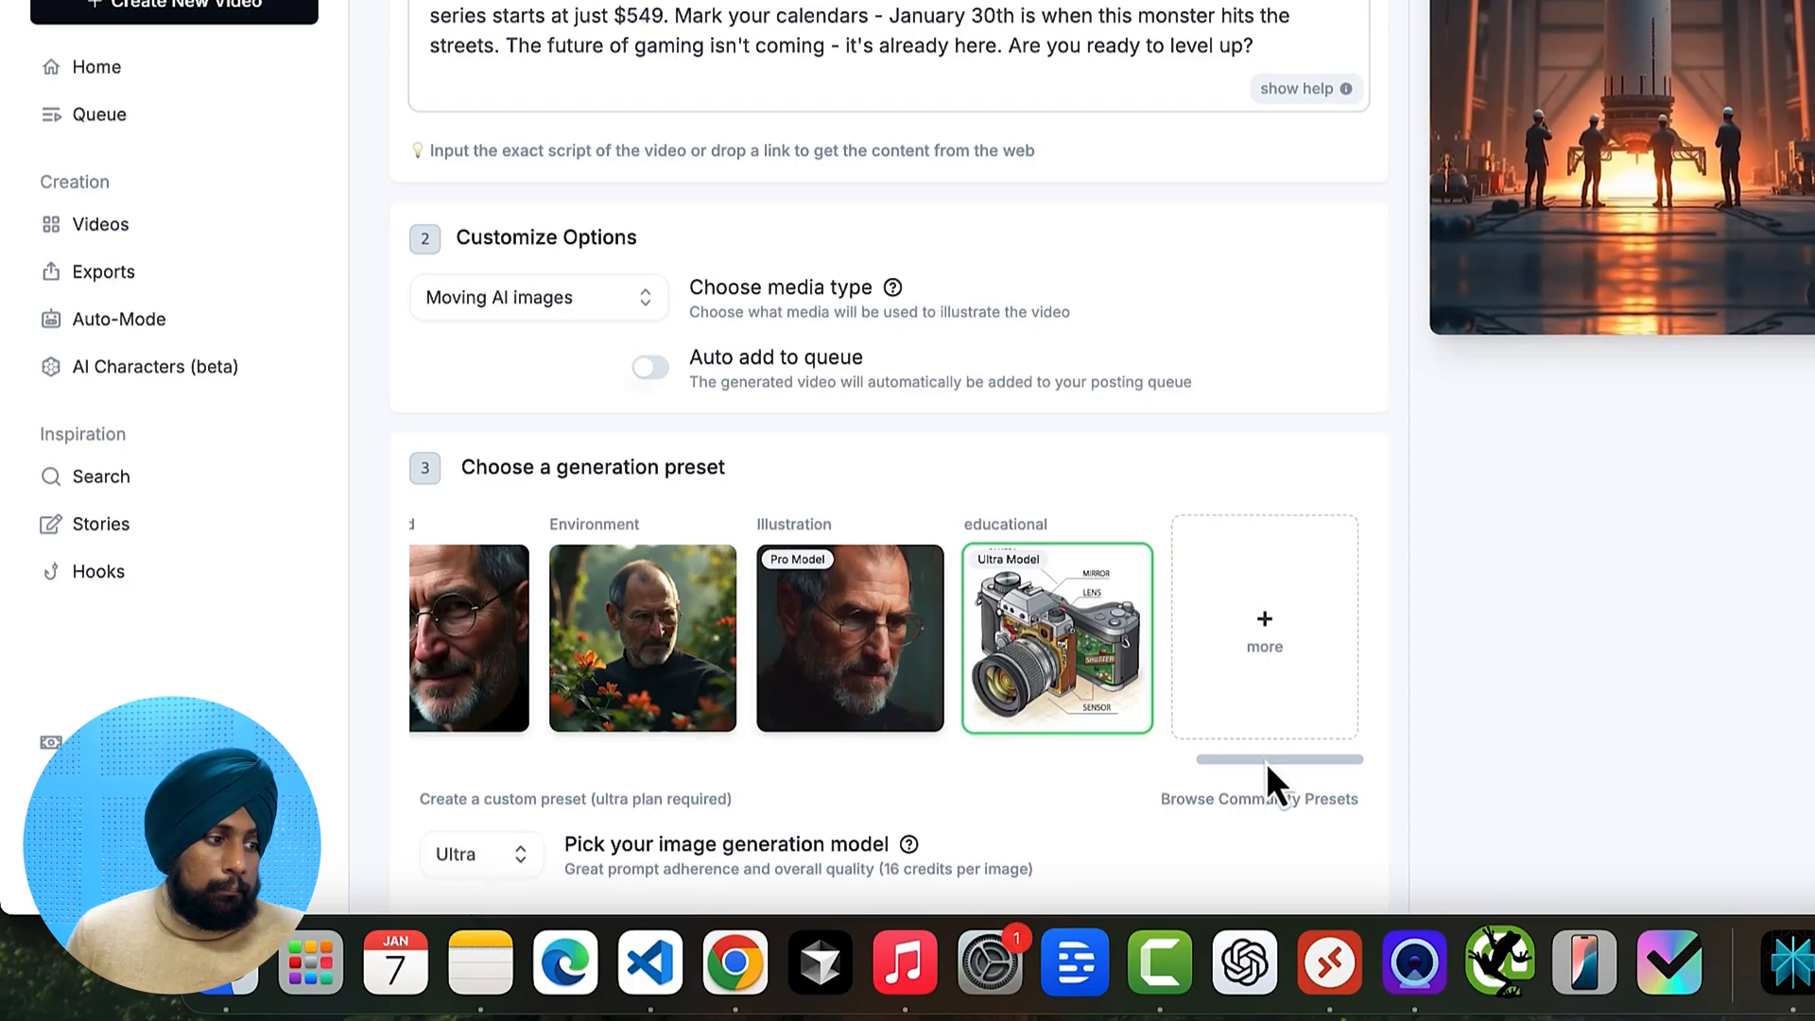
# Try the Medium amount of medias to generate and check the estimated credit cost
pyautogui.scroll(-15, 1527, 787)
pyautogui.scroll(3, 1528, 784)
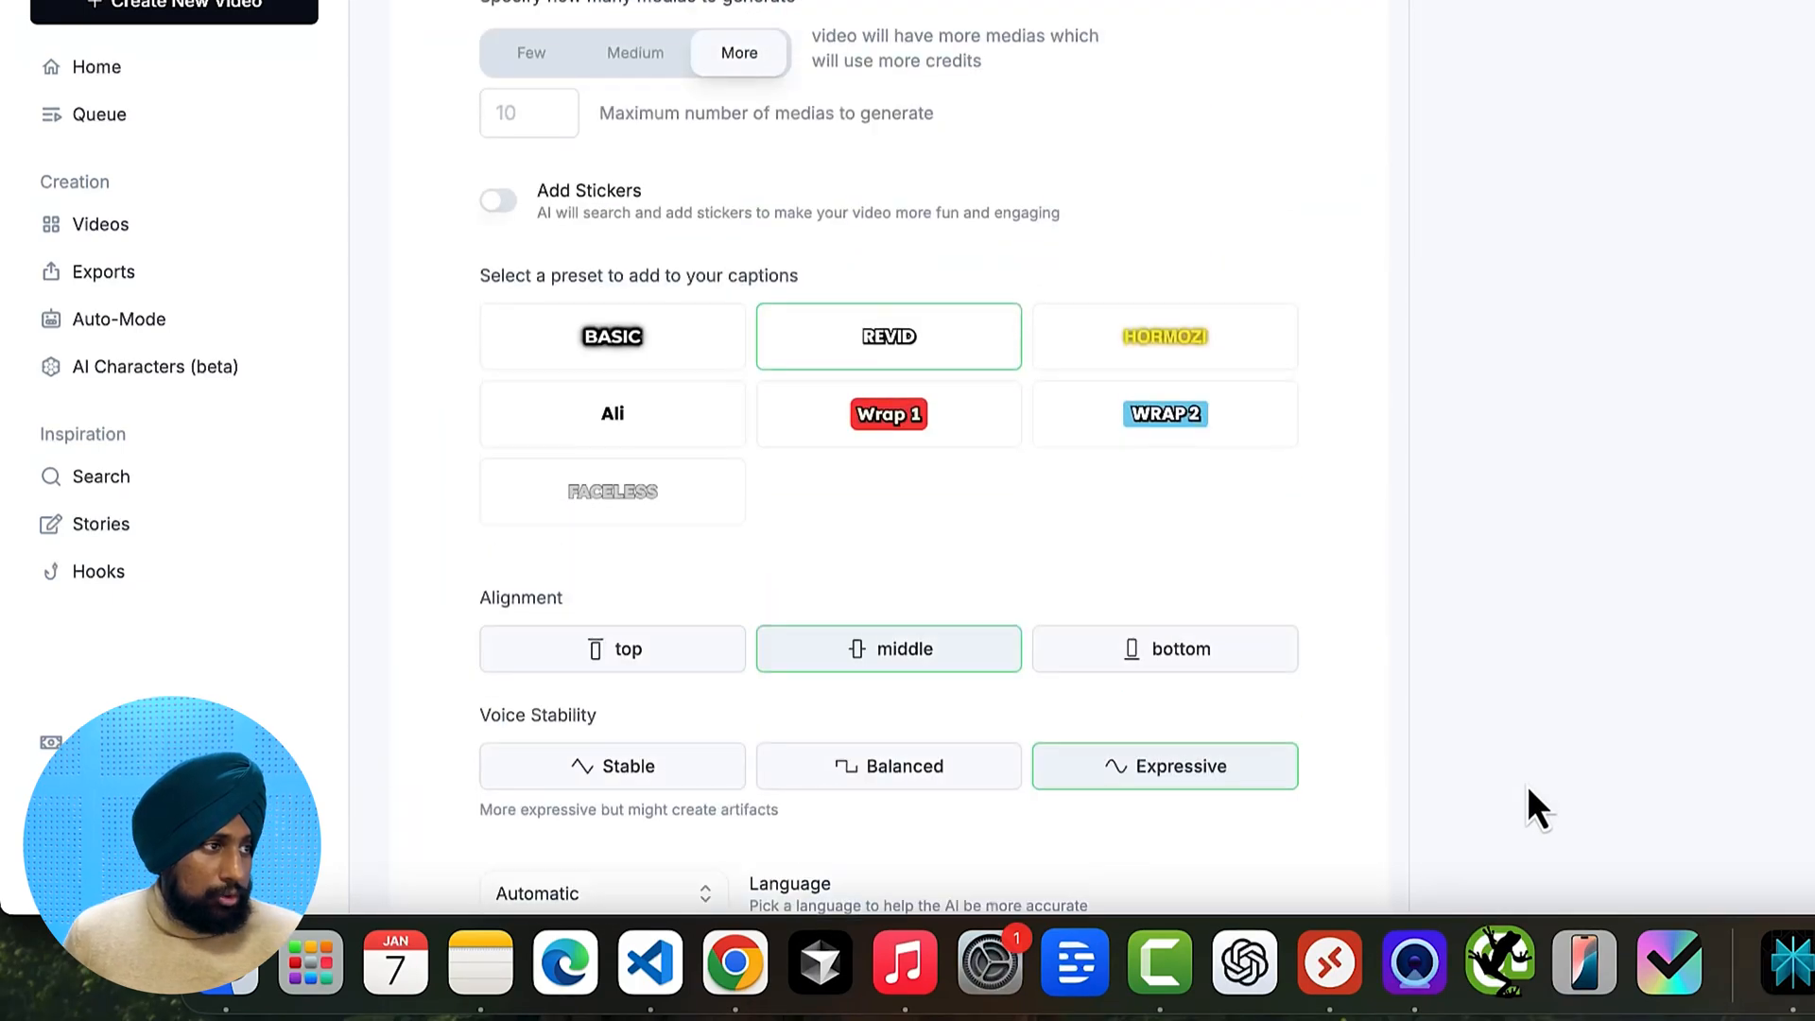
pyautogui.scroll(3, 1528, 784)
pyautogui.scroll(-1, 596, 472)
pyautogui.click(610, 278)
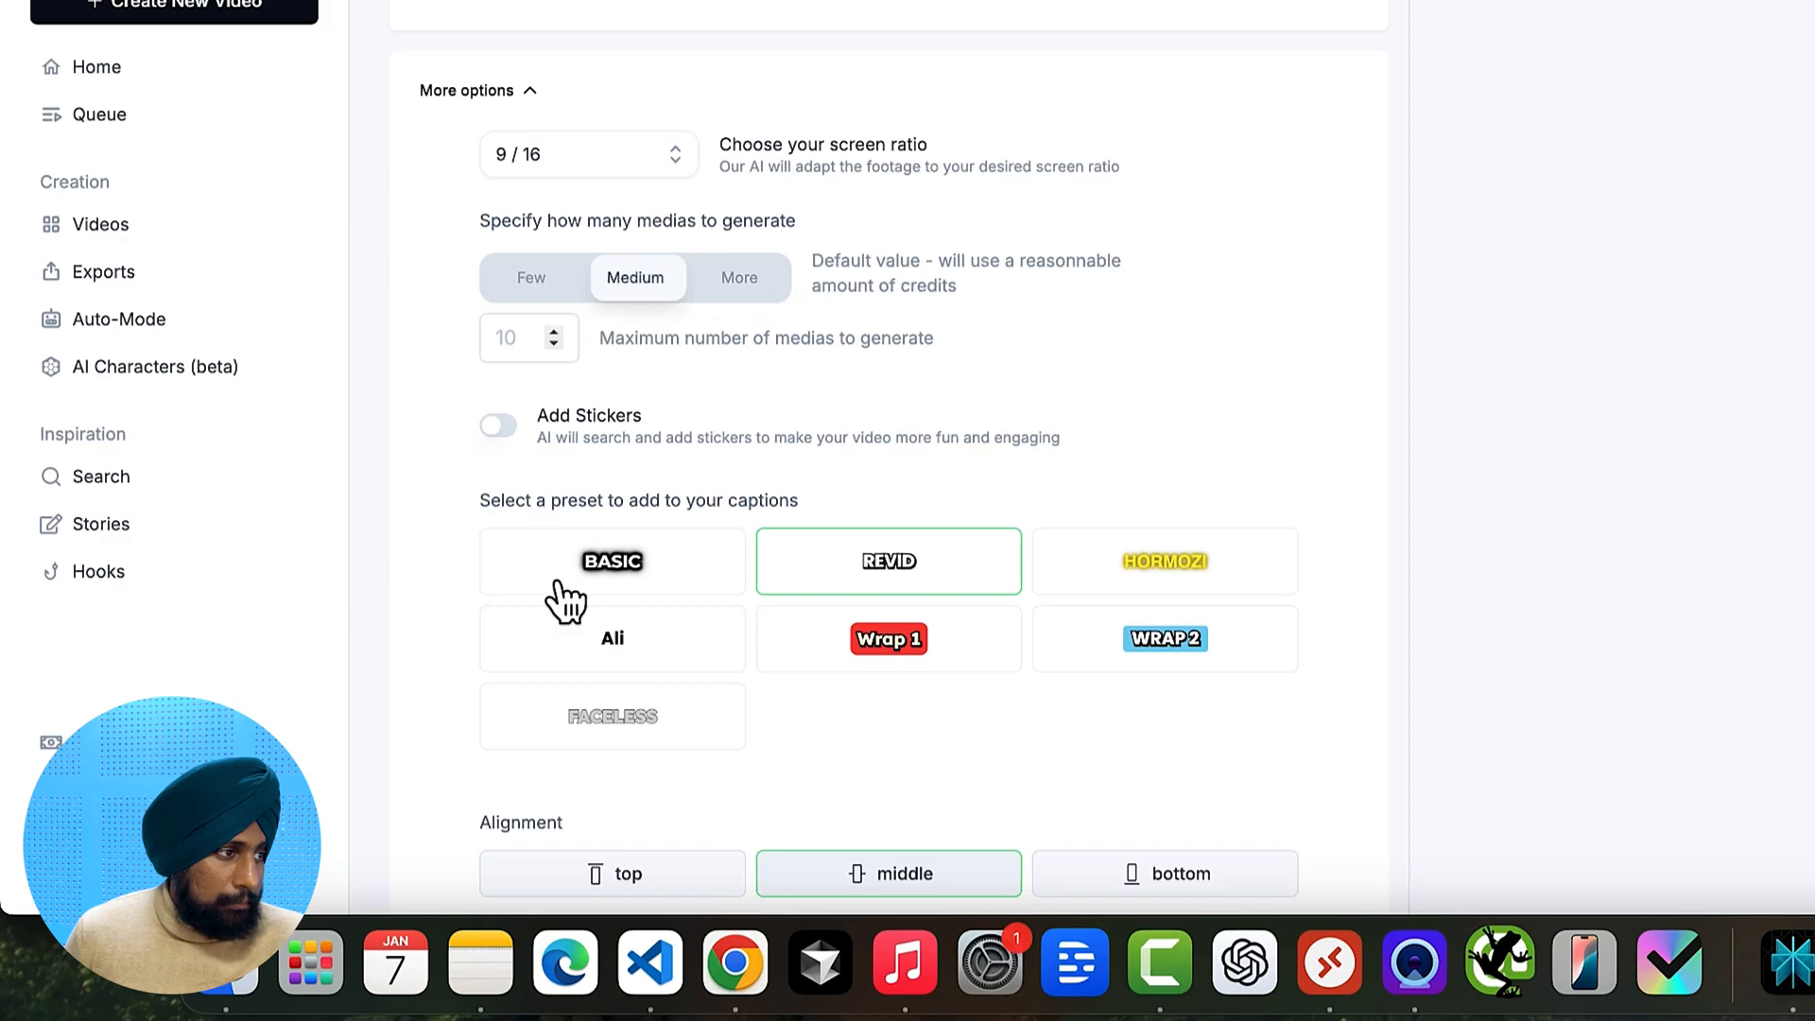
pyautogui.scroll(-4, 567, 599)
pyautogui.scroll(2, 565, 567)
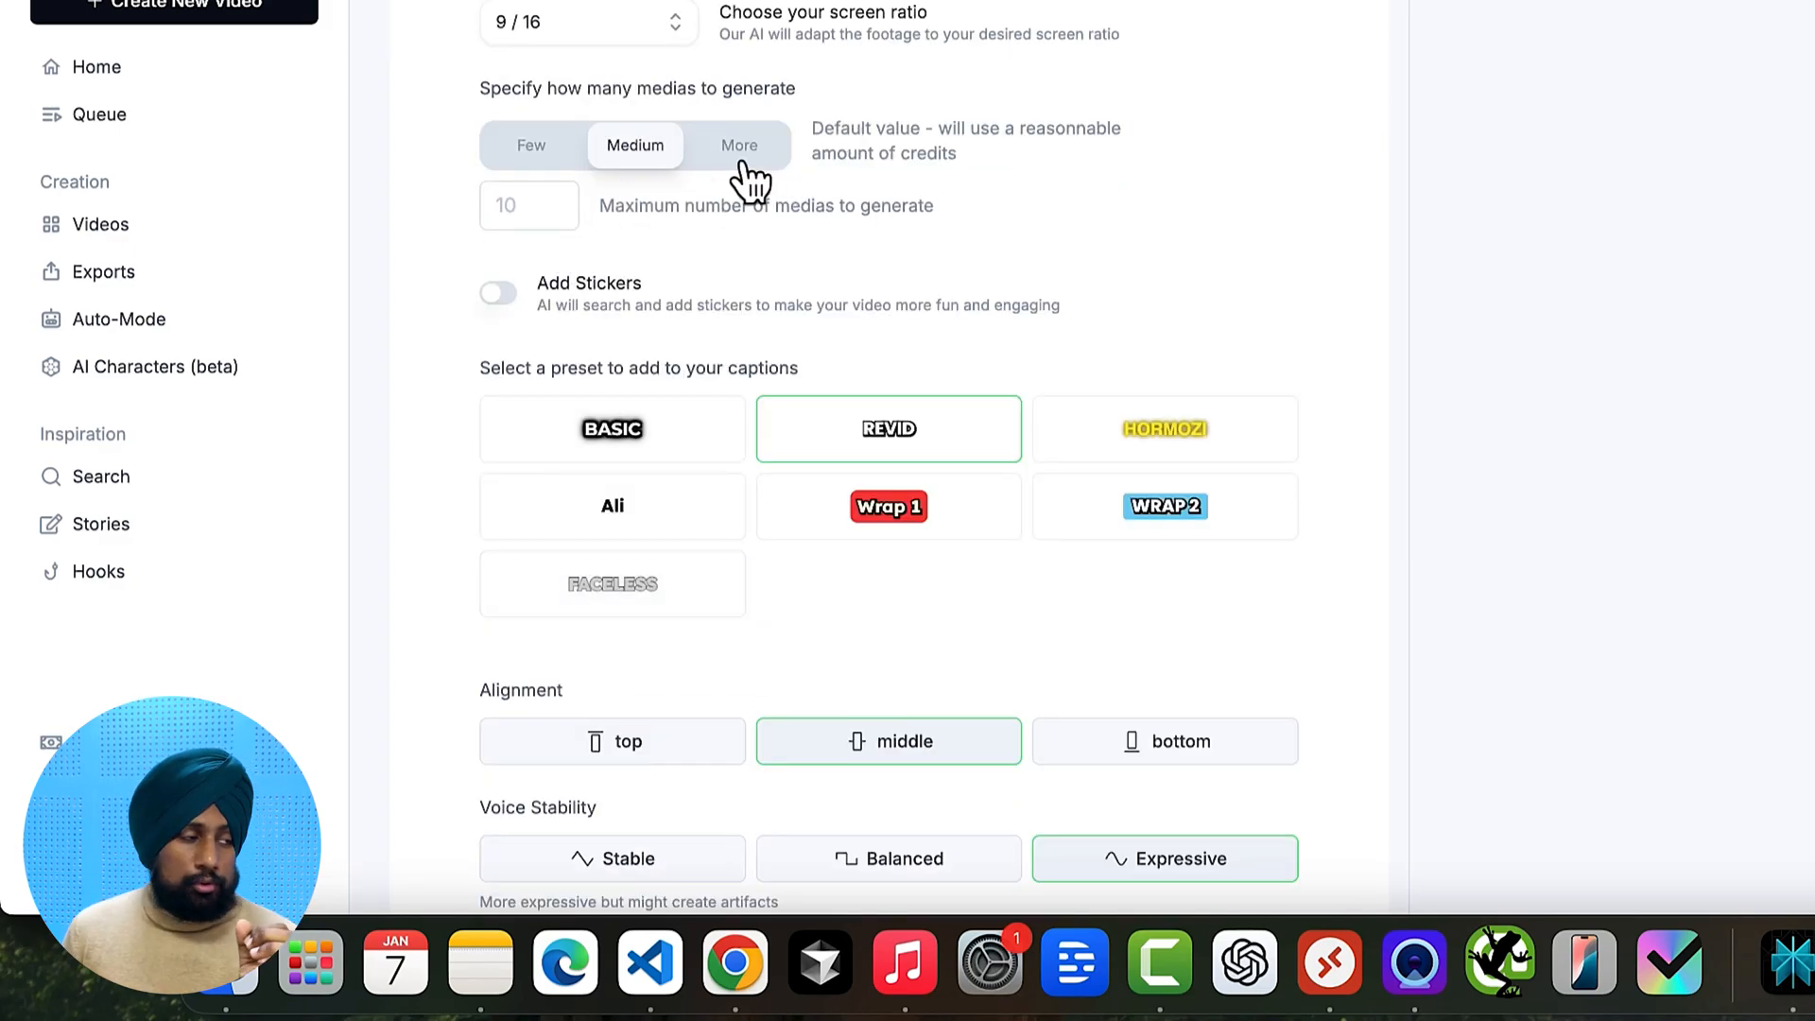
pyautogui.scroll(-5, 769, 737)
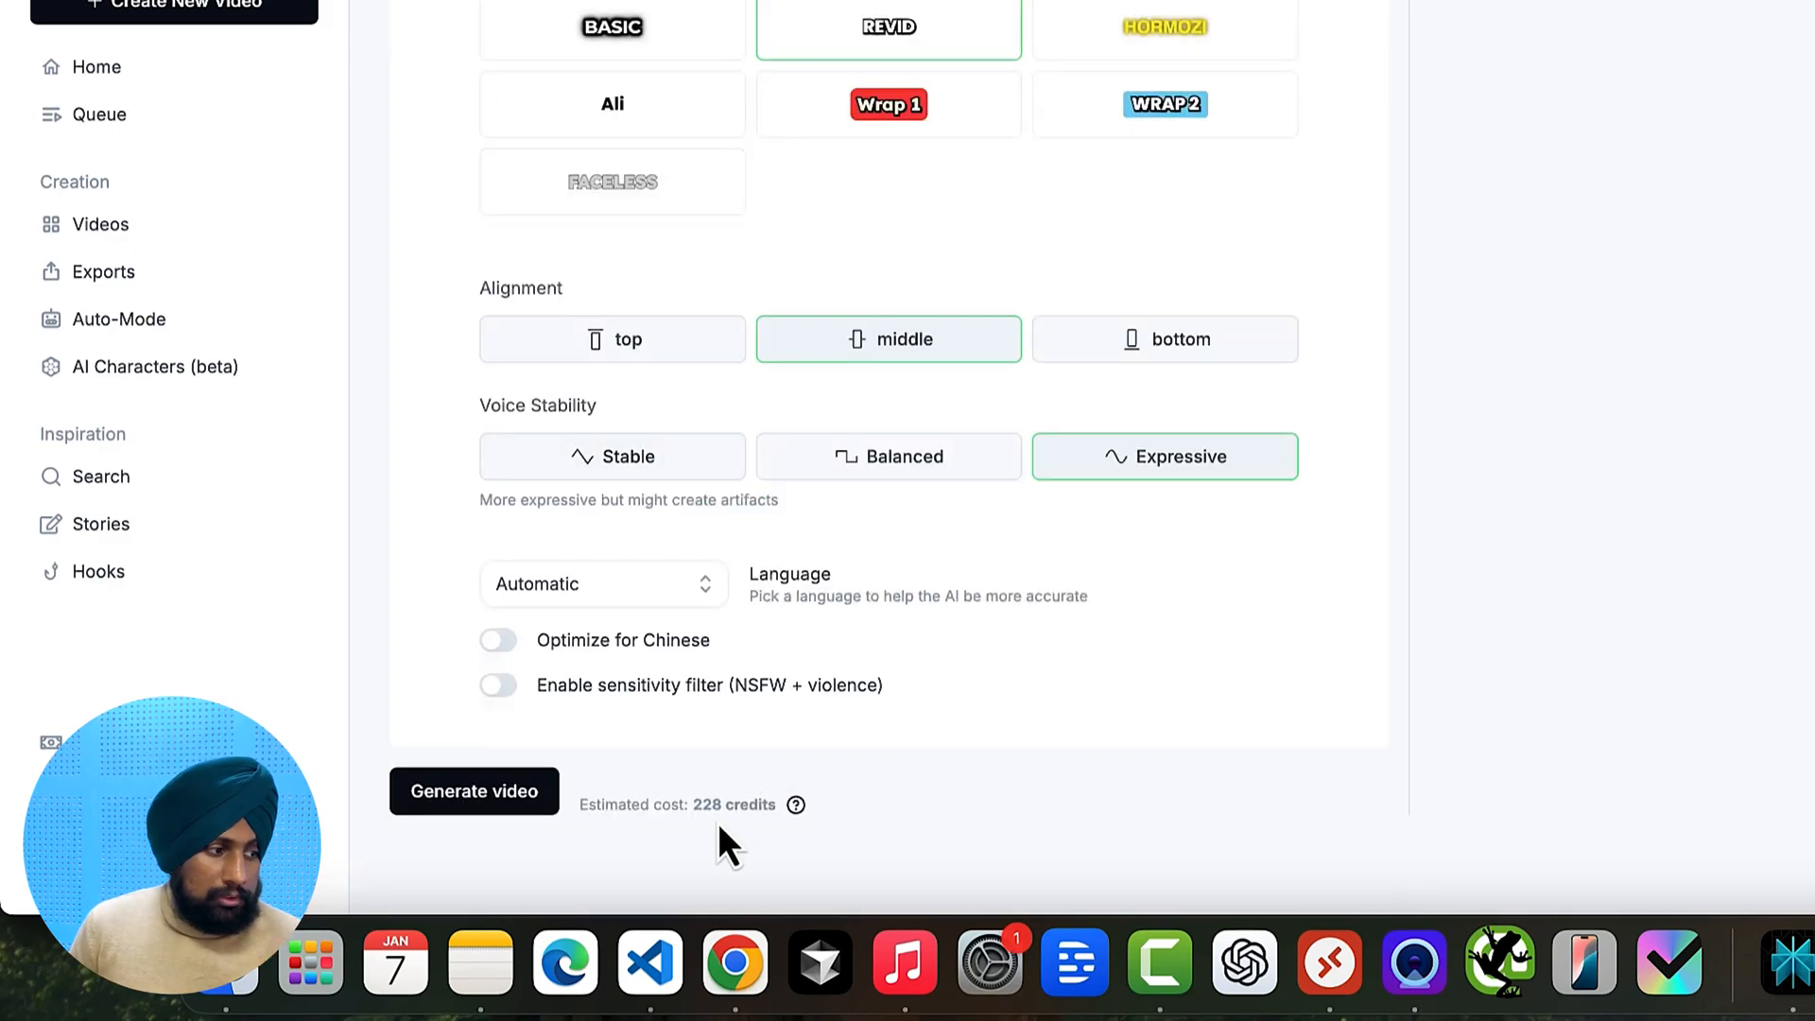
# Try the Few amount of medias, check the estimated cost, and set the amount back to More
pyautogui.scroll(3, 722, 803)
pyautogui.click(566, 308)
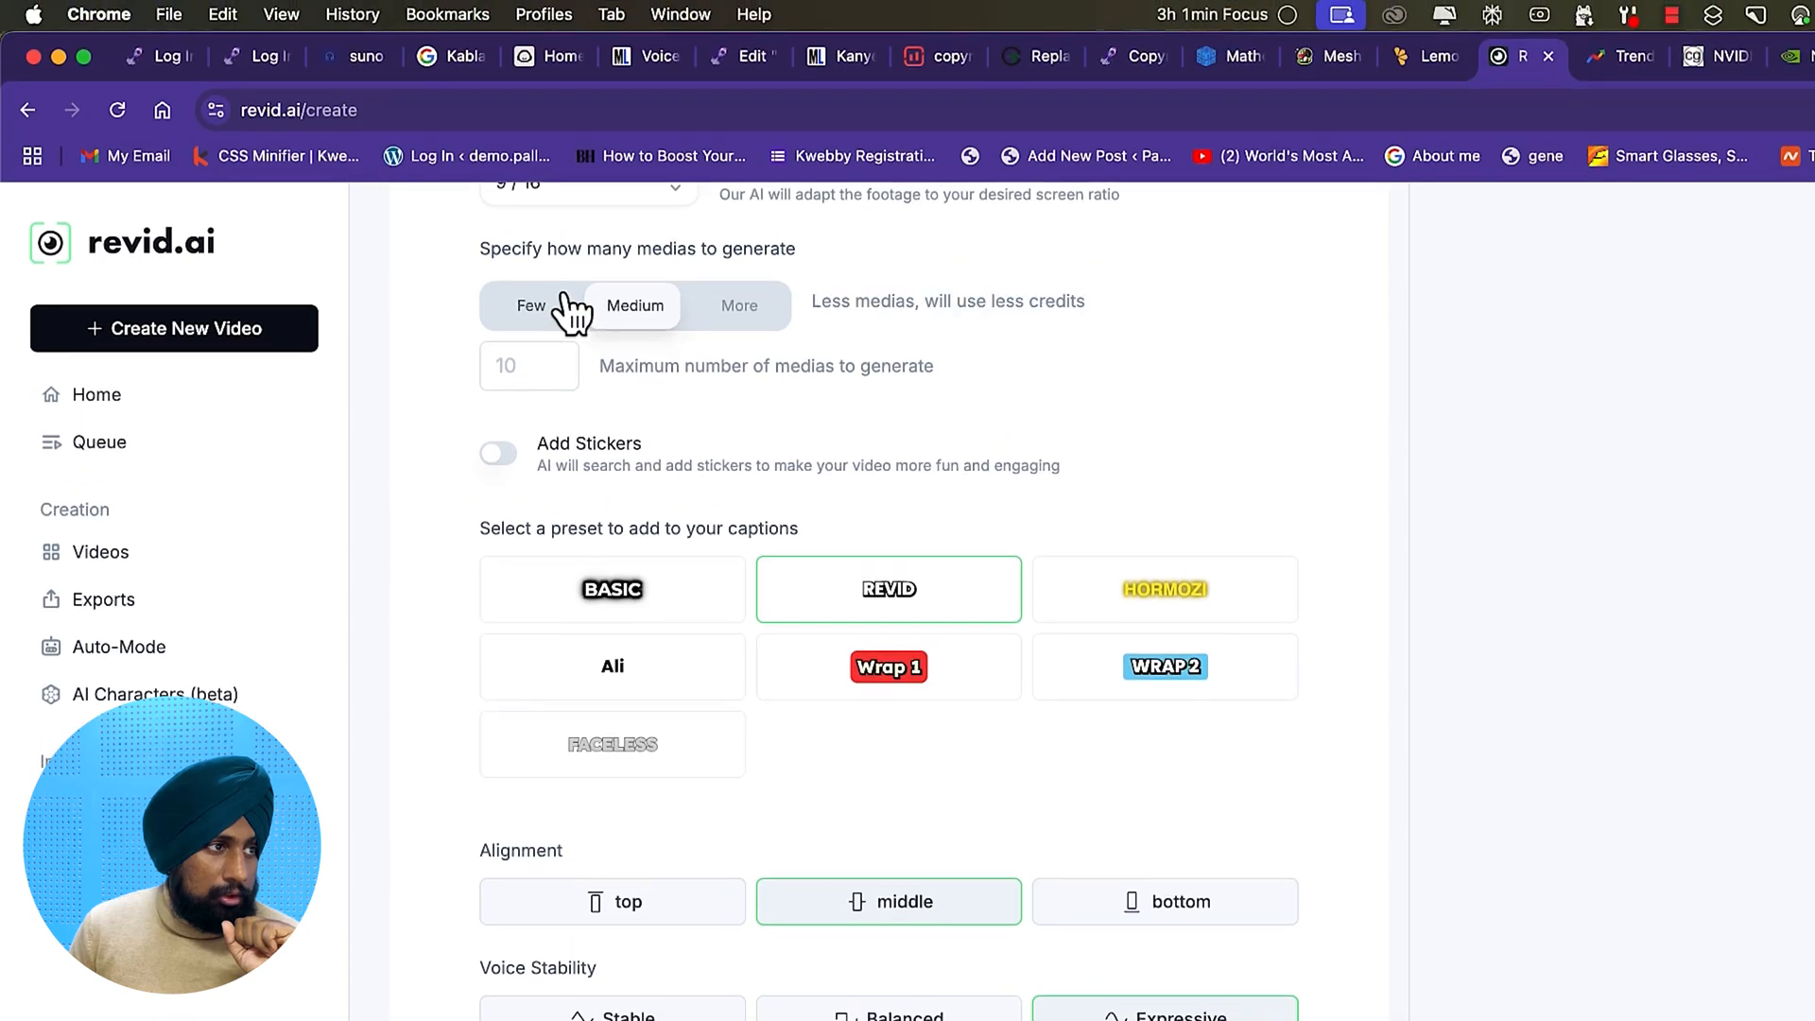
pyautogui.scroll(-3, 756, 719)
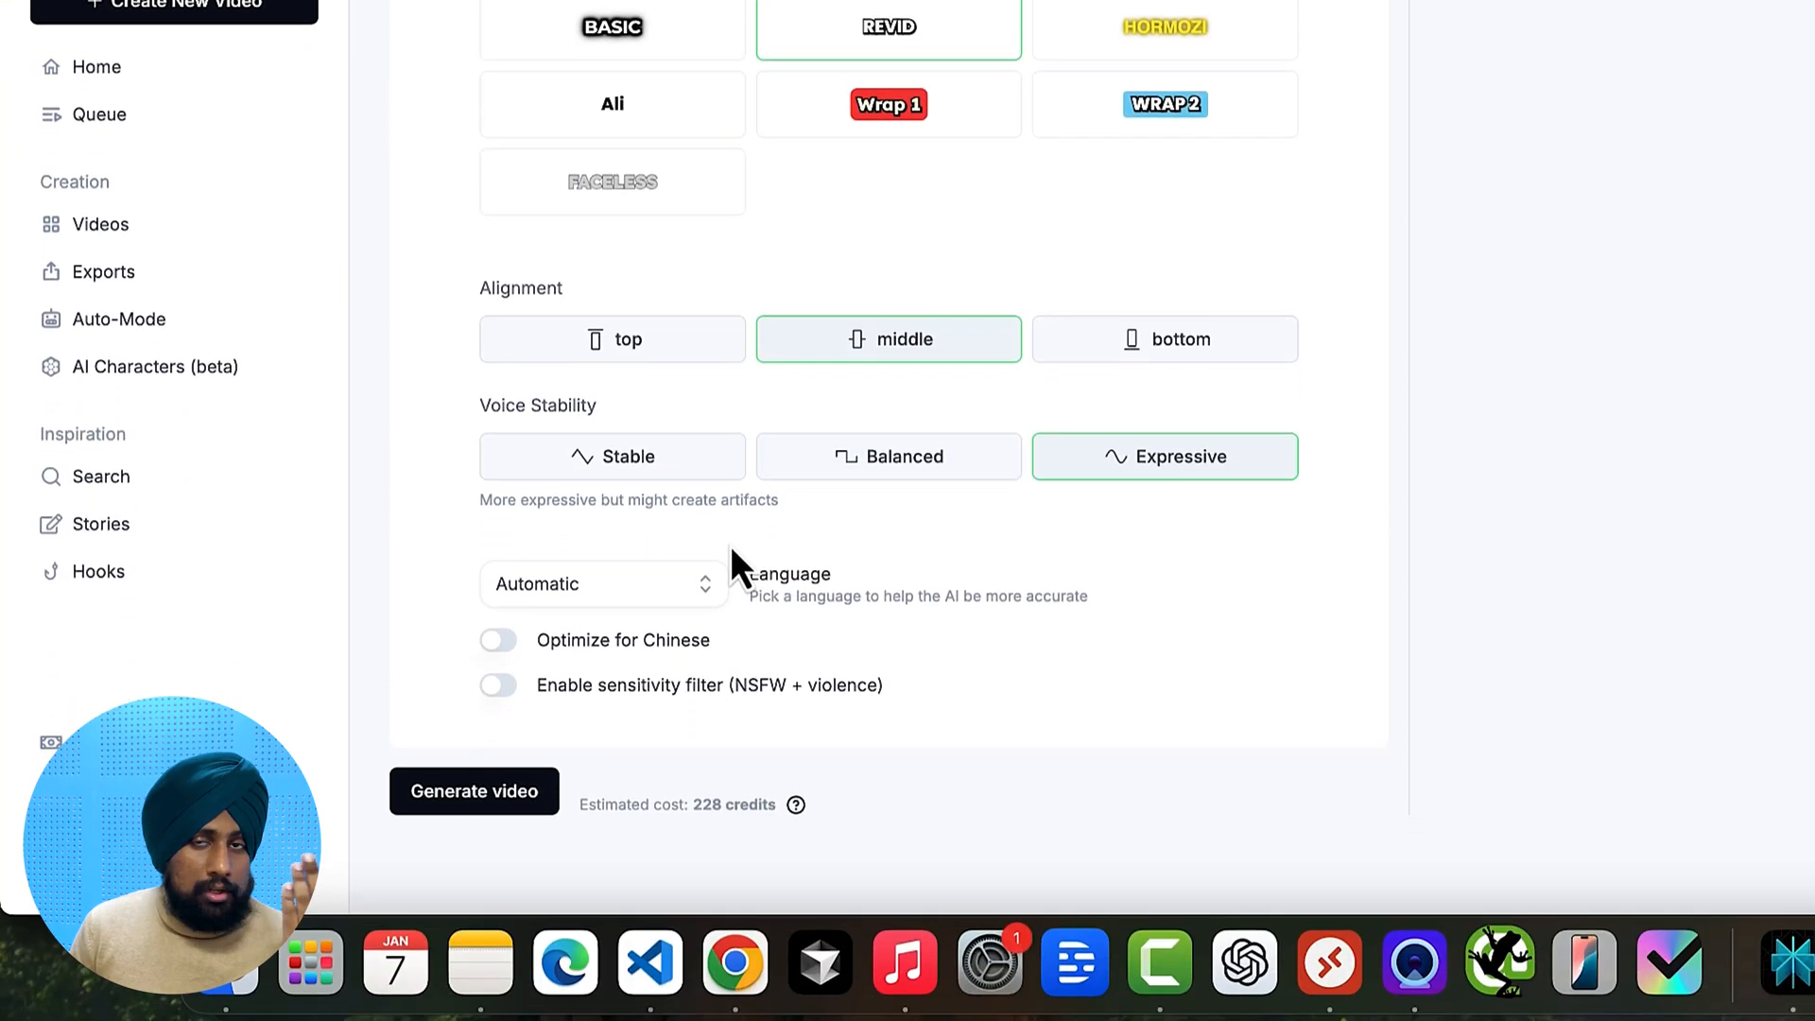
pyautogui.scroll(6, 729, 548)
pyautogui.click(739, 301)
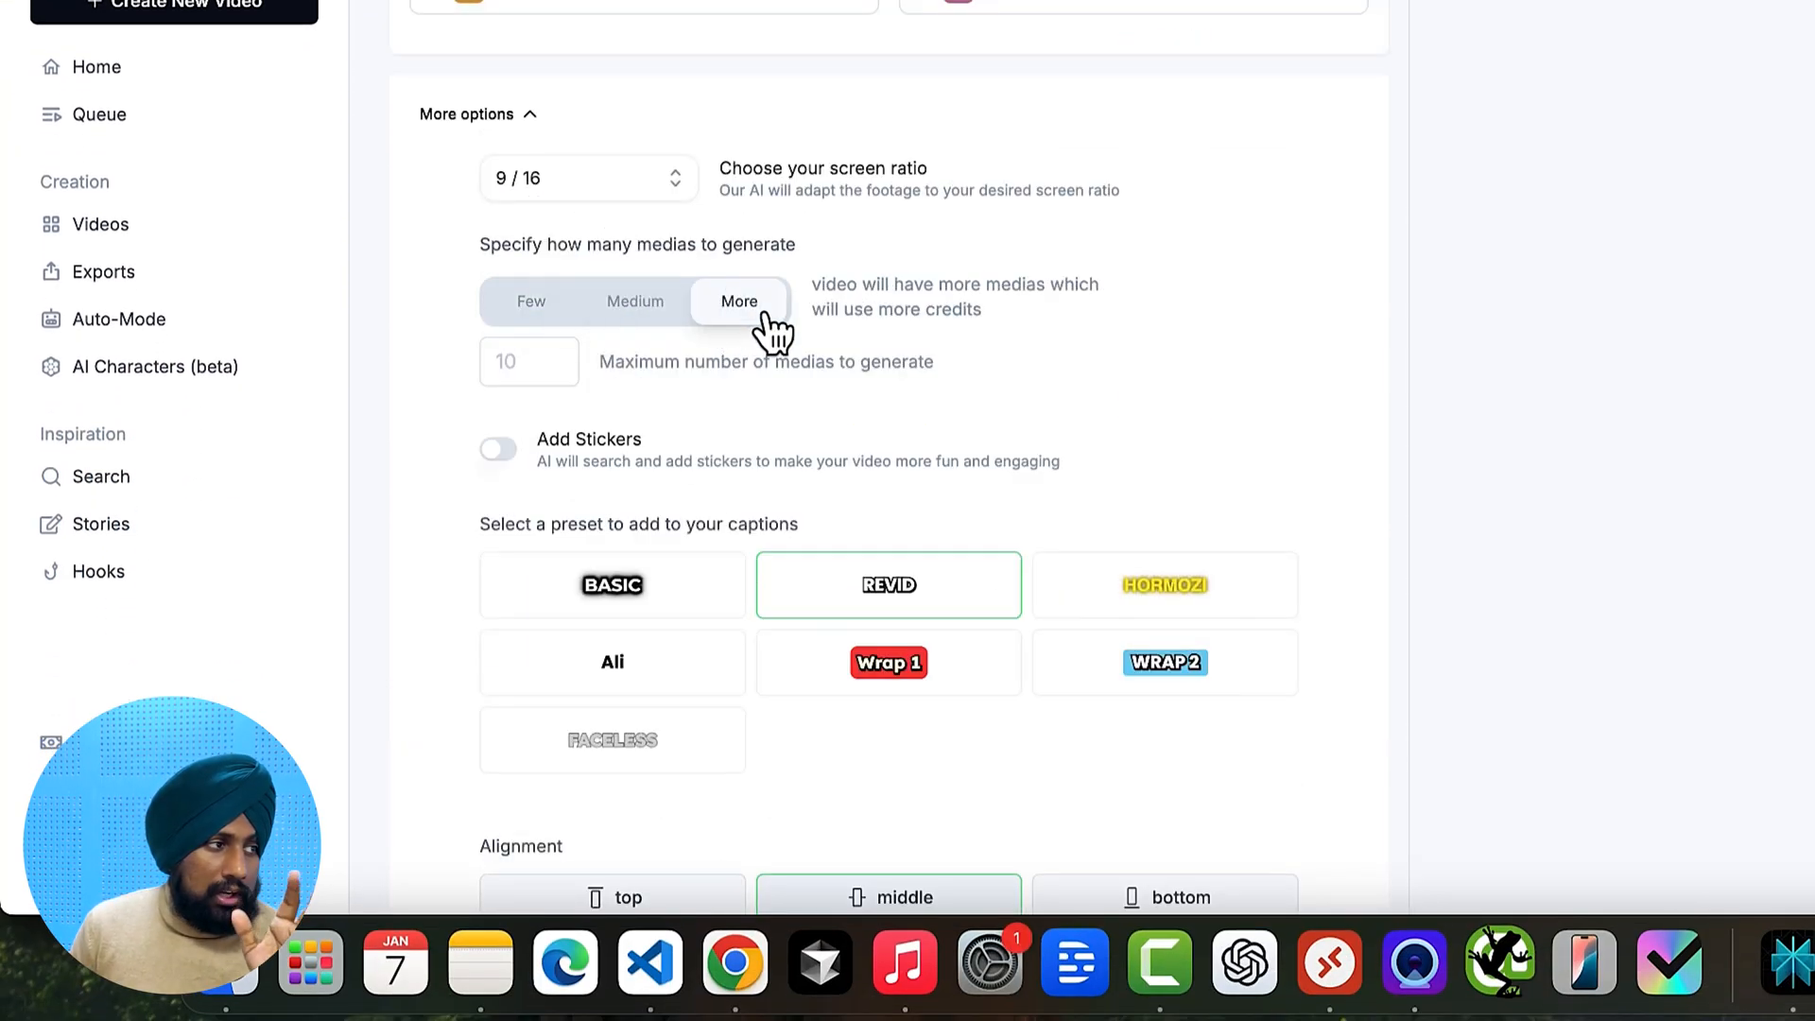
# Try the Anime generation preset, check the estimated cost, and switch back to the educational preset
pyautogui.scroll(10, 760, 444)
pyautogui.scroll(-6, 737, 529)
pyautogui.scroll(-2, 734, 596)
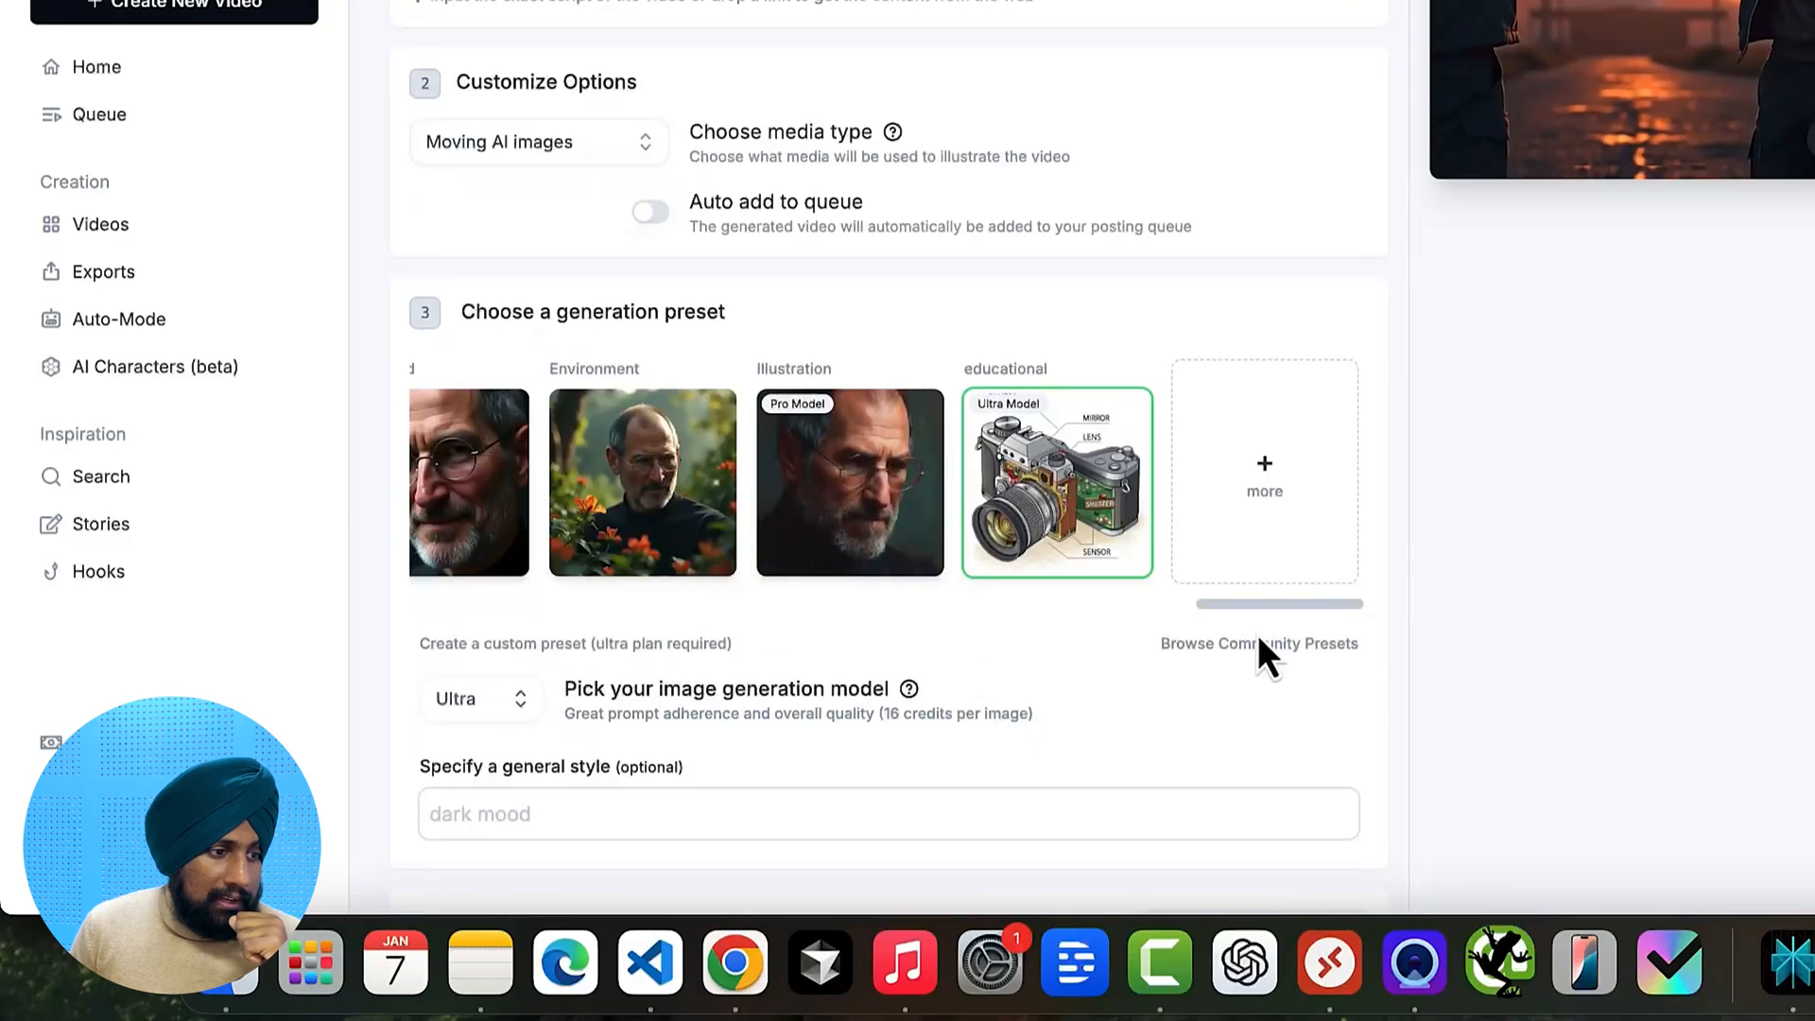
pyautogui.moveTo(1273, 605); pyautogui.dragTo(498, 631)
pyautogui.click(726, 541)
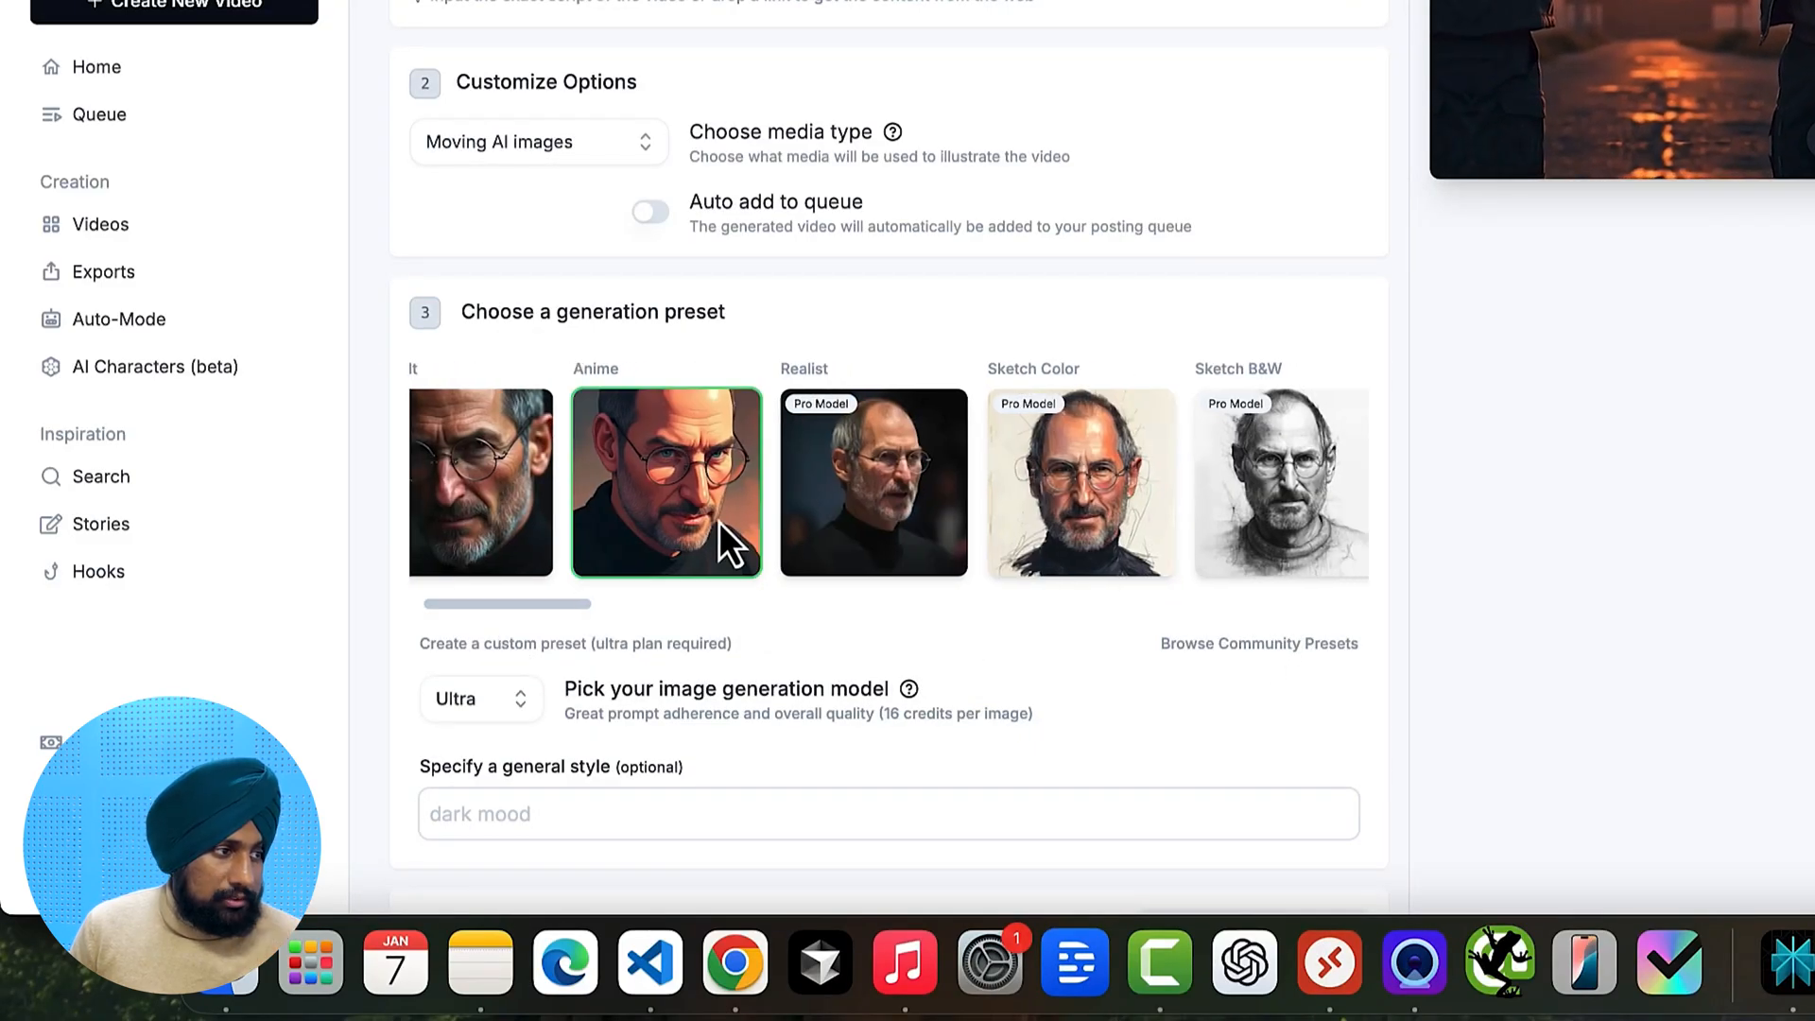
pyautogui.scroll(-15, 792, 595)
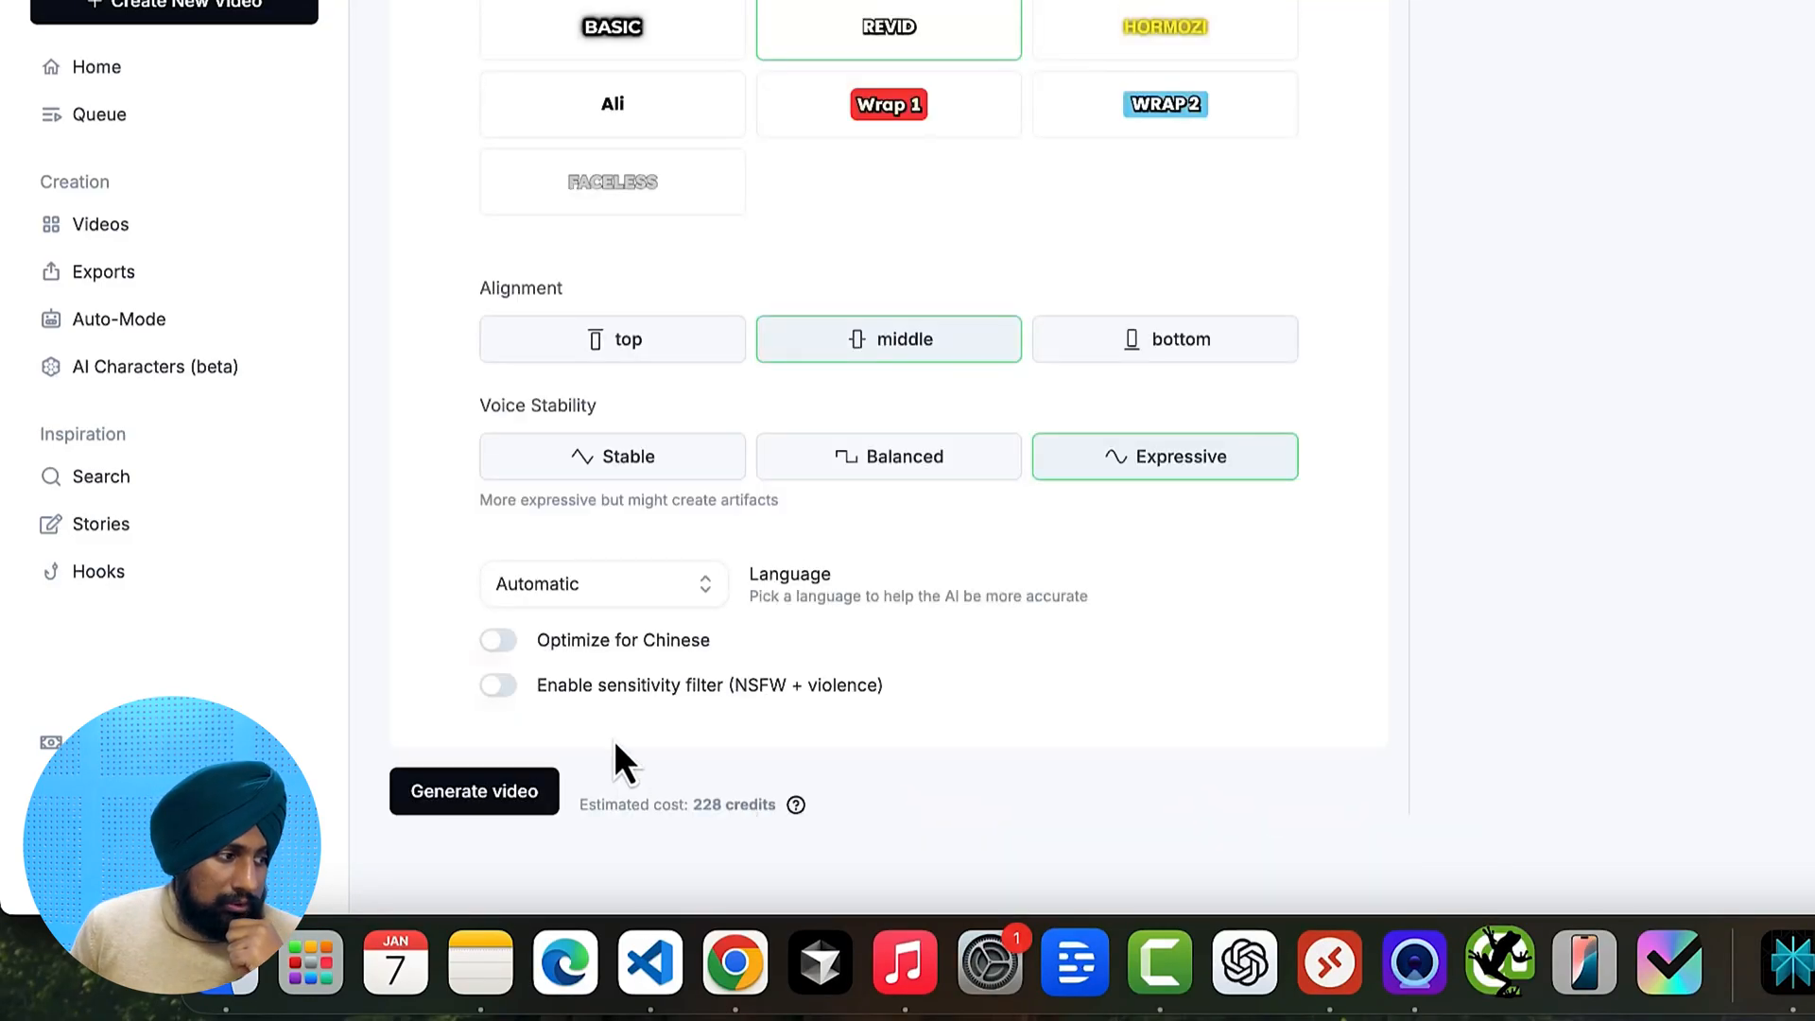
pyautogui.scroll(15, 615, 757)
pyautogui.scroll(1, 615, 740)
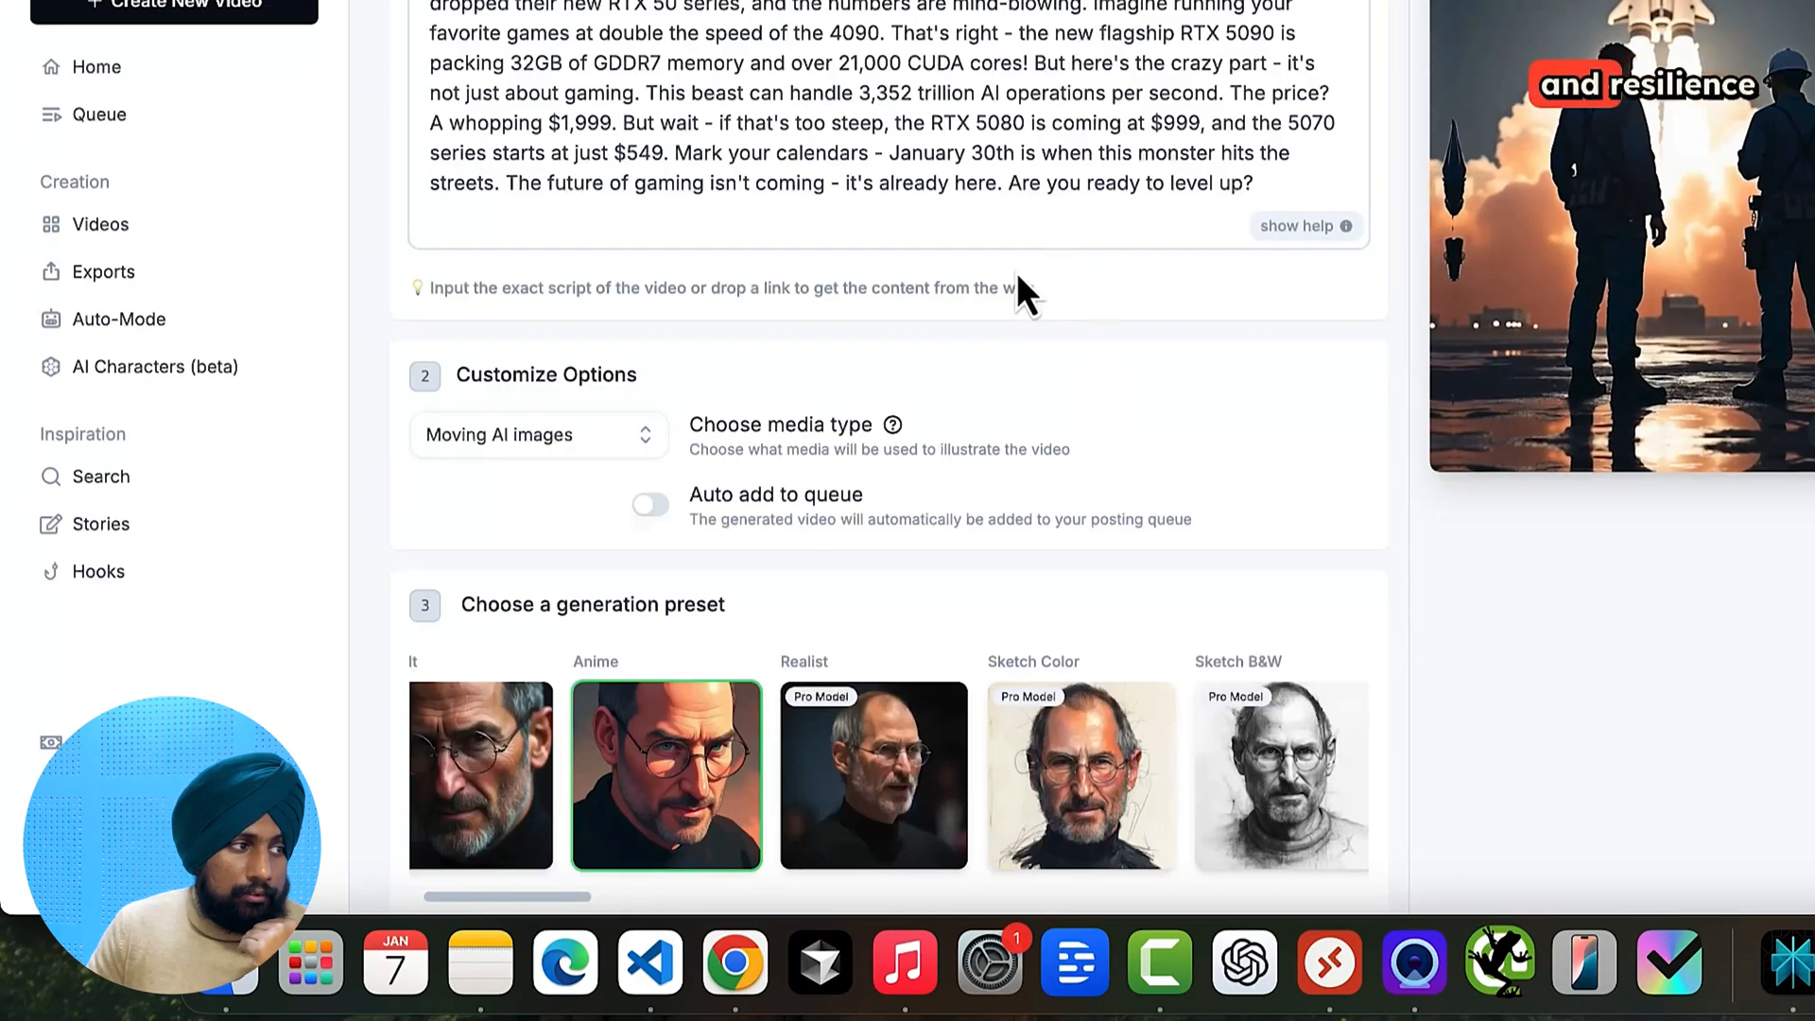
pyautogui.scroll(-2, 596, 511)
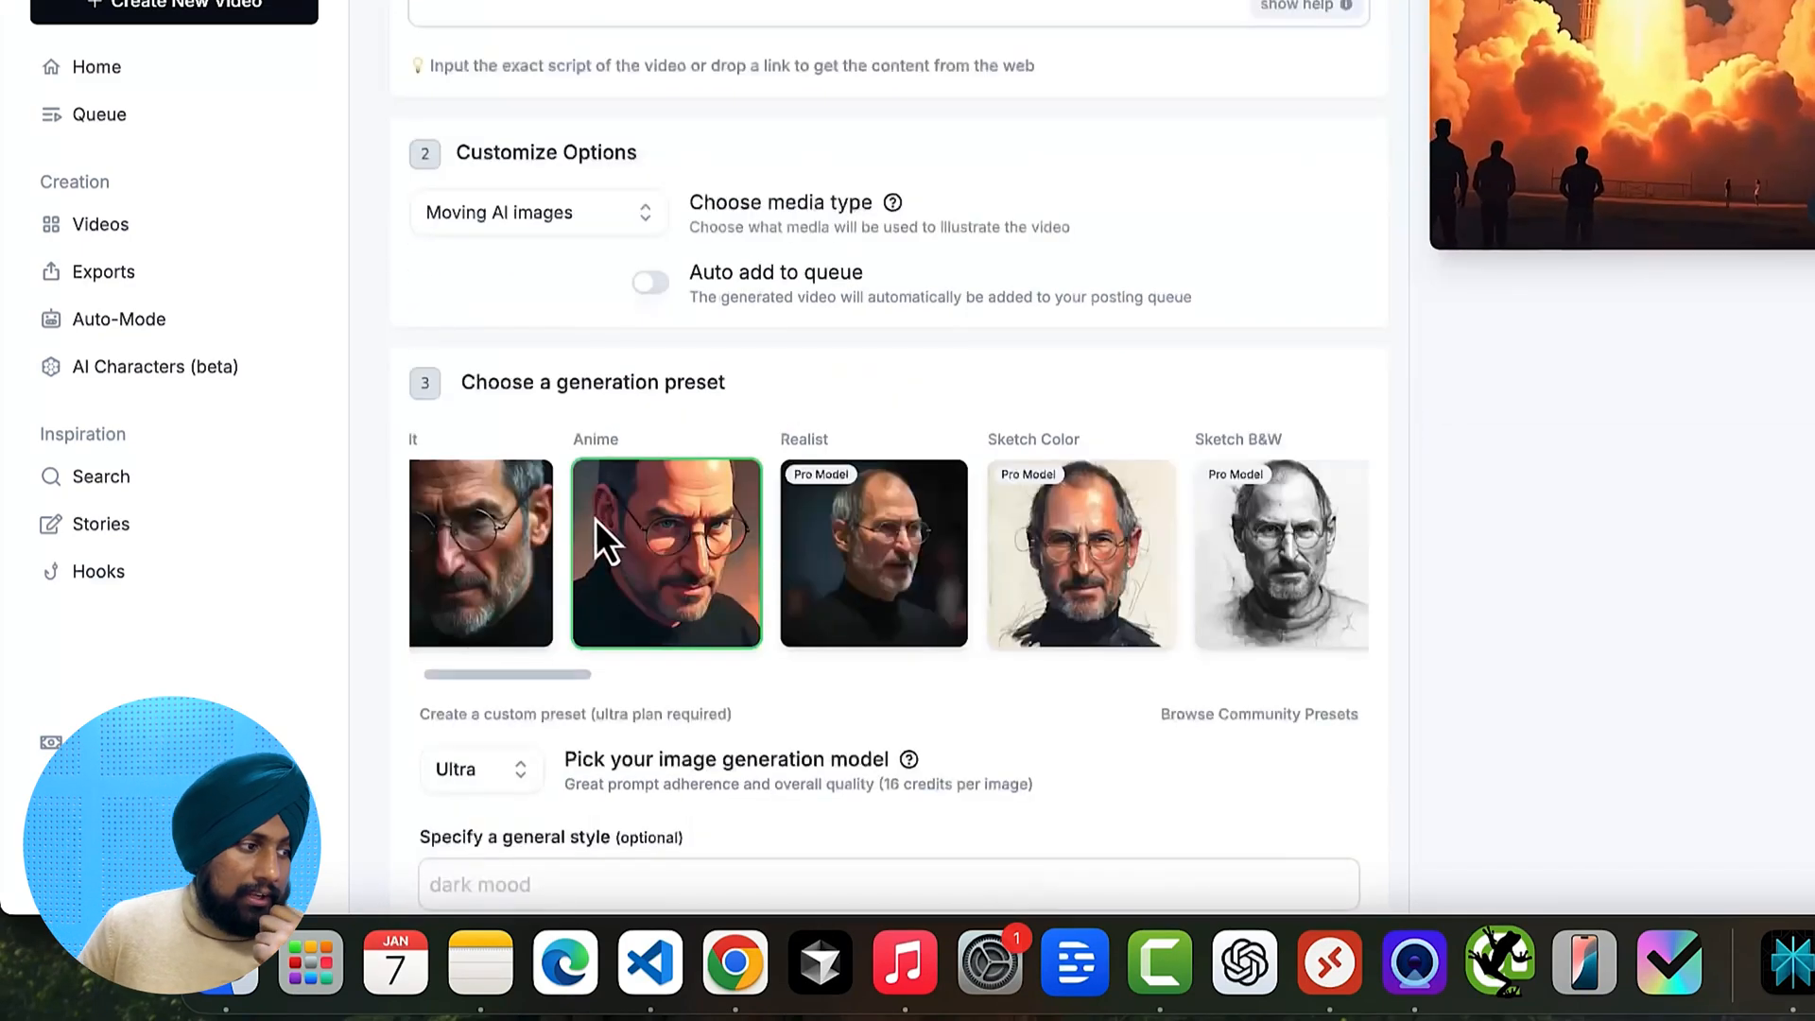
pyautogui.moveTo(575, 673); pyautogui.dragTo(1579, 742)
pyautogui.click(1030, 546)
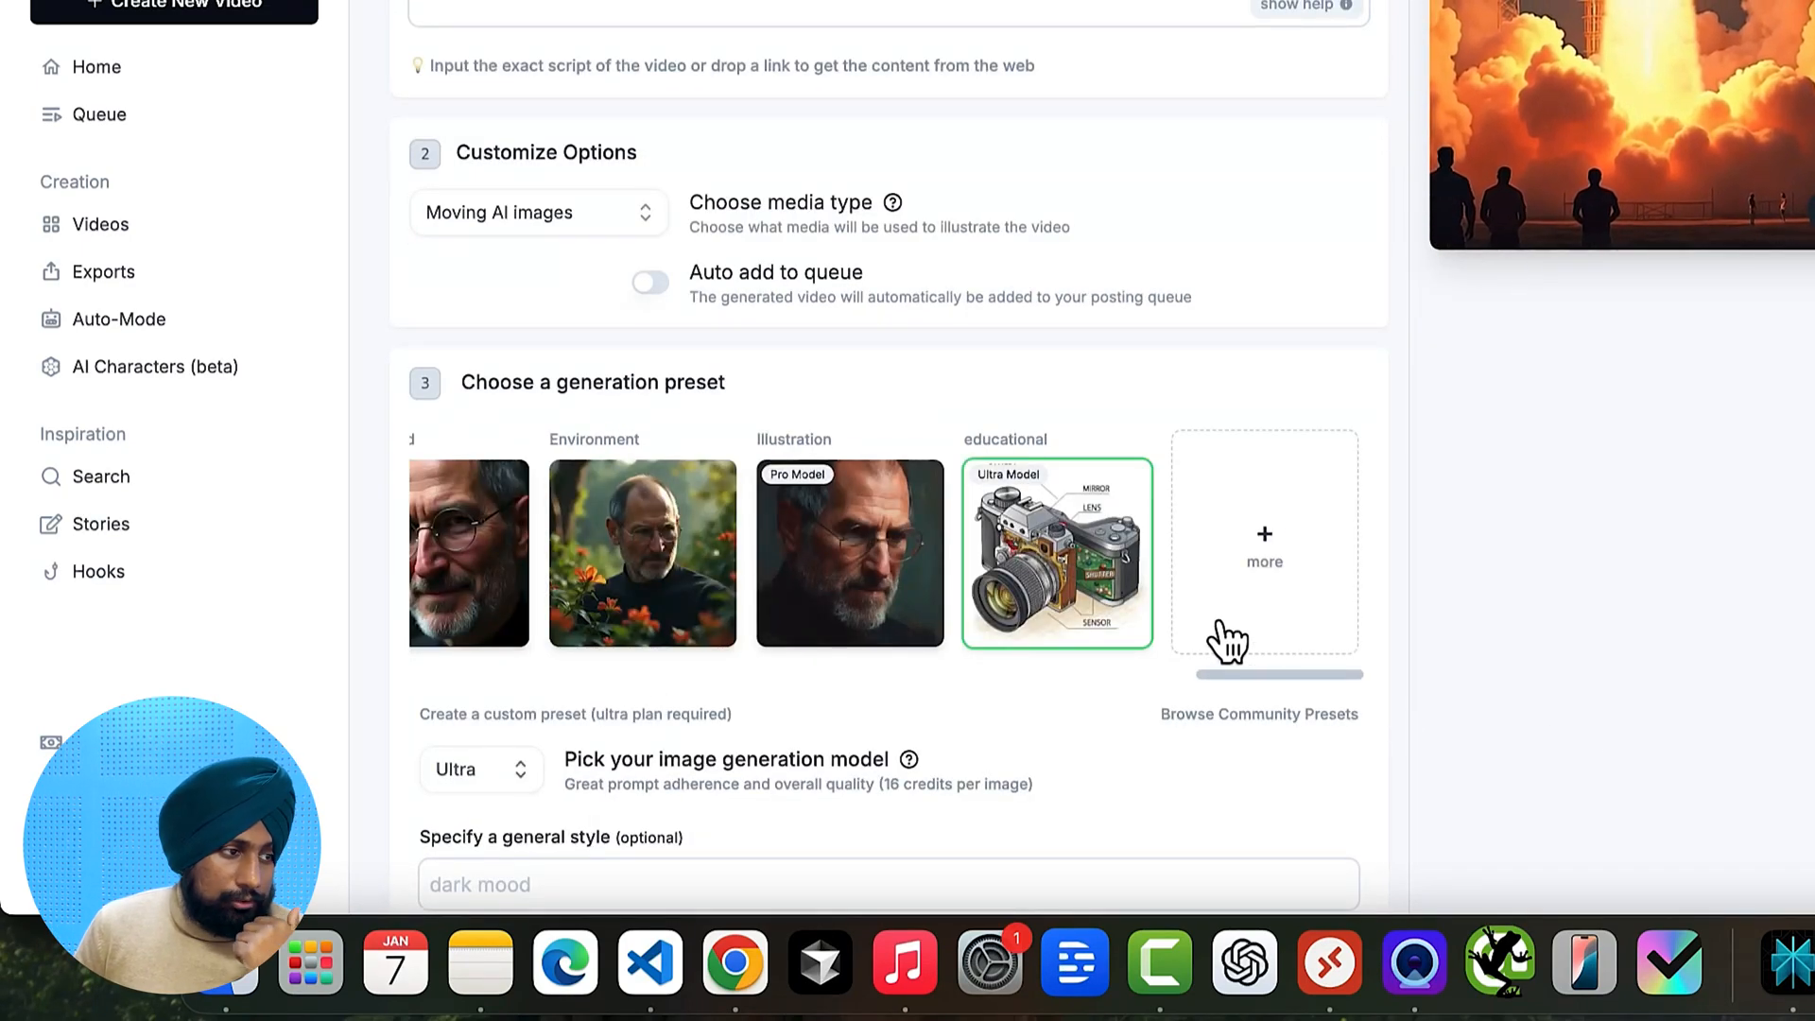
# Generate the video with the configured settings
pyautogui.scroll(-7, 1427, 633)
pyautogui.scroll(-10, 1437, 633)
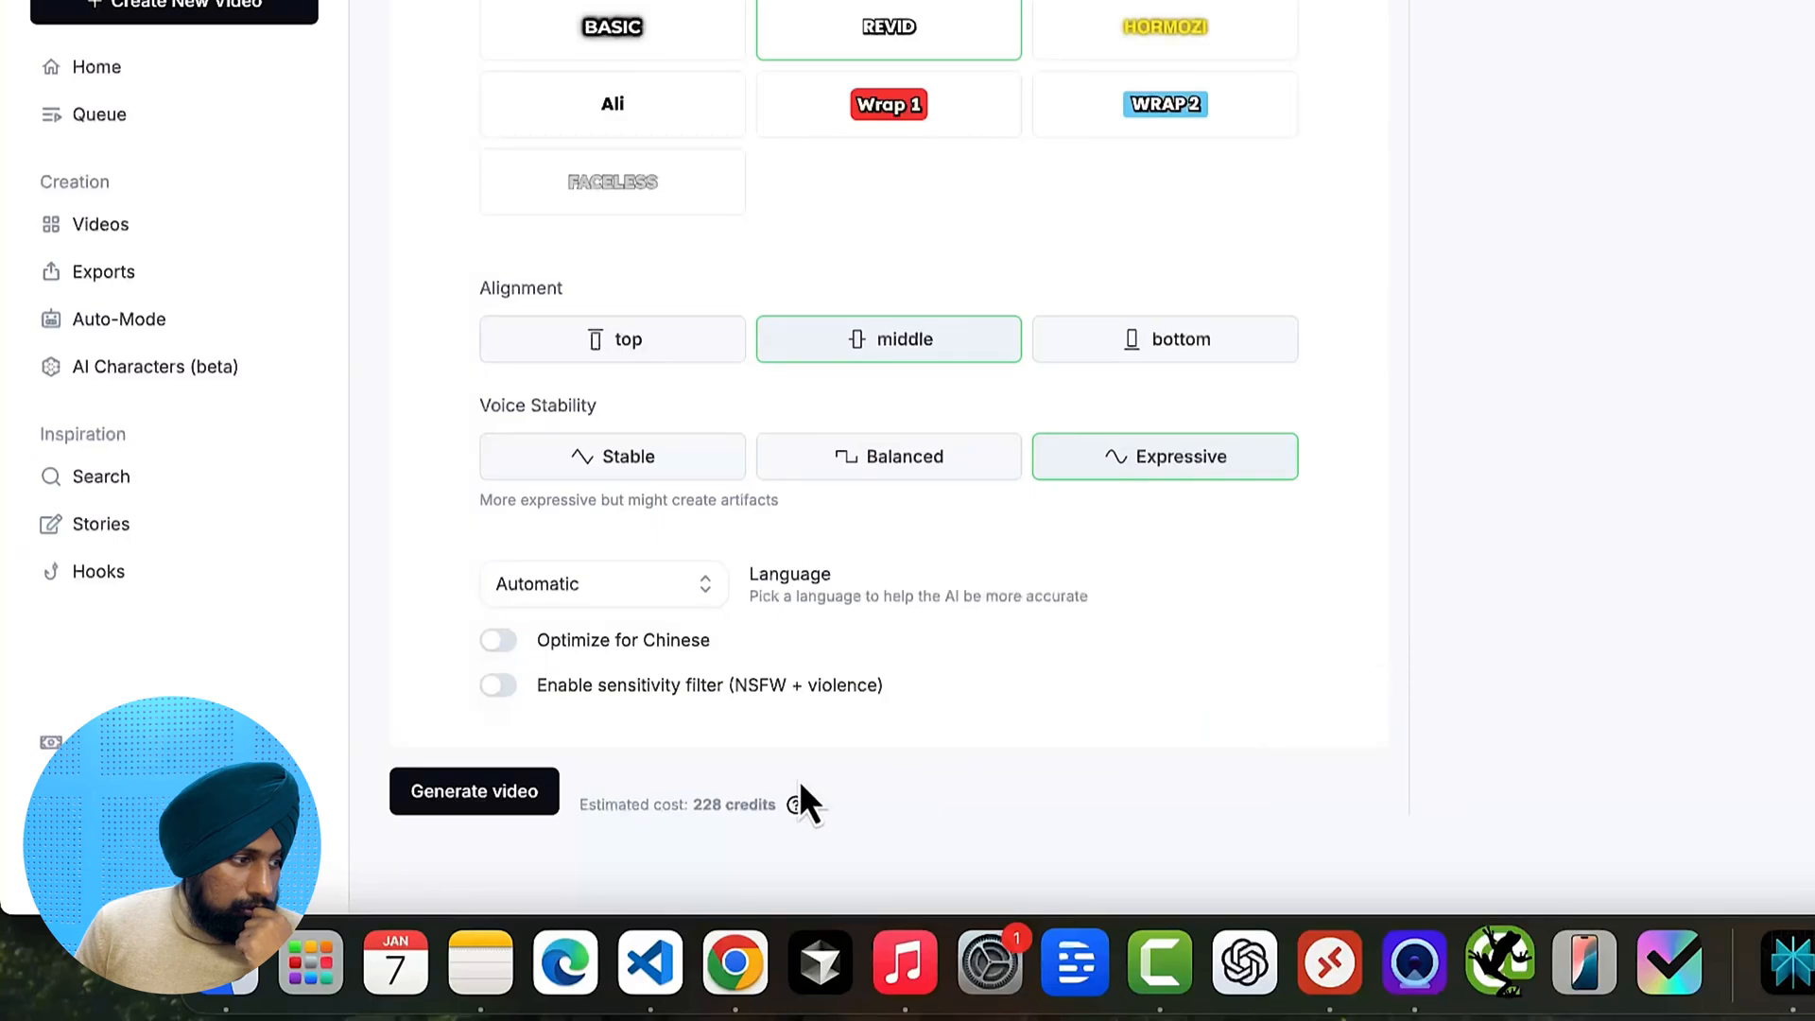
pyautogui.click(505, 792)
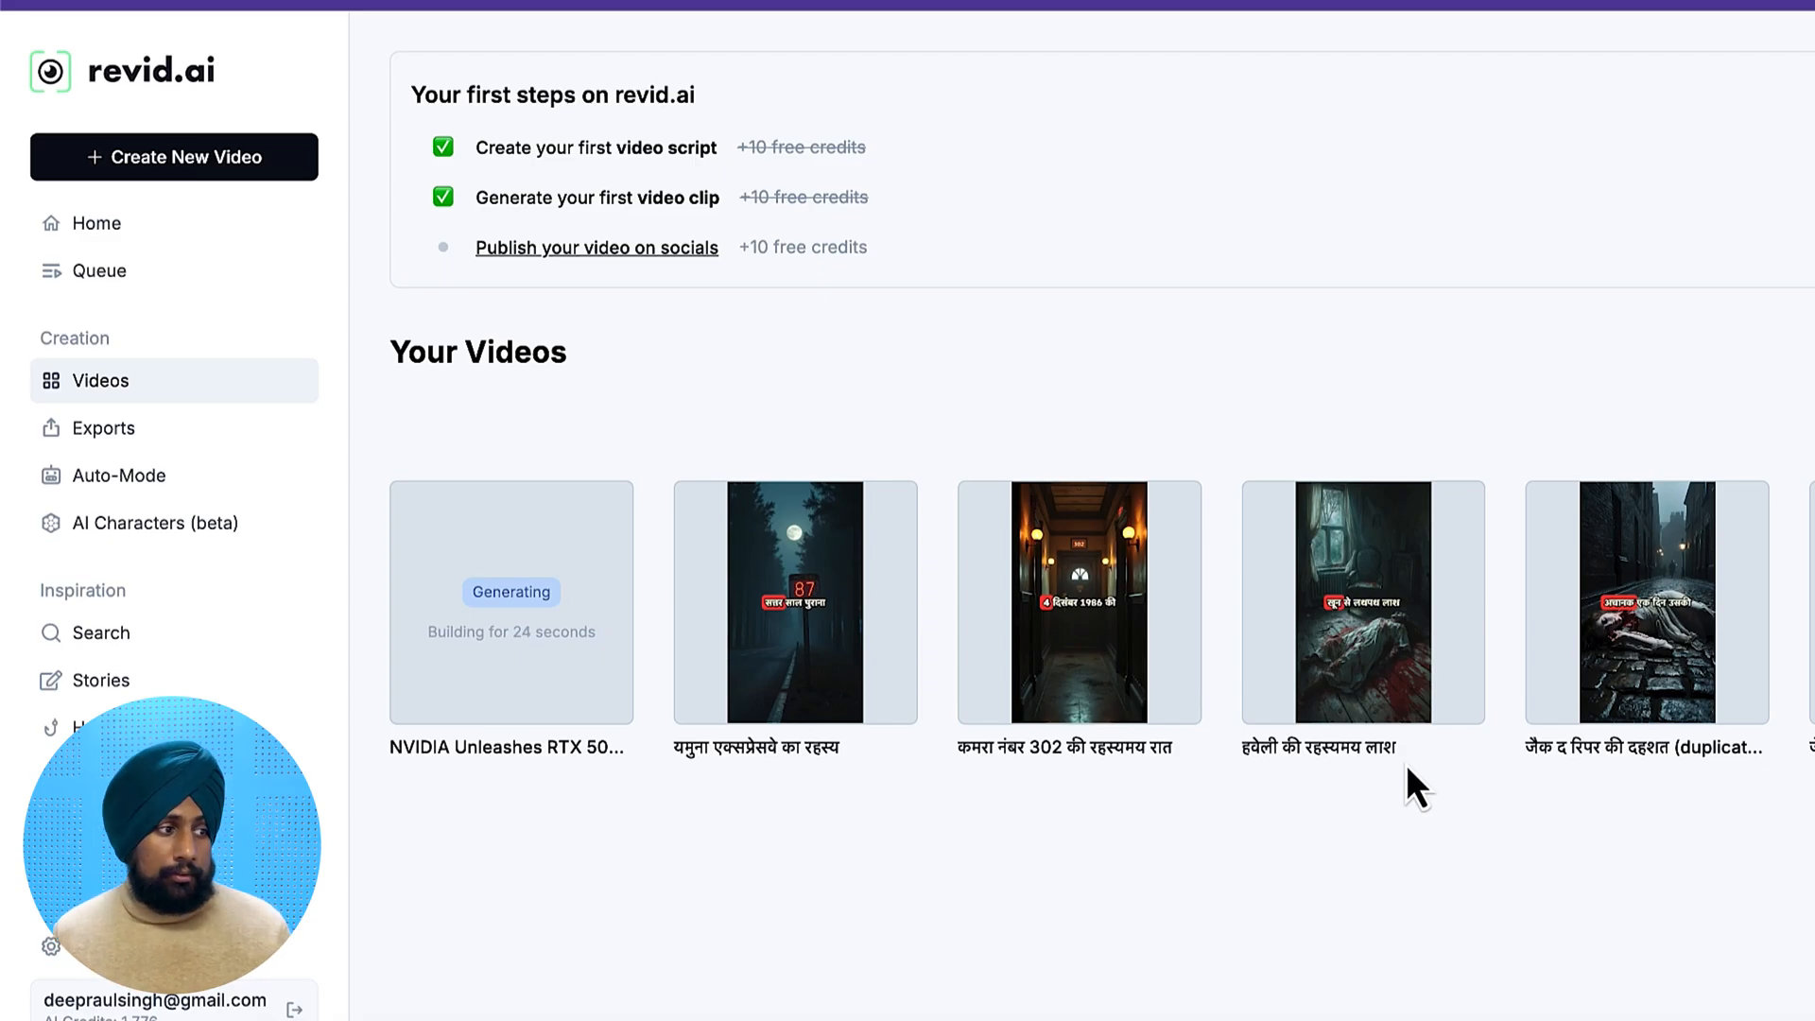
pyautogui.moveTo(1405, 764); pyautogui.dragTo(1125, 867)
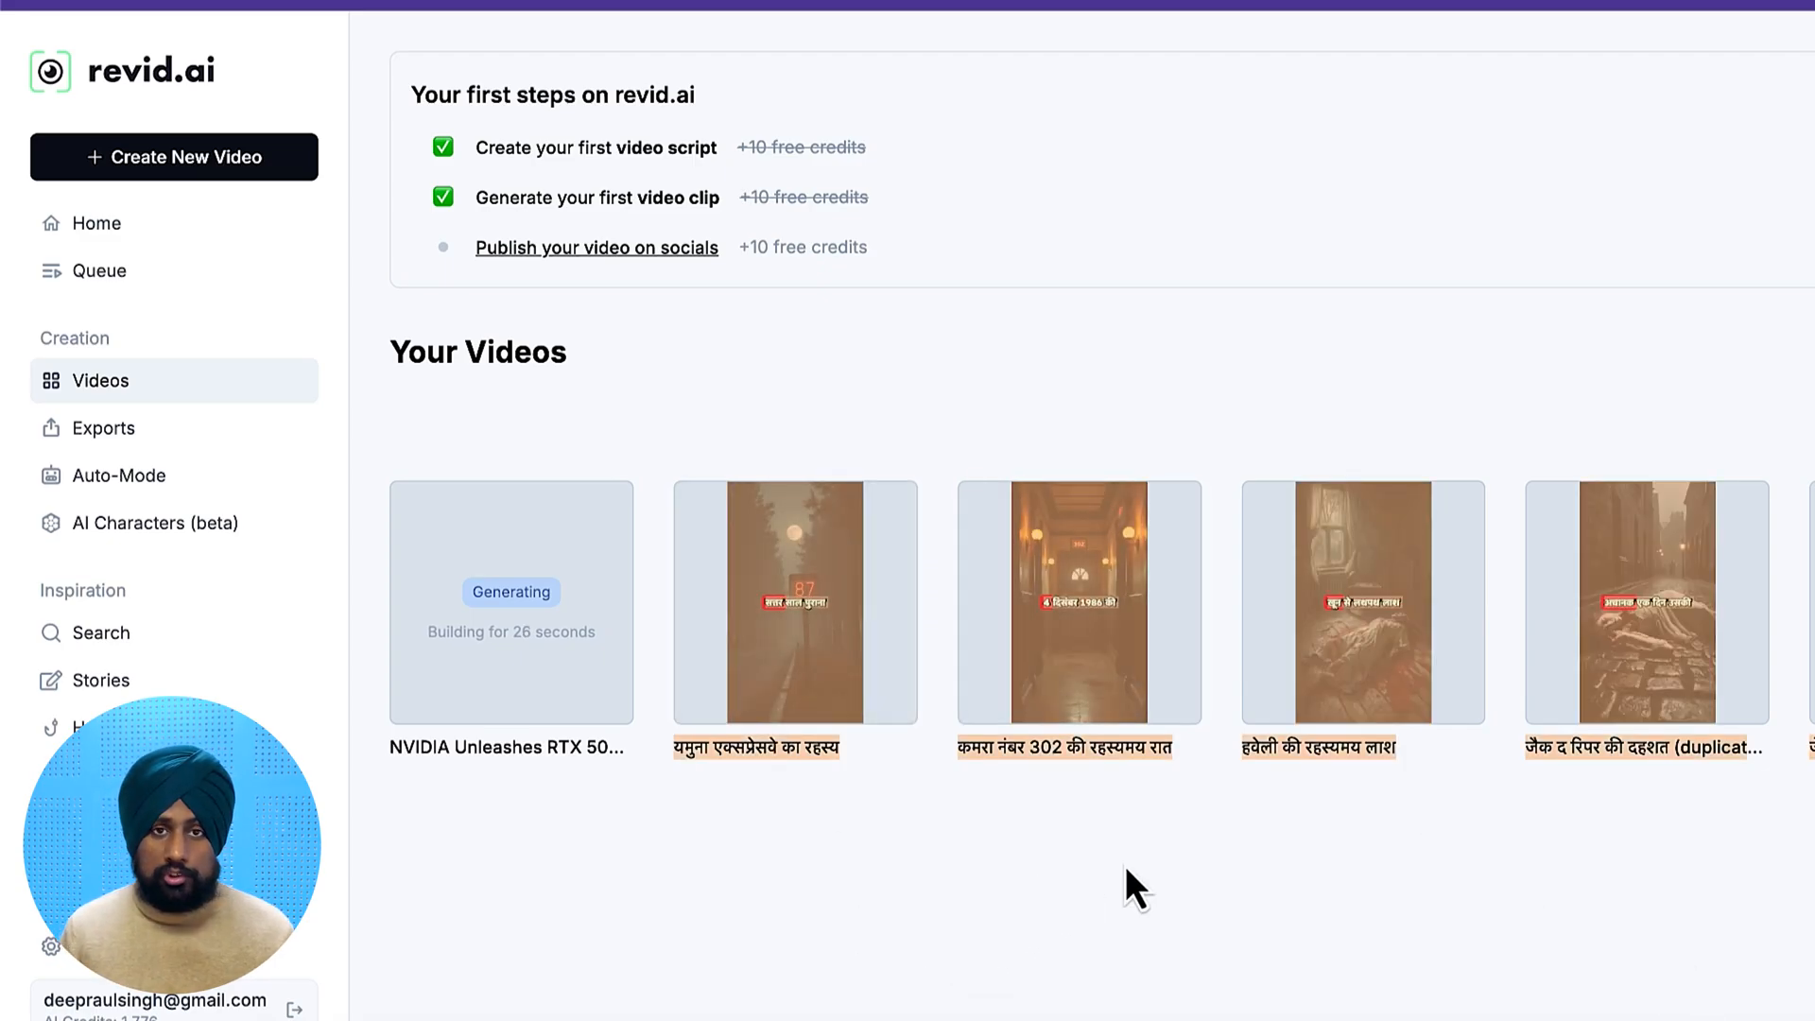
pyautogui.click(1125, 867)
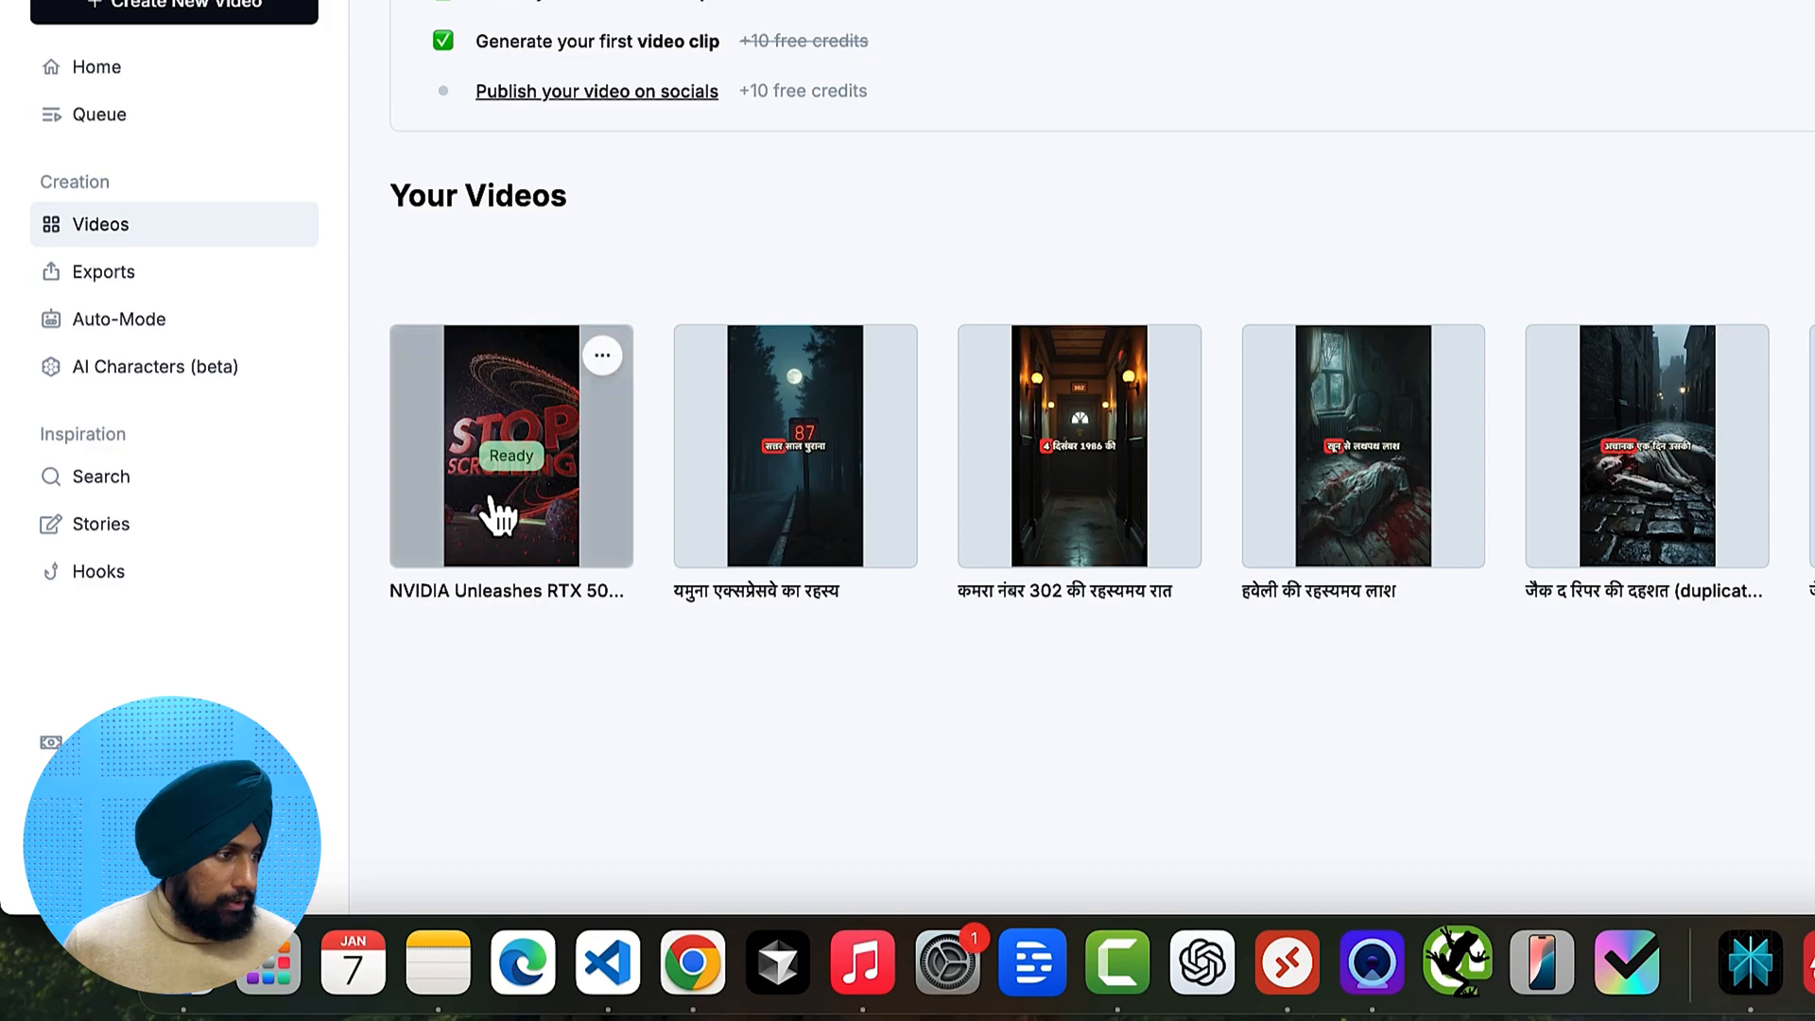
# Open the finished NVIDIA RTX 50 video in the editor and play its preview
pyautogui.click(489, 510)
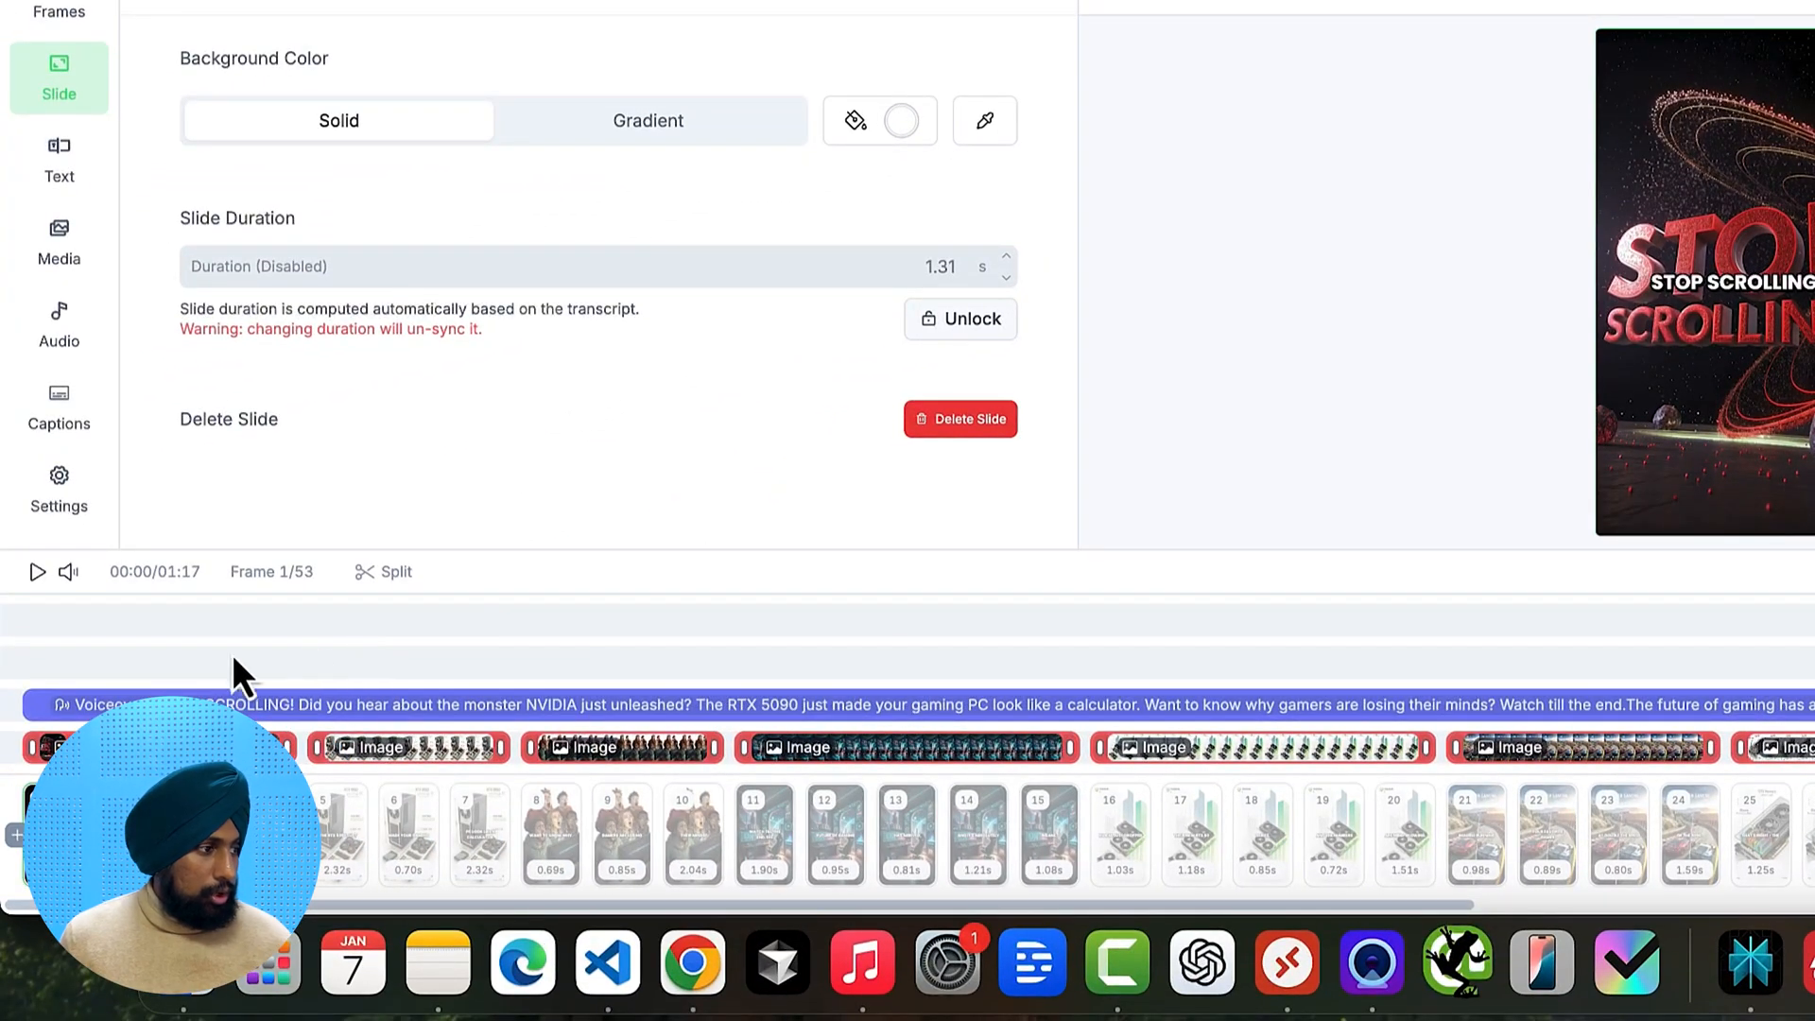
pyautogui.click(37, 572)
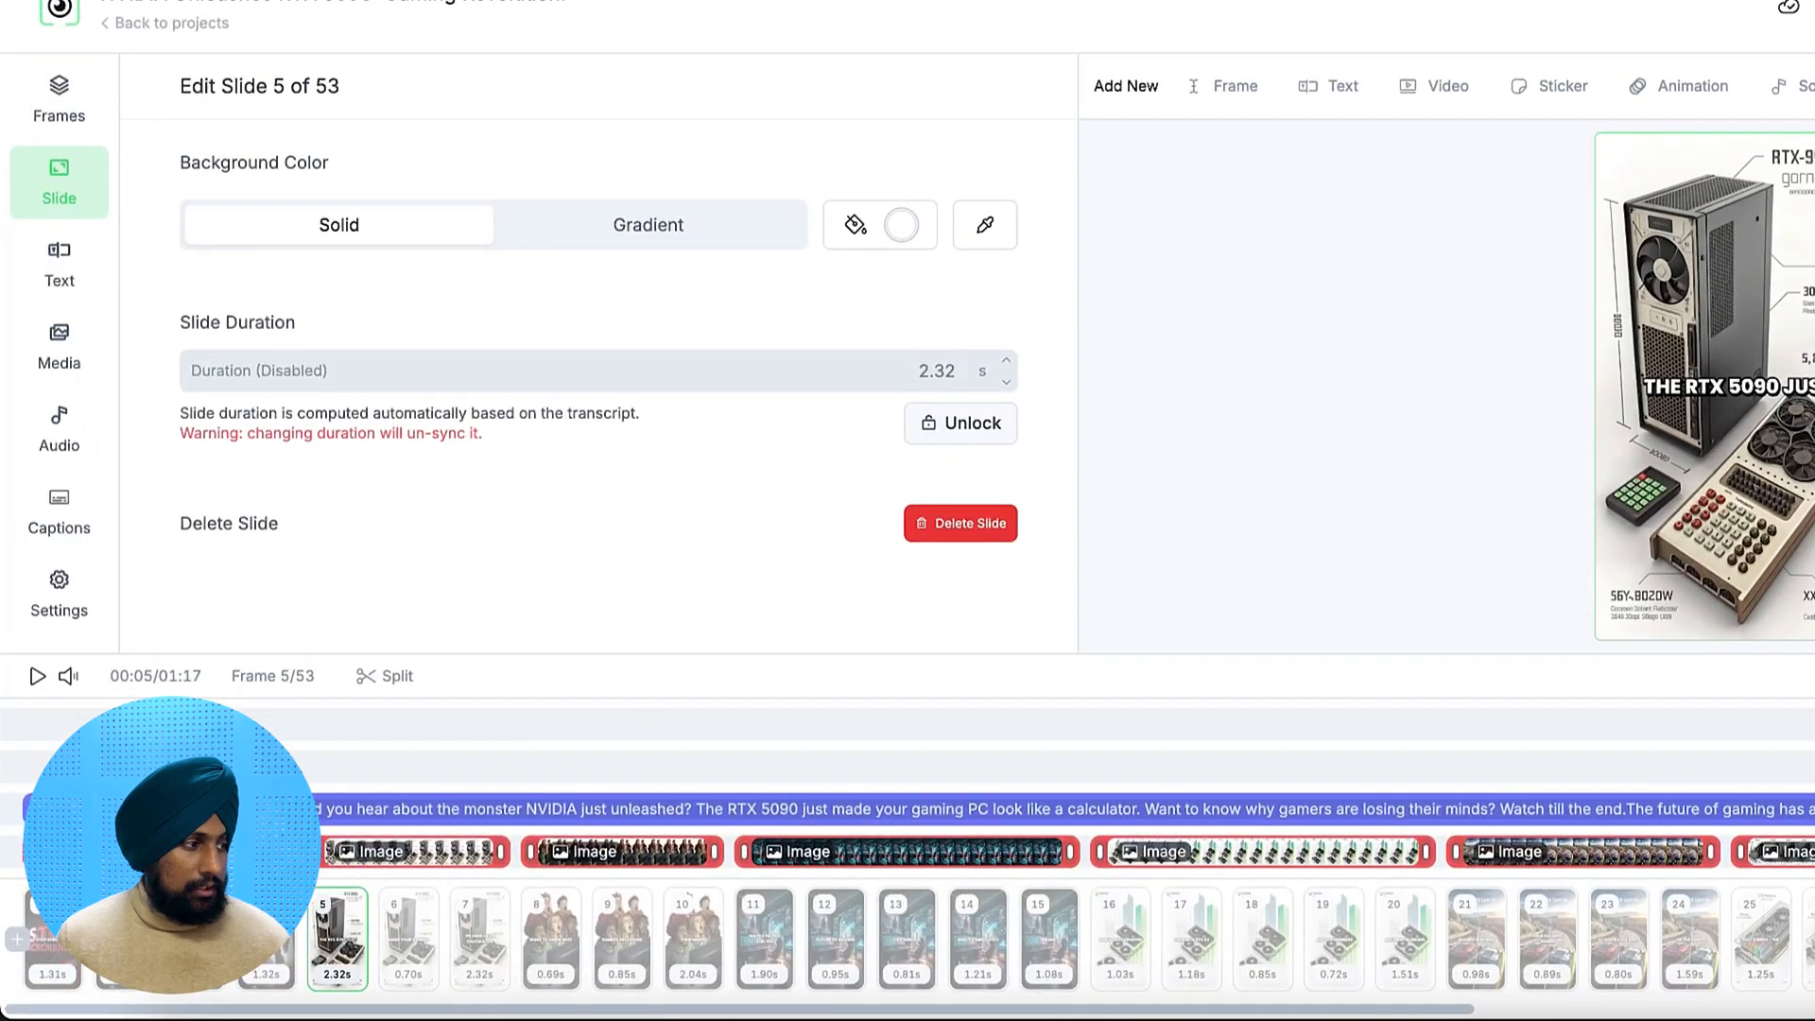
pyautogui.click(36, 675)
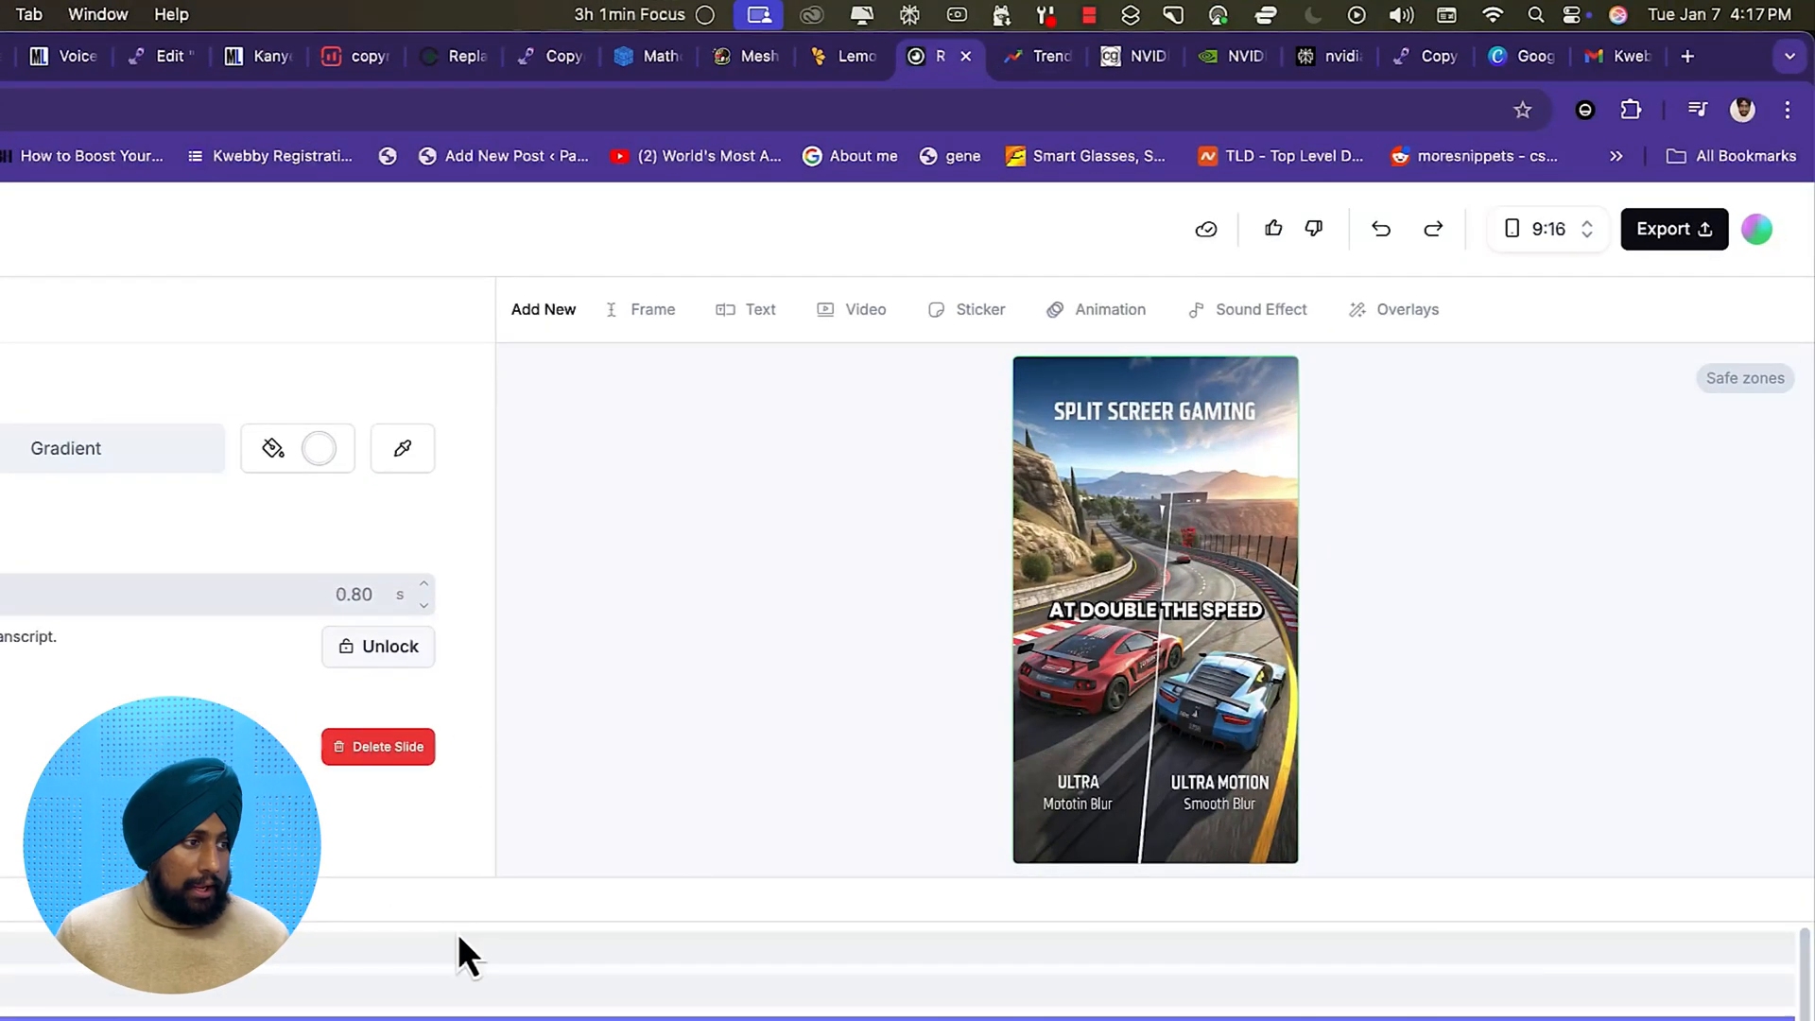
# Switch to the CG Channel article on NVIDIA's RTX 50 GPUs and examine its spec table, performance chart and embedded video
pyautogui.click(1035, 58)
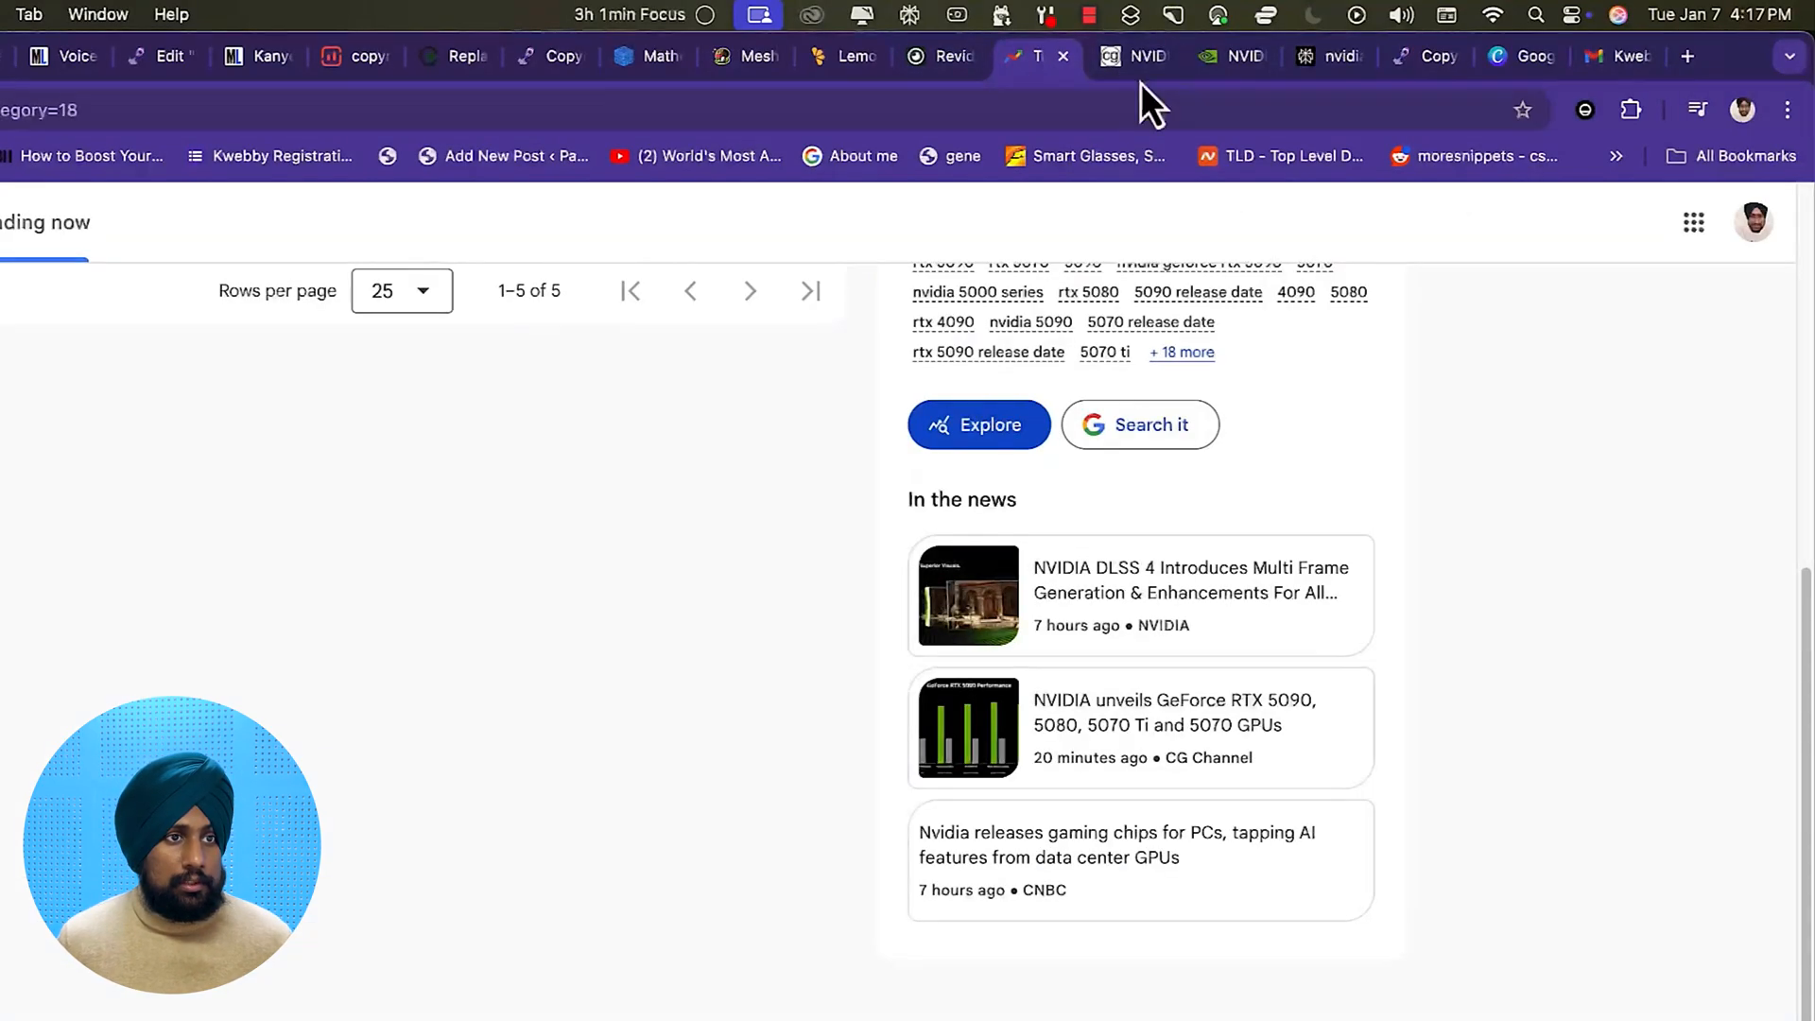
pyautogui.click(1137, 58)
pyautogui.scroll(-10, 1363, 447)
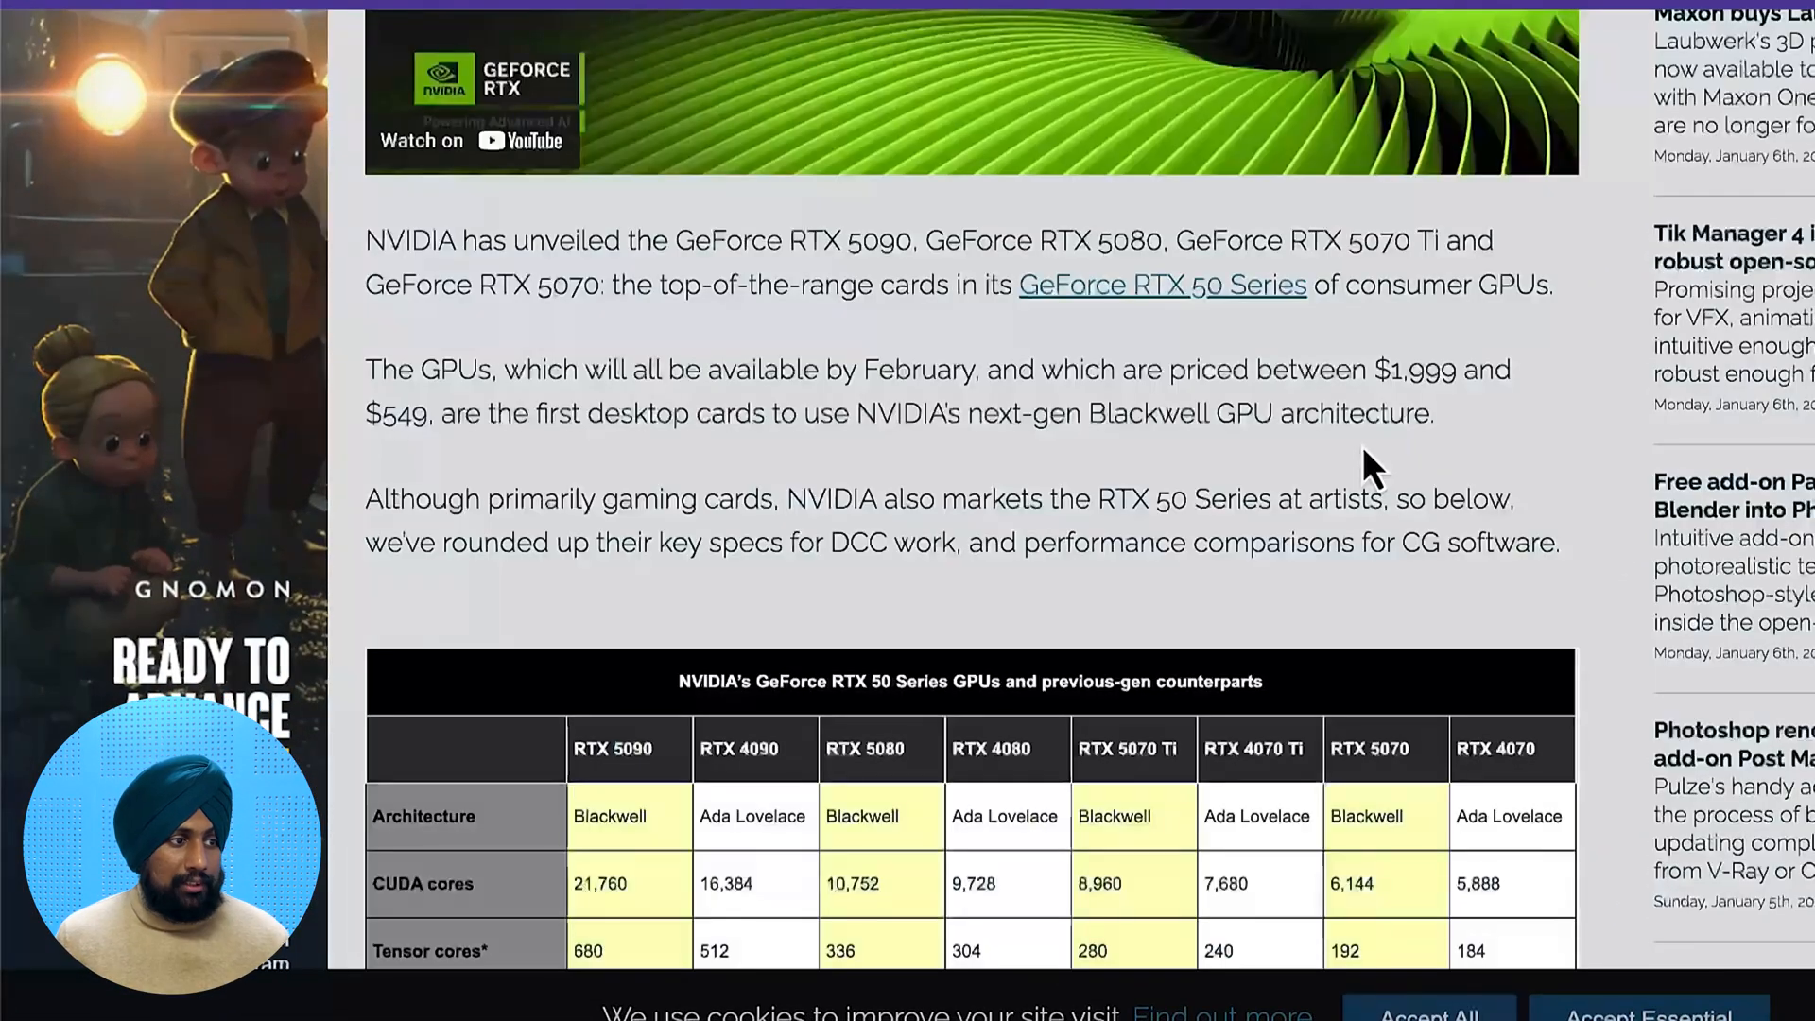
pyautogui.scroll(-15, 1363, 446)
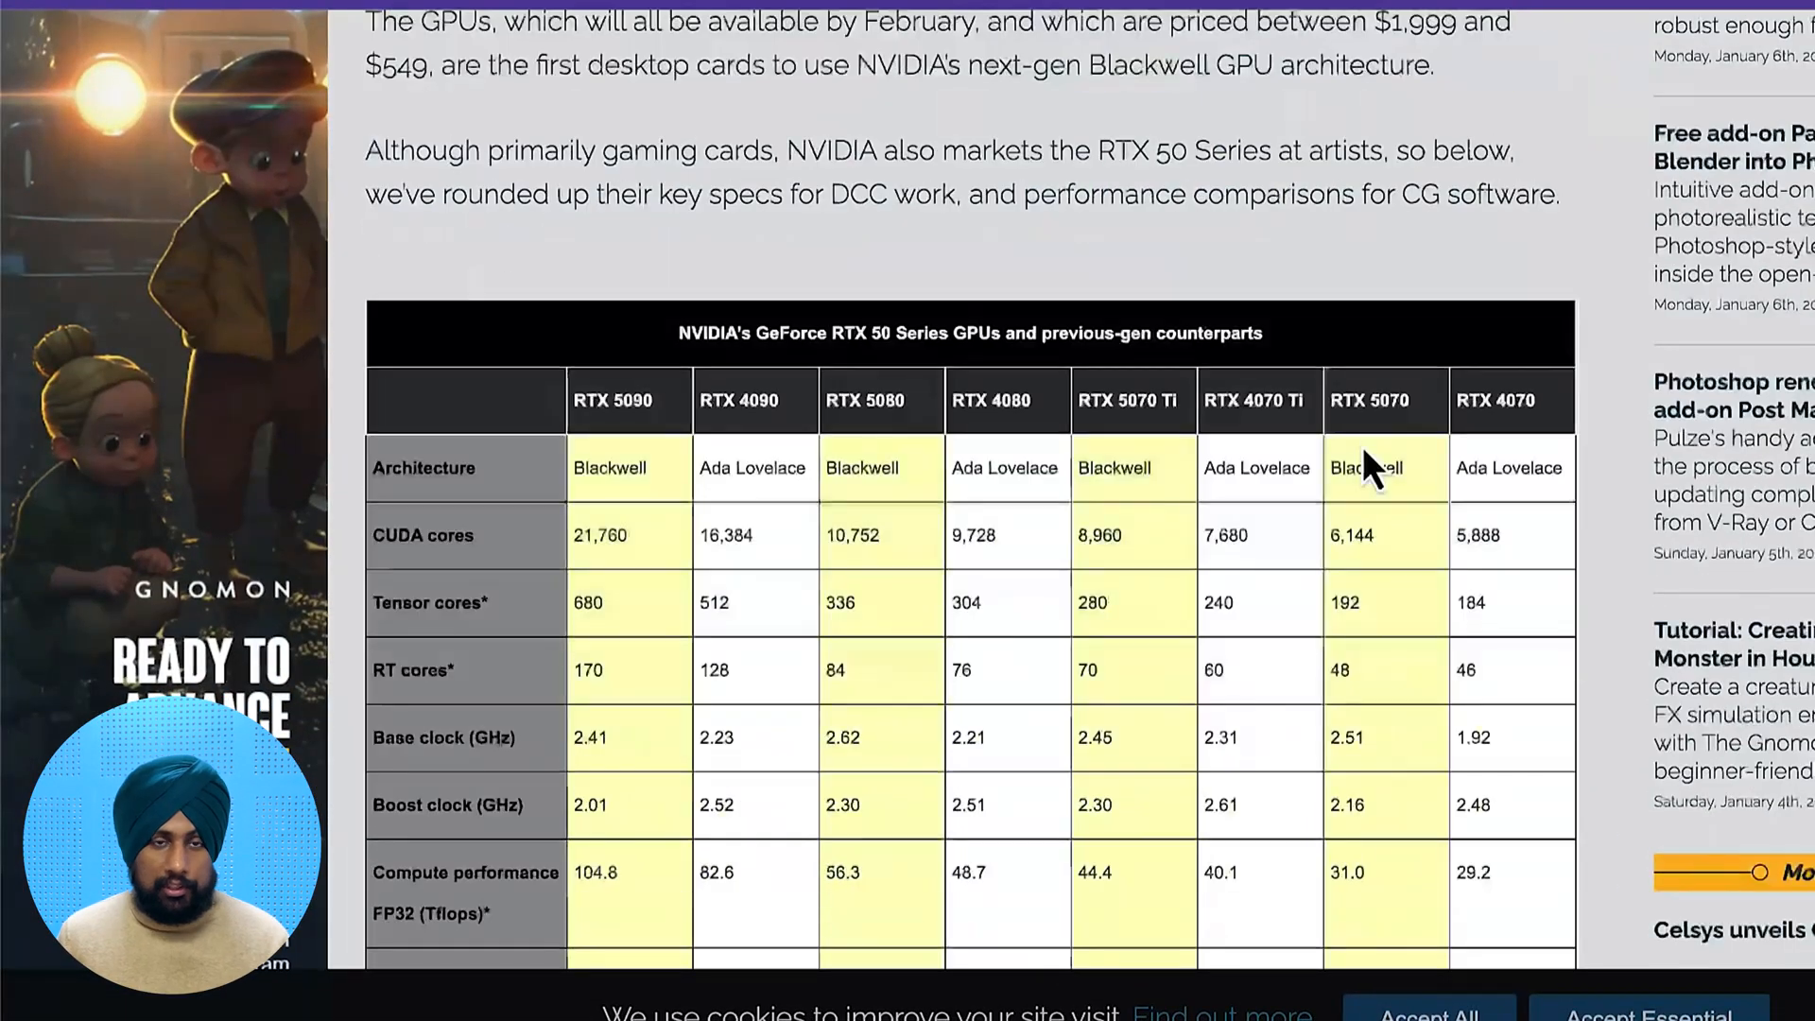
pyautogui.scroll(-12, 1363, 450)
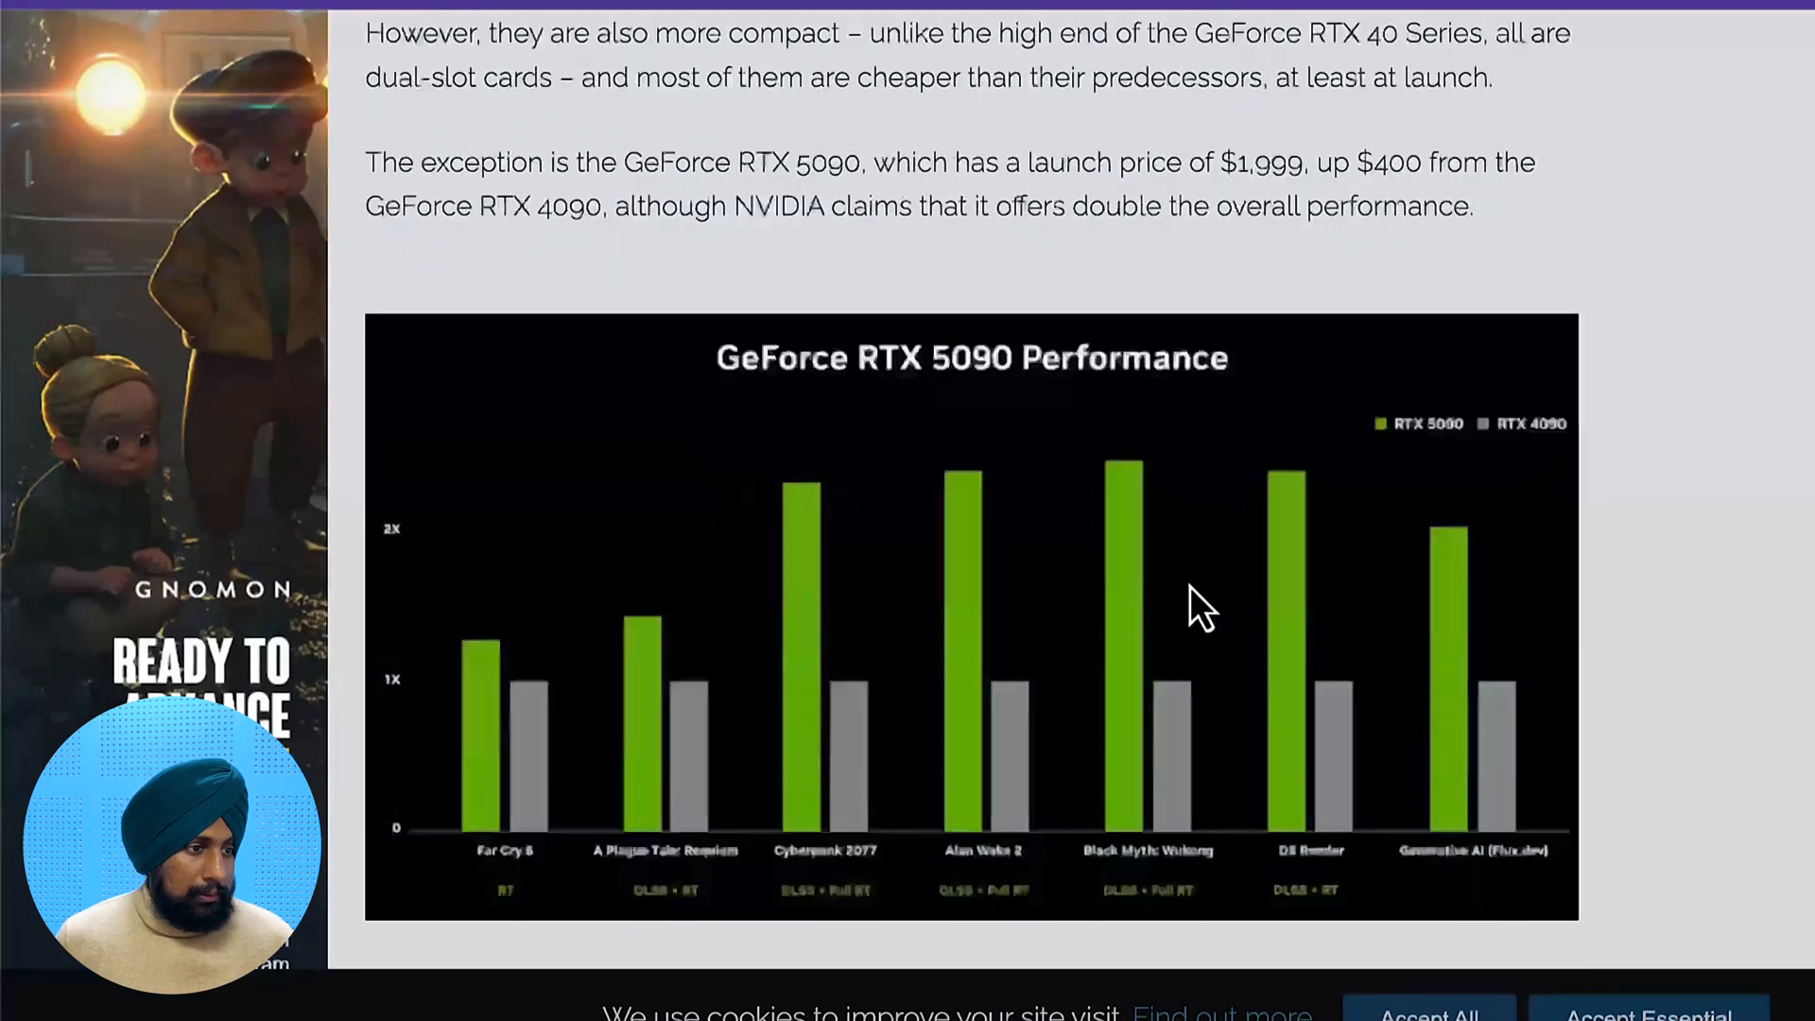
pyautogui.scroll(15, 1189, 586)
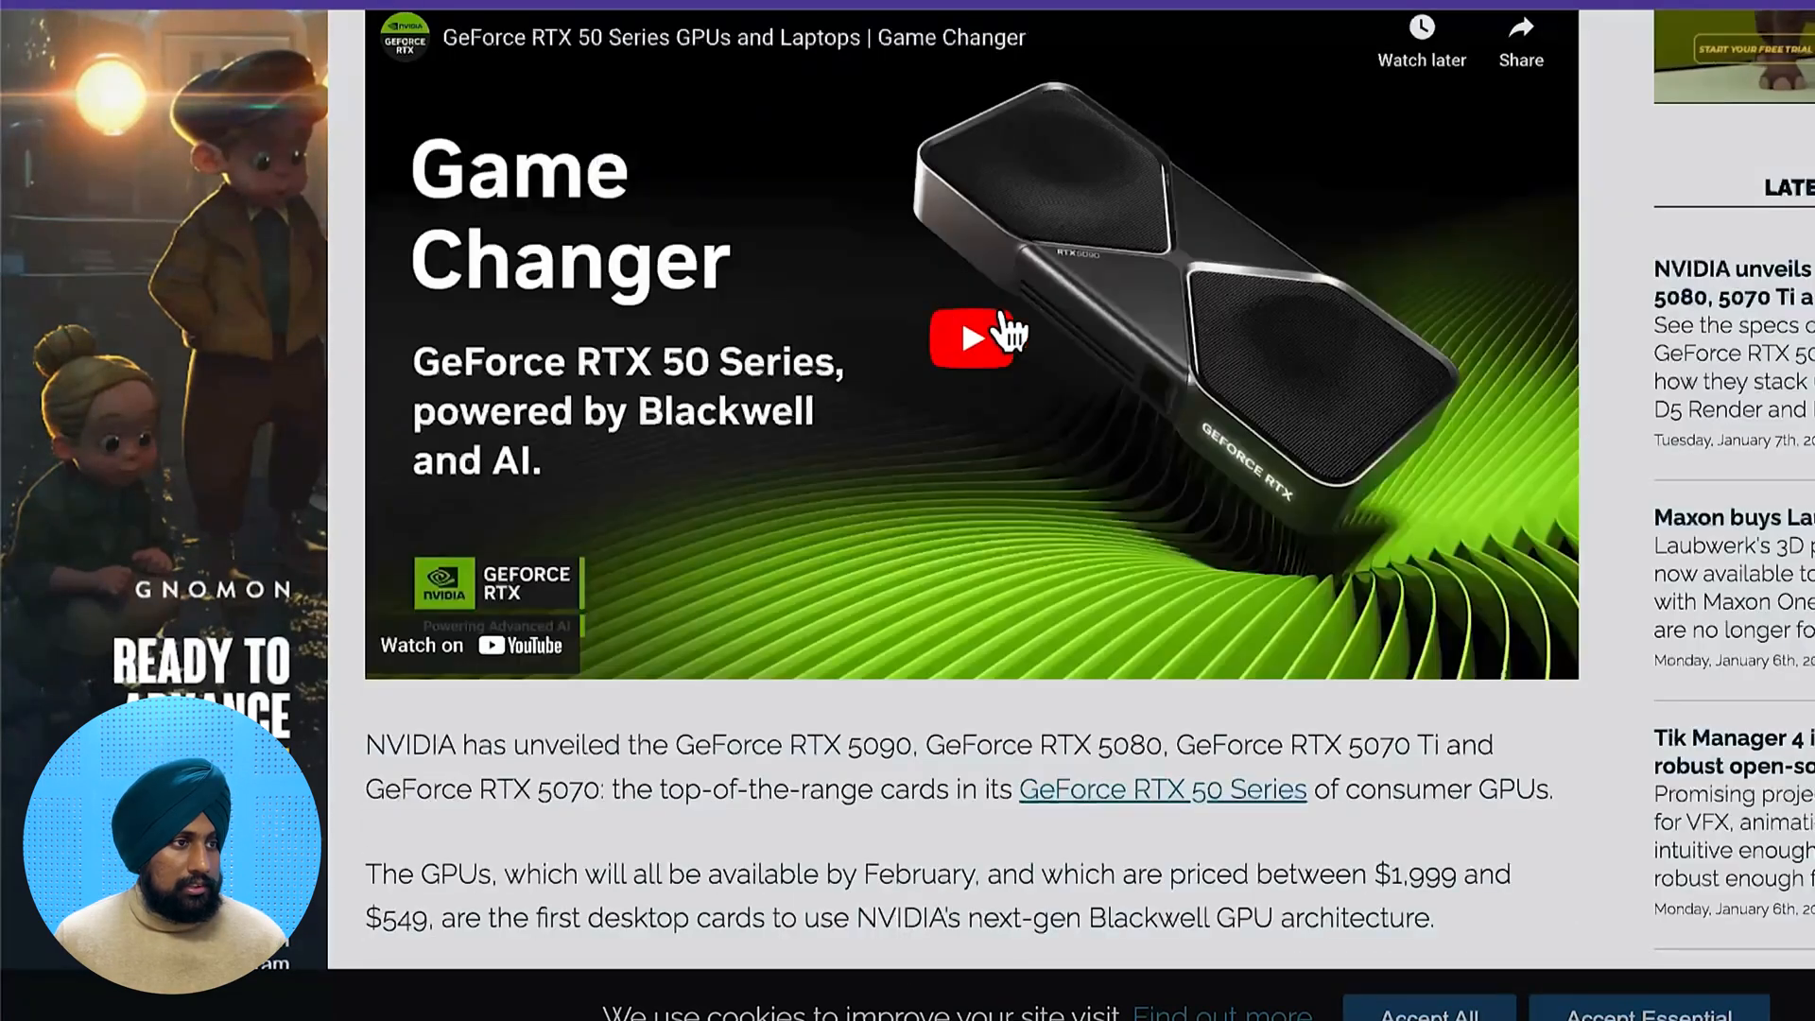
# Play the embedded GeForce RTX 50 Series video in the article and skip ahead through its footage
pyautogui.click(1002, 333)
pyautogui.moveTo(595, 643); pyautogui.dragTo(822, 636)
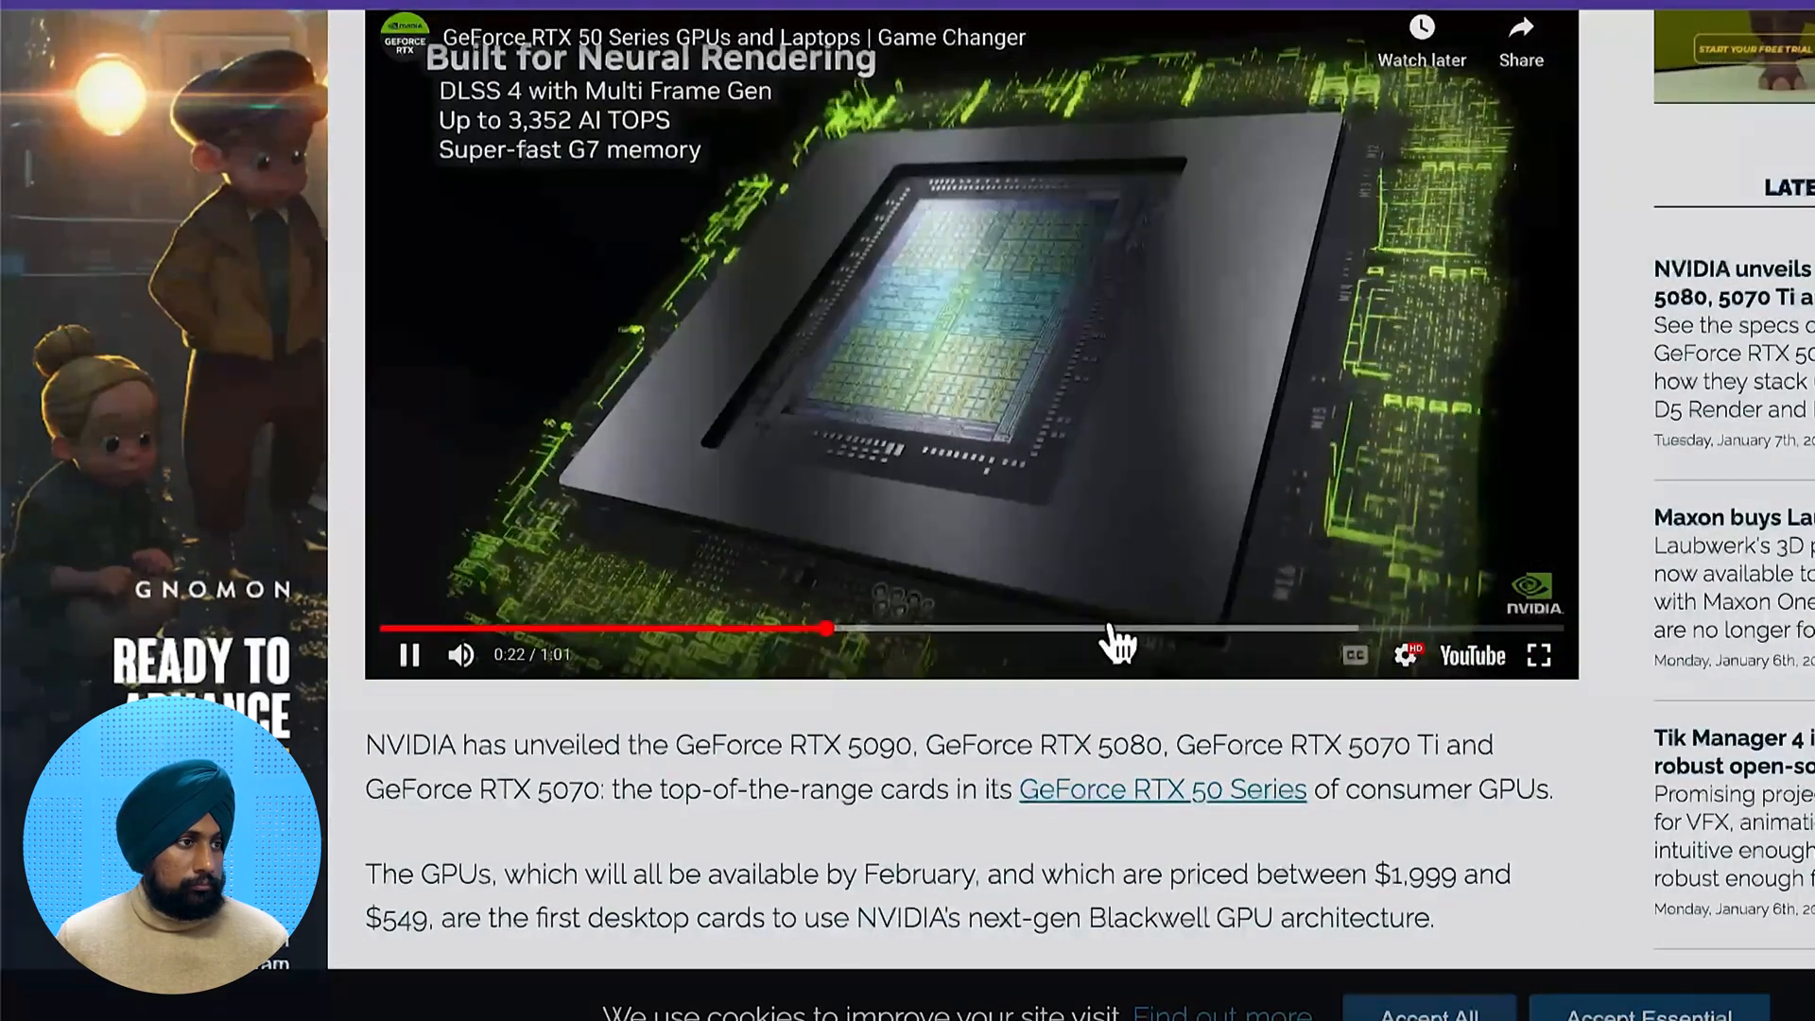
pyautogui.click(1116, 628)
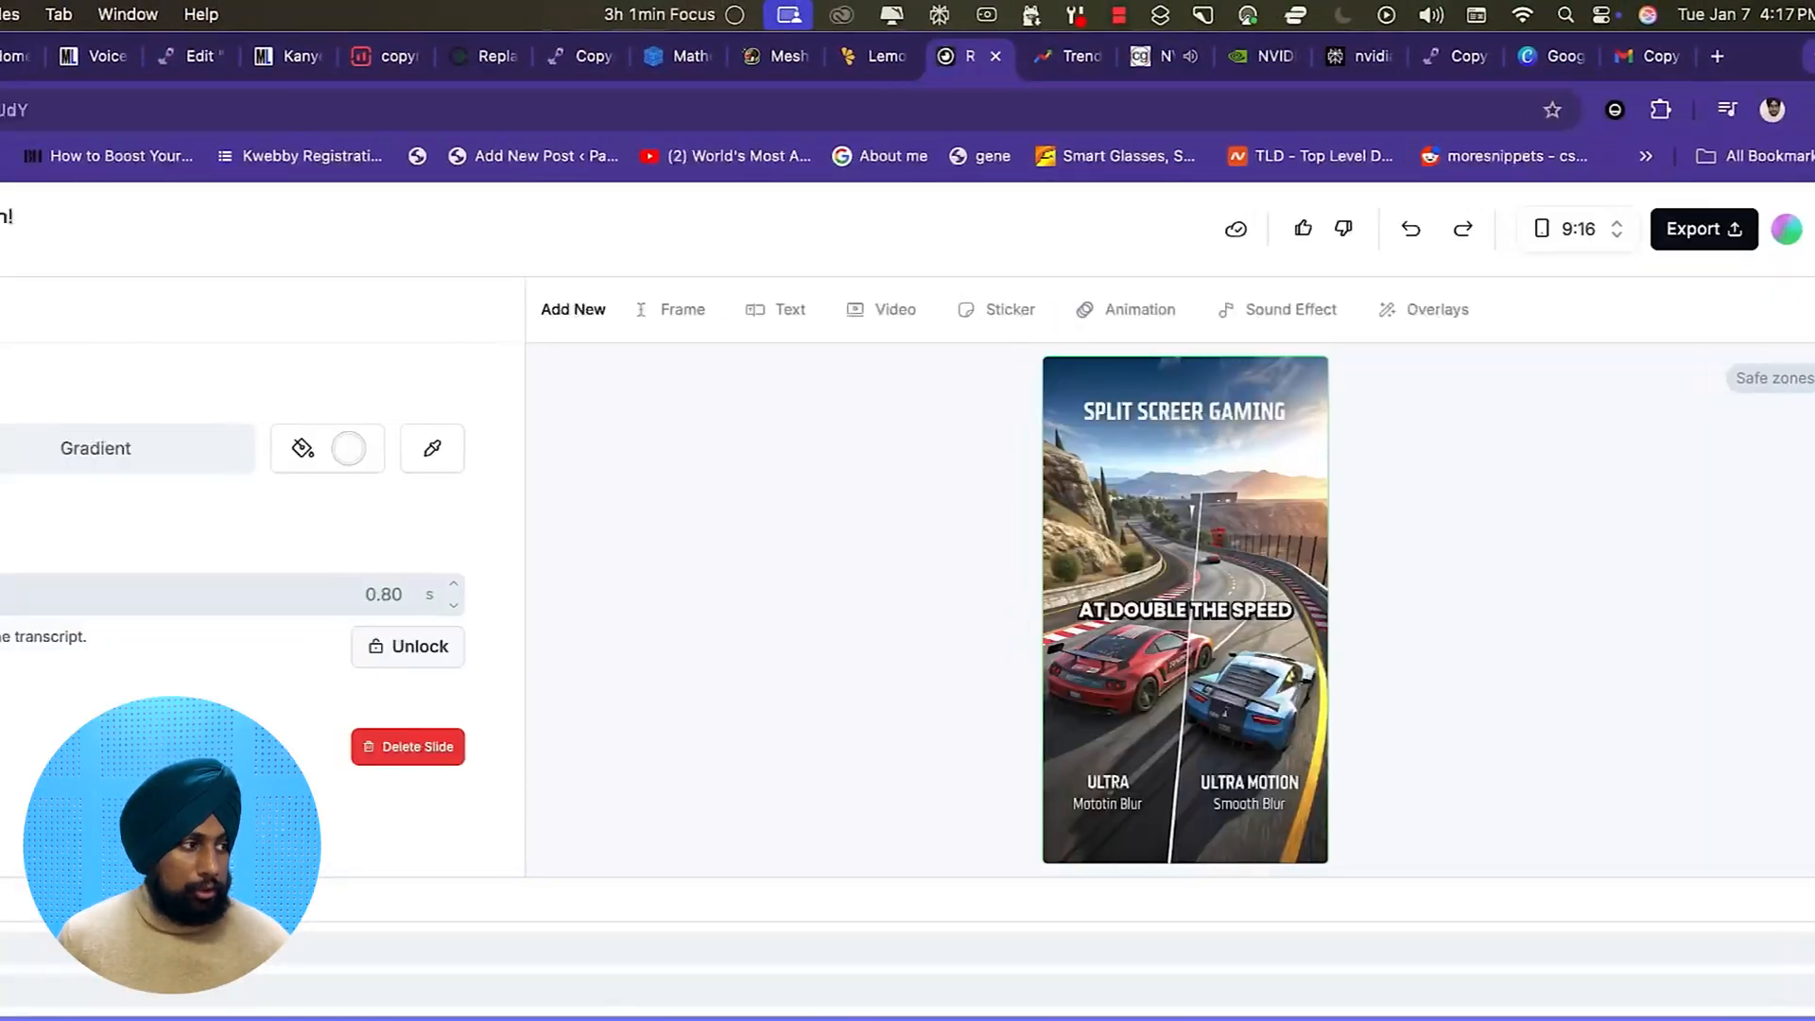
# Return to the revid.ai editor and review the frame, slide, text, media, audio, caption and general settings of the NVIDIA video
pyautogui.click(59, 321)
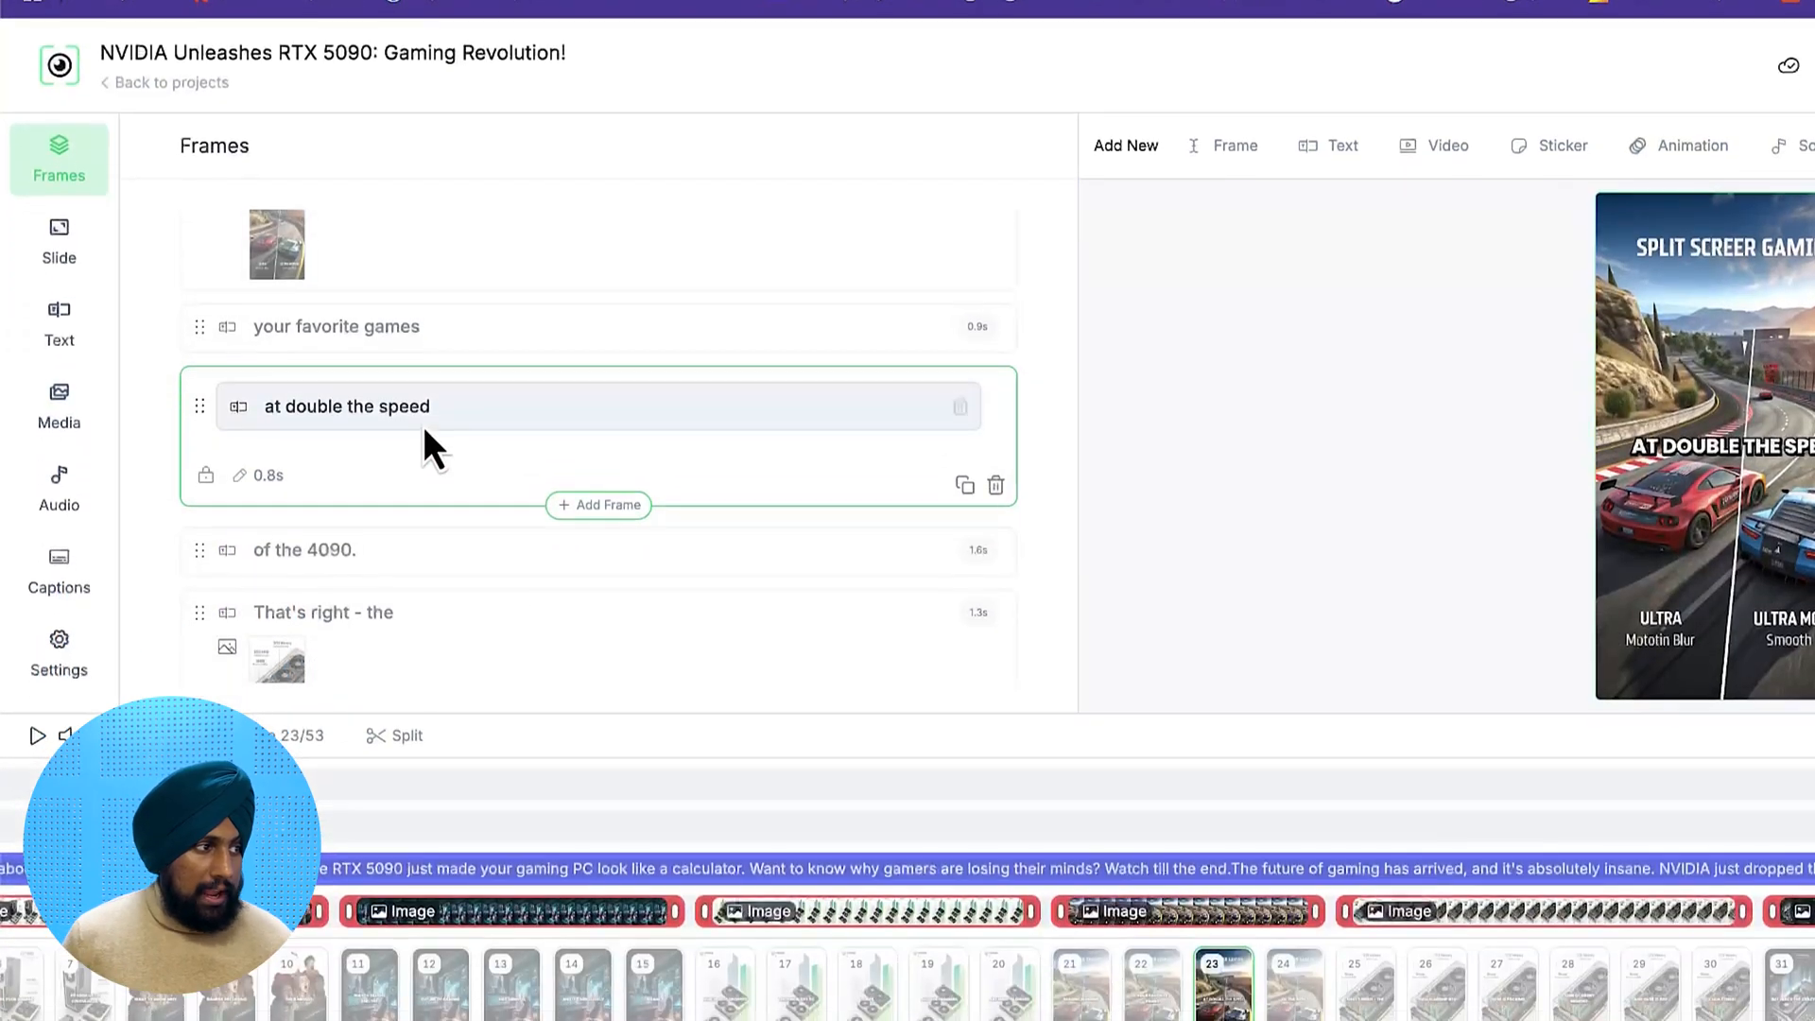
pyautogui.click(422, 576)
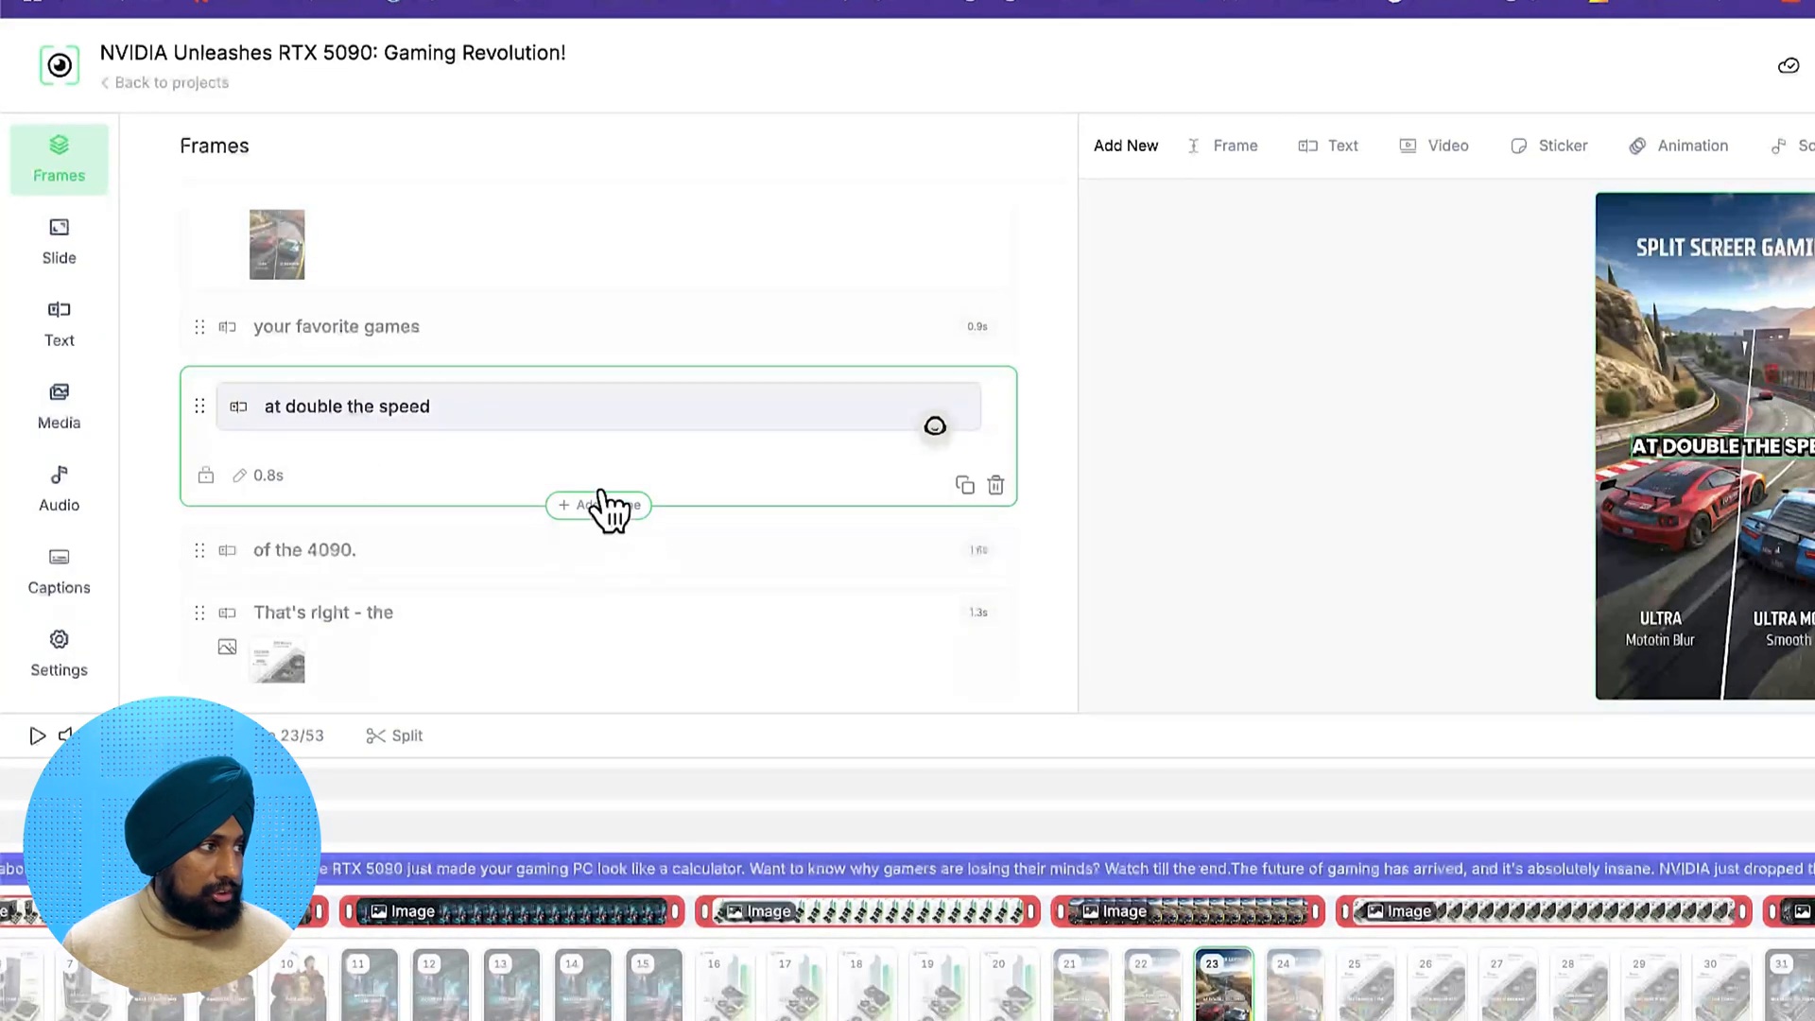
pyautogui.click(59, 239)
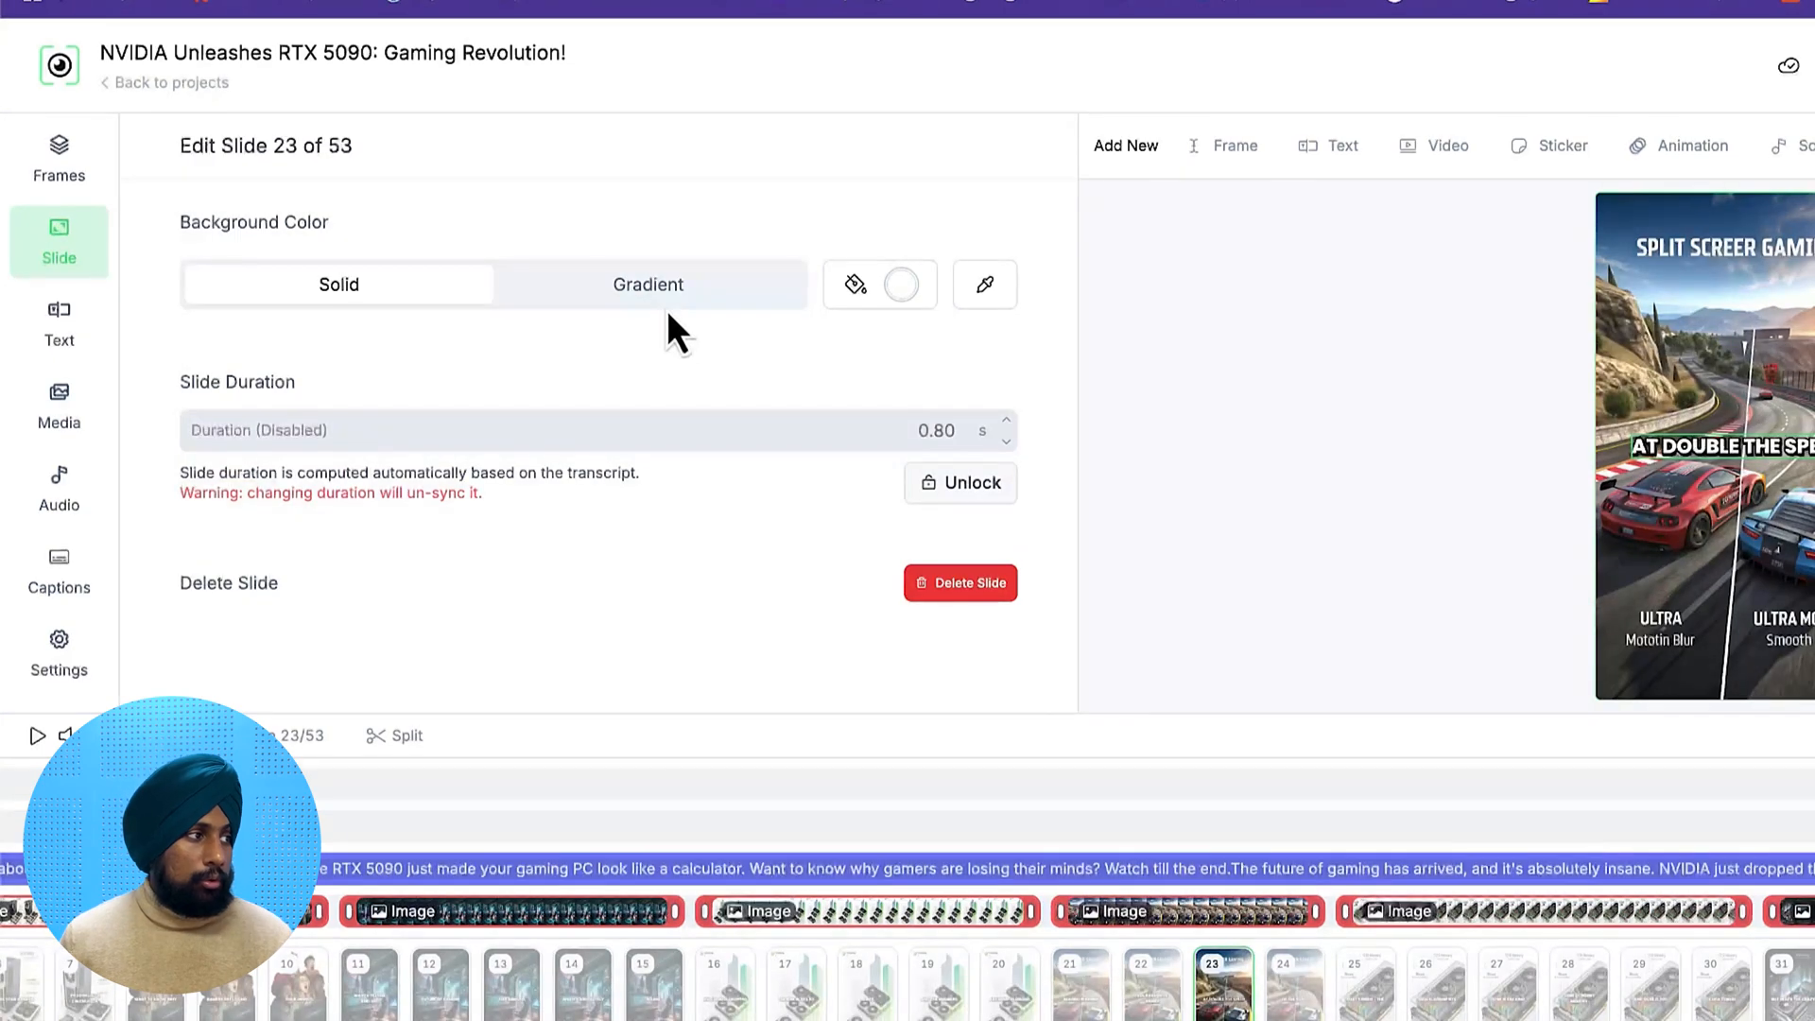
pyautogui.click(57, 352)
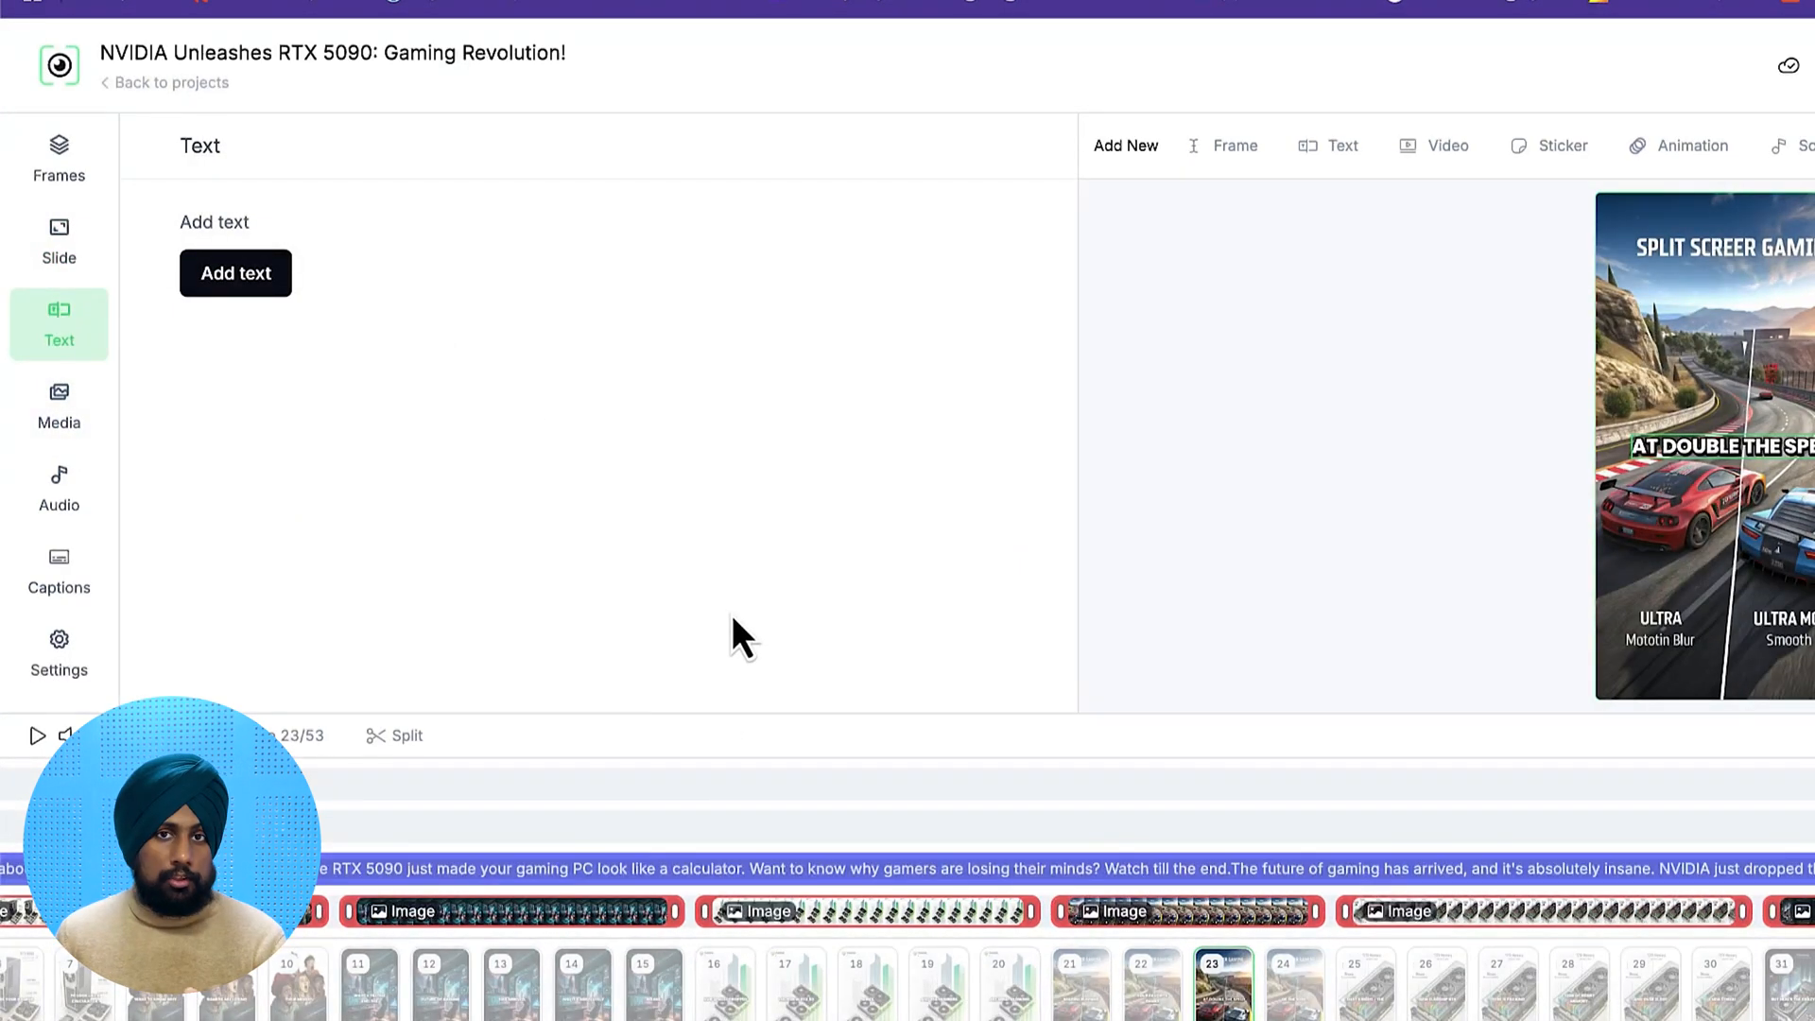
pyautogui.click(87, 405)
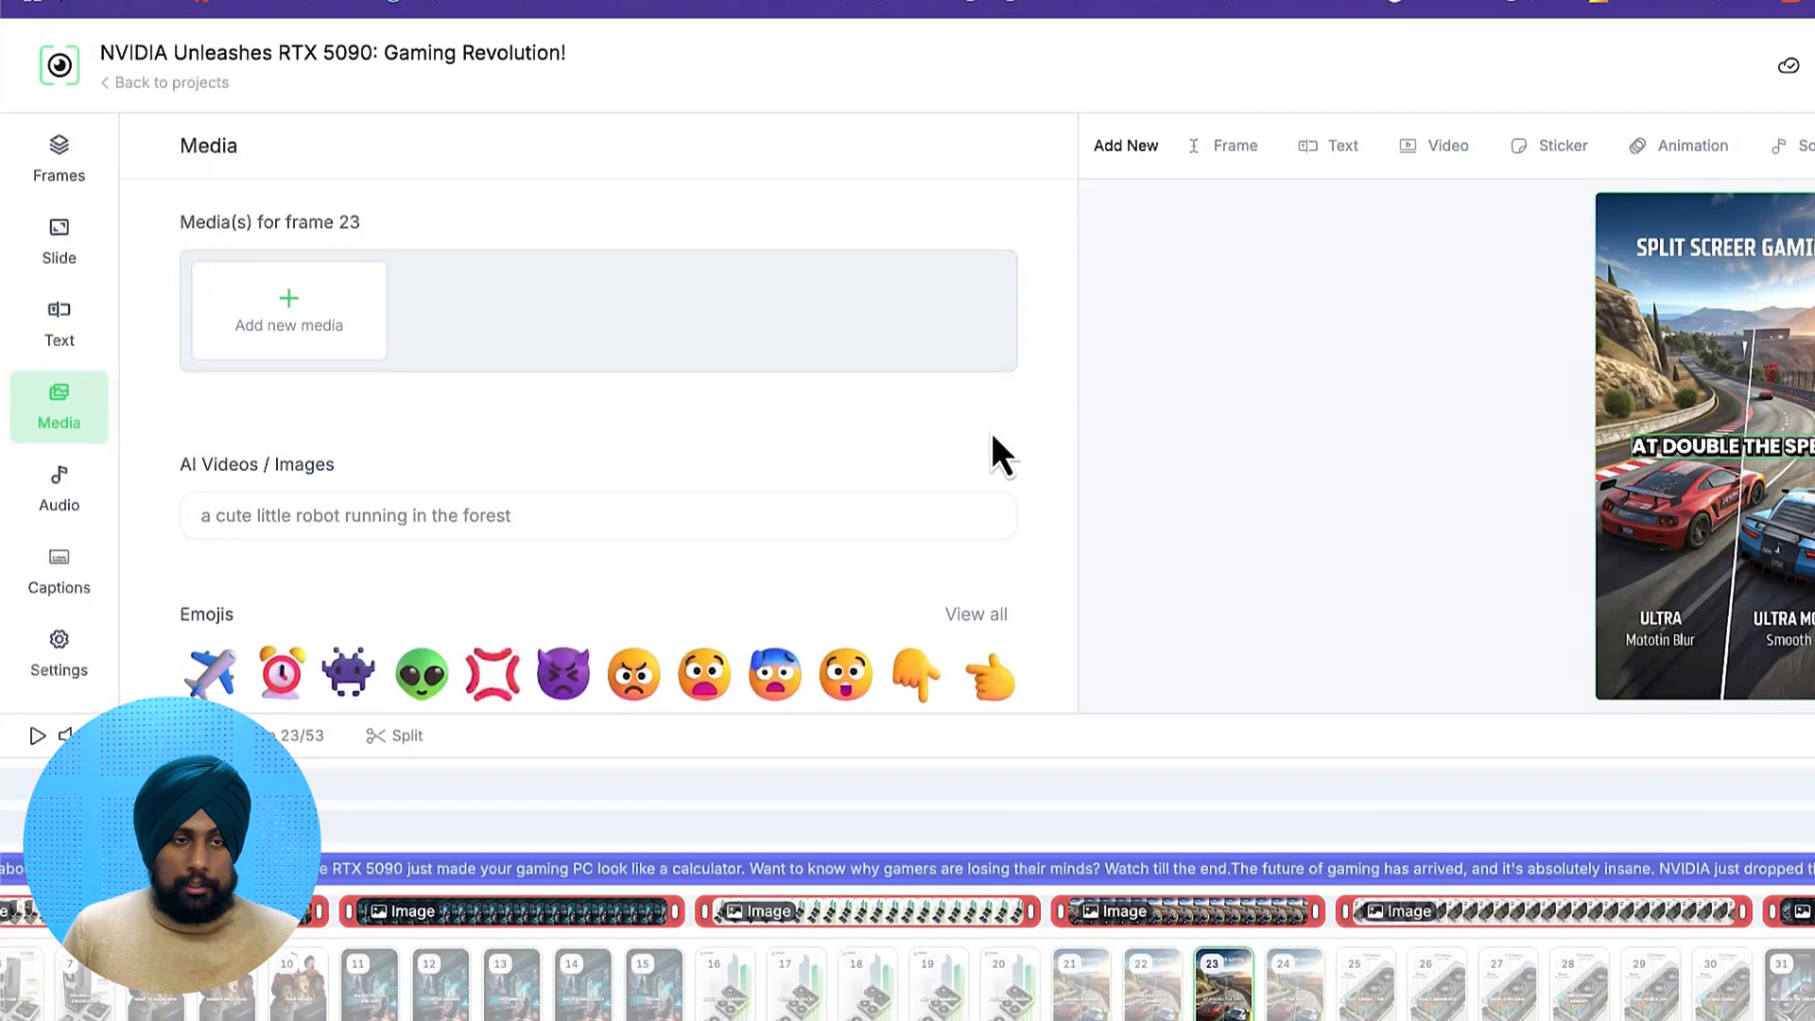
pyautogui.click(67, 496)
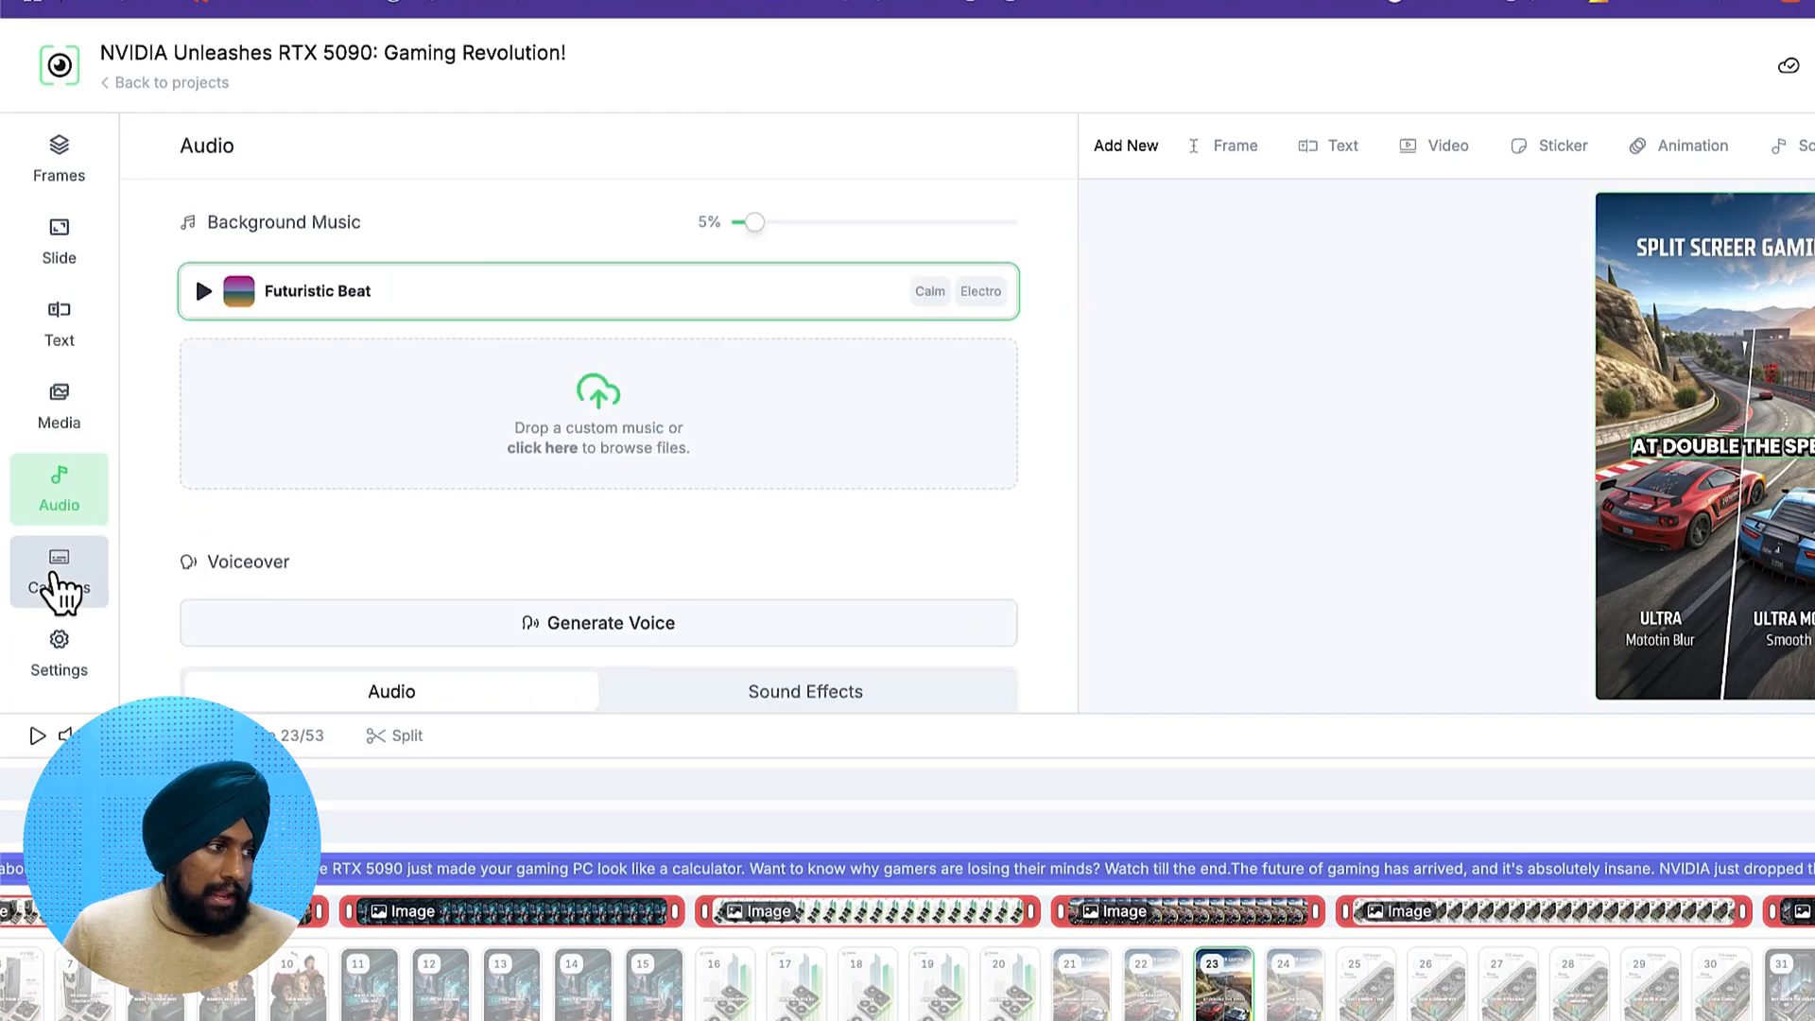
pyautogui.click(56, 586)
pyautogui.click(58, 657)
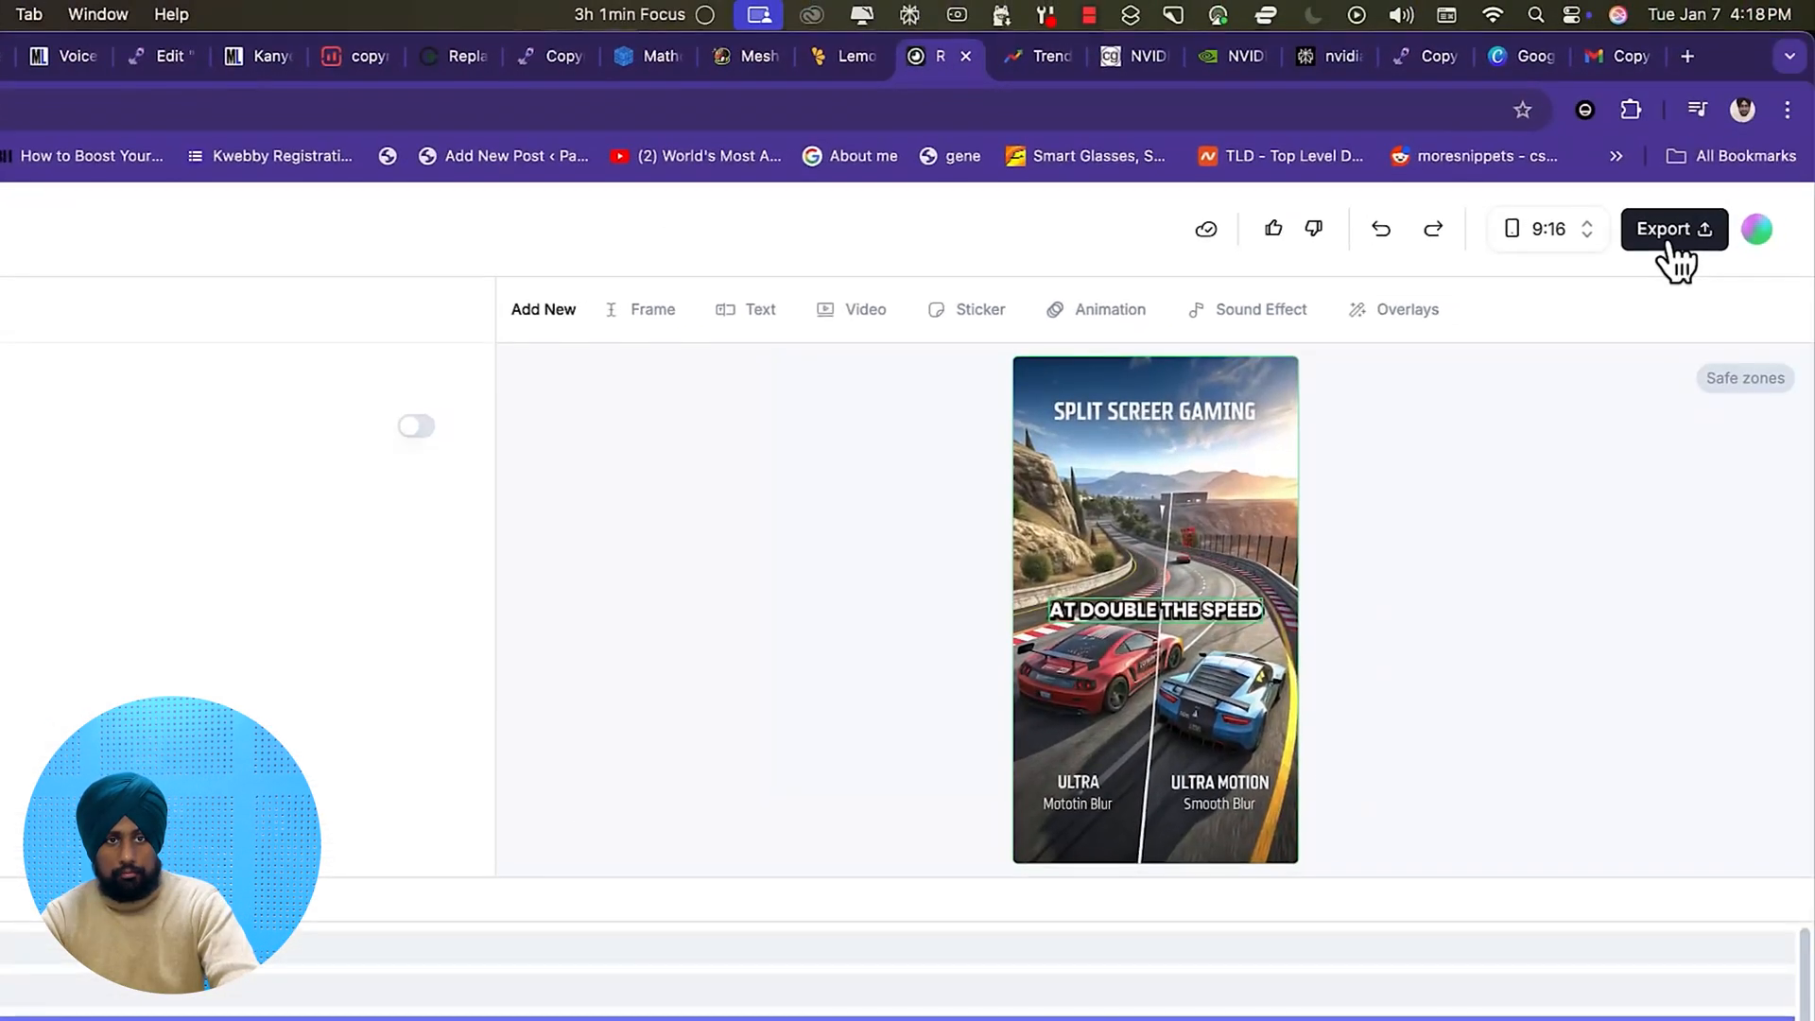
# Check the video's export options, dismiss them without exporting and return to the projects list
pyautogui.click(1669, 236)
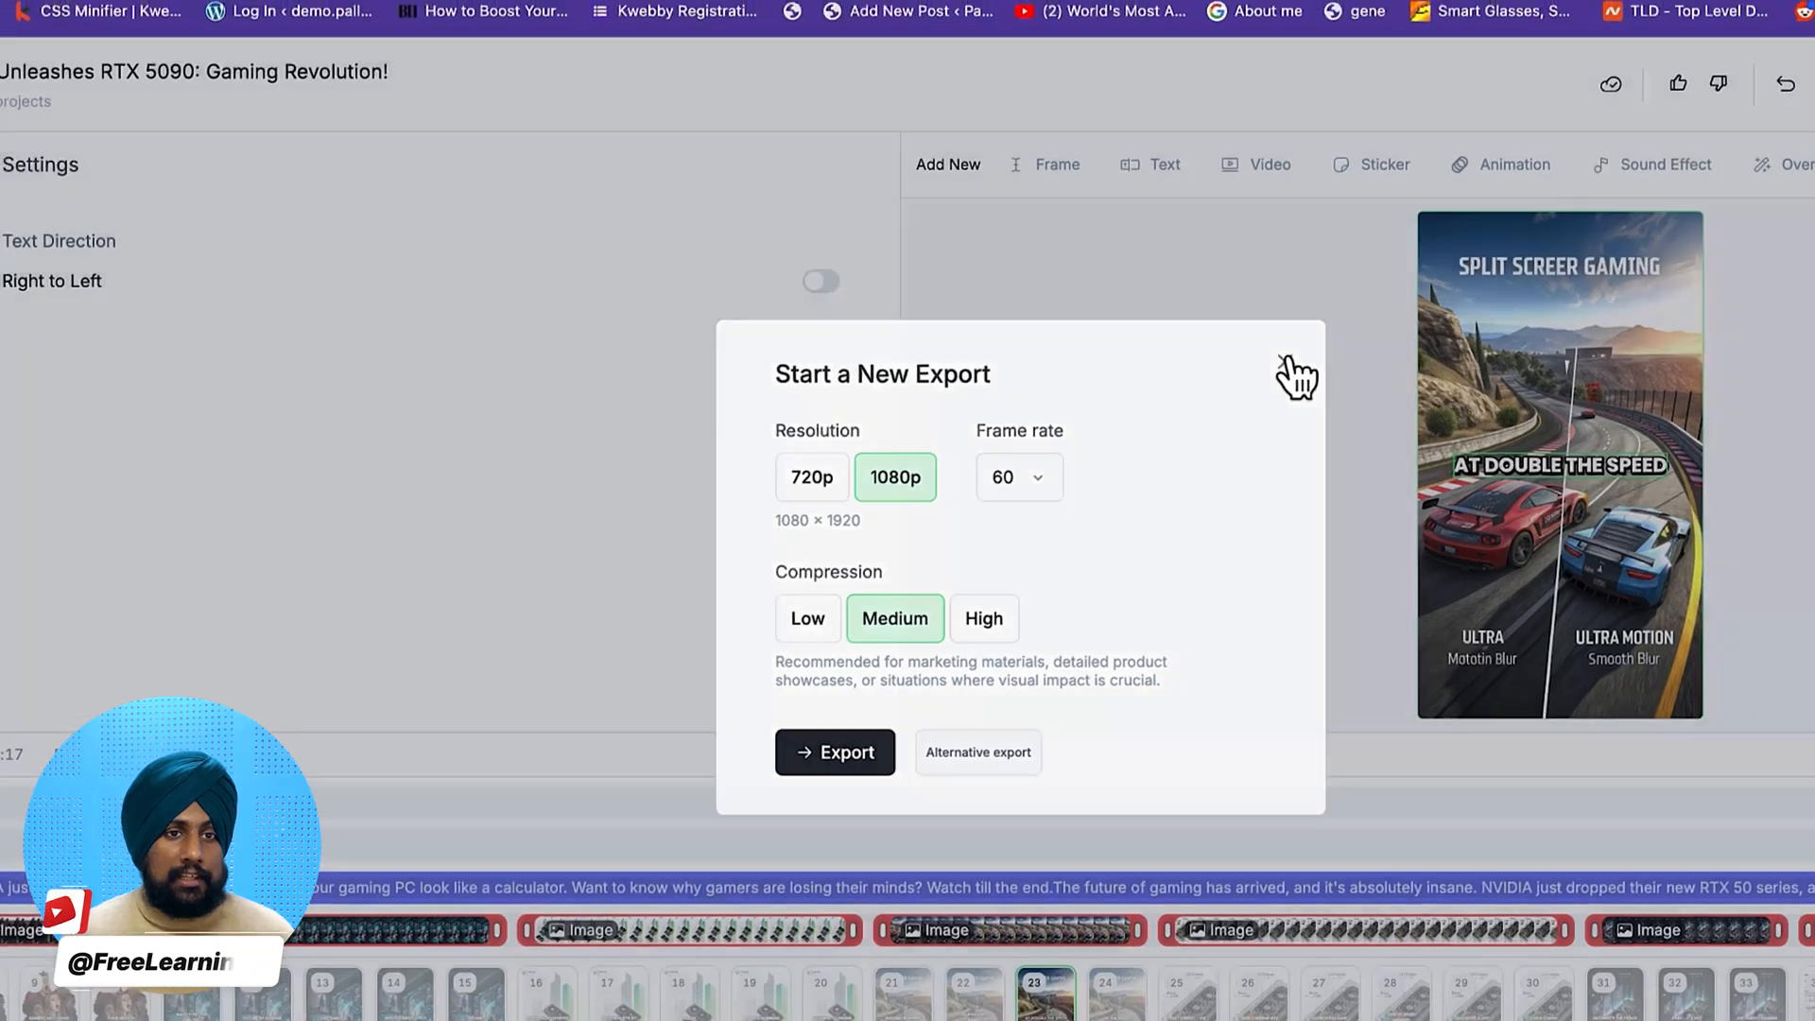
pyautogui.click(1266, 339)
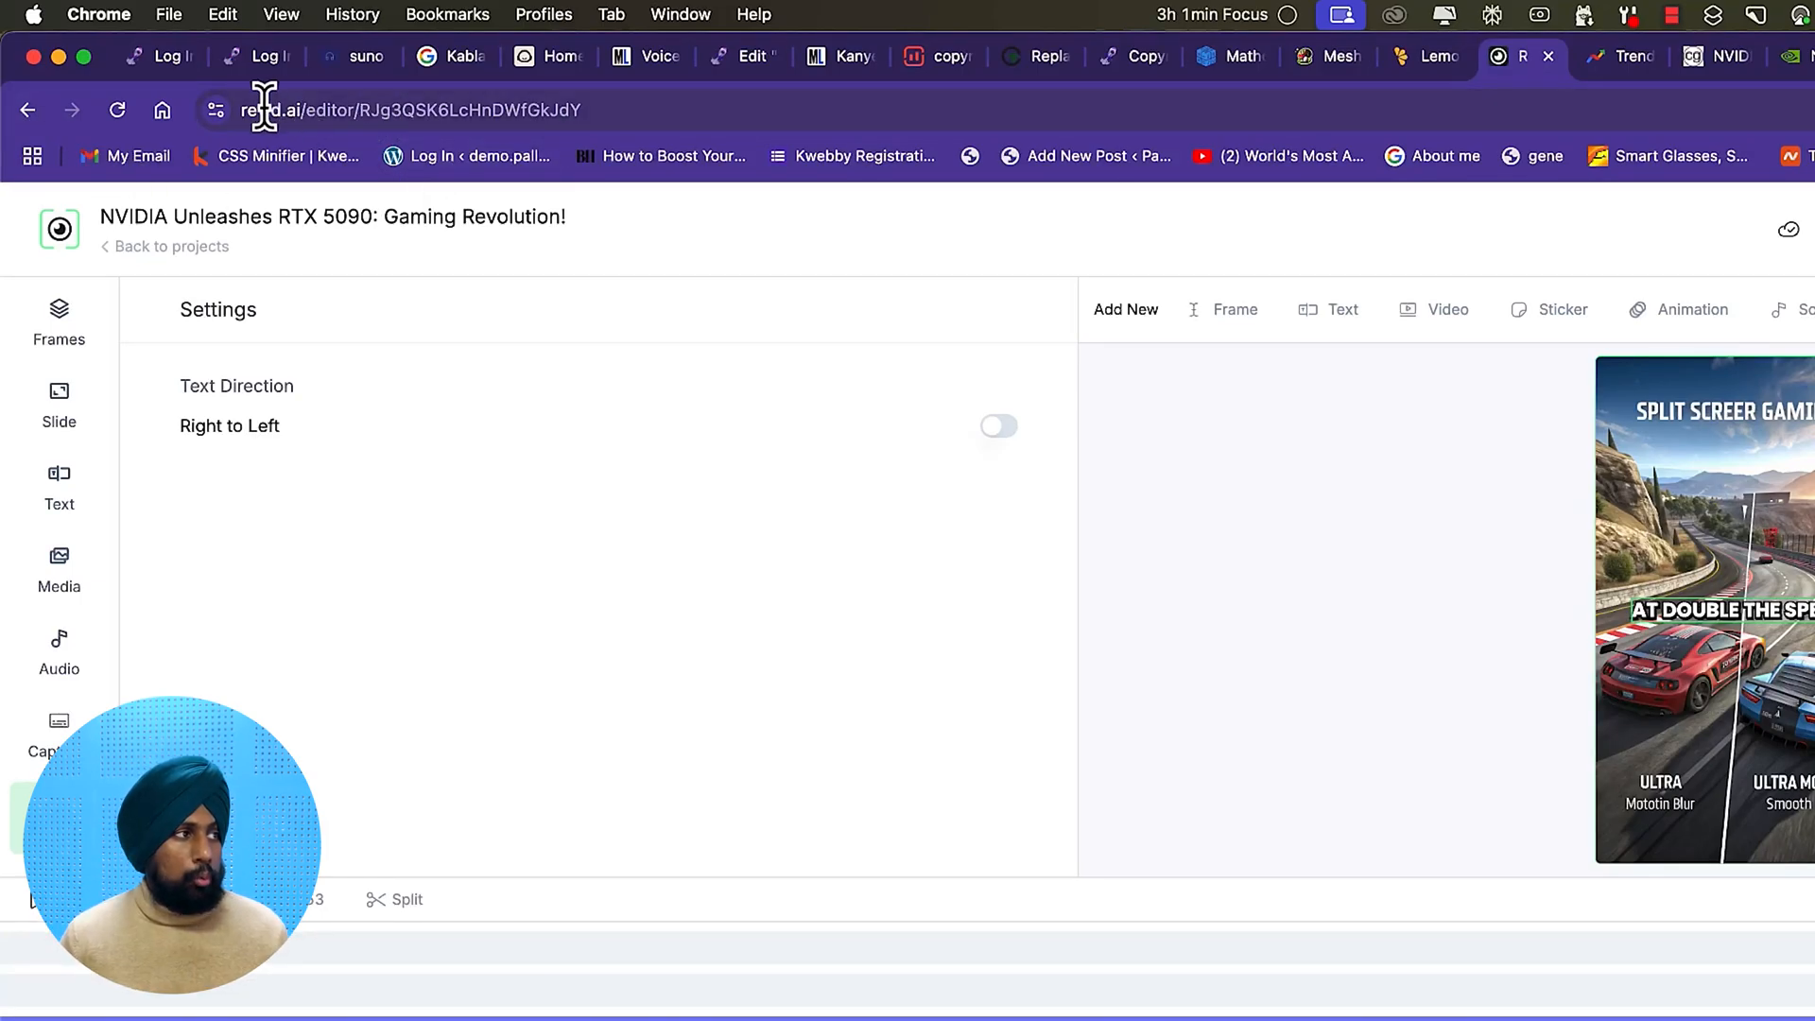
pyautogui.click(189, 246)
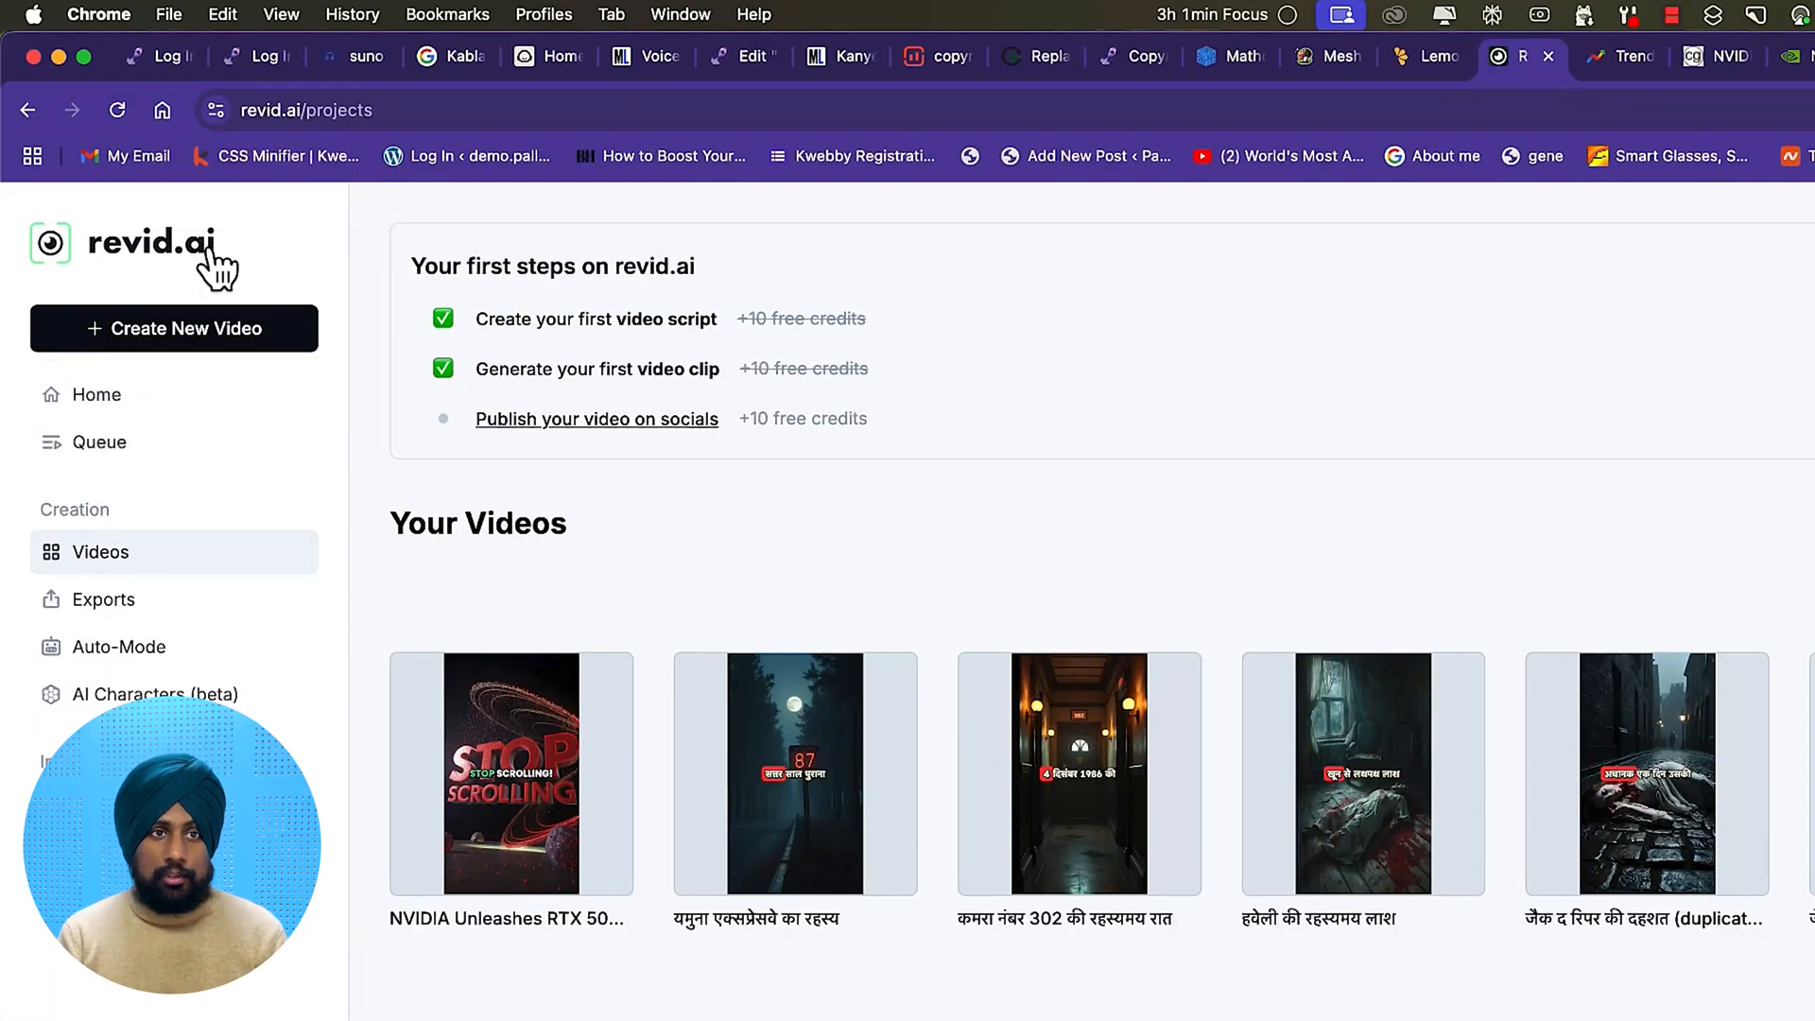
# Start a new video and open the story generator
pyautogui.click(264, 340)
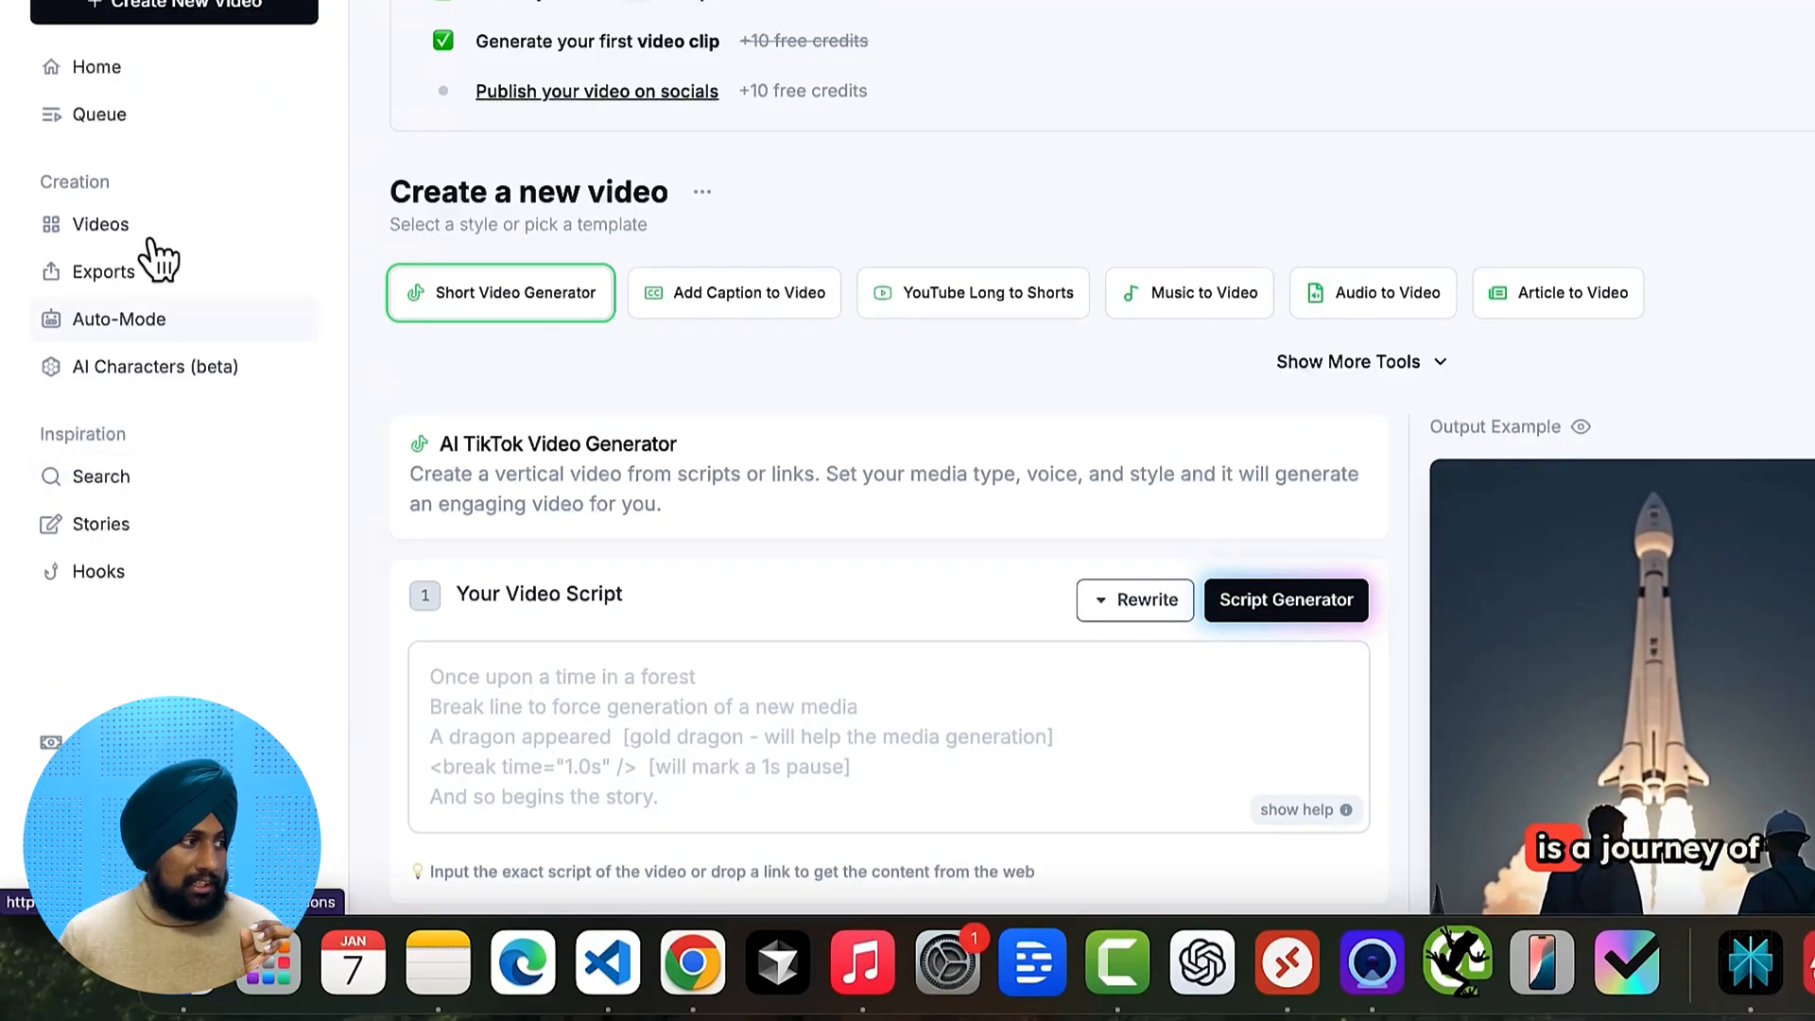
pyautogui.click(138, 526)
pyautogui.scroll(-3, 756, 425)
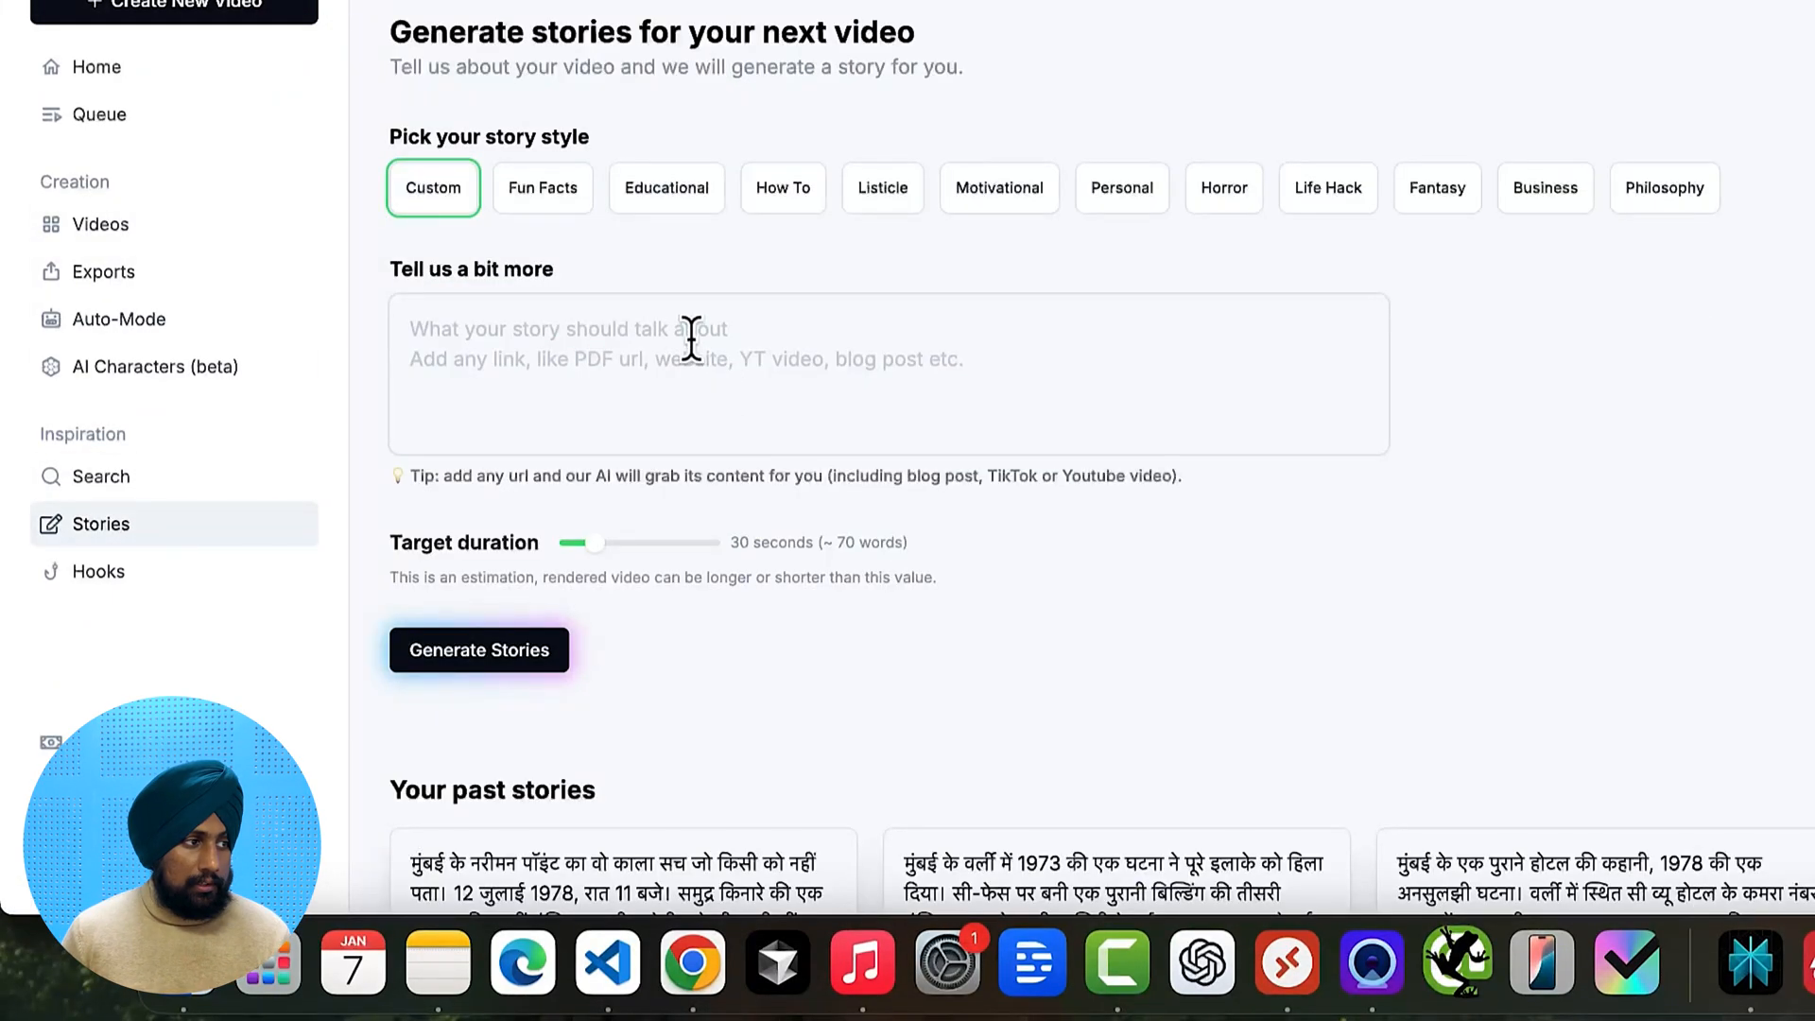
# Try the Fun Facts, Horror, Life Hack, Fantasy, Listicle and Educational story styles
pyautogui.click(560, 203)
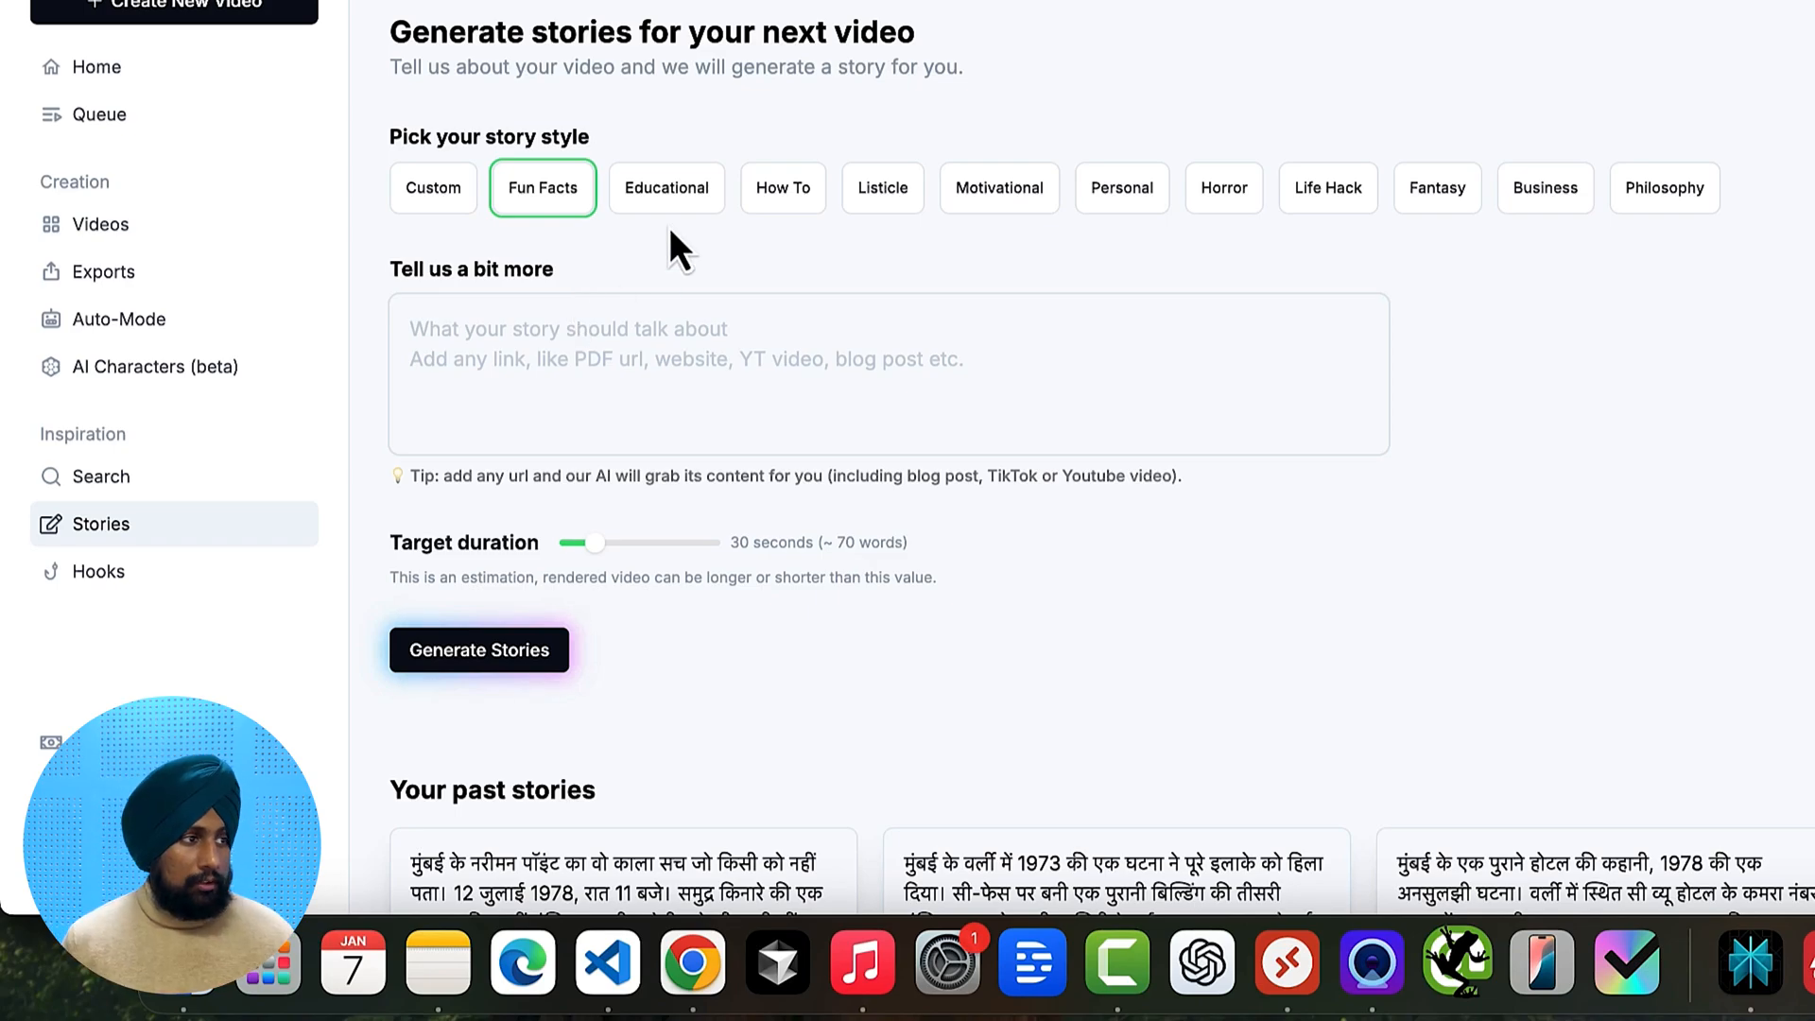
pyautogui.click(1219, 201)
pyautogui.click(1364, 189)
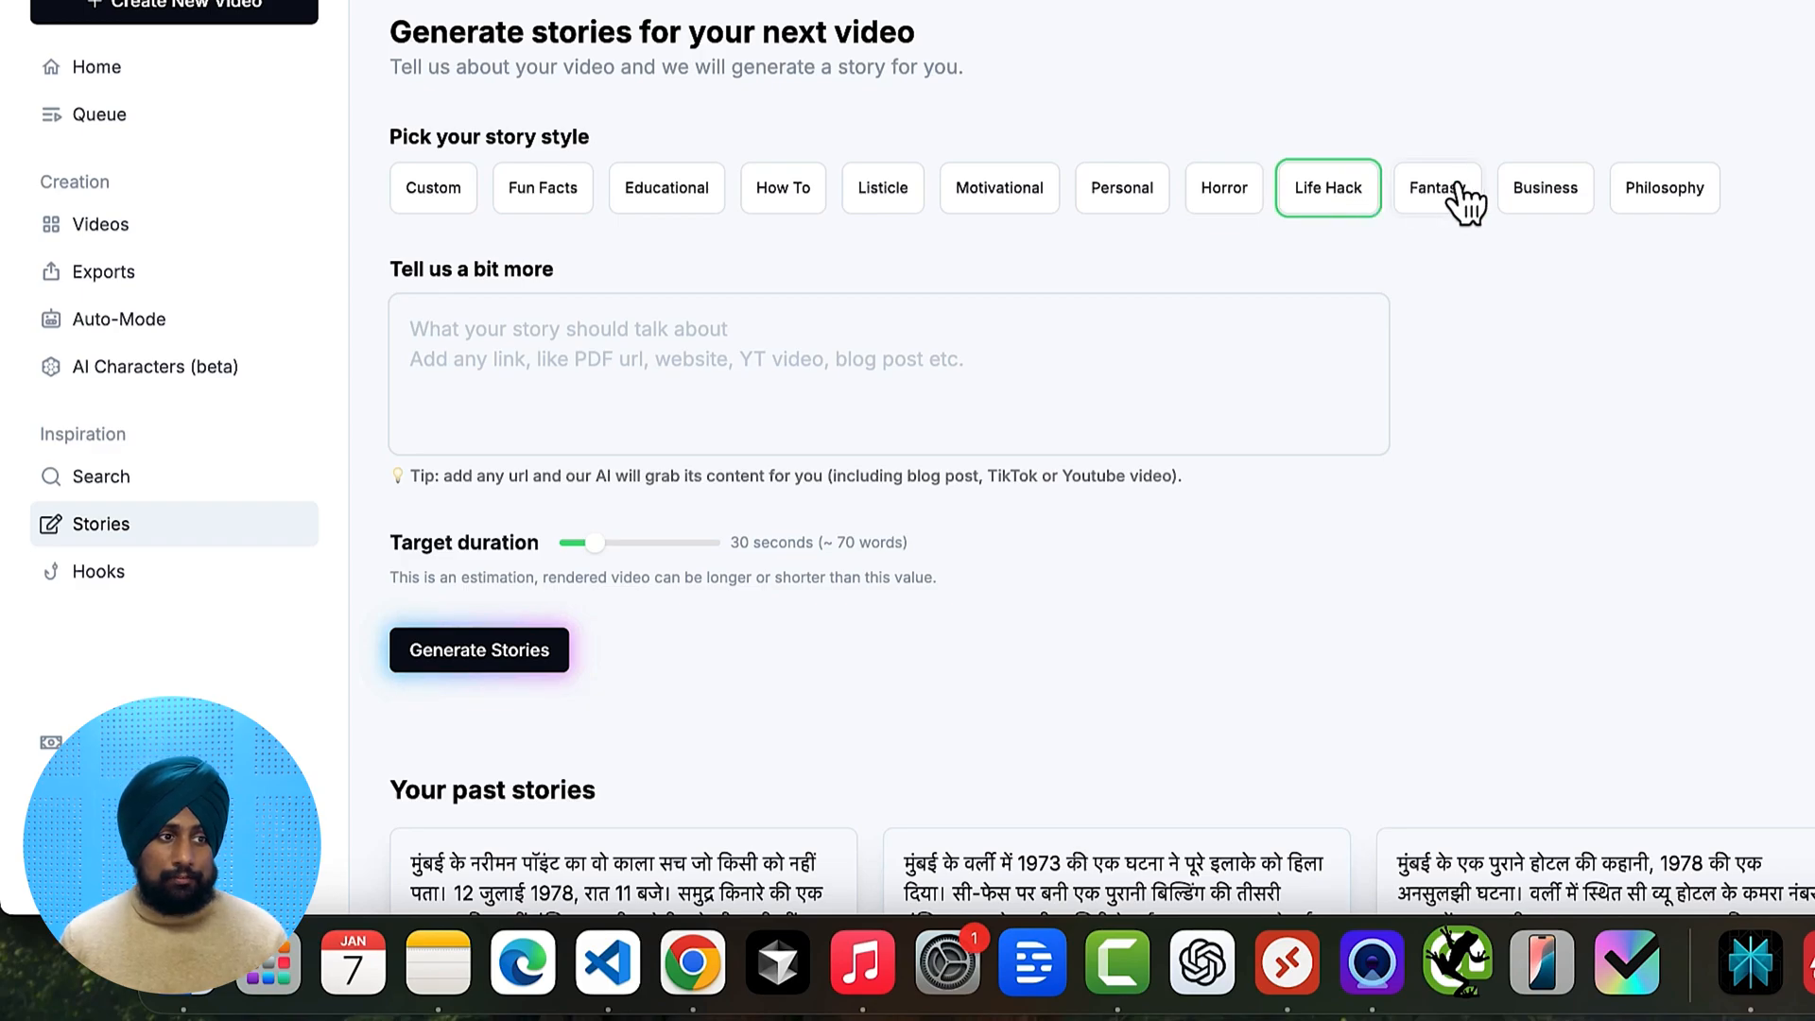
pyautogui.click(1460, 200)
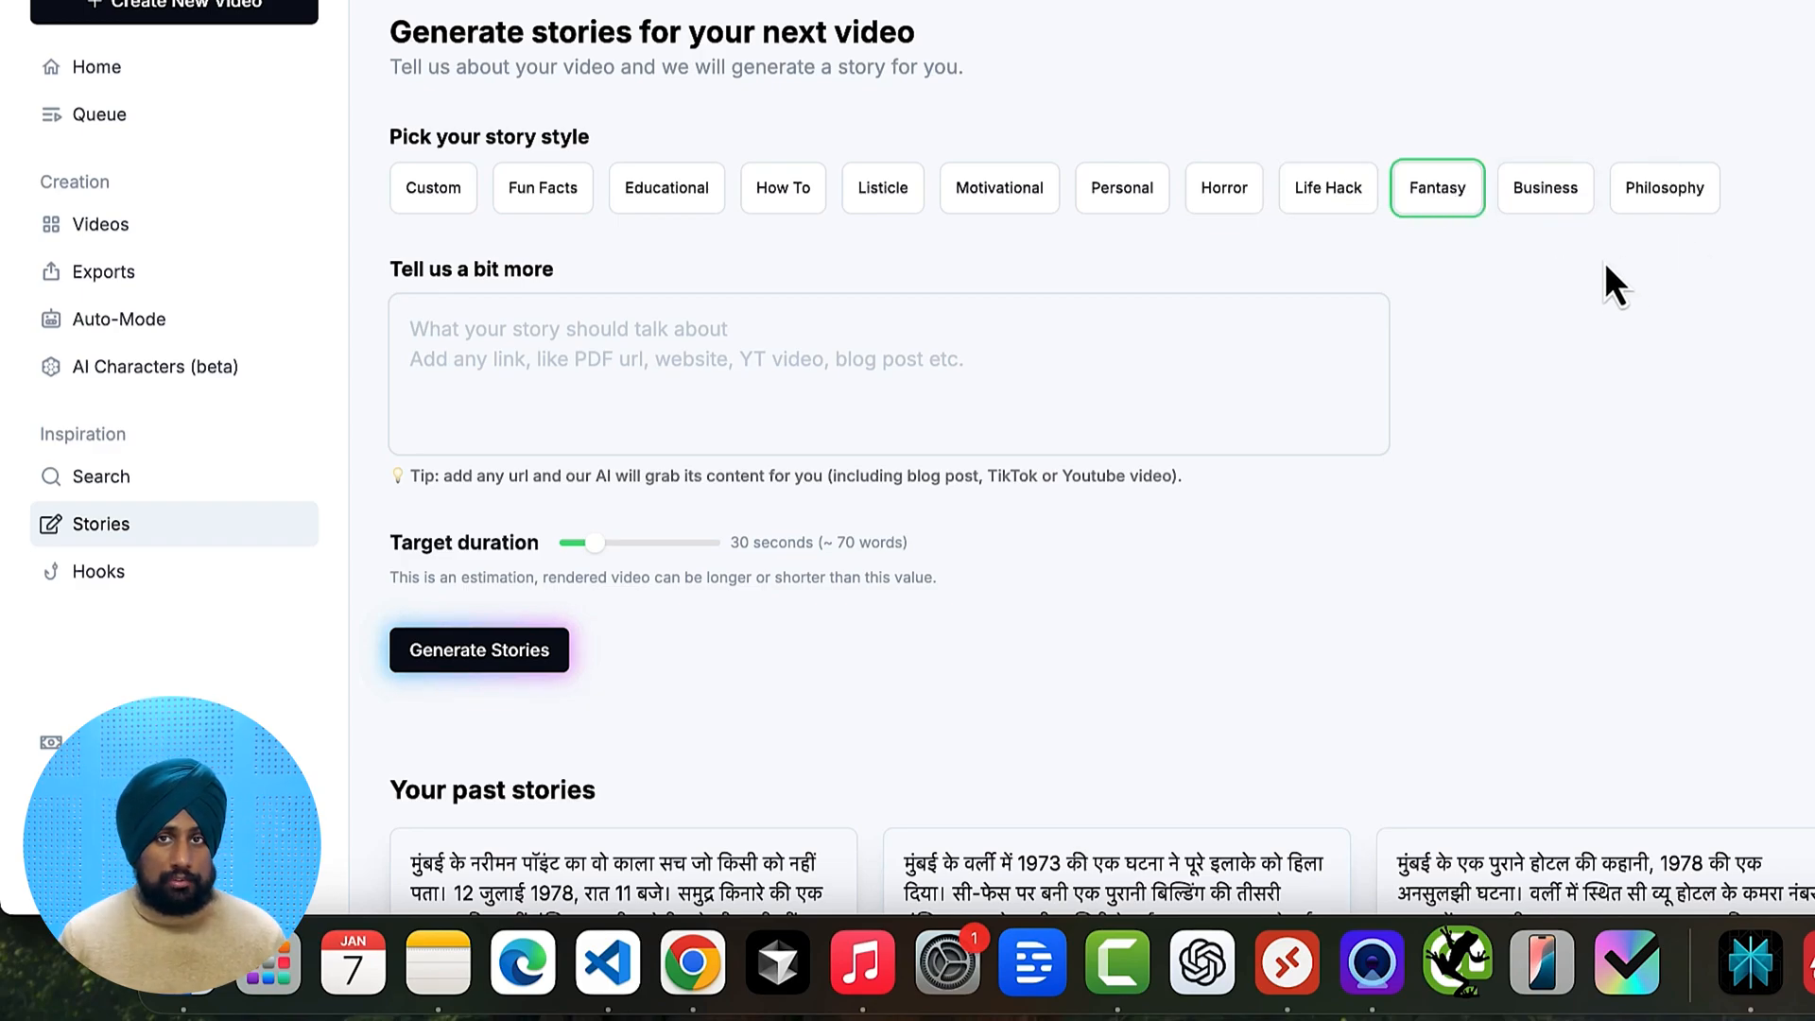
pyautogui.click(1045, 385)
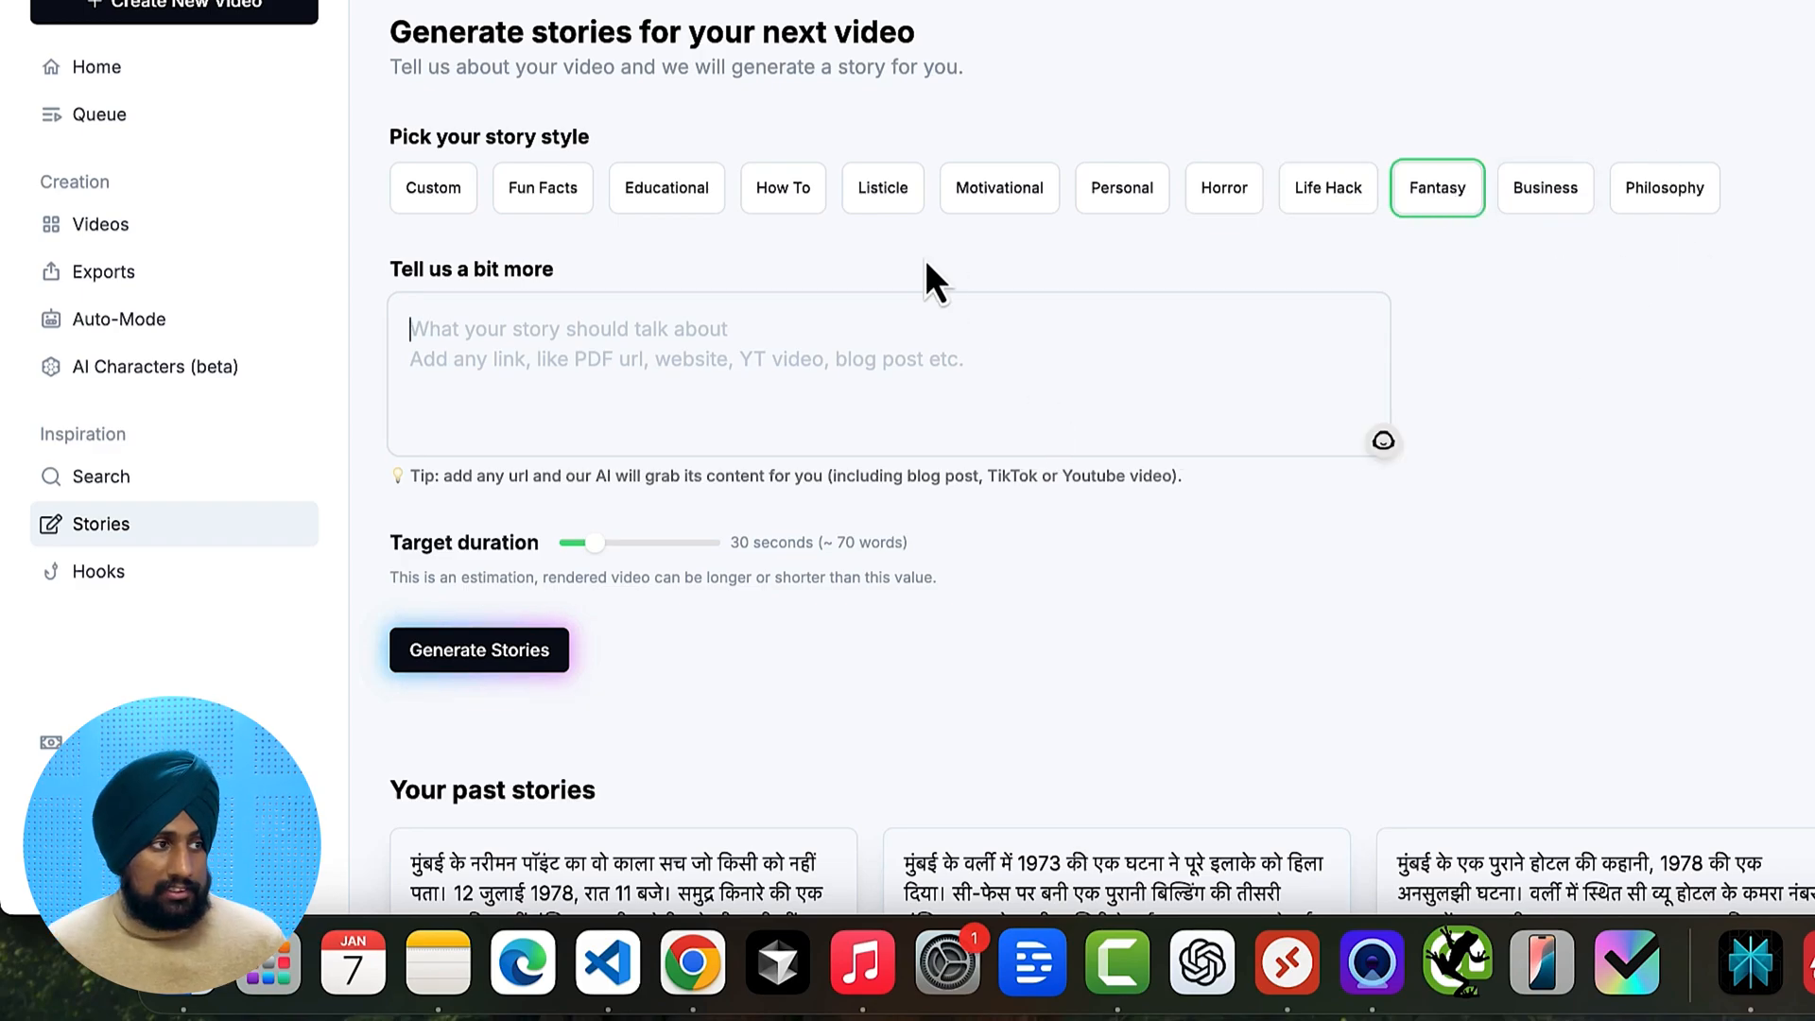
pyautogui.click(883, 194)
pyautogui.click(825, 355)
pyautogui.click(667, 188)
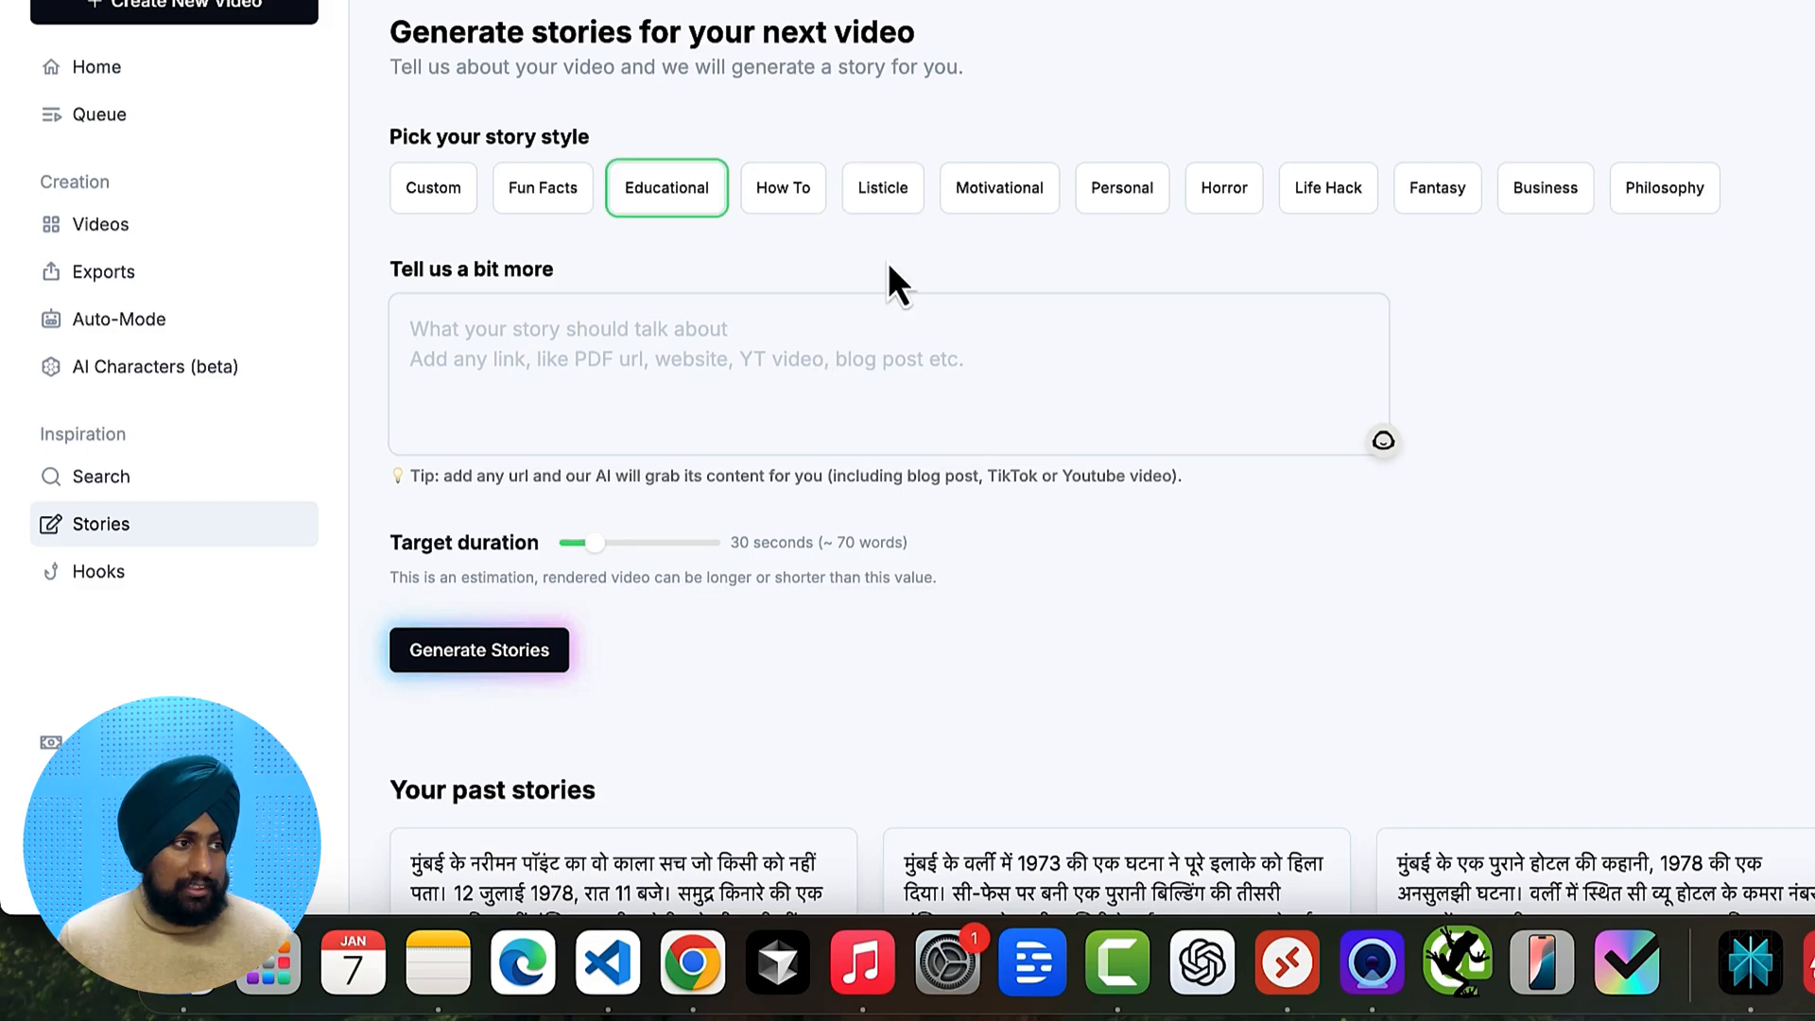
pyautogui.click(572, 200)
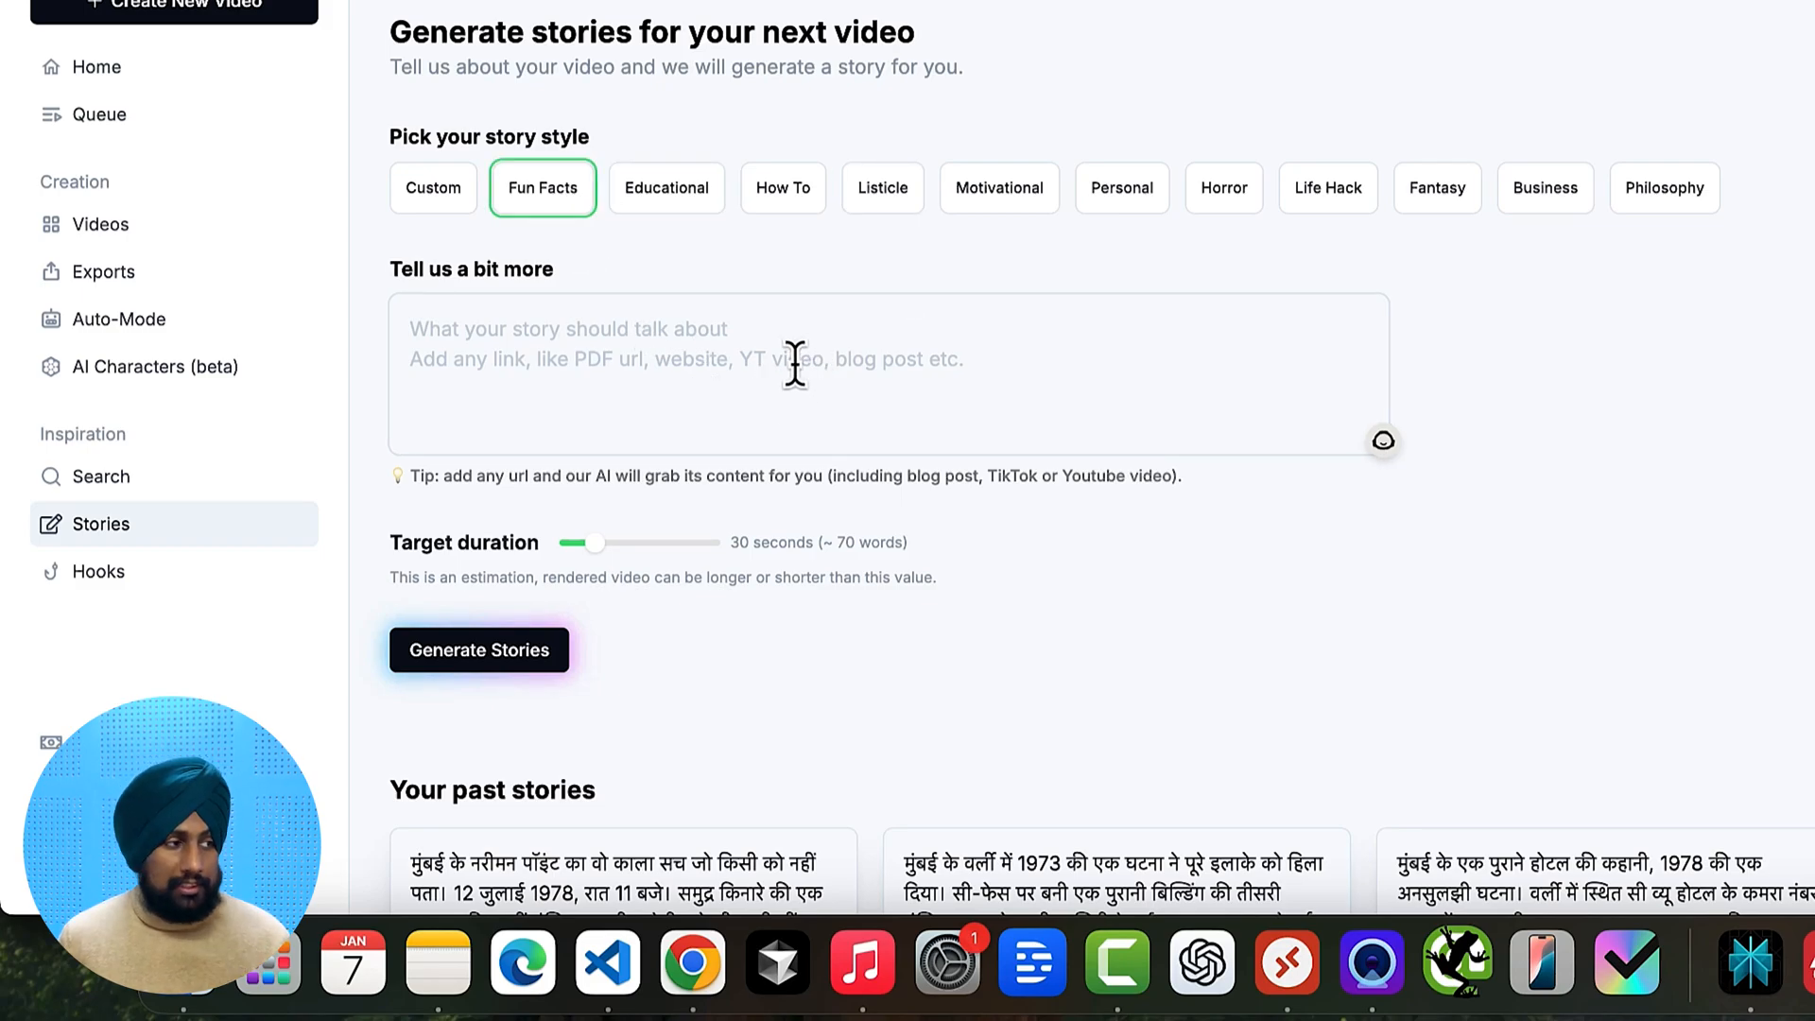
# Generate Custom-style stories from "A short sweet story of a kid lost his pet and how he go on as detective mode and found him. emotional, suspense"
pyautogui.click(694, 342)
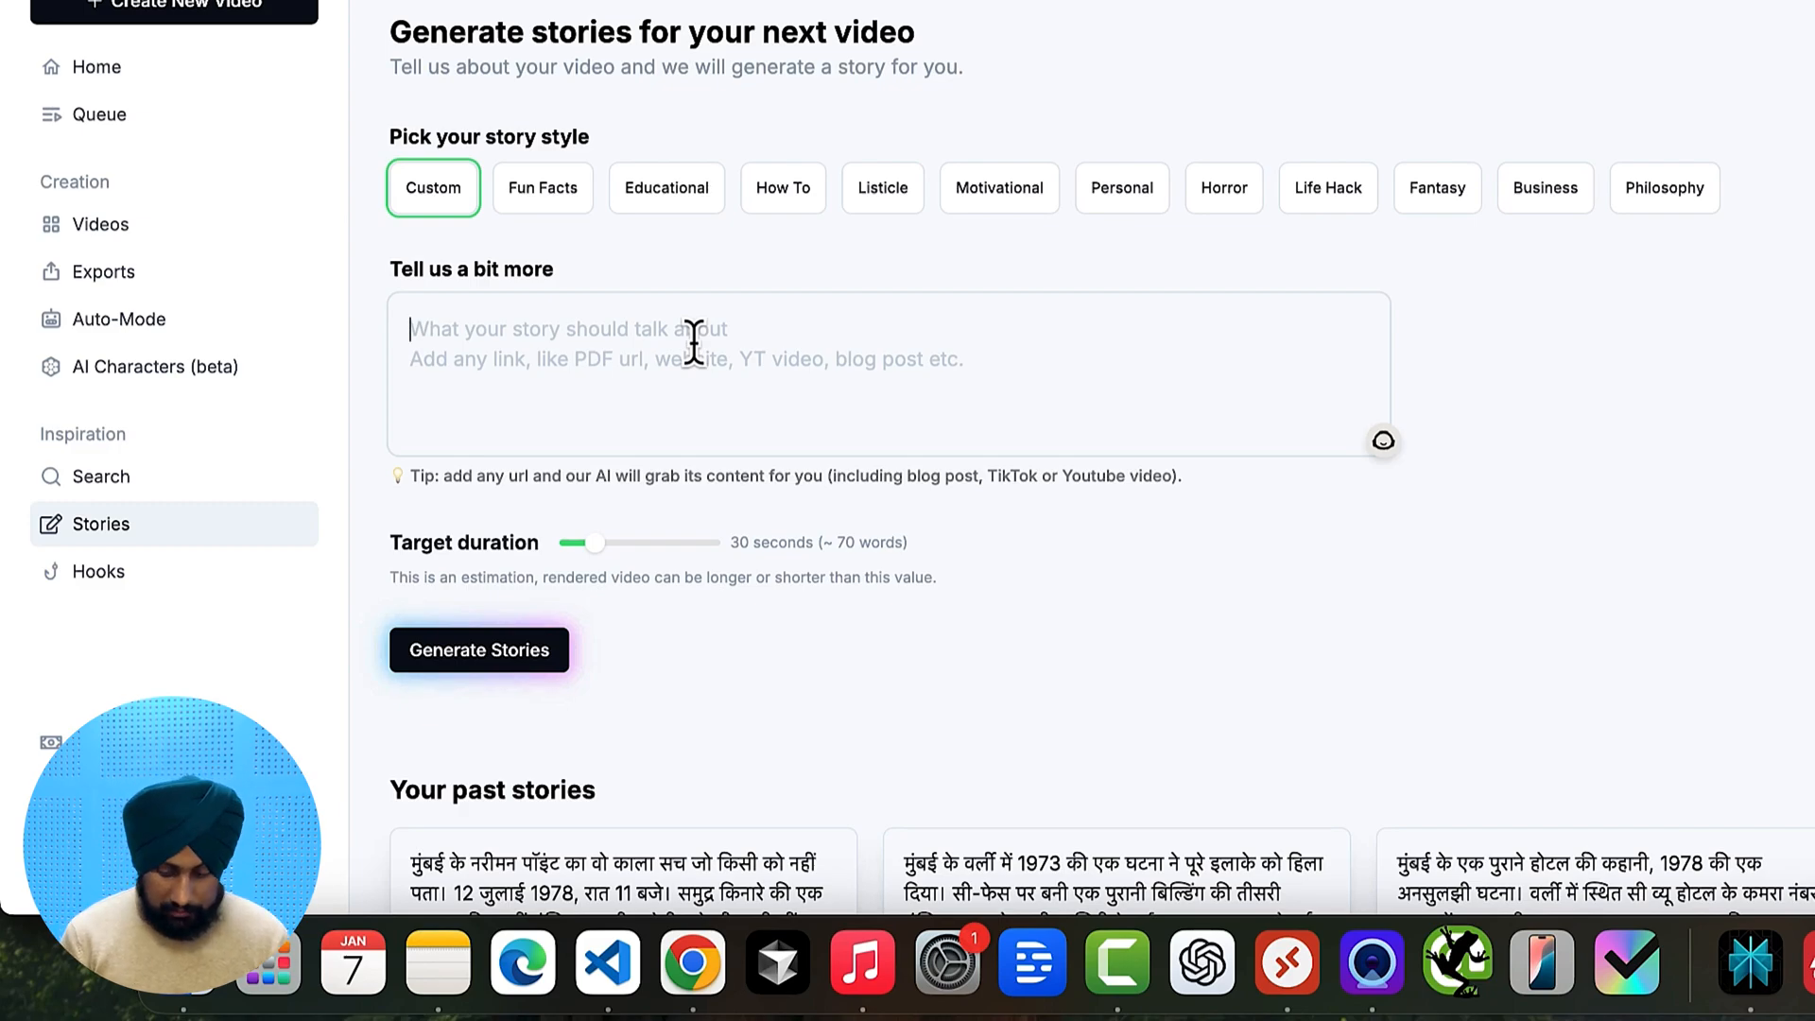
pyautogui.write('A short sweet story of a kid lost his pet and how he go on as detective mode and found him. emotional, suspens')
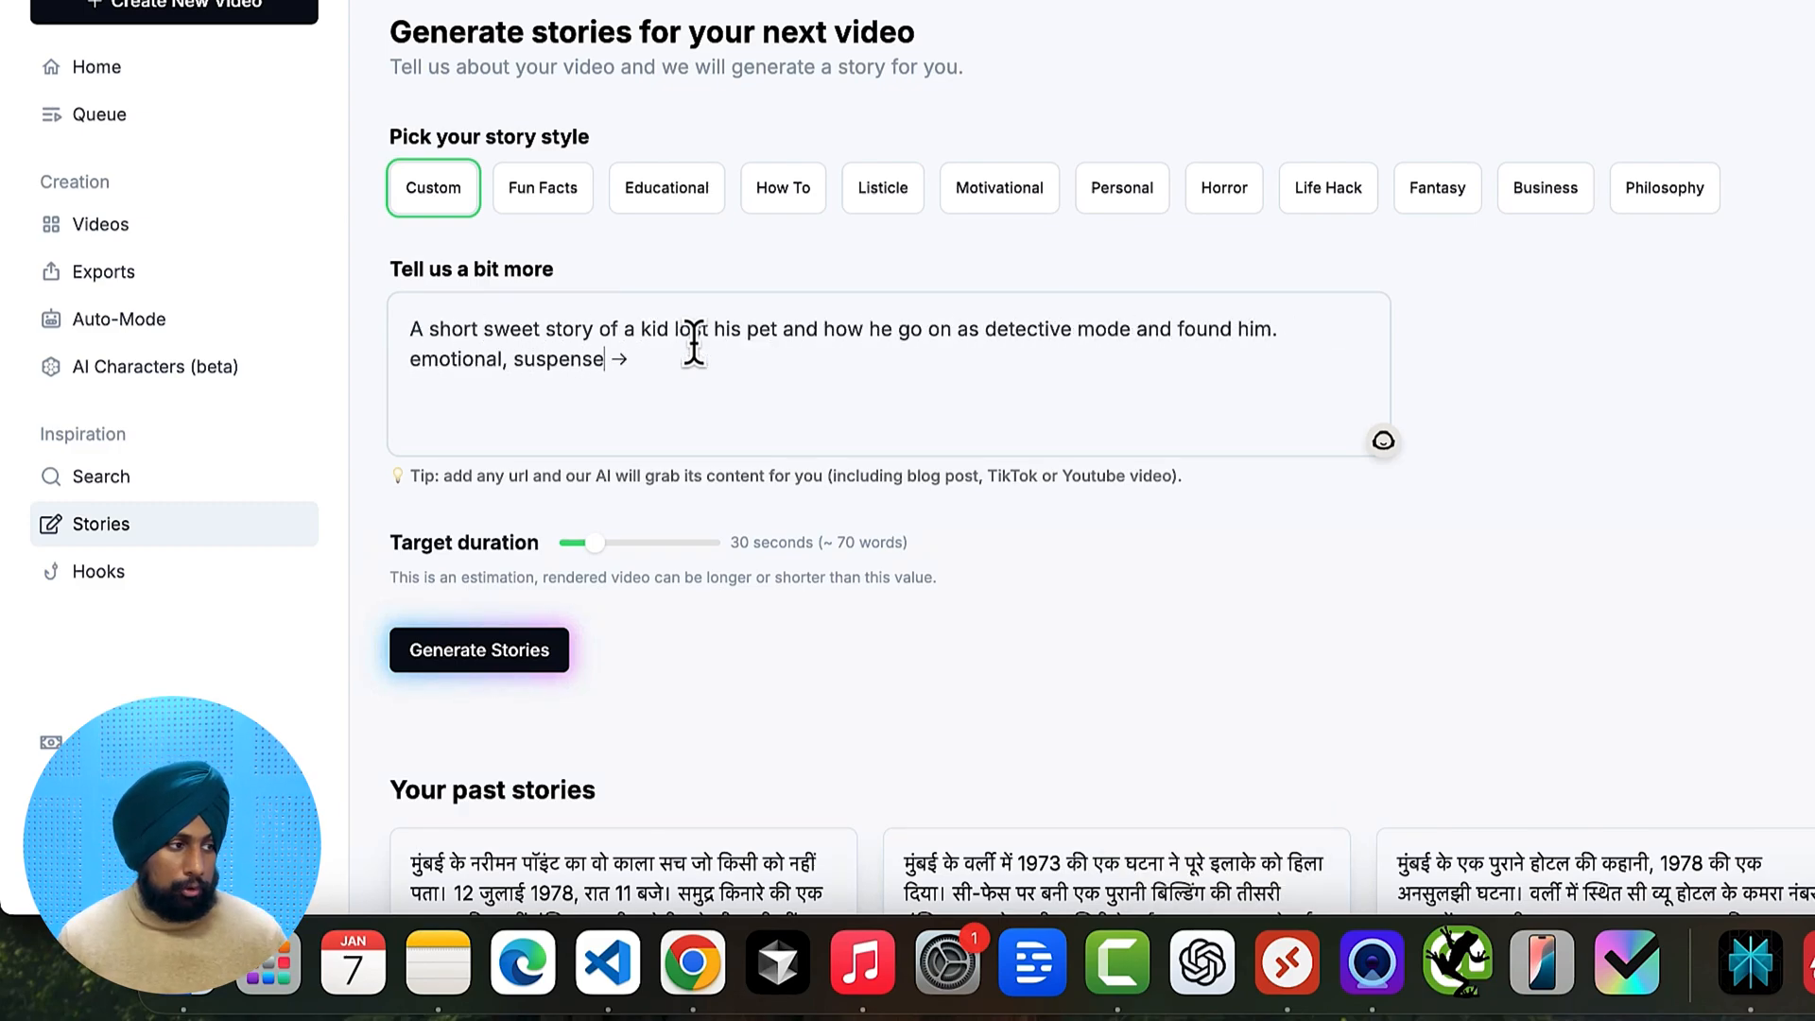
pyautogui.write('e')
pyautogui.click(510, 654)
pyautogui.scroll(-4, 611, 655)
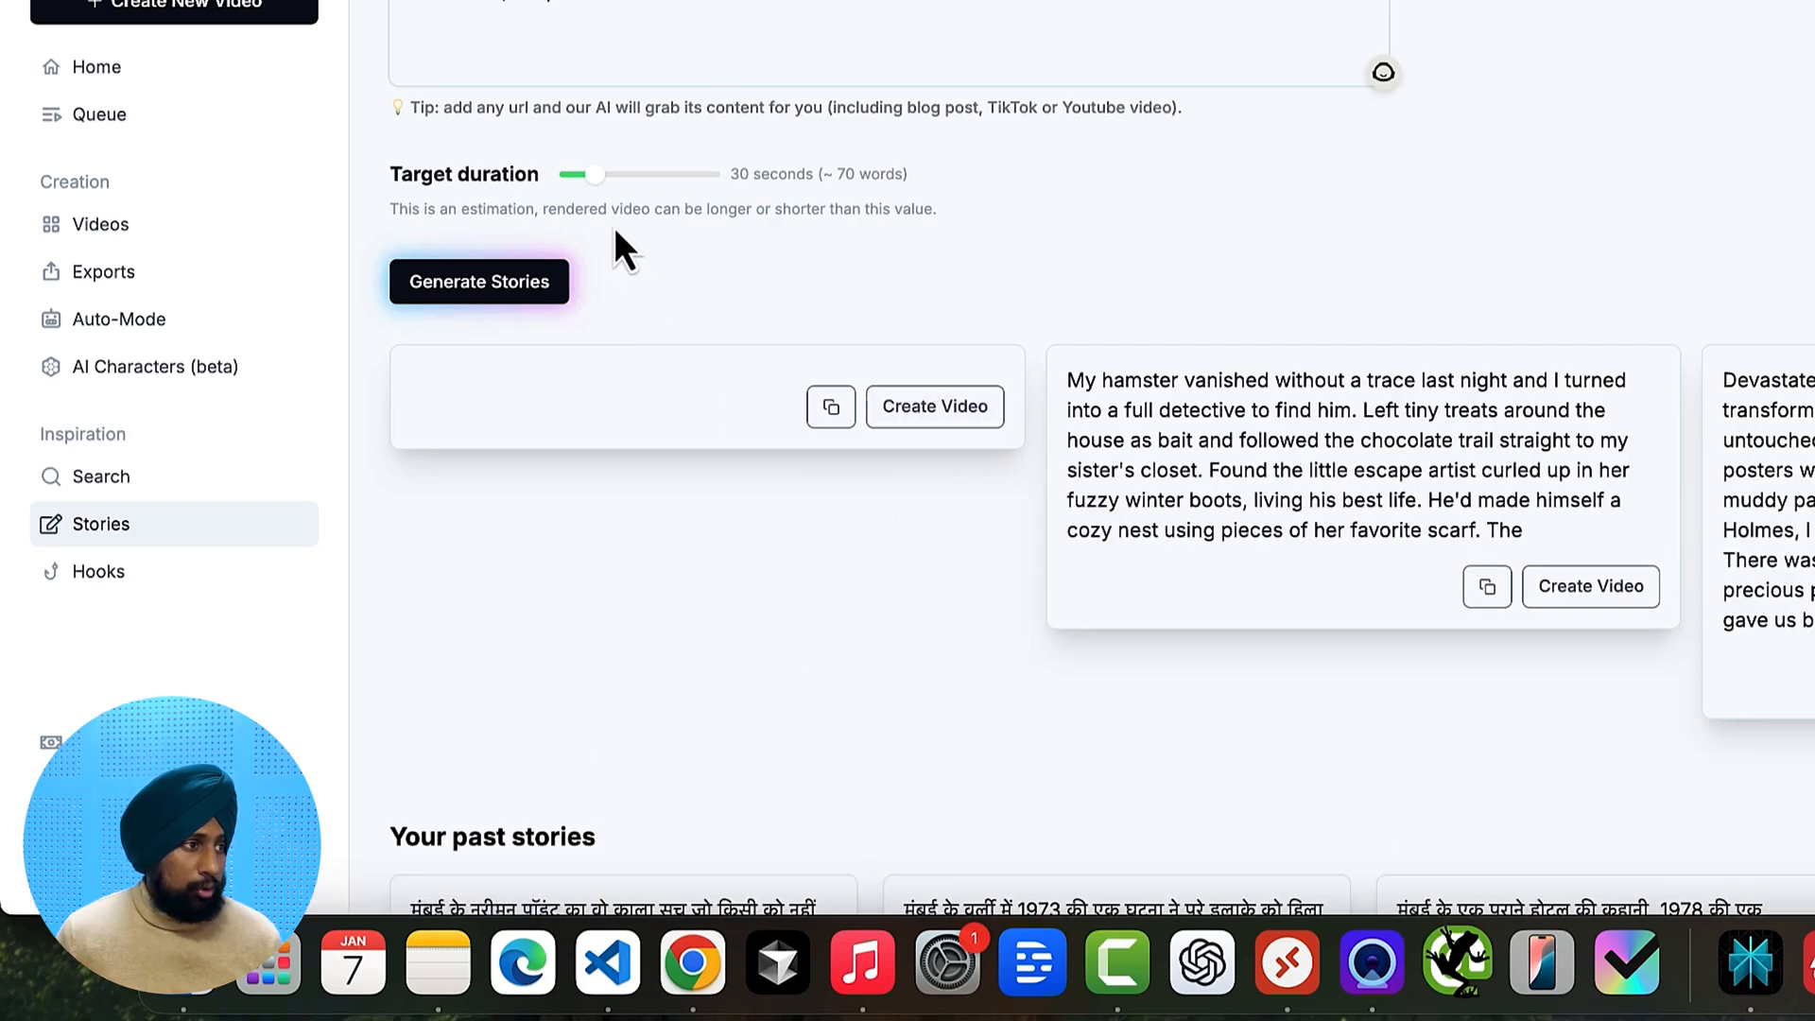
# Regenerate the stories with a target duration of 59 seconds, and once more with 61 seconds
pyautogui.moveTo(605, 176); pyautogui.dragTo(631, 176)
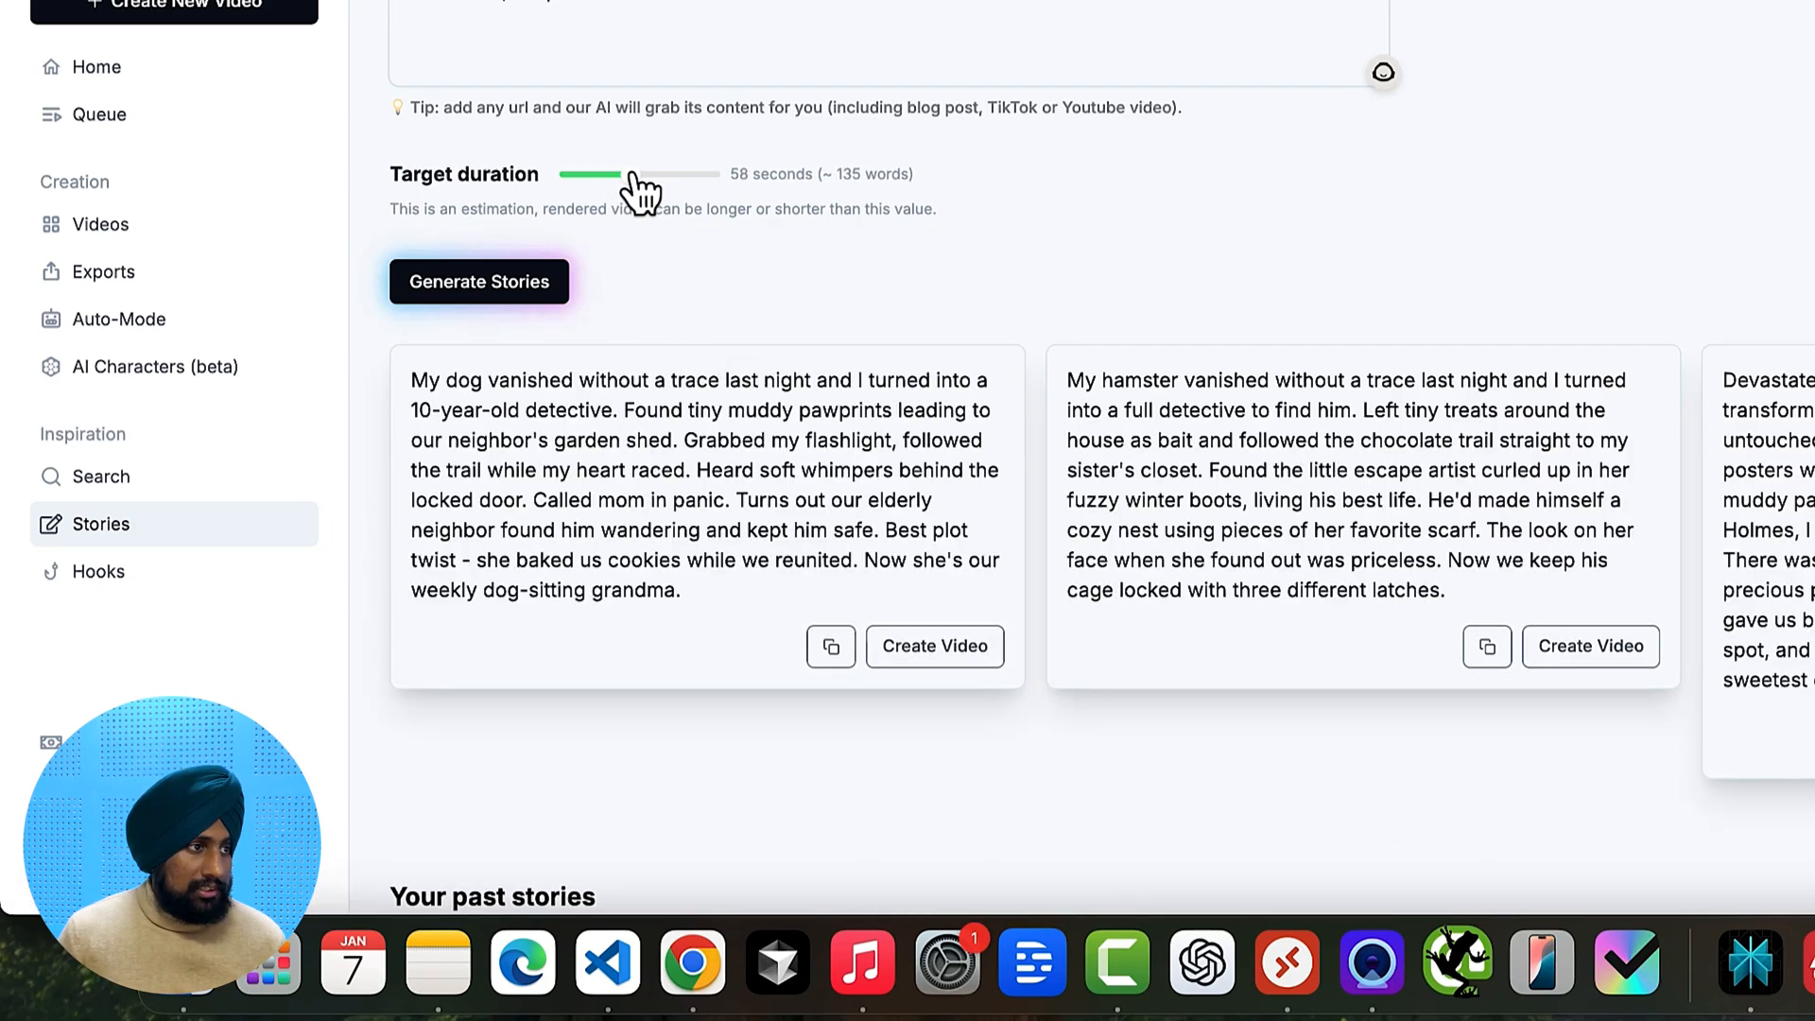
pyautogui.click(556, 283)
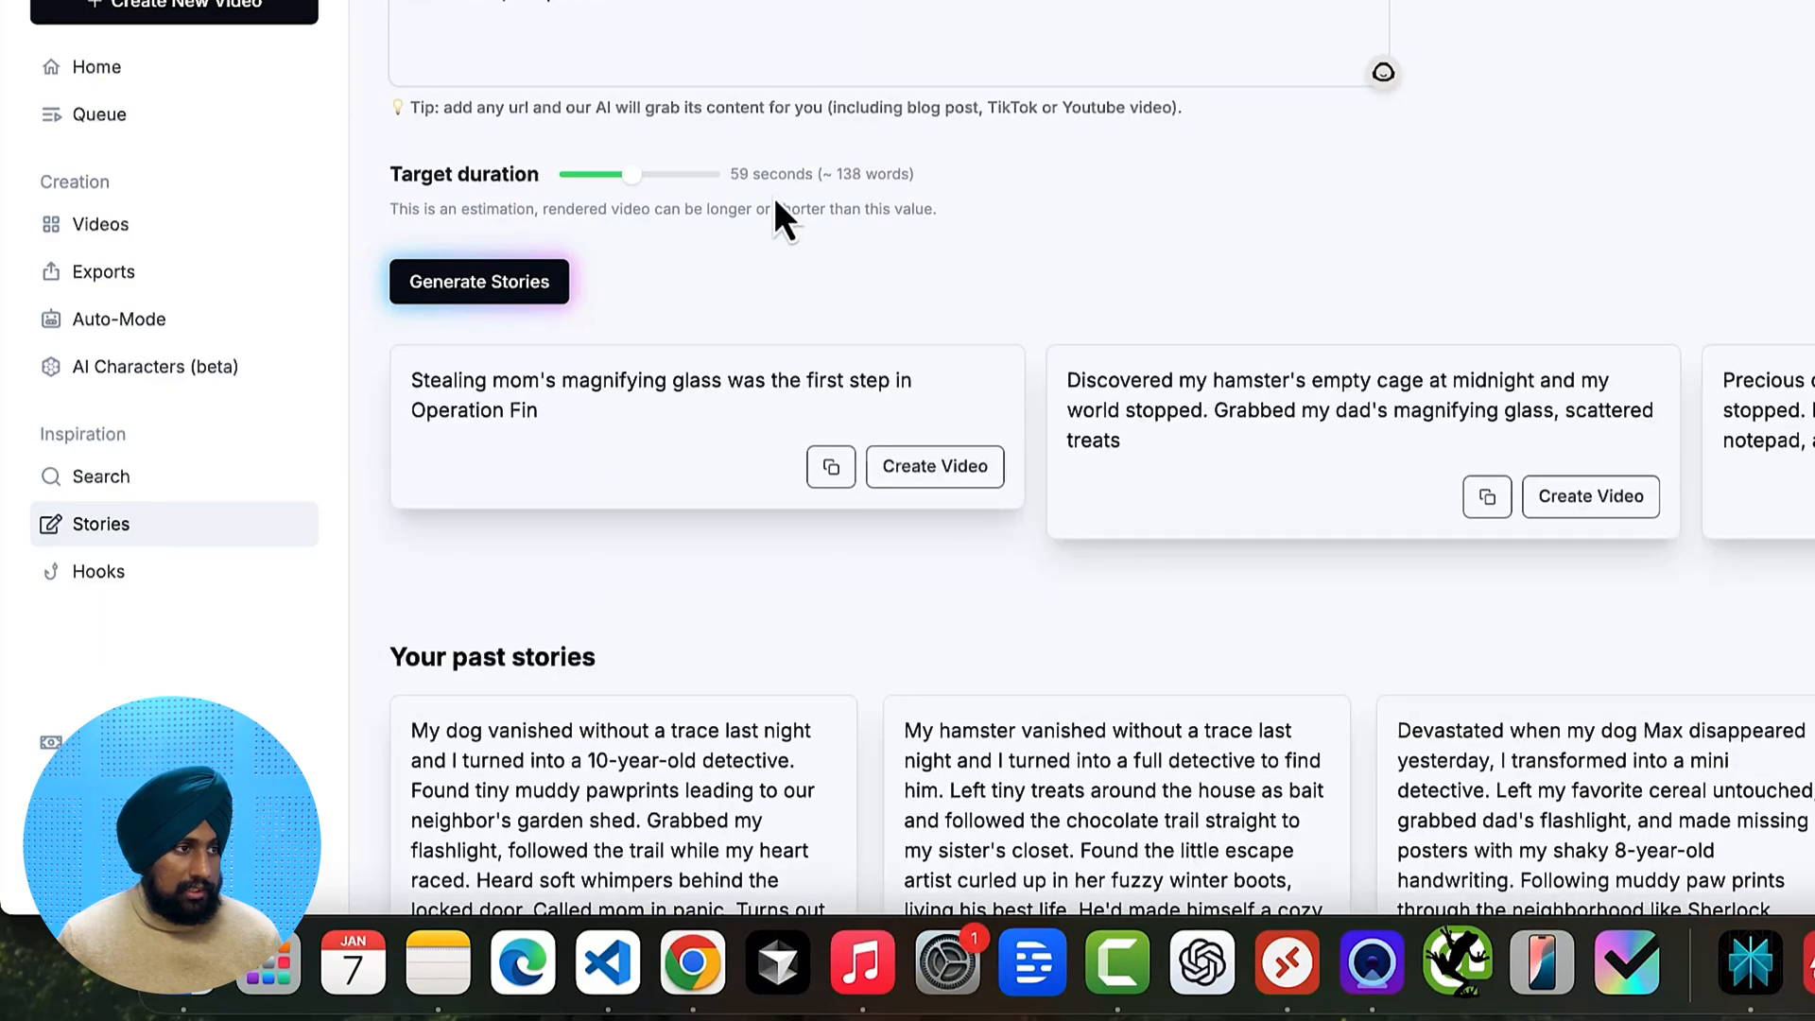
pyautogui.moveTo(632, 176)
pyautogui.mouseDown()
pyautogui.moveTo(729, 181)
pyautogui.moveTo(647, 198)
pyautogui.mouseUp()
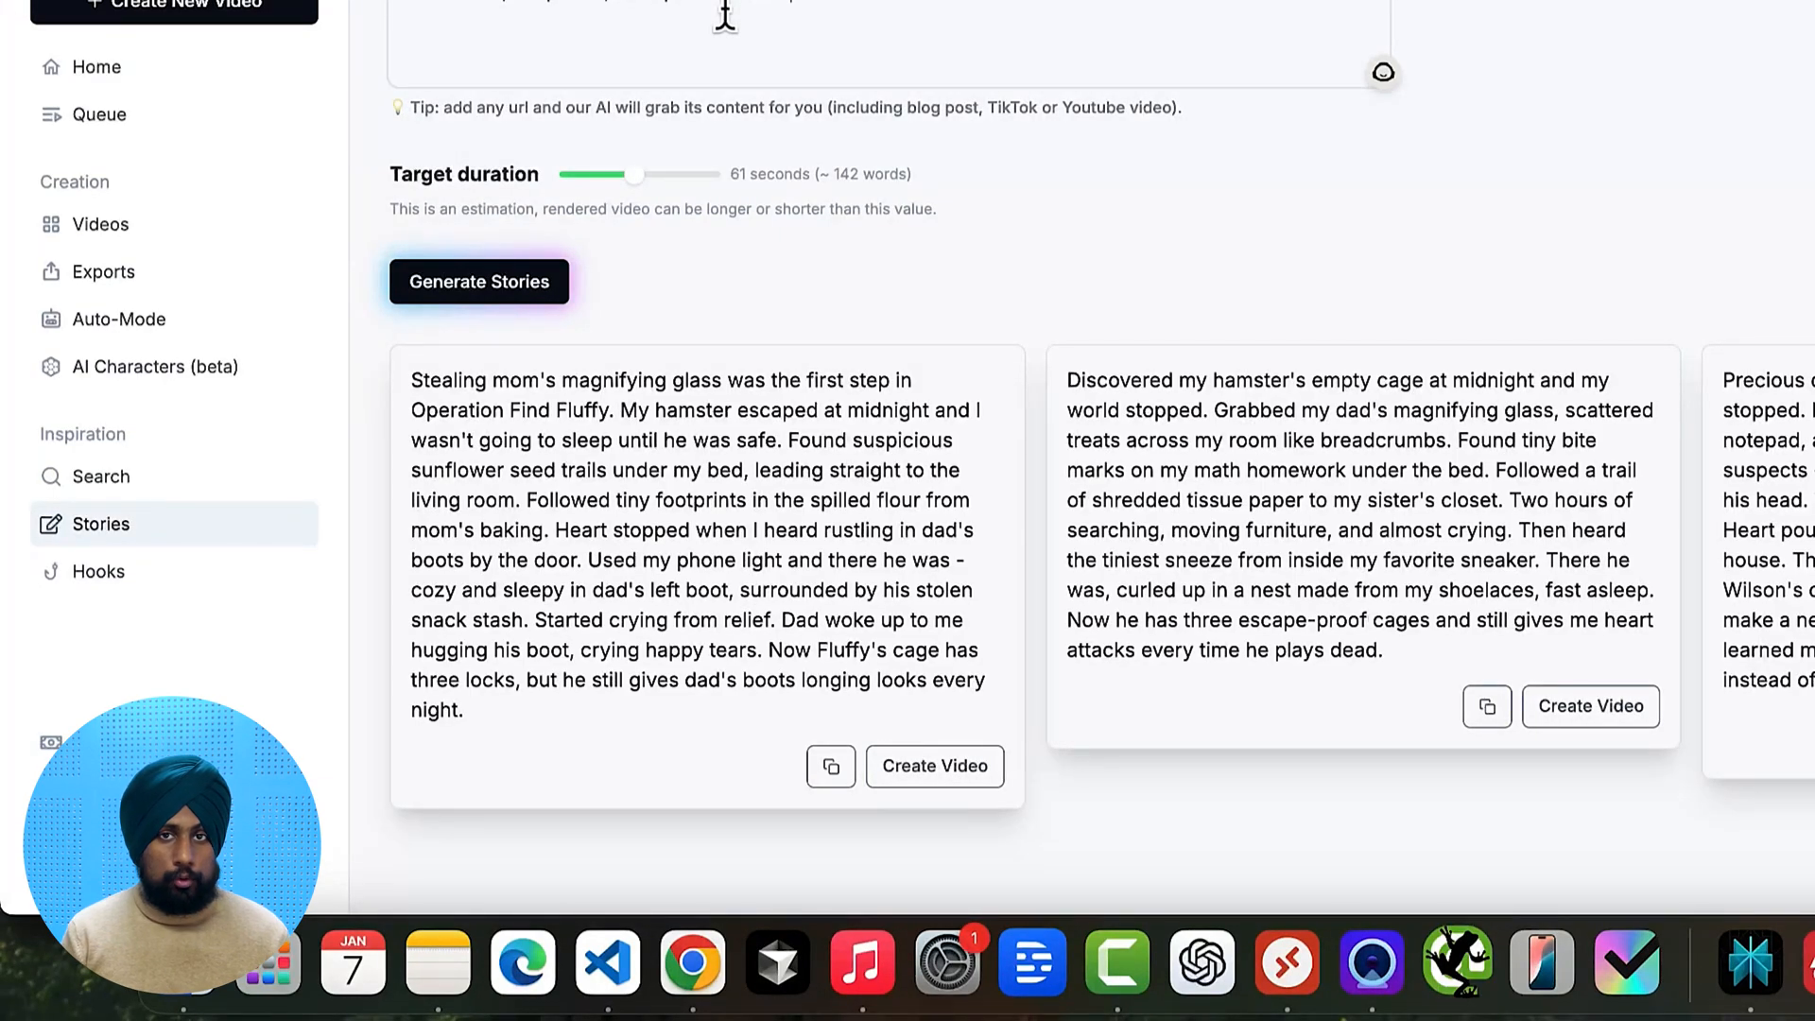
pyautogui.click(537, 289)
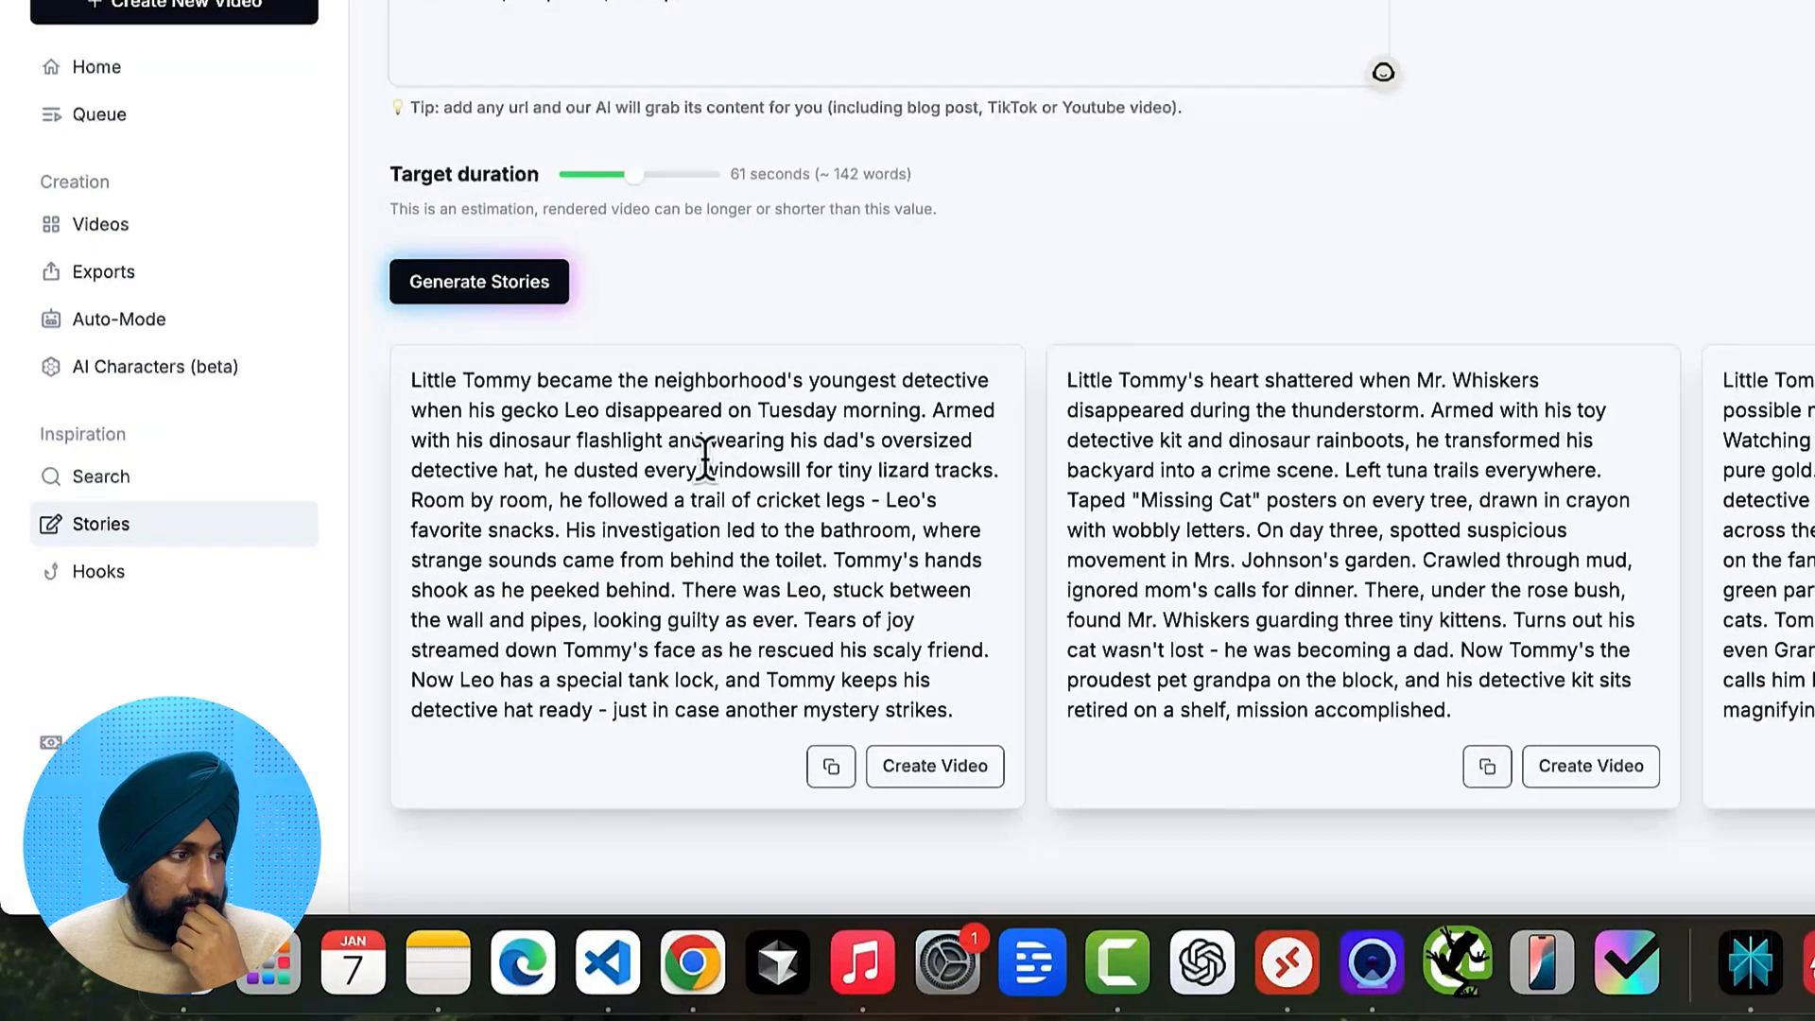
# Copy the first generated story, about the lost gecko, and create a video from it
pyautogui.click(855, 425)
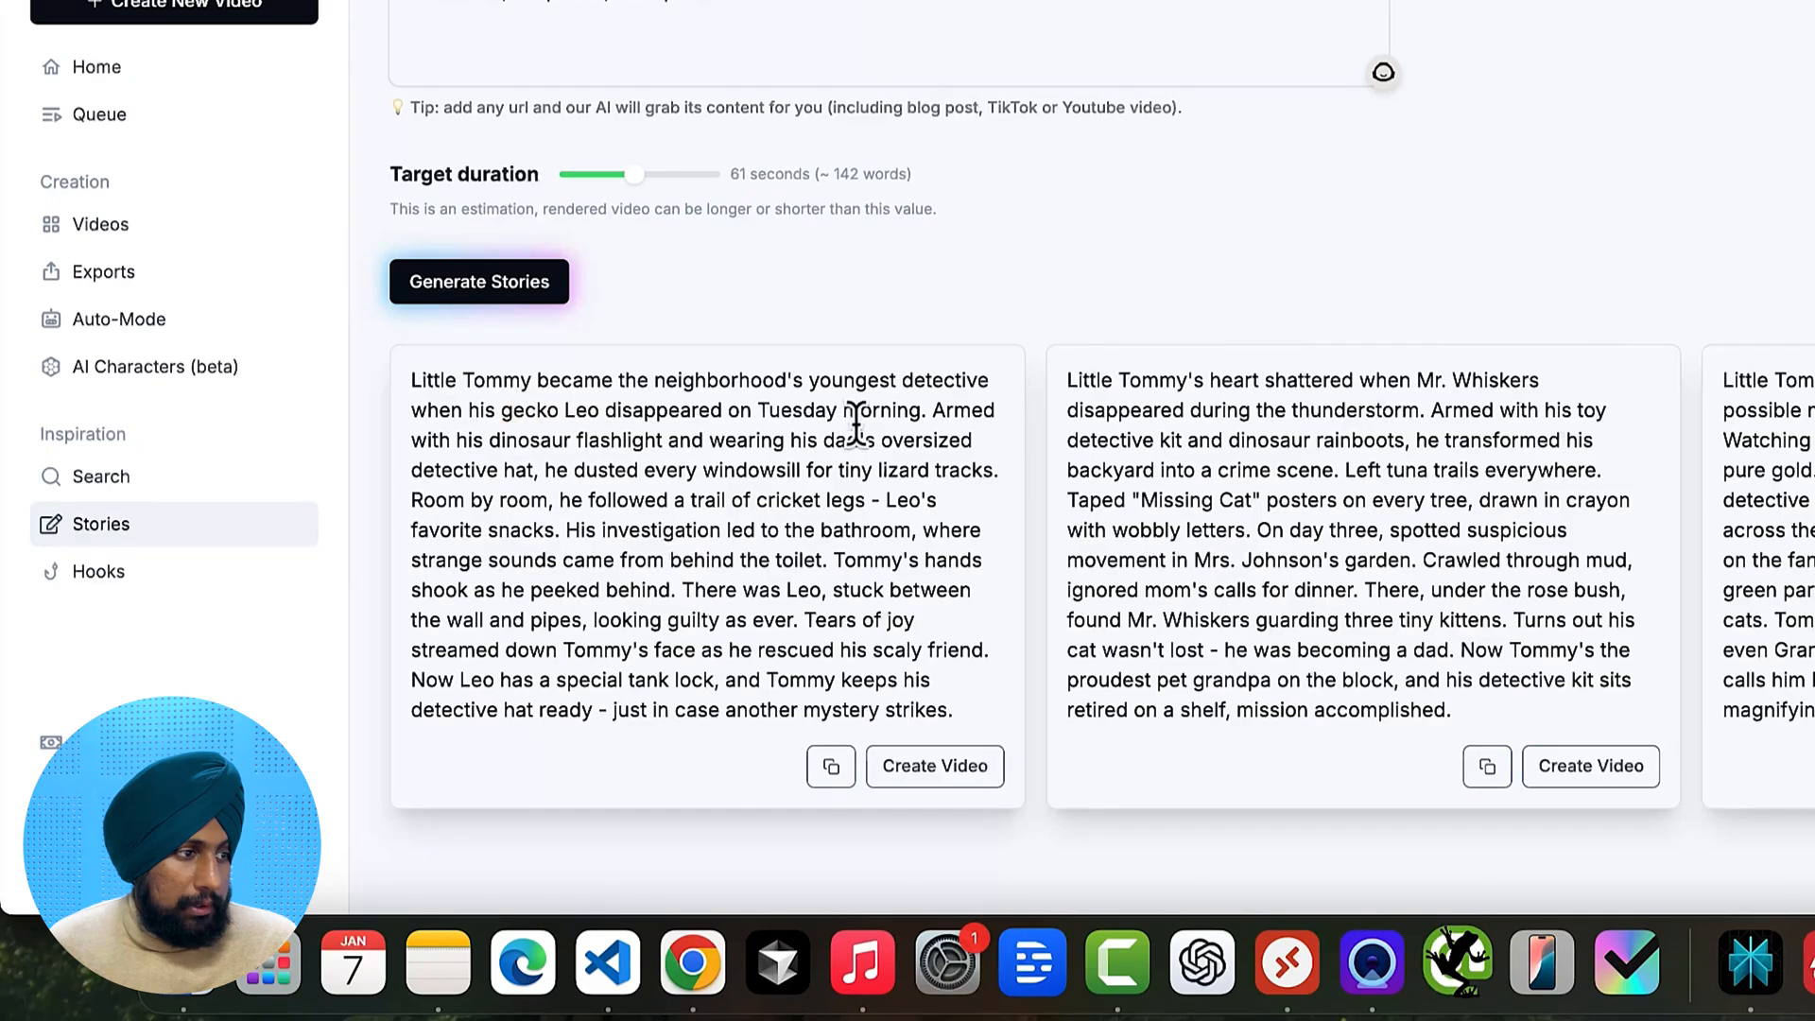
pyautogui.click(831, 770)
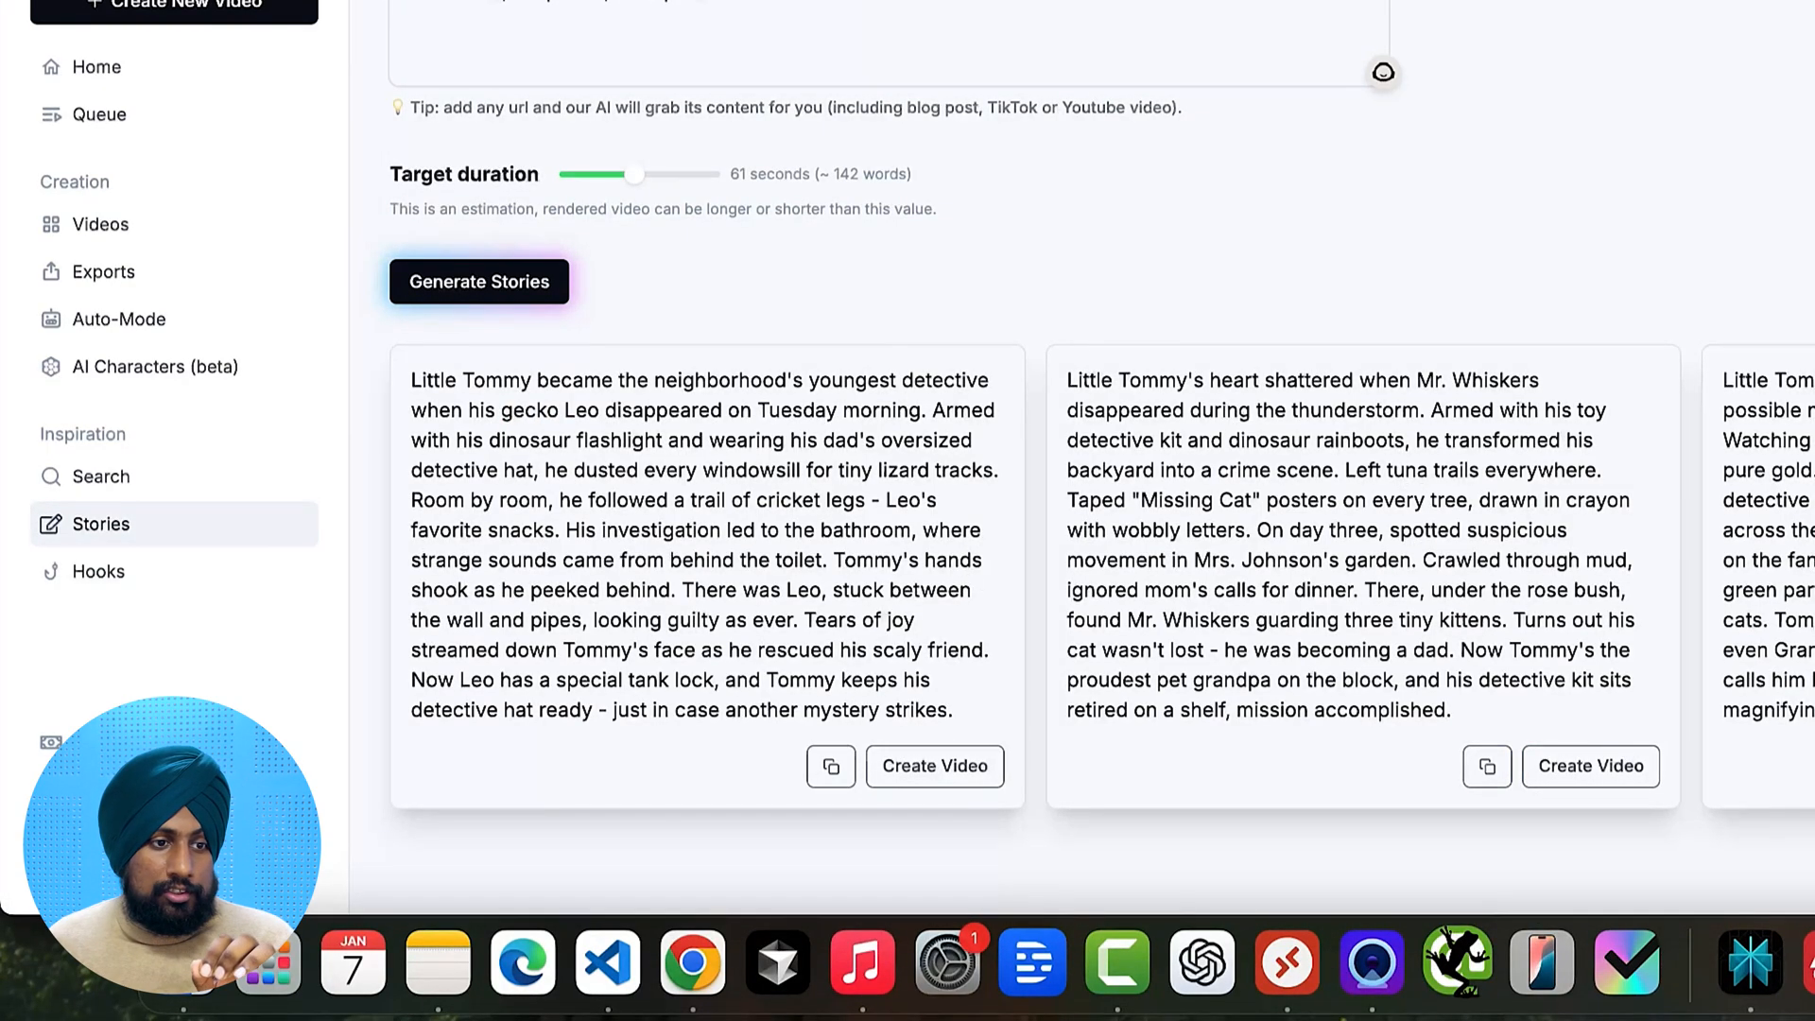
pyautogui.click(940, 767)
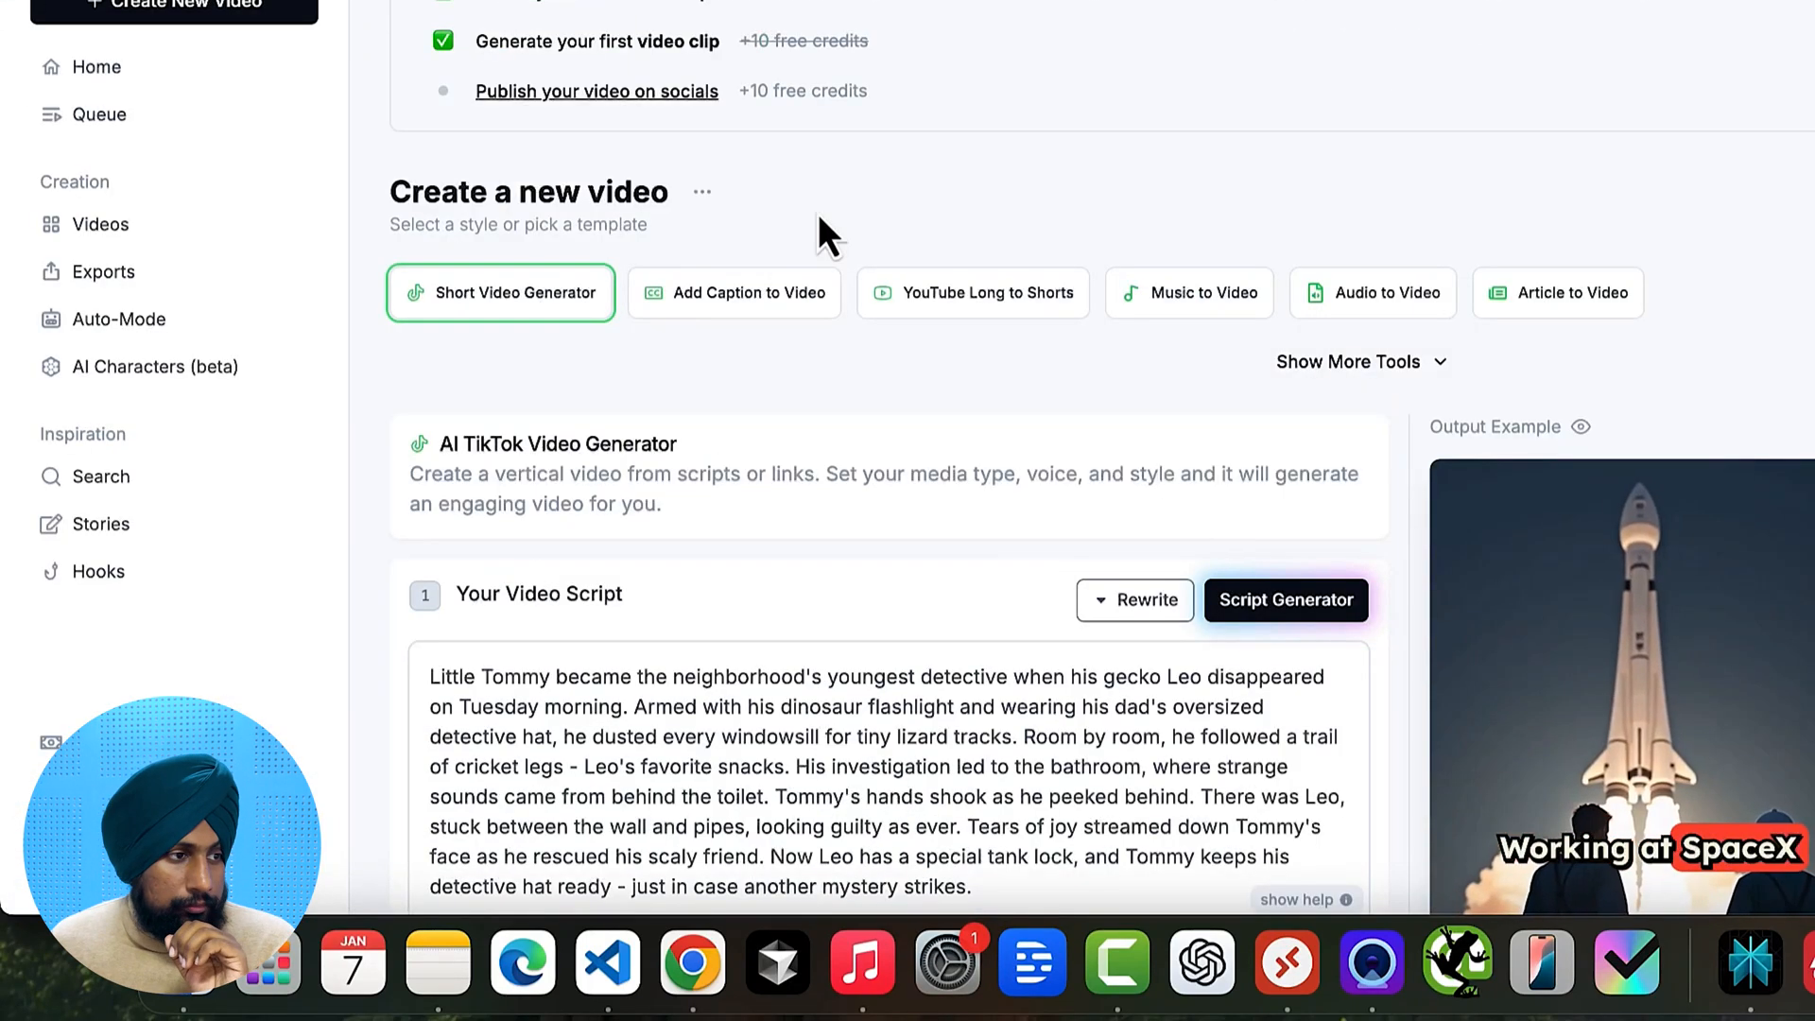
# Set the new video's media type to Moving AI images
pyautogui.scroll(-6, 821, 223)
pyautogui.scroll(-1, 819, 215)
pyautogui.click(578, 405)
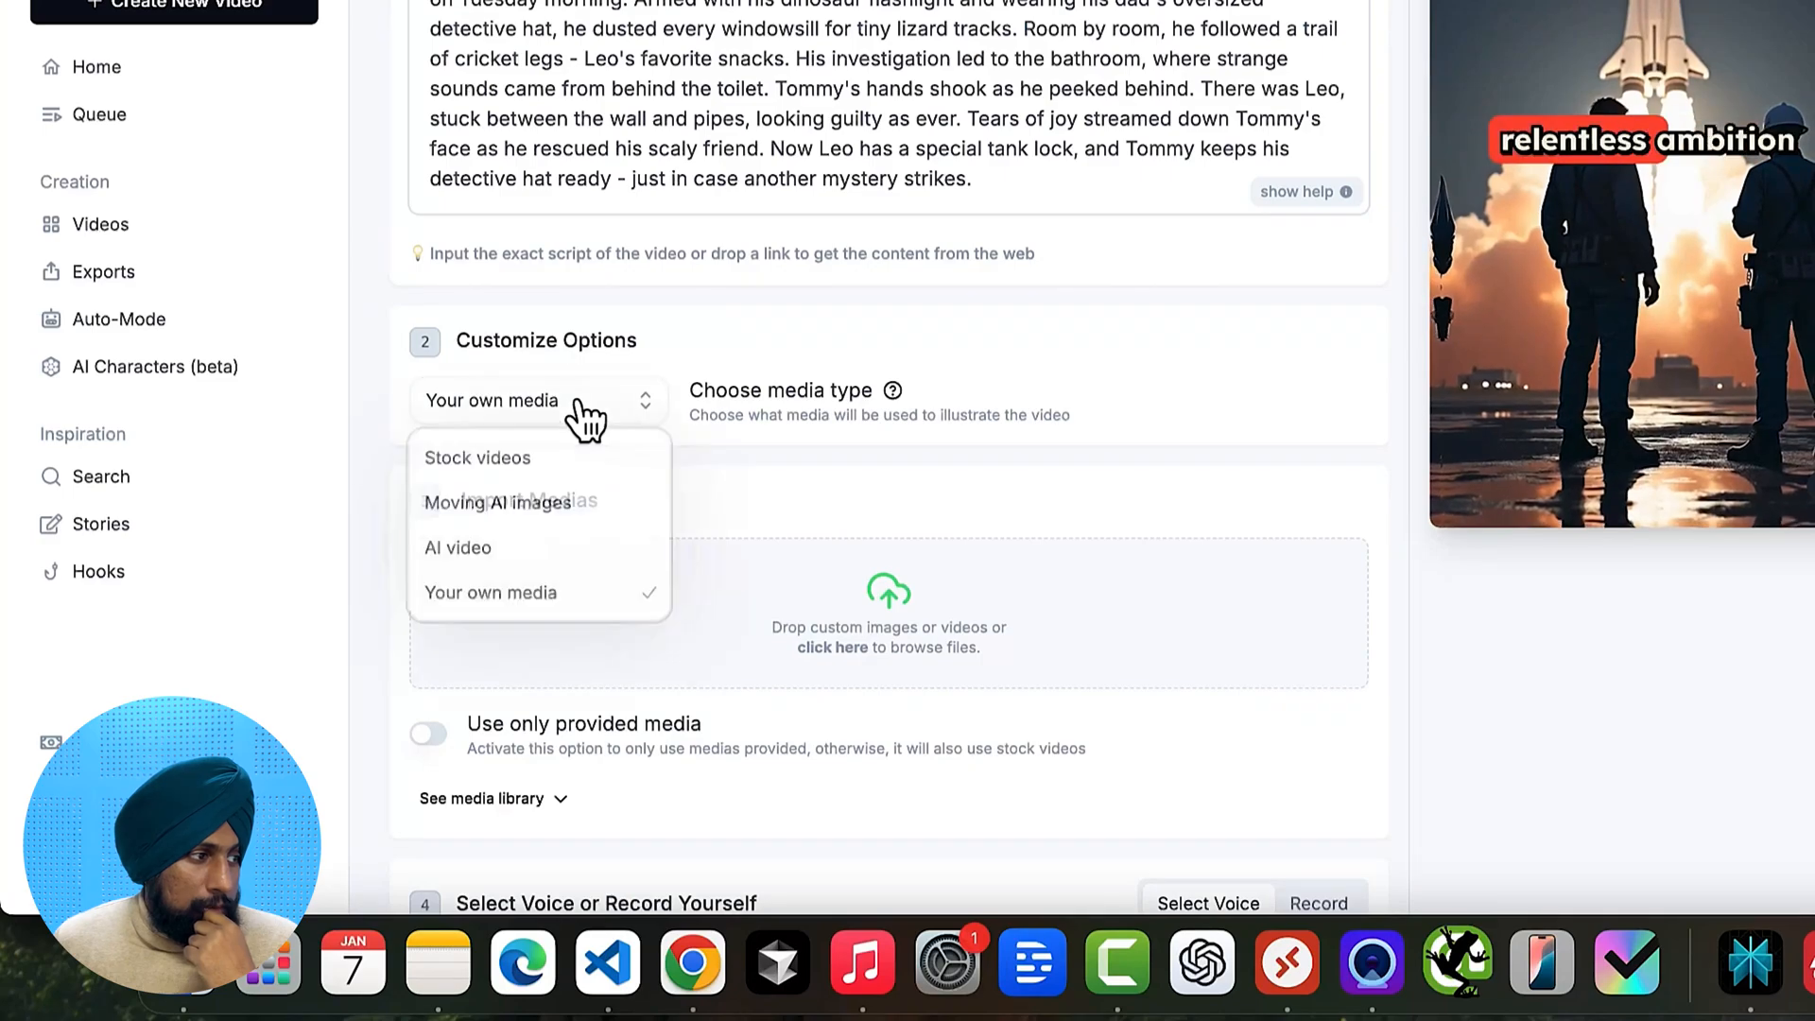
pyautogui.click(560, 517)
# Try the Anime Realism generation preset, browse the other presets and select Lego
pyautogui.scroll(-2, 672, 661)
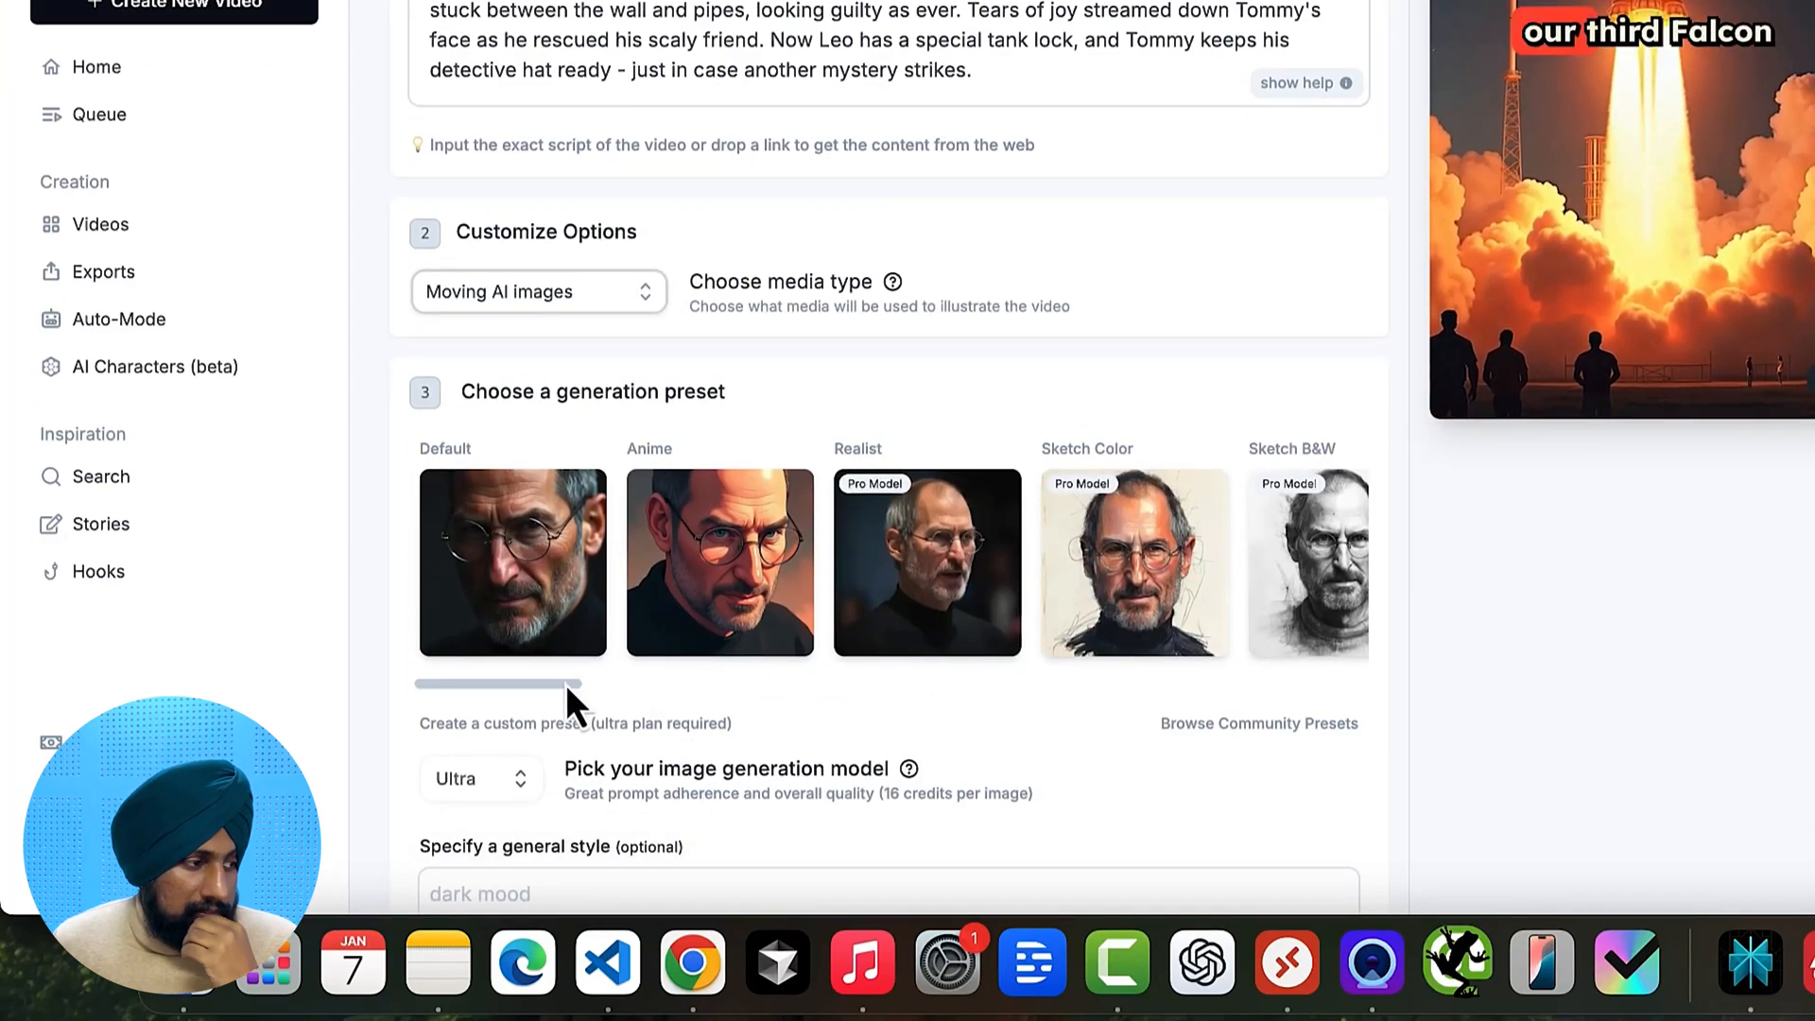
pyautogui.moveTo(565, 683); pyautogui.dragTo(1026, 691)
pyautogui.click(913, 567)
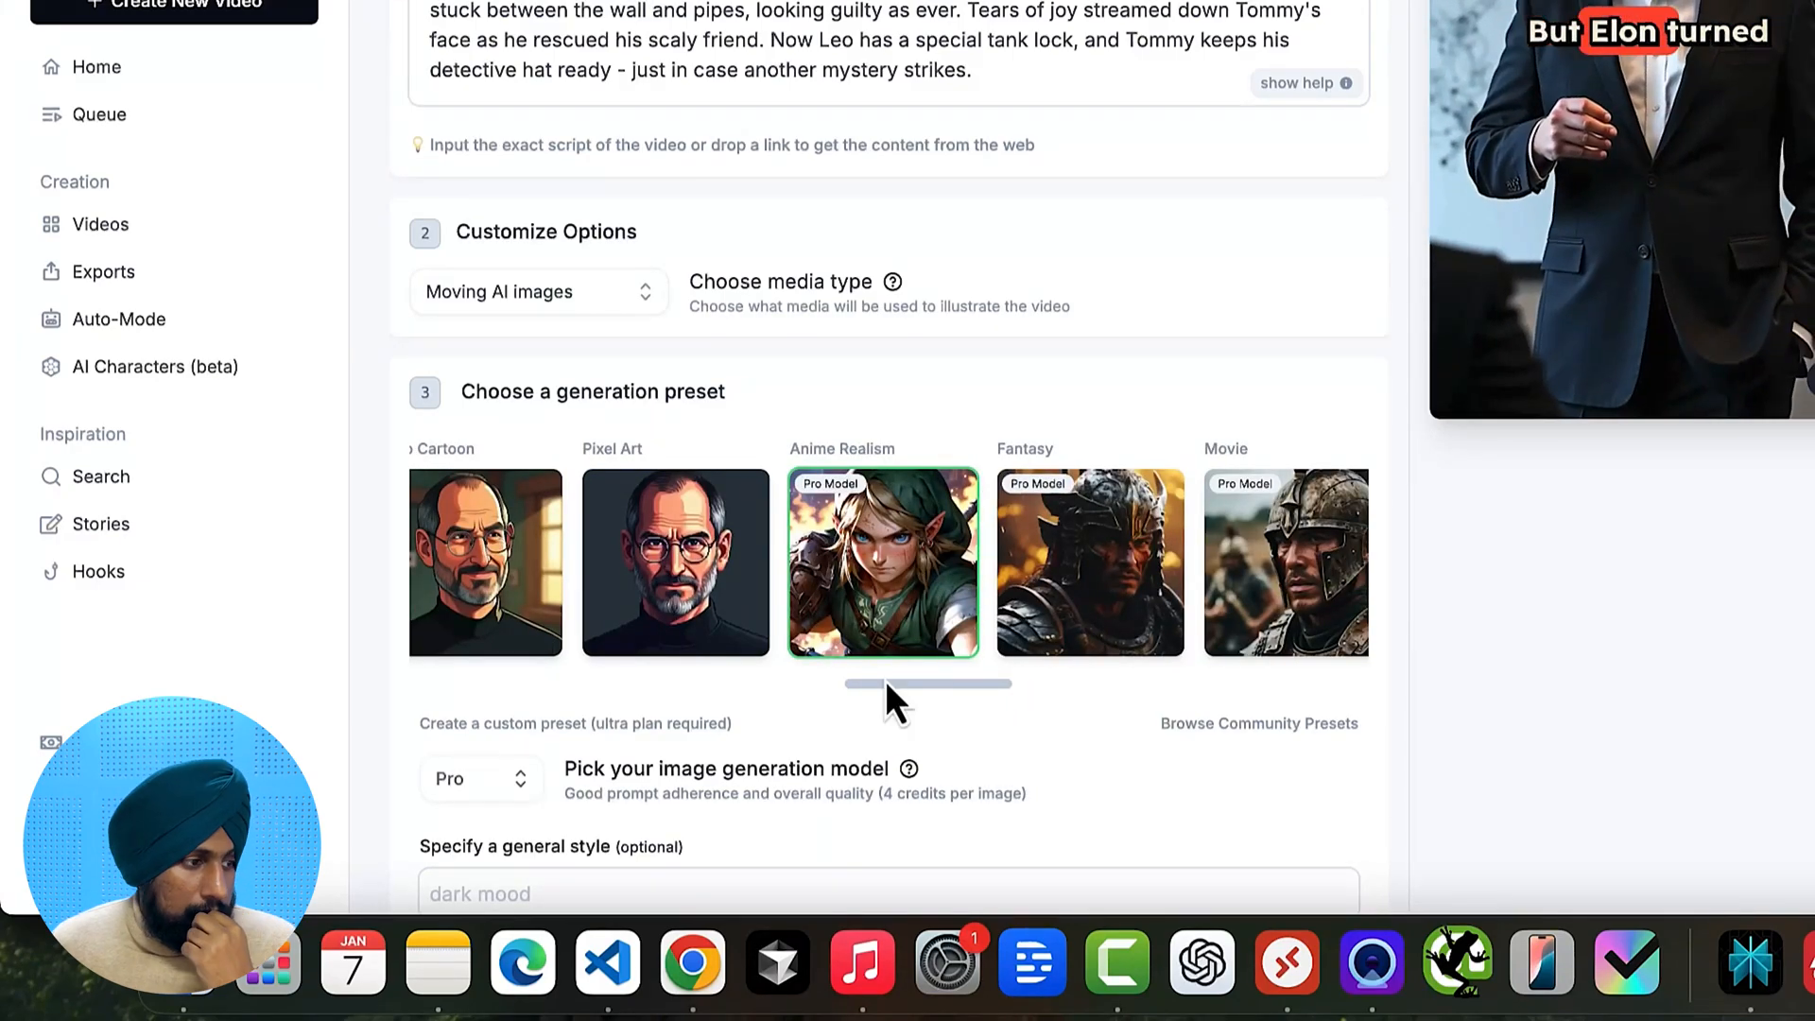
pyautogui.moveTo(889, 684); pyautogui.dragTo(779, 700)
pyautogui.hscroll(-5, 756, 709)
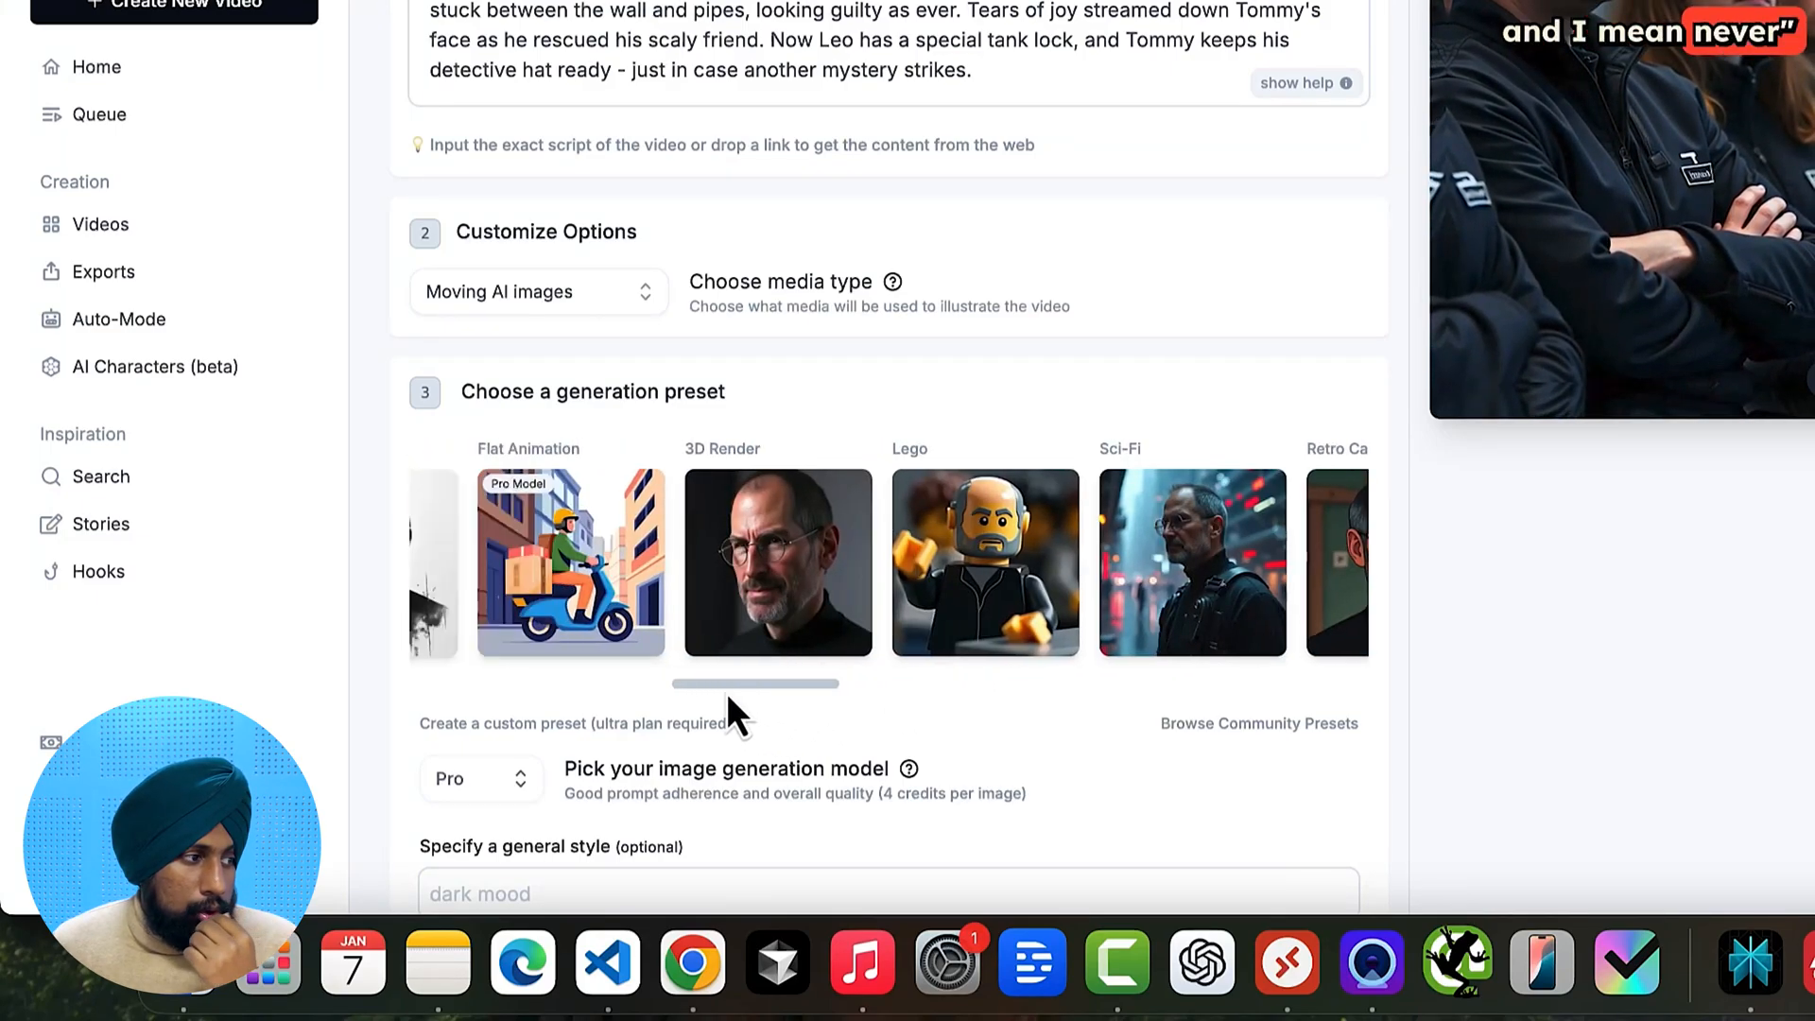
pyautogui.hscroll(8, 785, 709)
pyautogui.hscroll(-3, 792, 652)
pyautogui.click(818, 581)
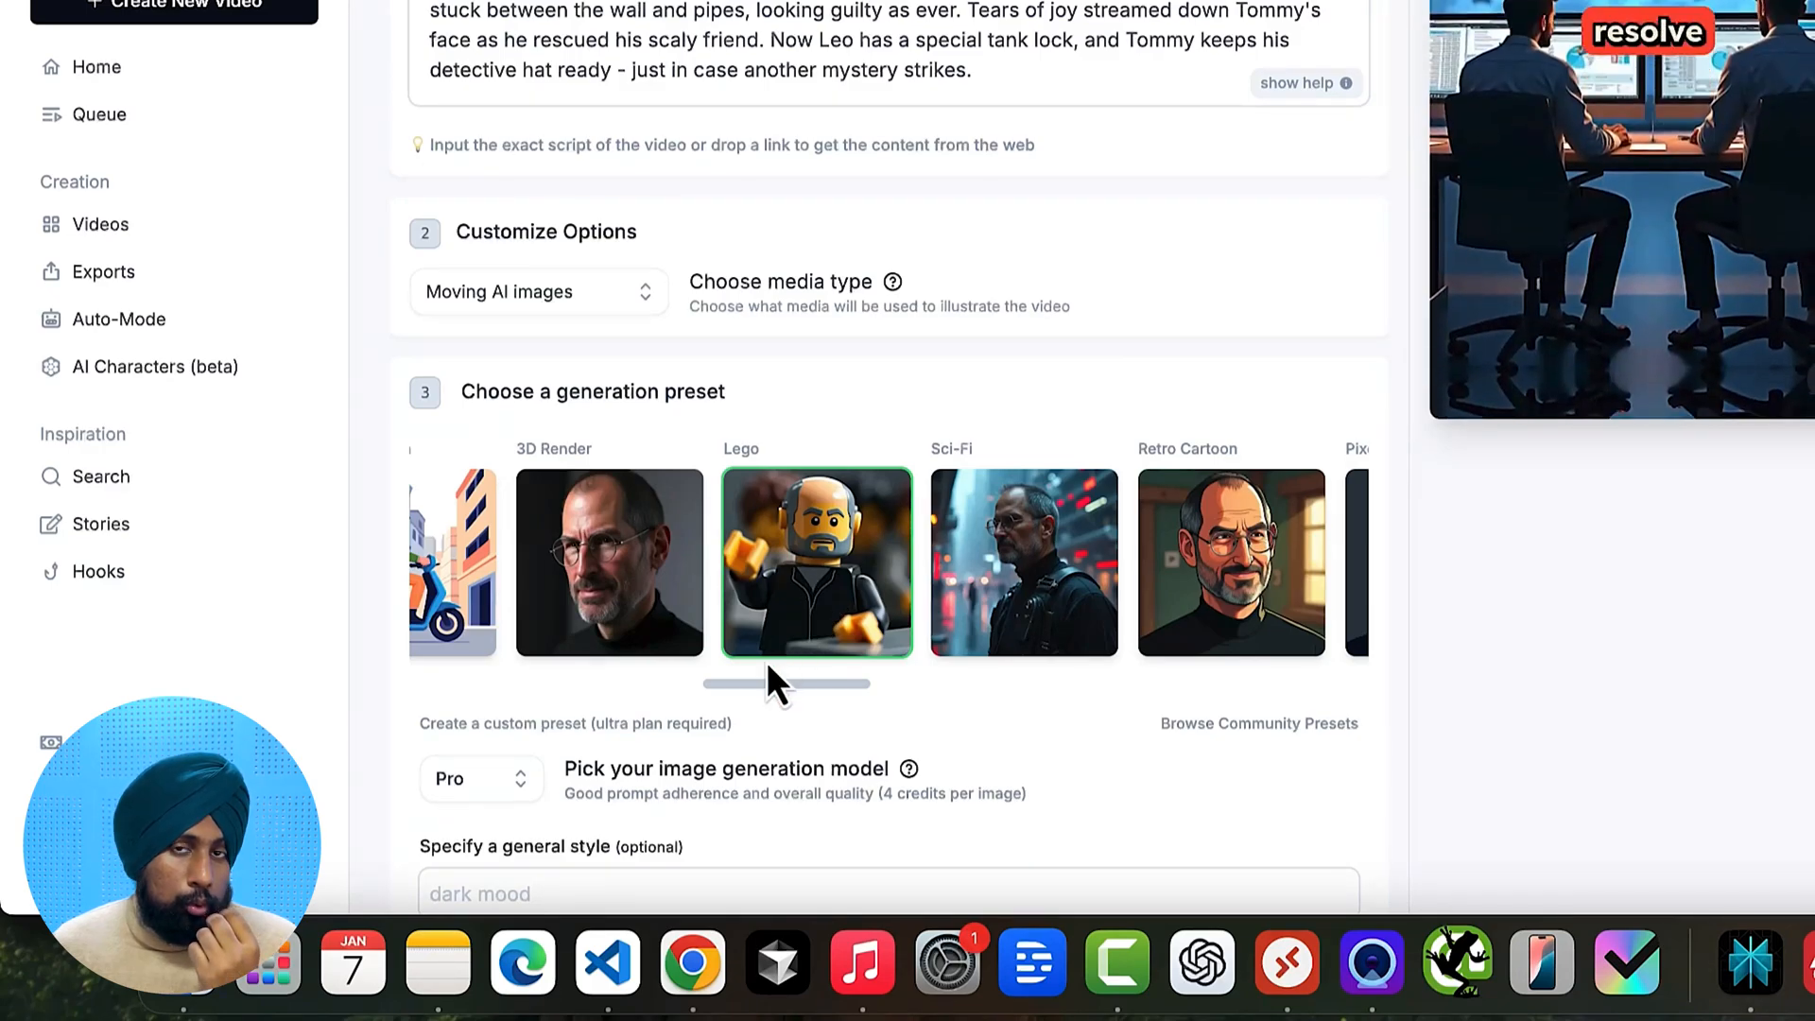
# Change the video's generation preset to Pixar
pyautogui.hscroll(-3, 763, 682)
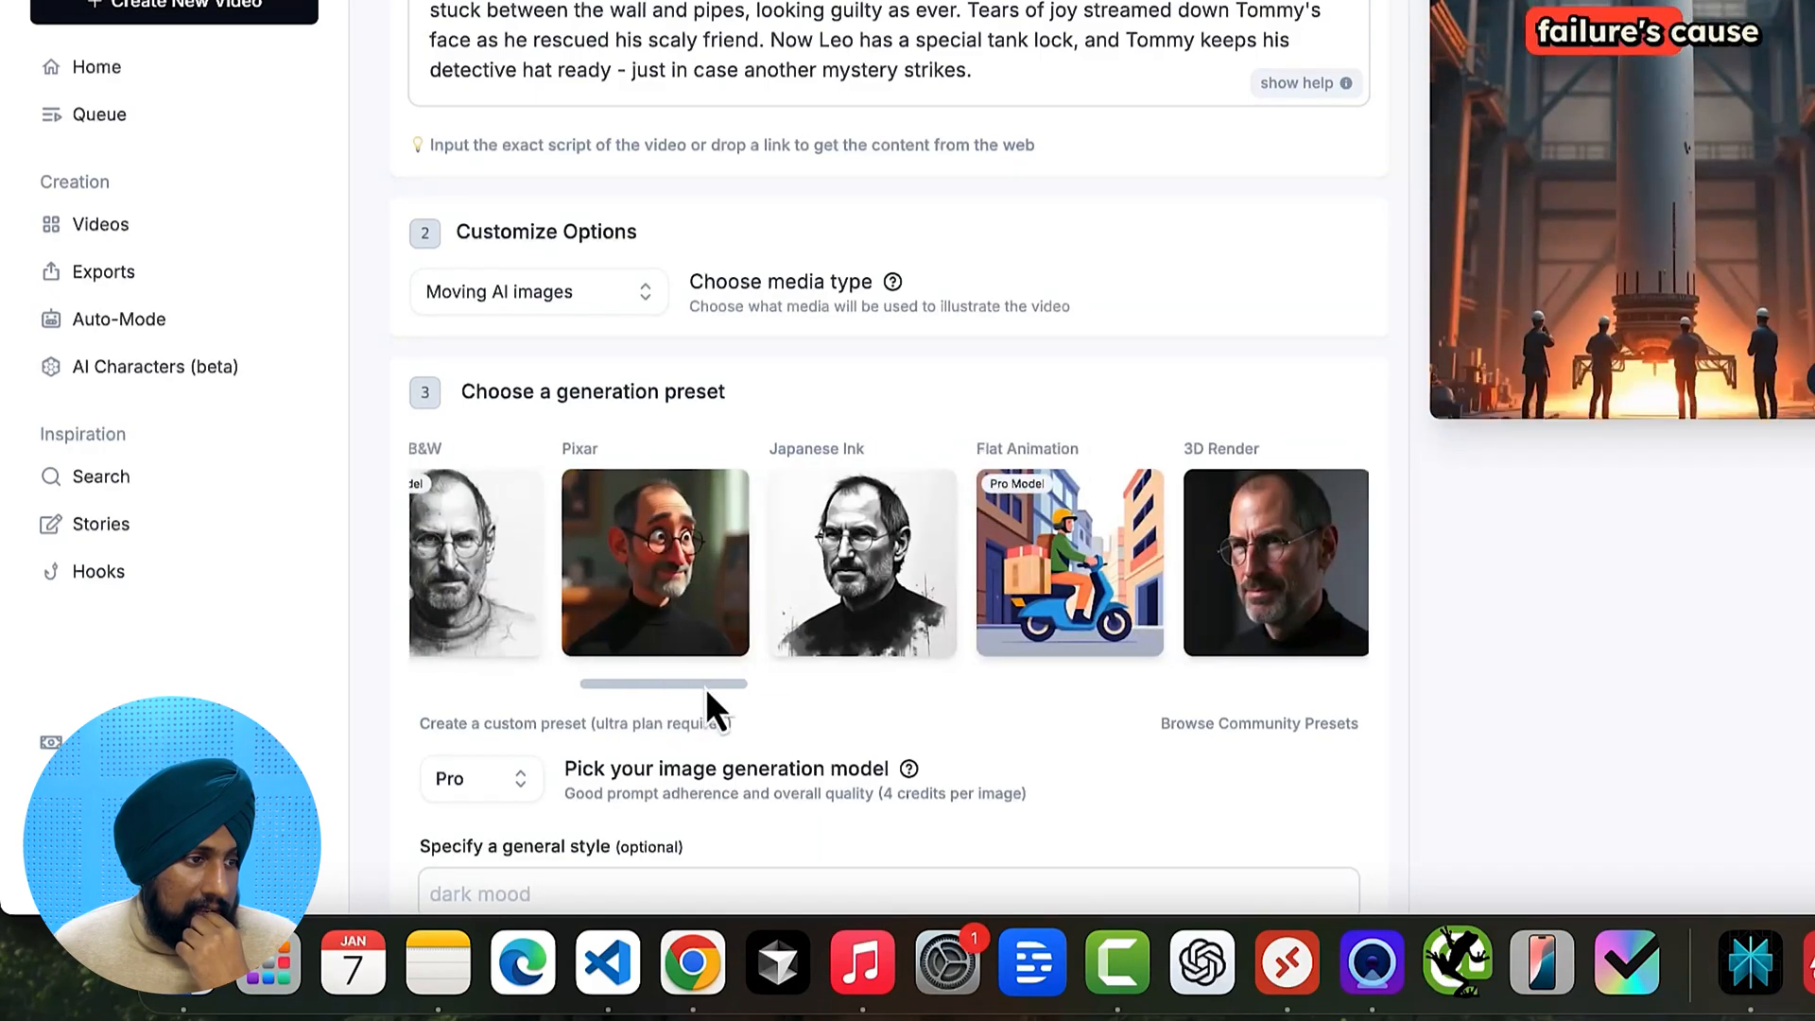
pyautogui.moveTo(736, 689)
pyautogui.mouseDown()
pyautogui.moveTo(548, 676)
pyautogui.moveTo(635, 675)
pyautogui.mouseUp()
pyautogui.click(807, 600)
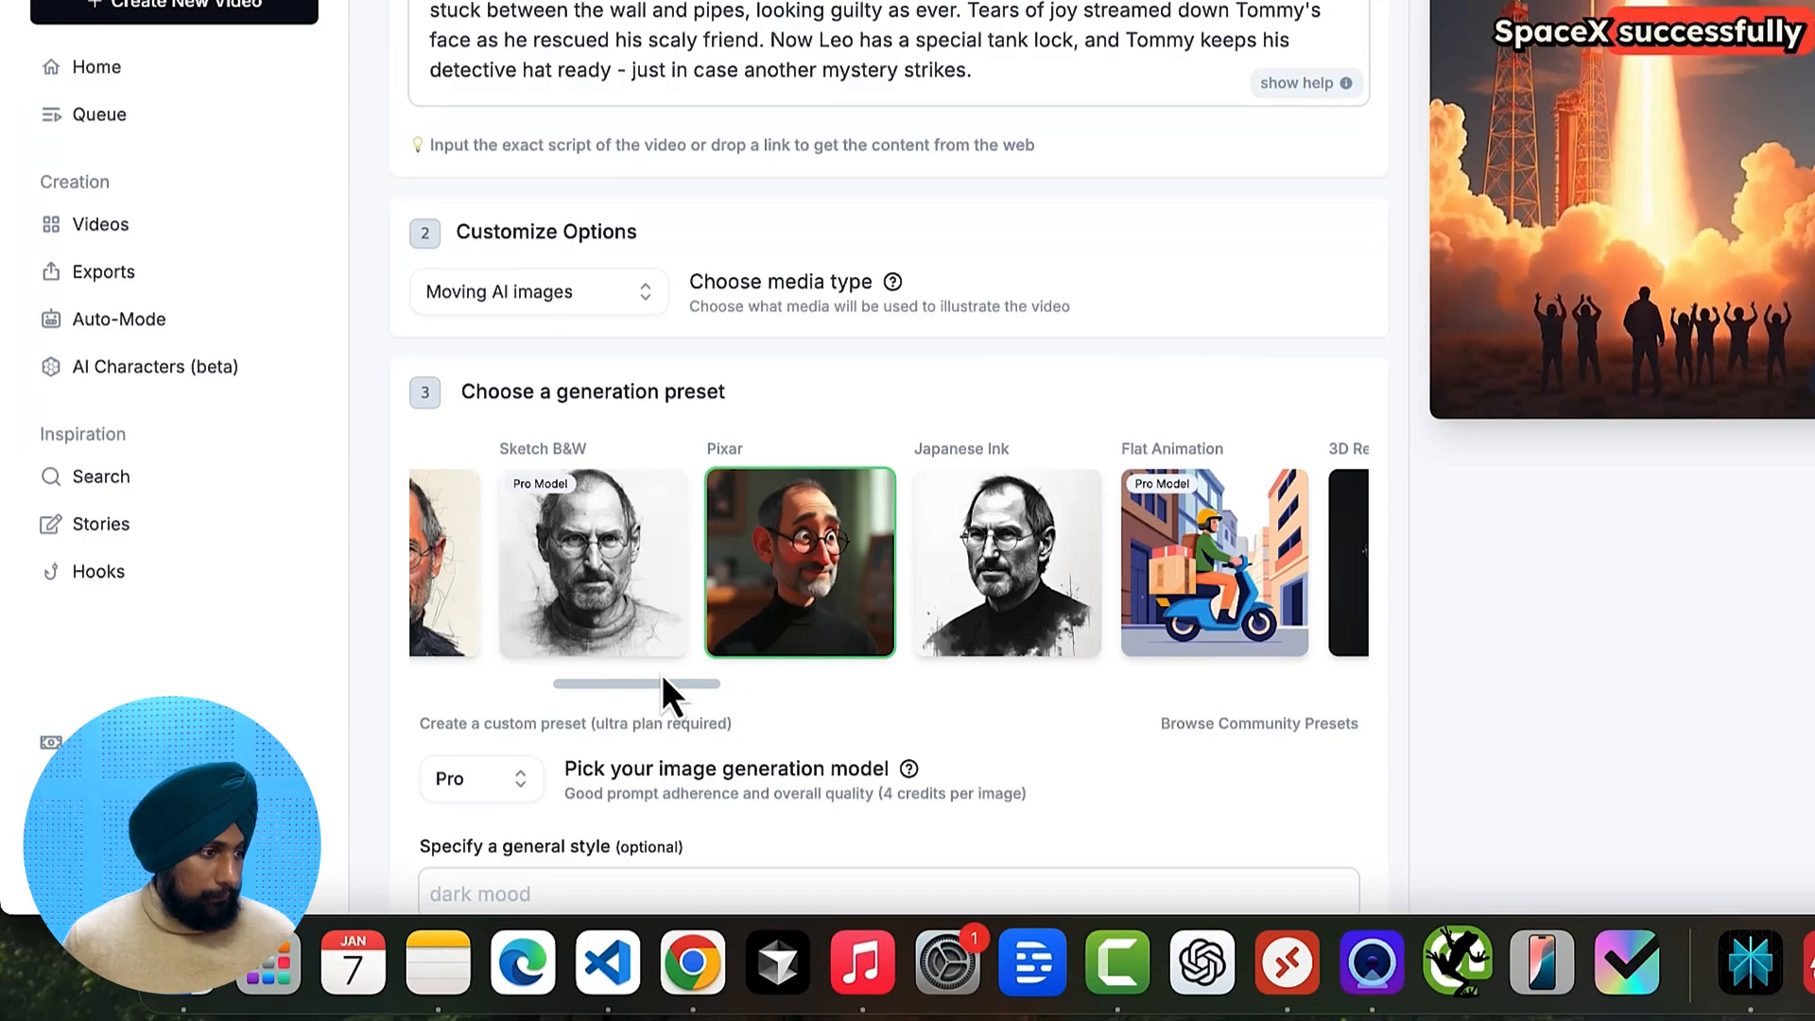
# Compare the Base, Pro and Ultra image generation models by sample image and credits per image
pyautogui.scroll(-5, 648, 745)
pyautogui.click(518, 370)
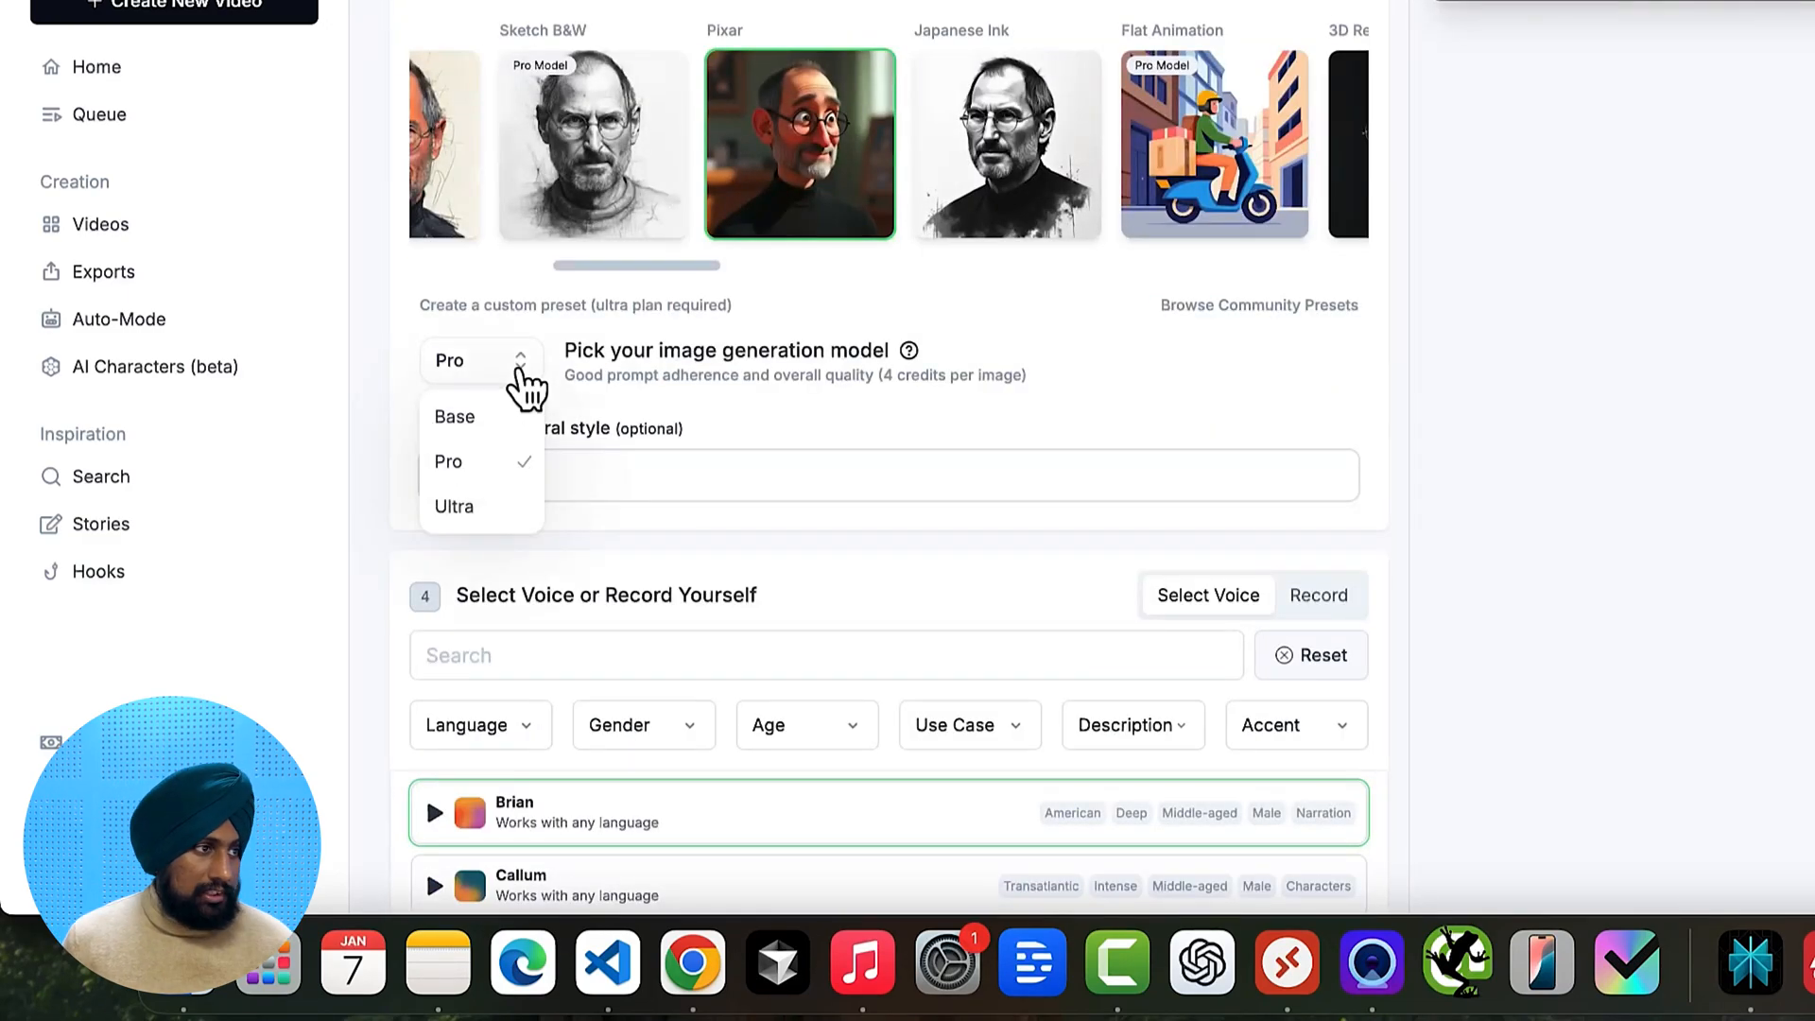
pyautogui.click(1057, 374)
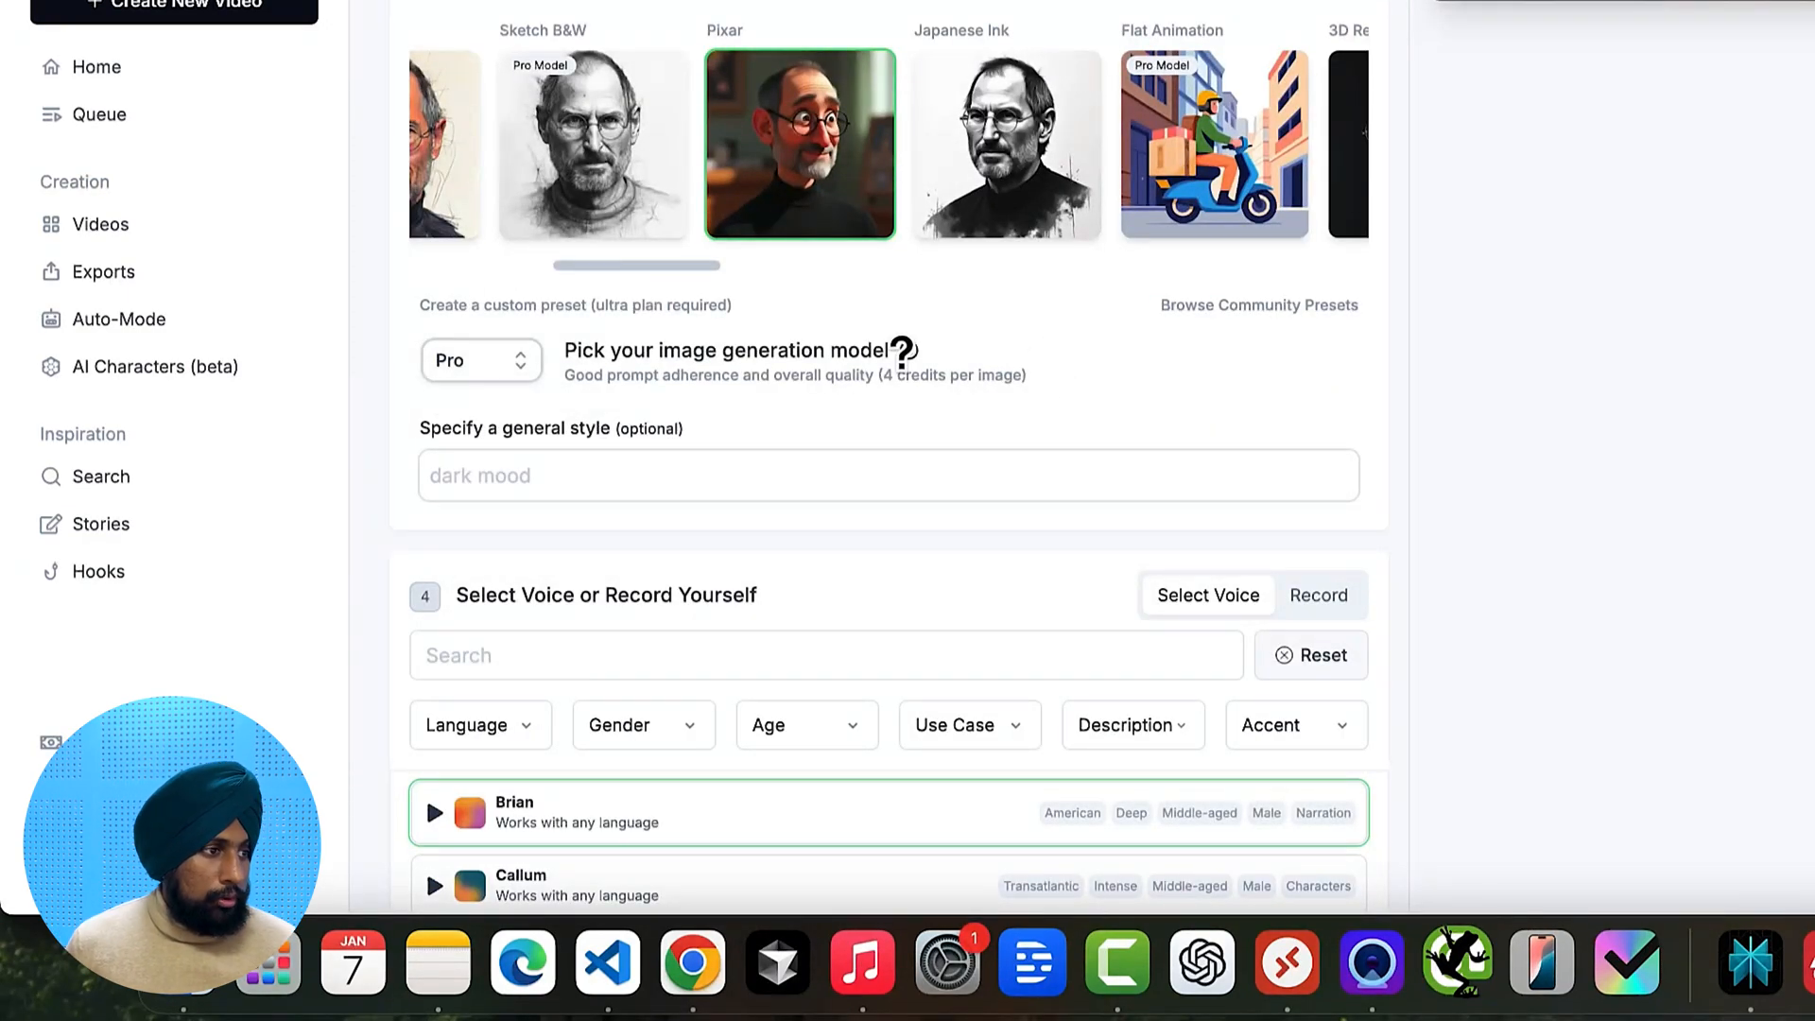
pyautogui.click(518, 369)
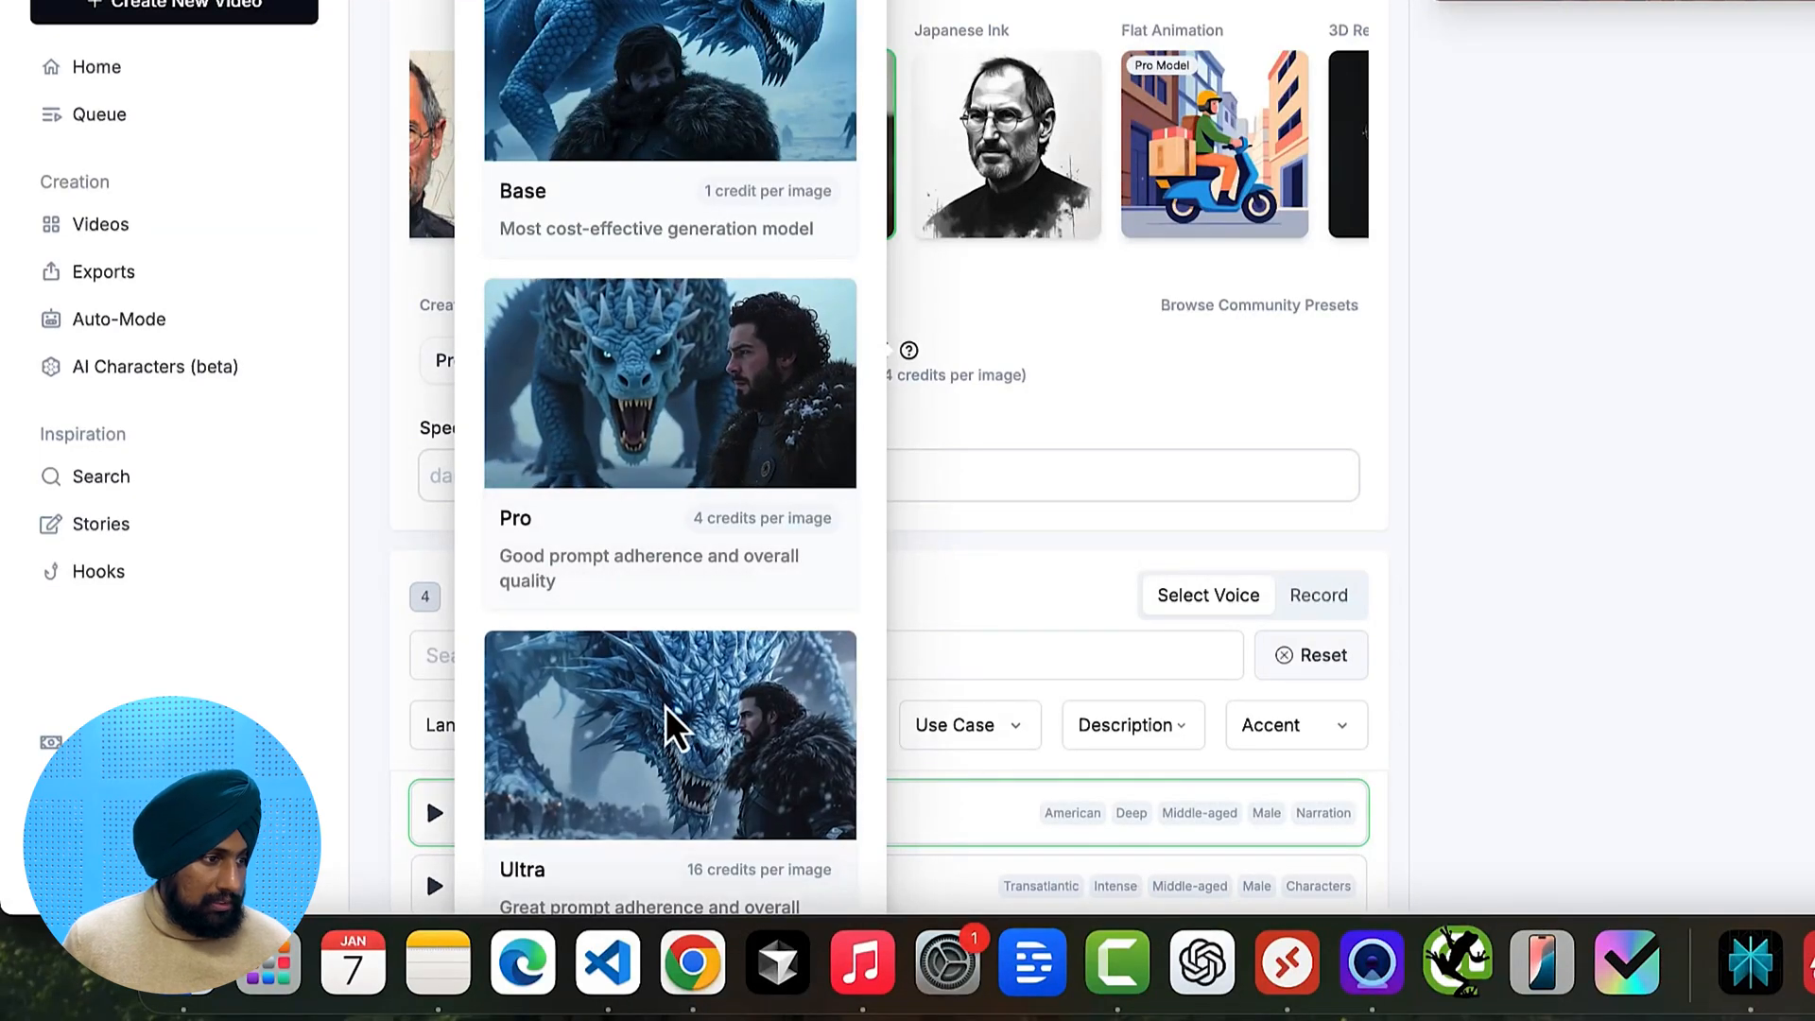
pyautogui.scroll(-1, 668, 730)
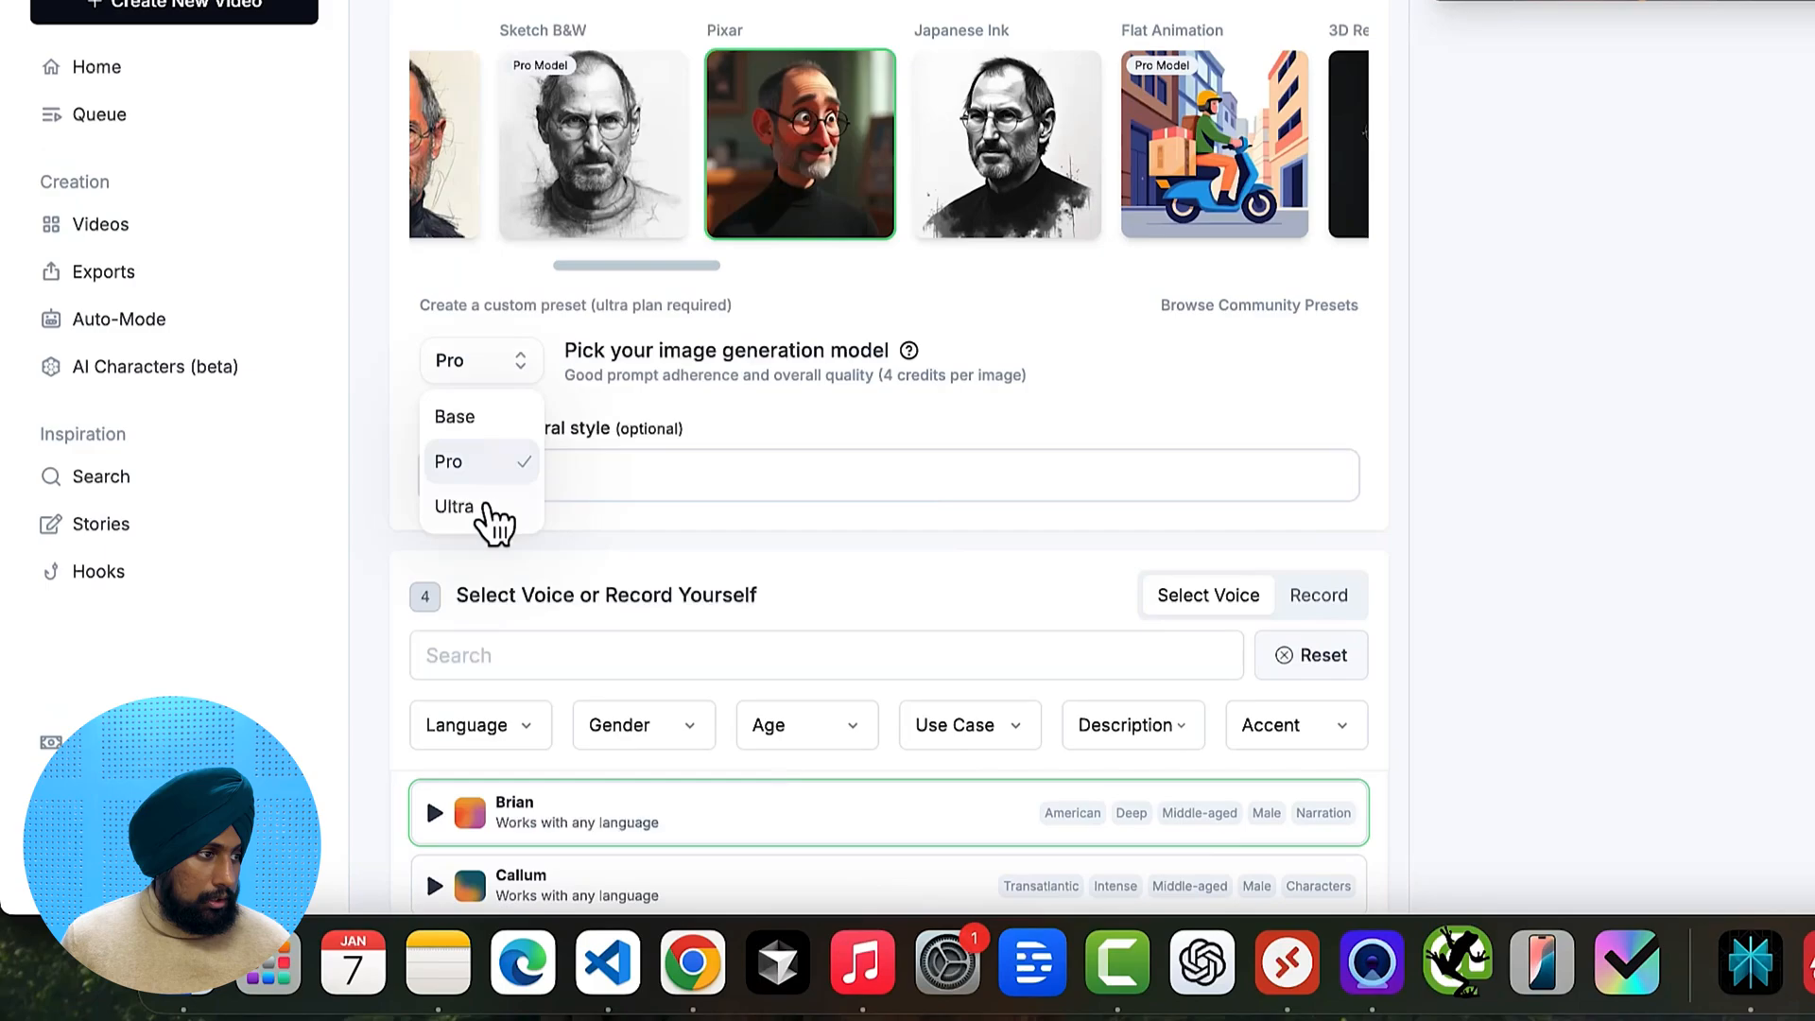
# Try the Ultra and Base image generation models and return the selection to Pro
pyautogui.click(491, 513)
pyautogui.moveTo(884, 374); pyautogui.dragTo(1047, 388)
pyautogui.click(863, 433)
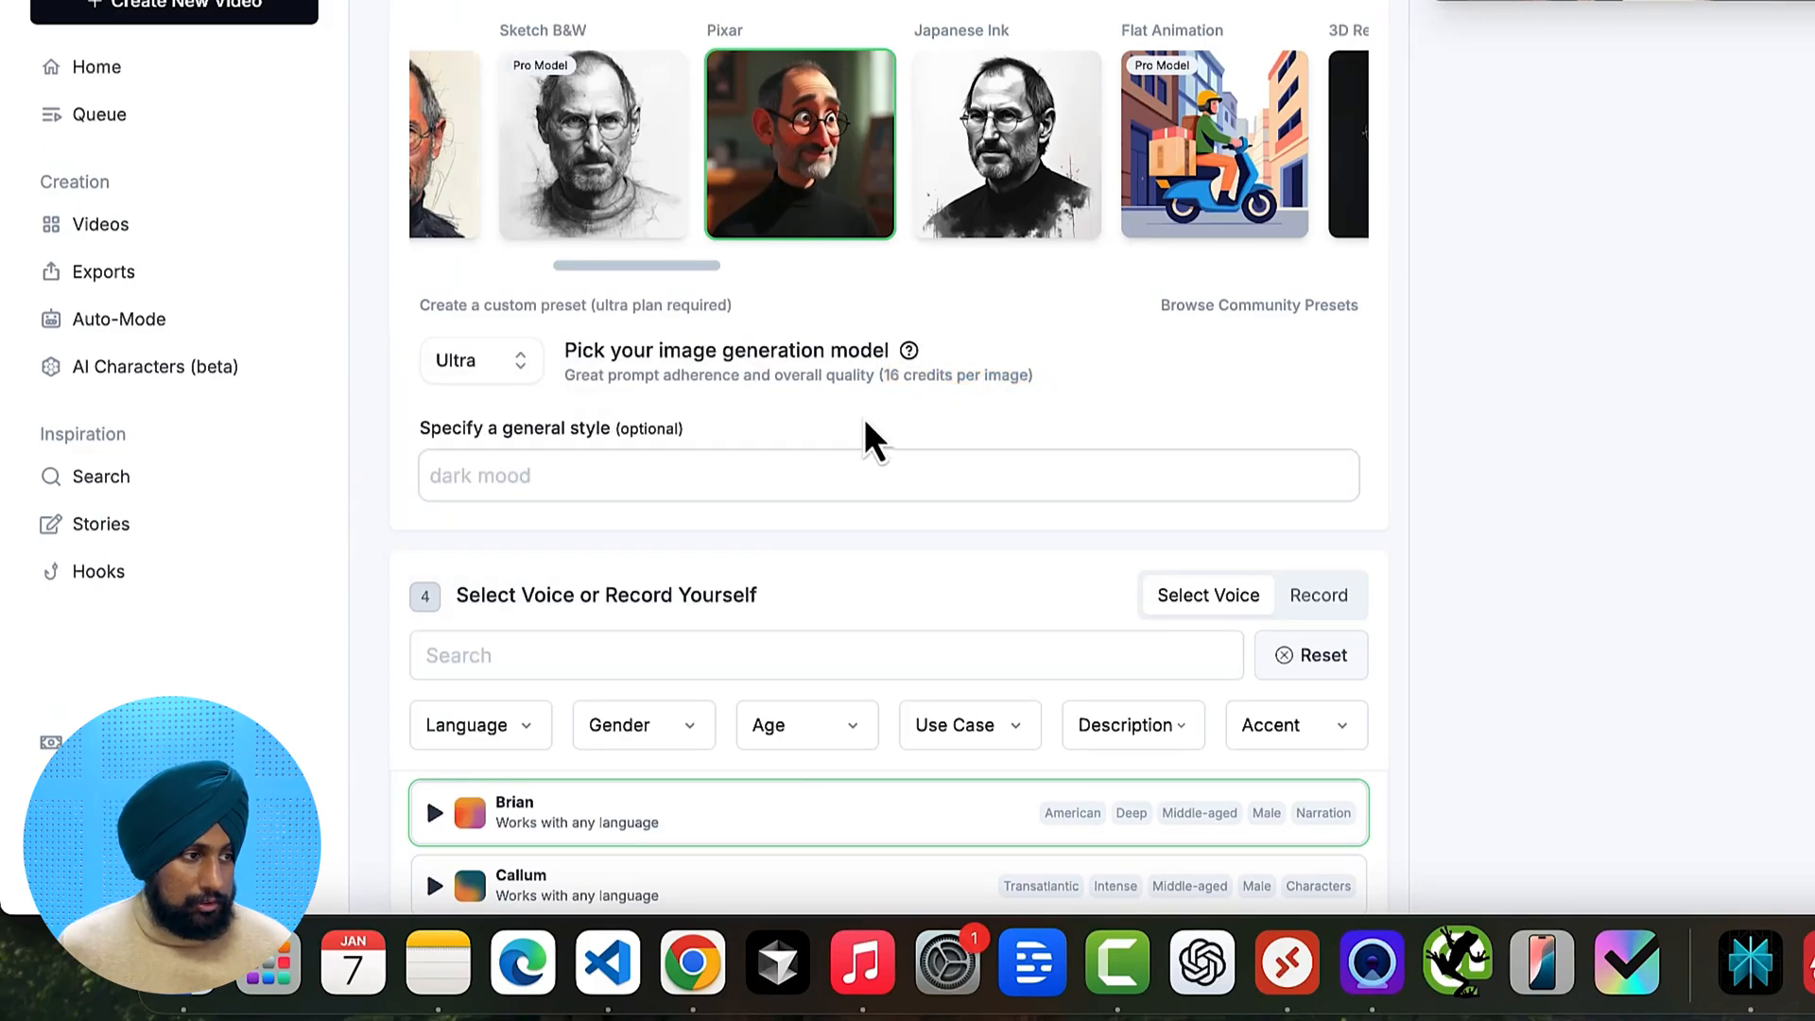
pyautogui.click(507, 372)
pyautogui.click(498, 461)
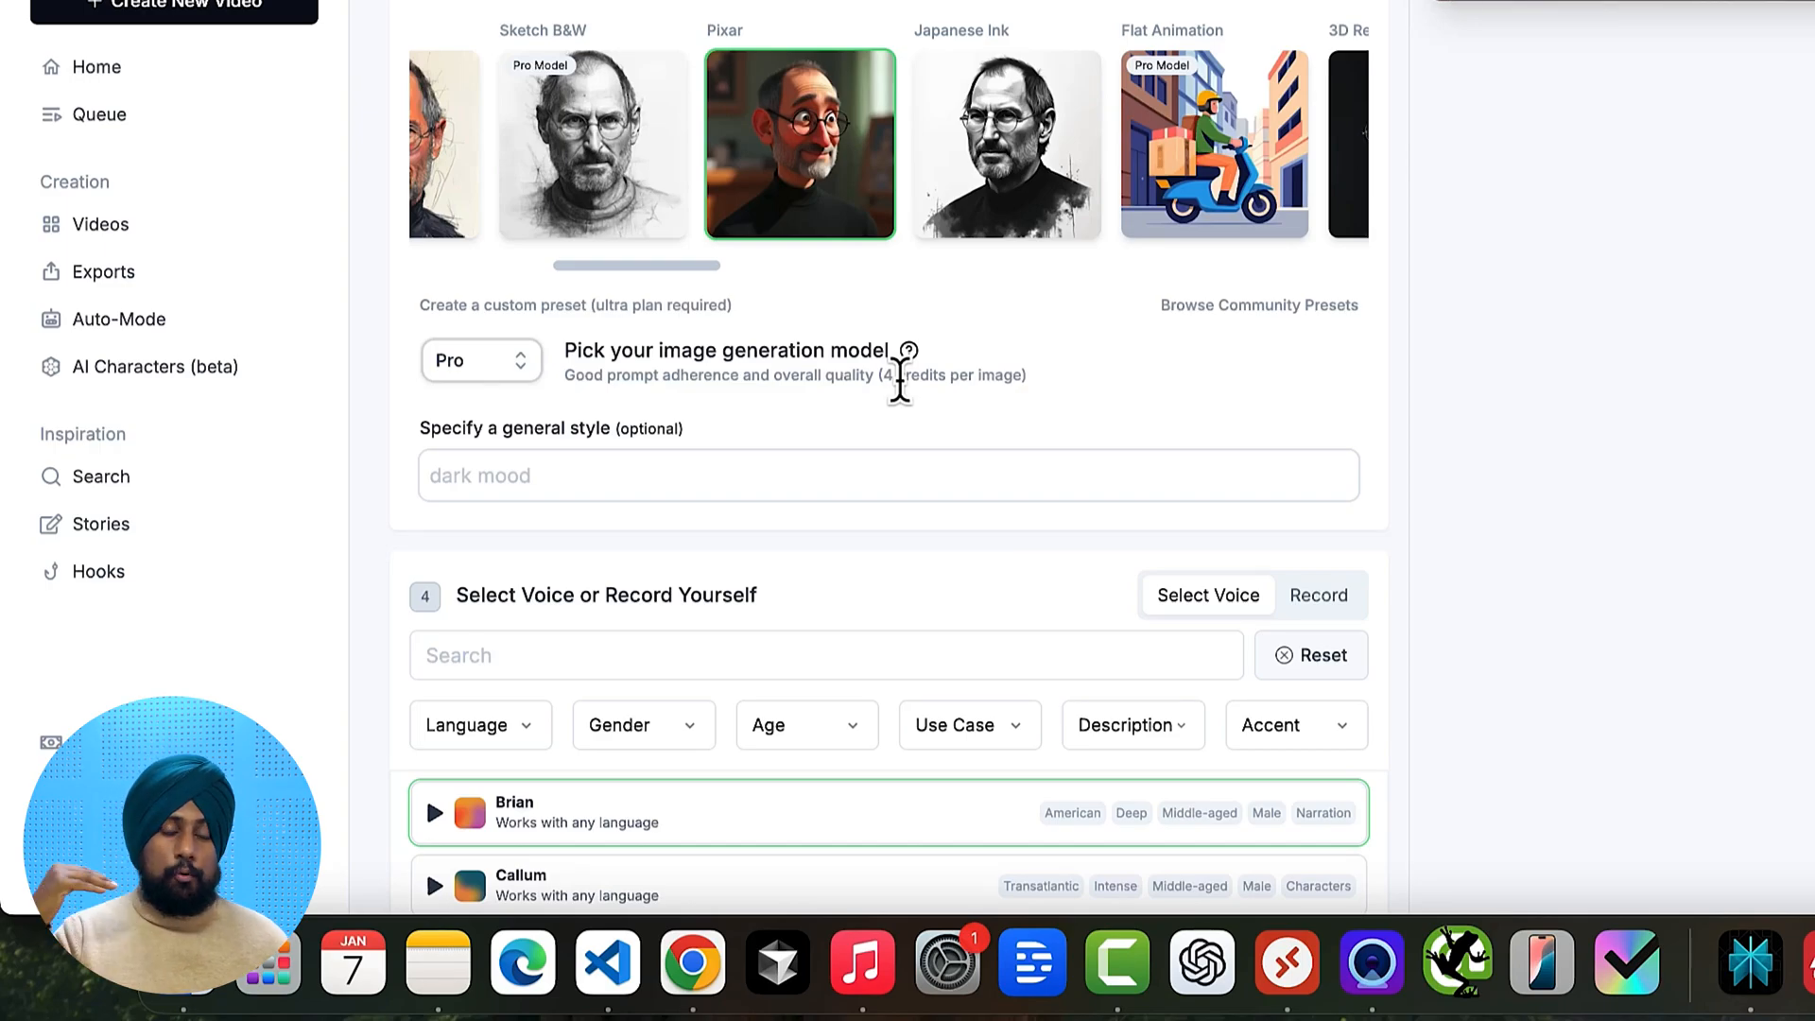
pyautogui.click(502, 359)
pyautogui.click(504, 413)
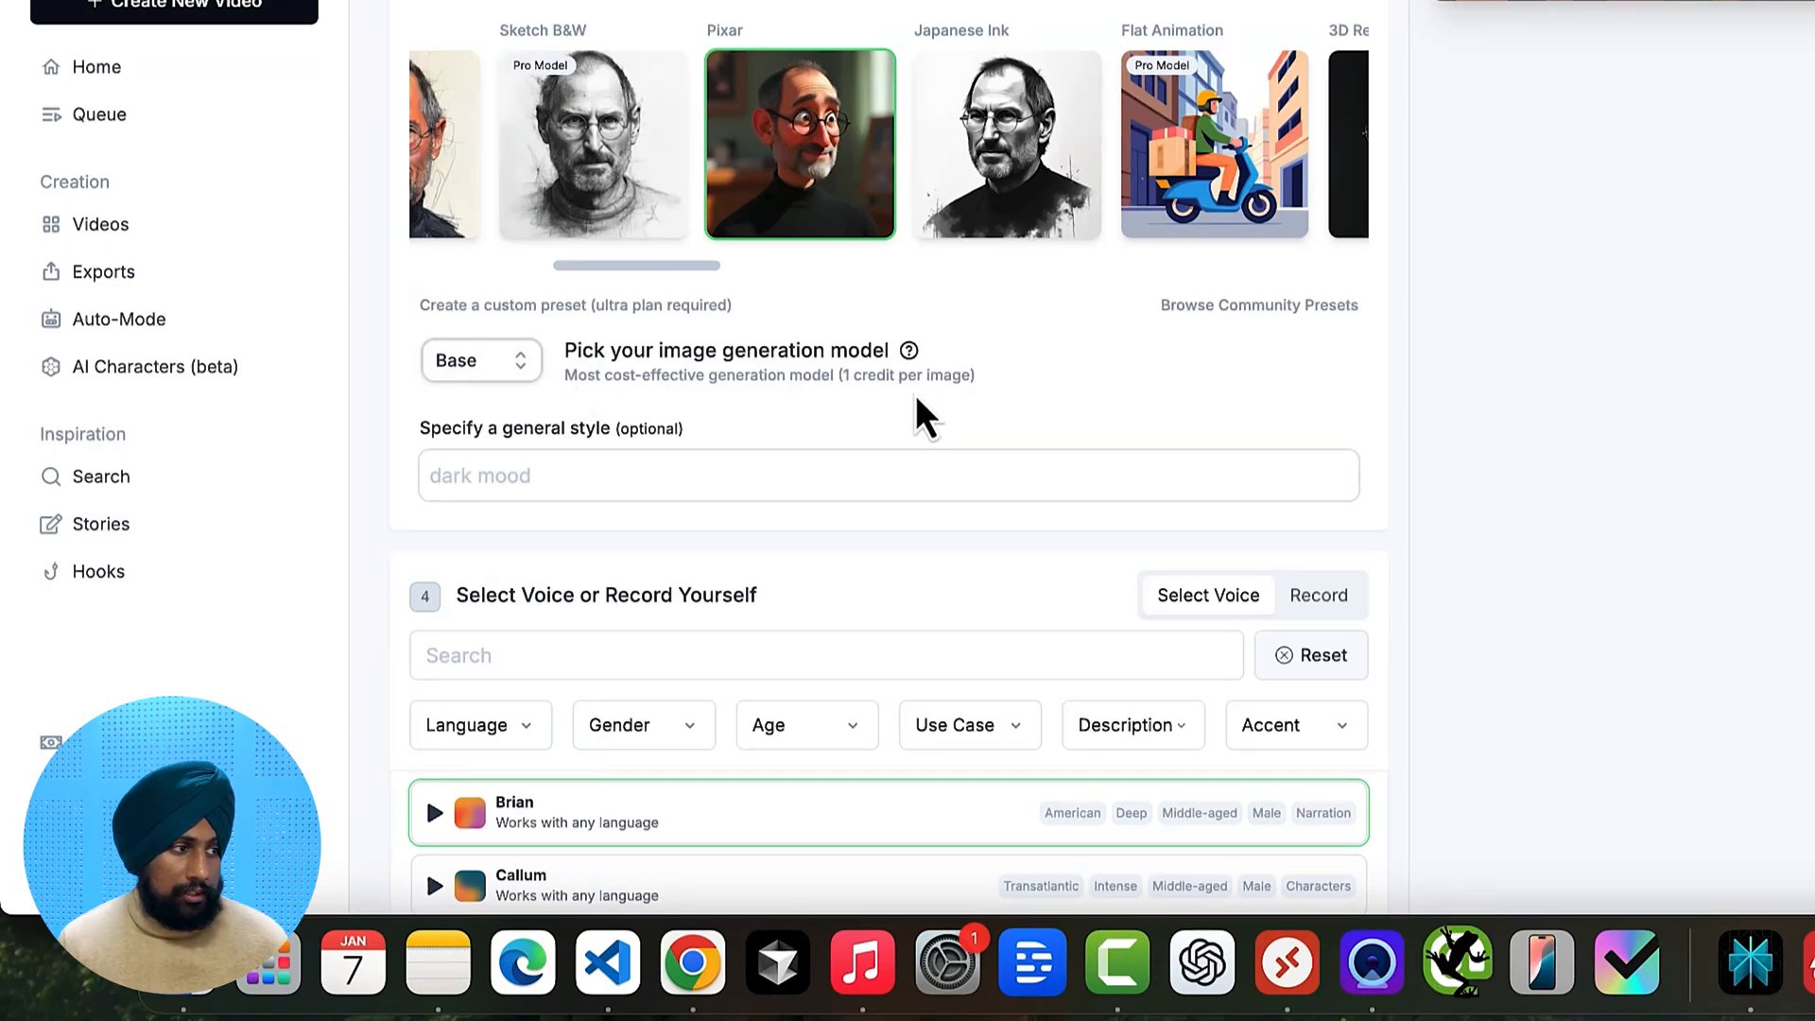
pyautogui.click(473, 368)
pyautogui.click(510, 461)
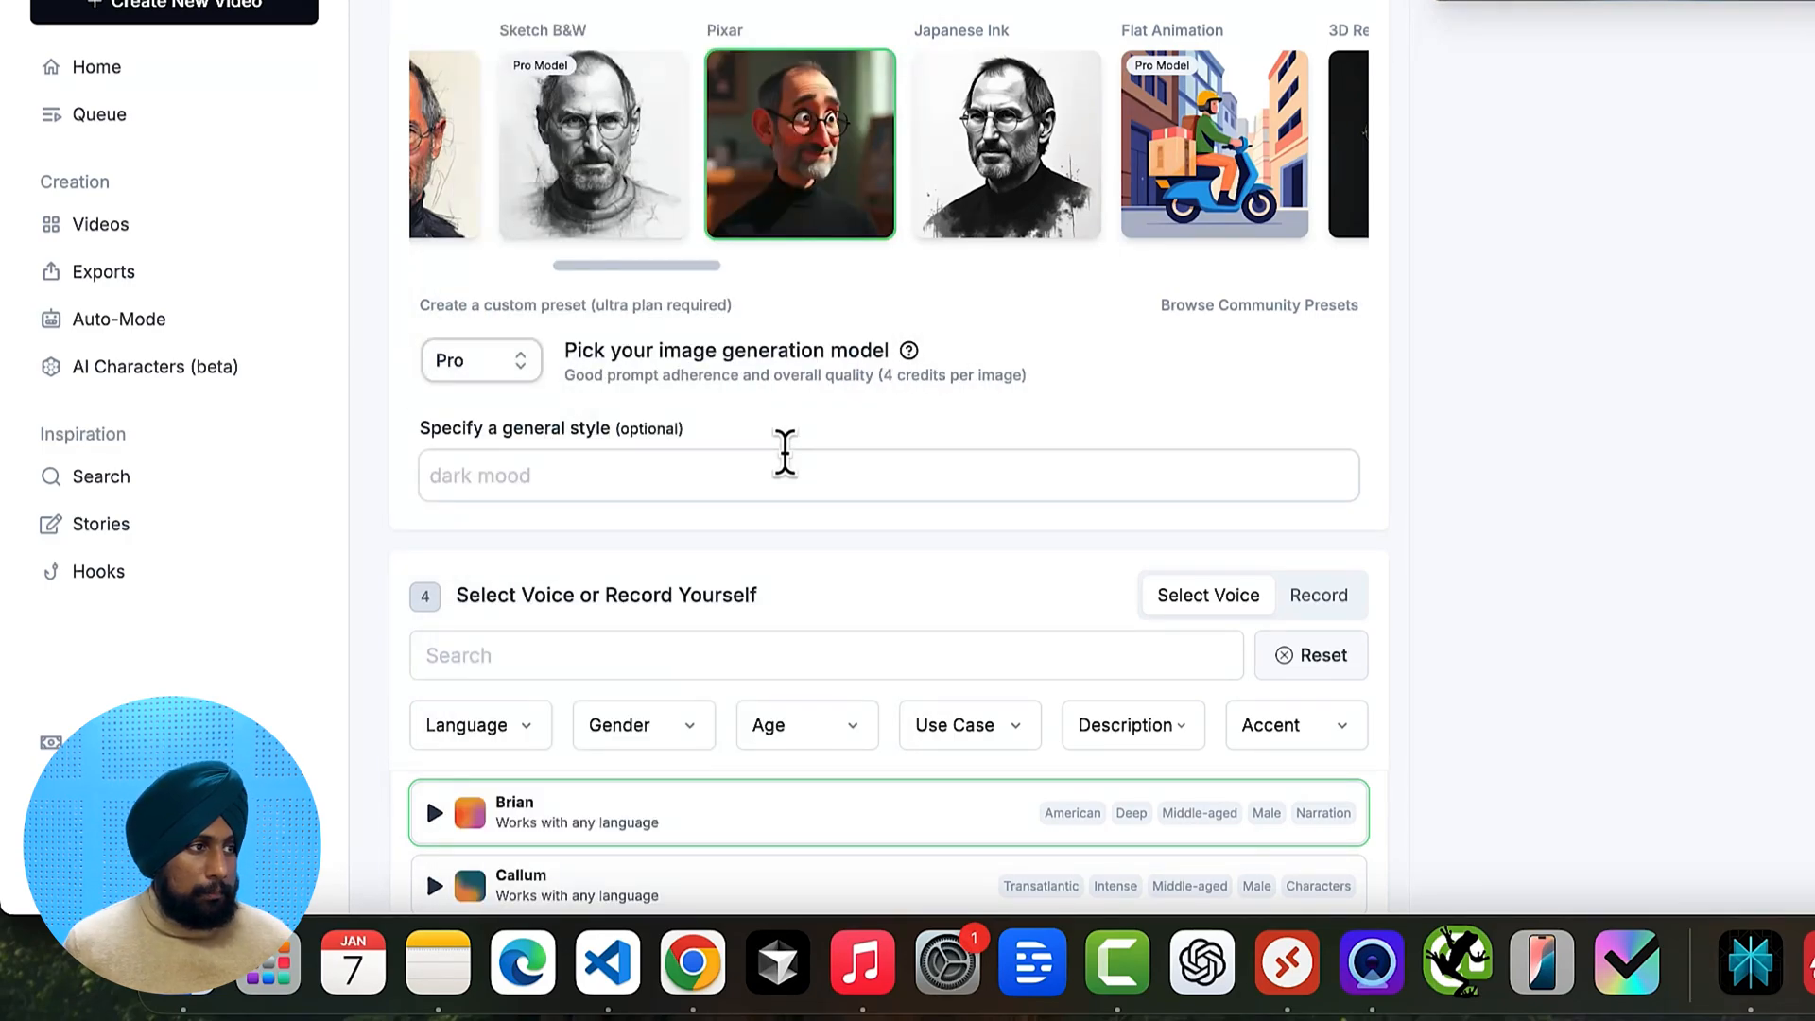
# Review the available narration voices and the options for recording or creating a custom voice
pyautogui.scroll(-5, 762, 526)
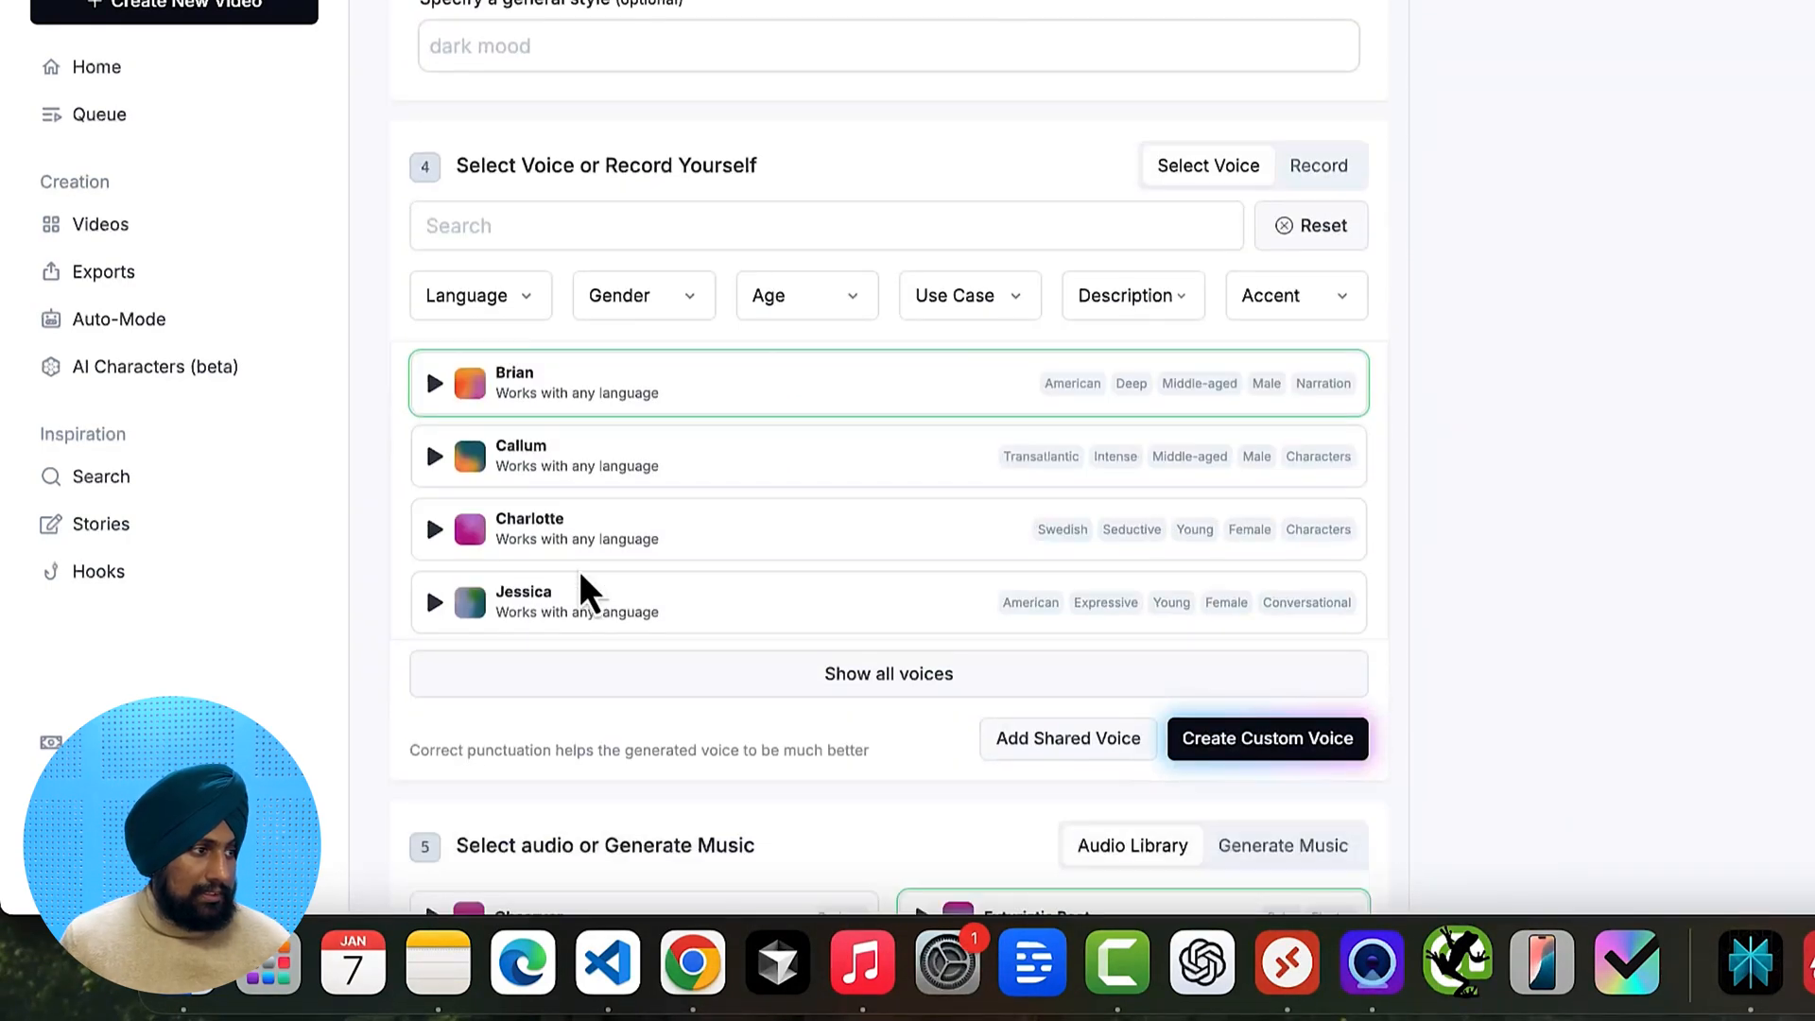
pyautogui.scroll(-2, 831, 478)
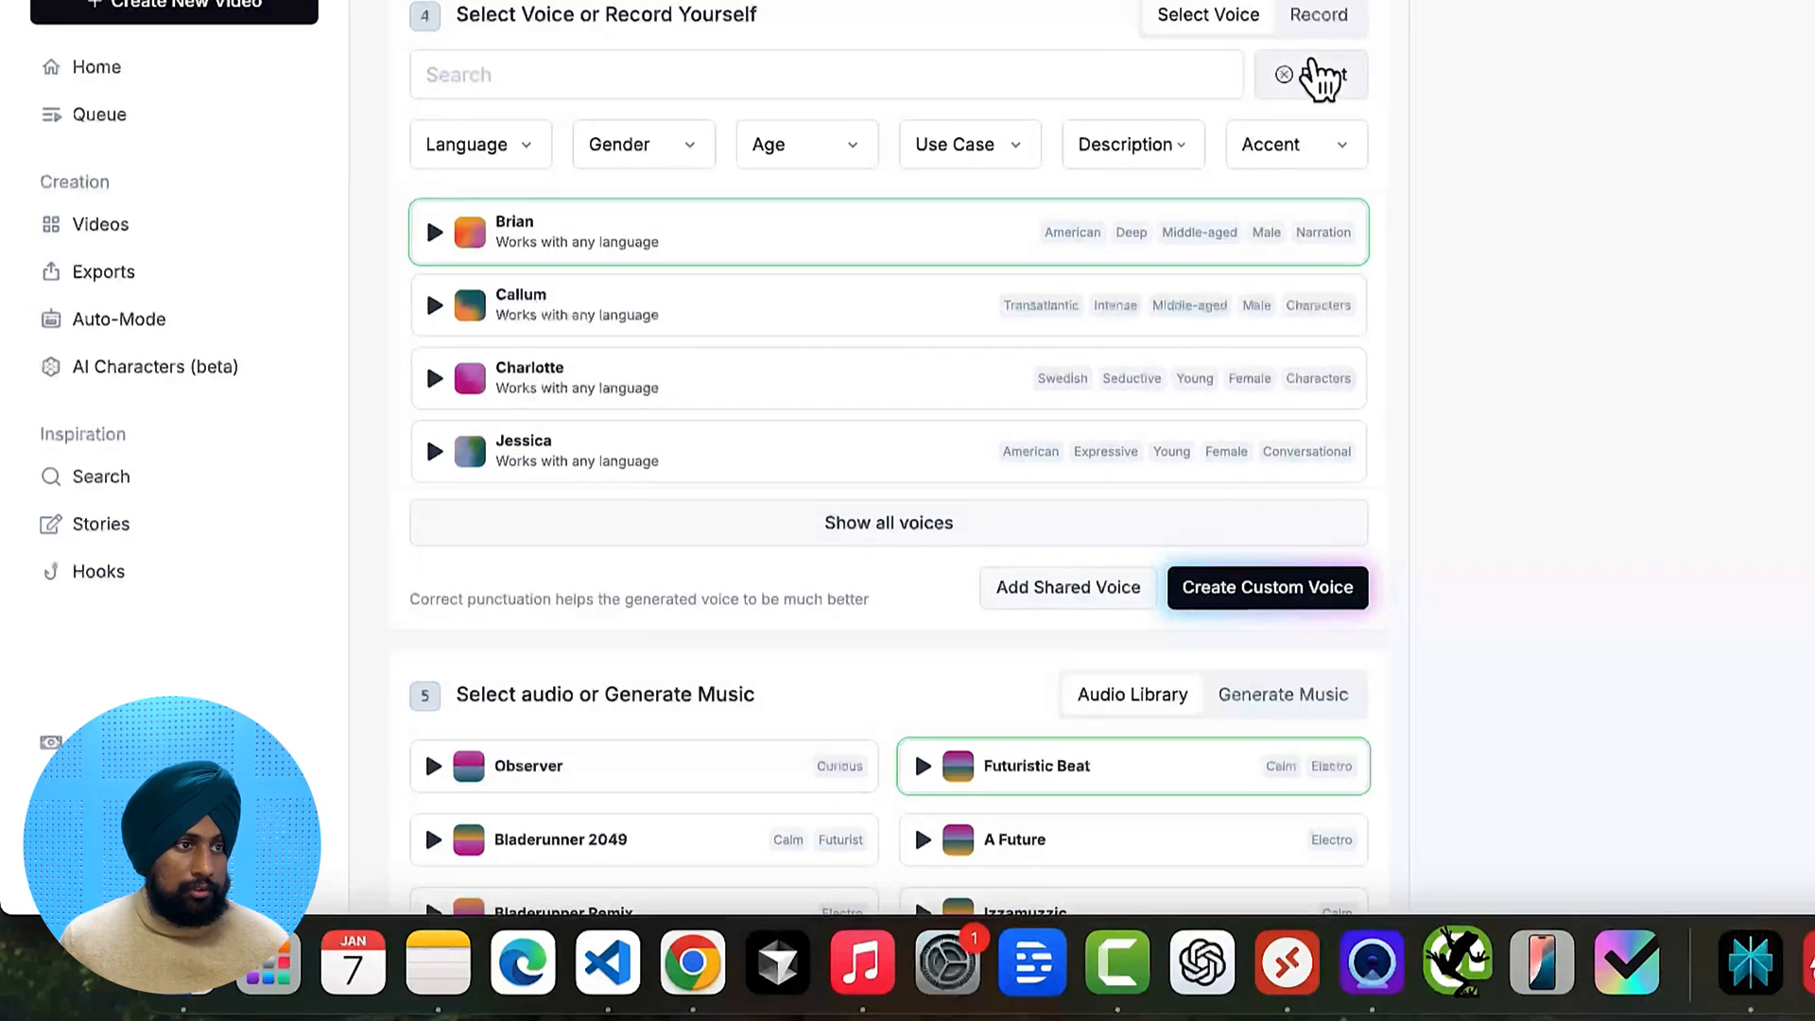
pyautogui.rightClick(1300, 59)
pyautogui.click(1333, 27)
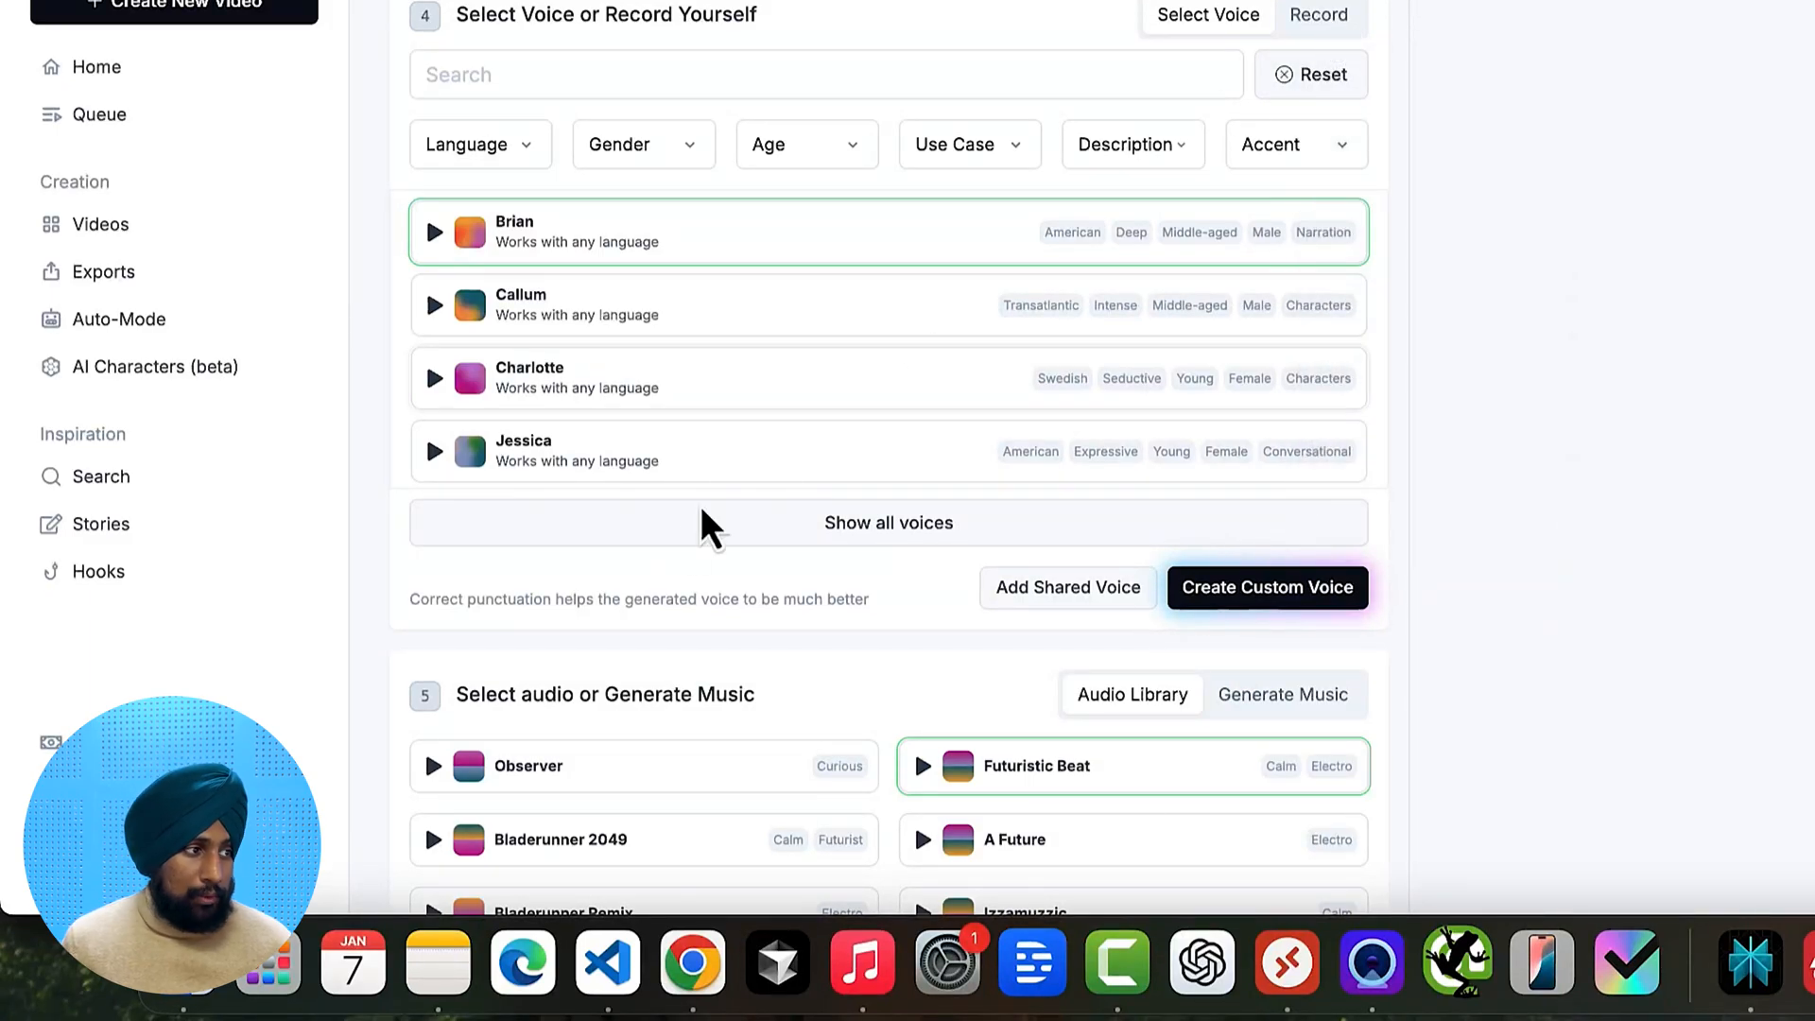
# Expand the list of additional background sounds and preview the I'm Free track
pyautogui.scroll(-5, 1012, 478)
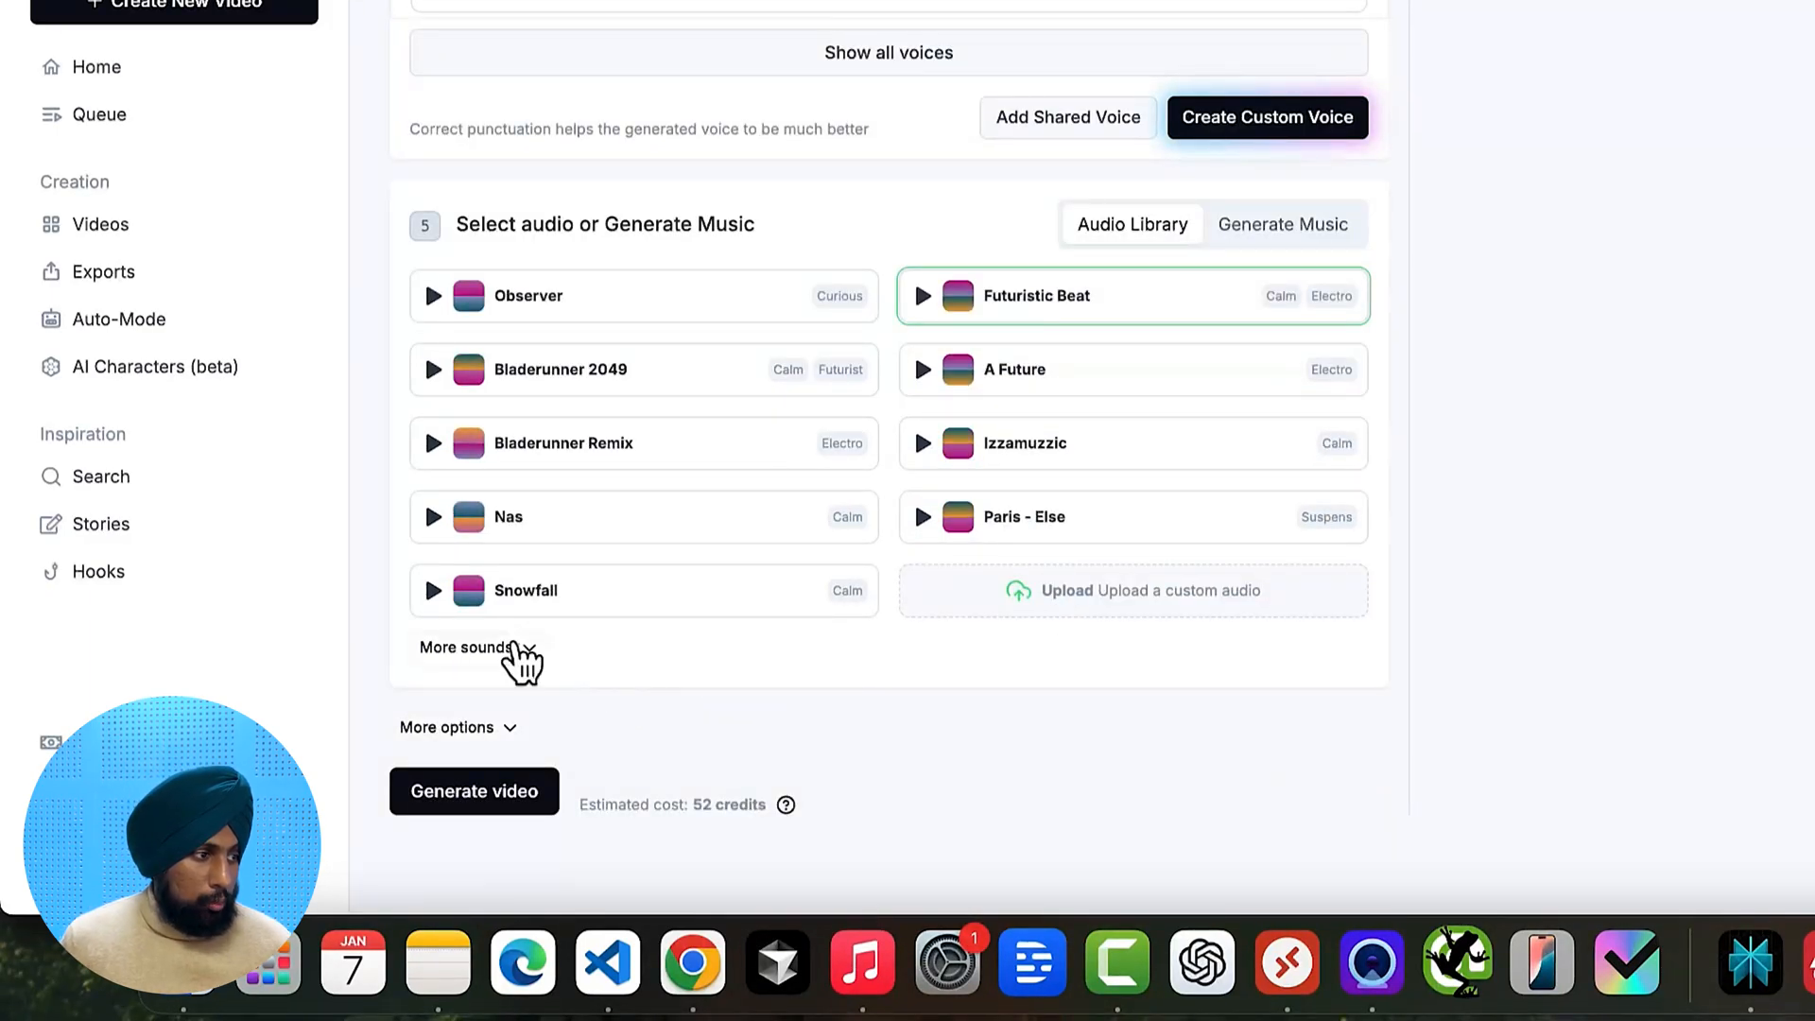
pyautogui.click(515, 650)
pyautogui.scroll(-3, 763, 470)
pyautogui.scroll(-2, 767, 471)
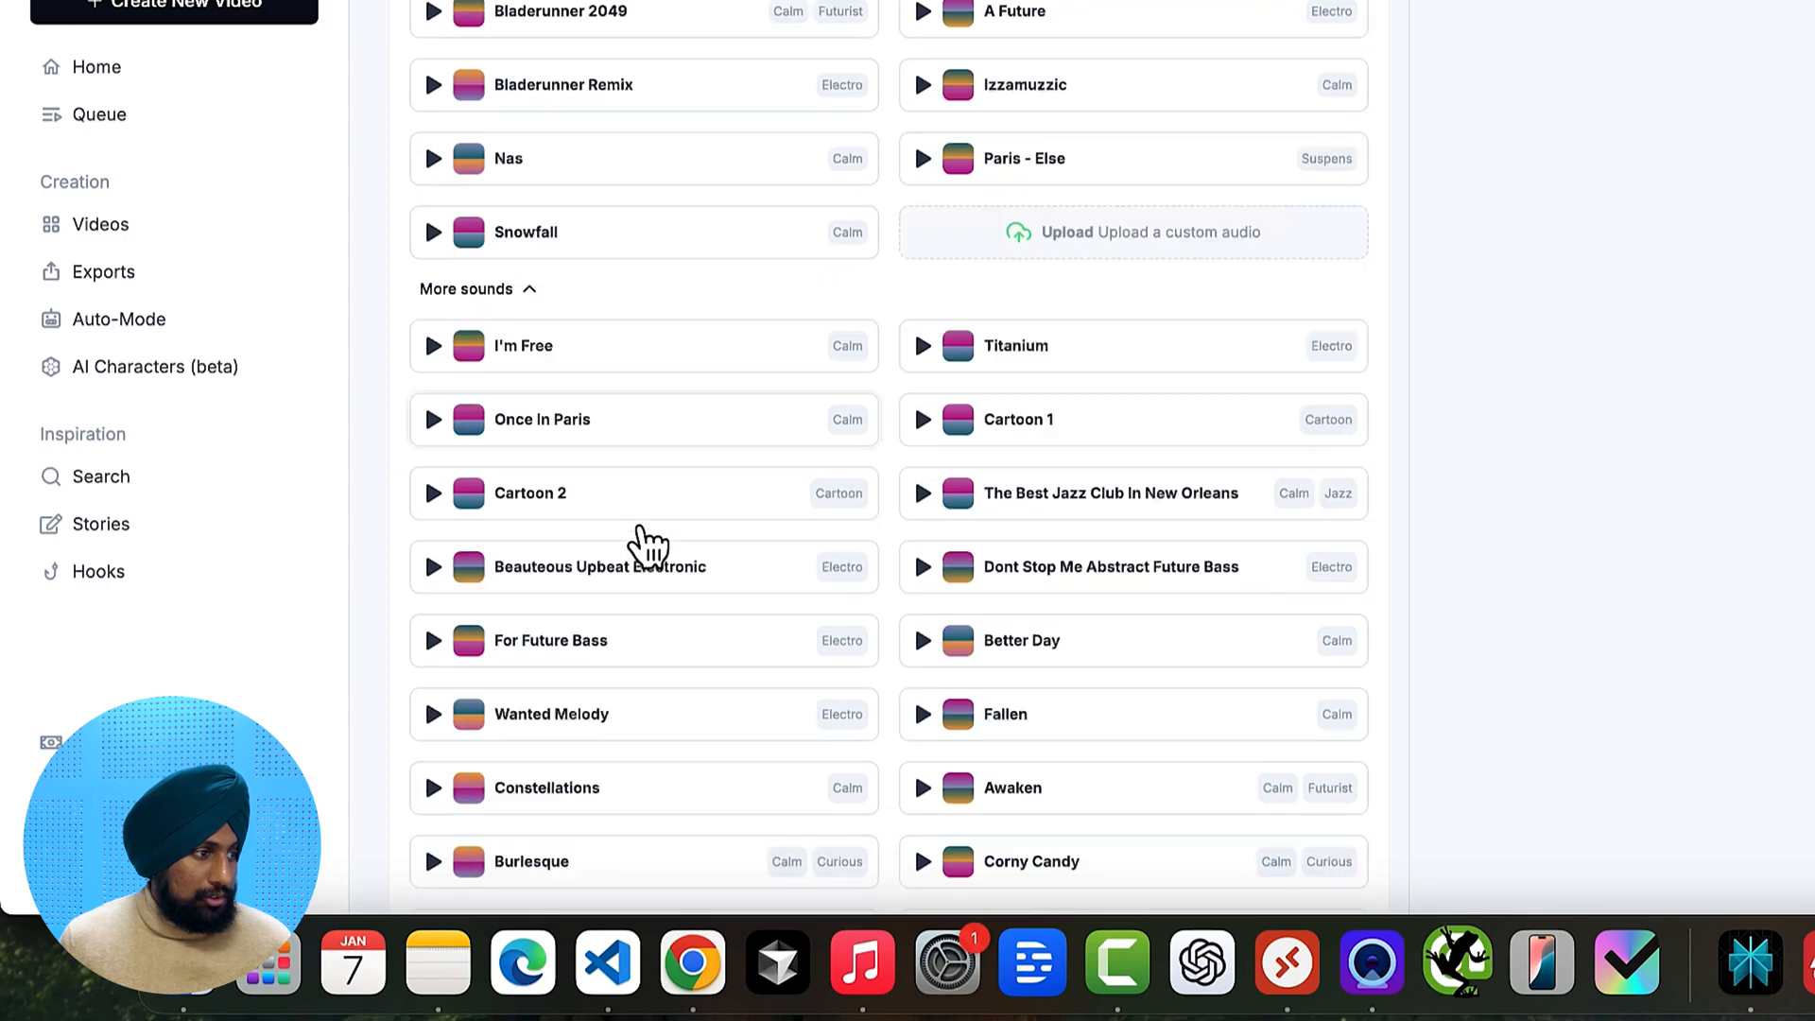
pyautogui.click(433, 346)
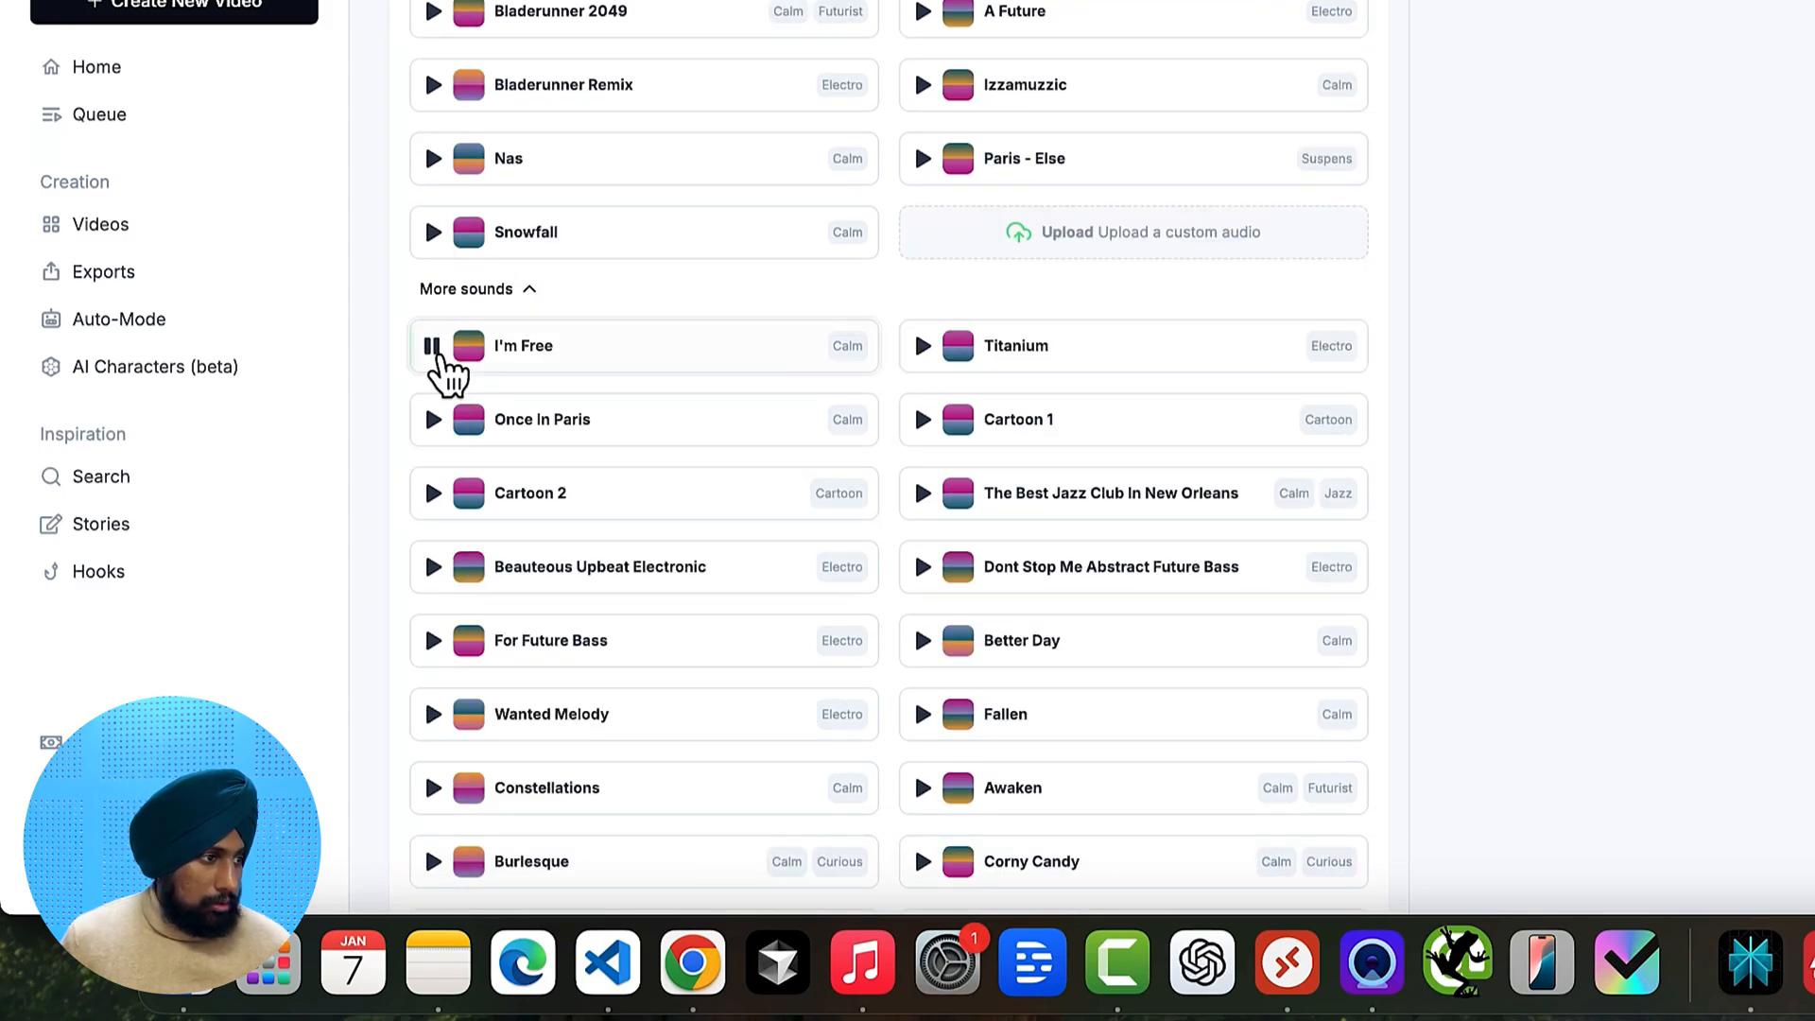
pyautogui.click(436, 357)
# Preview the Cartoon 2 track and select it as the video's background music
pyautogui.scroll(-2, 530, 454)
pyautogui.click(434, 366)
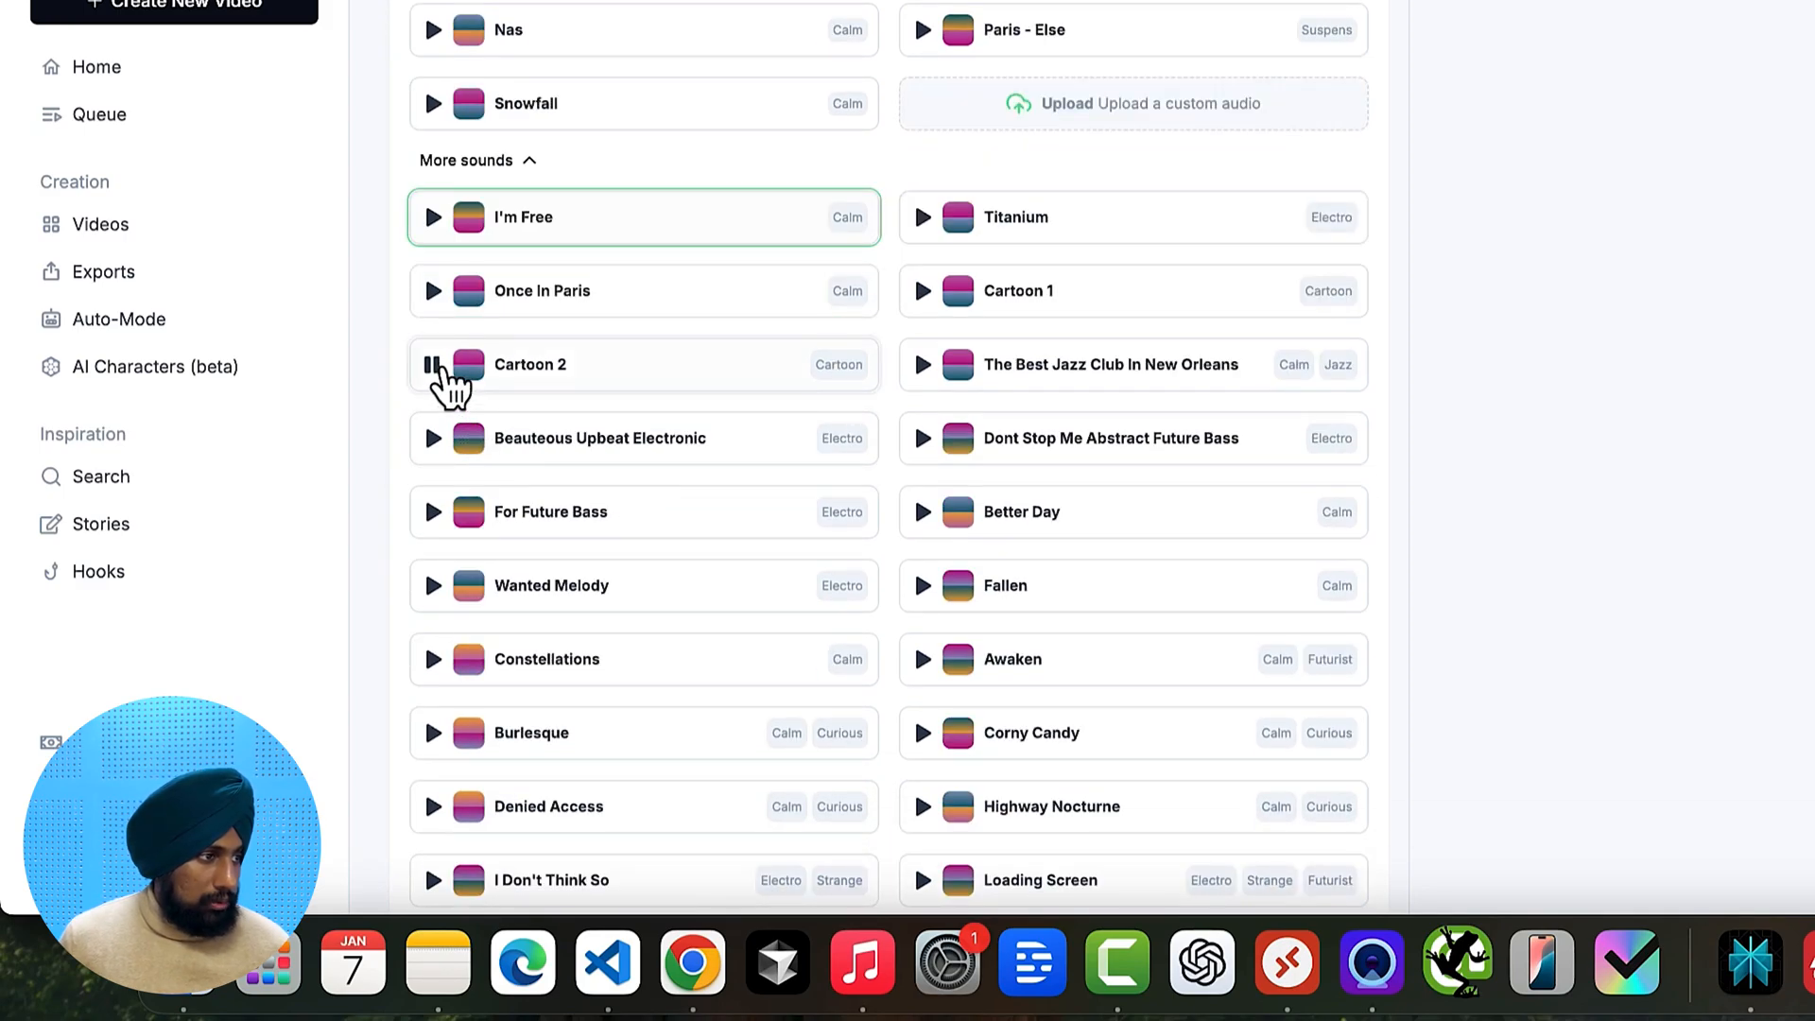
pyautogui.click(439, 368)
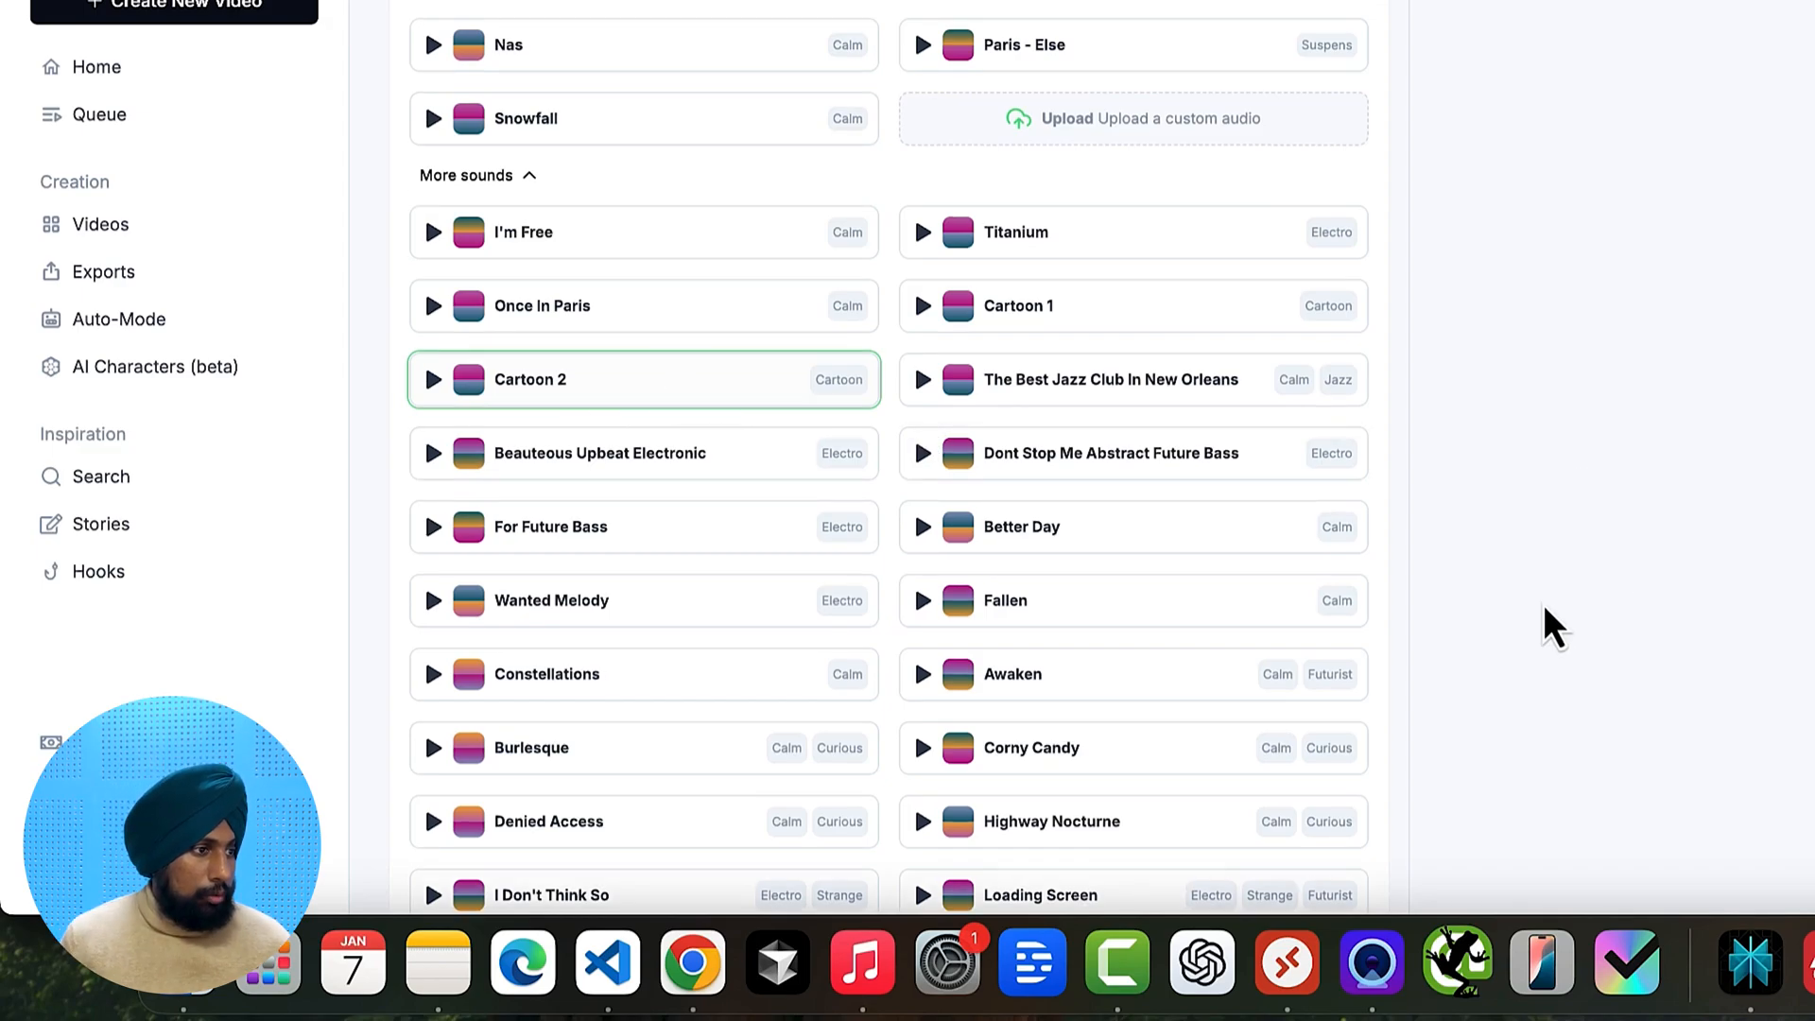
# Expand the additional video options and review the screen ratio, media amount, stickers, caption preset, alignment, voice stability and language settings
pyautogui.scroll(-8, 1478, 661)
pyautogui.click(446, 752)
pyautogui.scroll(-7, 450, 776)
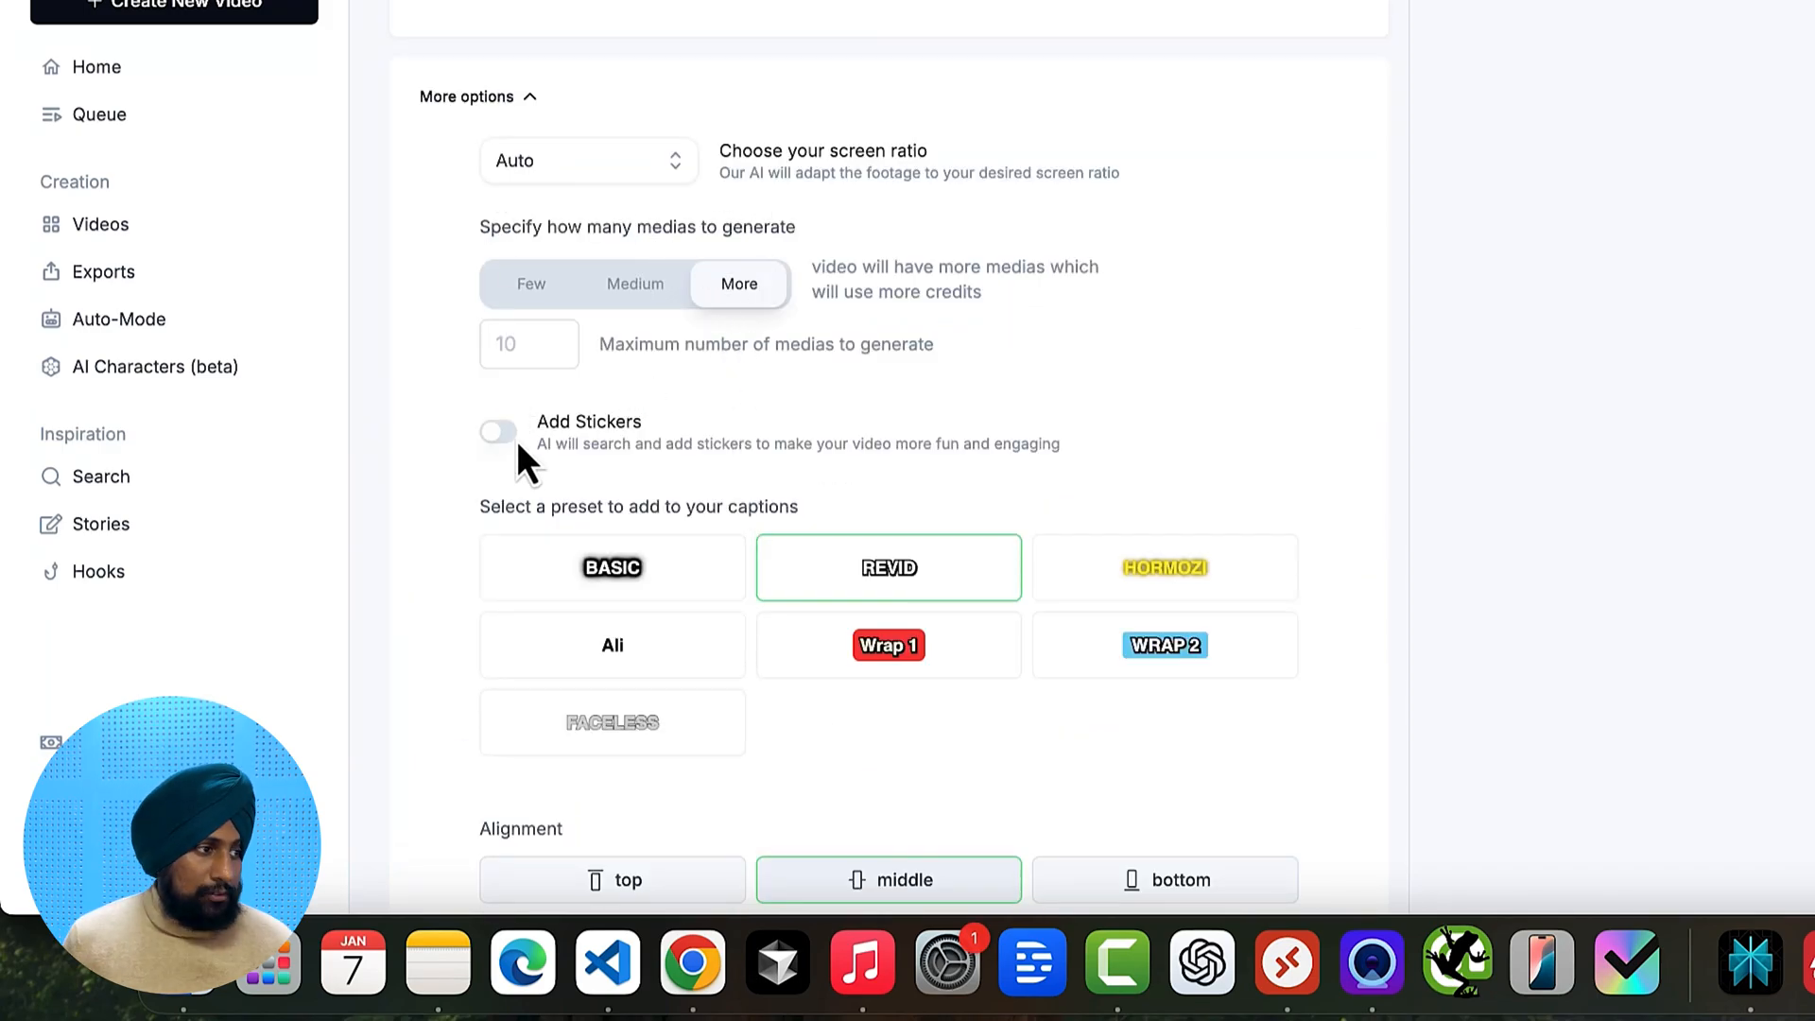
pyautogui.scroll(-1, 516, 511)
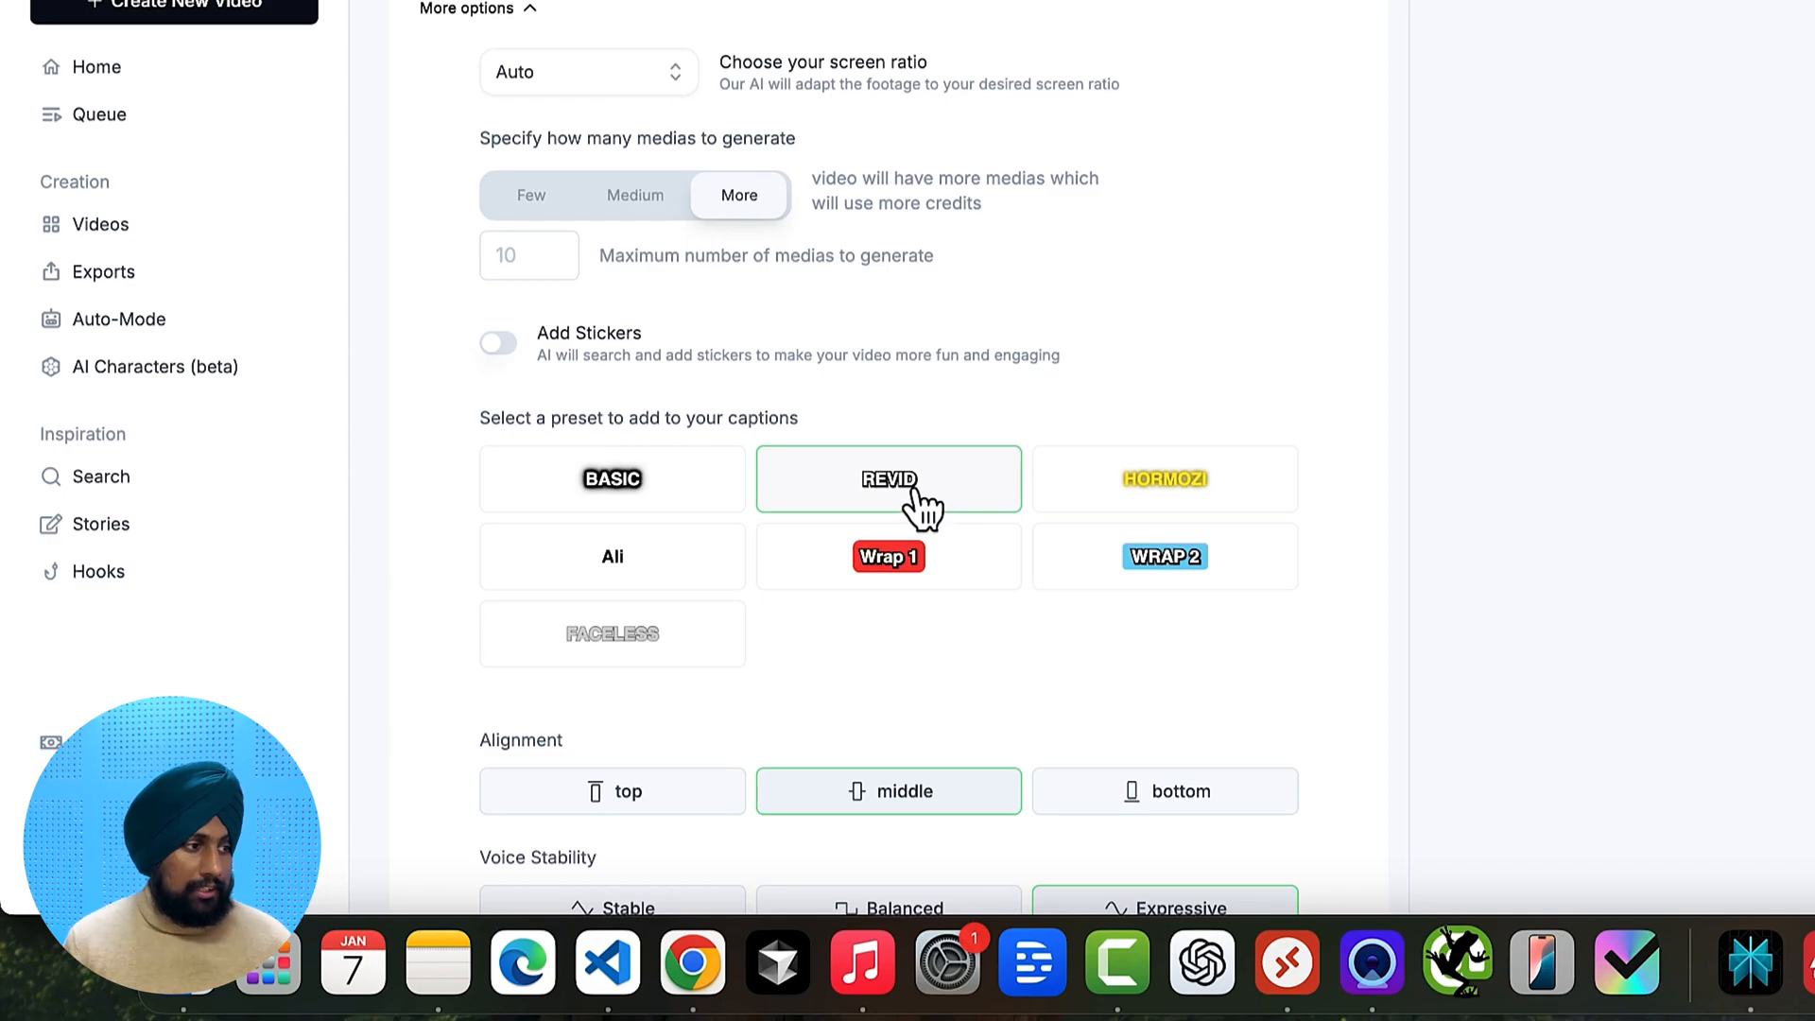
pyautogui.scroll(-3, 913, 490)
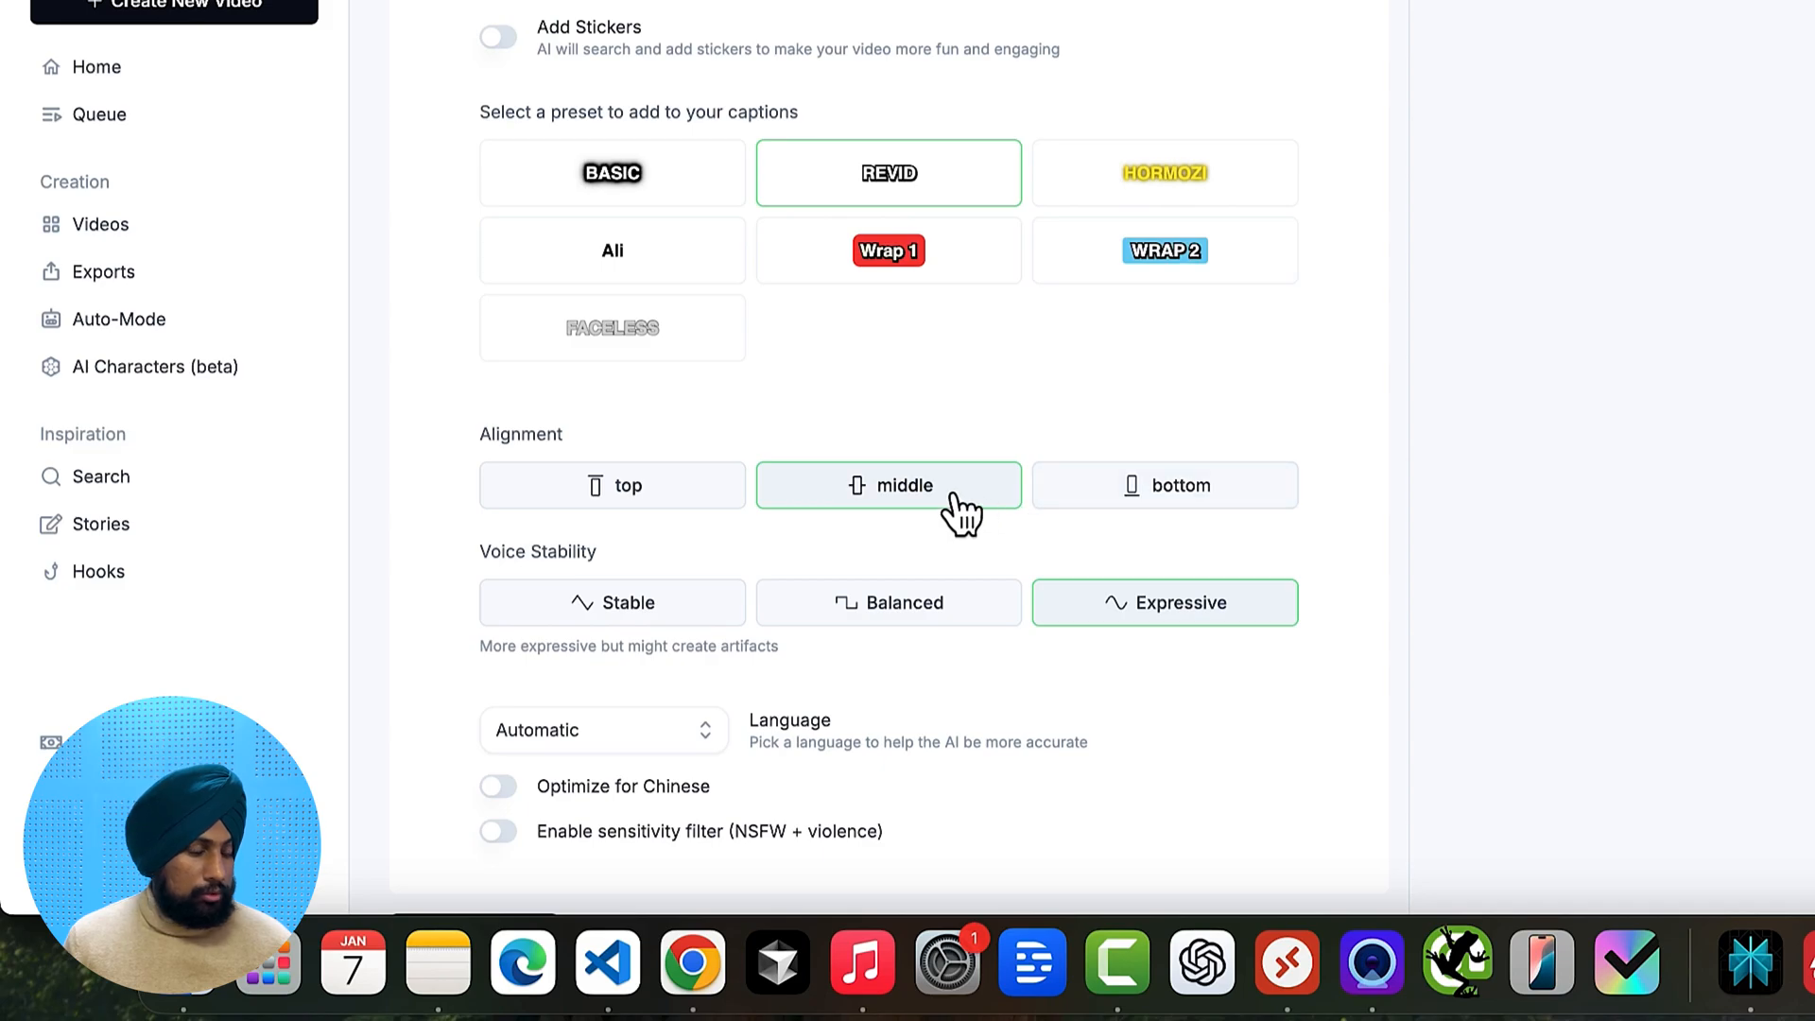
pyautogui.scroll(-3, 1170, 651)
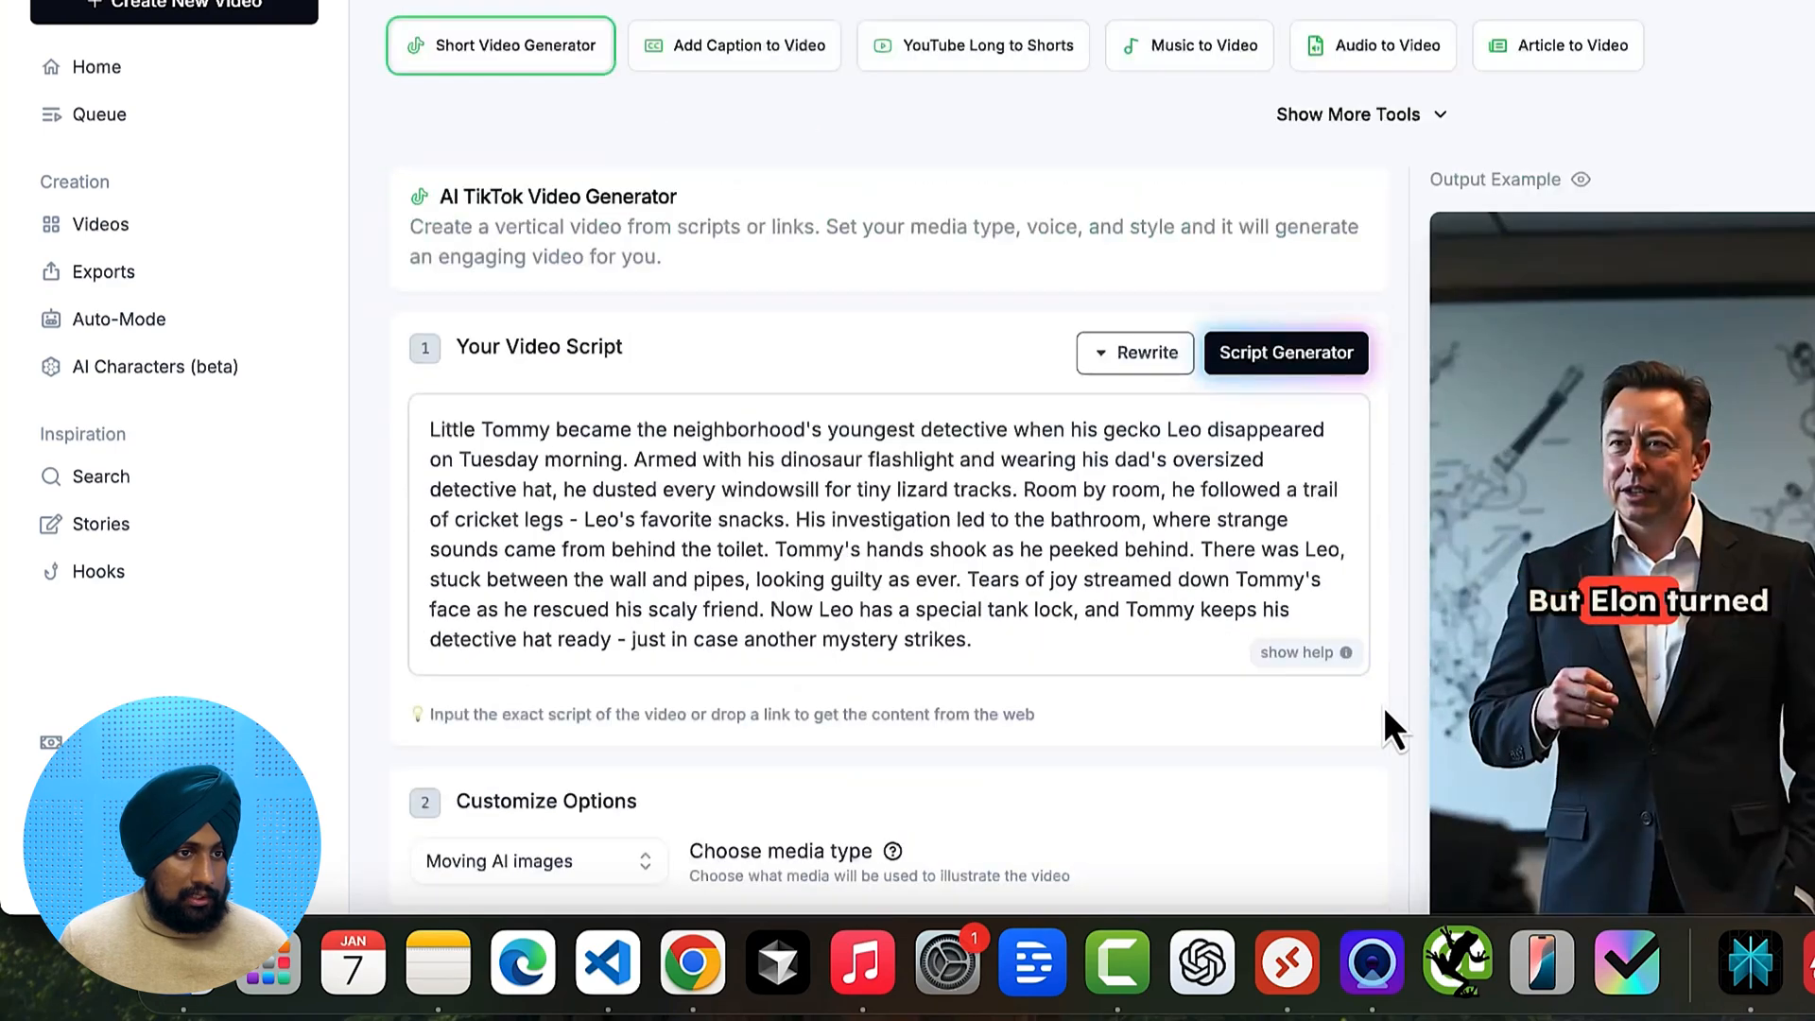
pyautogui.scroll(-4, 1385, 709)
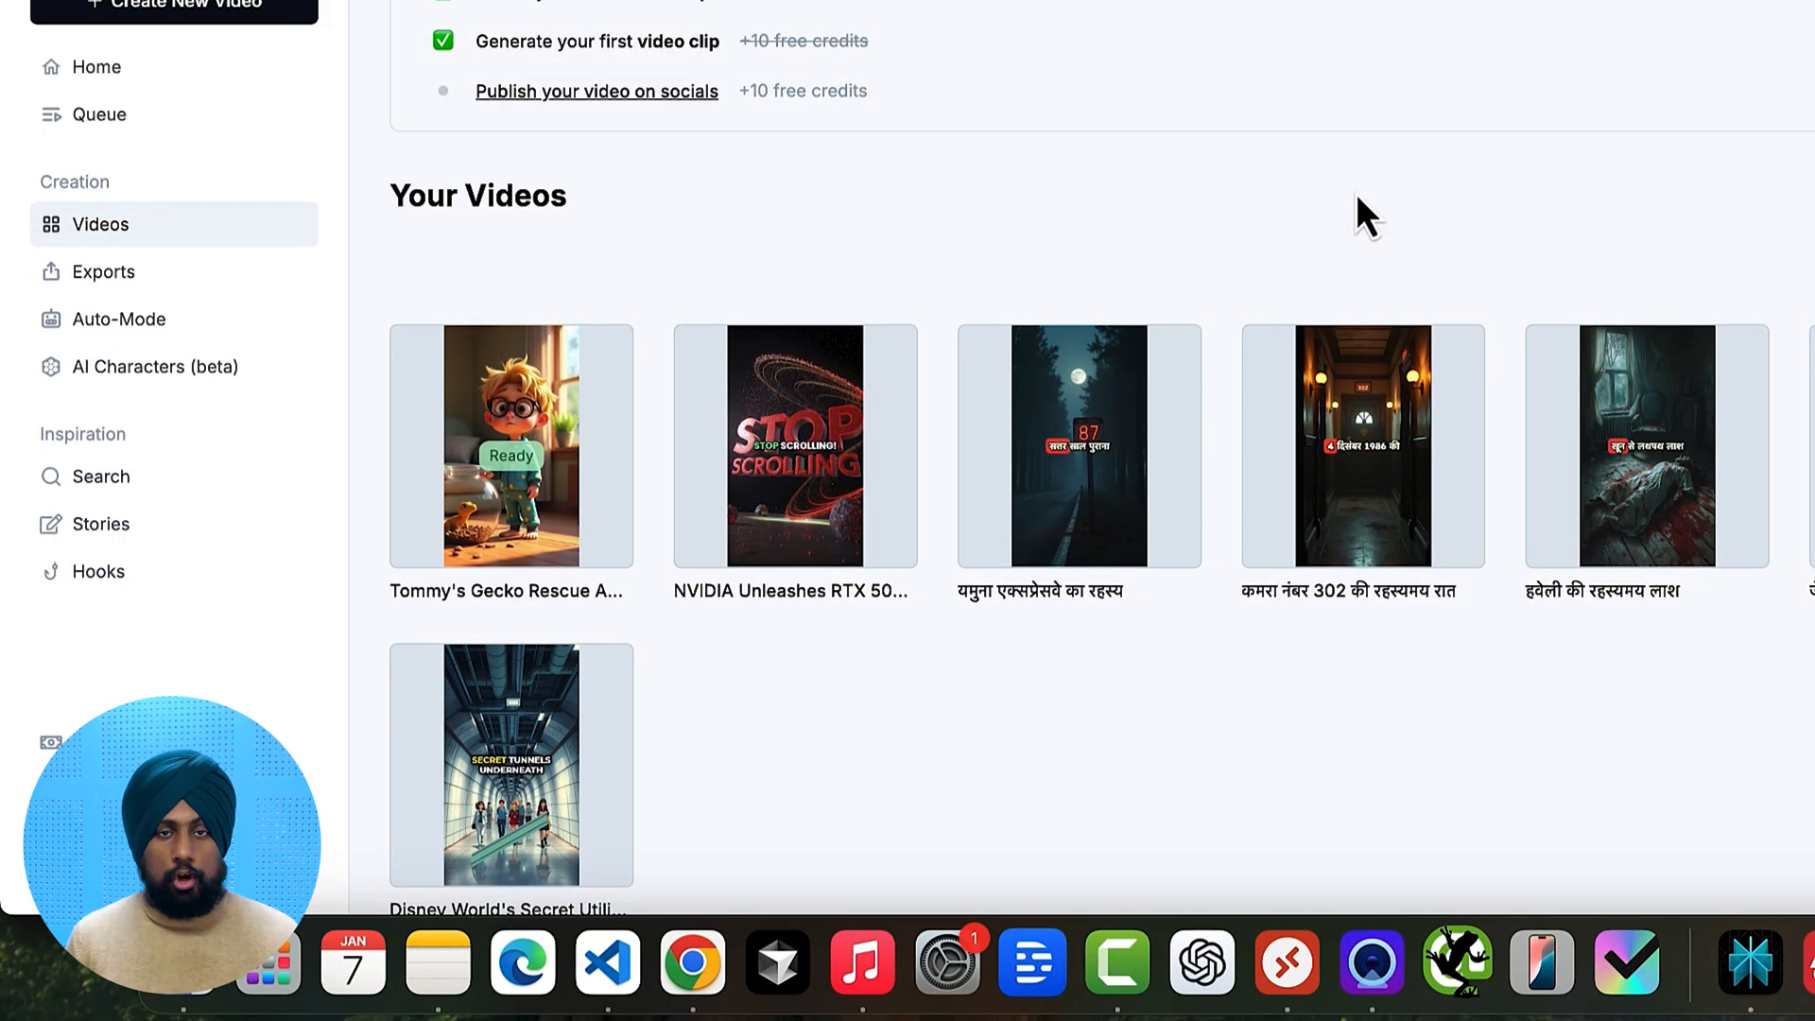
# Open the generated Tommy's Gecko Rescue video in the editor and play it through
pyautogui.click(579, 429)
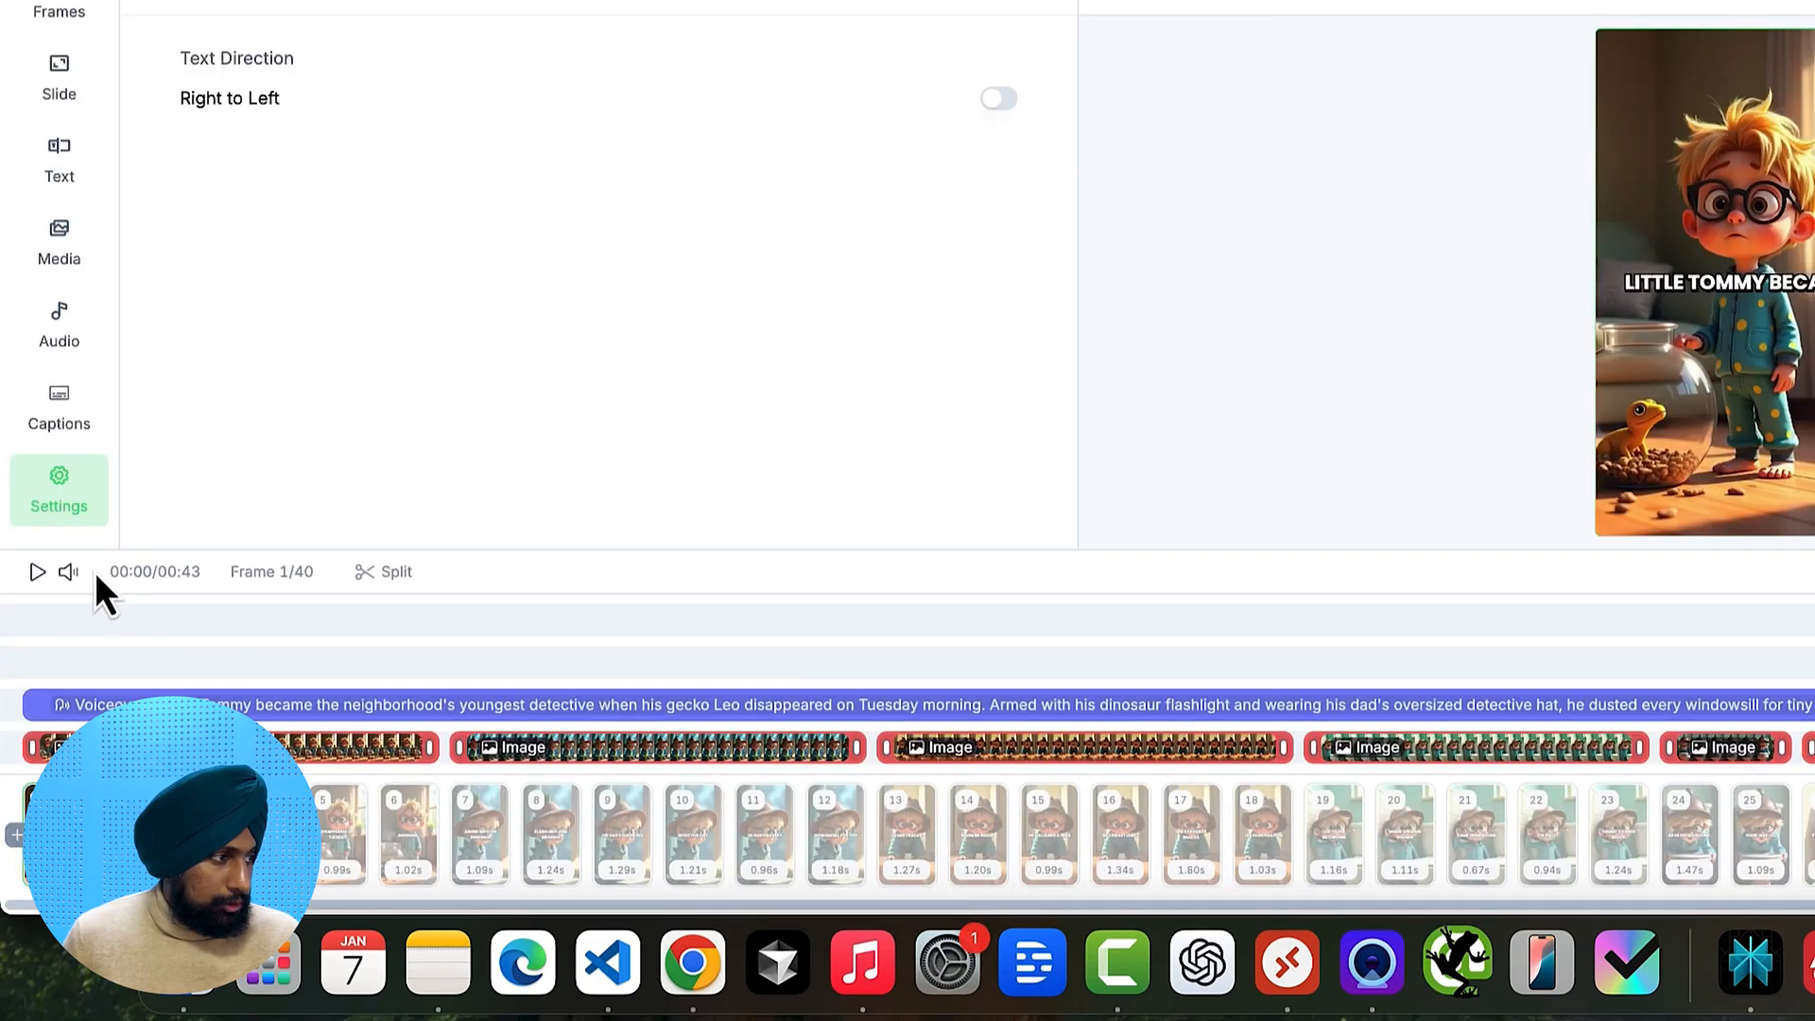
pyautogui.click(38, 572)
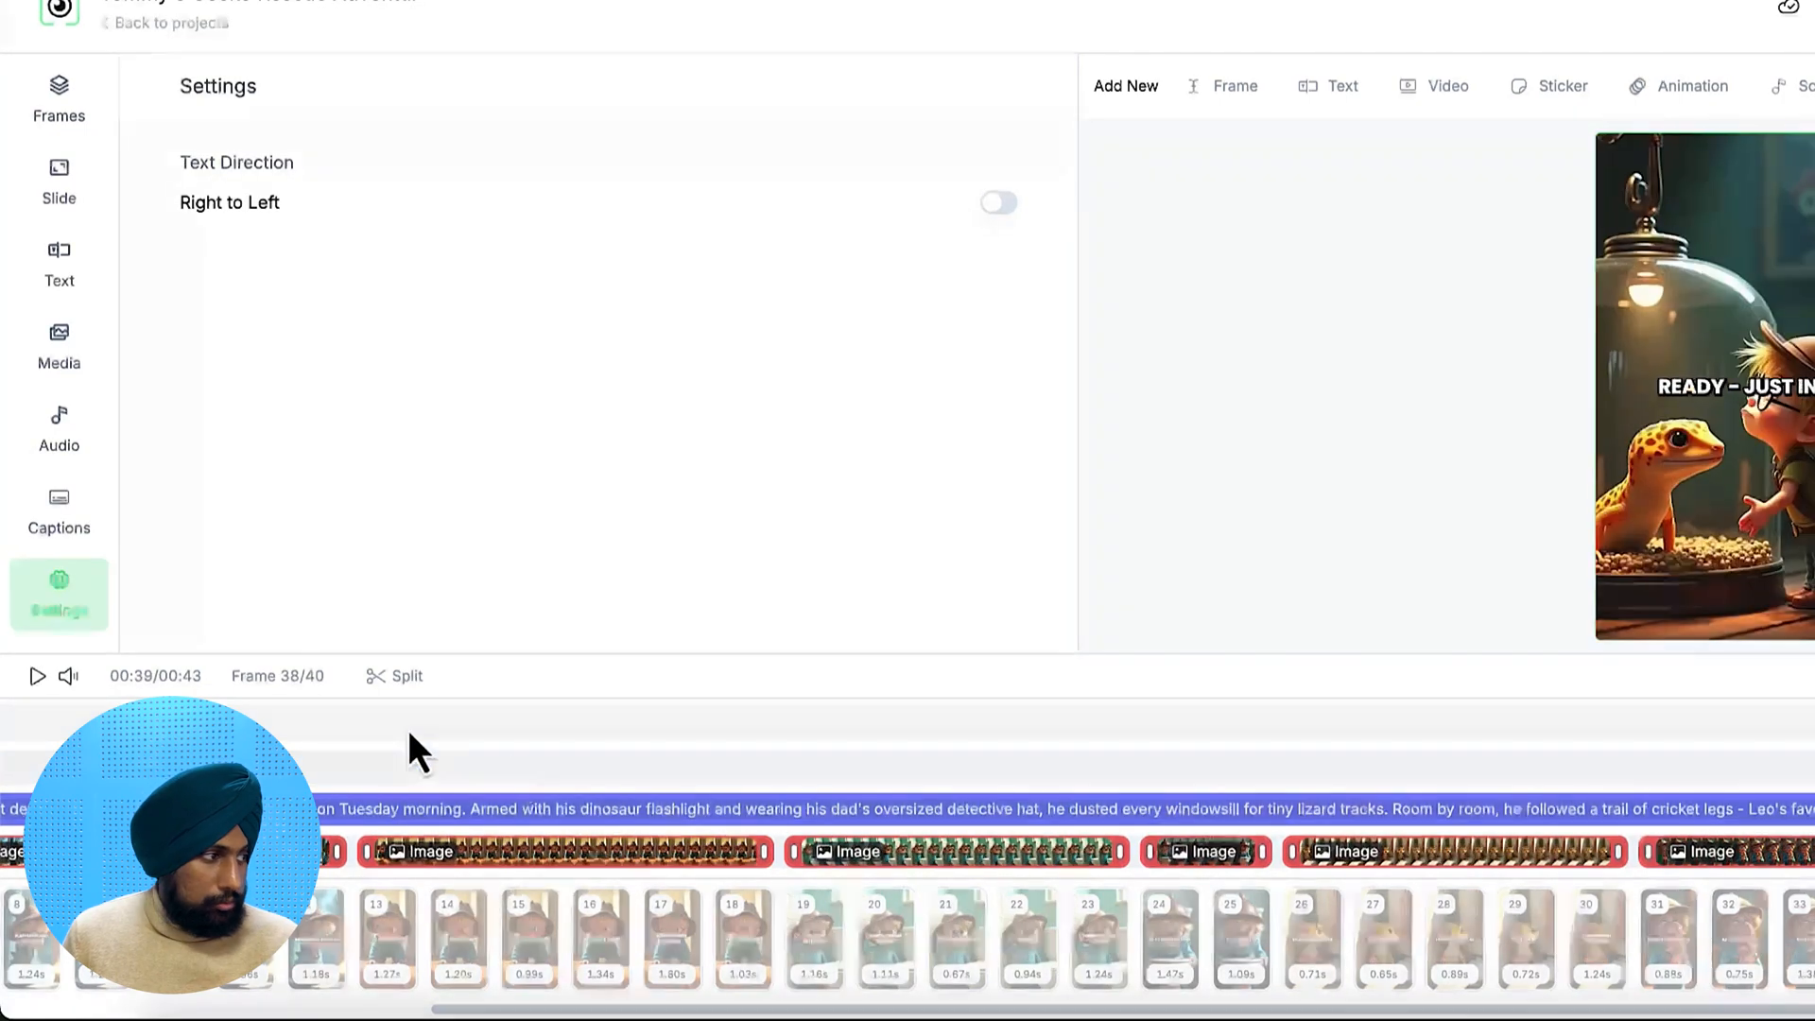
pyautogui.click(38, 677)
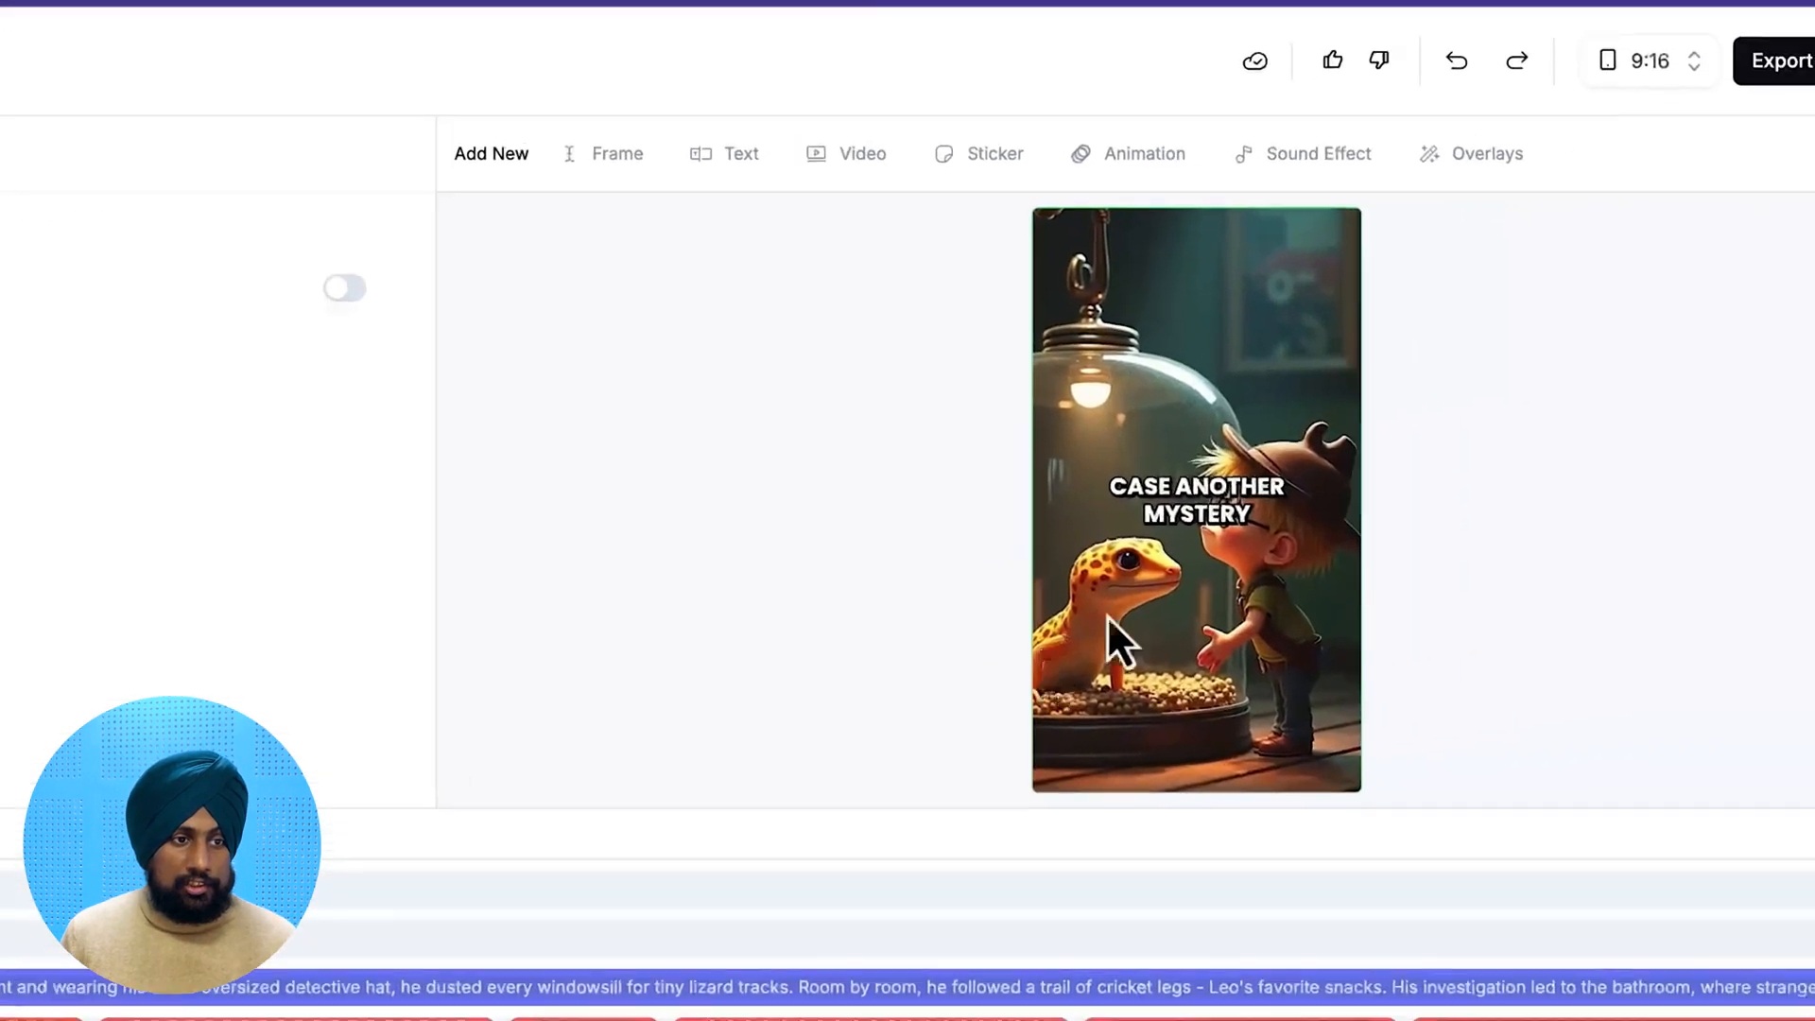
# Select the caption in the video preview and review its custom color, font and animation settings
pyautogui.click(1186, 510)
pyautogui.scroll(-4, 567, 671)
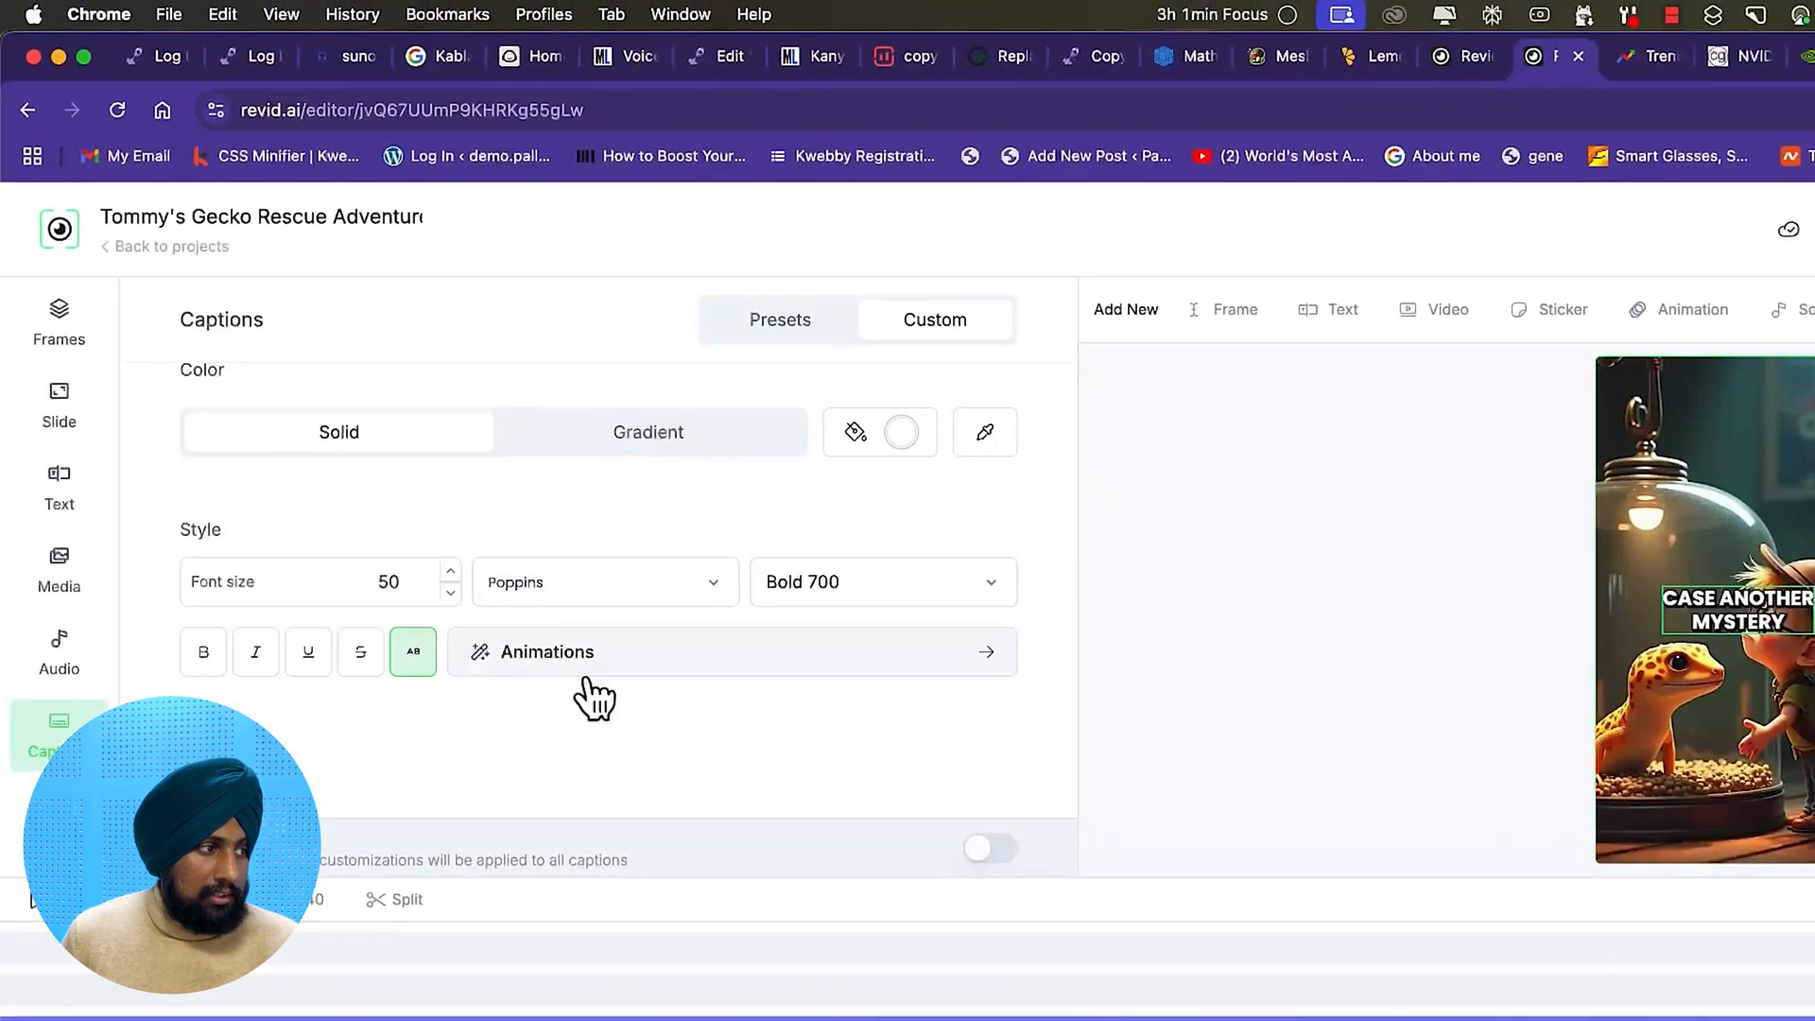
pyautogui.scroll(-1, 650, 784)
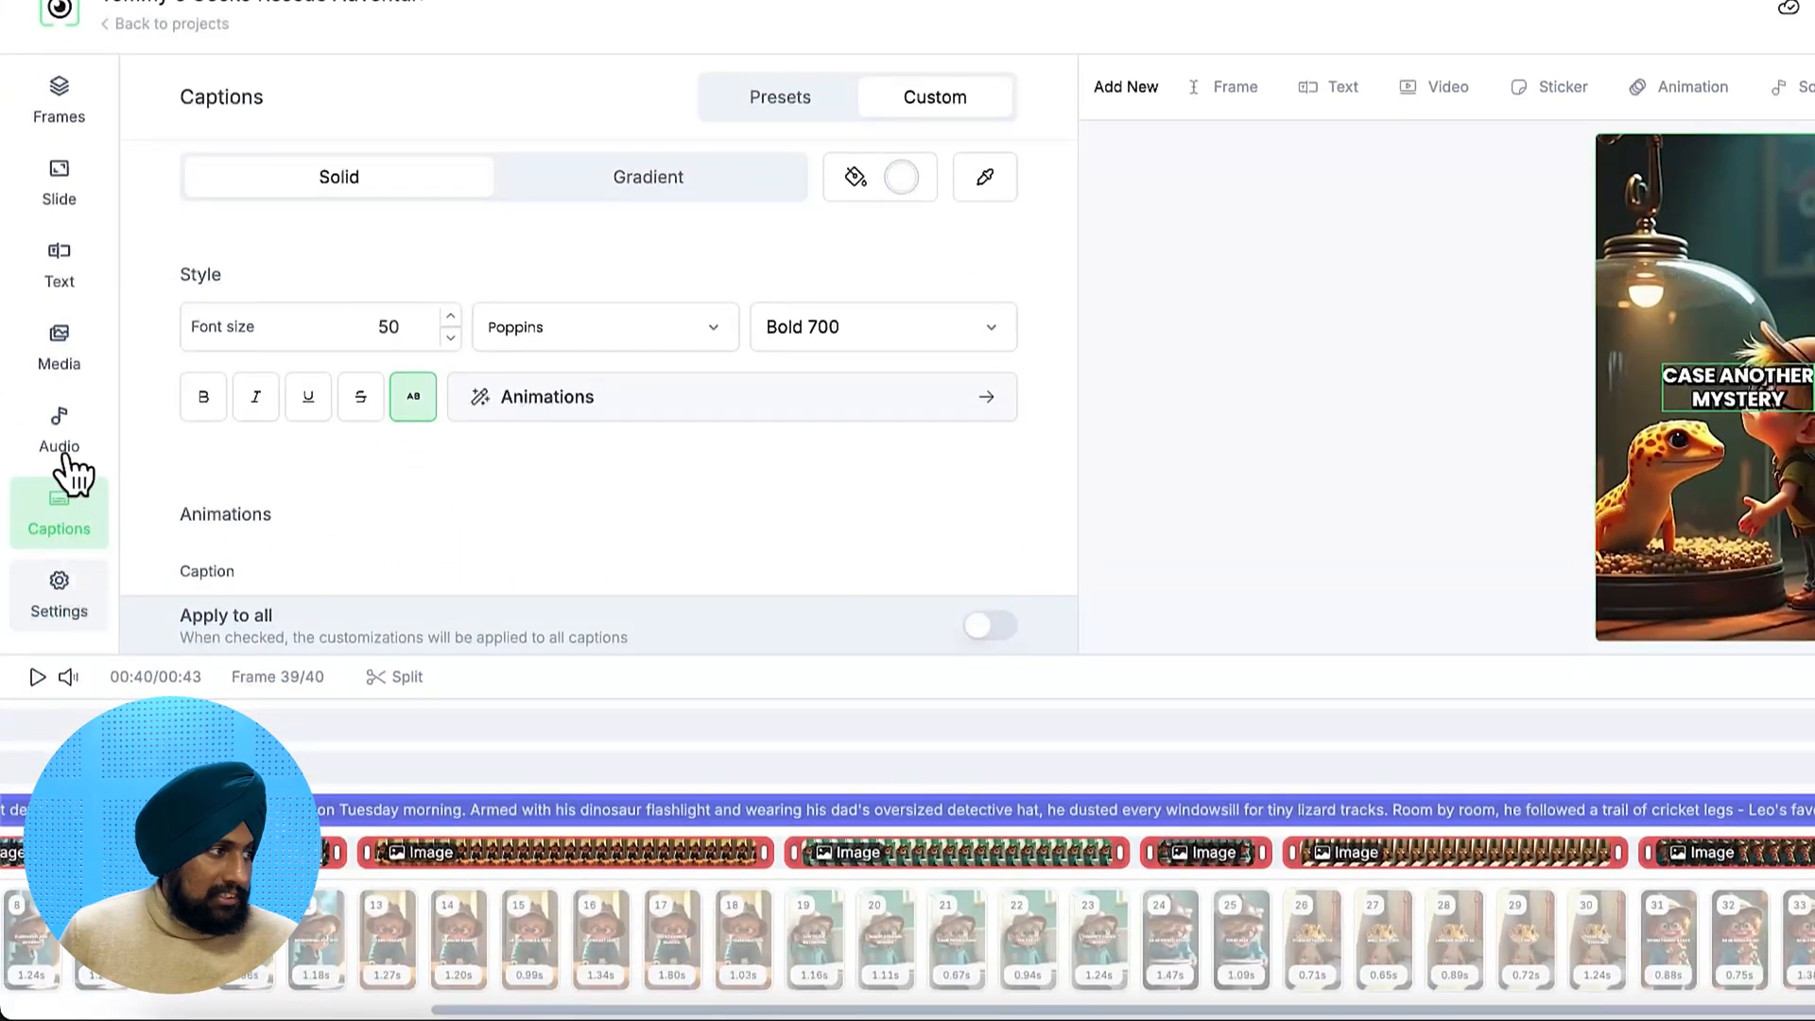
# Review the editor's general and audio settings, including the background music tracks and voiceover options
pyautogui.click(61, 659)
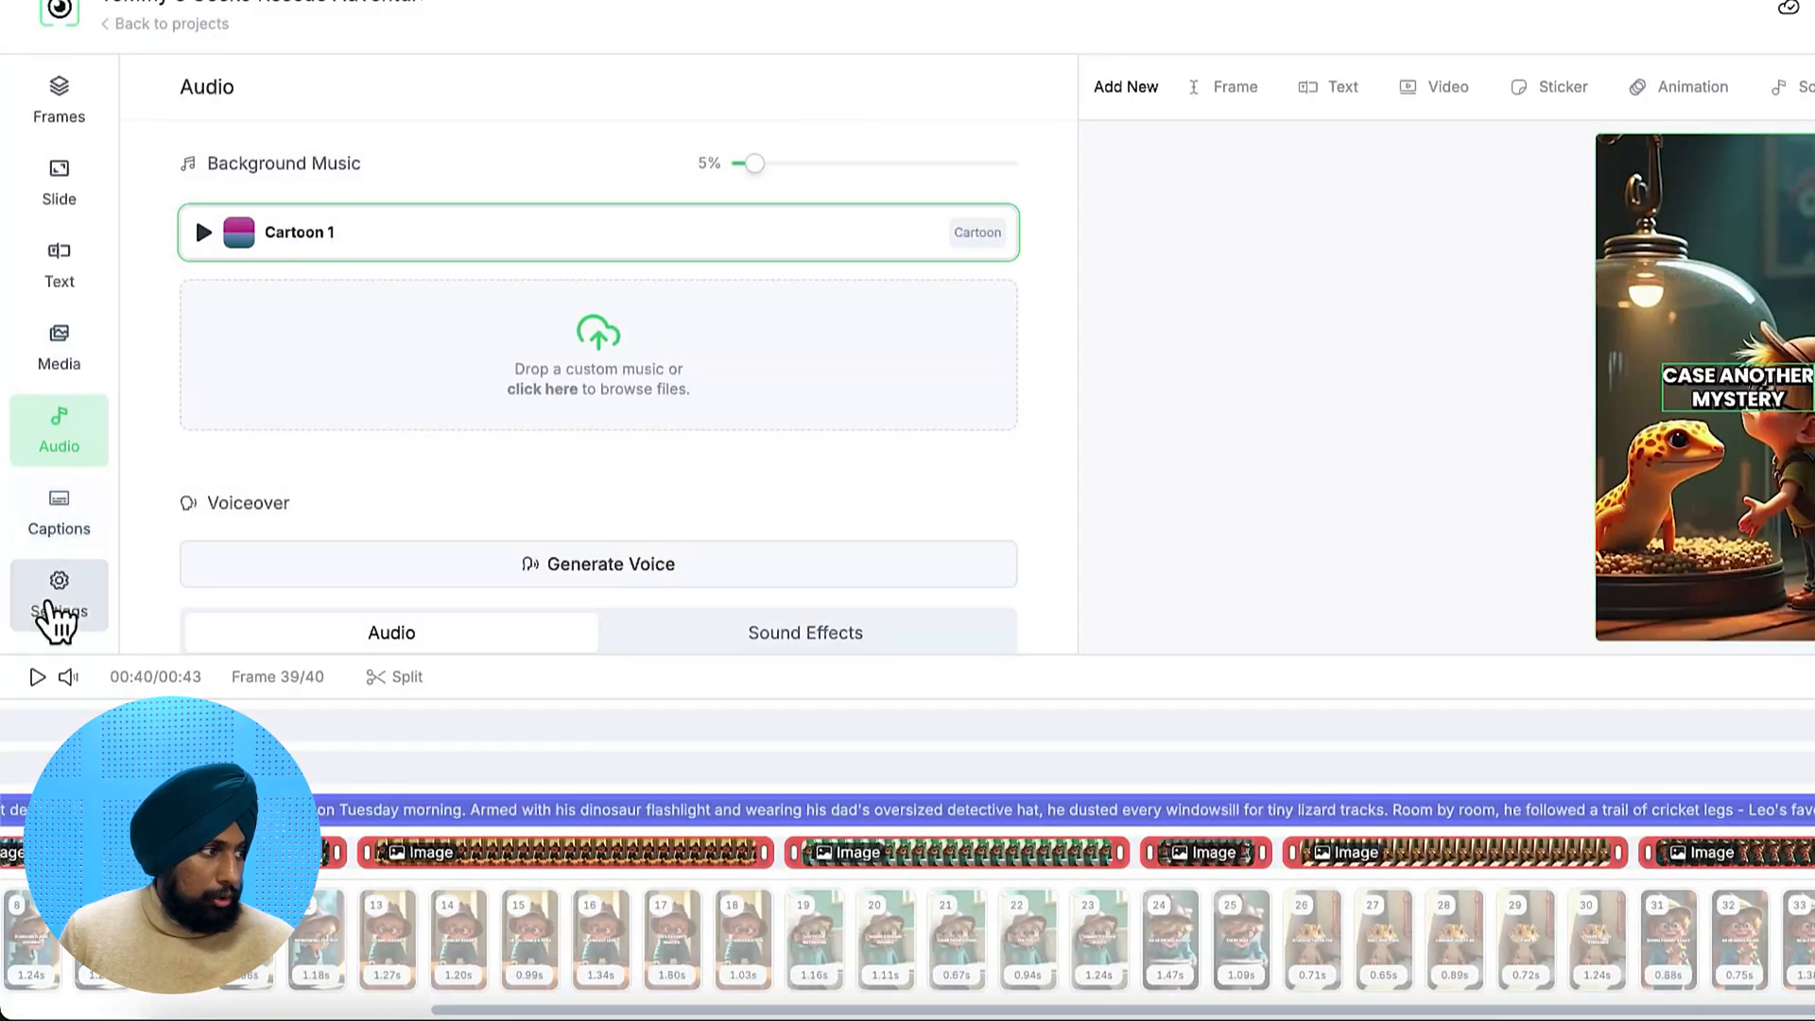
pyautogui.click(52, 610)
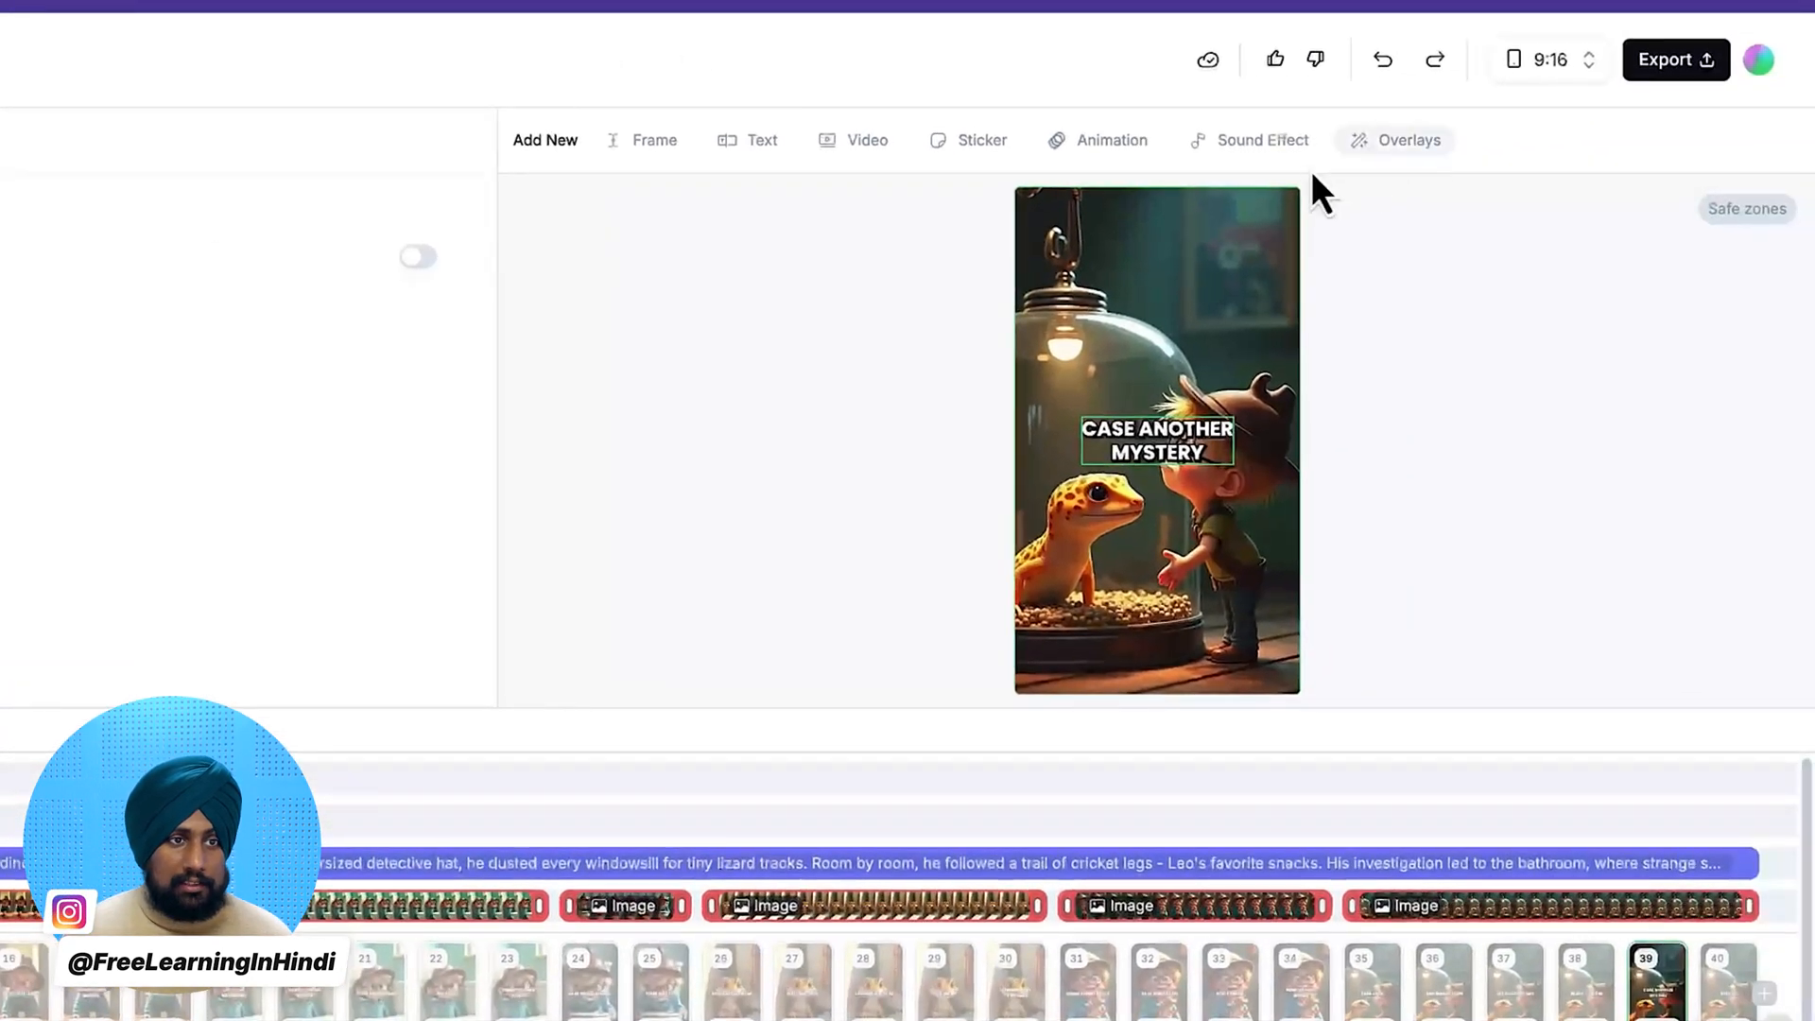
pyautogui.click(1508, 121)
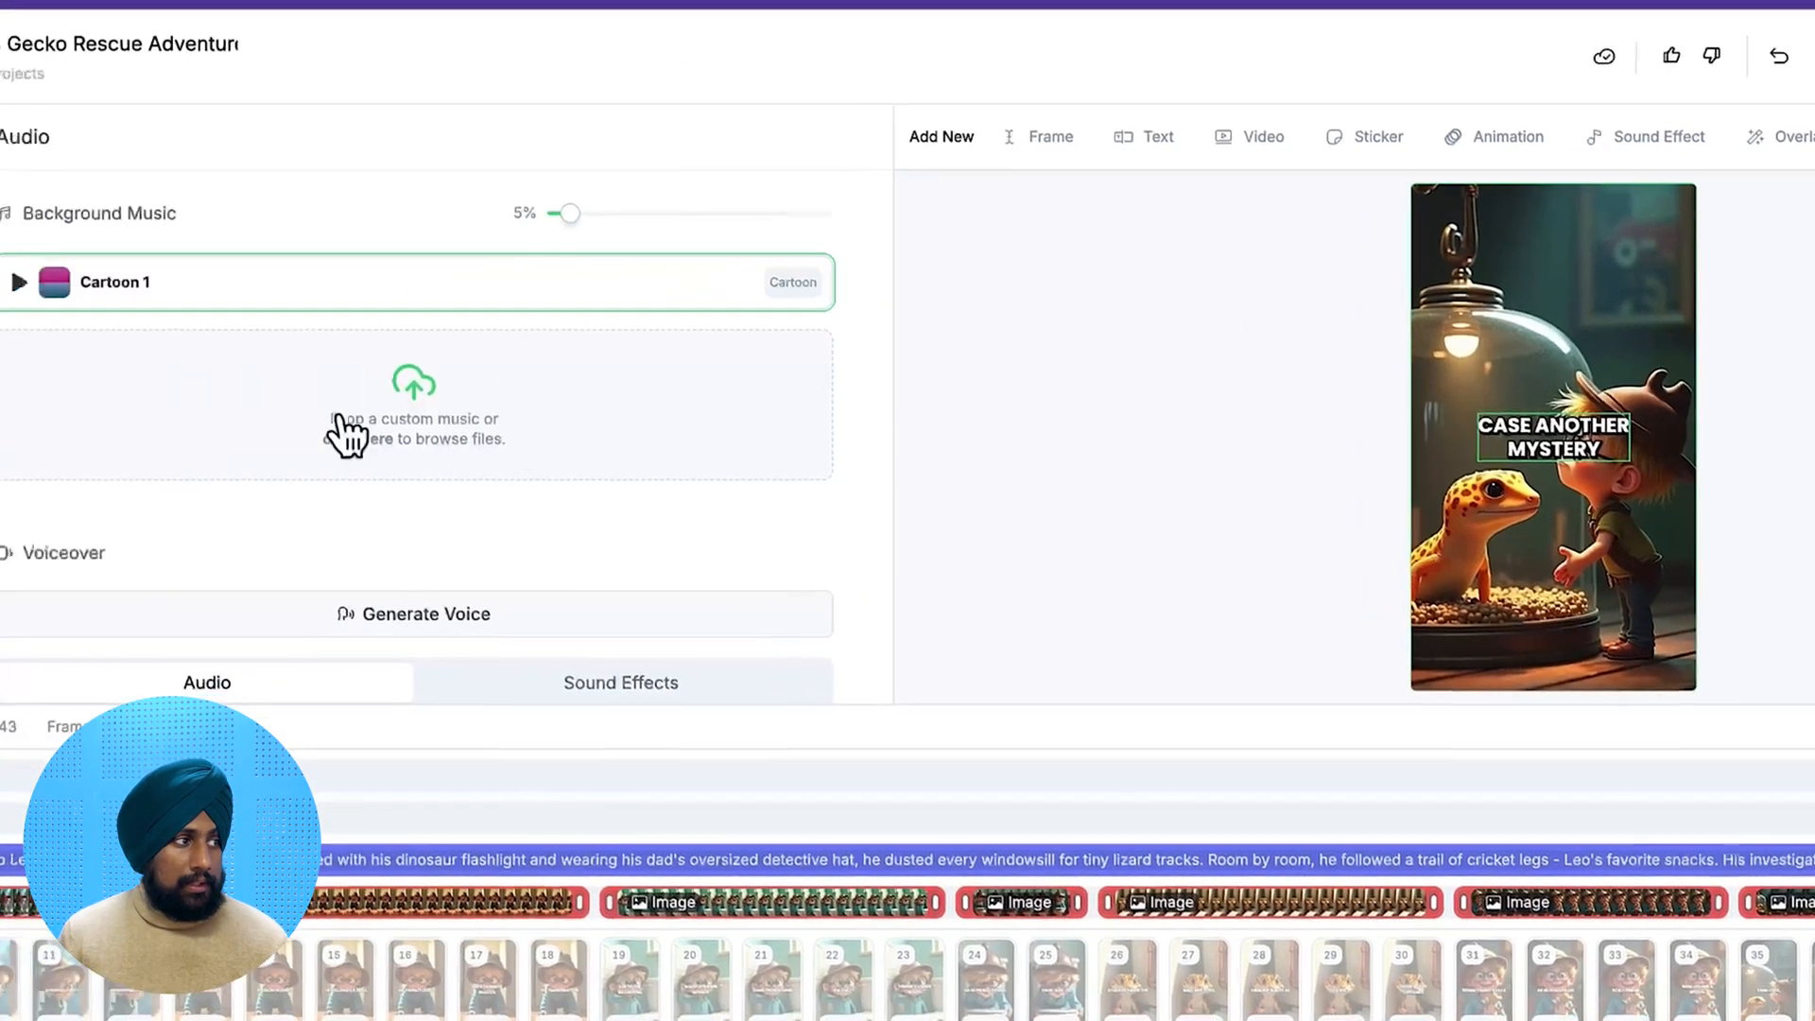
pyautogui.scroll(-10, 191, 506)
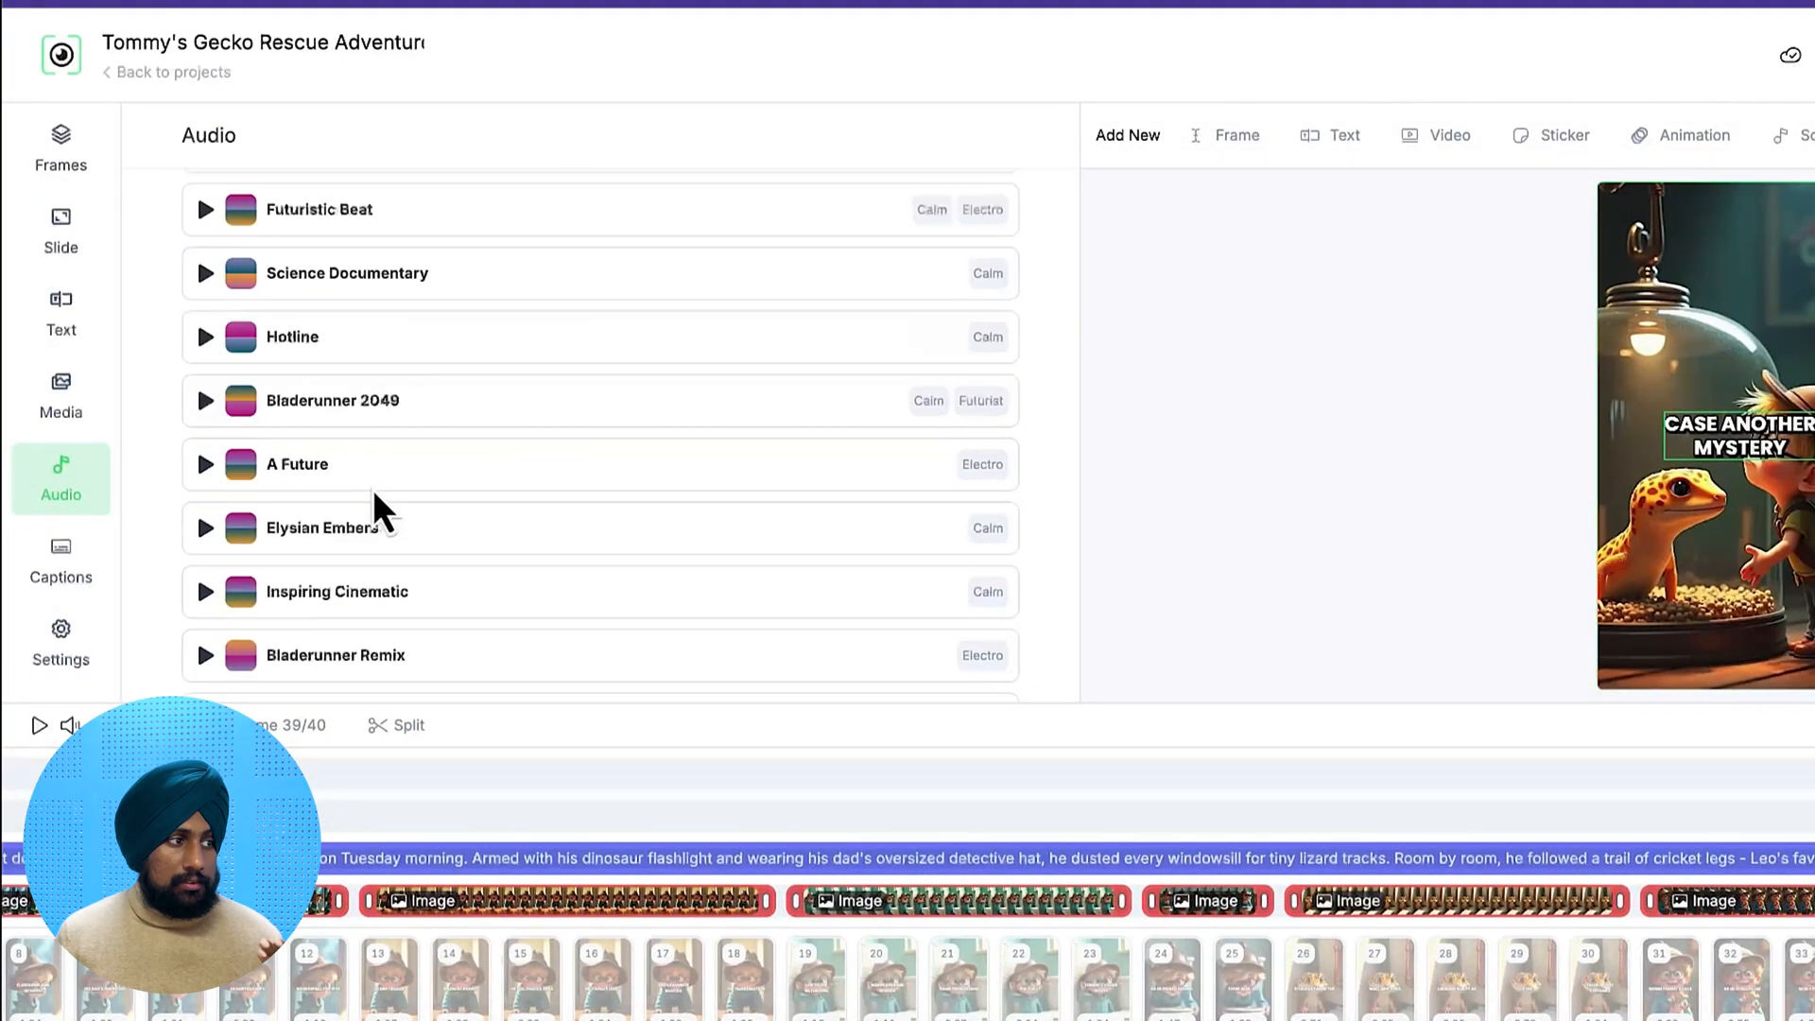
pyautogui.scroll(-1, 397, 539)
pyautogui.scroll(10, 429, 576)
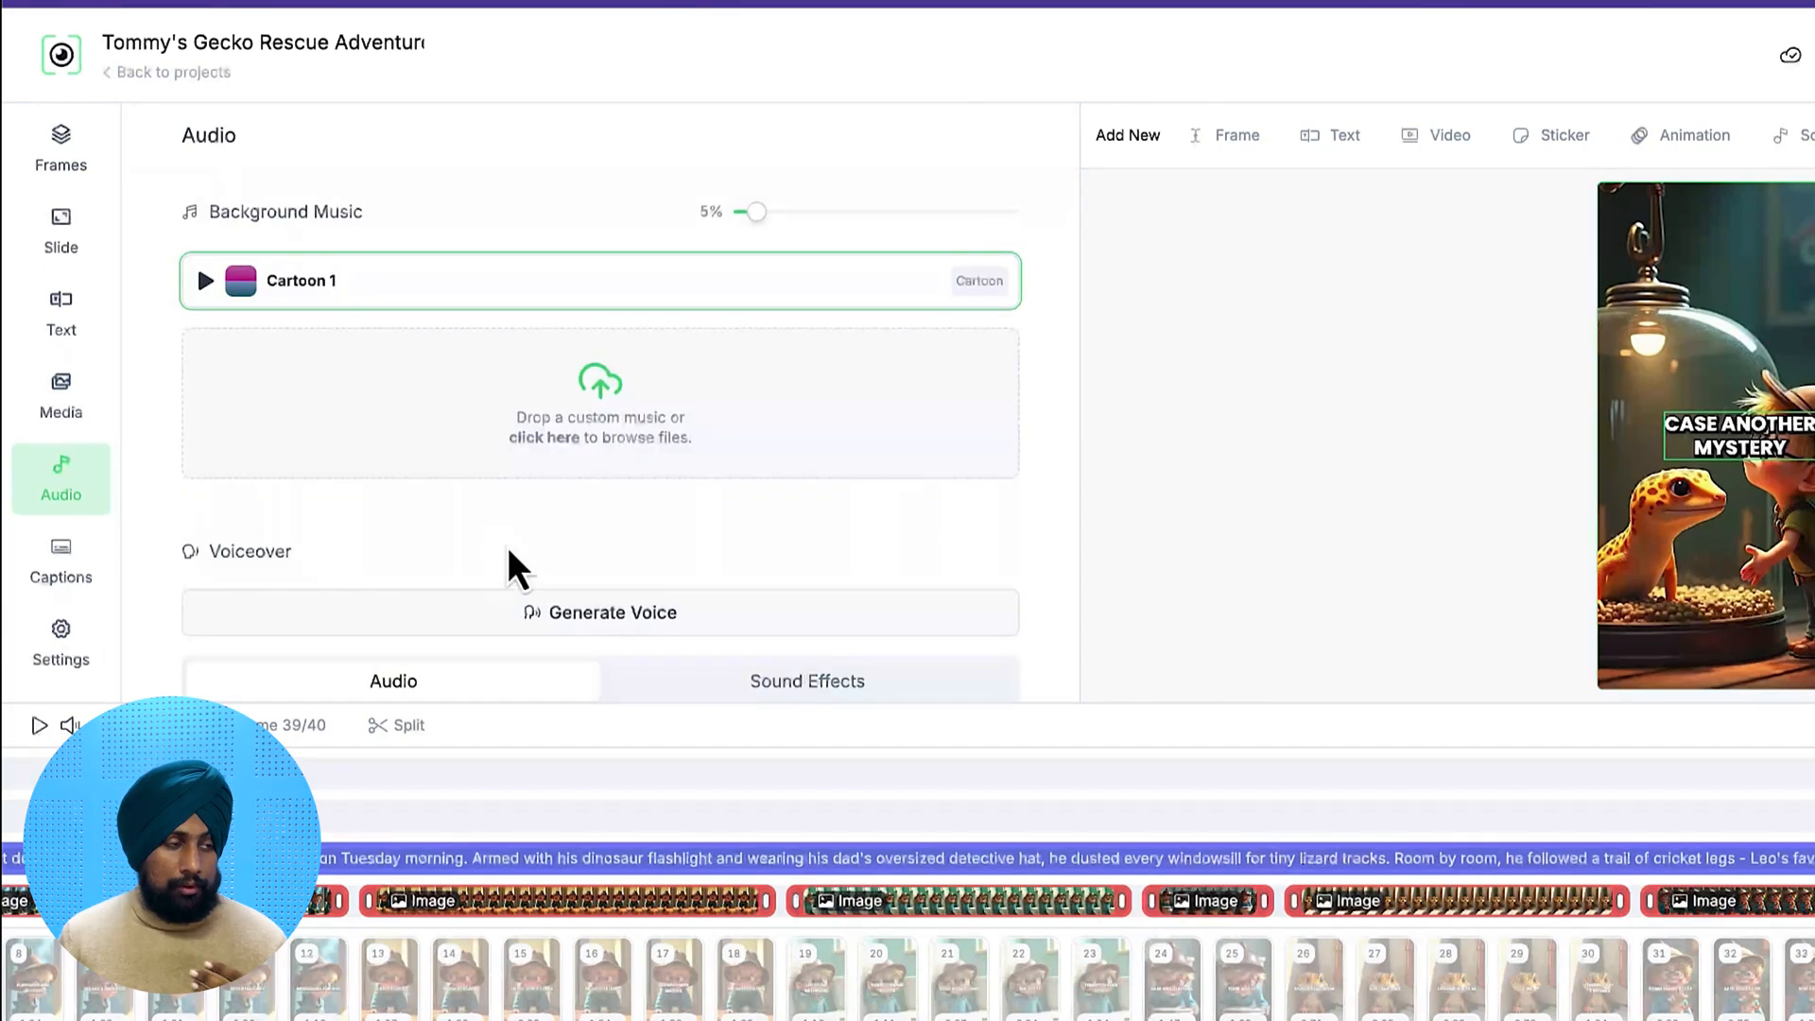